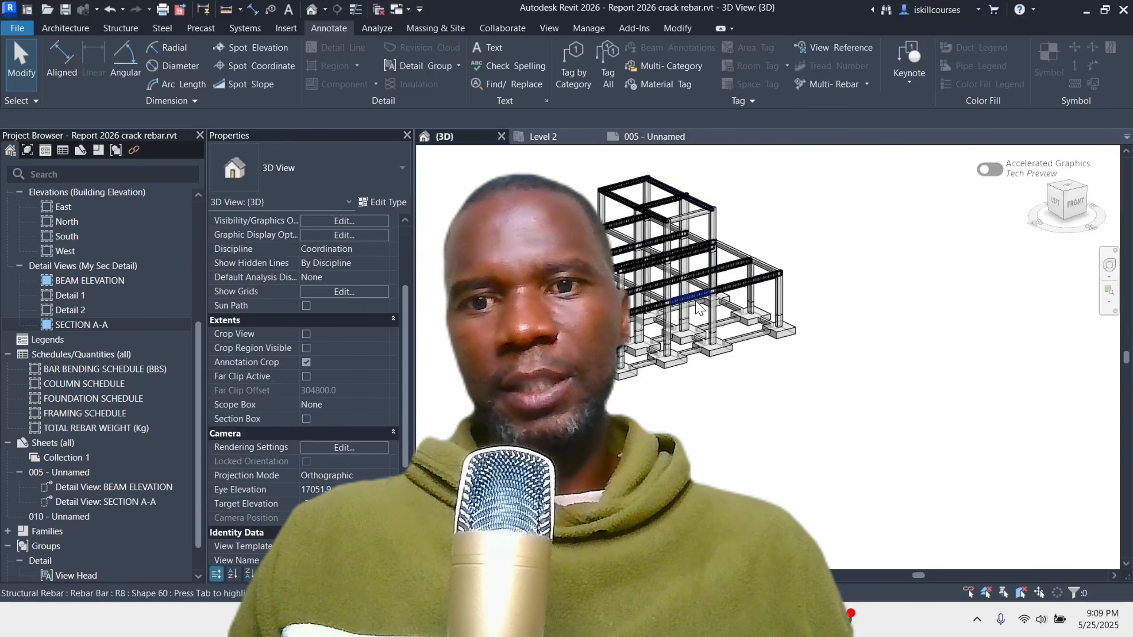
Step: Examine the reinforced frame in the 3D view and the beam elevation and section A-A details on sheet 005
{"action": "scroll", "coordinate": [698, 308], "scroll_direction": "up", "scroll_amount": 5}
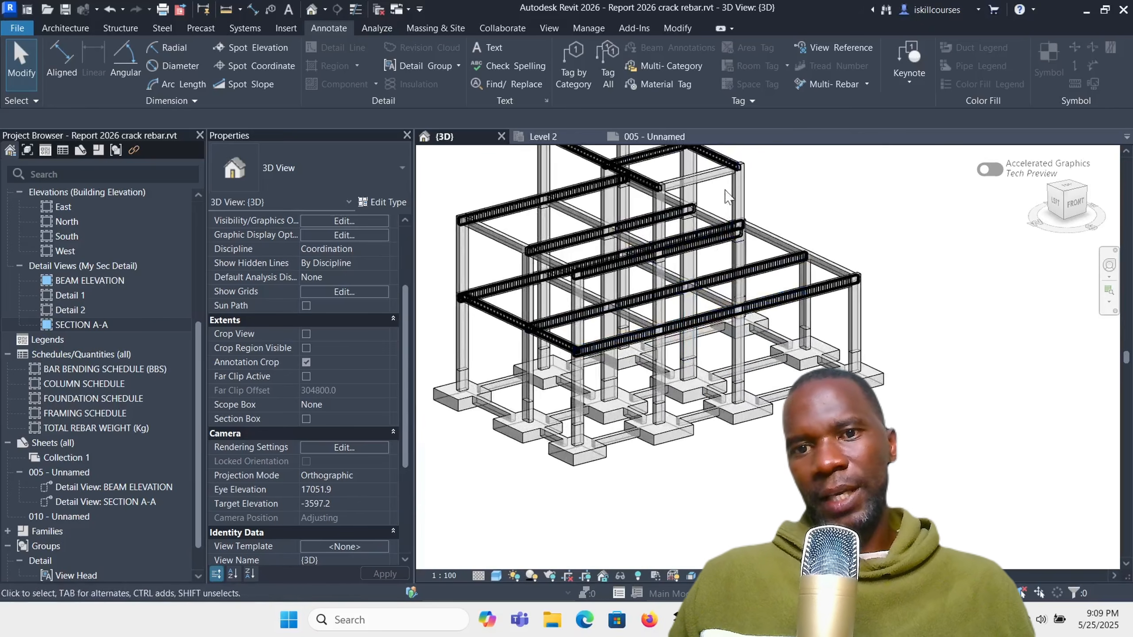
{"action": "scroll", "coordinate": [699, 392], "scroll_direction": "up", "scroll_amount": 3}
{"action": "scroll", "coordinate": [698, 392], "scroll_direction": "down", "scroll_amount": 5}
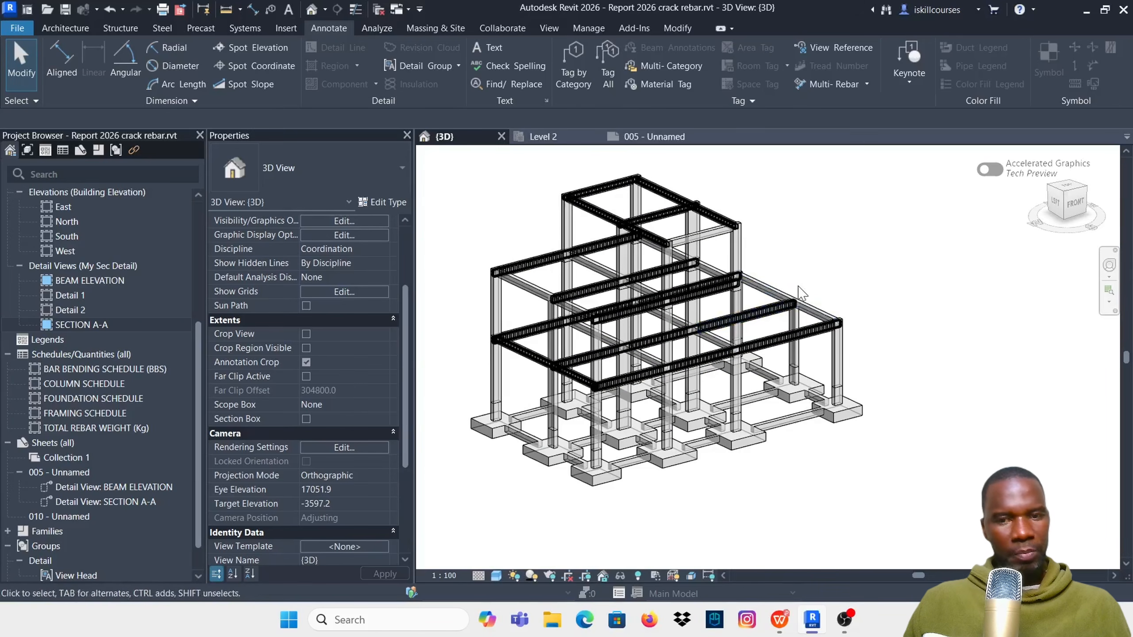
{"action": "mouse_move", "coordinate": [822, 278]}
{"action": "middle_mouse_down", "text": "shift"}
{"action": "mouse_move", "coordinate": [834, 223]}
{"action": "mouse_move", "coordinate": [837, 254]}
{"action": "mouse_move", "coordinate": [822, 261]}
{"action": "middle_mouse_up", "text": "shift"}
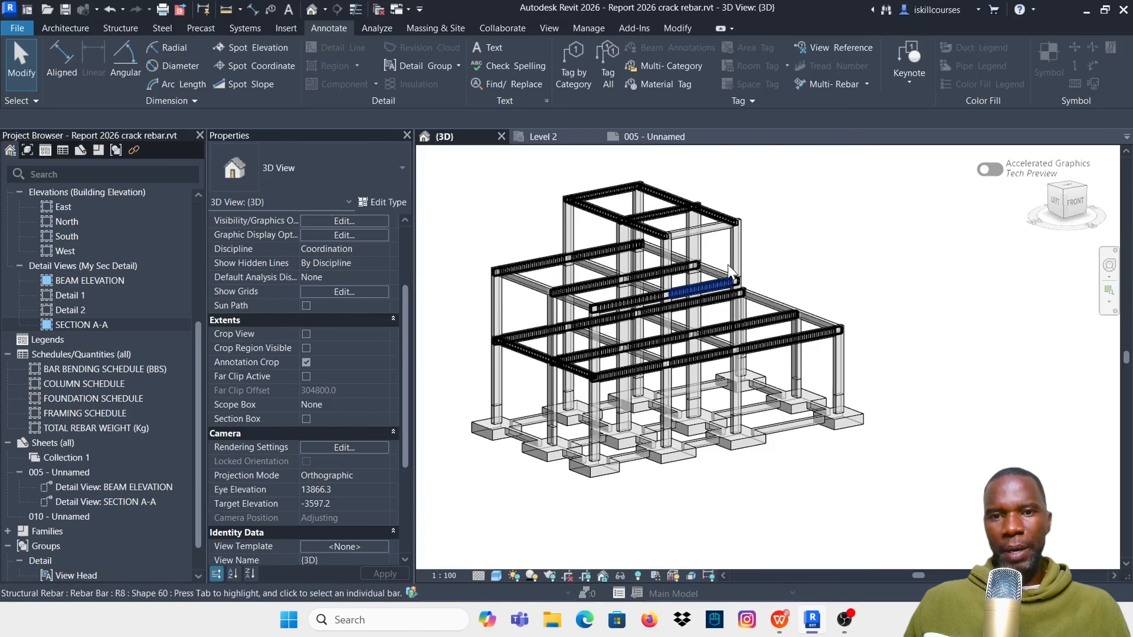
{"action": "left_click", "coordinate": [654, 137]}
{"action": "scroll", "coordinate": [736, 312], "scroll_direction": "up", "scroll_amount": 4}
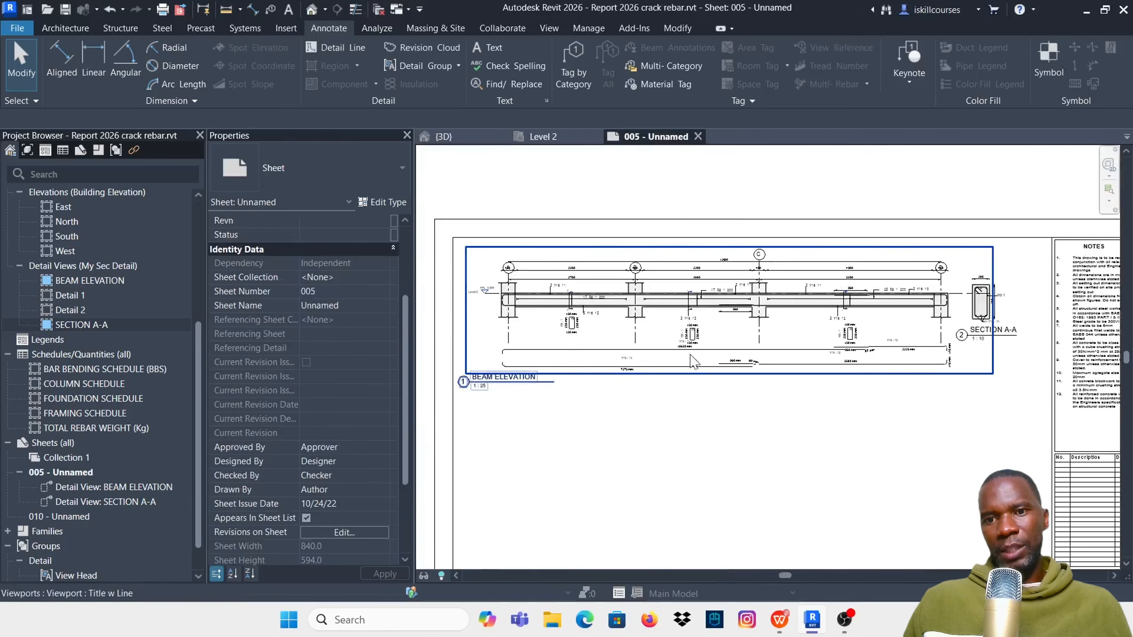
{"action": "scroll", "coordinate": [842, 317], "scroll_direction": "down", "scroll_amount": 1}
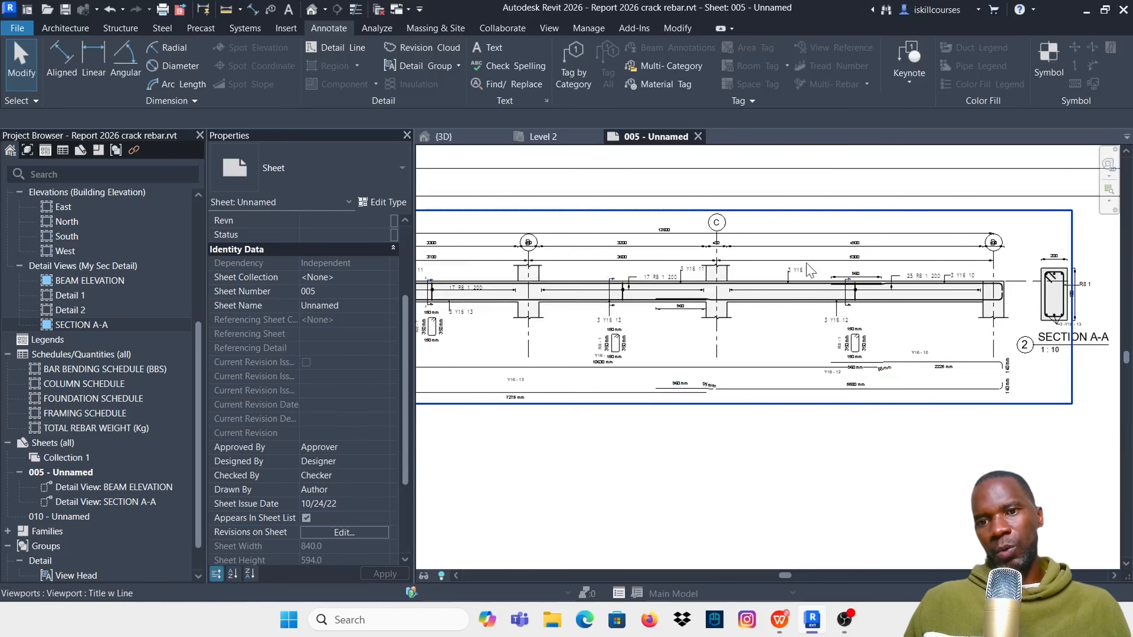
{"action": "scroll", "coordinate": [716, 336], "scroll_direction": "down", "scroll_amount": 1}
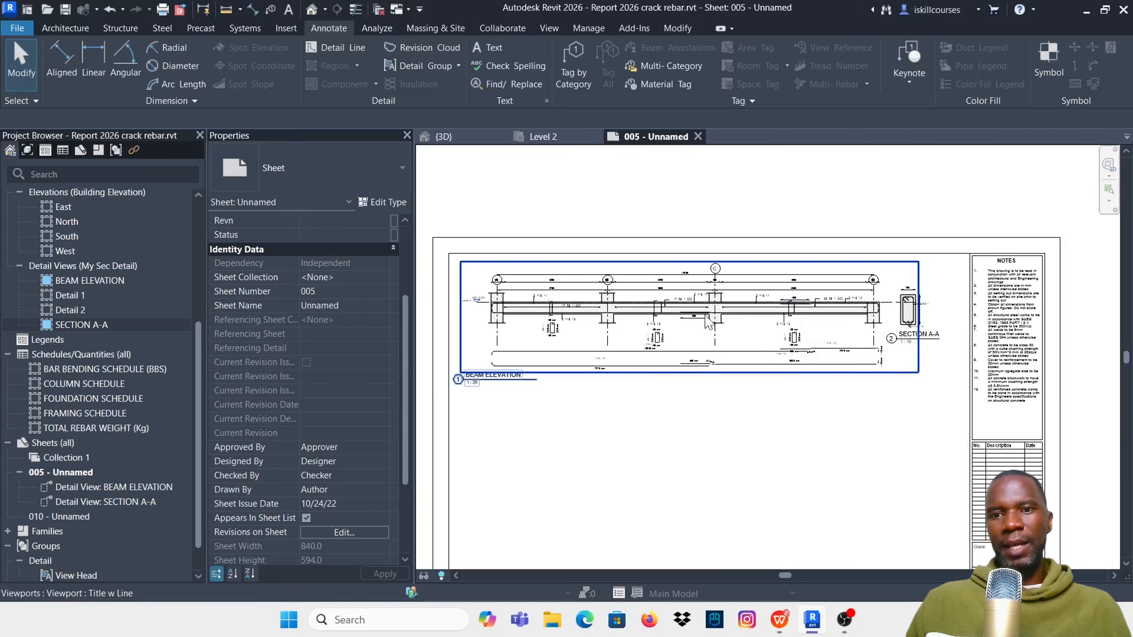
{"action": "scroll", "coordinate": [647, 319], "scroll_direction": "down", "scroll_amount": 2}
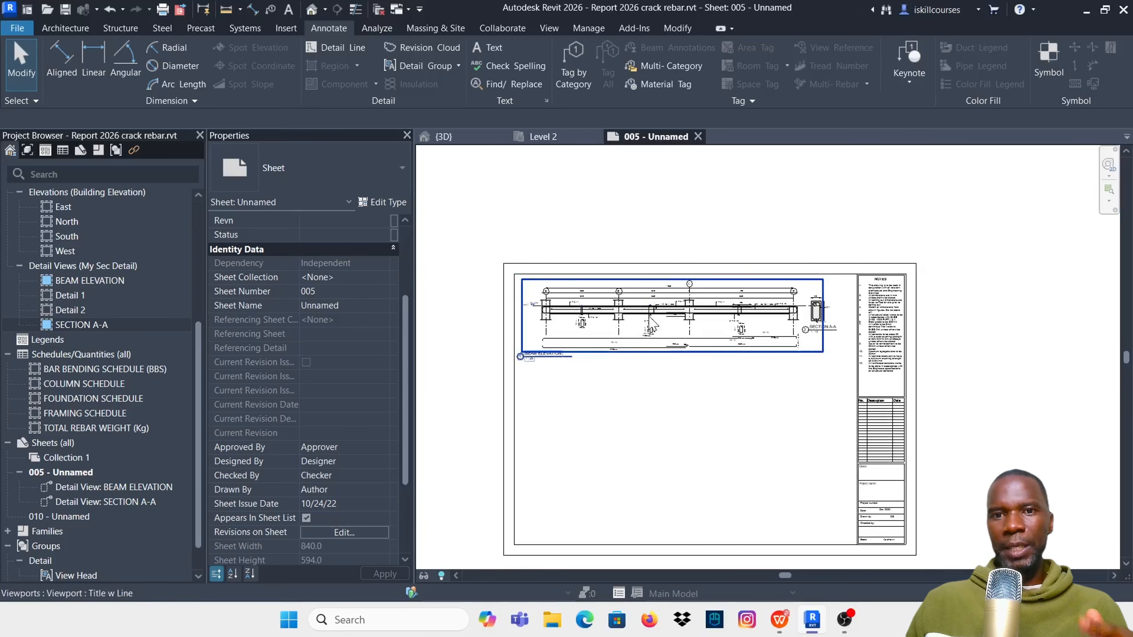
Step: Compare the beams in the 3D model with the lap and stirrup annotations of the beam elevation on sheet 005
{"action": "left_click", "coordinate": [448, 143]}
{"action": "scroll", "coordinate": [695, 353], "scroll_direction": "up", "scroll_amount": 2}
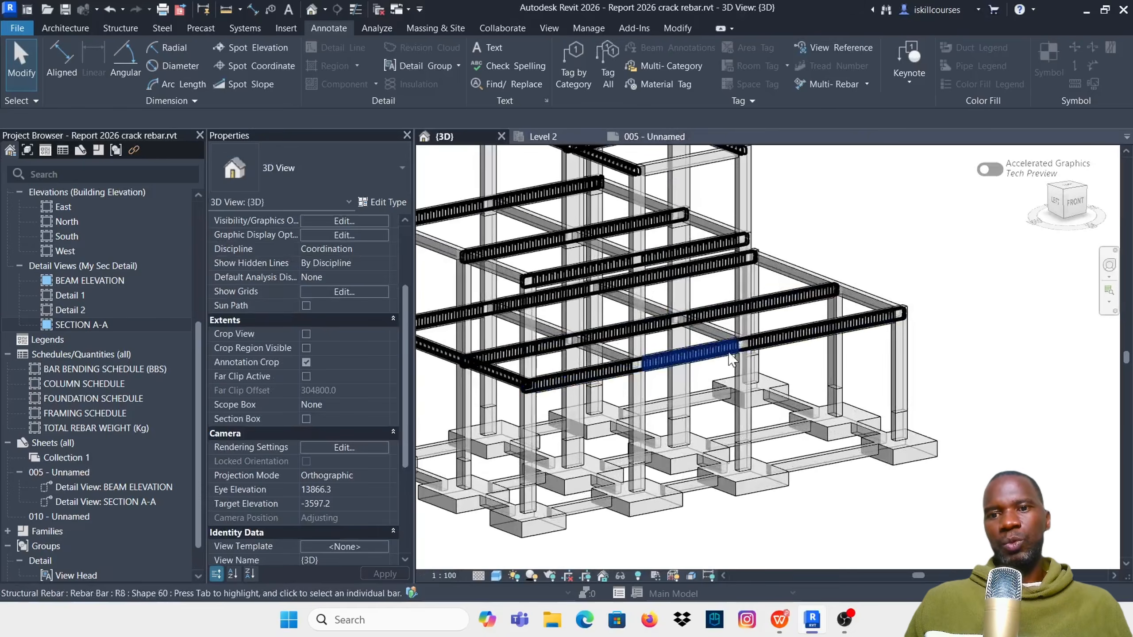
{"action": "middle_click_drag", "start_coordinate": [691, 352], "coordinate": [767, 223], "text": "shift"}
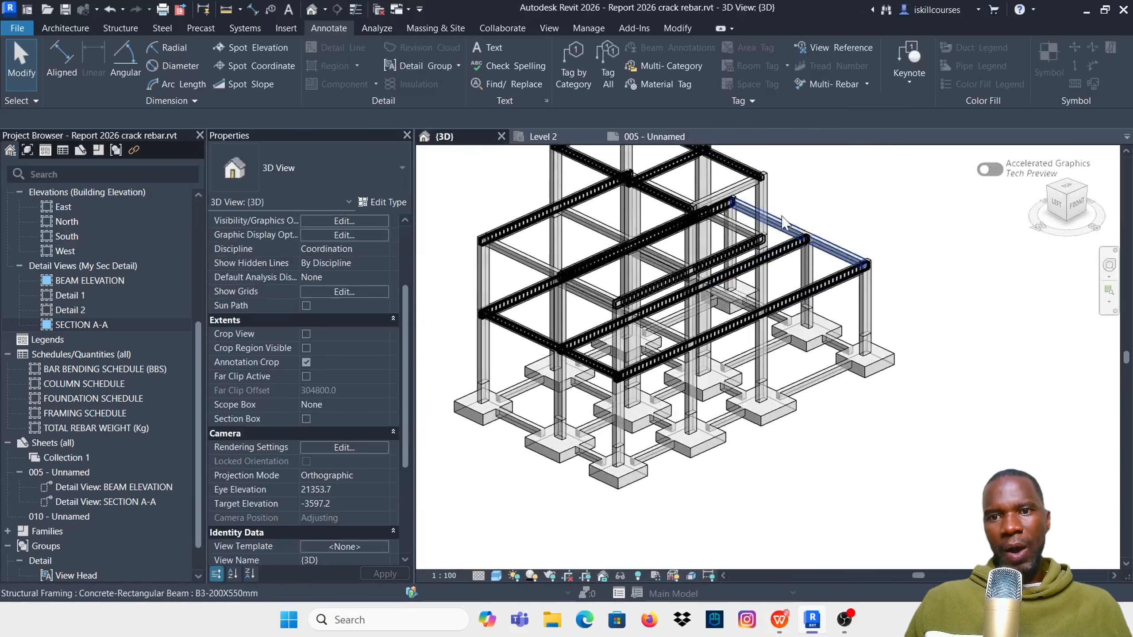
{"action": "left_click", "coordinate": [654, 136]}
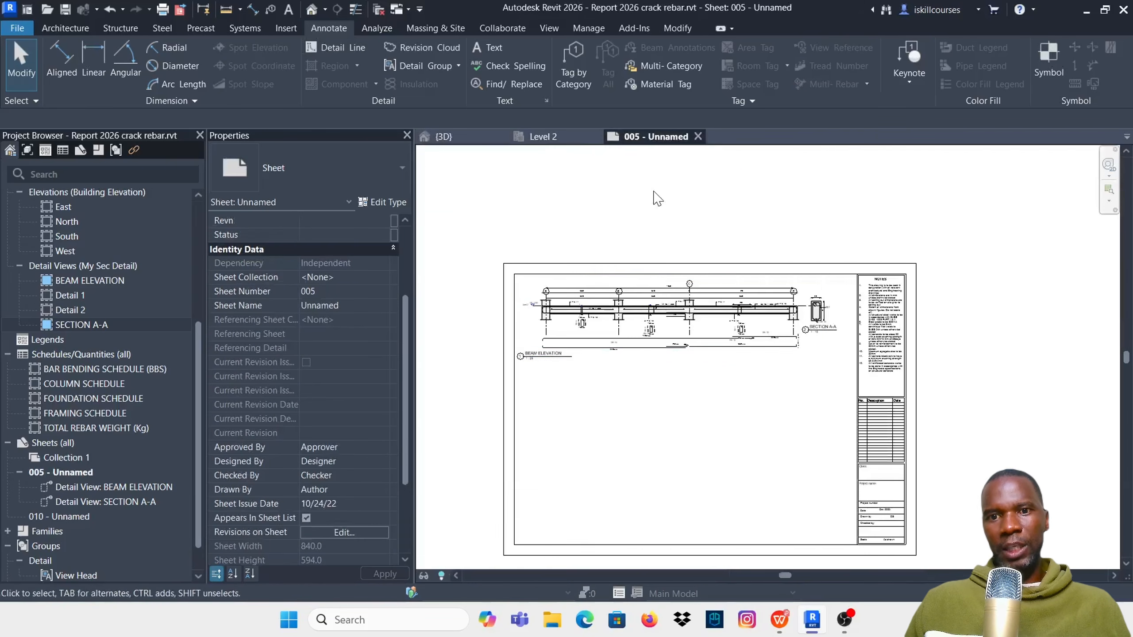
{"action": "scroll", "coordinate": [687, 332], "scroll_direction": "up", "scroll_amount": 2}
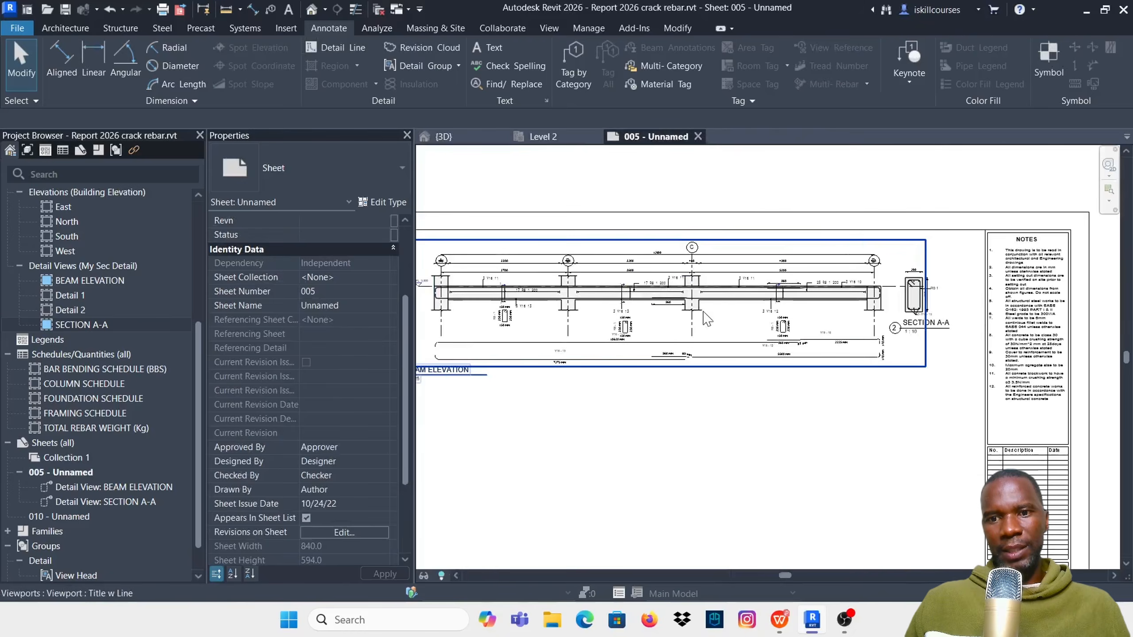
{"action": "scroll", "coordinate": [773, 303], "scroll_direction": "up", "scroll_amount": 5}
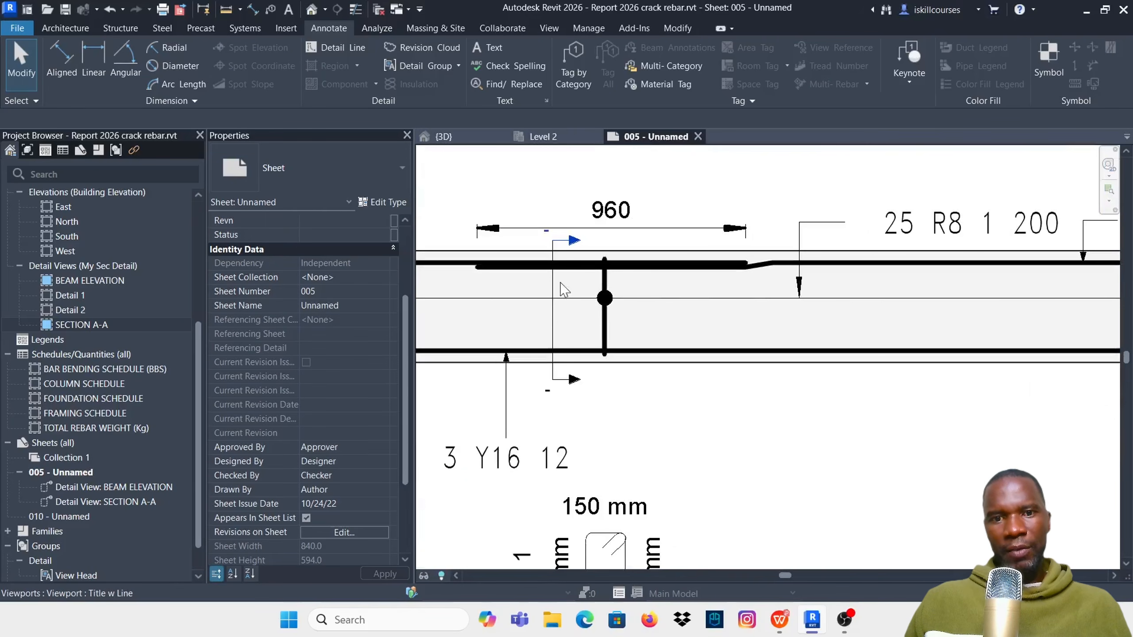
{"action": "scroll", "coordinate": [674, 283], "scroll_direction": "down", "scroll_amount": 5}
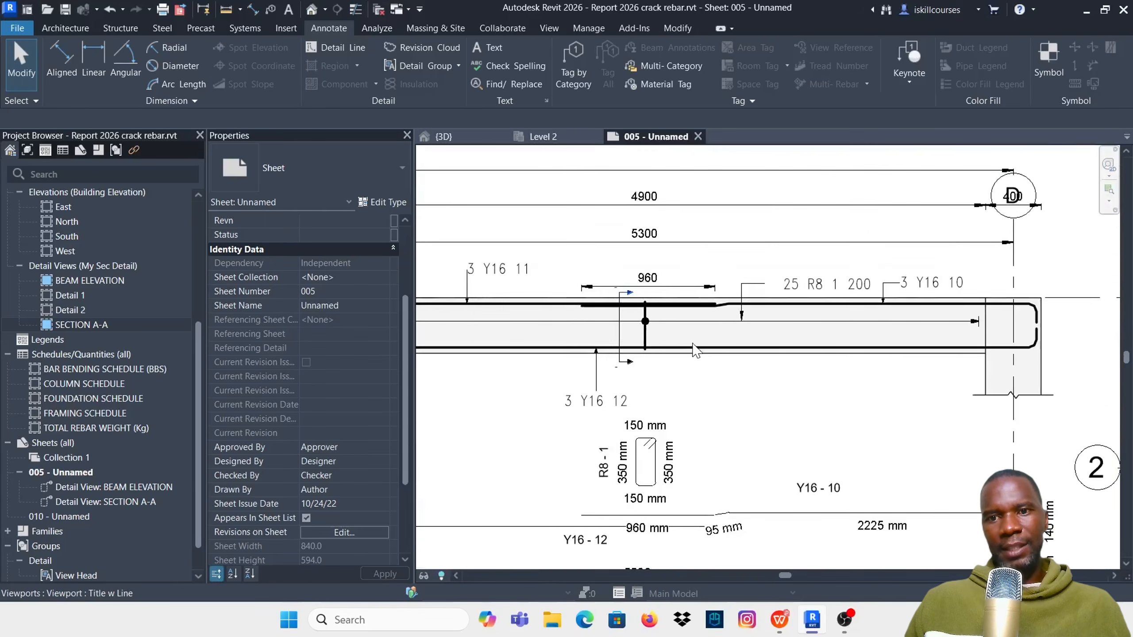
Step: Return to the 3D view and inspect the beams, columns and footings of the frame from several angles
{"action": "left_click", "coordinate": [443, 137]}
{"action": "scroll", "coordinate": [678, 245], "scroll_direction": "down", "scroll_amount": 3}
{"action": "middle_click_drag", "start_coordinate": [678, 246], "coordinate": [839, 277], "text": "shift"}
{"action": "scroll", "coordinate": [753, 258], "scroll_direction": "up", "scroll_amount": 5}
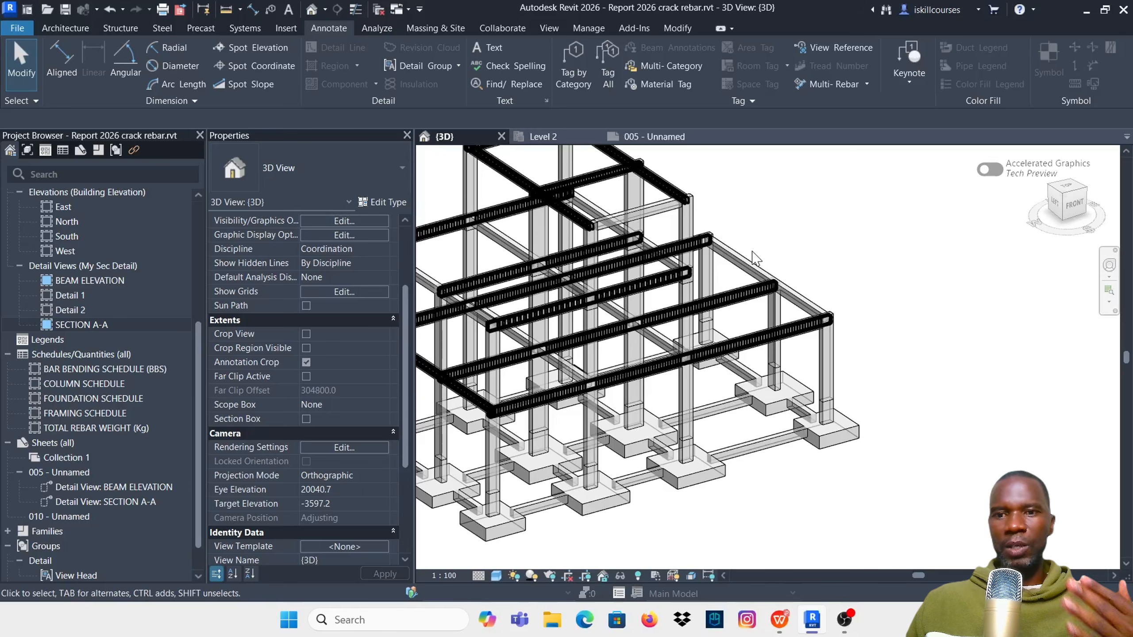
{"action": "scroll", "coordinate": [842, 265], "scroll_direction": "down", "scroll_amount": 5}
{"action": "middle_click_drag", "start_coordinate": [842, 266], "coordinate": [860, 240], "text": "shift"}
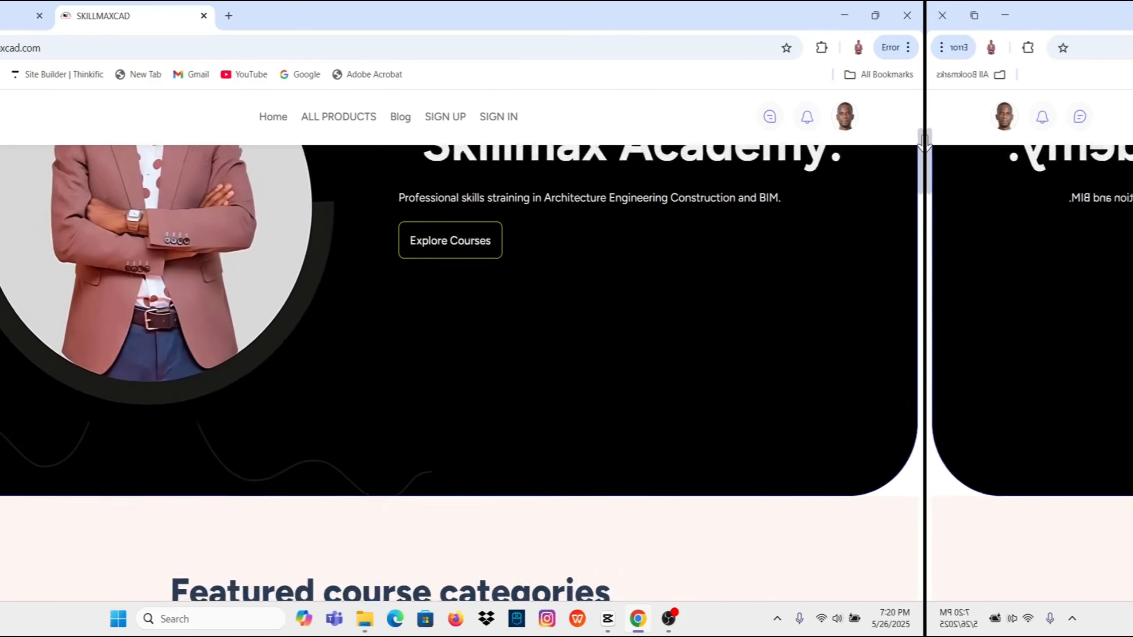
Step: Switch to the browser and look through the course categories and course listings on skillmaxcad.com
{"action": "scroll", "coordinate": [1103, 185], "scroll_direction": "down", "scroll_amount": 5}
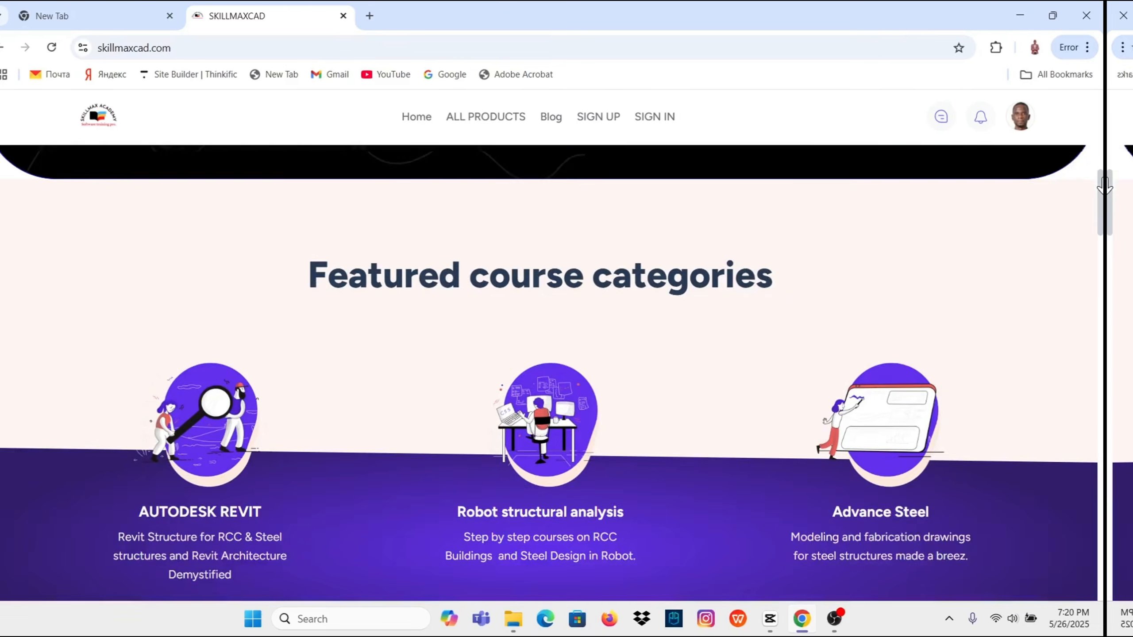
{"action": "left_click_drag", "start_coordinate": [1104, 185], "coordinate": [1128, 321]}
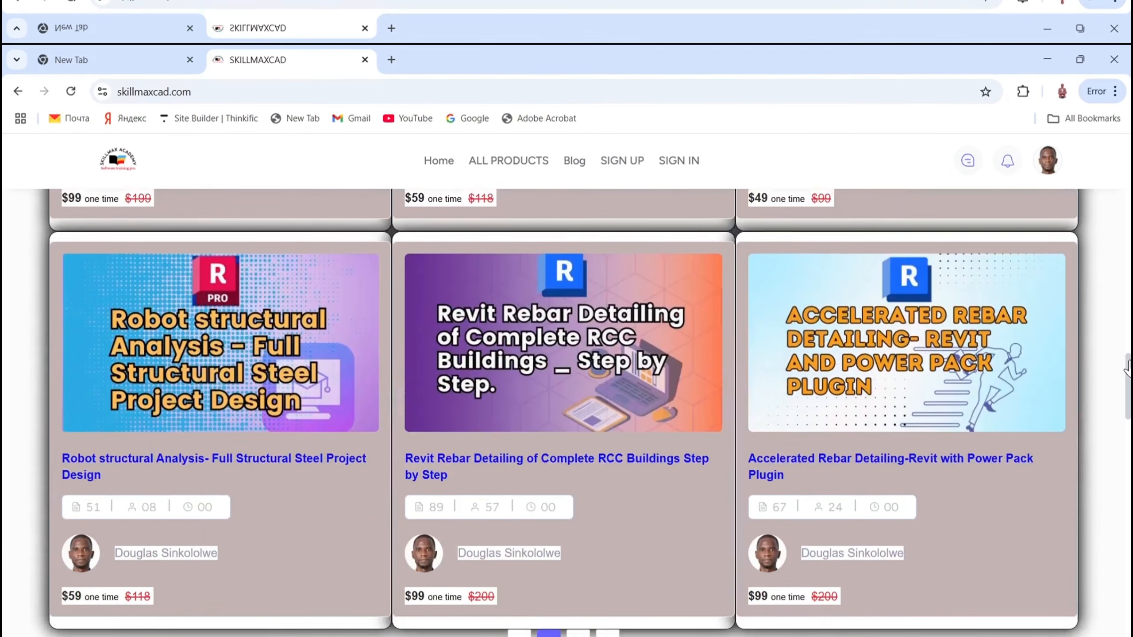
{"action": "left_click_drag", "start_coordinate": [1128, 367], "coordinate": [1128, 402]}
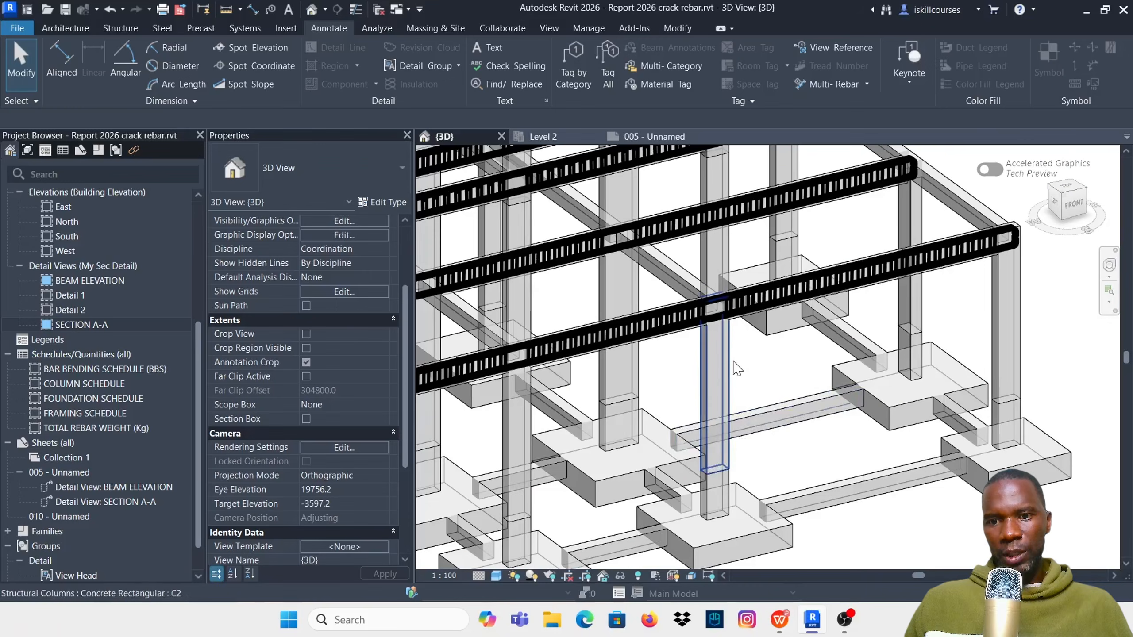
Step: Inspect the C2 column at grid C-3 in the 3D model and select the pad foundation beneath it
{"action": "left_click", "coordinate": [733, 368]}
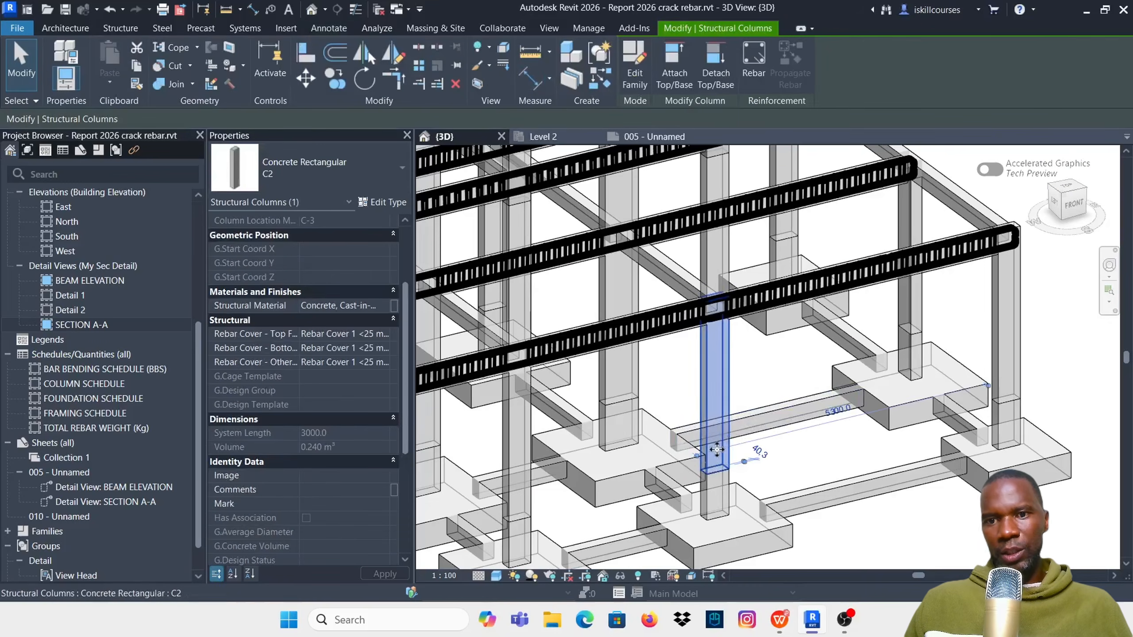
{"action": "scroll", "coordinate": [718, 312], "scroll_direction": "down", "scroll_amount": 5}
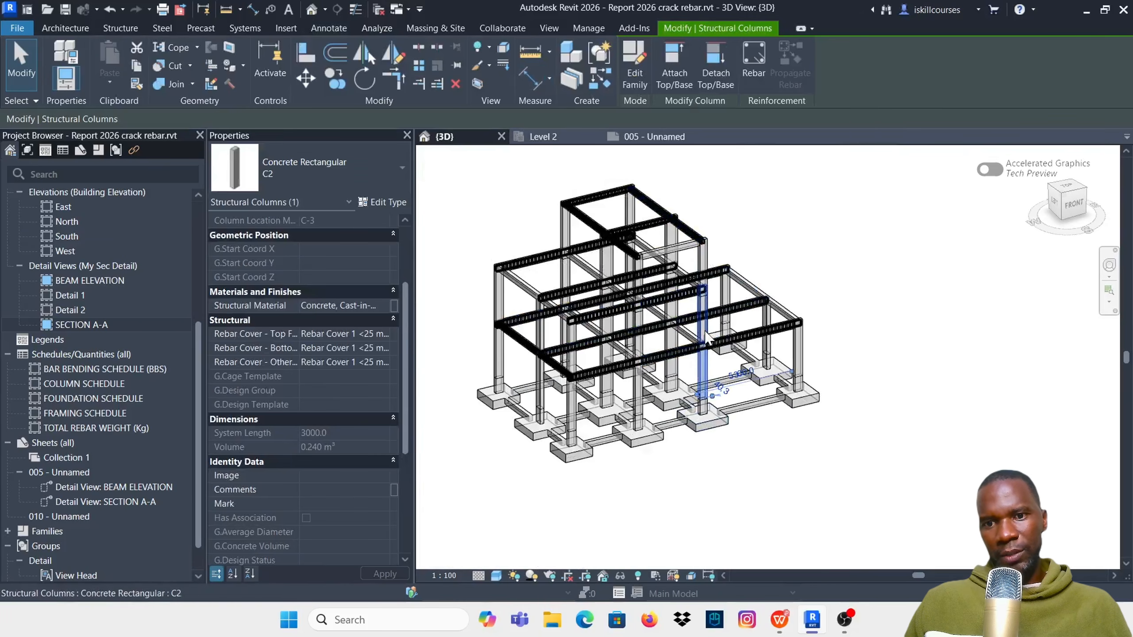
{"action": "scroll", "coordinate": [706, 339], "scroll_direction": "up", "scroll_amount": 2}
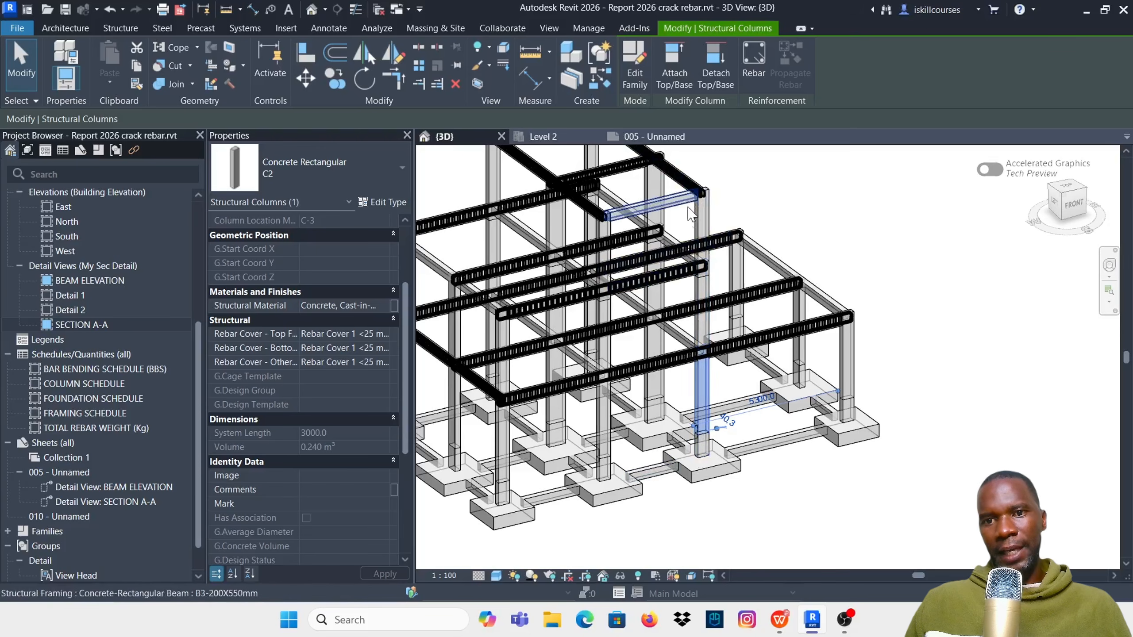
{"action": "scroll", "coordinate": [698, 433], "scroll_direction": "down", "scroll_amount": 3}
{"action": "mouse_move", "coordinate": [872, 321]}
{"action": "middle_mouse_down", "text": "shift"}
{"action": "mouse_move", "coordinate": [877, 273]}
{"action": "mouse_move", "coordinate": [902, 336]}
{"action": "mouse_move", "coordinate": [887, 332]}
{"action": "middle_mouse_up", "text": "shift"}
{"action": "scroll", "coordinate": [729, 437], "scroll_direction": "up", "scroll_amount": 2}
{"action": "scroll", "coordinate": [715, 448], "scroll_direction": "down", "scroll_amount": 2}
{"action": "scroll", "coordinate": [714, 443], "scroll_direction": "up", "scroll_amount": 2}
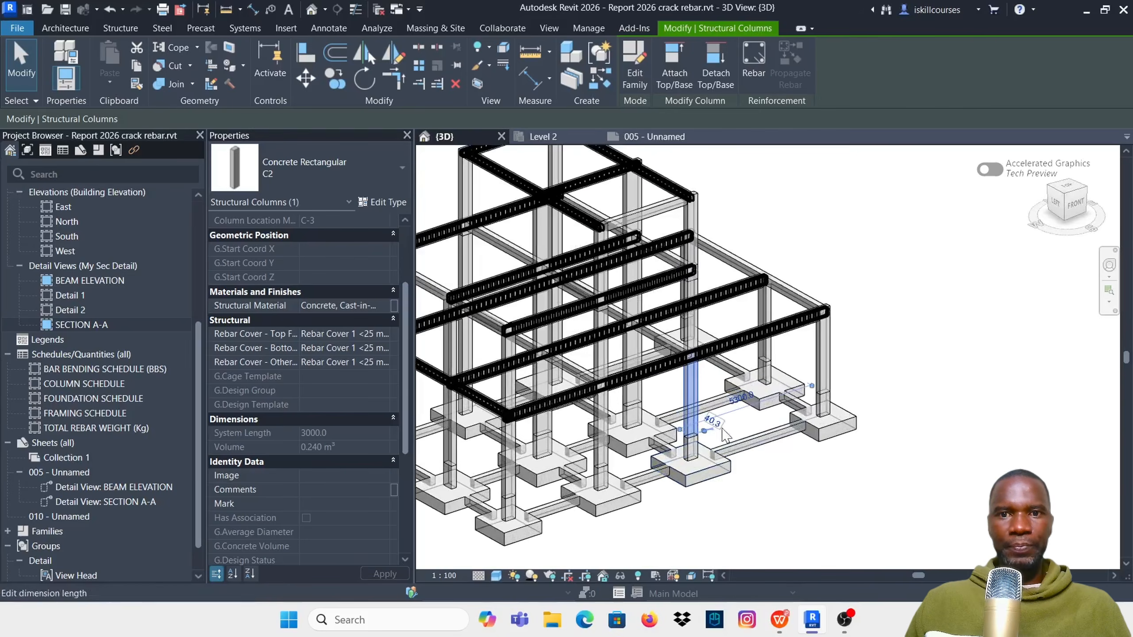
{"action": "scroll", "coordinate": [711, 427], "scroll_direction": "down", "scroll_amount": 2}
{"action": "left_click", "coordinate": [709, 469]}
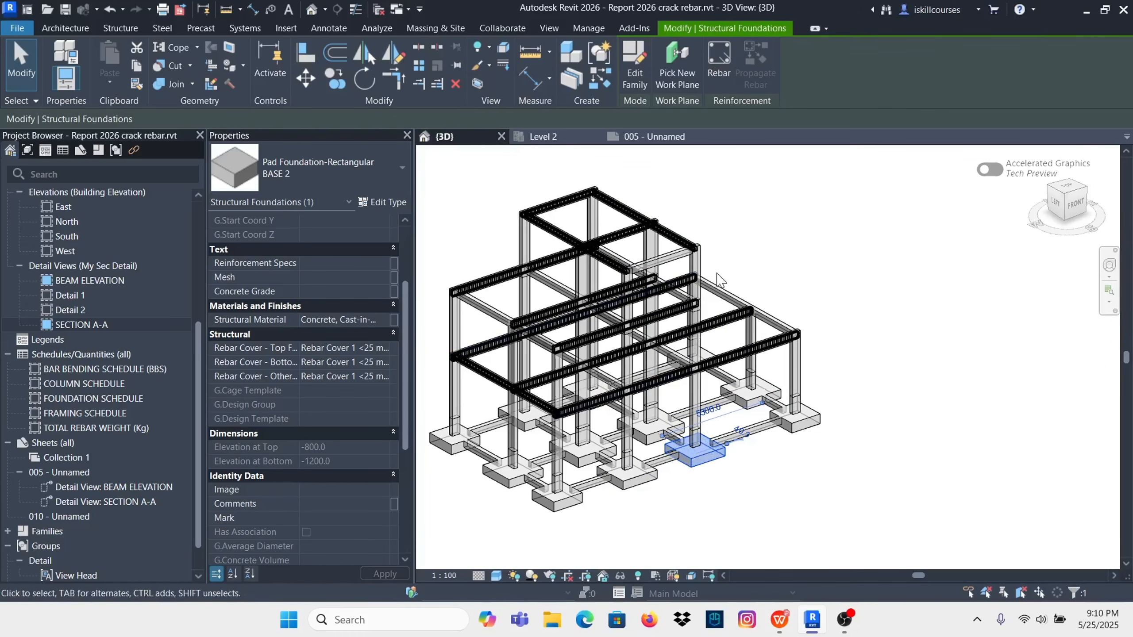
Step: Open the TOF structural plan, locate the pad foundation at grid C-3 and clear the selection
{"action": "left_click", "coordinate": [542, 136]}
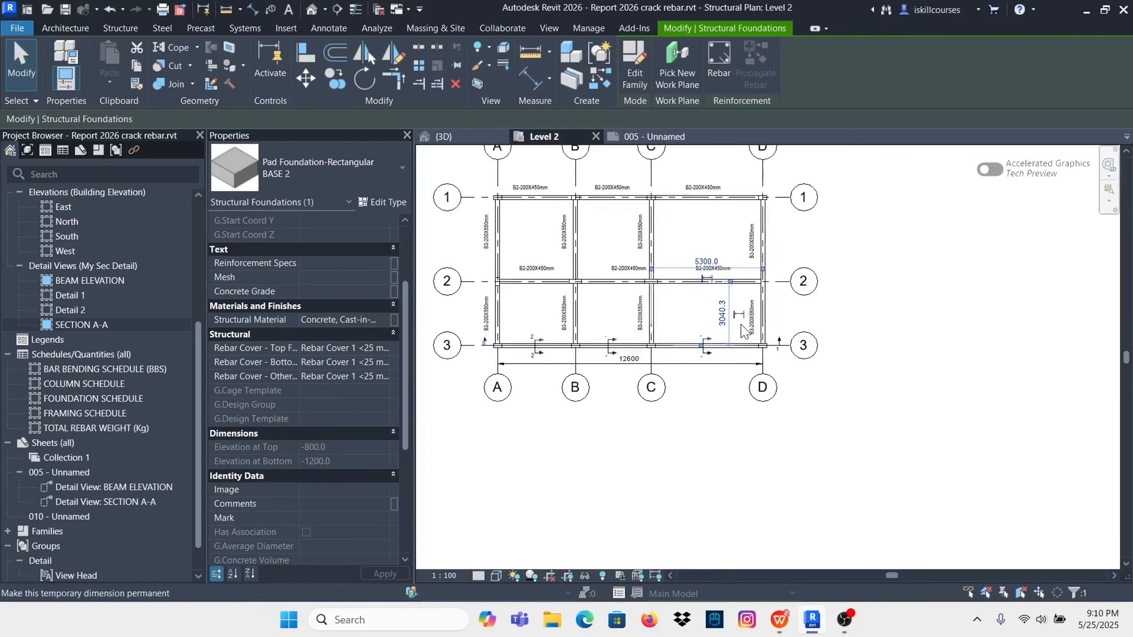
{"action": "scroll", "coordinate": [743, 333], "scroll_direction": "up", "scroll_amount": 2}
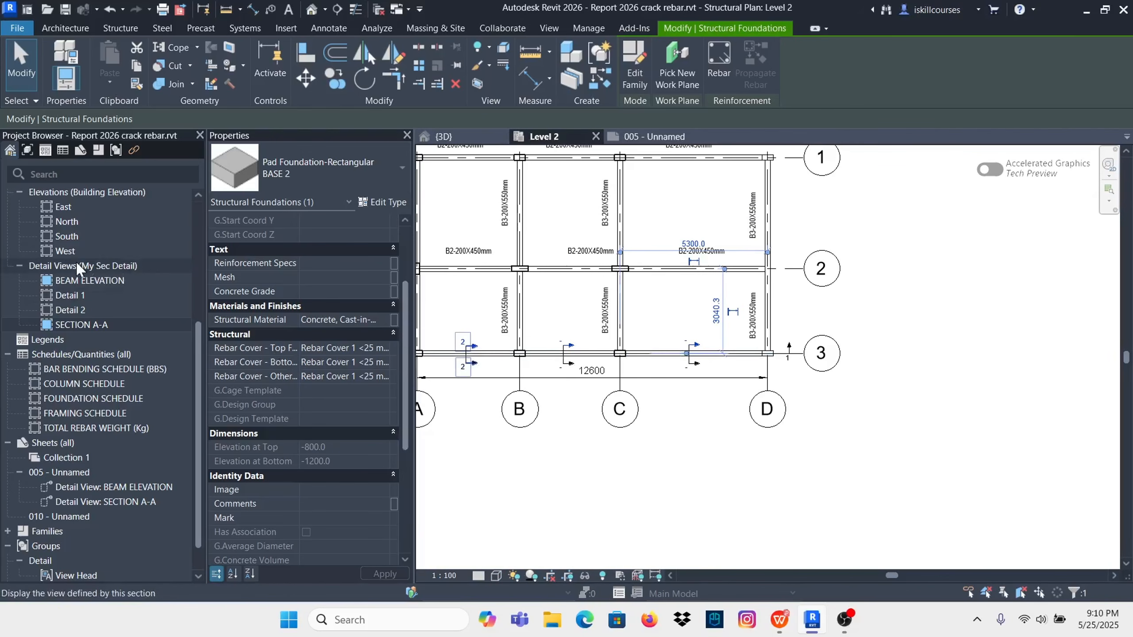
{"action": "scroll", "coordinate": [82, 289], "scroll_direction": "up", "scroll_amount": 4}
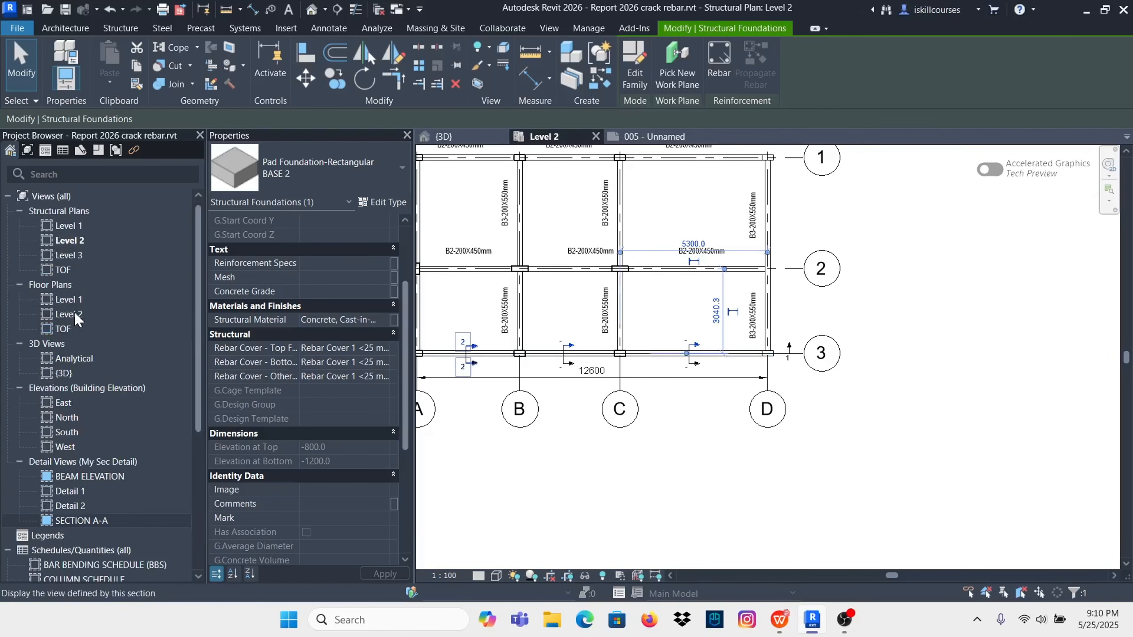
{"action": "double_click", "coordinate": [63, 270]}
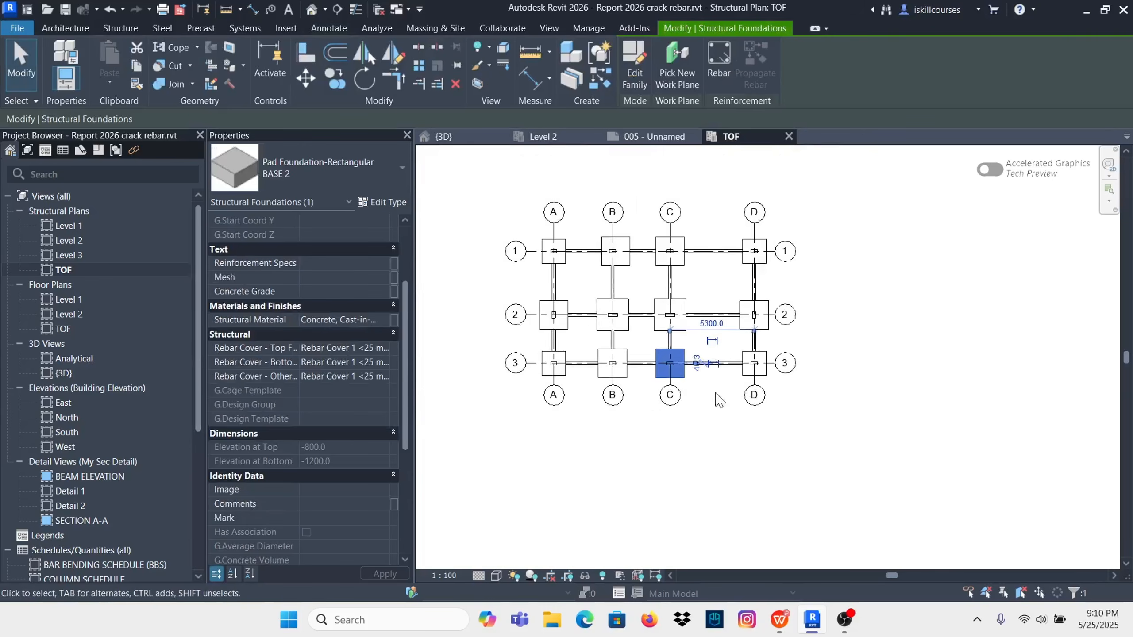
{"action": "scroll", "coordinate": [719, 400], "scroll_direction": "up", "scroll_amount": 5}
{"action": "scroll", "coordinate": [769, 405], "scroll_direction": "down", "scroll_amount": 2}
{"action": "key", "text": "Escape"}
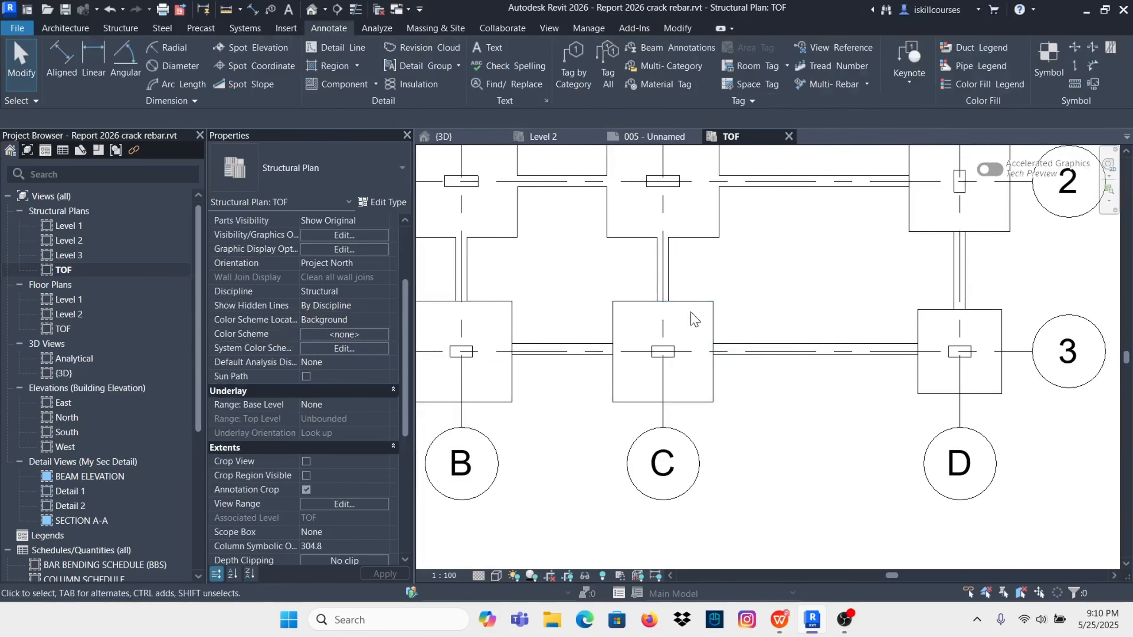
{"action": "scroll", "coordinate": [694, 319], "scroll_direction": "up", "scroll_amount": 1}
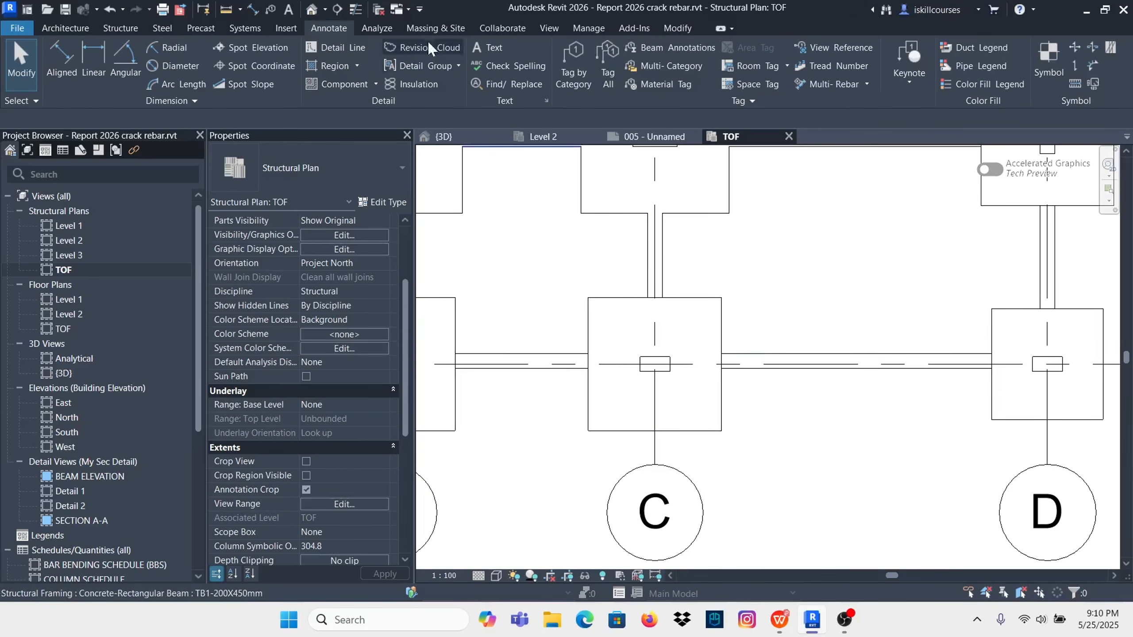
Step: Cut a My Sec Detail section along grid C through the C-3 pad foundation, starting about 1000 mm from grid 3, and open its view
{"action": "left_click", "coordinate": [543, 27]}
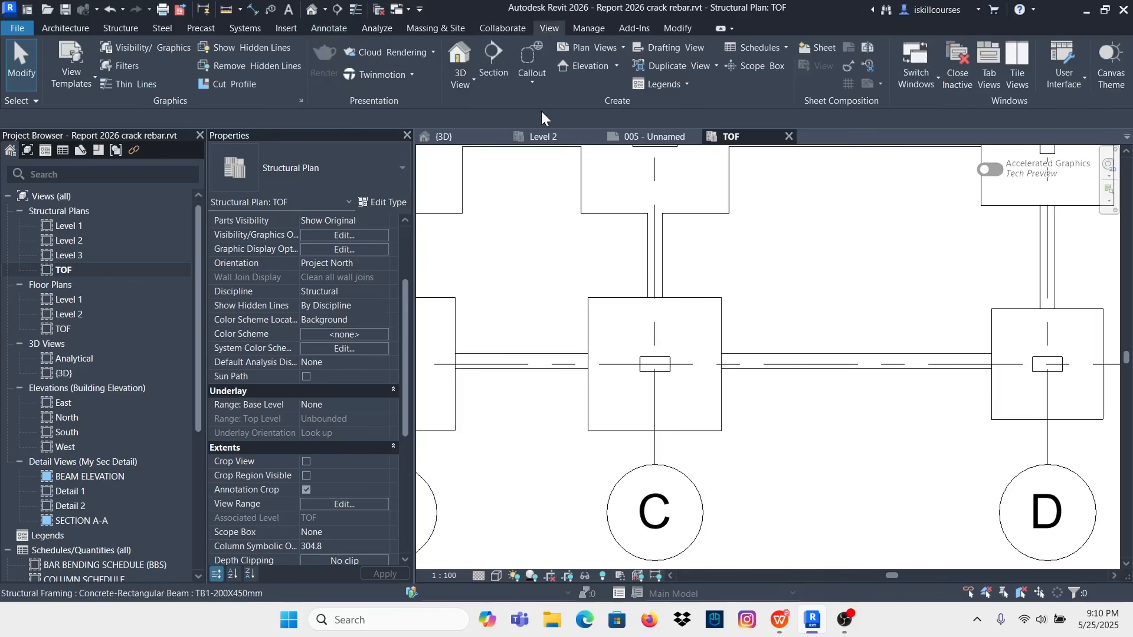
{"action": "left_click", "coordinate": [488, 55]}
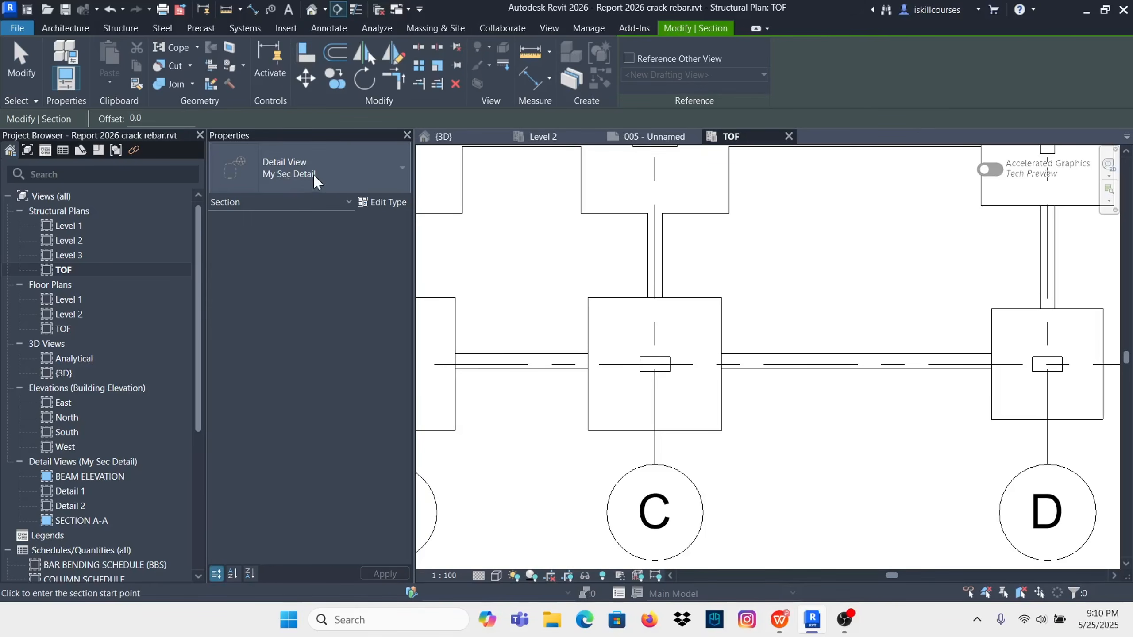
{"action": "scroll", "coordinate": [682, 371], "scroll_direction": "up", "scroll_amount": 2}
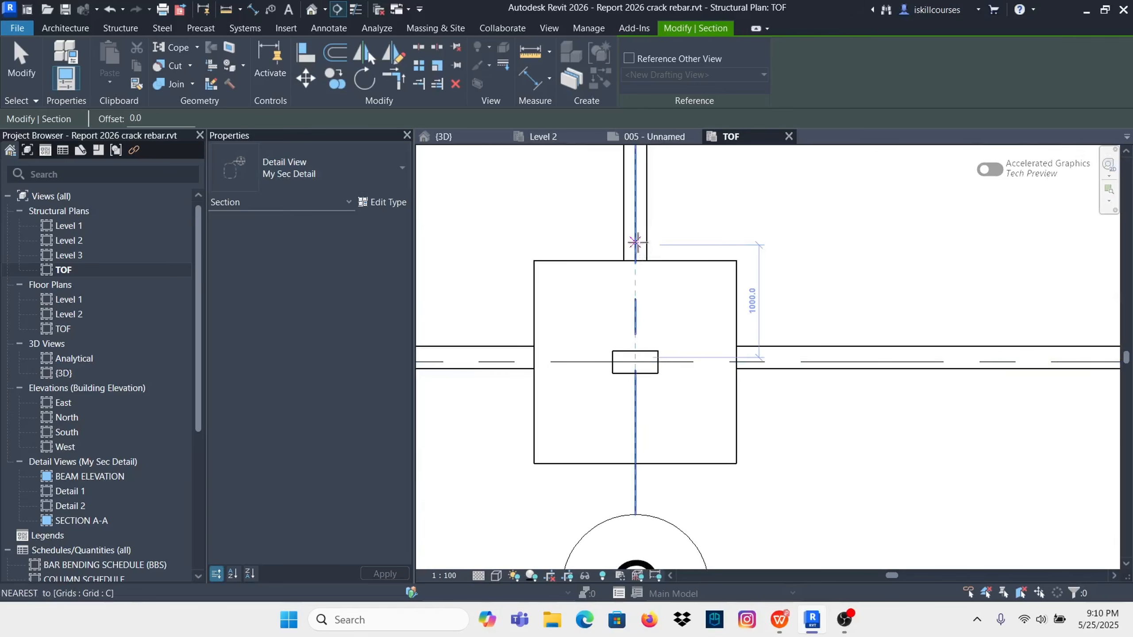
{"action": "left_click", "coordinate": [634, 242]}
{"action": "left_click", "coordinate": [634, 482]}
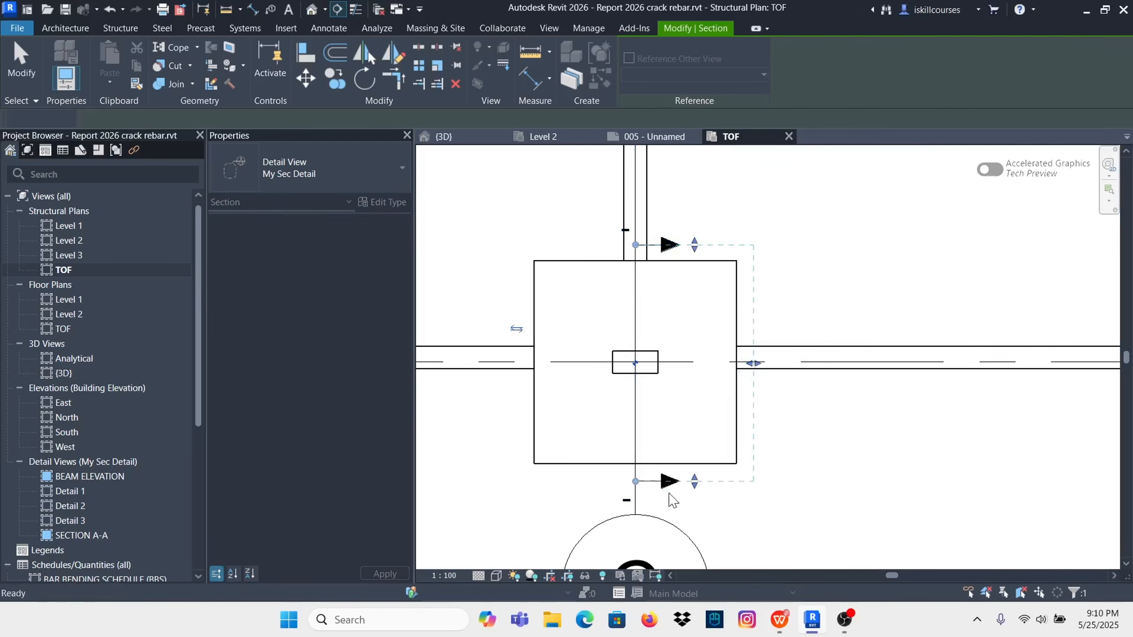
{"action": "key", "text": "Escape"}
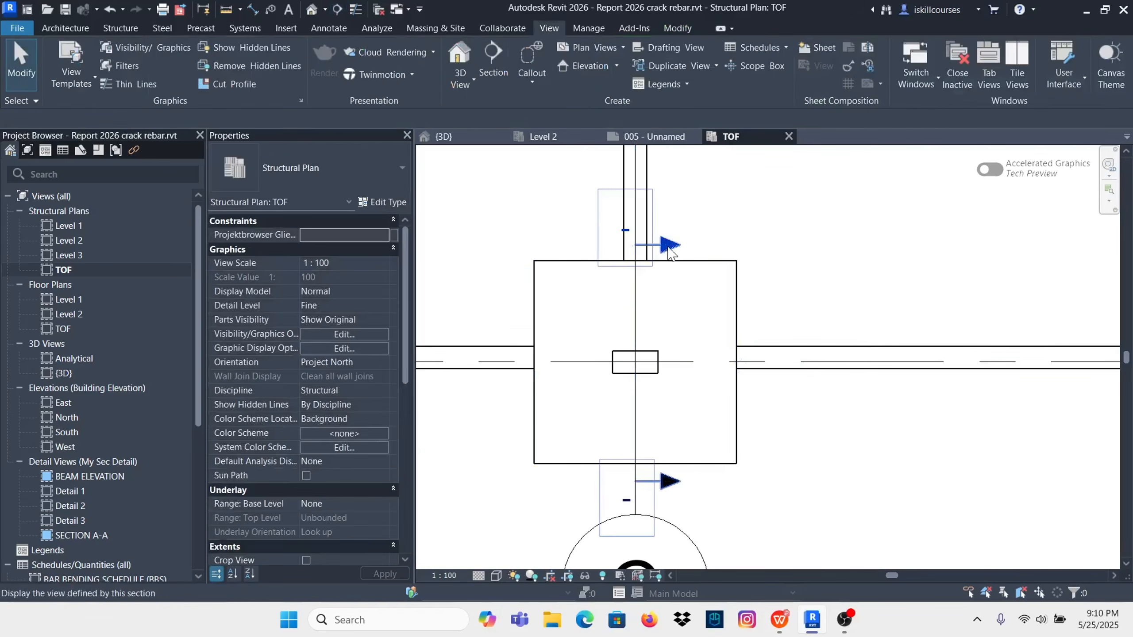
{"action": "double_click", "coordinate": [670, 246]}
{"action": "scroll", "coordinate": [733, 372], "scroll_direction": "up", "scroll_amount": 5}
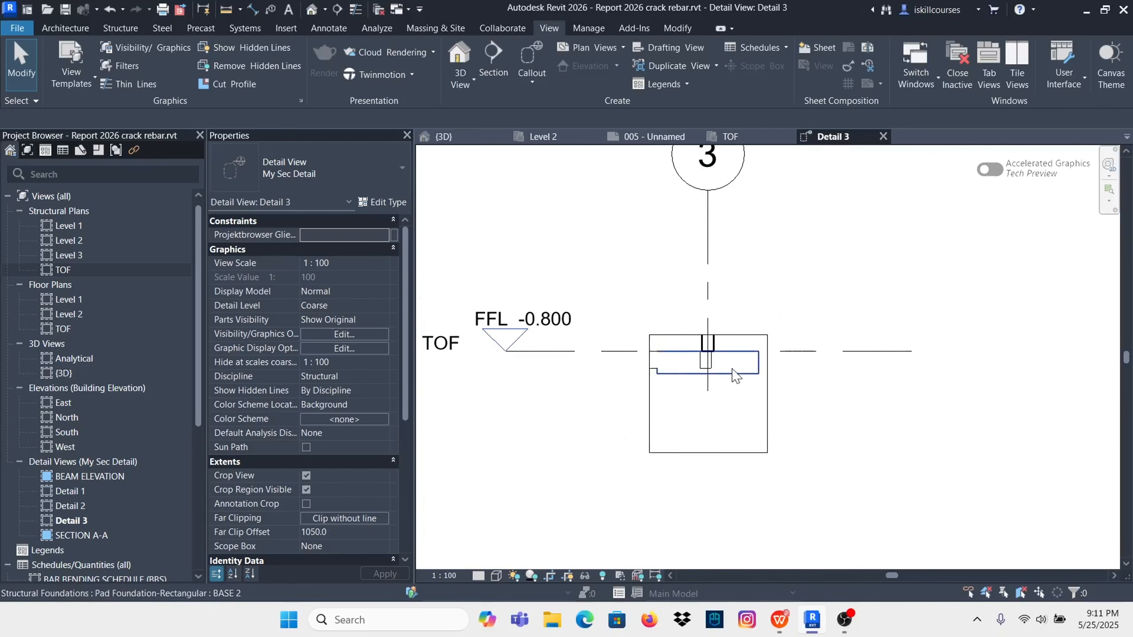
Step: Extend the crop region of the Detail 3 view upward past Level 4 to include the full column height
{"action": "left_click", "coordinate": [798, 413]}
{"action": "scroll", "coordinate": [734, 540], "scroll_direction": "down", "scroll_amount": 3}
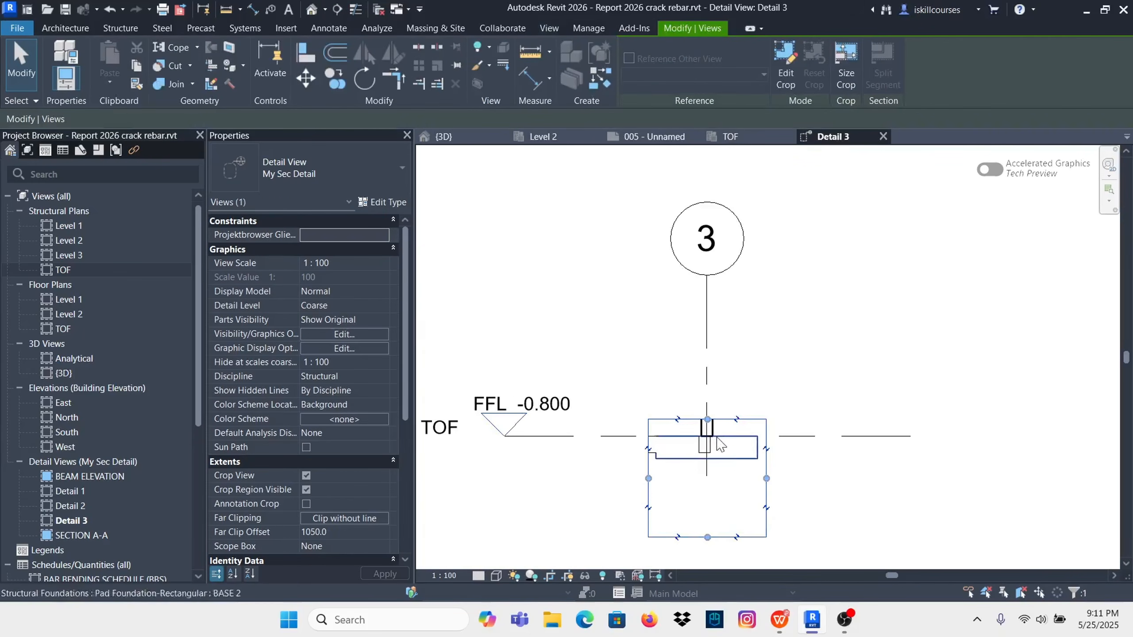
{"action": "left_click_drag", "start_coordinate": [707, 419], "coordinate": [706, 167]}
{"action": "scroll", "coordinate": [728, 337], "scroll_direction": "down", "scroll_amount": 5}
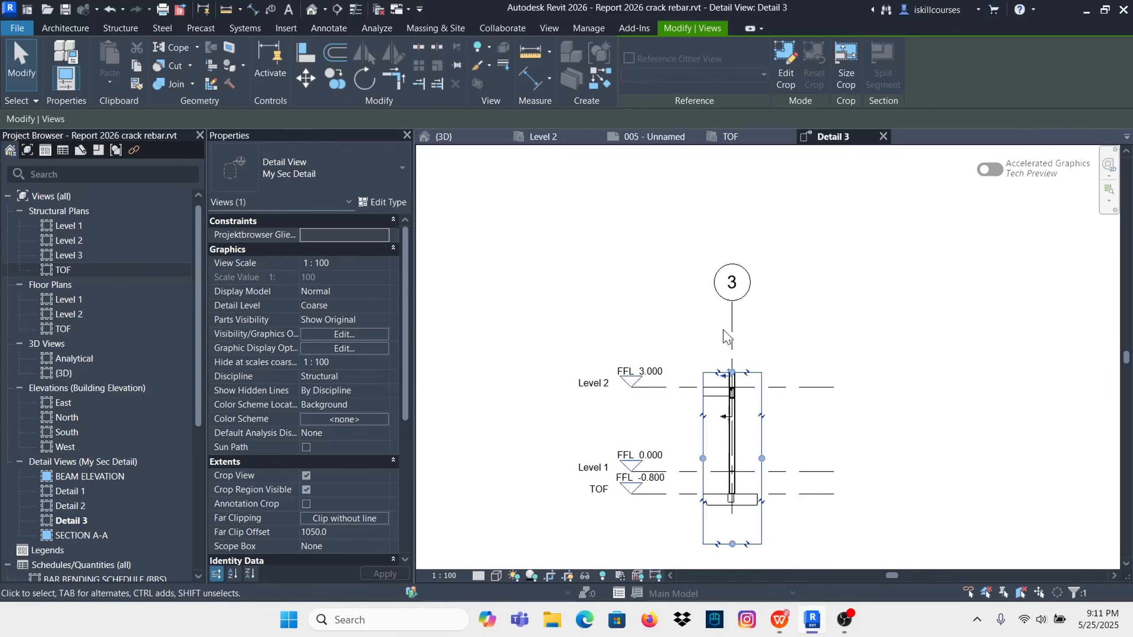
{"action": "scroll", "coordinate": [735, 395], "scroll_direction": "up", "scroll_amount": 5}
{"action": "left_click_drag", "start_coordinate": [740, 396], "coordinate": [739, 214]}
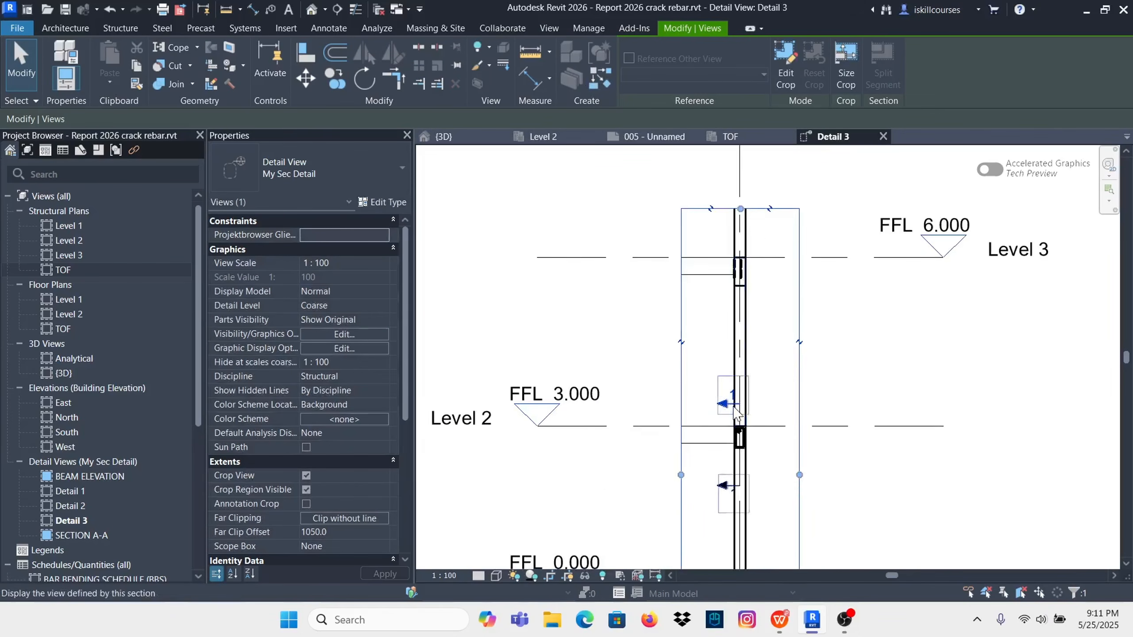
{"action": "scroll", "coordinate": [747, 325], "scroll_direction": "down", "scroll_amount": 2}
{"action": "left_click_drag", "start_coordinate": [732, 308], "coordinate": [702, 167]}
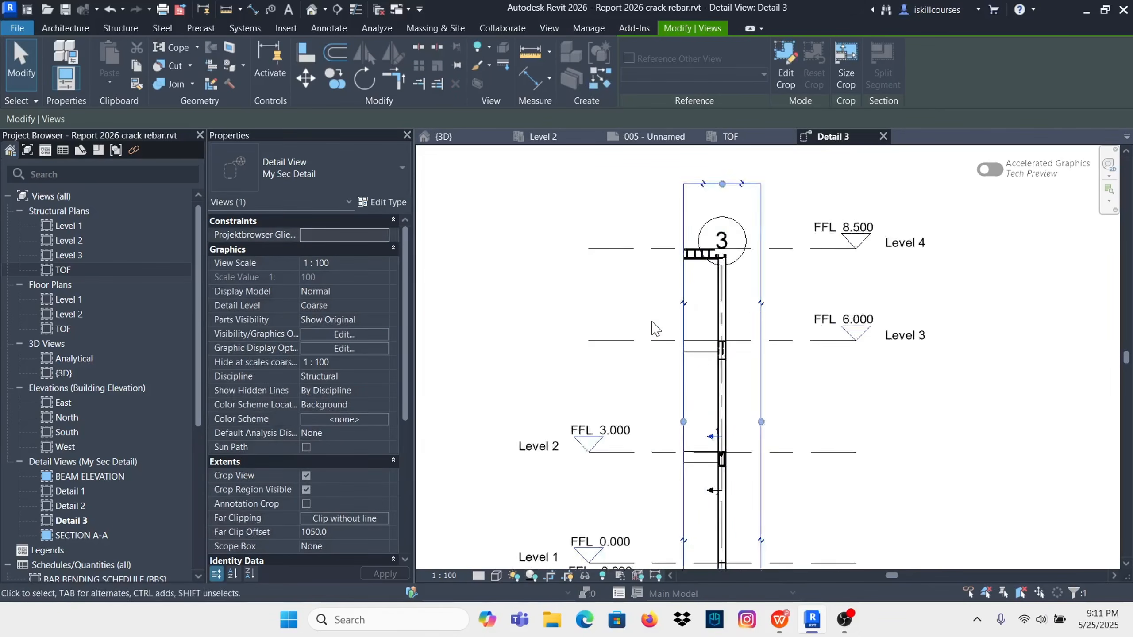
{"action": "scroll", "coordinate": [656, 321], "scroll_direction": "down", "scroll_amount": 2}
{"action": "scroll", "coordinate": [660, 208], "scroll_direction": "up", "scroll_amount": 4}
{"action": "scroll", "coordinate": [660, 209], "scroll_direction": "down", "scroll_amount": 4}
{"action": "scroll", "coordinate": [669, 437], "scroll_direction": "up", "scroll_amount": 5}
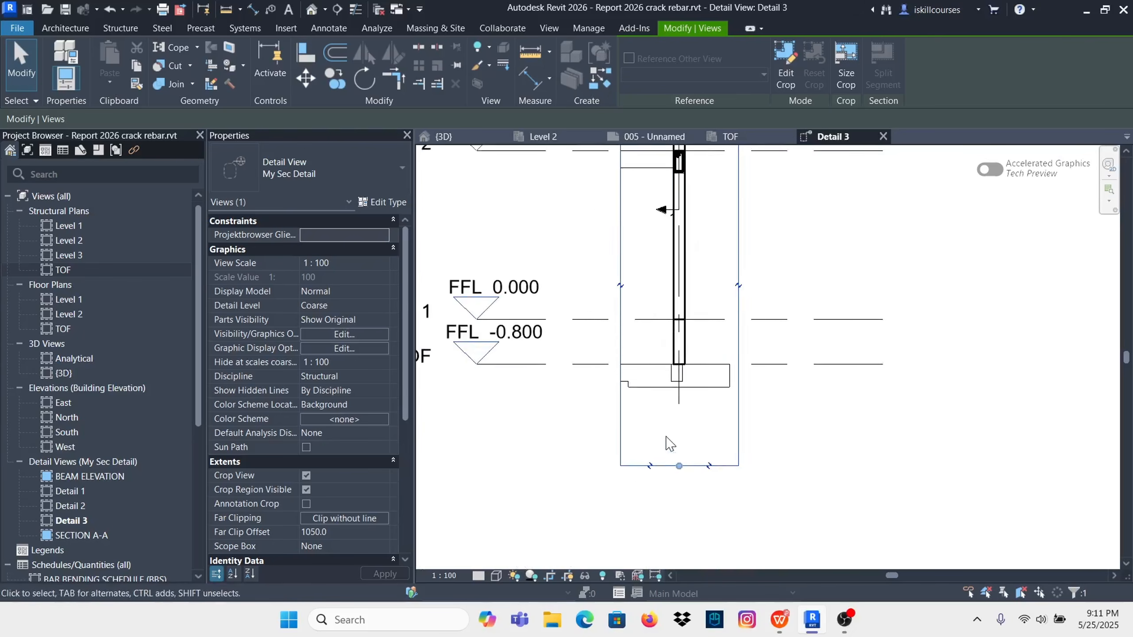
Step: Set the Detail 3 view scale to 1:25 and check the column and pad foundation junction
{"action": "scroll", "coordinate": [623, 454], "scroll_direction": "down", "scroll_amount": 1}
{"action": "left_click", "coordinate": [446, 575]}
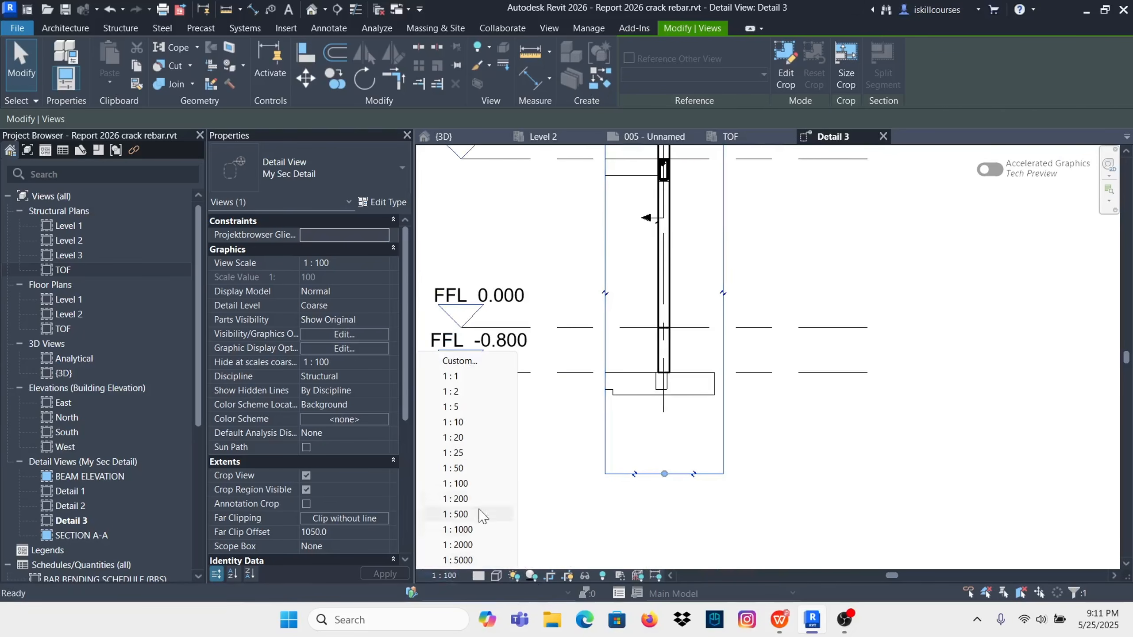
{"action": "left_click", "coordinate": [453, 453]}
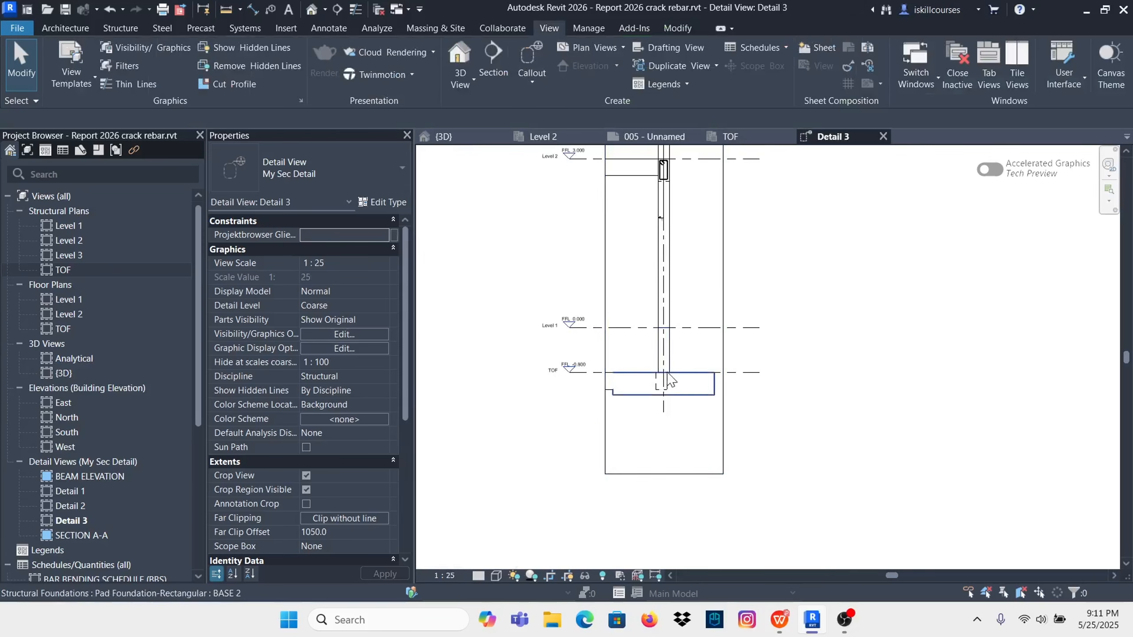
{"action": "scroll", "coordinate": [659, 408], "scroll_direction": "up", "scroll_amount": 4}
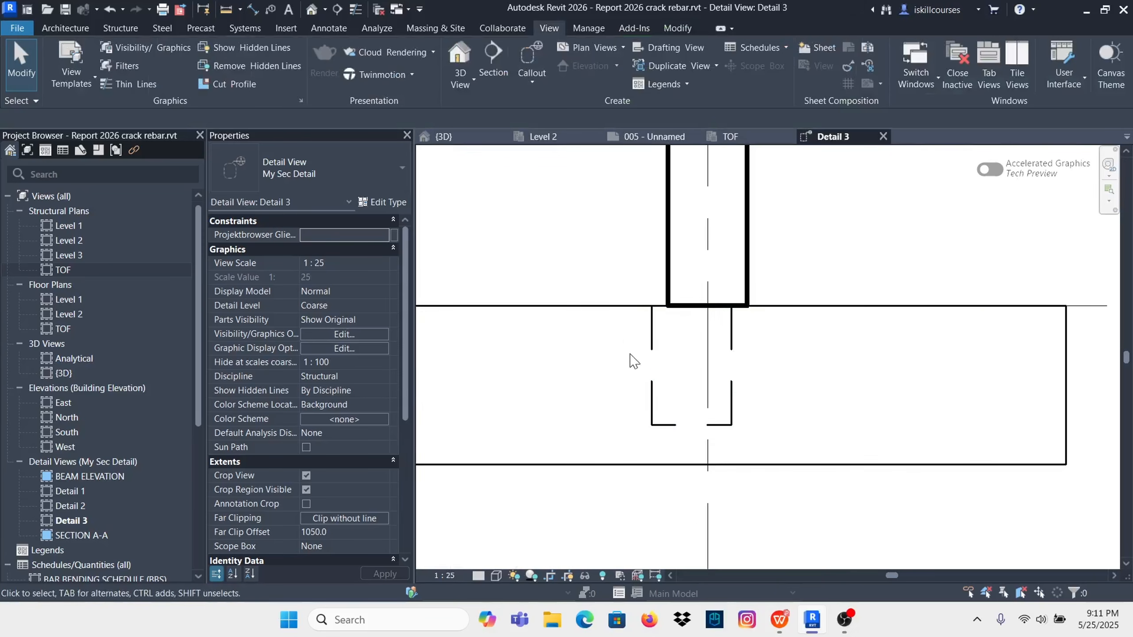
{"action": "scroll", "coordinate": [691, 380], "scroll_direction": "down", "scroll_amount": 3}
{"action": "scroll", "coordinate": [714, 430], "scroll_direction": "up", "scroll_amount": 2}
{"action": "scroll", "coordinate": [713, 446], "scroll_direction": "down", "scroll_amount": 6}
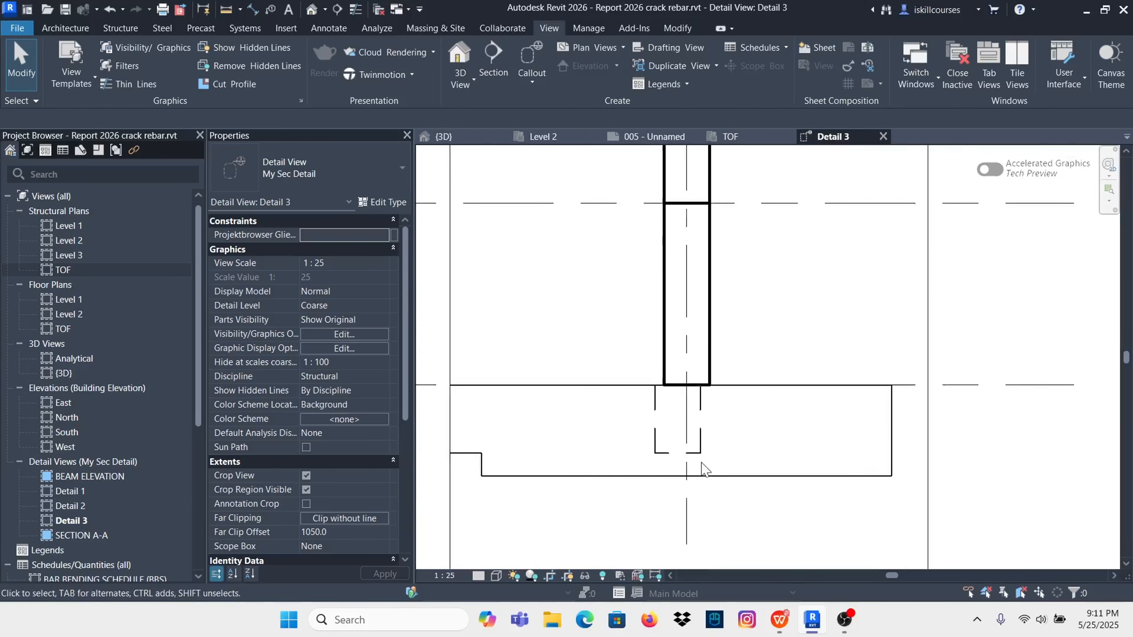
Step: Widen the crop region slightly outward on the side of the stepped foundation edge and clear the selection
{"action": "left_click", "coordinate": [584, 366]}
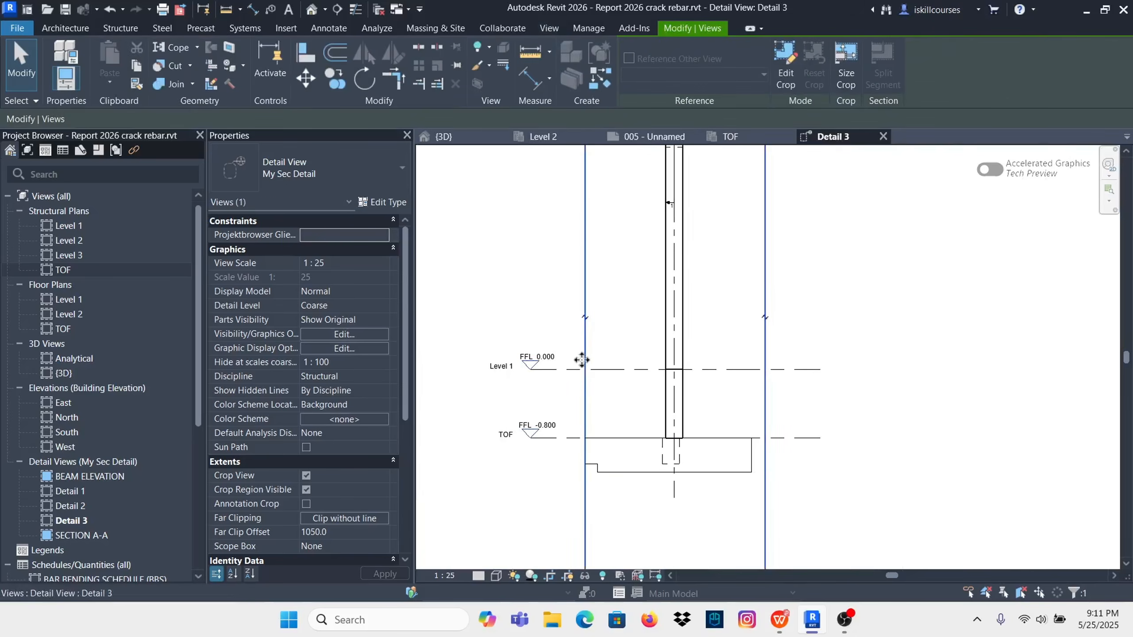
{"action": "scroll", "coordinate": [584, 366], "scroll_direction": "down", "scroll_amount": 3}
{"action": "left_click_drag", "start_coordinate": [583, 191], "coordinate": [571, 183]}
{"action": "left_click", "coordinate": [851, 367]}
Step: Hide the TB1-200X450mm tie beam below the column at TOF in this view
{"action": "scroll", "coordinate": [609, 437], "scroll_direction": "up", "scroll_amount": 2}
{"action": "scroll", "coordinate": [682, 440], "scroll_direction": "up", "scroll_amount": 3}
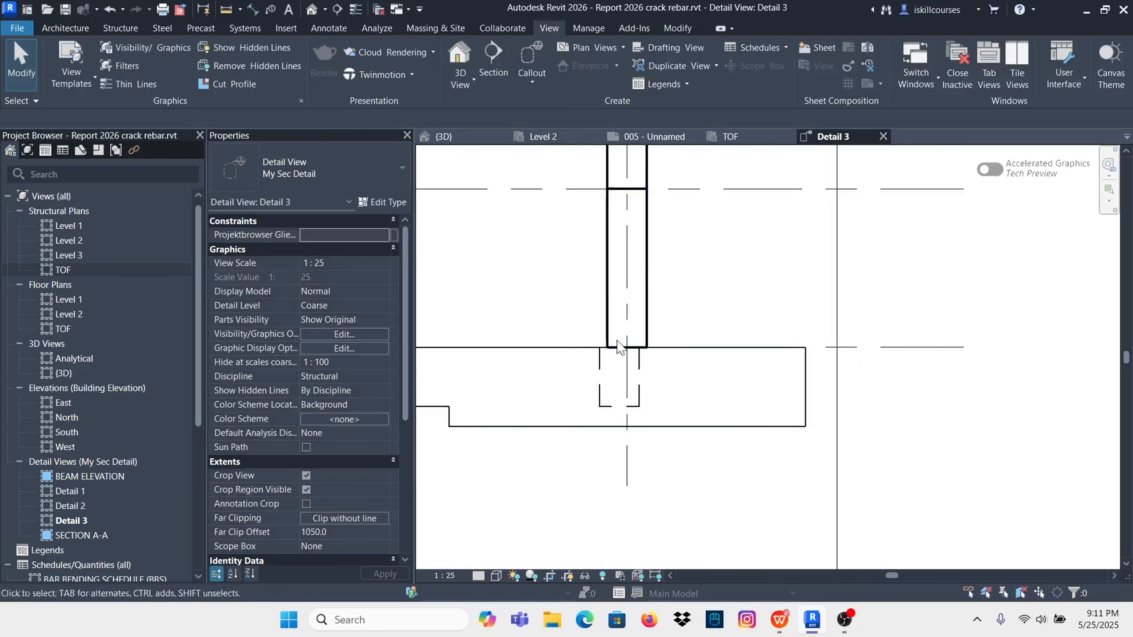
{"action": "left_click", "coordinate": [644, 404]}
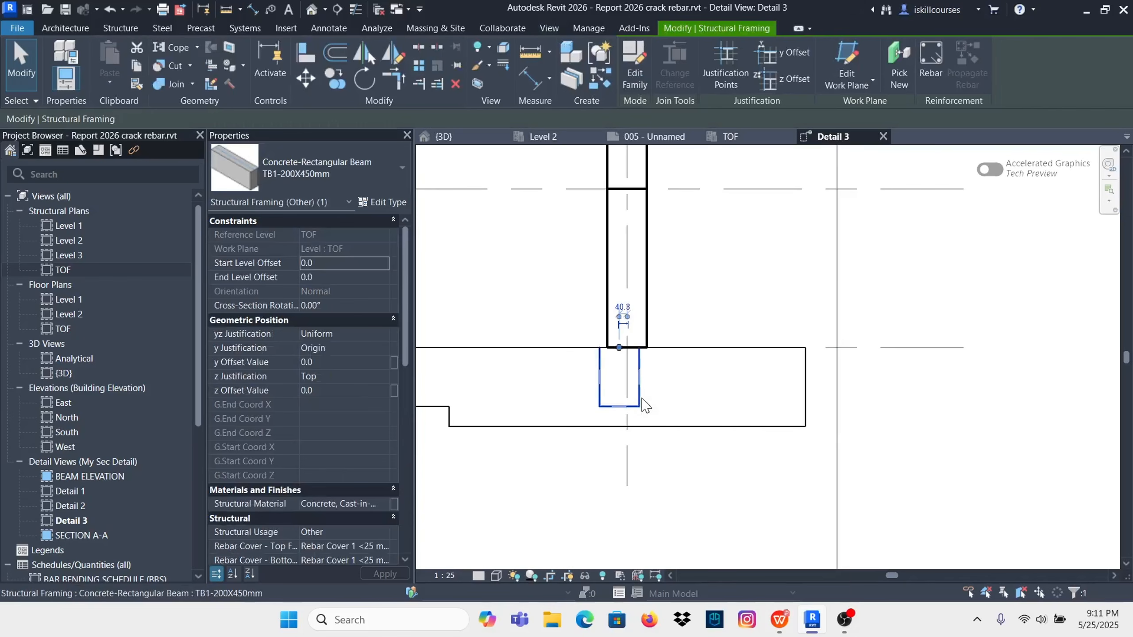
{"action": "right_click", "coordinate": [644, 401]}
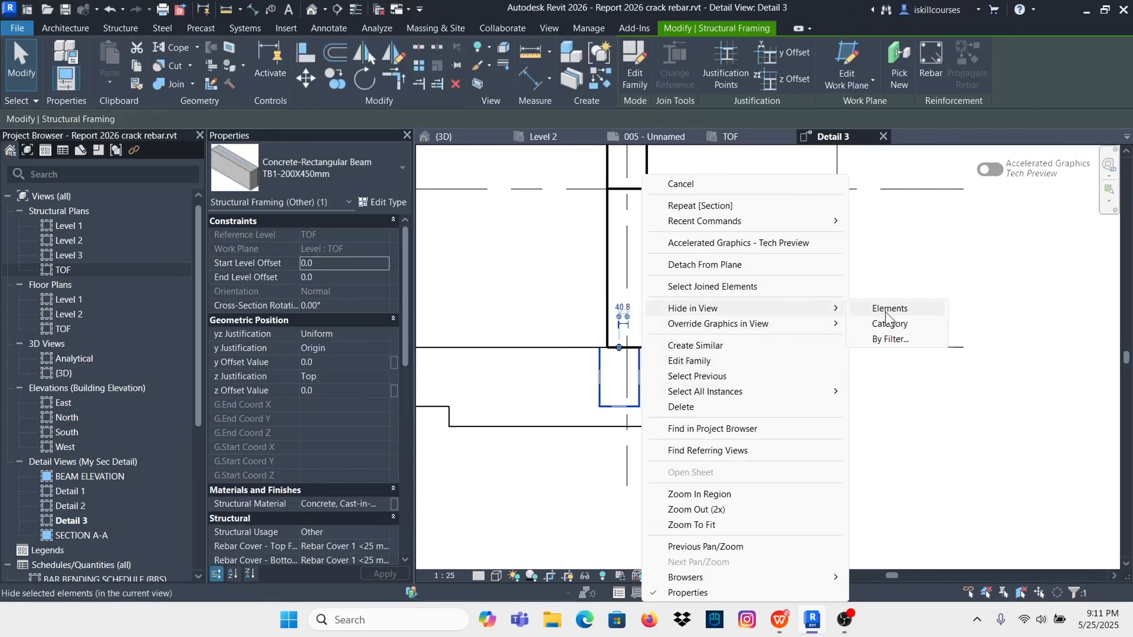
{"action": "left_click", "coordinate": [885, 313]}
Step: Hide the beam and its reinforcement at the Level 2 column junction in this view
{"action": "scroll", "coordinate": [703, 387], "scroll_direction": "down", "scroll_amount": 5}
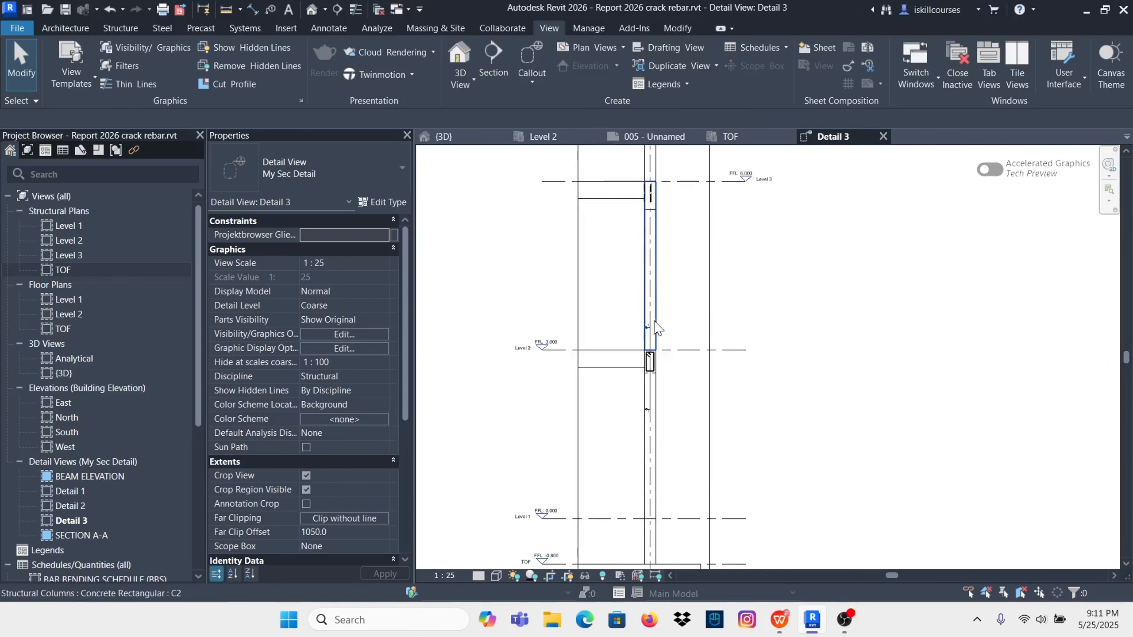
{"action": "scroll", "coordinate": [656, 331], "scroll_direction": "up", "scroll_amount": 5}
{"action": "scroll", "coordinate": [651, 339], "scroll_direction": "down", "scroll_amount": 3}
{"action": "scroll", "coordinate": [611, 281], "scroll_direction": "up", "scroll_amount": 2}
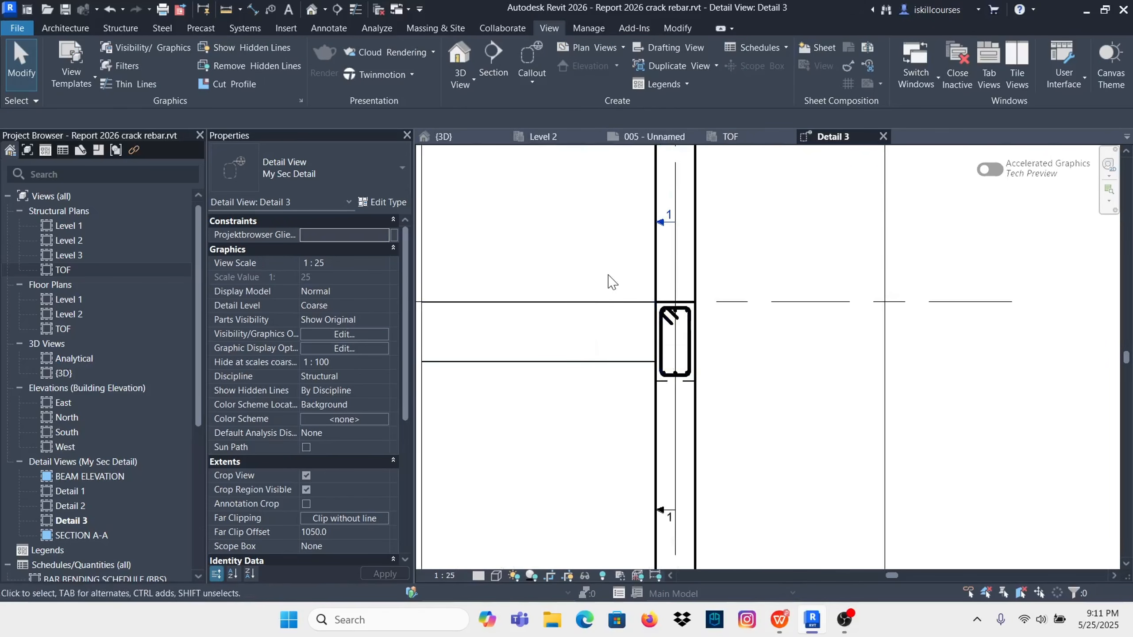
{"action": "left_click_drag", "start_coordinate": [611, 281], "coordinate": [726, 440]}
{"action": "right_click", "coordinate": [741, 384]}
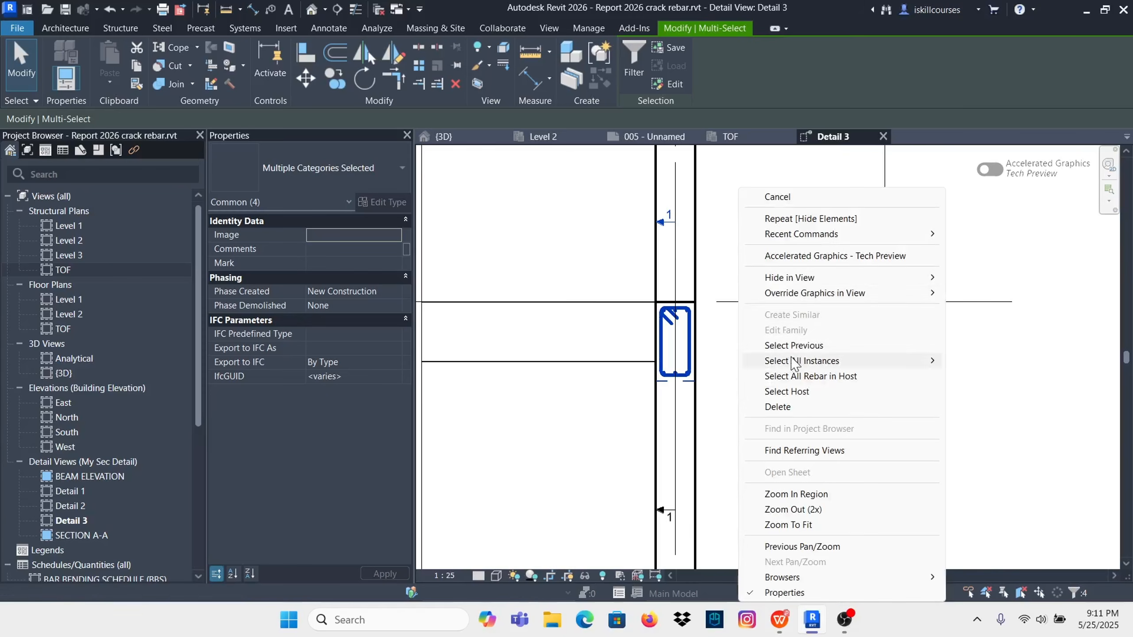
{"action": "left_click", "coordinate": [971, 280]}
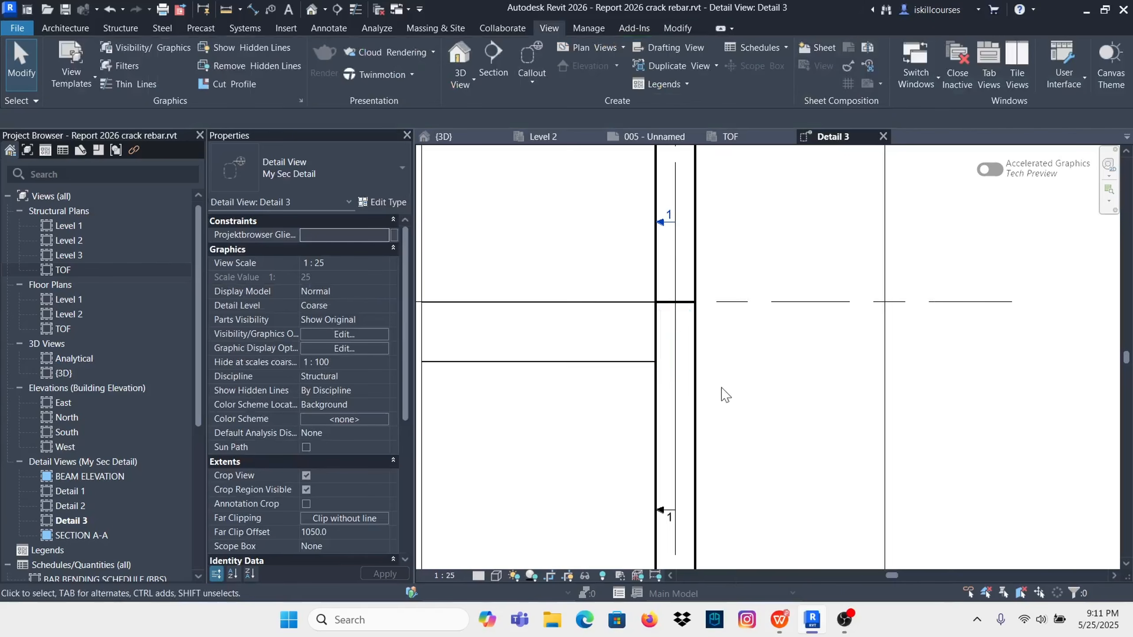
Step: Hide the two Y16 rebar sets at the Level 3 column junction in this view
{"action": "scroll", "coordinate": [680, 439], "scroll_direction": "down", "scroll_amount": 5}
{"action": "scroll", "coordinate": [666, 296], "scroll_direction": "up", "scroll_amount": 2}
{"action": "scroll", "coordinate": [668, 317], "scroll_direction": "up", "scroll_amount": 4}
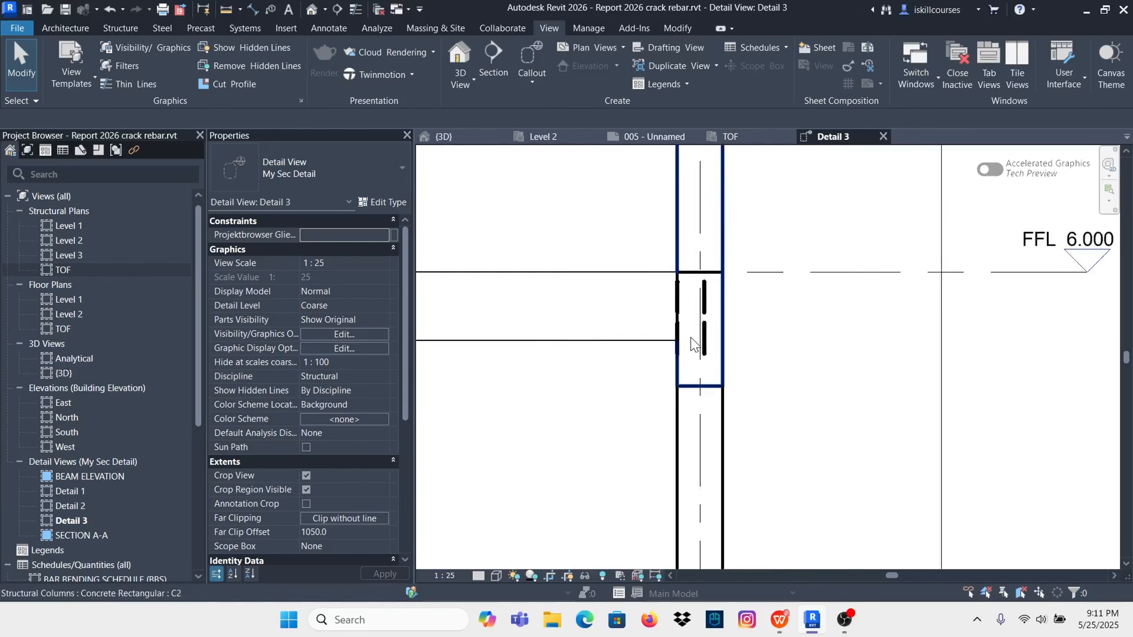
{"action": "left_click_drag", "start_coordinate": [752, 433], "coordinate": [753, 435]}
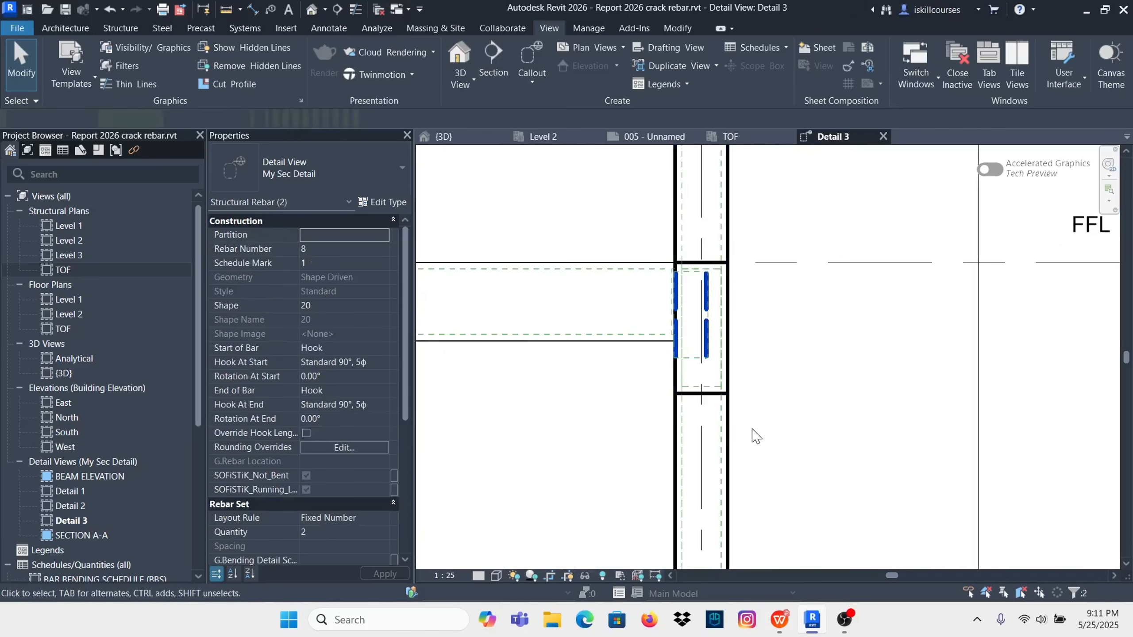
{"action": "right_click", "coordinate": [759, 317]}
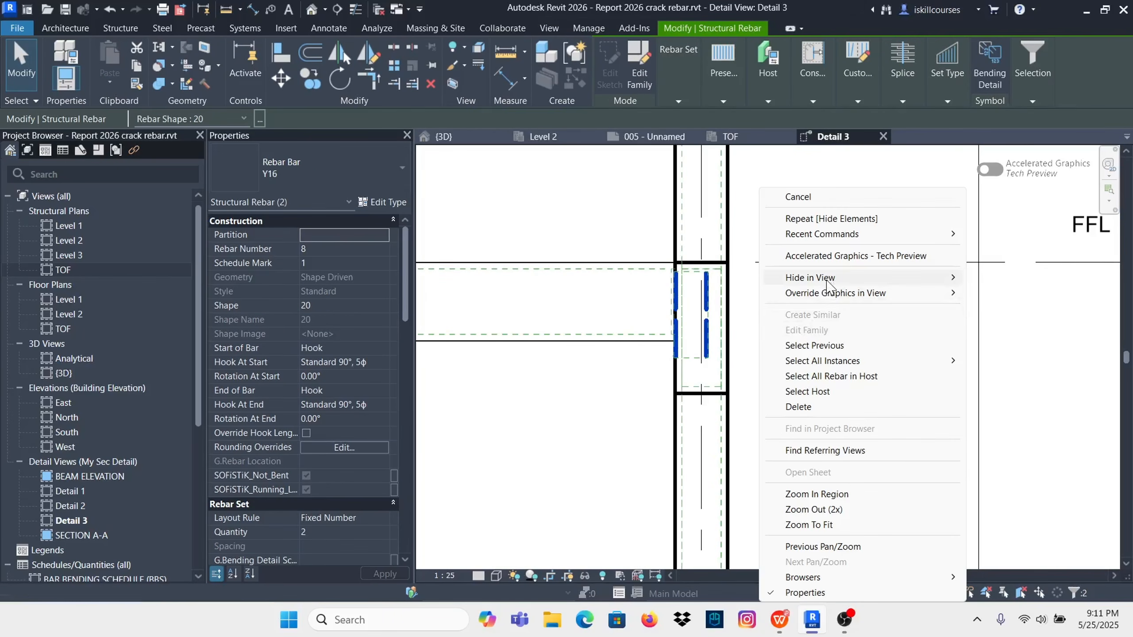
{"action": "left_click", "coordinate": [1004, 277]}
Step: Hide the Level 4 beam's reinforcement in this view, filtering the selection at the column top to Structural Rebar only
{"action": "scroll", "coordinate": [726, 299], "scroll_direction": "down", "scroll_amount": 4}
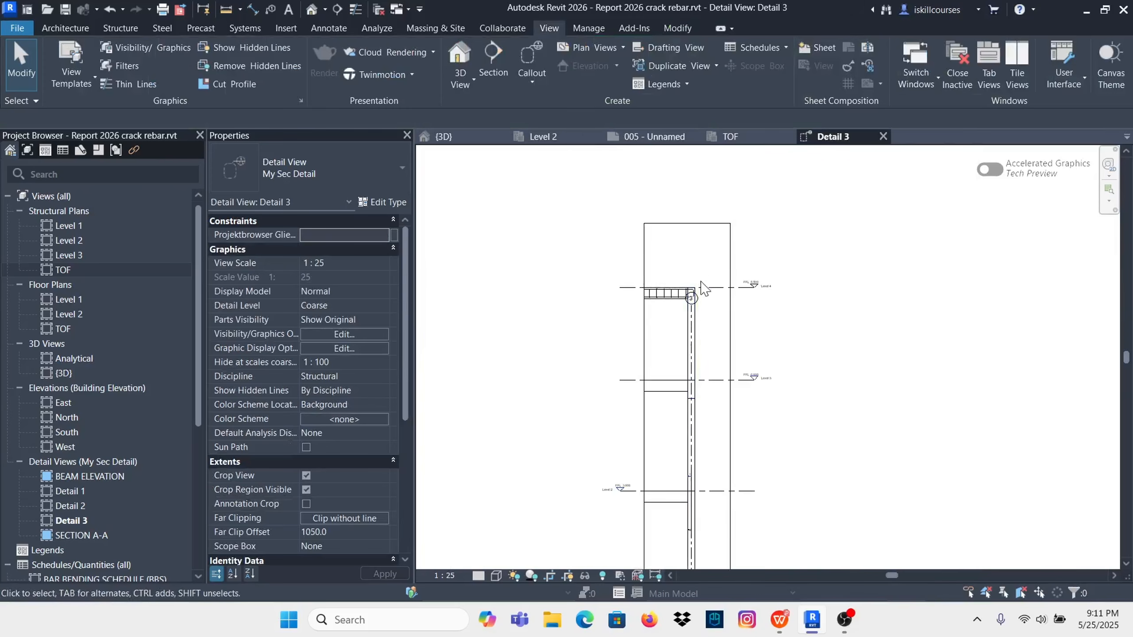
{"action": "scroll", "coordinate": [726, 299], "scroll_direction": "up", "scroll_amount": 5}
{"action": "scroll", "coordinate": [727, 299], "scroll_direction": "down", "scroll_amount": 3}
{"action": "left_click_drag", "start_coordinate": [488, 217], "coordinate": [673, 349]}
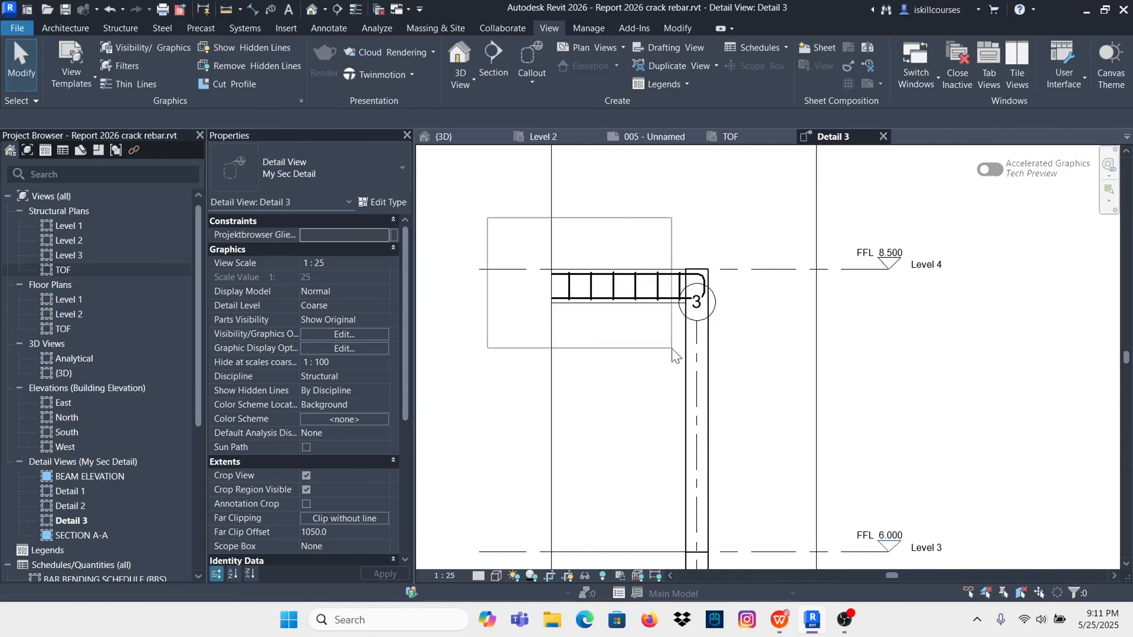
{"action": "left_click_drag", "start_coordinate": [736, 399], "coordinate": [739, 397]}
{"action": "left_click_drag", "start_coordinate": [914, 274], "coordinate": [465, 217]}
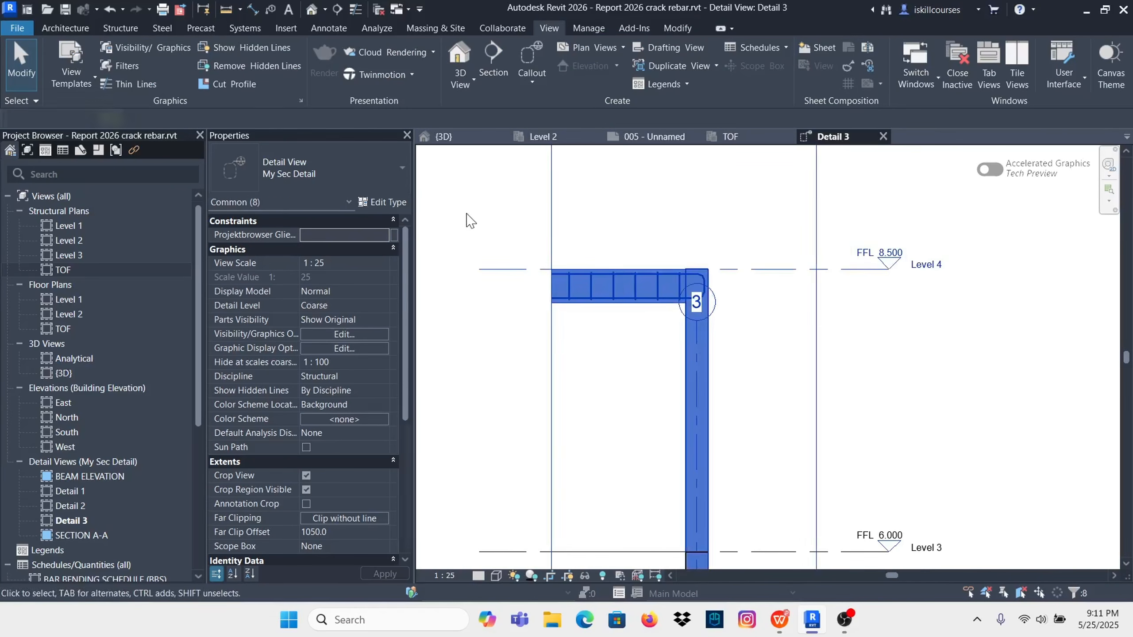
{"action": "left_click", "coordinate": [633, 63]}
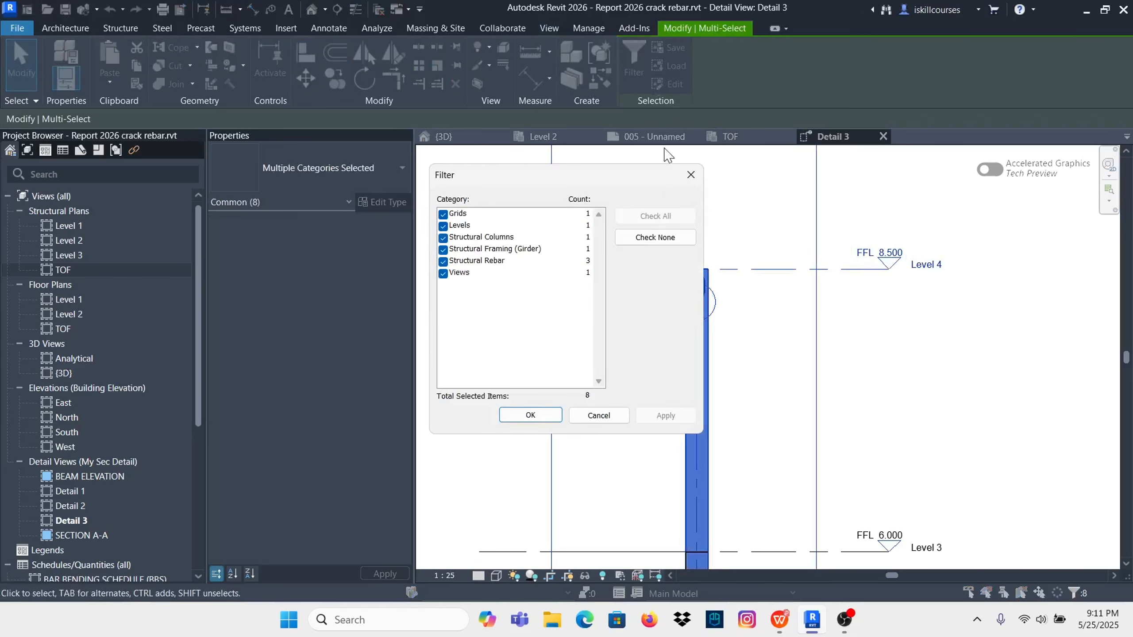
{"action": "left_click", "coordinate": [664, 240]}
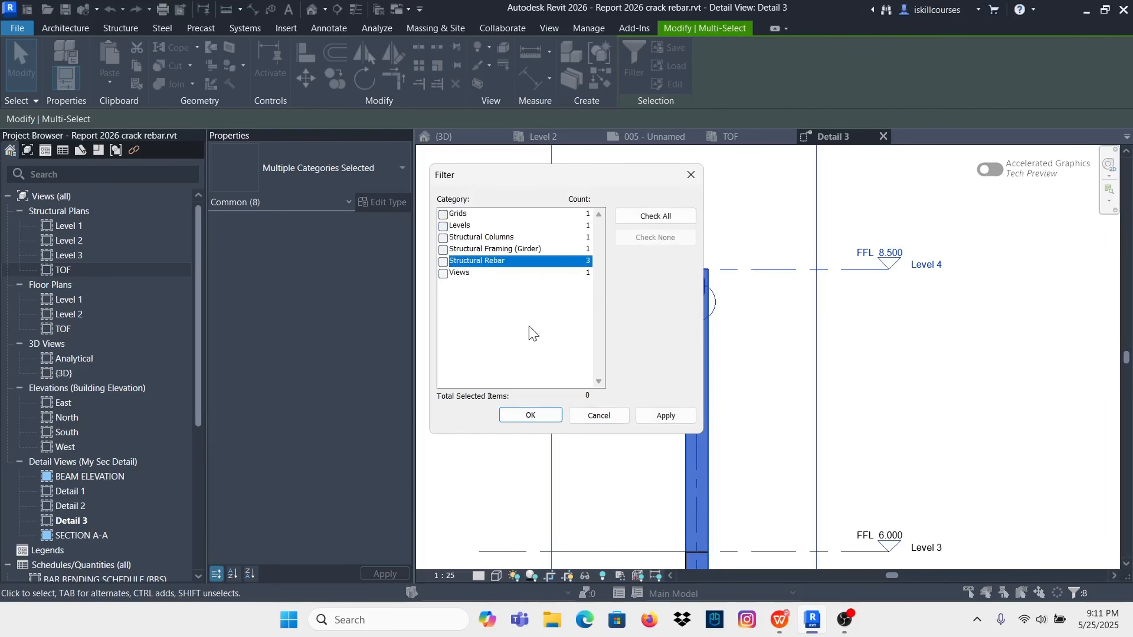
{"action": "left_click", "coordinate": [664, 415]}
{"action": "left_click", "coordinate": [529, 415]}
{"action": "scroll", "coordinate": [660, 301], "scroll_direction": "up", "scroll_amount": 3}
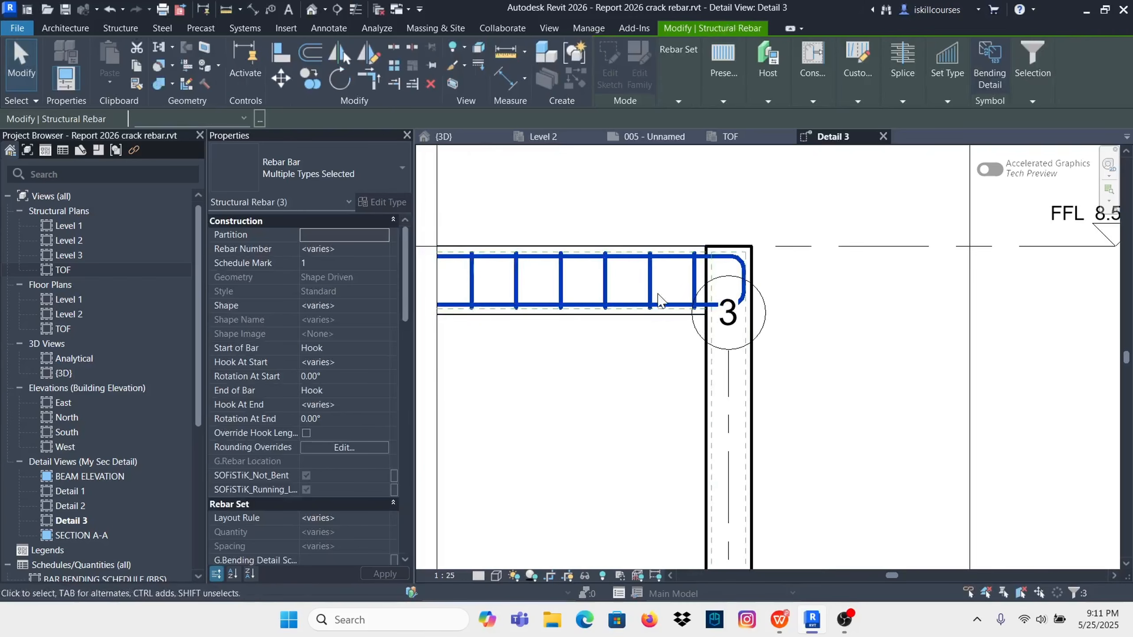
{"action": "right_click", "coordinate": [647, 279]}
{"action": "mouse_move", "coordinate": [781, 278]}
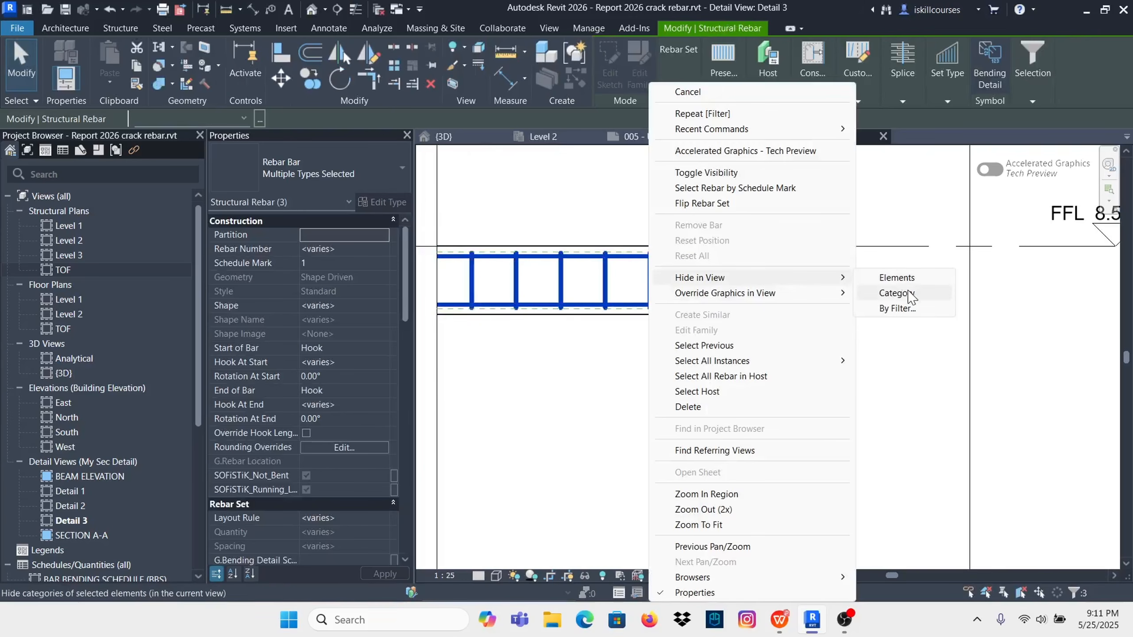
{"action": "left_click", "coordinate": [906, 280]}
Step: Select the topmost C2 column segment to inspect its extents and clear the selection
{"action": "scroll", "coordinate": [748, 311], "scroll_direction": "down", "scroll_amount": 2}
{"action": "scroll", "coordinate": [721, 299], "scroll_direction": "up", "scroll_amount": 3}
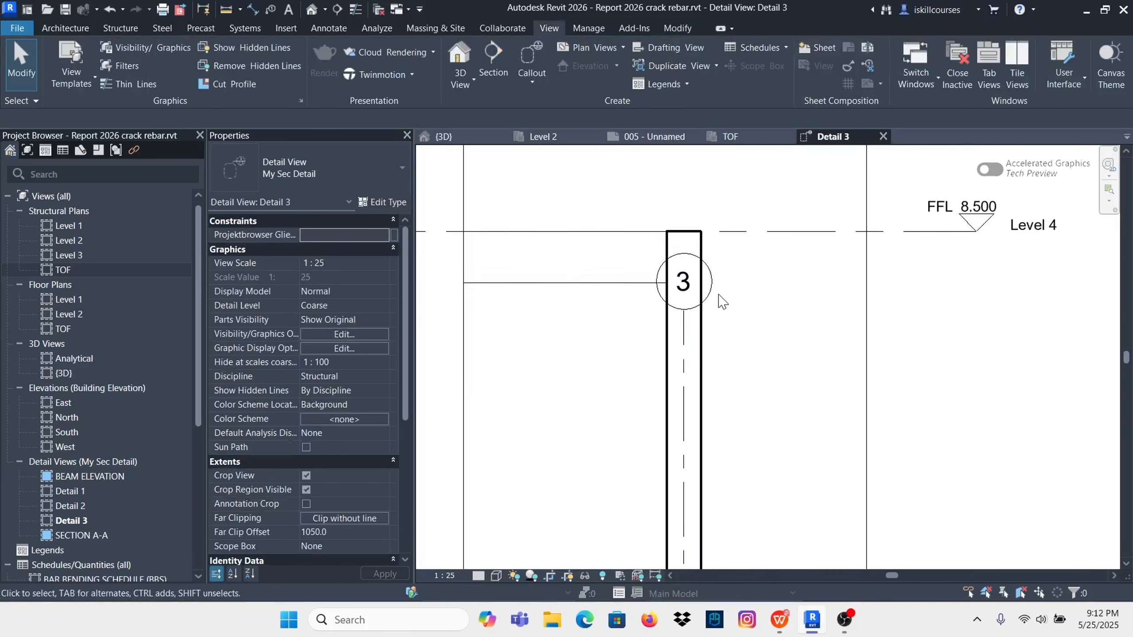
{"action": "left_click", "coordinate": [684, 331]}
{"action": "scroll", "coordinate": [705, 243], "scroll_direction": "down", "scroll_amount": 4}
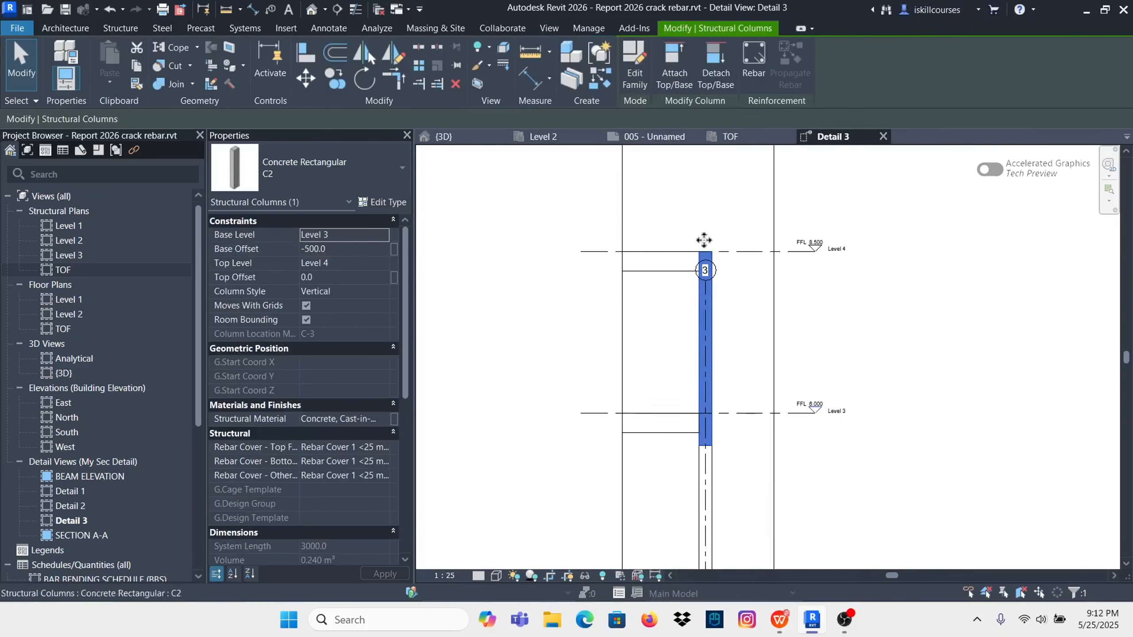
{"action": "scroll", "coordinate": [712, 292], "scroll_direction": "up", "scroll_amount": 4}
{"action": "key", "text": "Escape"}
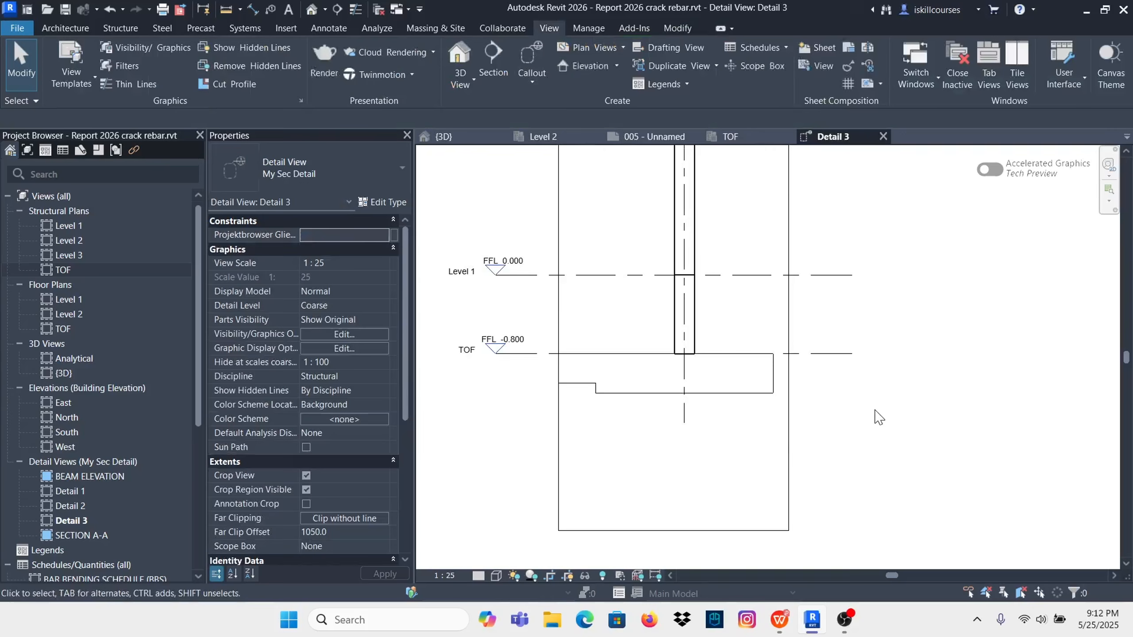
Step: Examine the C2 column segments around Level 1 and their junction with the pad foundation at TOF
{"action": "scroll", "coordinate": [683, 401], "scroll_direction": "up", "scroll_amount": 2}
{"action": "scroll", "coordinate": [693, 234], "scroll_direction": "up", "scroll_amount": 2}
{"action": "scroll", "coordinate": [706, 424], "scroll_direction": "down", "scroll_amount": 3}
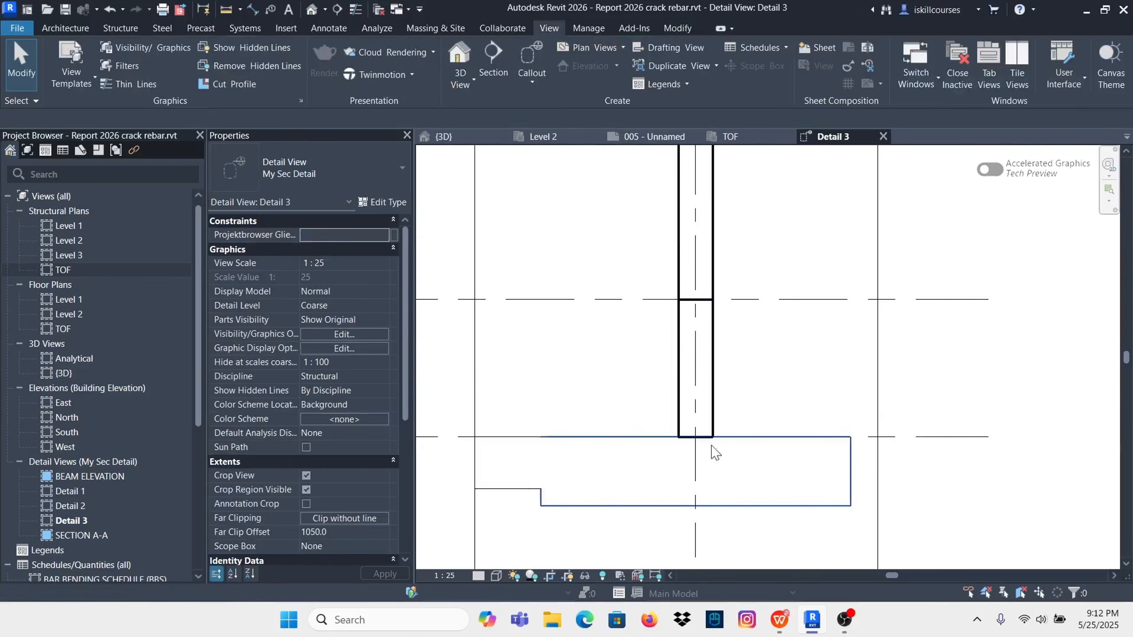
{"action": "left_click", "coordinate": [709, 283]}
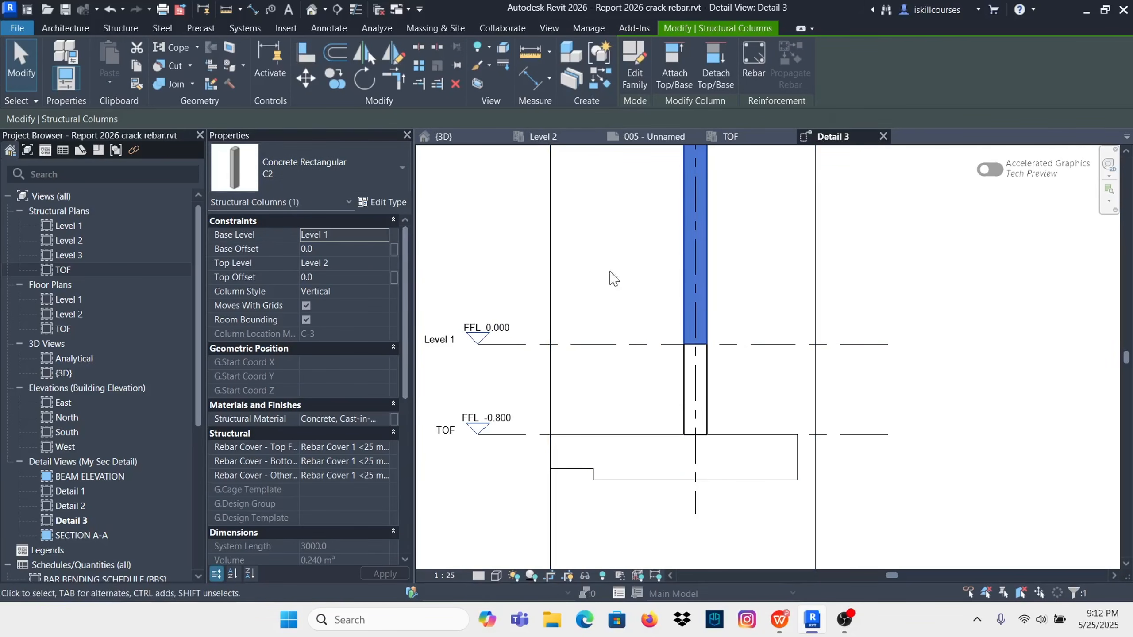
{"action": "left_click", "coordinate": [726, 312]}
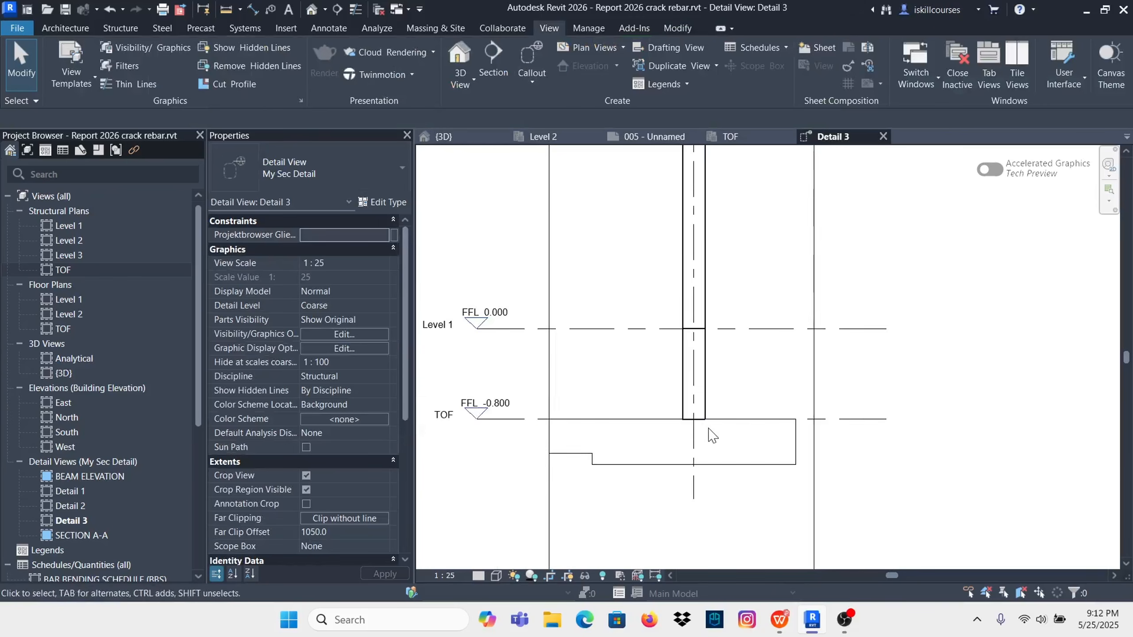
{"action": "scroll", "coordinate": [705, 237], "scroll_direction": "up", "scroll_amount": 7}
{"action": "scroll", "coordinate": [659, 293], "scroll_direction": "down", "scroll_amount": 6}
{"action": "scroll", "coordinate": [670, 429], "scroll_direction": "up", "scroll_amount": 4}
{"action": "scroll", "coordinate": [646, 330], "scroll_direction": "down", "scroll_amount": 6}
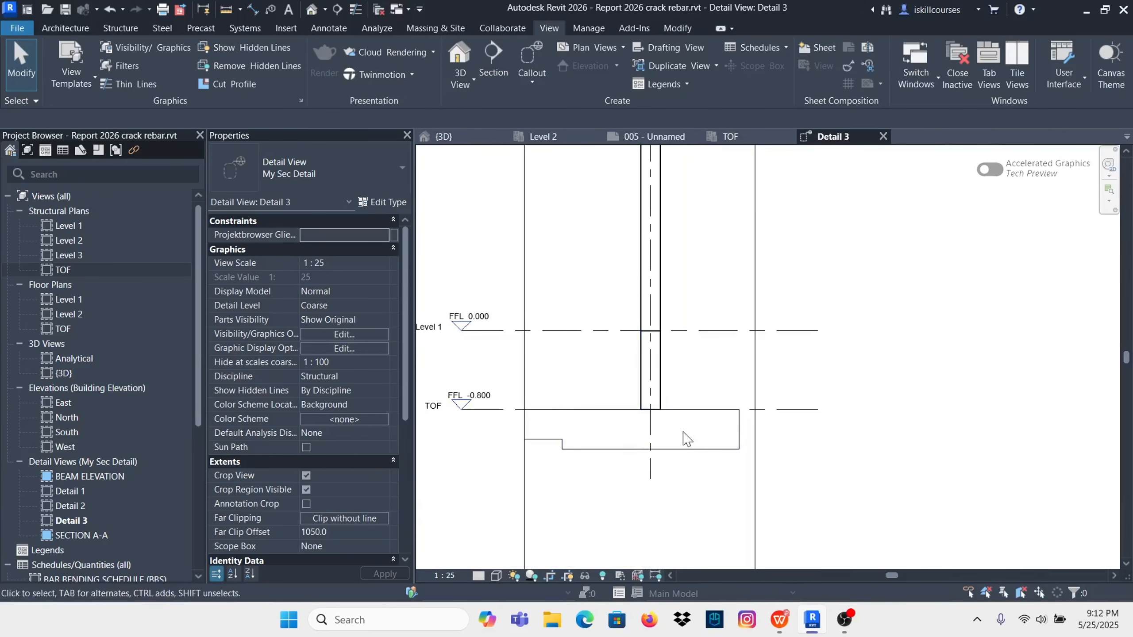
{"action": "scroll", "coordinate": [629, 397], "scroll_direction": "up", "scroll_amount": 5}
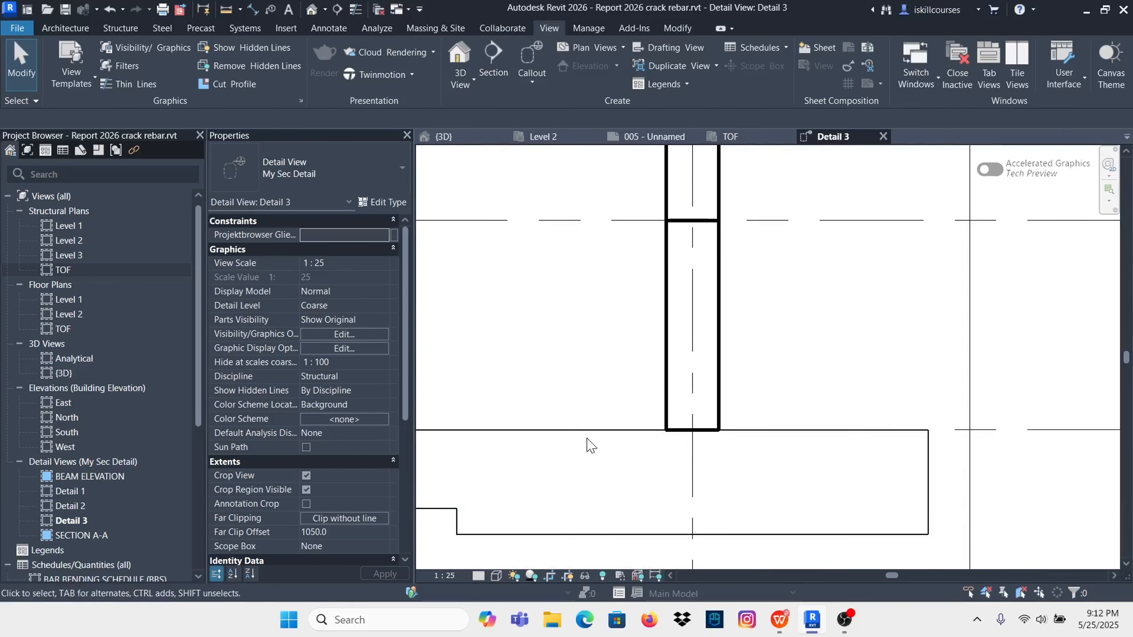
Step: Place a Y16 shape 35 rebar along the bottom of the BASE 2 pad foundation under the column, expanded to the host
{"action": "scroll", "coordinate": [731, 424], "scroll_direction": "down", "scroll_amount": 2}
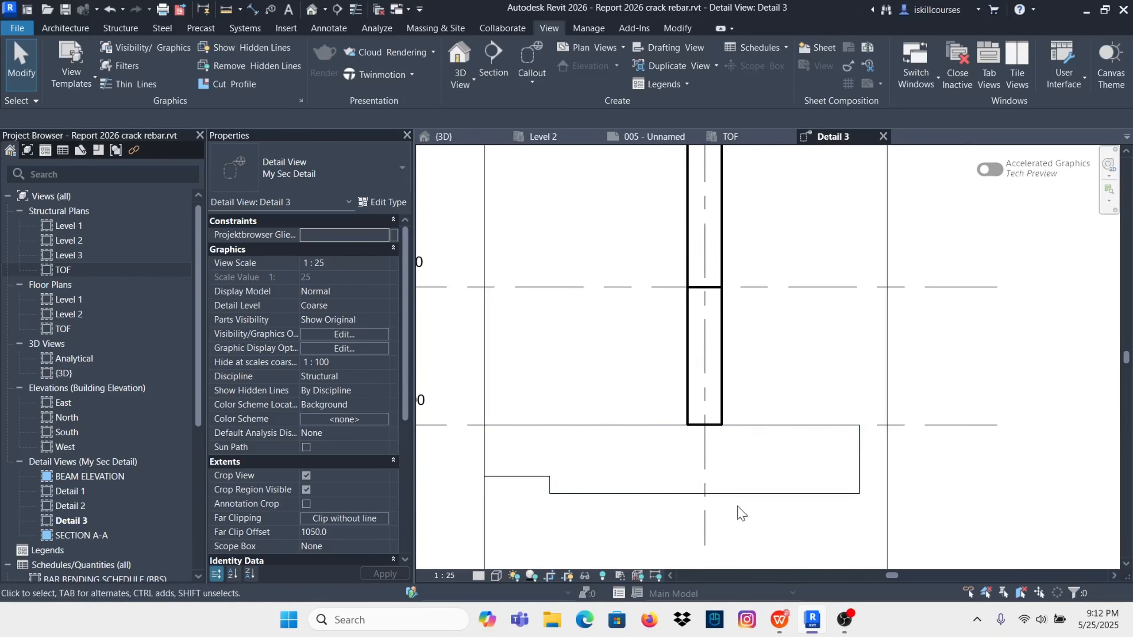
{"action": "scroll", "coordinate": [779, 412], "scroll_direction": "up", "scroll_amount": 1}
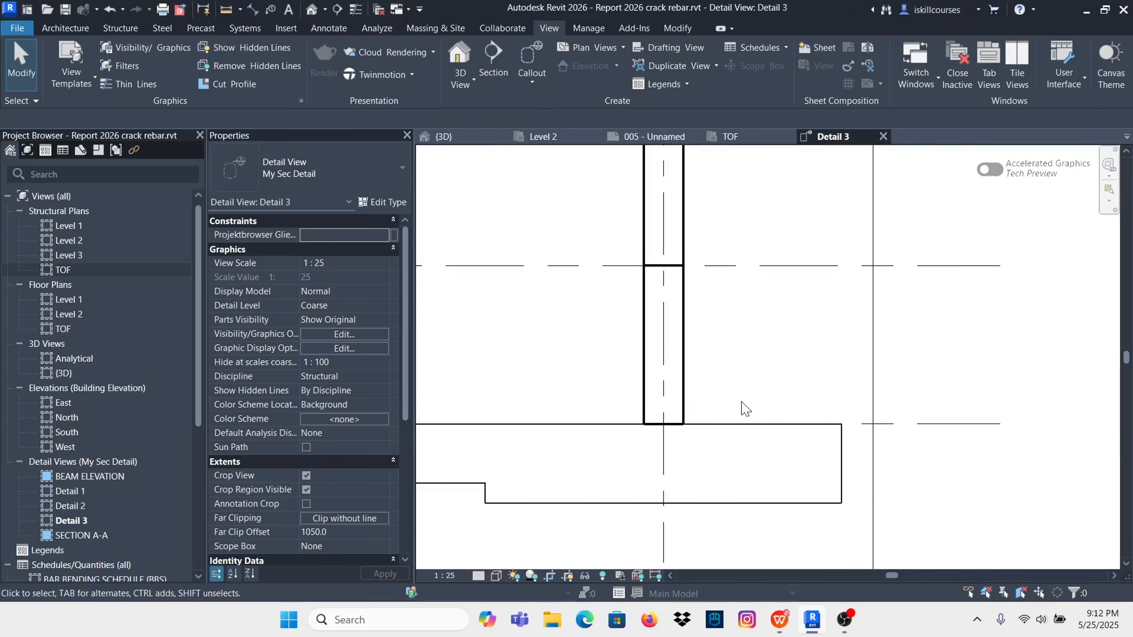
{"action": "left_click", "coordinate": [745, 432]}
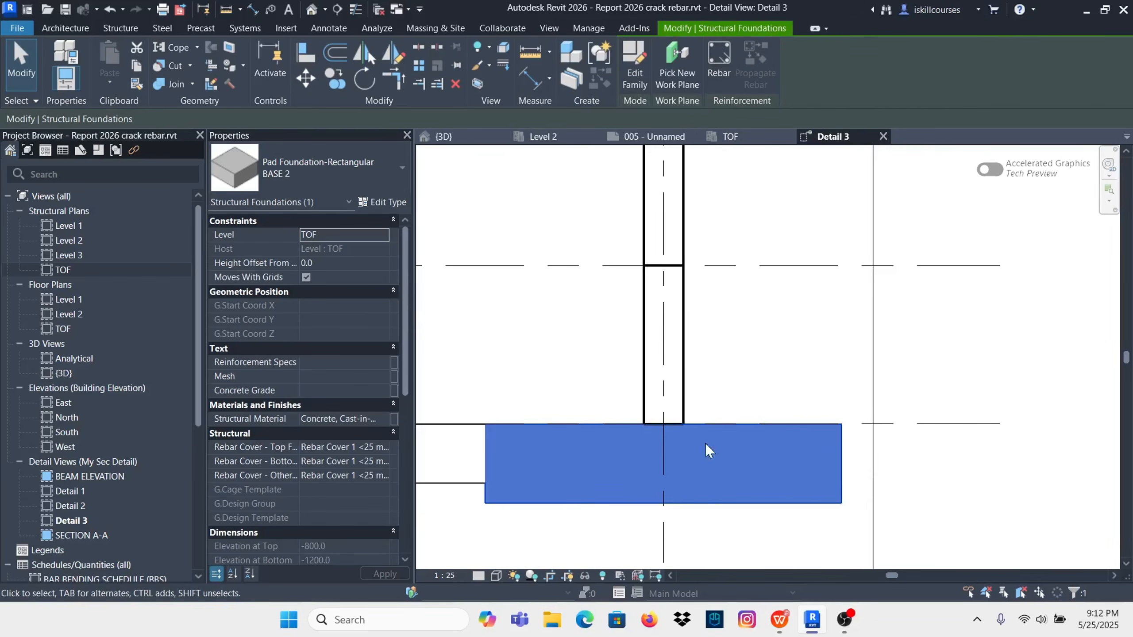
{"action": "left_click", "coordinate": [727, 57]}
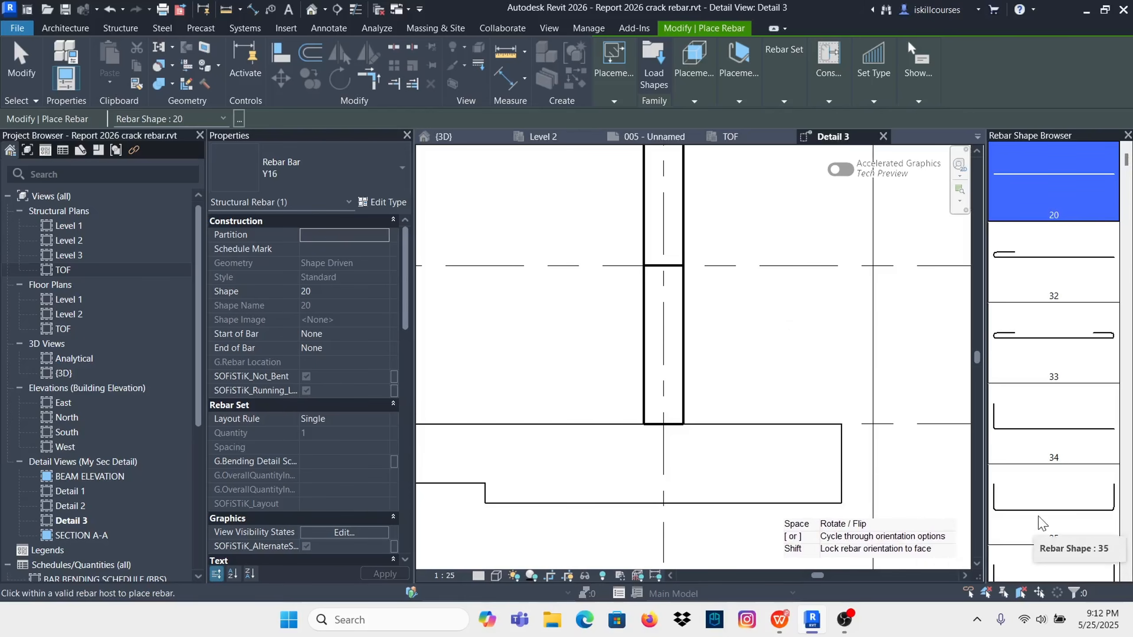
{"action": "left_click", "coordinate": [1055, 521]}
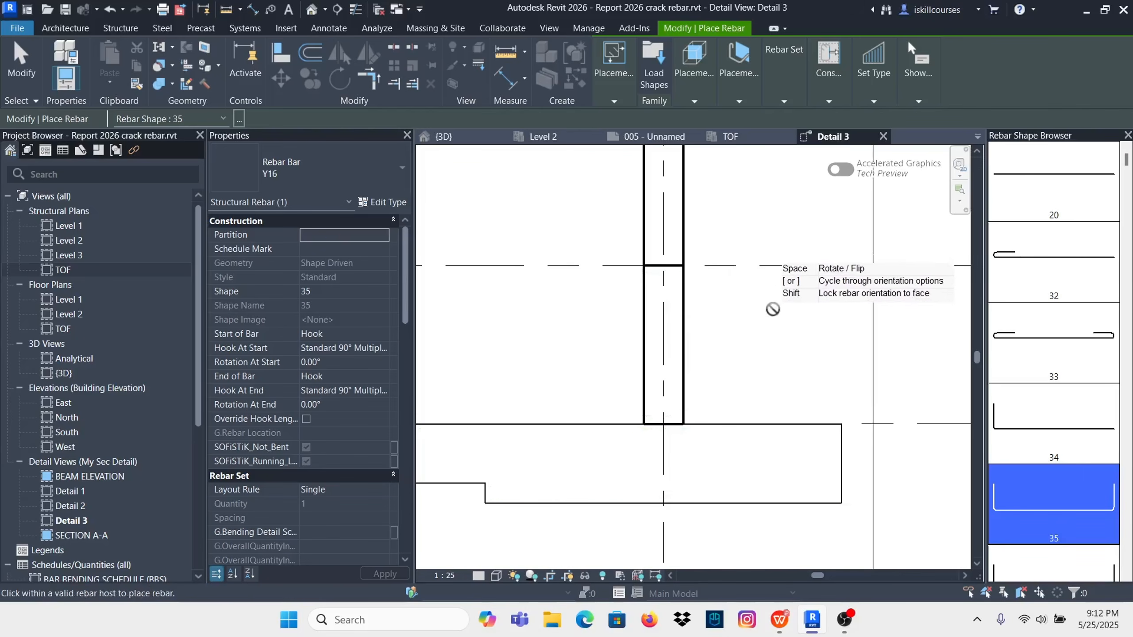
{"action": "left_click", "coordinate": [614, 101]}
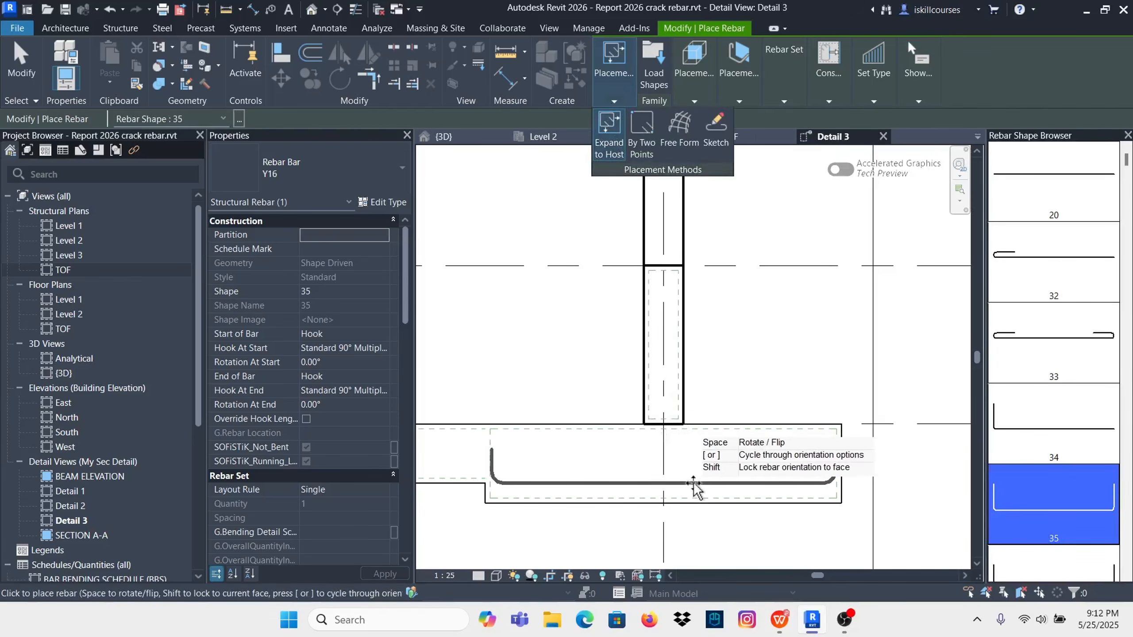
{"action": "scroll", "coordinate": [703, 501], "scroll_direction": "up", "scroll_amount": 3}
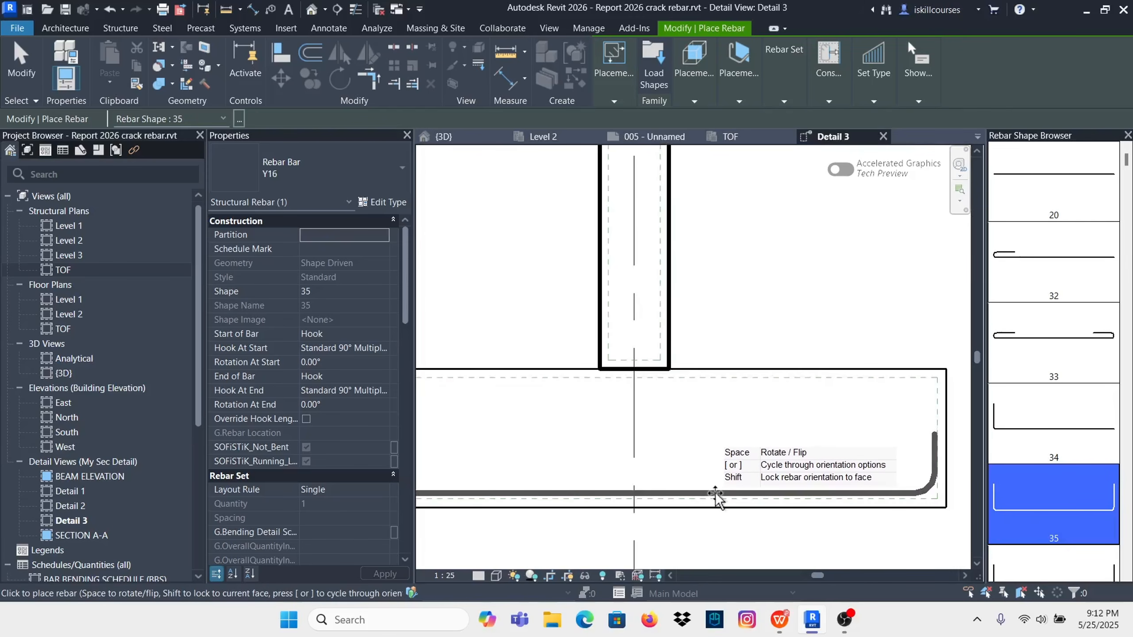
{"action": "left_click", "coordinate": [715, 495]}
{"action": "scroll", "coordinate": [714, 437], "scroll_direction": "down", "scroll_amount": 3}
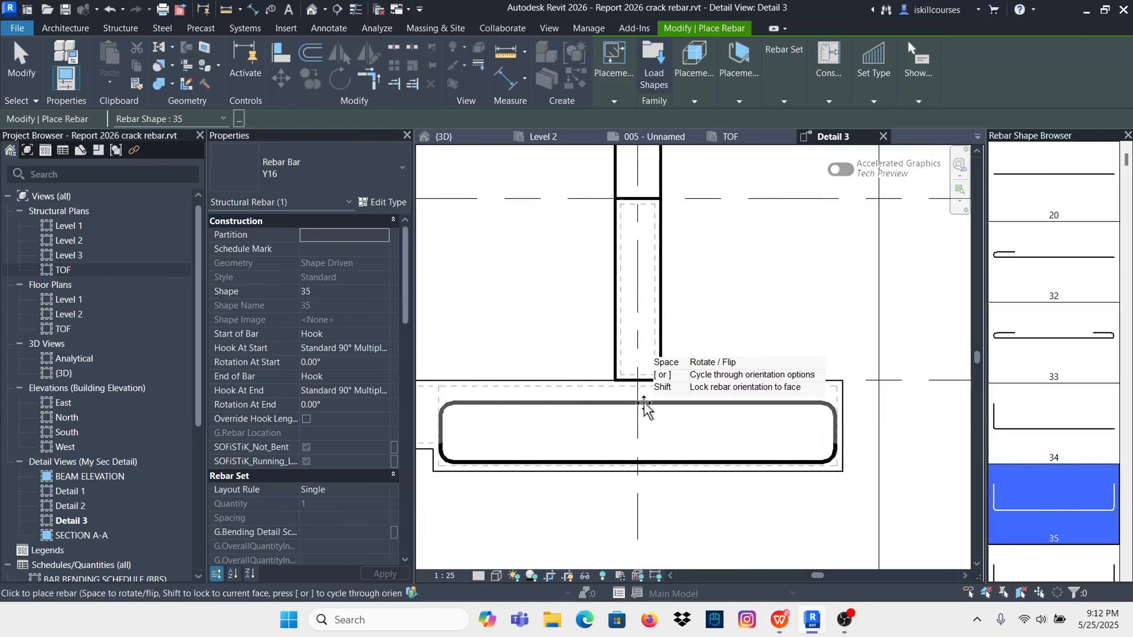
{"action": "key", "text": "Escape"}
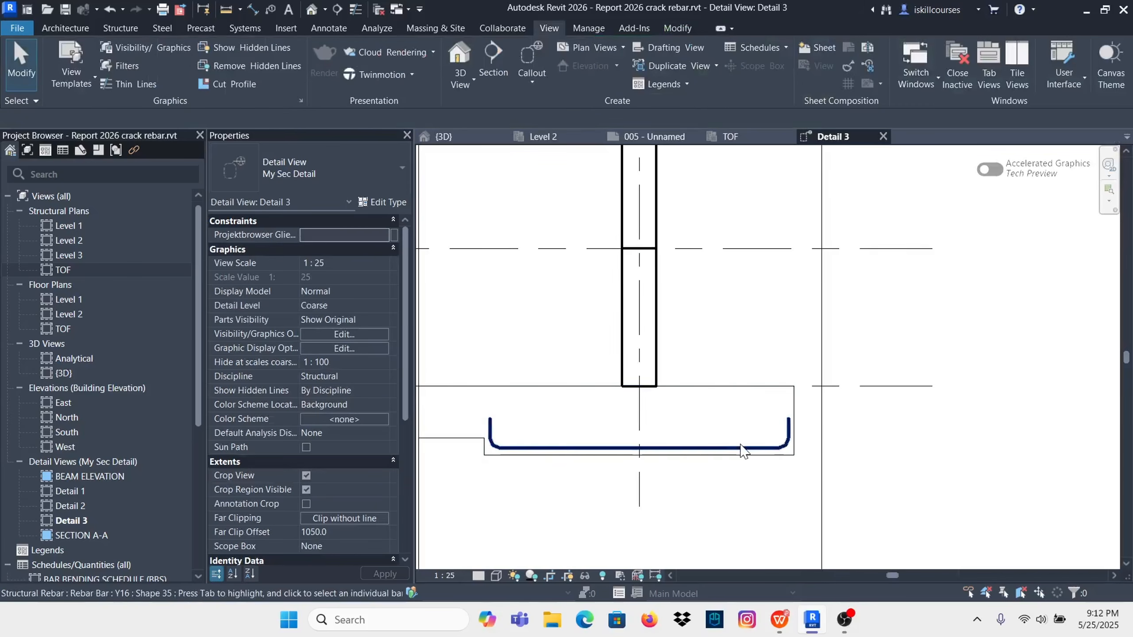
Step: Set the pad foundation's bottom rebar to a Maximum Spacing layout at 200 mm
{"action": "left_click", "coordinate": [741, 446]}
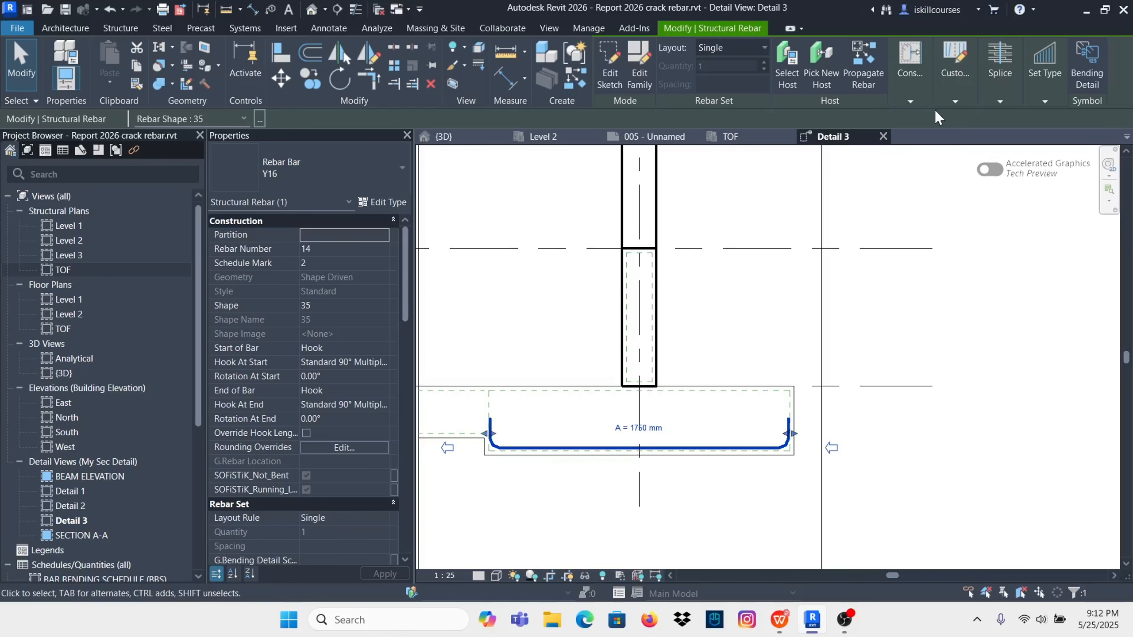
{"action": "left_click", "coordinate": [762, 48]}
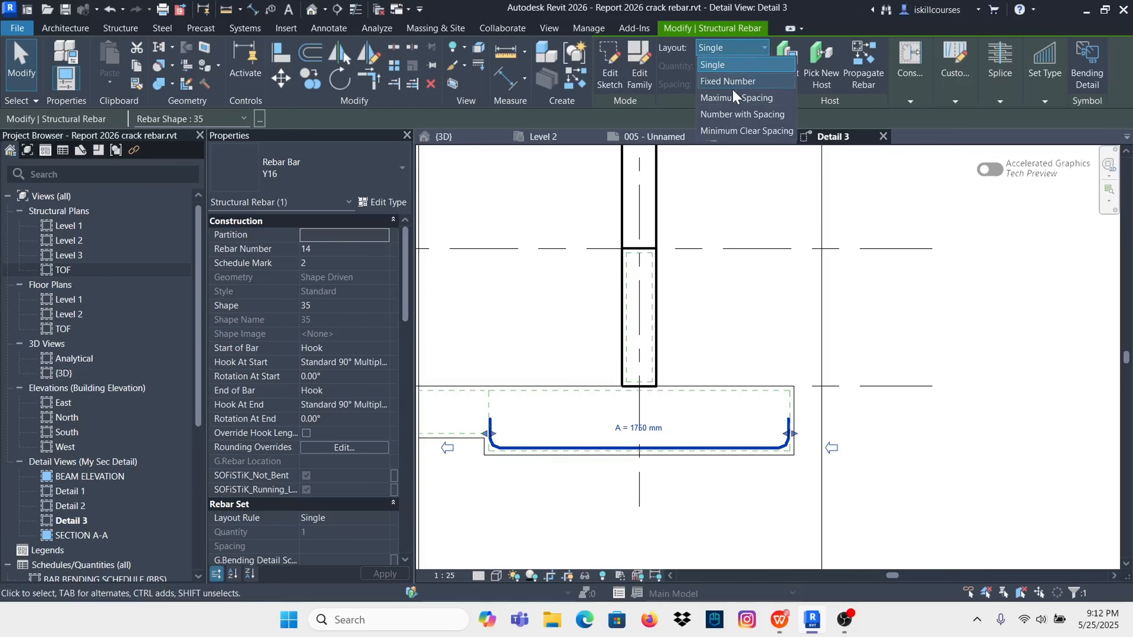
{"action": "left_click", "coordinate": [729, 96]}
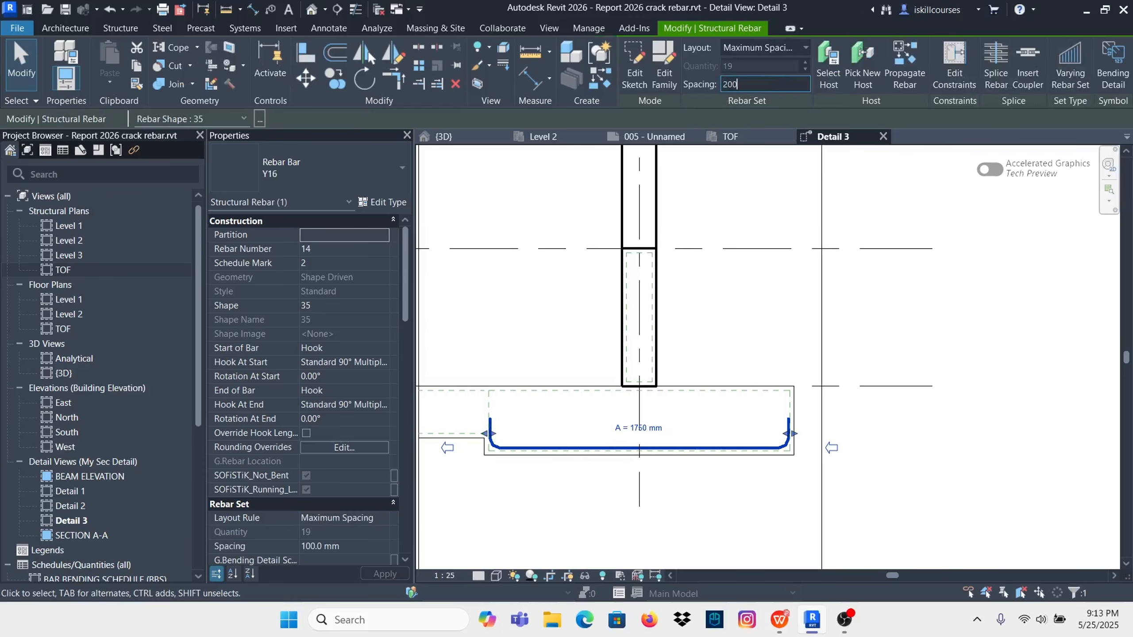
{"action": "key", "text": "Escape"}
Step: Create a similar Y16 shape 35 rebar set in the pad foundation, placed perpendicular to cover, just above the existing bottom bars
{"action": "scroll", "coordinate": [789, 443], "scroll_direction": "up", "scroll_amount": 2}
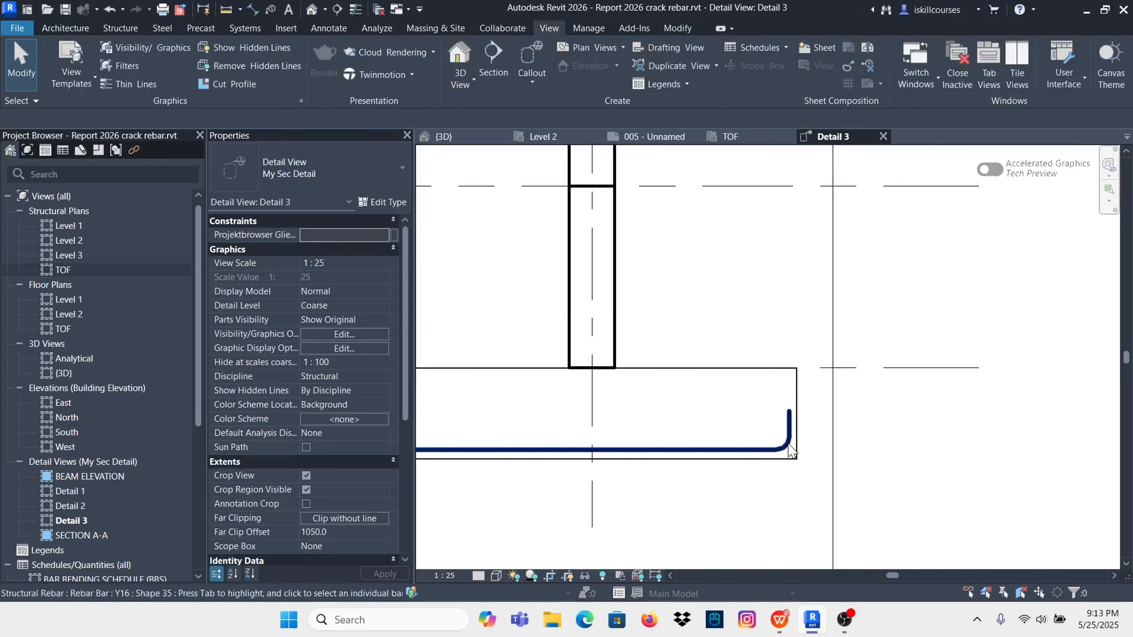
{"action": "left_click", "coordinate": [789, 444]}
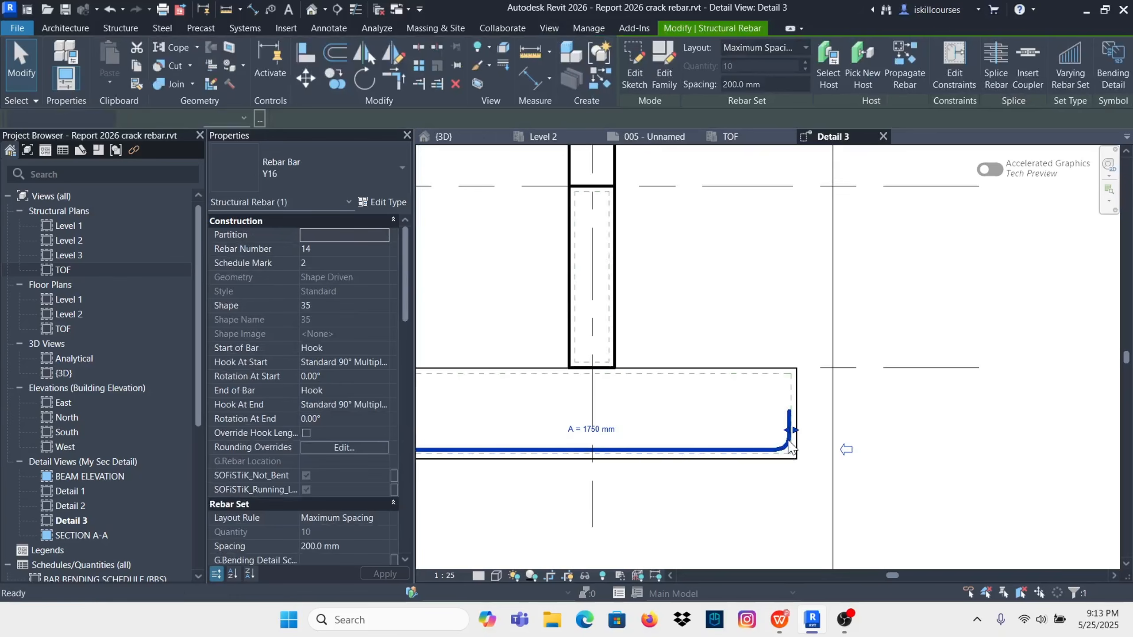
{"action": "key", "text": "c"}
{"action": "key", "text": "s"}
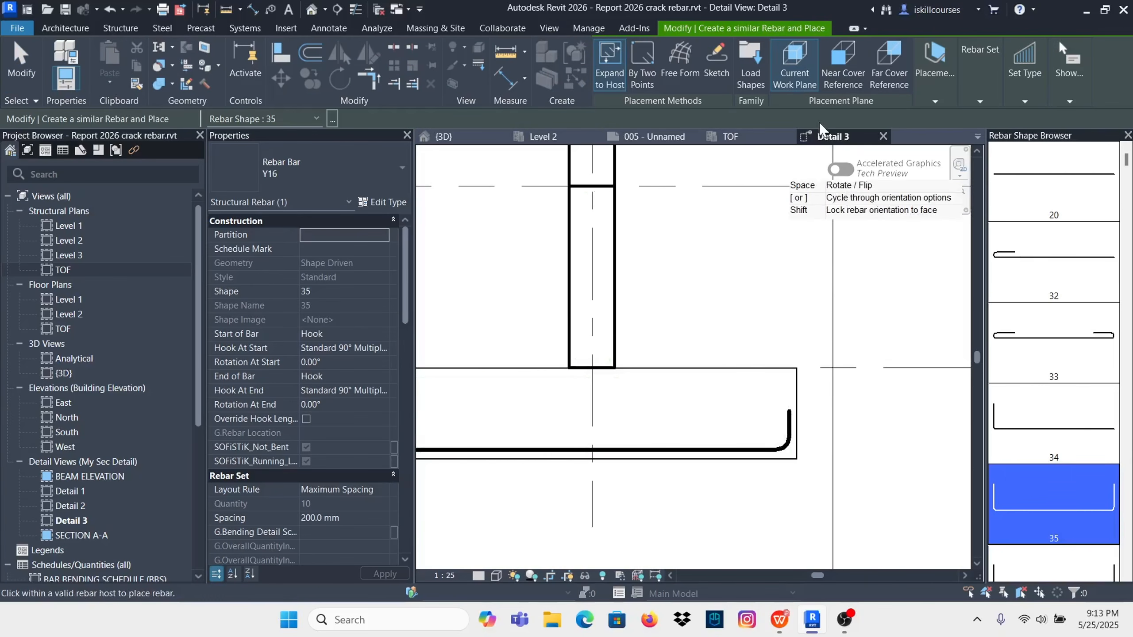
{"action": "left_click", "coordinate": [935, 100]}
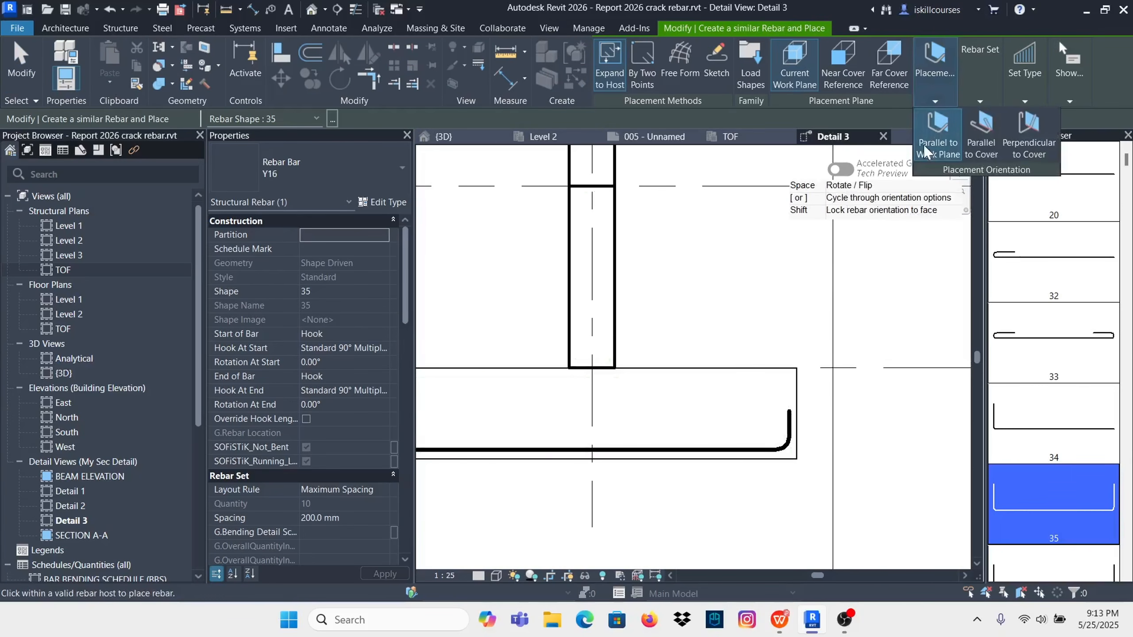
{"action": "left_click", "coordinate": [1015, 150]}
{"action": "scroll", "coordinate": [766, 443], "scroll_direction": "up", "scroll_amount": 2}
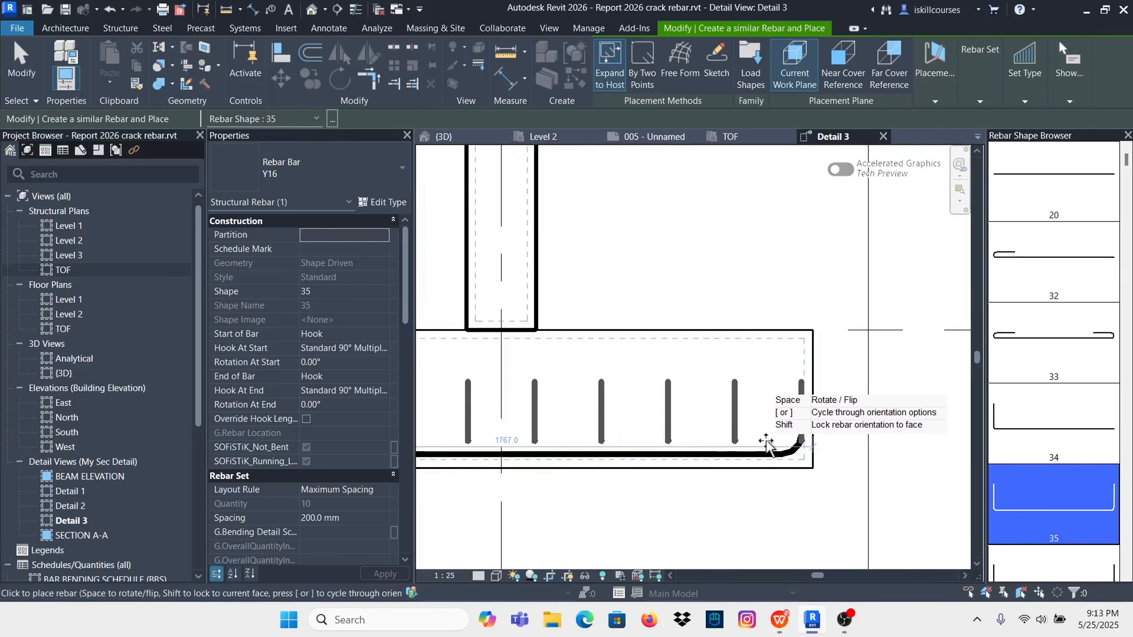
{"action": "scroll", "coordinate": [768, 444], "scroll_direction": "up", "scroll_amount": 2}
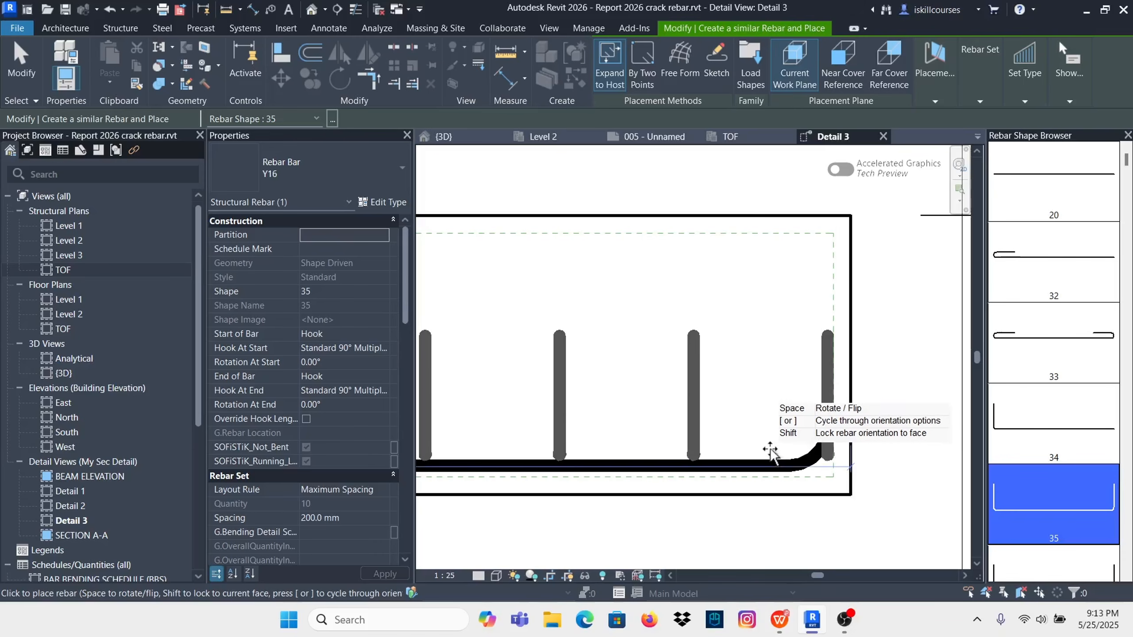
{"action": "left_click", "coordinate": [771, 449]}
{"action": "key", "text": "Escape"}
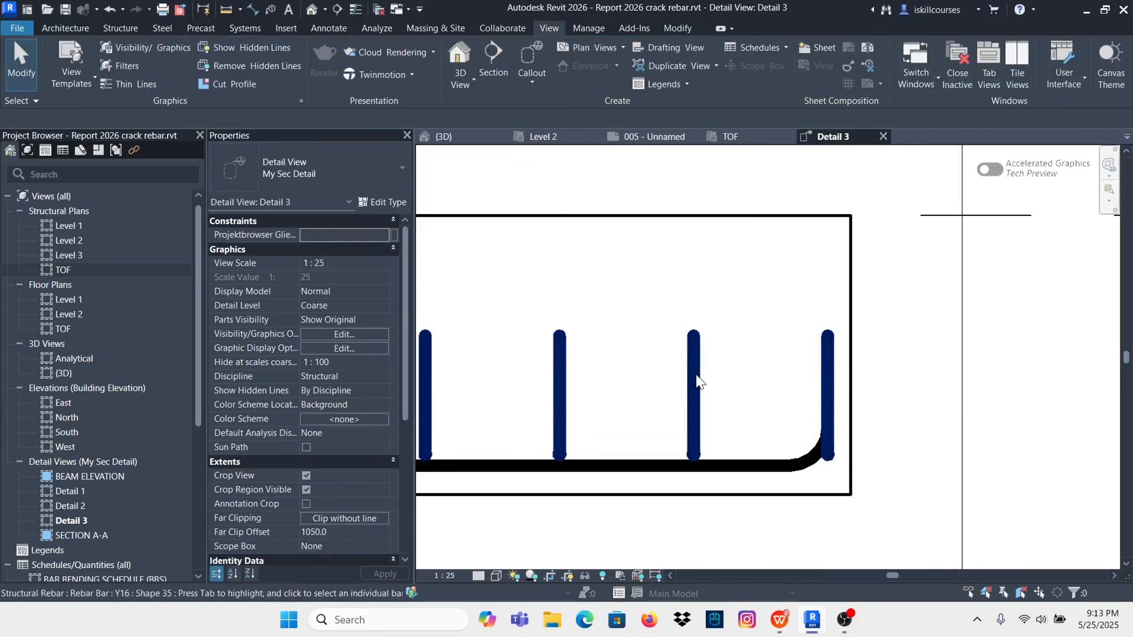
Step: Pull in both ends of the perpendicular bar set's distribution so its end bars sit inside the bends of the main bottom bars
{"action": "left_click", "coordinate": [788, 410]}
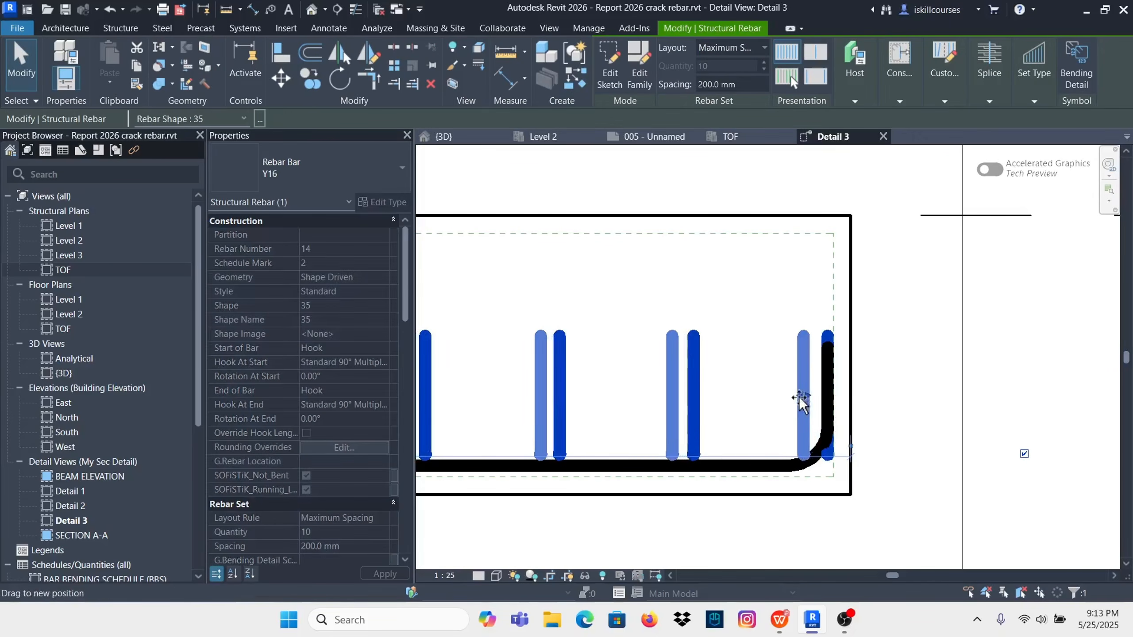
{"action": "scroll", "coordinate": [818, 396], "scroll_direction": "down", "scroll_amount": 5}
{"action": "scroll", "coordinate": [558, 383], "scroll_direction": "up", "scroll_amount": 4}
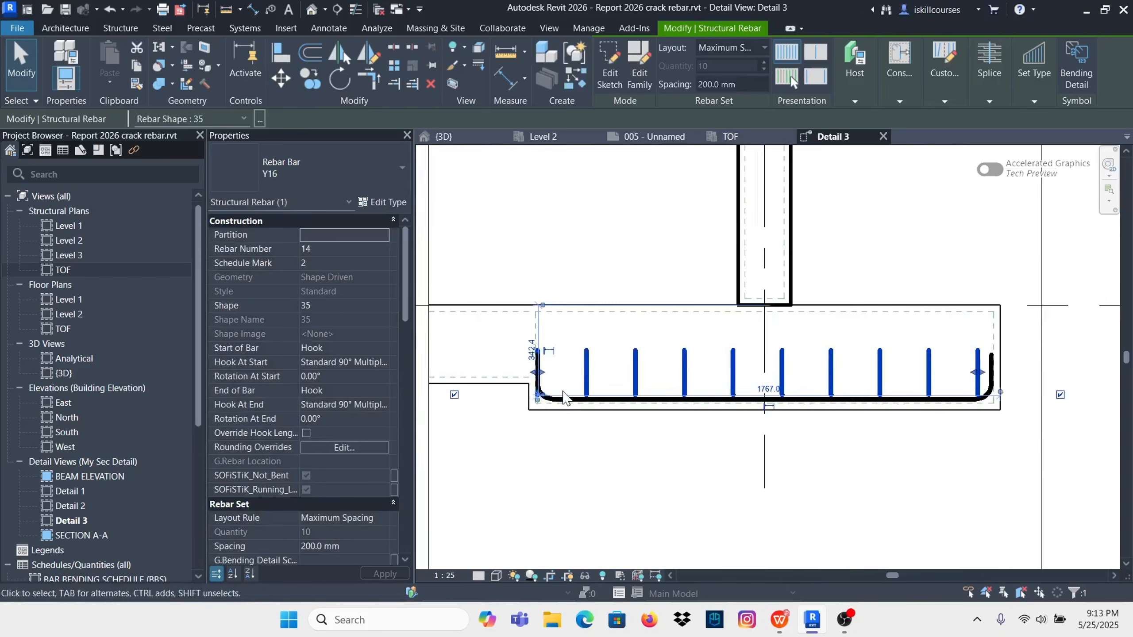
{"action": "key", "text": "Escape"}
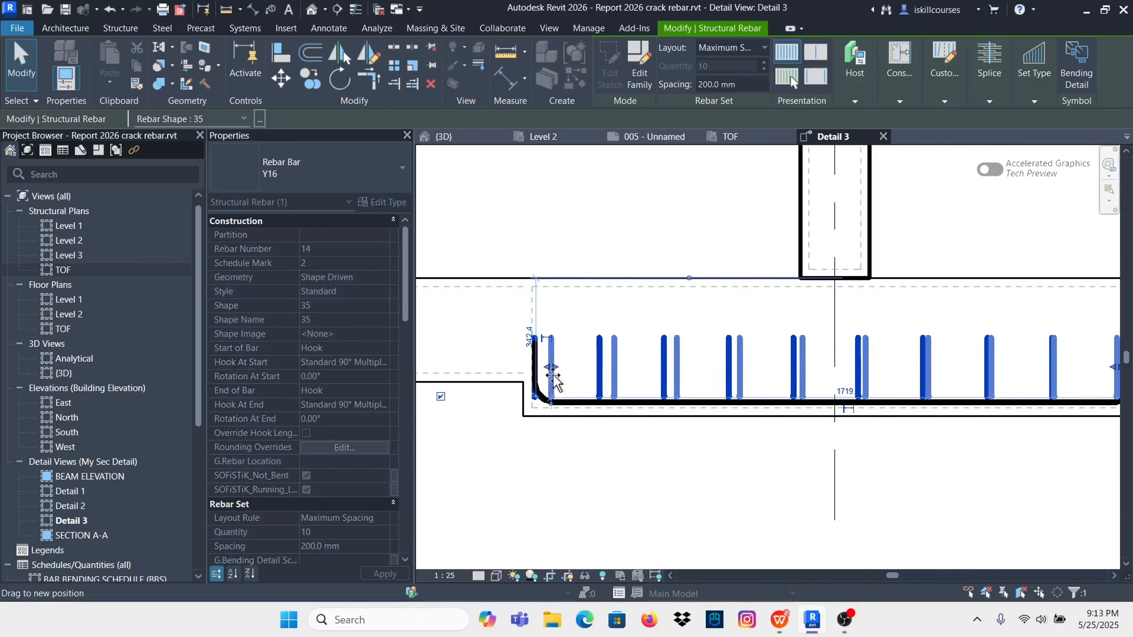
{"action": "scroll", "coordinate": [613, 439], "scroll_direction": "down", "scroll_amount": 5}
{"action": "scroll", "coordinate": [614, 401], "scroll_direction": "up", "scroll_amount": 2}
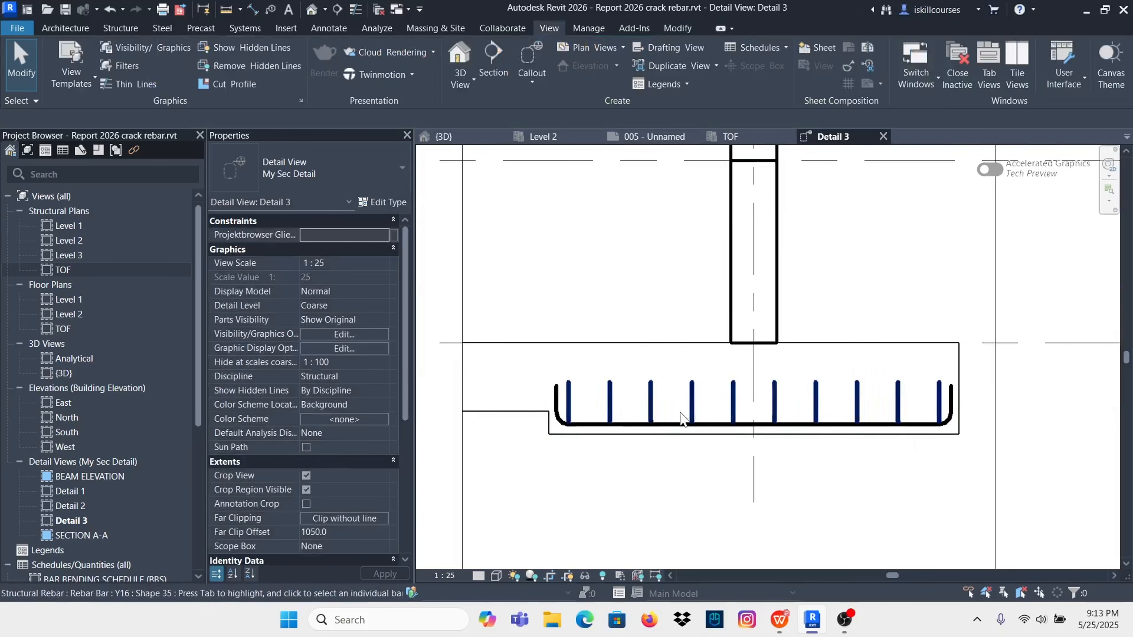
Step: Reduce the Detail 3 section's far clip offset to about 116 mm at column C-3 in the Level 2 plan, and return to Detail 3
{"action": "scroll", "coordinate": [678, 413], "scroll_direction": "down", "scroll_amount": 4}
{"action": "scroll", "coordinate": [672, 417], "scroll_direction": "up", "scroll_amount": 4}
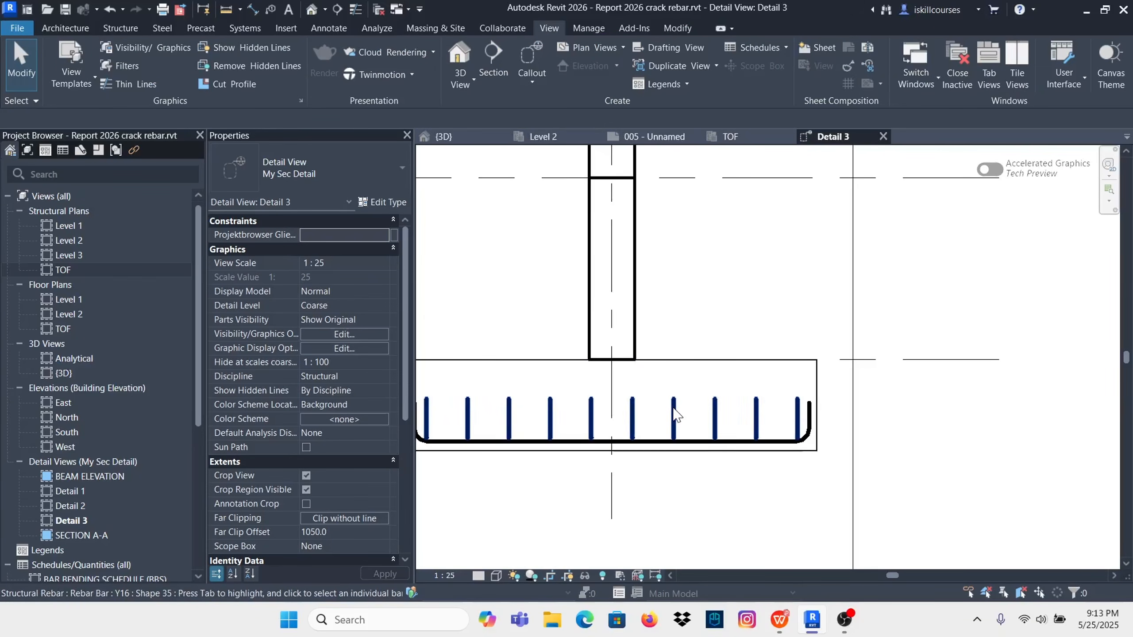
{"action": "left_click", "coordinate": [545, 137]}
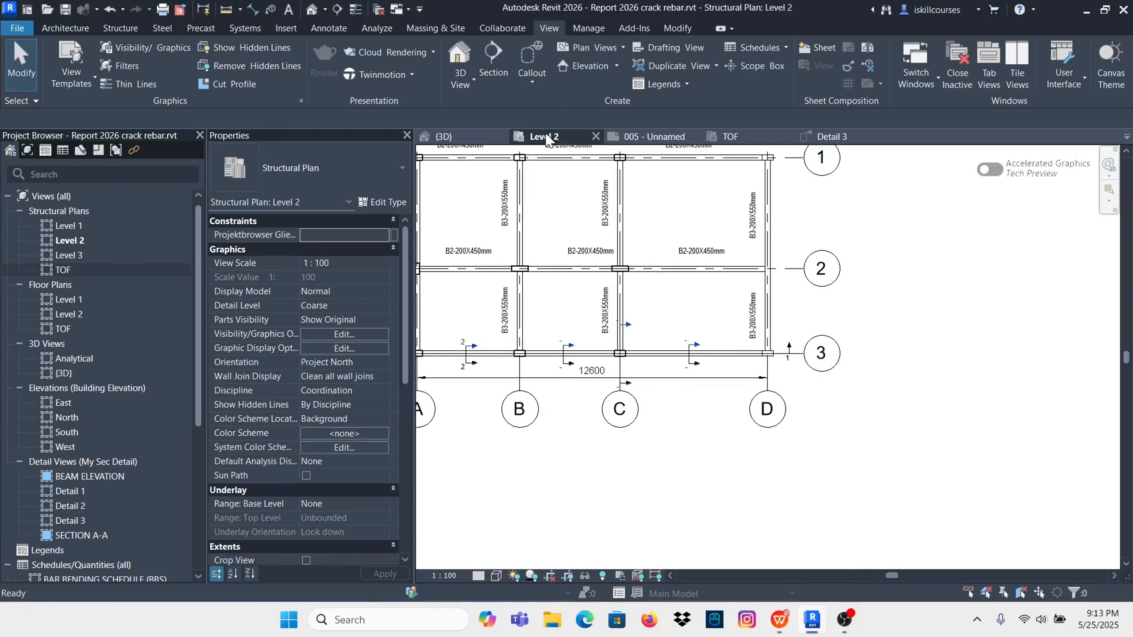
{"action": "scroll", "coordinate": [622, 349], "scroll_direction": "up", "scroll_amount": 3}
{"action": "scroll", "coordinate": [622, 348], "scroll_direction": "up", "scroll_amount": 4}
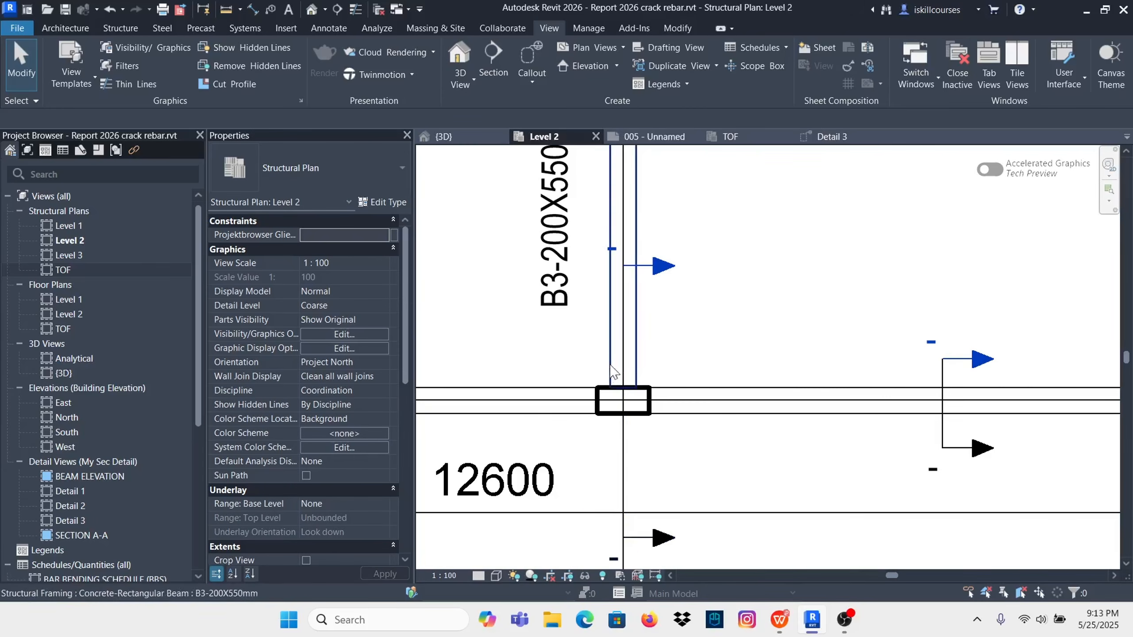
{"action": "left_click", "coordinate": [623, 361]}
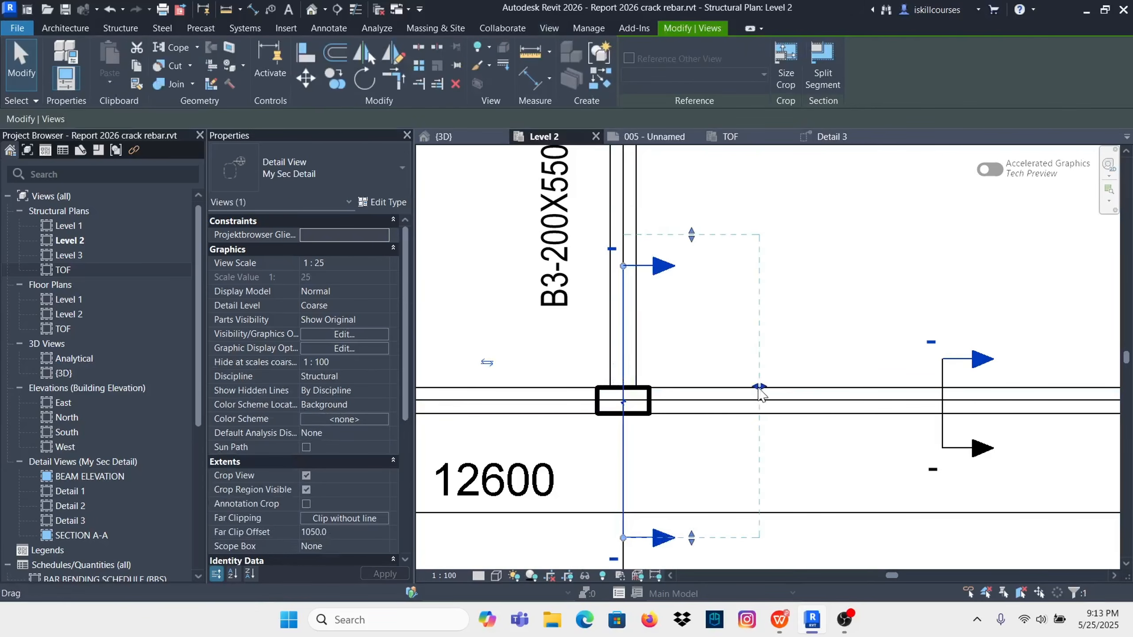
{"action": "left_click_drag", "start_coordinate": [759, 387], "coordinate": [636, 388]}
{"action": "left_click", "coordinate": [833, 136]}
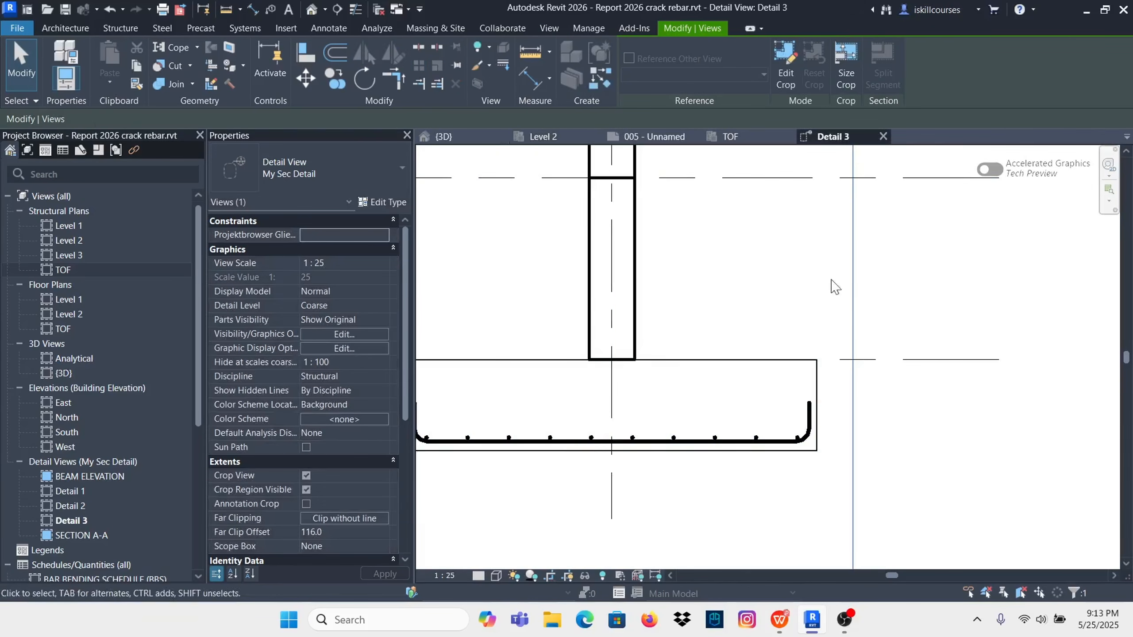
Step: Examine the pad foundation reinforcement in Detail 3, and check the section line and its clip depth at column C-3 in the Level 2 plan
{"action": "scroll", "coordinate": [834, 288], "scroll_direction": "down", "scroll_amount": 3}
{"action": "scroll", "coordinate": [612, 425], "scroll_direction": "up", "scroll_amount": 3}
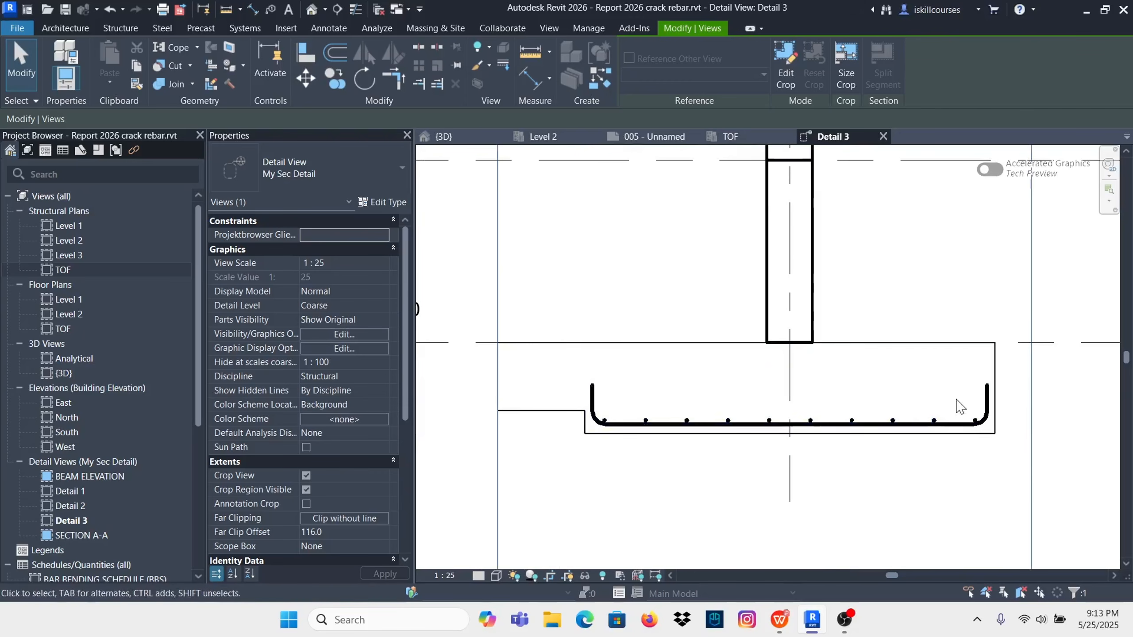
{"action": "scroll", "coordinate": [692, 465], "scroll_direction": "down", "scroll_amount": 3}
{"action": "scroll", "coordinate": [695, 462], "scroll_direction": "up", "scroll_amount": 3}
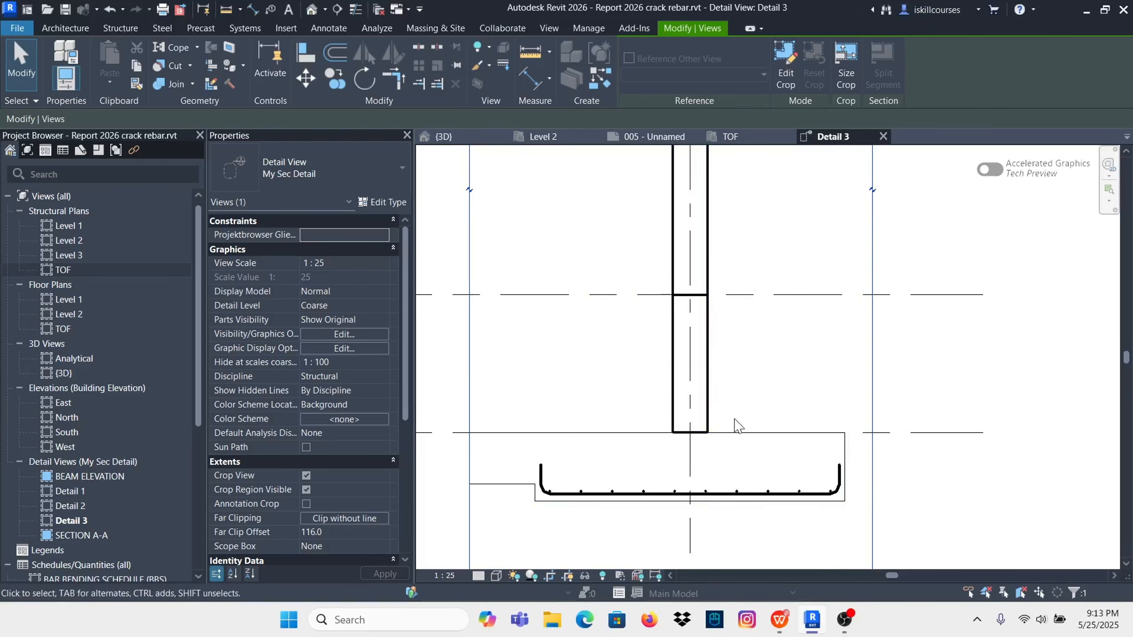
{"action": "scroll", "coordinate": [738, 420], "scroll_direction": "down", "scroll_amount": 5}
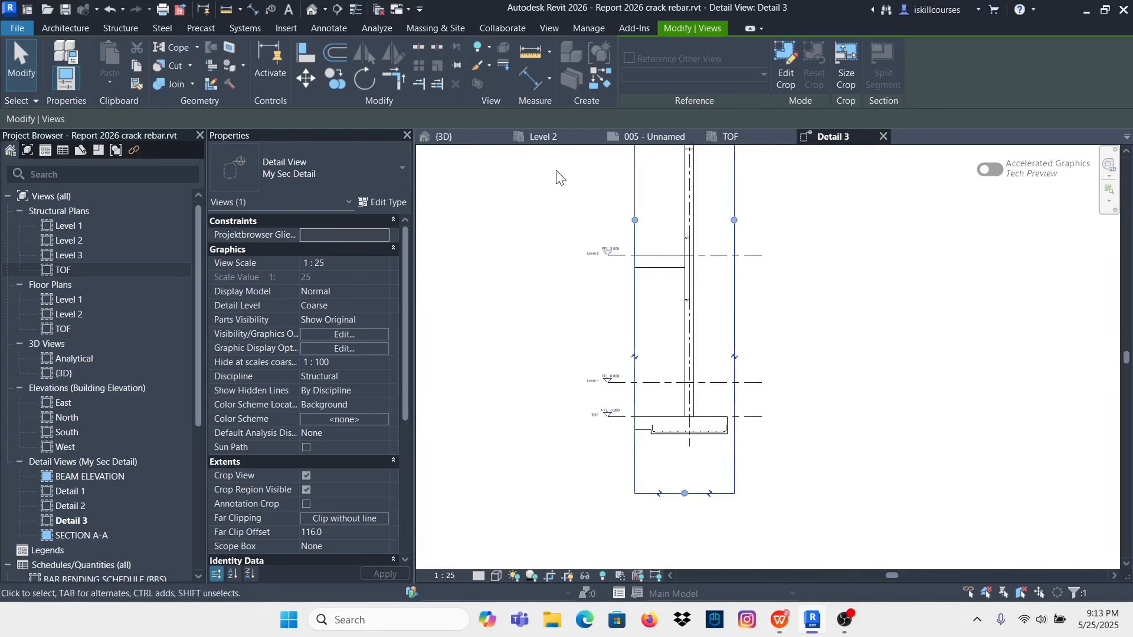
{"action": "left_click", "coordinate": [544, 137]}
{"action": "scroll", "coordinate": [624, 414], "scroll_direction": "up", "scroll_amount": 3}
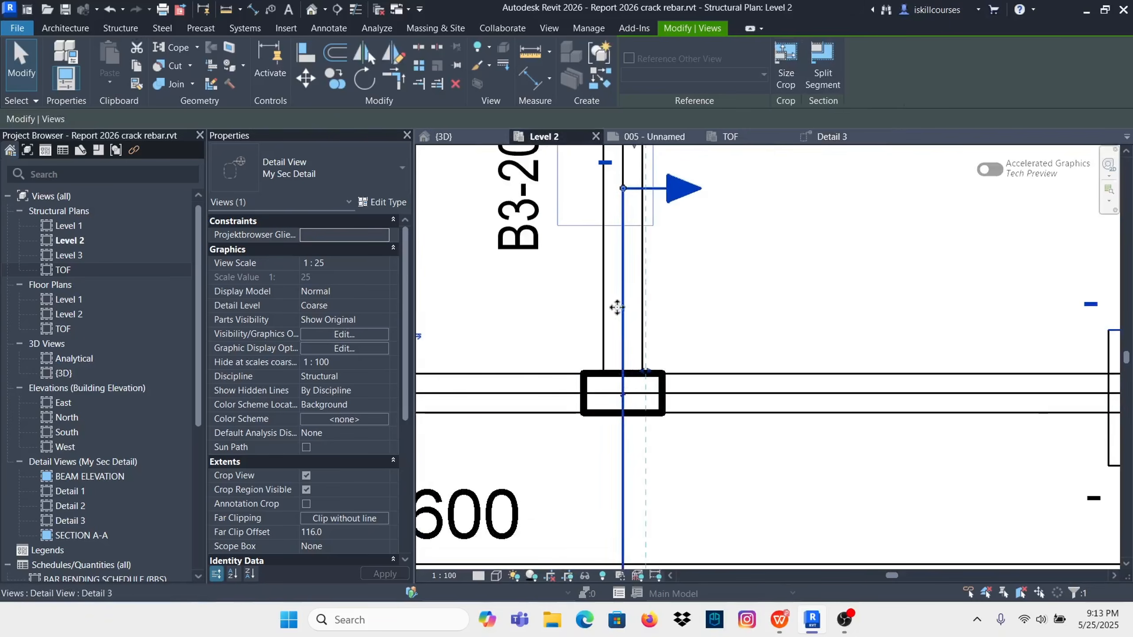
{"action": "scroll", "coordinate": [616, 339], "scroll_direction": "down", "scroll_amount": 2}
{"action": "scroll", "coordinate": [615, 419], "scroll_direction": "up", "scroll_amount": 3}
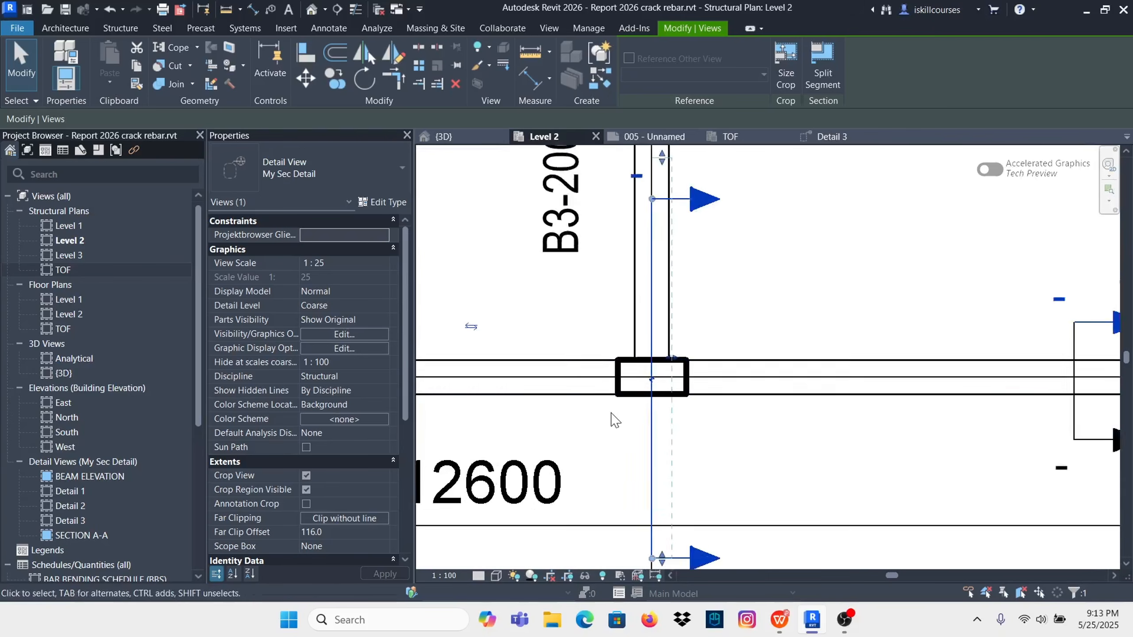
{"action": "scroll", "coordinate": [615, 410], "scroll_direction": "up", "scroll_amount": 1}
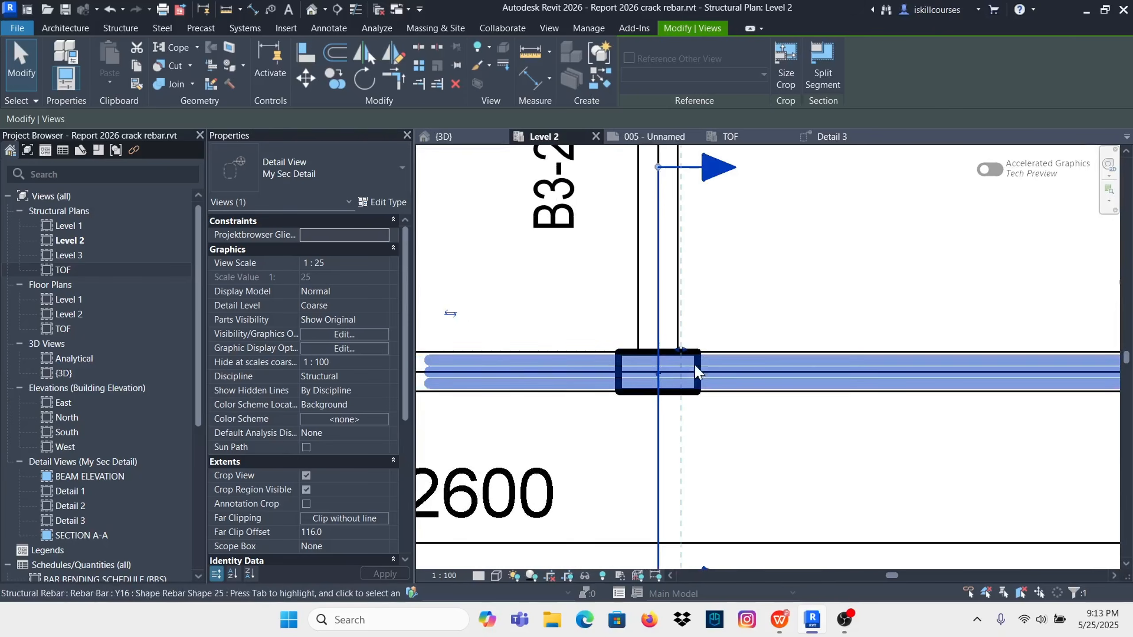
{"action": "scroll", "coordinate": [647, 421], "scroll_direction": "down", "scroll_amount": 2}
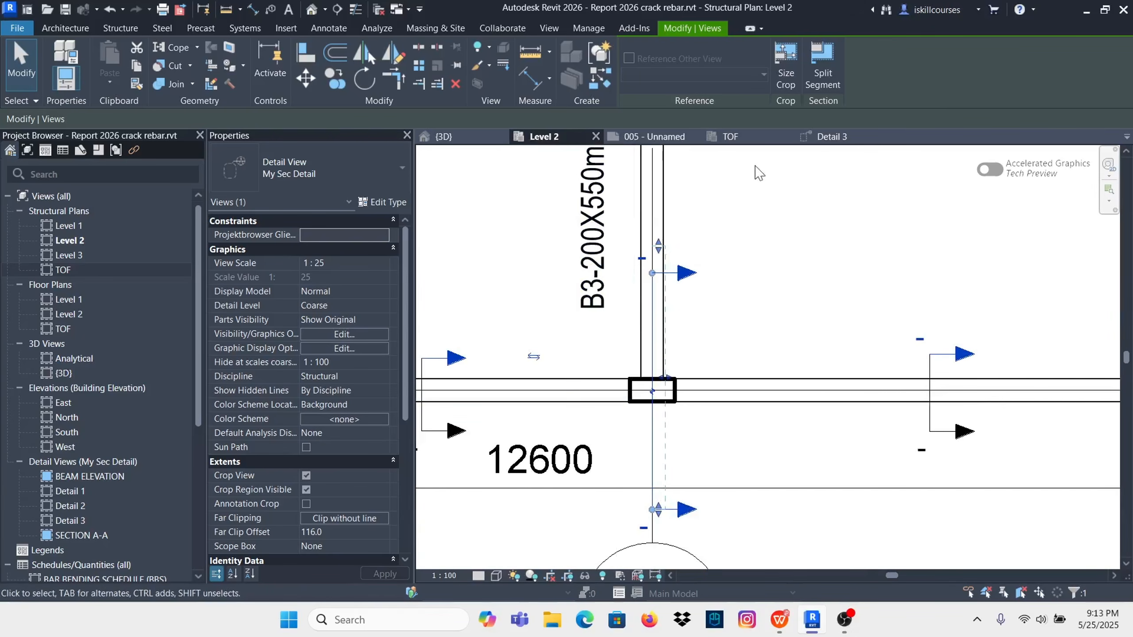
Step: In Detail 3, begin reinforcing the C2 column between TOF and Level 1 with R8 bars in rebar shape 60
{"action": "left_click", "coordinate": [834, 139]}
{"action": "scroll", "coordinate": [693, 442], "scroll_direction": "up", "scroll_amount": 3}
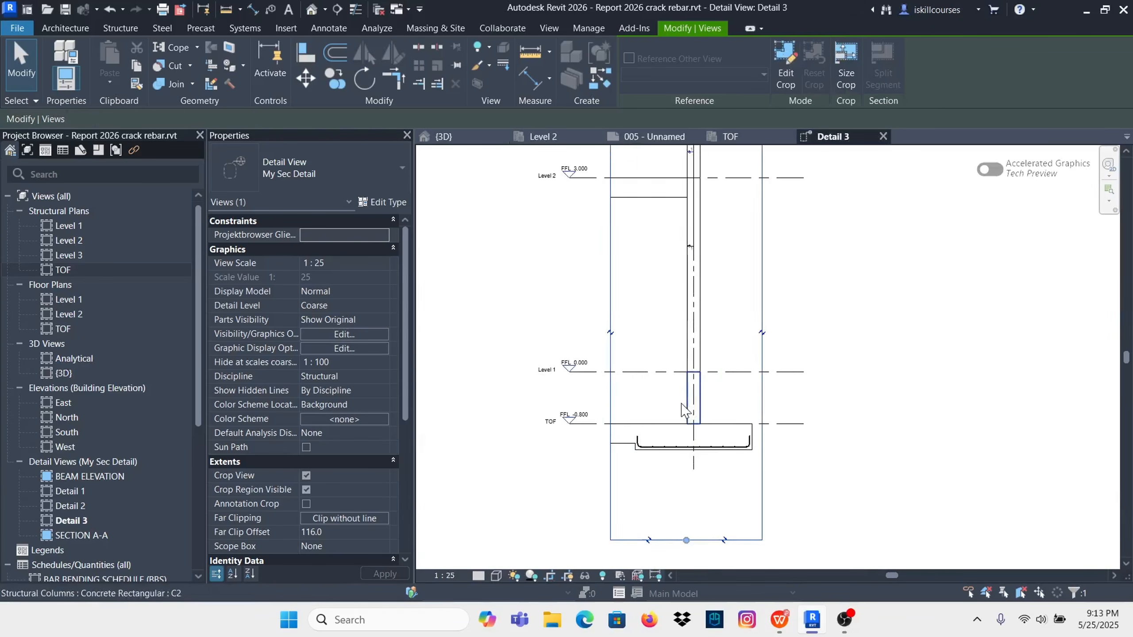
{"action": "scroll", "coordinate": [700, 422], "scroll_direction": "up", "scroll_amount": 2}
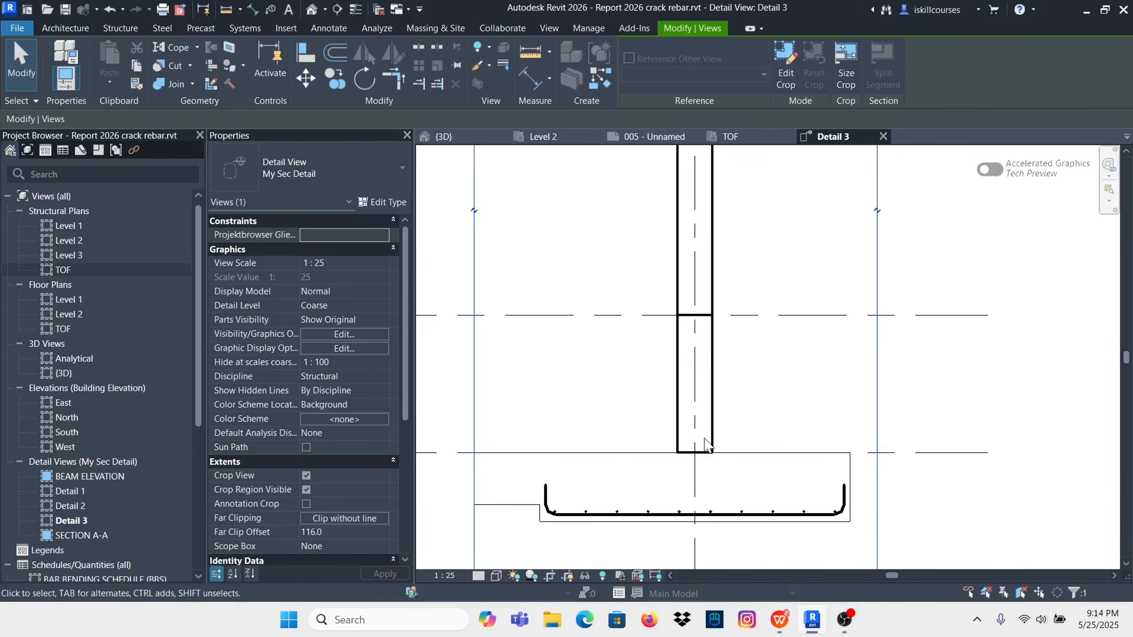
{"action": "scroll", "coordinate": [697, 432], "scroll_direction": "up", "scroll_amount": 3}
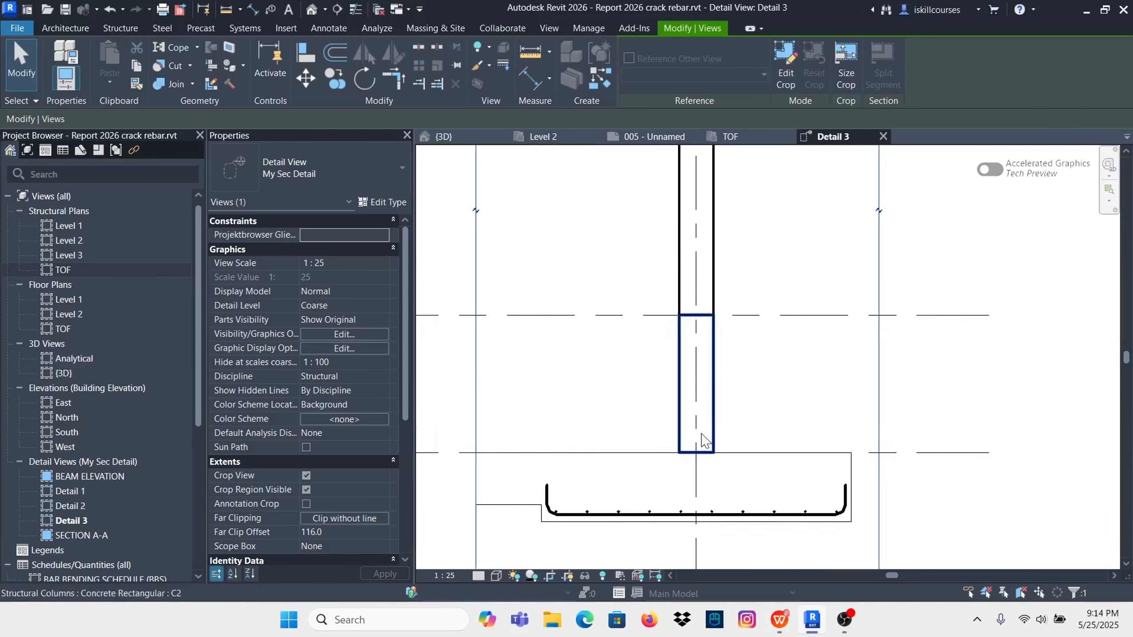
{"action": "left_click", "coordinate": [723, 383]}
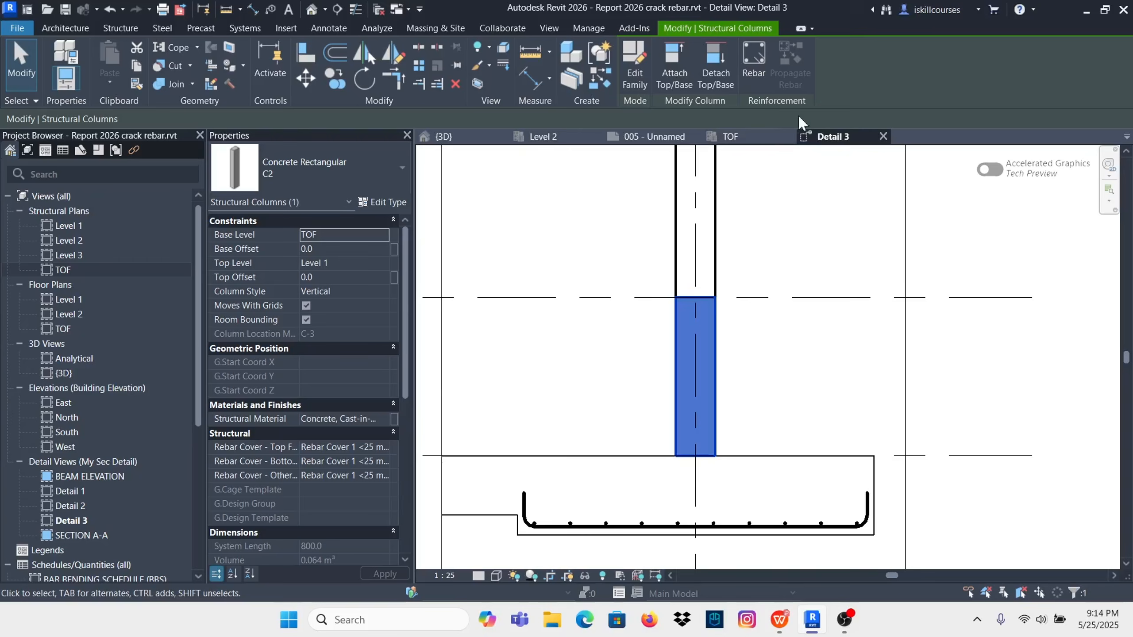
{"action": "left_click", "coordinate": [758, 56]}
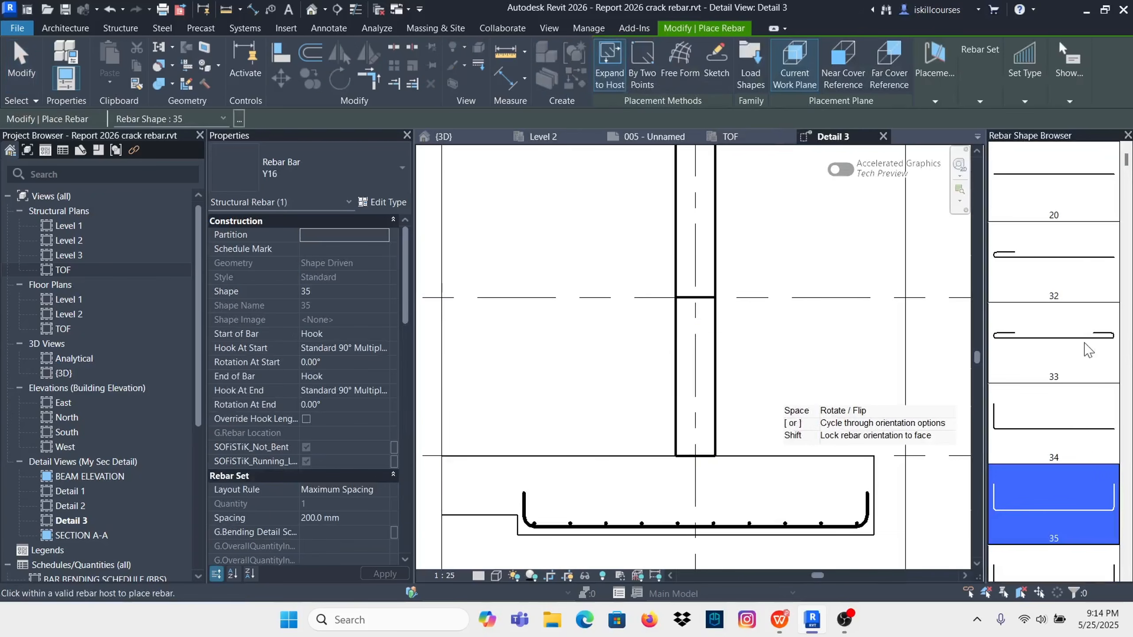
{"action": "scroll", "coordinate": [1035, 339], "scroll_direction": "down", "scroll_amount": 8}
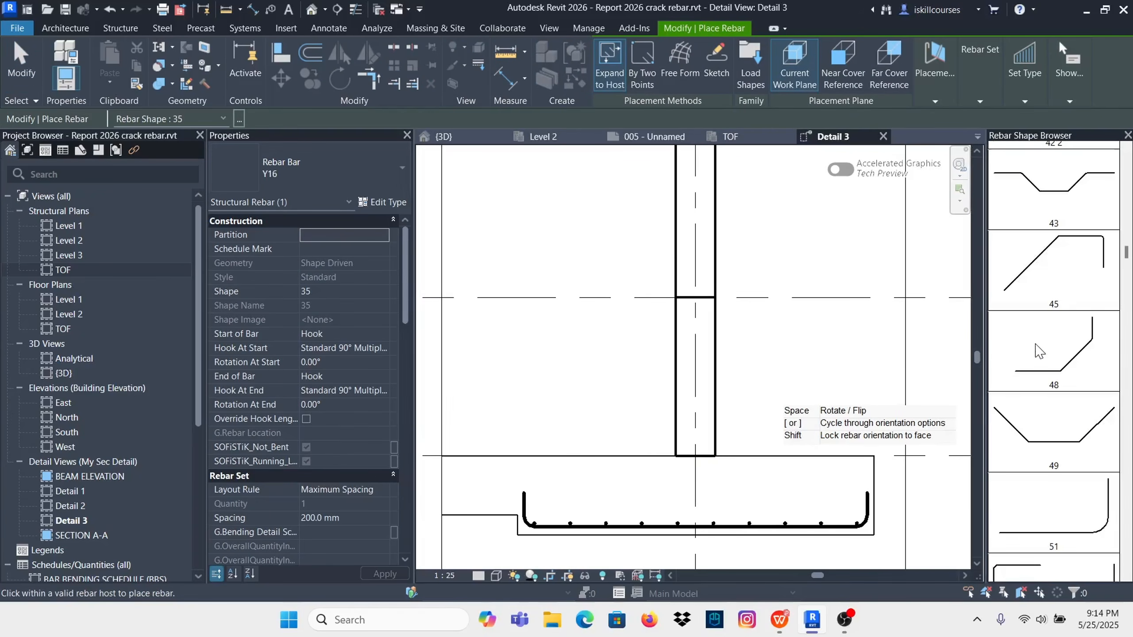
{"action": "scroll", "coordinate": [1039, 352], "scroll_direction": "down", "scroll_amount": 5}
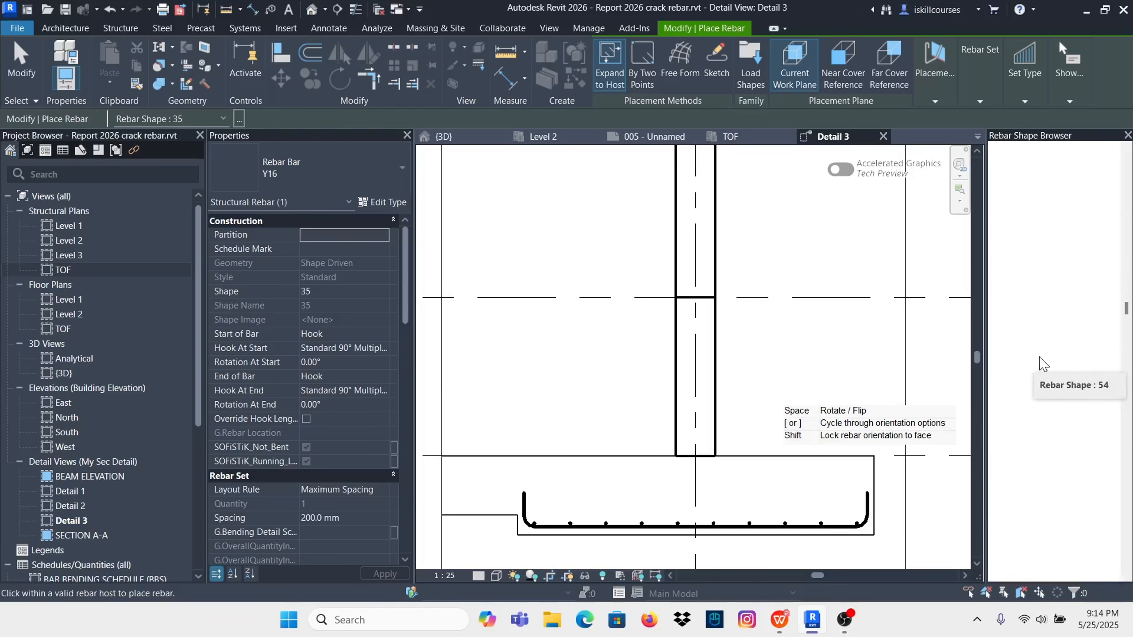
{"action": "left_click", "coordinate": [1057, 296]}
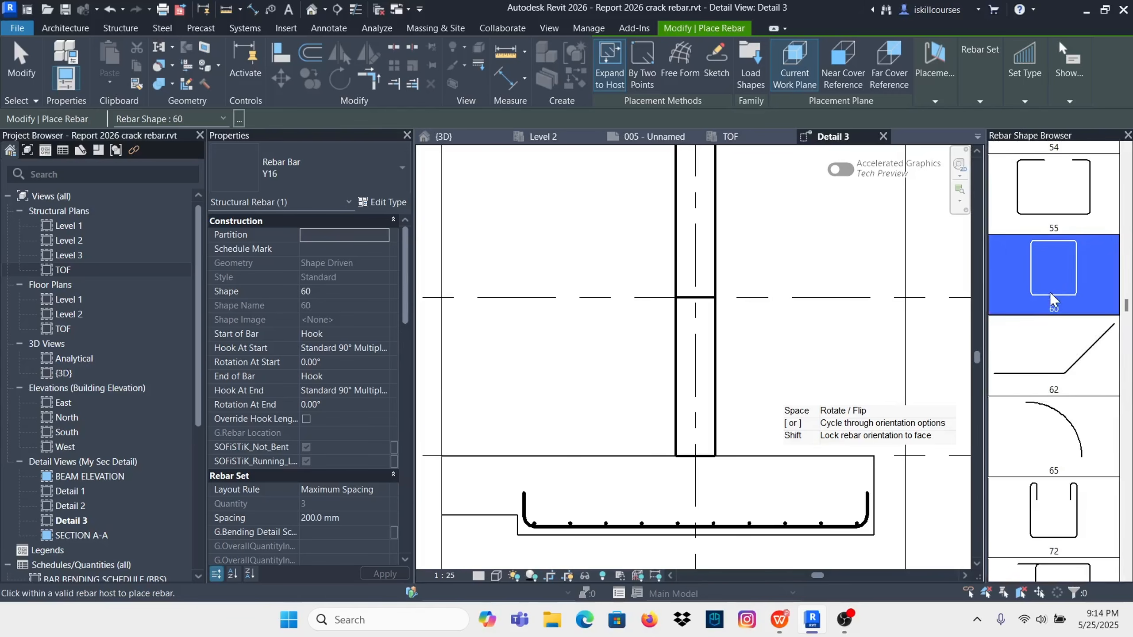
{"action": "left_click", "coordinate": [375, 183]}
{"action": "scroll", "coordinate": [273, 352], "scroll_direction": "up", "scroll_amount": 10}
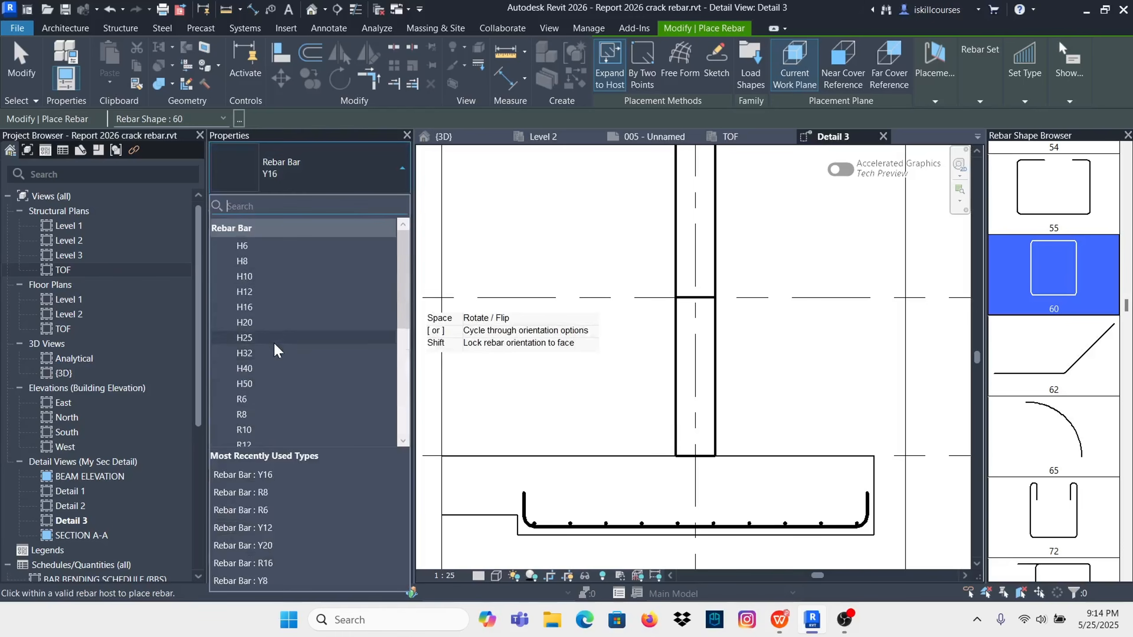
{"action": "left_click", "coordinate": [260, 415]}
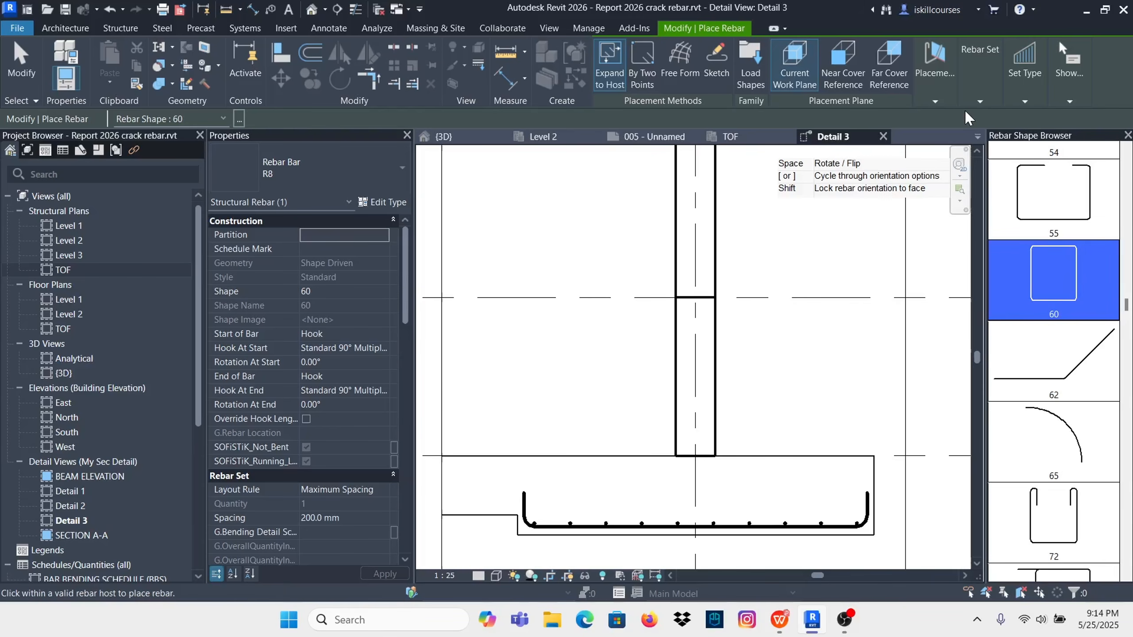
Step: Place the R8 links horizontally up the C2 column below Level 1 with a 200 mm maximum spacing layout
{"action": "mouse_move", "coordinate": [976, 105]}
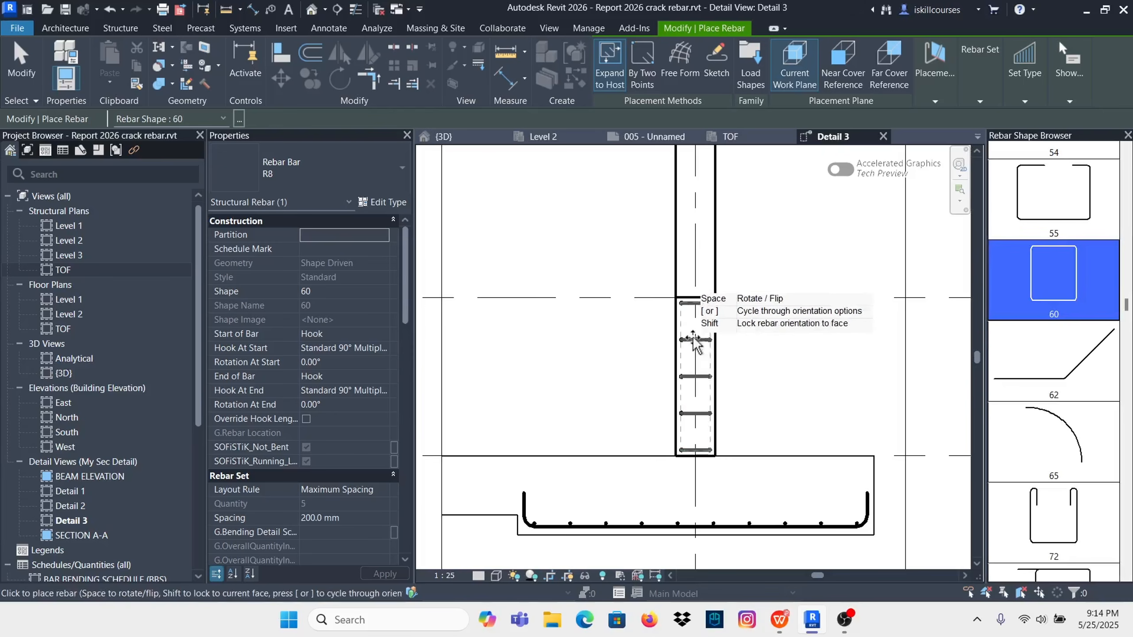
{"action": "scroll", "coordinate": [727, 334], "scroll_direction": "up", "scroll_amount": 3}
{"action": "scroll", "coordinate": [732, 334], "scroll_direction": "down", "scroll_amount": 4}
{"action": "key", "text": "Escape"}
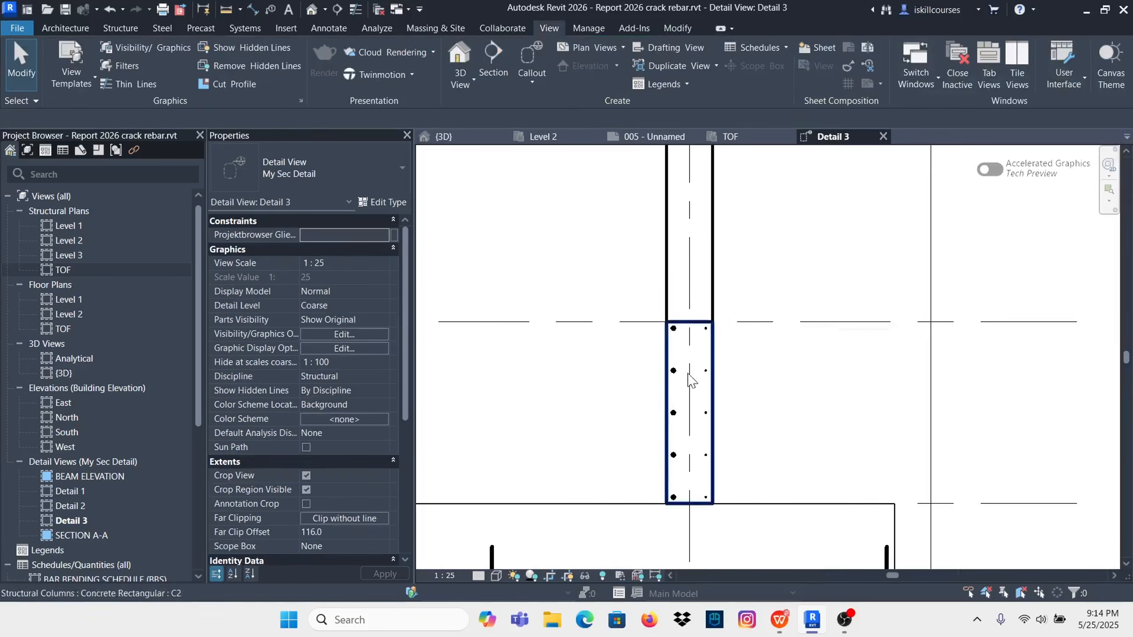
{"action": "scroll", "coordinate": [694, 401], "scroll_direction": "down", "scroll_amount": 2}
{"action": "scroll", "coordinate": [695, 401], "scroll_direction": "up", "scroll_amount": 4}
{"action": "scroll", "coordinate": [695, 392], "scroll_direction": "down", "scroll_amount": 2}
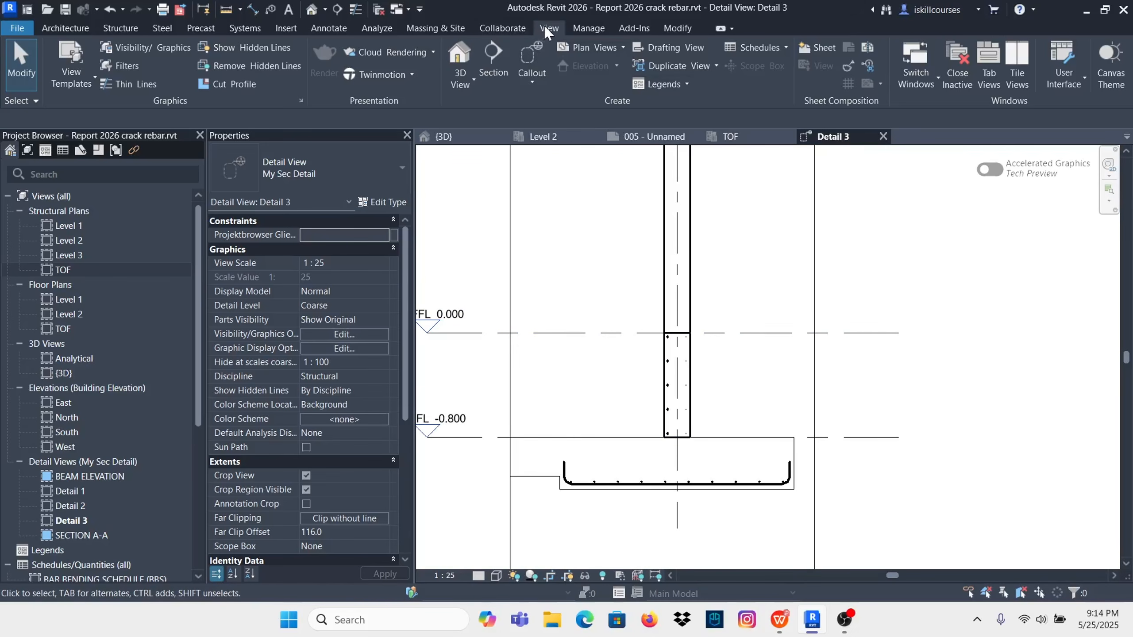
Step: Cut a horizontal section looking upward across the C2 column between TOF and Level 1, and open the new section view
{"action": "left_click", "coordinate": [494, 61]}
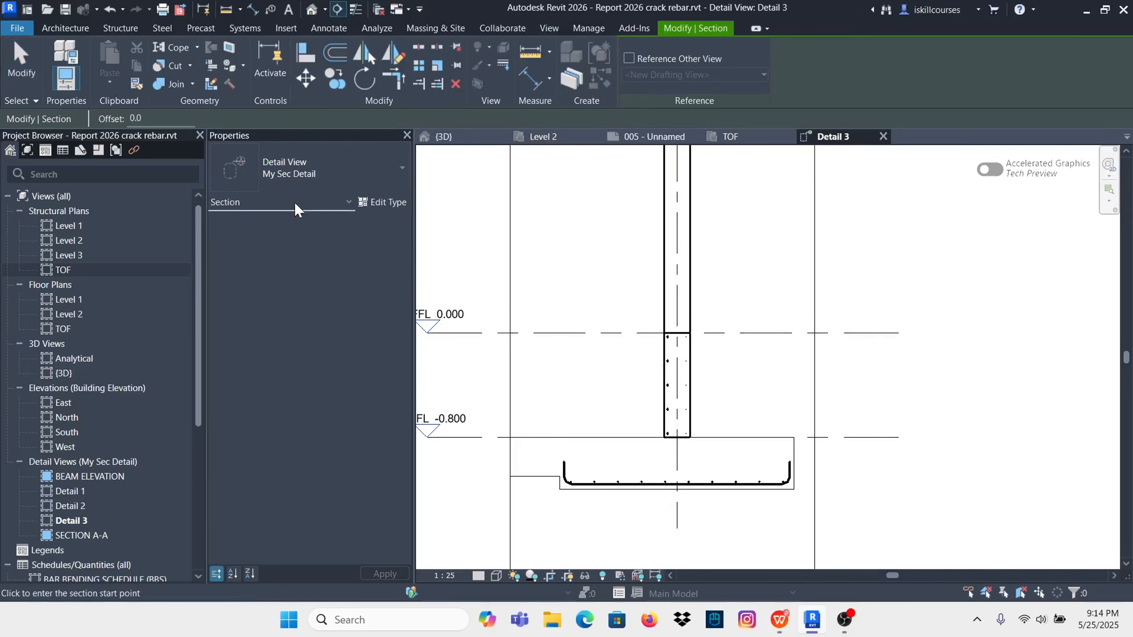
{"action": "left_click", "coordinate": [649, 383]}
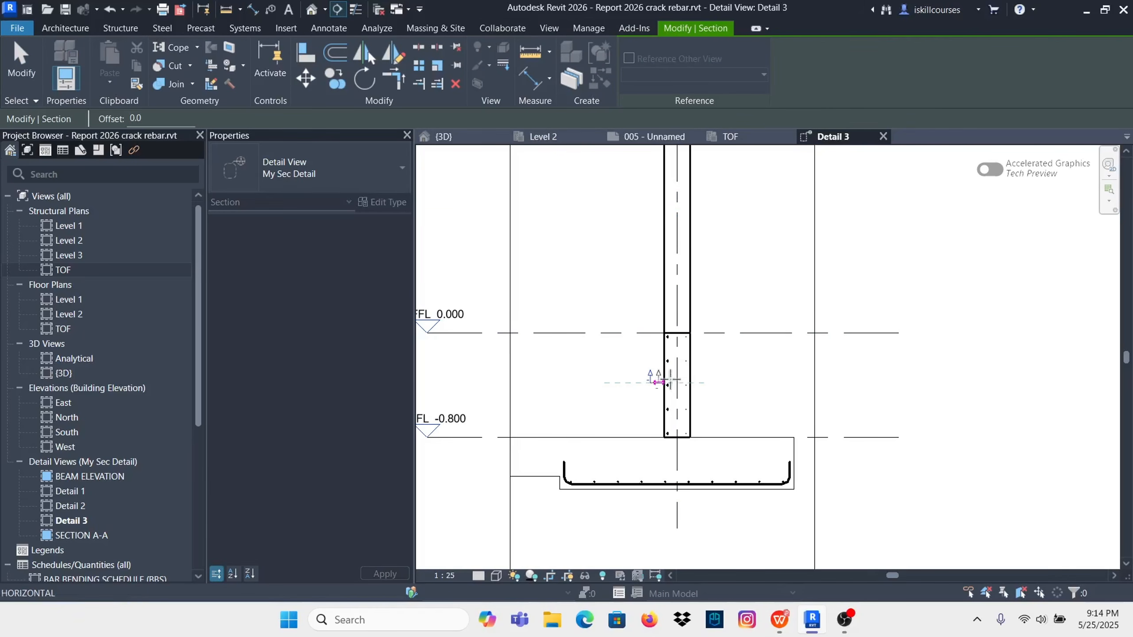
{"action": "left_click", "coordinate": [697, 382]}
{"action": "key", "text": "Escape"}
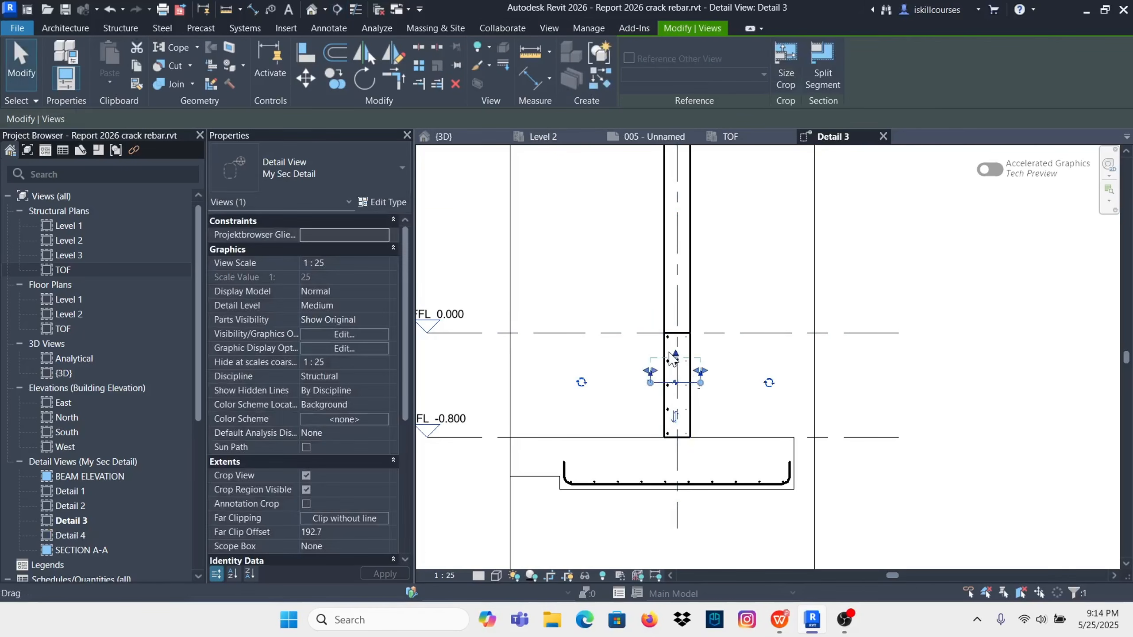
{"action": "key", "text": "Escape"}
{"action": "scroll", "coordinate": [685, 380], "scroll_direction": "up", "scroll_amount": 2}
{"action": "scroll", "coordinate": [638, 374], "scroll_direction": "up", "scroll_amount": 1}
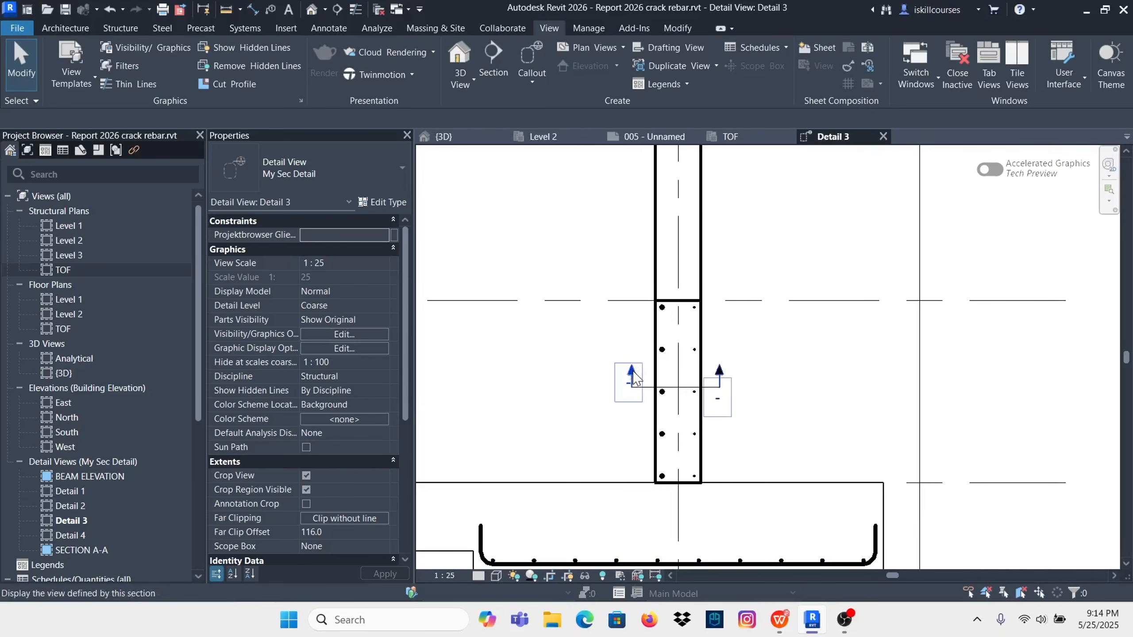
{"action": "double_click", "coordinate": [633, 378]}
{"action": "scroll", "coordinate": [716, 362], "scroll_direction": "up", "scroll_amount": 4}
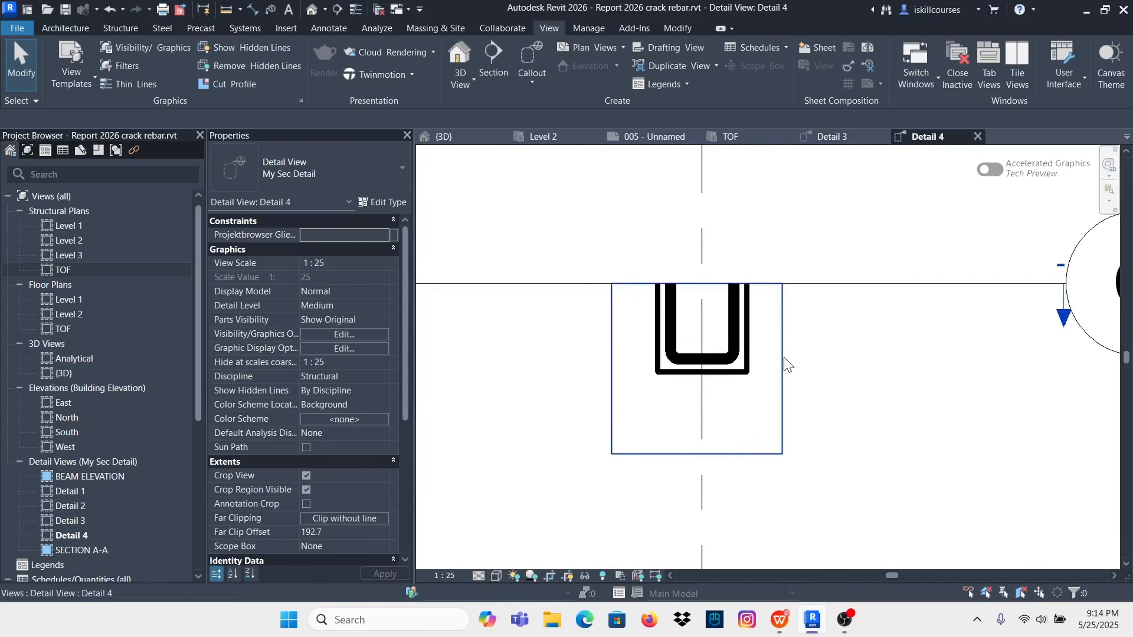
Step: Extend the new section's crop region to enclose the whole column cross-section, and set the detail level to Coarse
{"action": "left_click", "coordinate": [782, 364]}
{"action": "left_click_drag", "start_coordinate": [697, 284], "coordinate": [696, 190]}
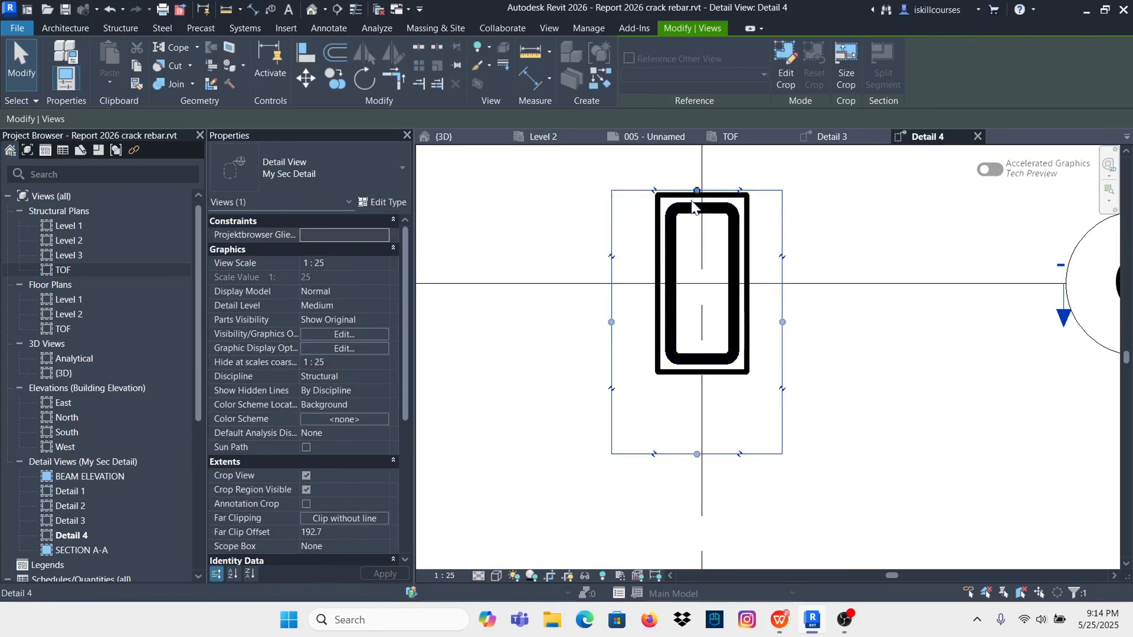
{"action": "scroll", "coordinate": [687, 210], "scroll_direction": "up", "scroll_amount": 2}
{"action": "left_click", "coordinate": [478, 576]}
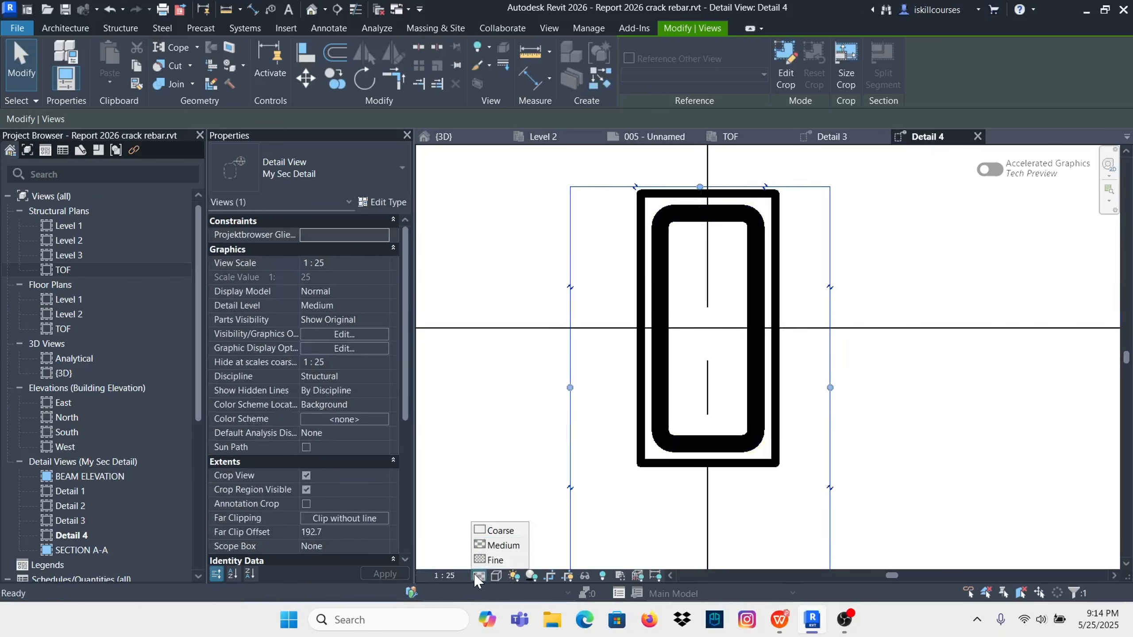
{"action": "left_click", "coordinate": [497, 537]}
{"action": "scroll", "coordinate": [738, 285], "scroll_direction": "down", "scroll_amount": 2}
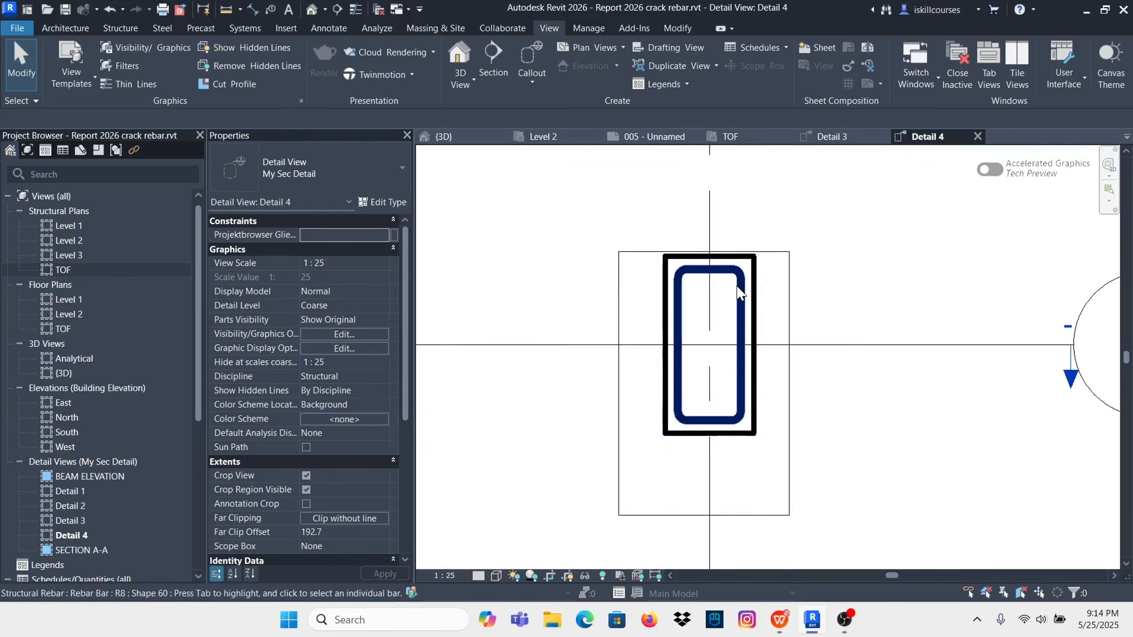
{"action": "scroll", "coordinate": [728, 296], "scroll_direction": "up", "scroll_amount": 3}
{"action": "scroll", "coordinate": [765, 298], "scroll_direction": "down", "scroll_amount": 2}
Step: Turn on thin lines and set the column section view's detail level to Fine
{"action": "left_click", "coordinate": [789, 321]}
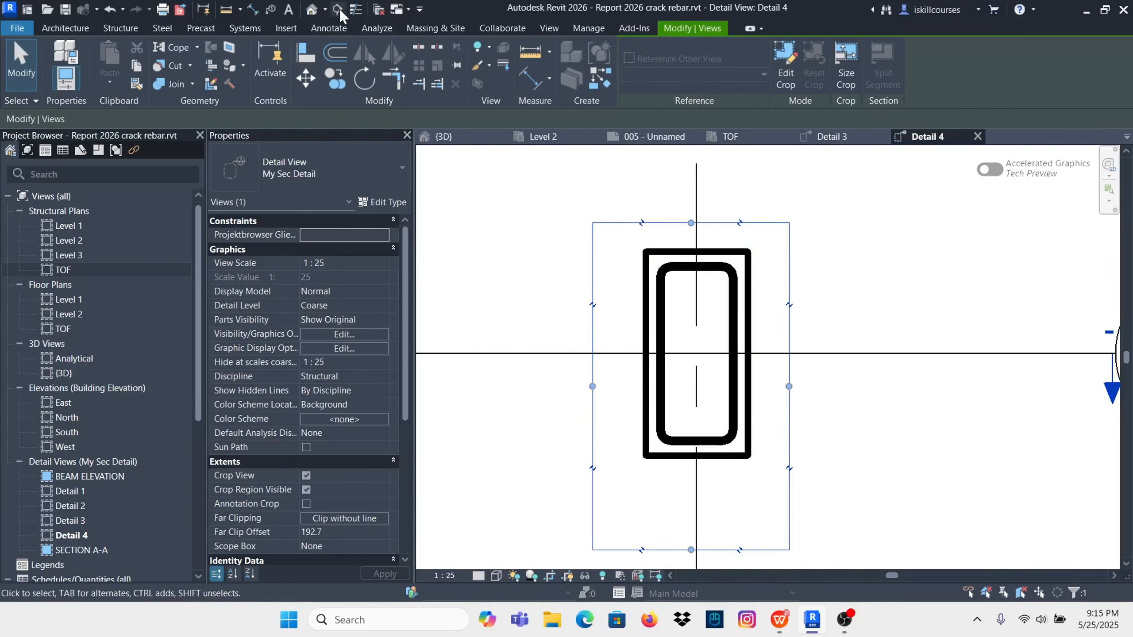
{"action": "left_click", "coordinate": [355, 9]}
{"action": "key", "text": "Escape"}
{"action": "scroll", "coordinate": [697, 330], "scroll_direction": "up", "scroll_amount": 1}
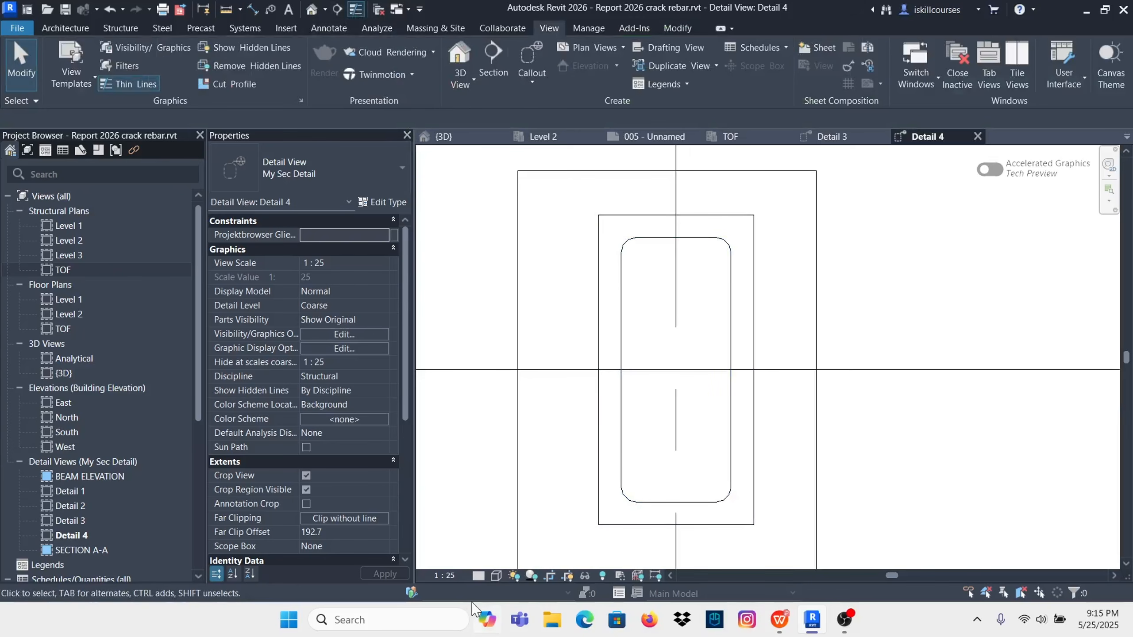
{"action": "left_click", "coordinate": [477, 576]}
{"action": "left_click", "coordinate": [495, 563]}
{"action": "scroll", "coordinate": [663, 273], "scroll_direction": "down", "scroll_amount": 2}
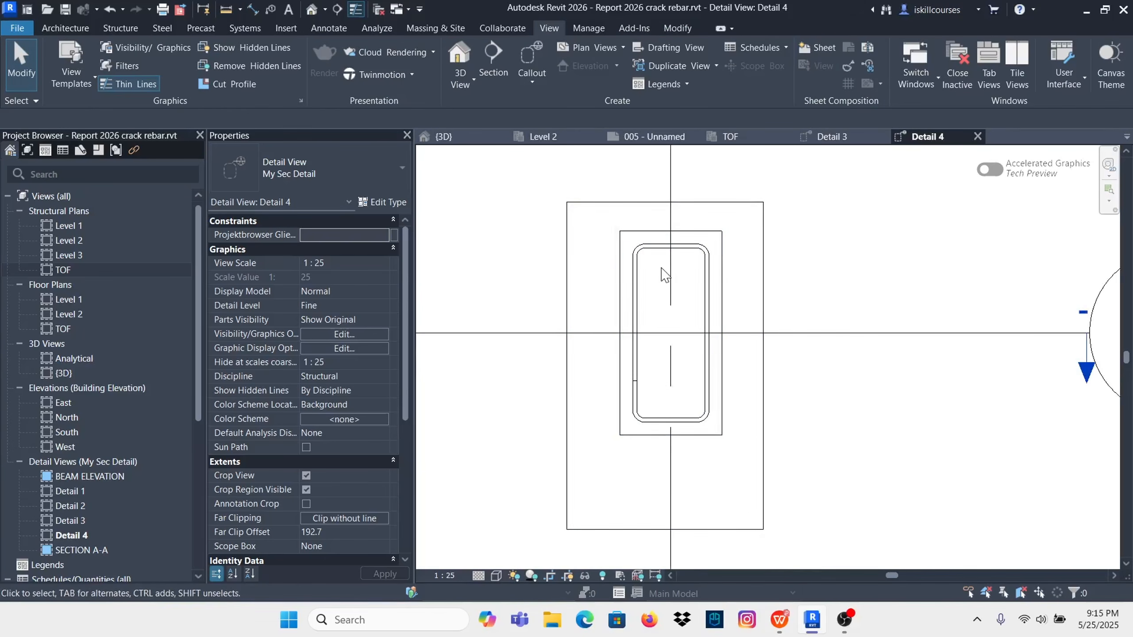
{"action": "scroll", "coordinate": [680, 306], "scroll_direction": "down", "scroll_amount": 1}
{"action": "scroll", "coordinate": [680, 304], "scroll_direction": "up", "scroll_amount": 2}
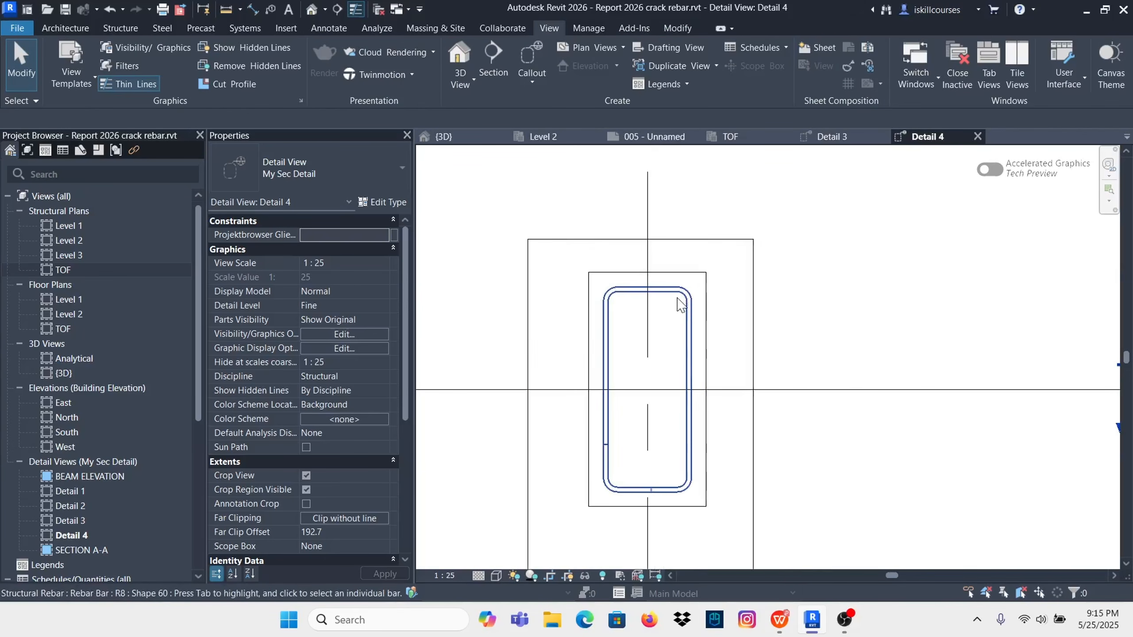
Step: Set both the start and end hooks of the R8 column link to Standard 135°, 5φ
{"action": "left_click", "coordinate": [677, 296]}
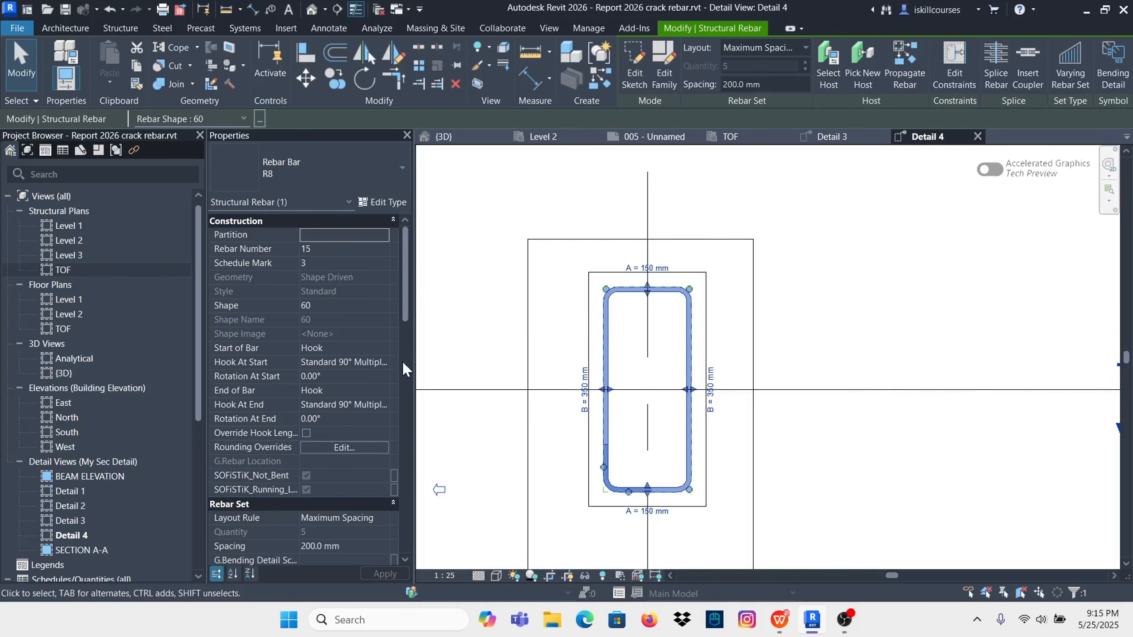
{"action": "left_click", "coordinate": [386, 362]}
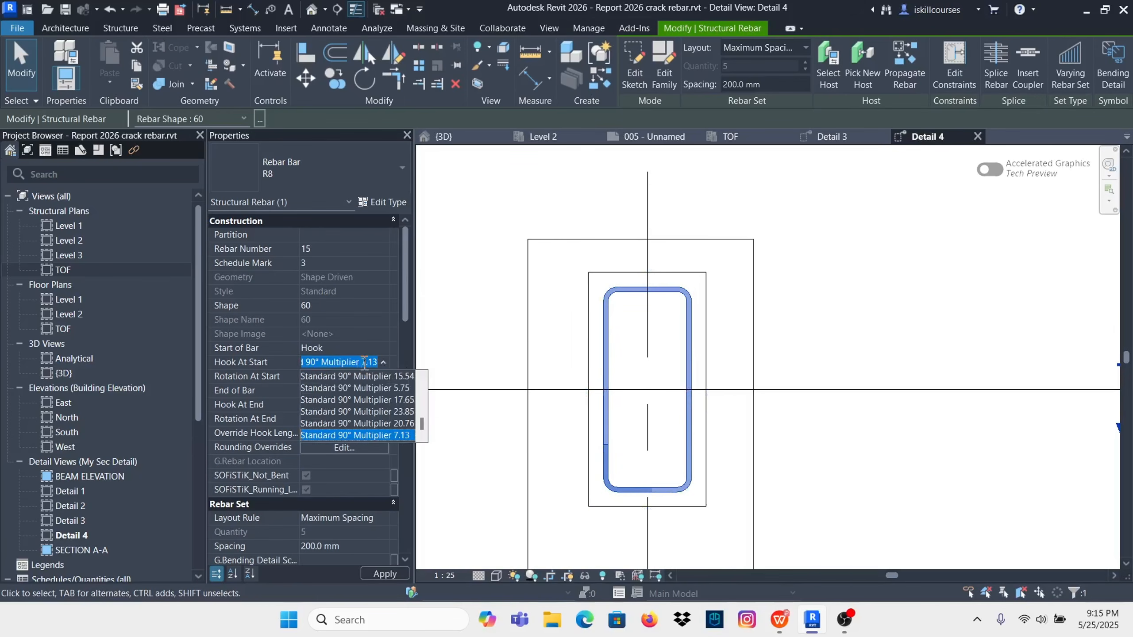
{"action": "type", "text": "90"}
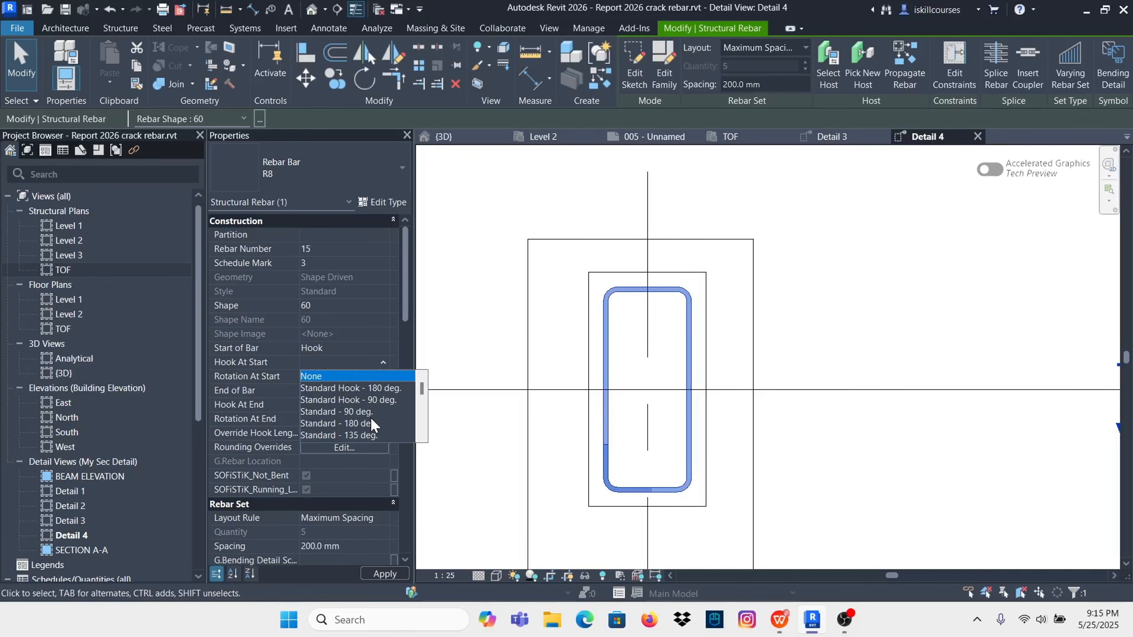
{"action": "type", "text": "135"}
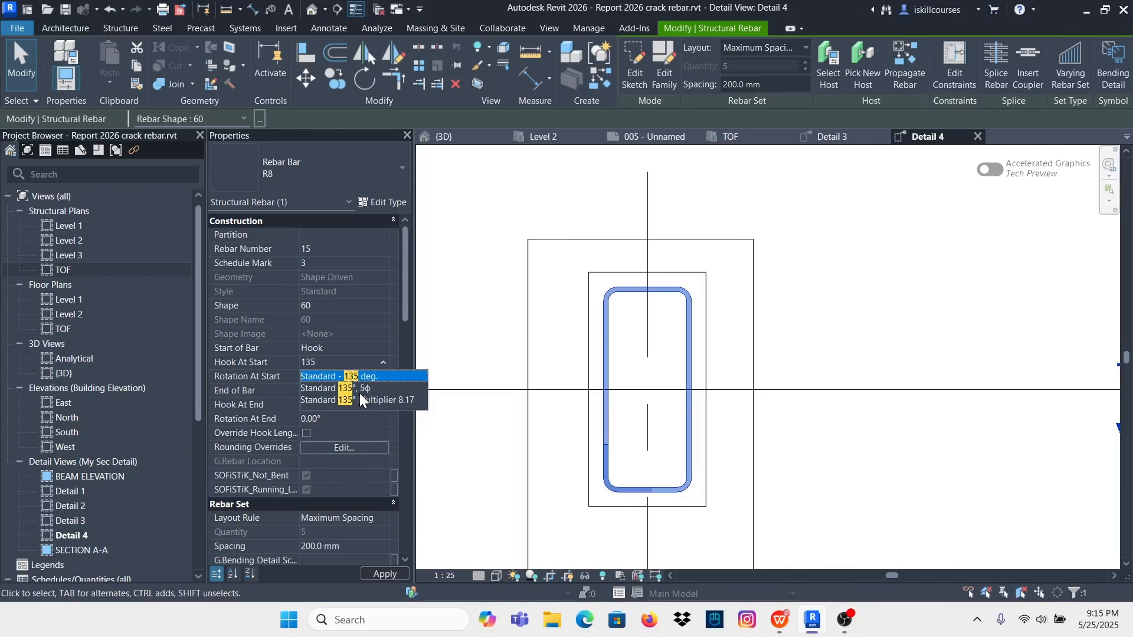
{"action": "left_click", "coordinate": [358, 388]}
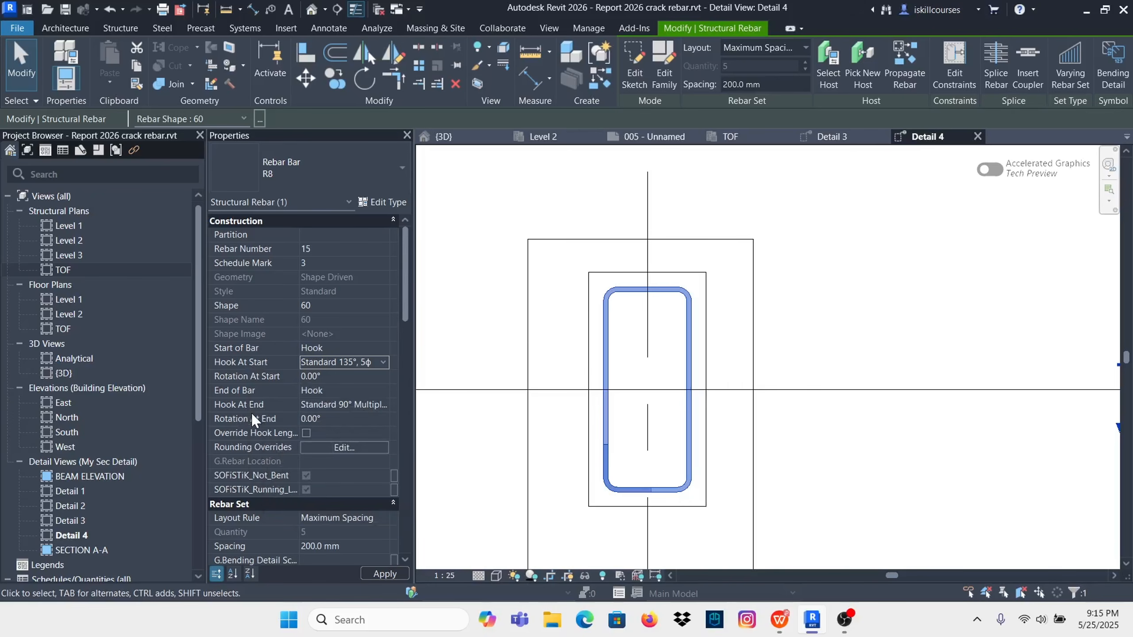
{"action": "left_click", "coordinate": [382, 407]}
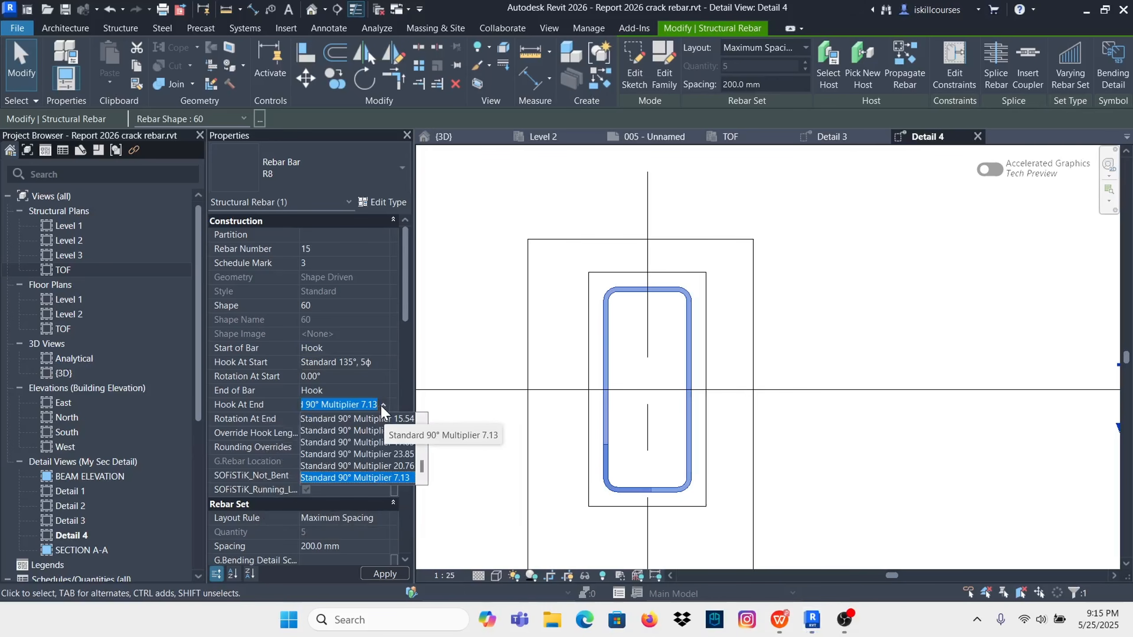
{"action": "type", "text": "135"}
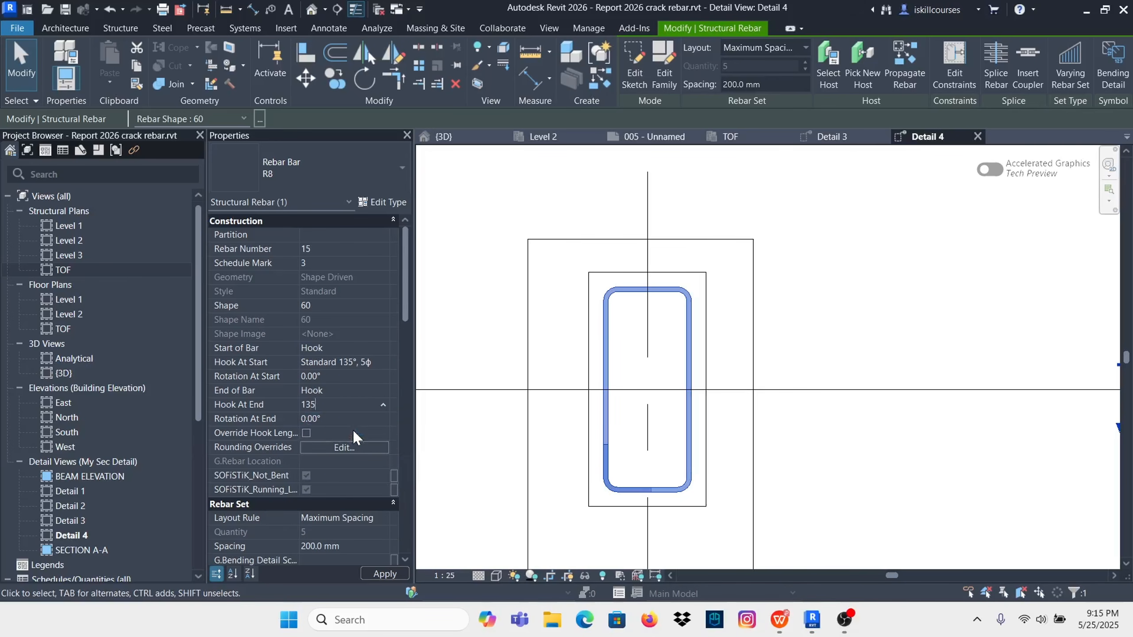
{"action": "left_click", "coordinate": [353, 431]}
{"action": "left_click", "coordinate": [866, 337]}
{"action": "scroll", "coordinate": [679, 474], "scroll_direction": "up", "scroll_amount": 2}
{"action": "scroll", "coordinate": [652, 418], "scroll_direction": "down", "scroll_amount": 2}
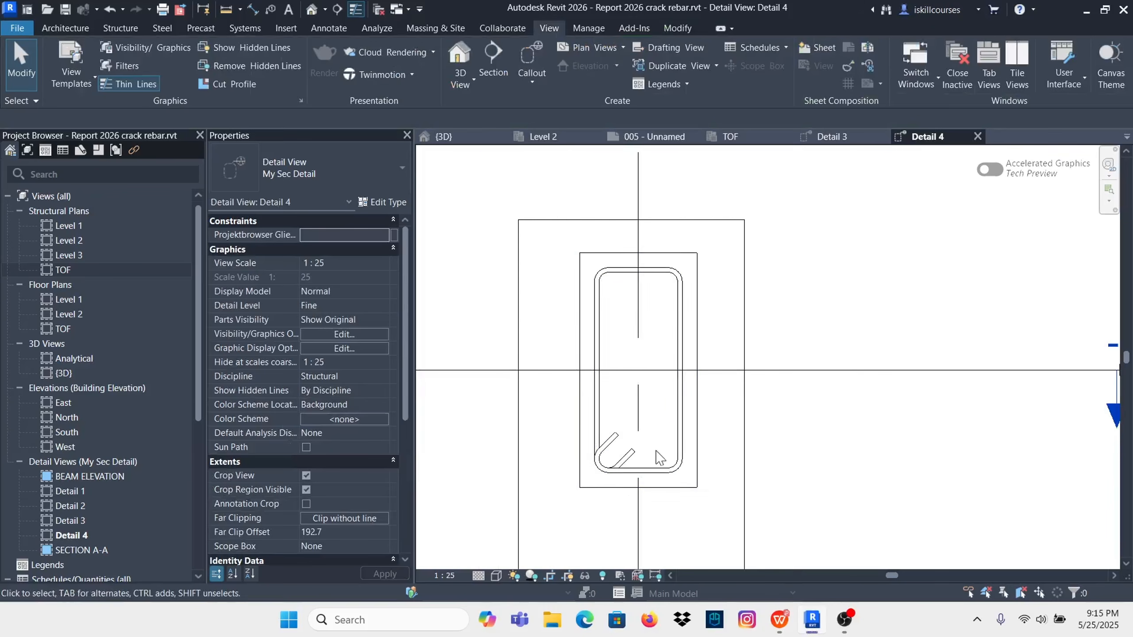
Step: Reorient the R8 column link so its hooks sit in the upper-left corner of the column section
{"action": "left_click", "coordinate": [624, 463]}
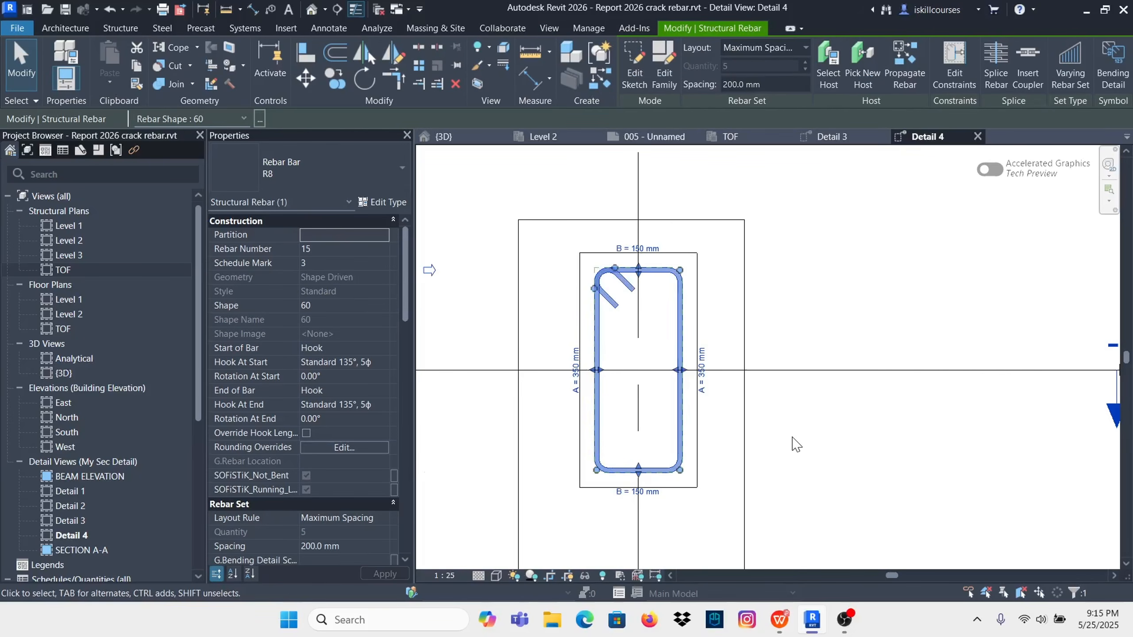
{"action": "left_click", "coordinate": [812, 303]}
{"action": "scroll", "coordinate": [684, 357], "scroll_direction": "down", "scroll_amount": 2}
{"action": "scroll", "coordinate": [702, 351], "scroll_direction": "down", "scroll_amount": 2}
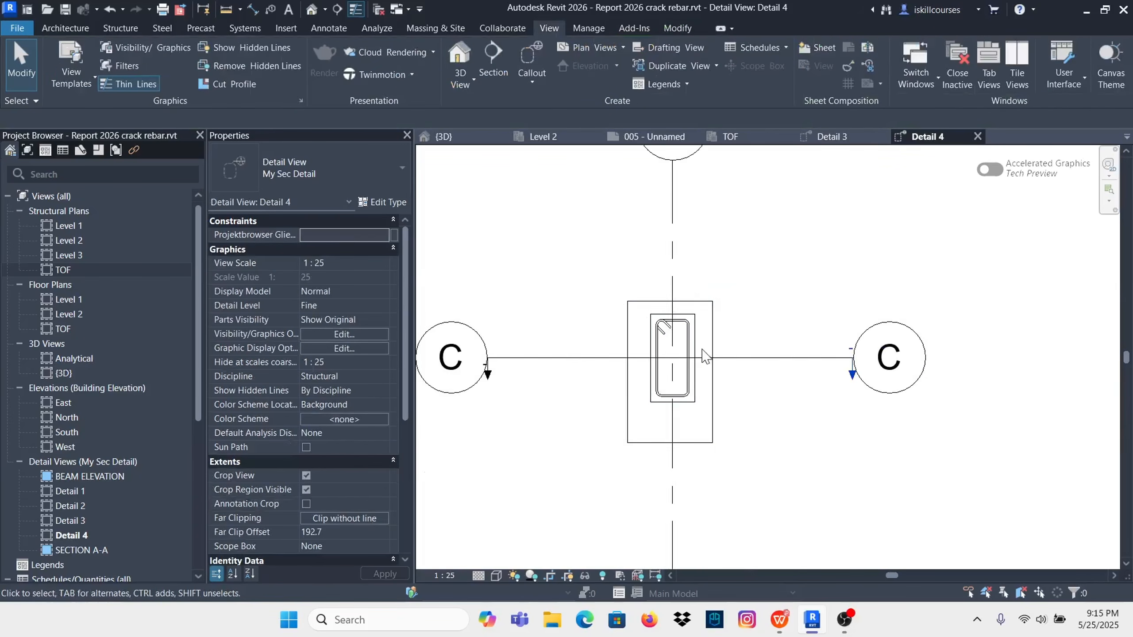
Step: Set up rebar for the C2 column in Detail 4 as straight shape 20, type Y16, with a Fixed Number layout of 2 bars
{"action": "scroll", "coordinate": [672, 350], "scroll_direction": "up", "scroll_amount": 3}
{"action": "left_click", "coordinate": [727, 314]}
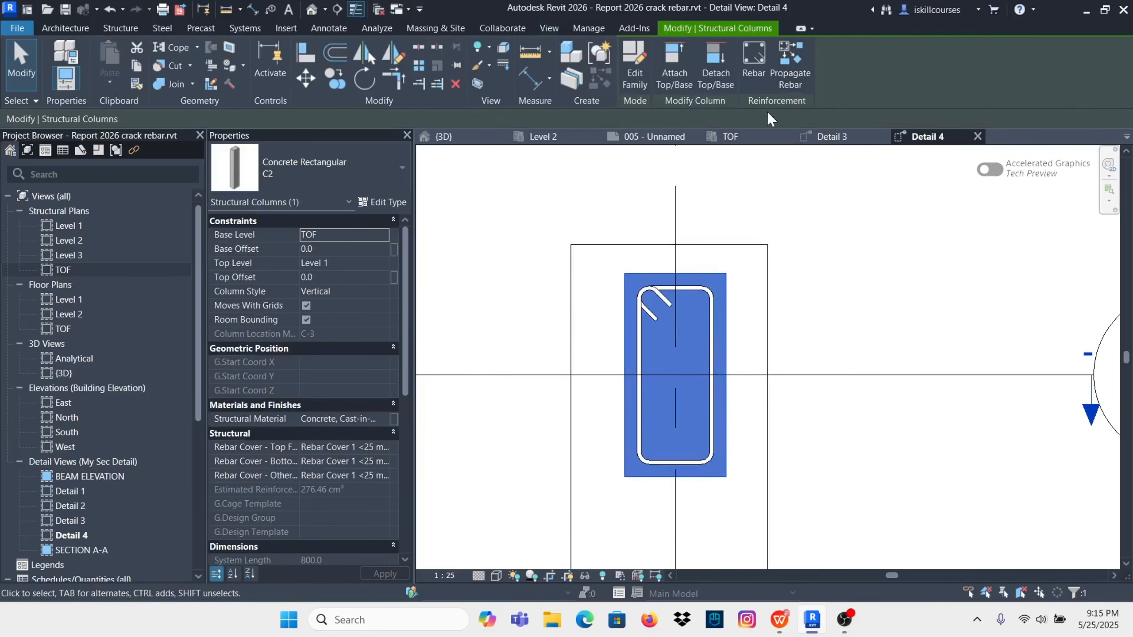
{"action": "left_click", "coordinate": [753, 61]}
{"action": "scroll", "coordinate": [1013, 307], "scroll_direction": "up", "scroll_amount": 10}
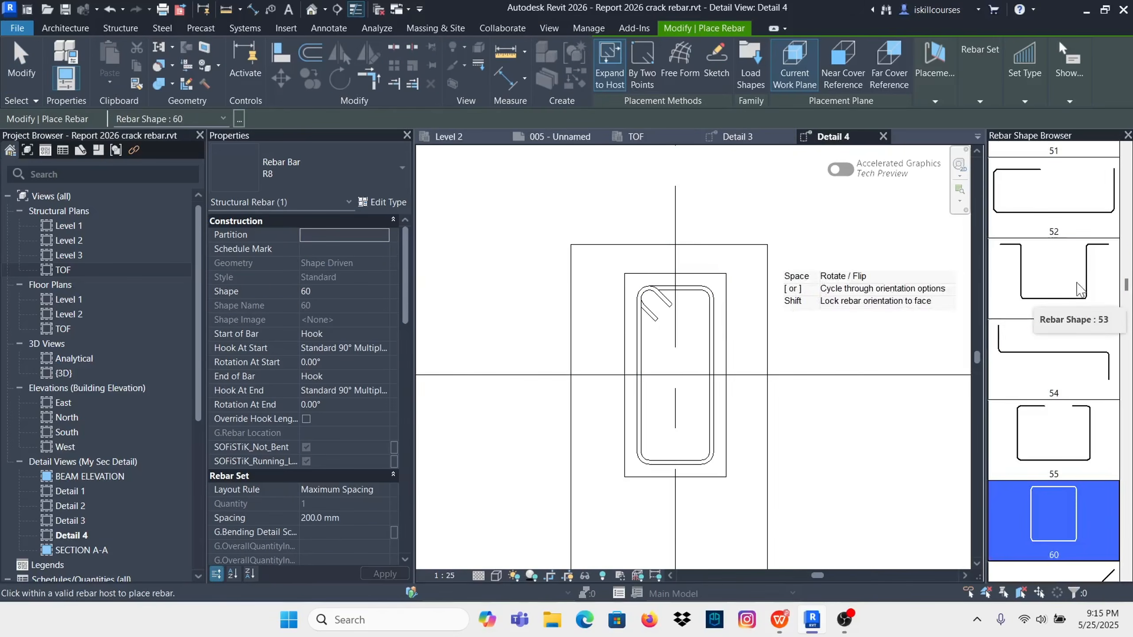
{"action": "left_click", "coordinate": [1115, 181]}
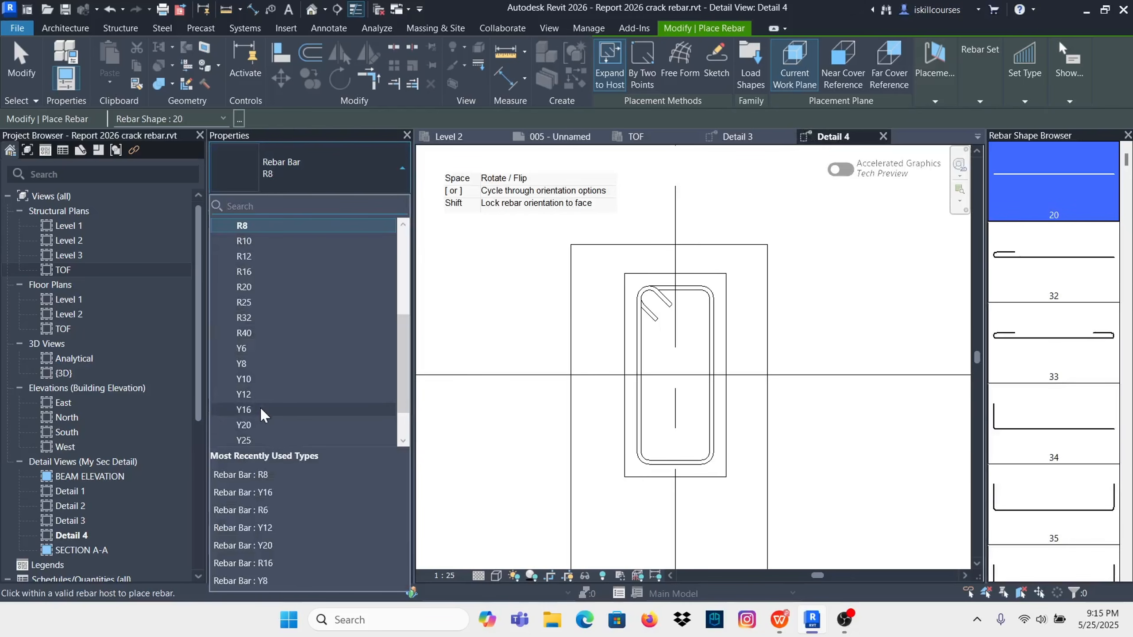
{"action": "left_click", "coordinate": [263, 410]}
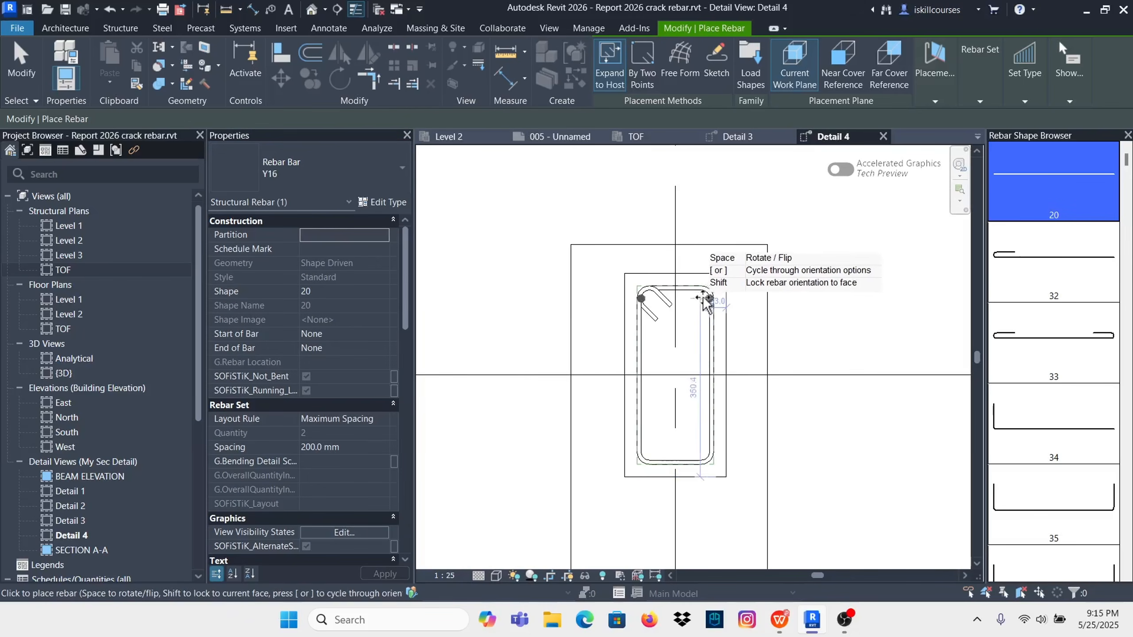
{"action": "mouse_move", "coordinate": [979, 101]}
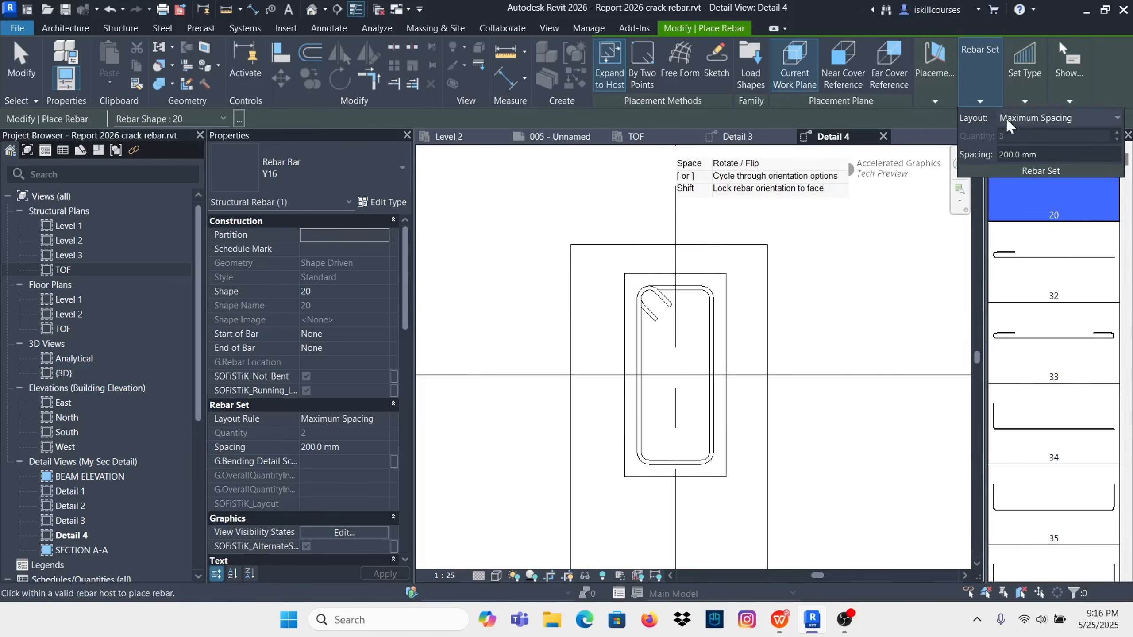
{"action": "left_click", "coordinate": [1099, 120]}
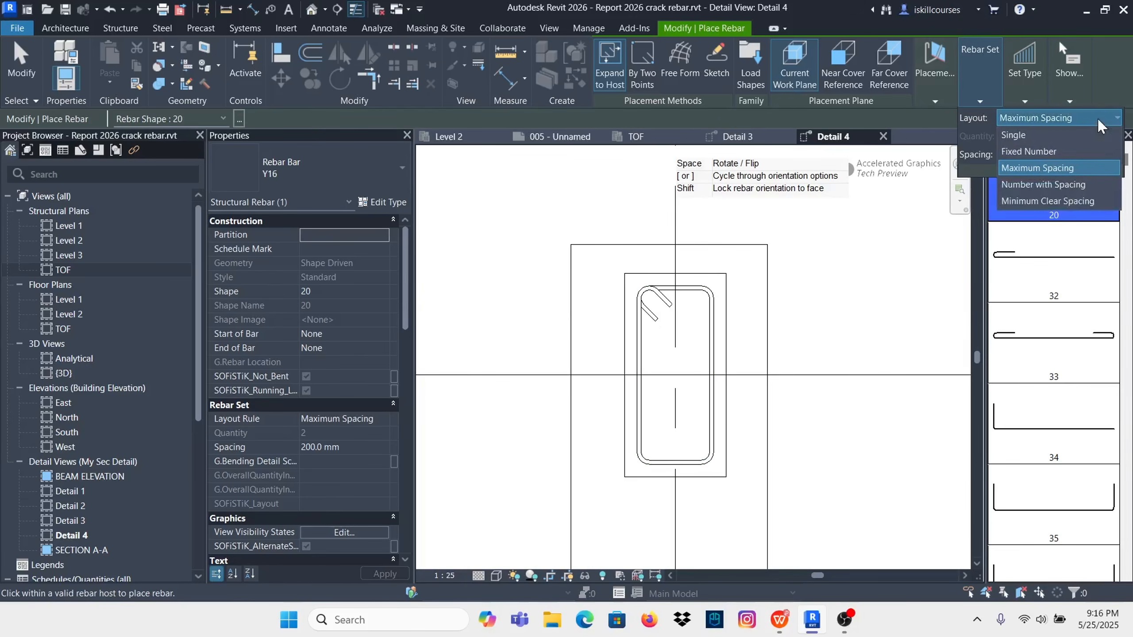
{"action": "left_click", "coordinate": [1027, 152]}
{"action": "left_click", "coordinate": [1116, 140]}
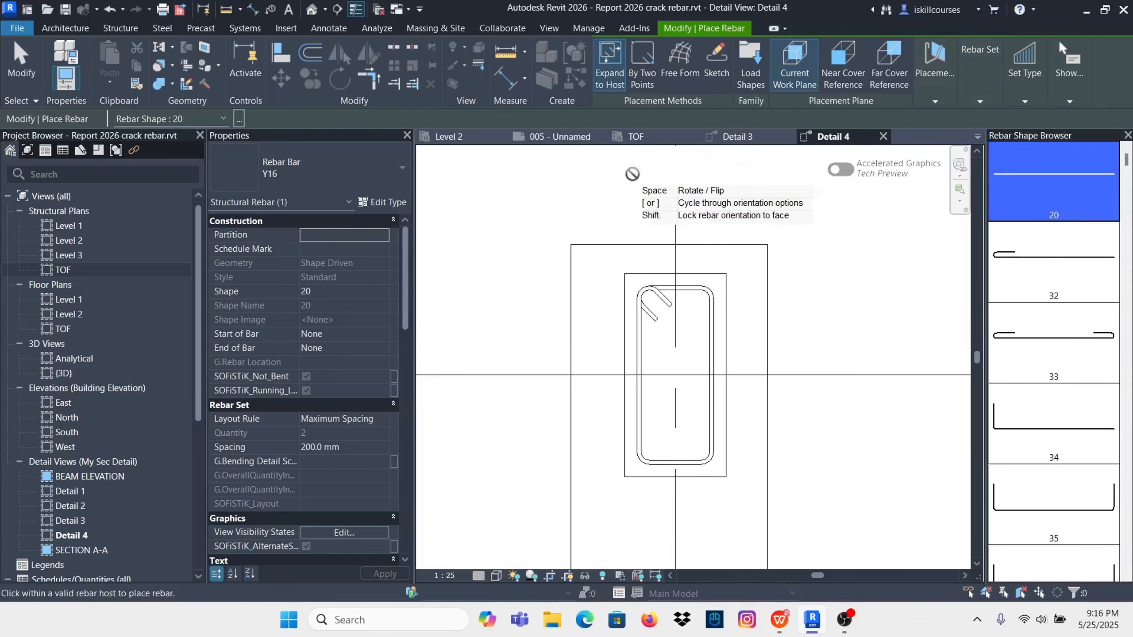
Step: Place one two-bar Y16 set along the upper side and another along the lower side of the column link
{"action": "scroll", "coordinate": [679, 304], "scroll_direction": "up", "scroll_amount": 2}
{"action": "scroll", "coordinate": [680, 307], "scroll_direction": "up", "scroll_amount": 1}
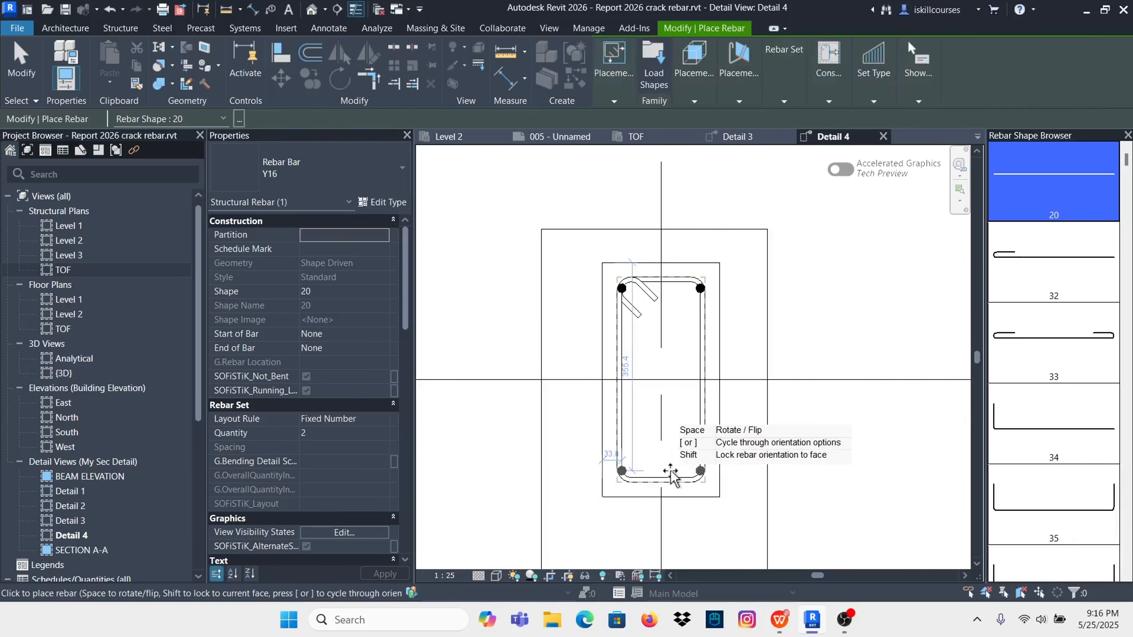
{"action": "left_click", "coordinate": [671, 474]}
{"action": "key", "text": "Escape"}
{"action": "key", "text": "Escape"}
Step: Shift both bars of the upper Y16 set slightly inward so they sit inside the link's corners
{"action": "scroll", "coordinate": [685, 318], "scroll_direction": "up", "scroll_amount": 2}
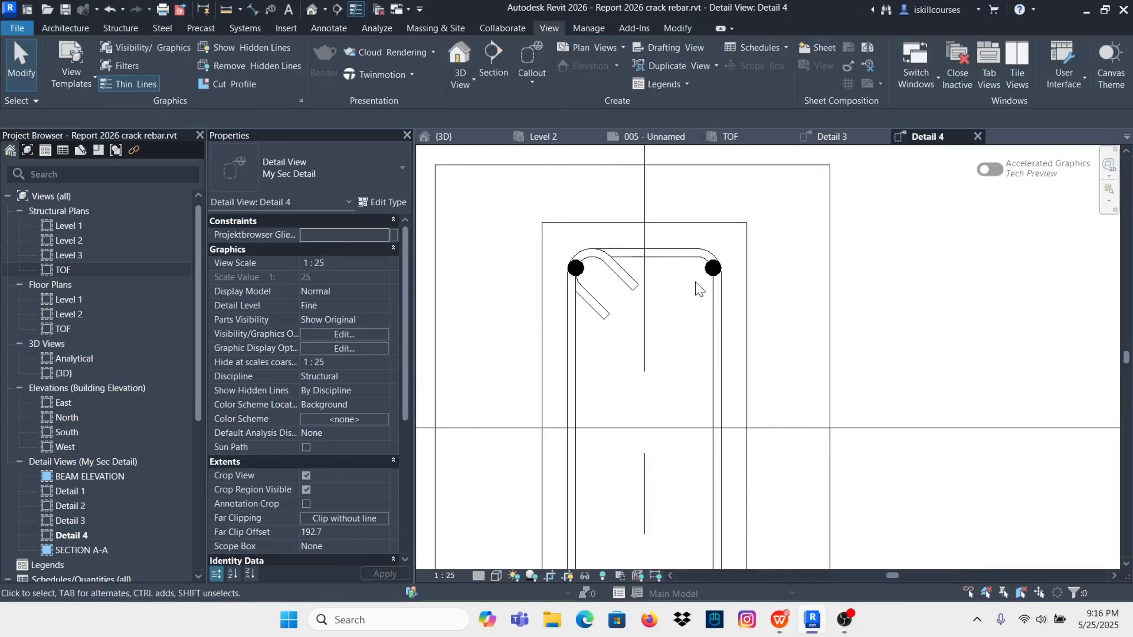
{"action": "left_click", "coordinate": [697, 269]}
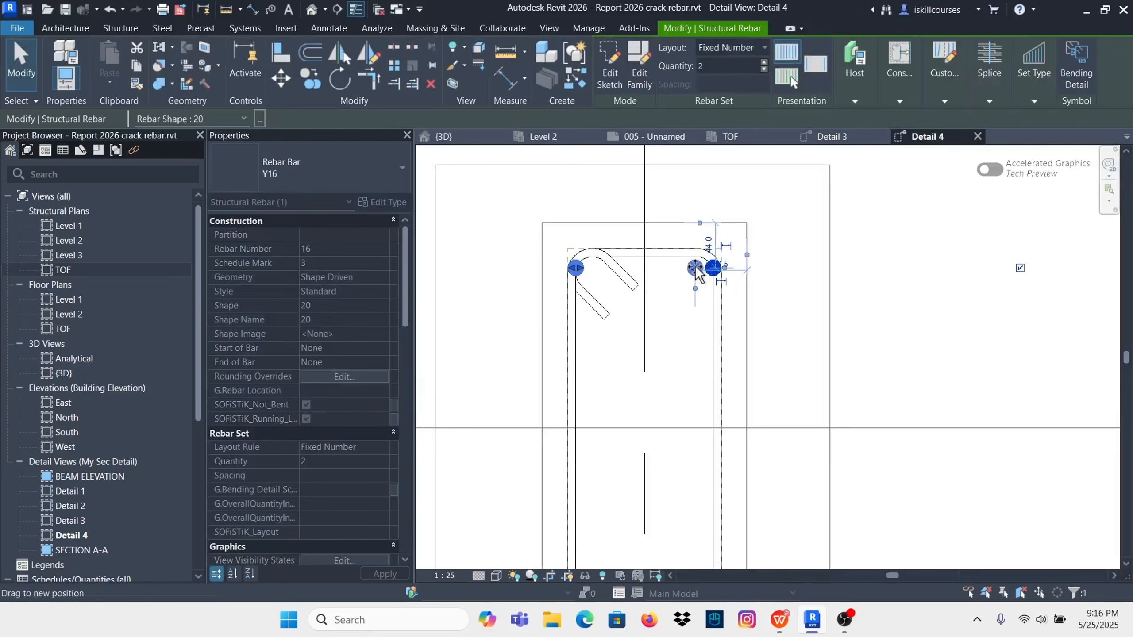
{"action": "left_click_drag", "start_coordinate": [697, 273], "coordinate": [701, 270]}
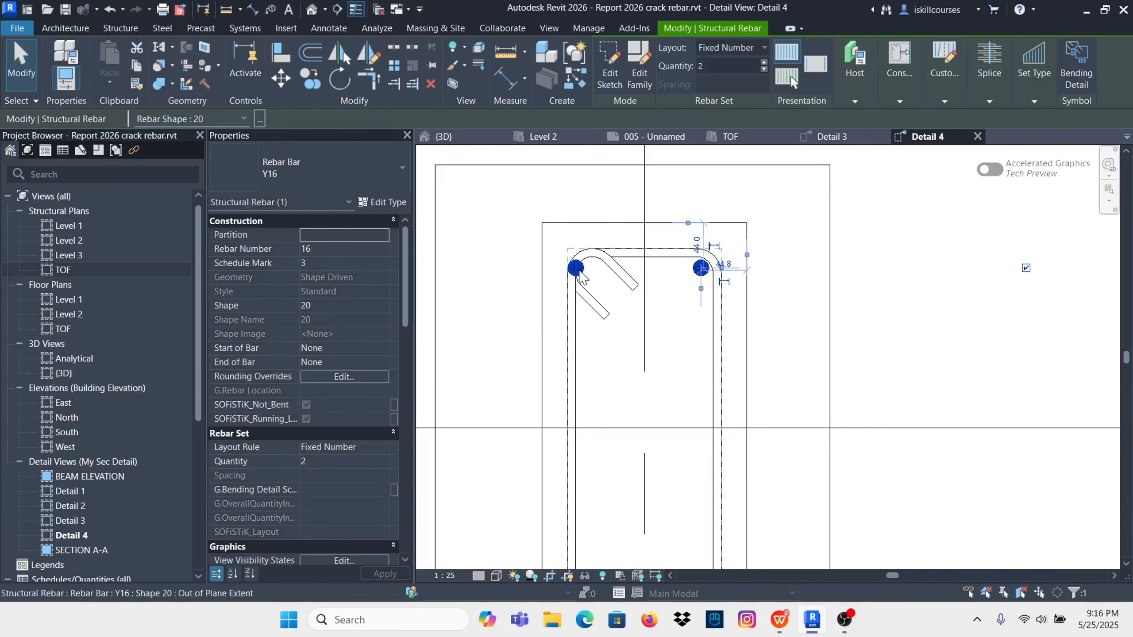
{"action": "scroll", "coordinate": [580, 277], "scroll_direction": "down", "scroll_amount": 3}
Step: Shift both bars of the lower Y16 set slightly inward from the link's vertical legs
{"action": "scroll", "coordinate": [650, 430], "scroll_direction": "up", "scroll_amount": 4}
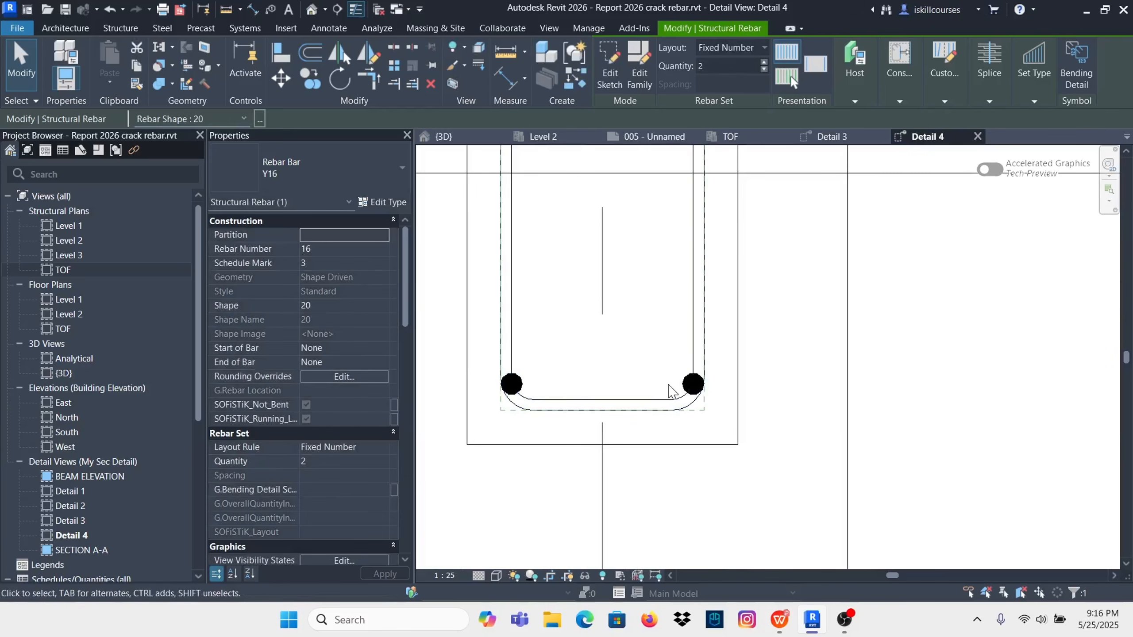
{"action": "left_click", "coordinate": [686, 390]}
{"action": "left_click_drag", "start_coordinate": [689, 393], "coordinate": [674, 391]}
{"action": "left_click_drag", "start_coordinate": [516, 387], "coordinate": [530, 393]}
{"action": "scroll", "coordinate": [670, 418], "scroll_direction": "down", "scroll_amount": 3}
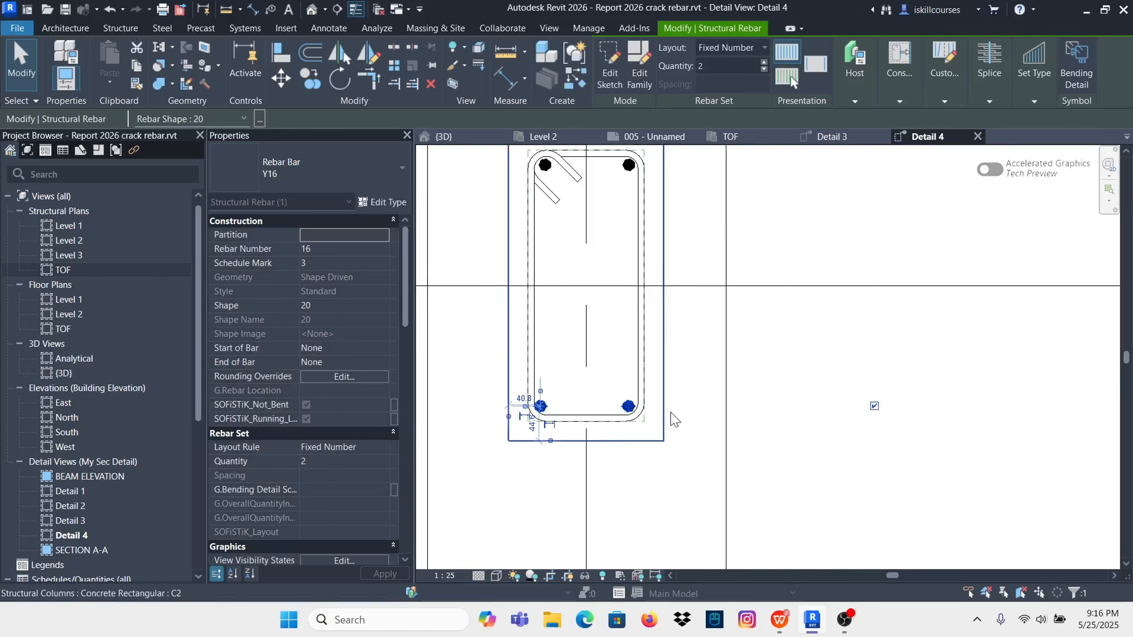
Step: Examine the column's links and vertical Y16 bars in the Detail 3 section, the Detail 4 cross-section and the 3D view
{"action": "left_click", "coordinate": [832, 136]}
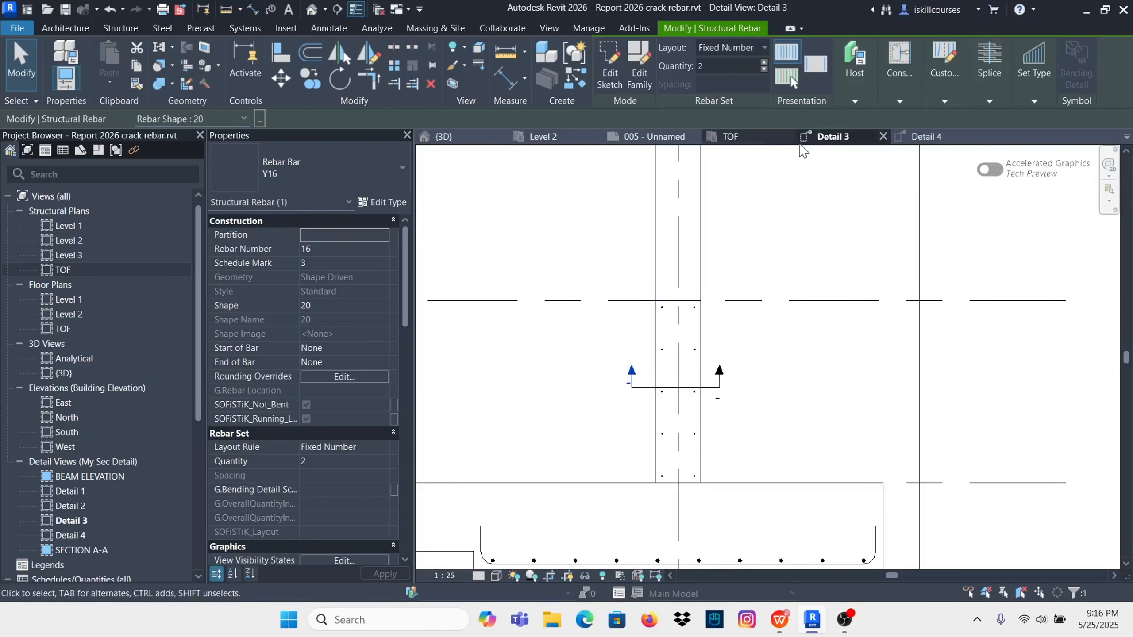
{"action": "left_click", "coordinate": [926, 138]}
{"action": "scroll", "coordinate": [659, 401], "scroll_direction": "down", "scroll_amount": 3}
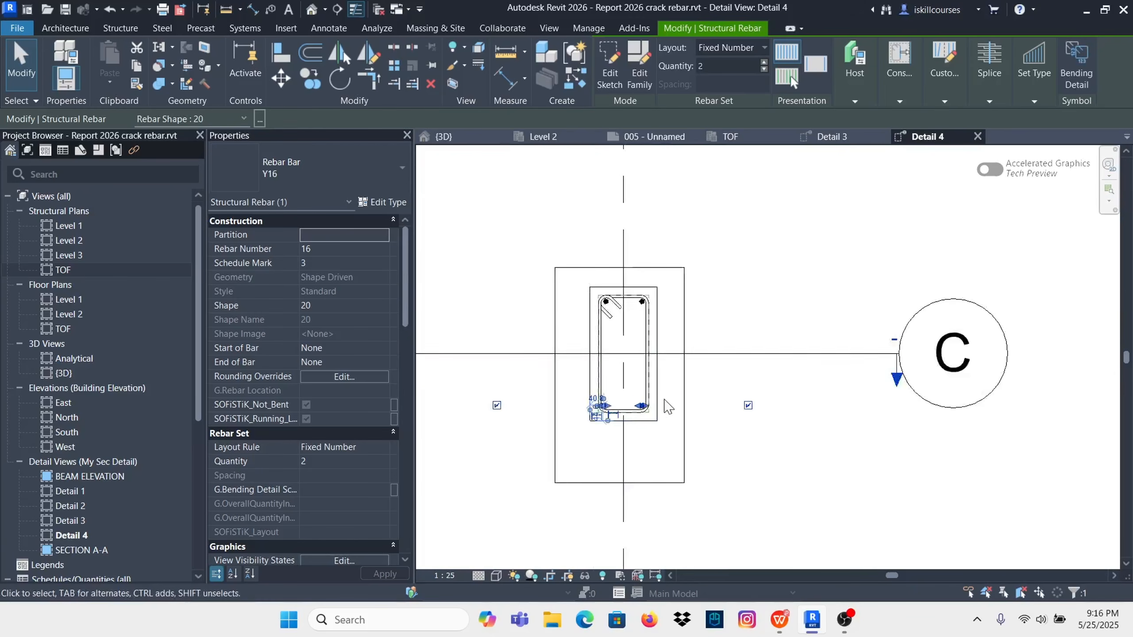
{"action": "left_click", "coordinate": [832, 136]}
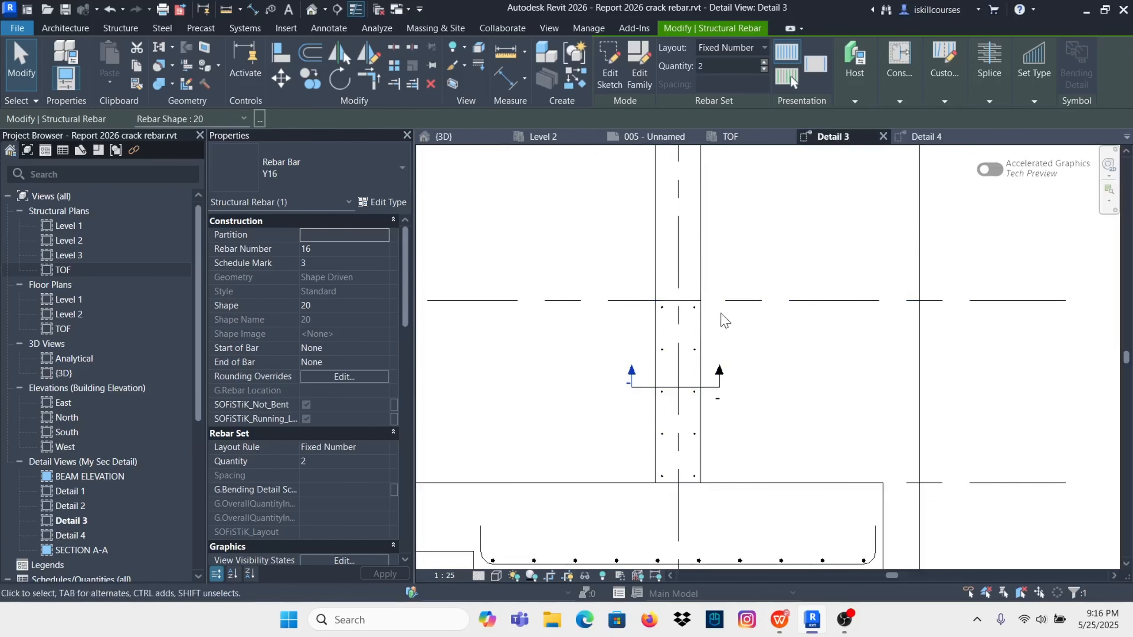
{"action": "scroll", "coordinate": [673, 368], "scroll_direction": "down", "scroll_amount": 2}
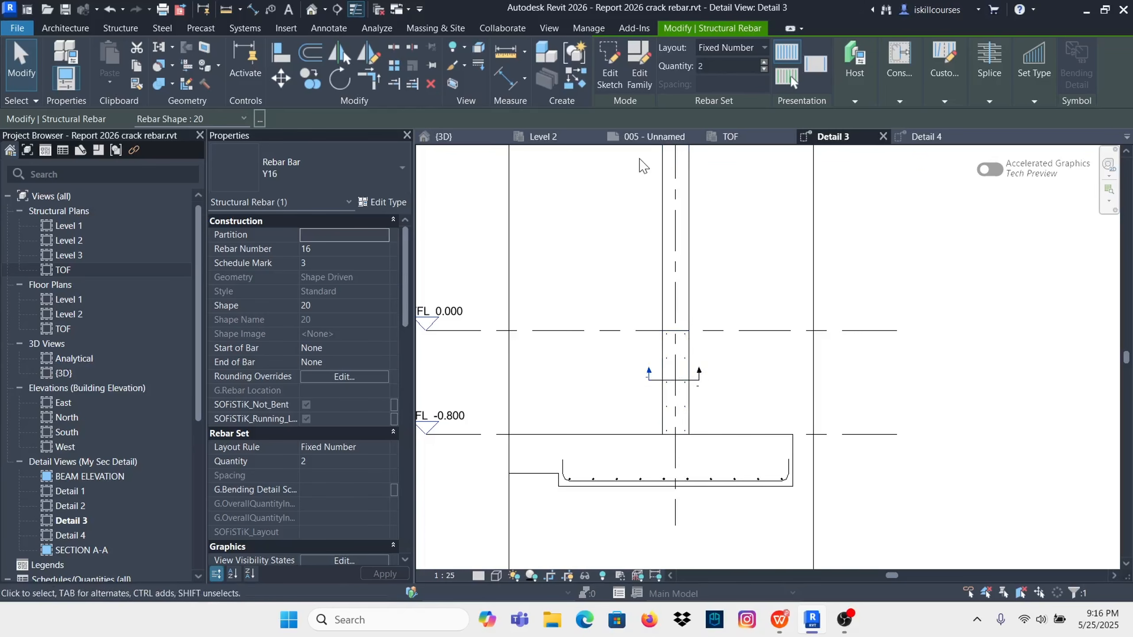
{"action": "left_click", "coordinate": [443, 136]}
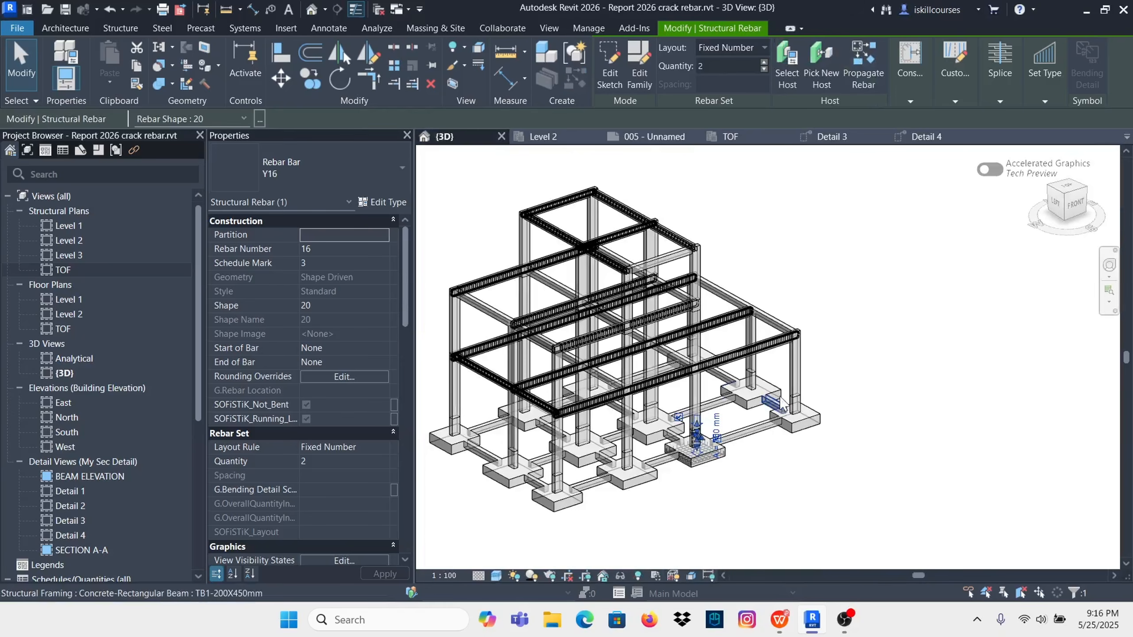
{"action": "scroll", "coordinate": [722, 405], "scroll_direction": "up", "scroll_amount": 6}
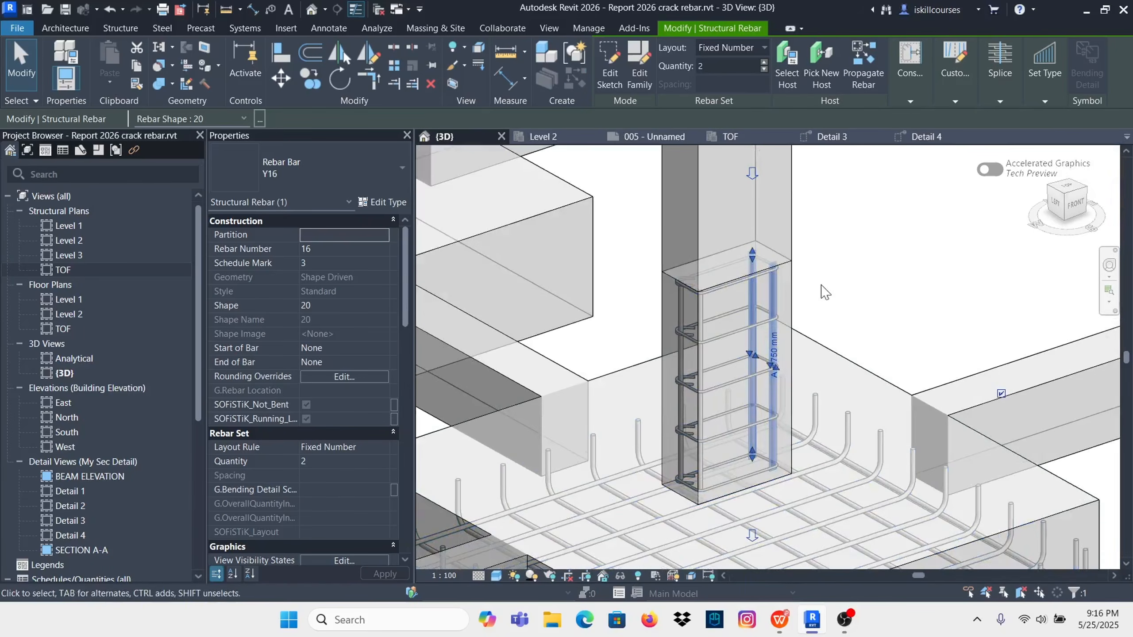
{"action": "scroll", "coordinate": [829, 310], "scroll_direction": "up", "scroll_amount": 3}
{"action": "scroll", "coordinate": [712, 337], "scroll_direction": "down", "scroll_amount": 4}
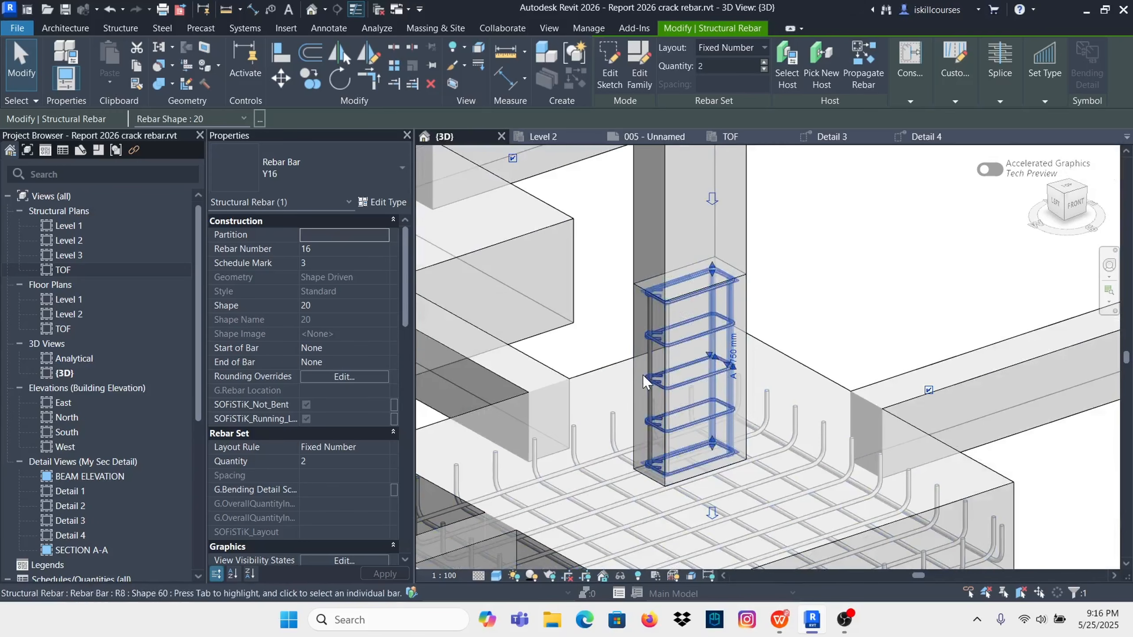
{"action": "scroll", "coordinate": [643, 374], "scroll_direction": "down", "scroll_amount": 2}
{"action": "scroll", "coordinate": [714, 341], "scroll_direction": "up", "scroll_amount": 3}
{"action": "scroll", "coordinate": [714, 342], "scroll_direction": "up", "scroll_amount": 1}
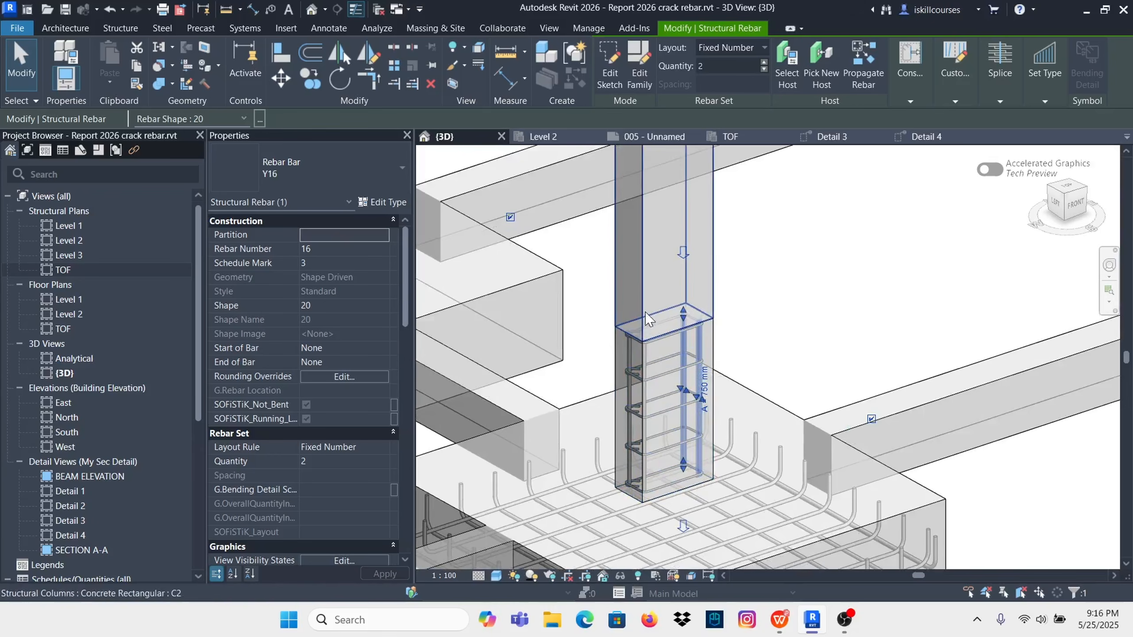
Step: In the Level 2 plan, nudge the Detail 3 section line from grid C to just outside the column's left face
{"action": "left_click", "coordinate": [543, 137]}
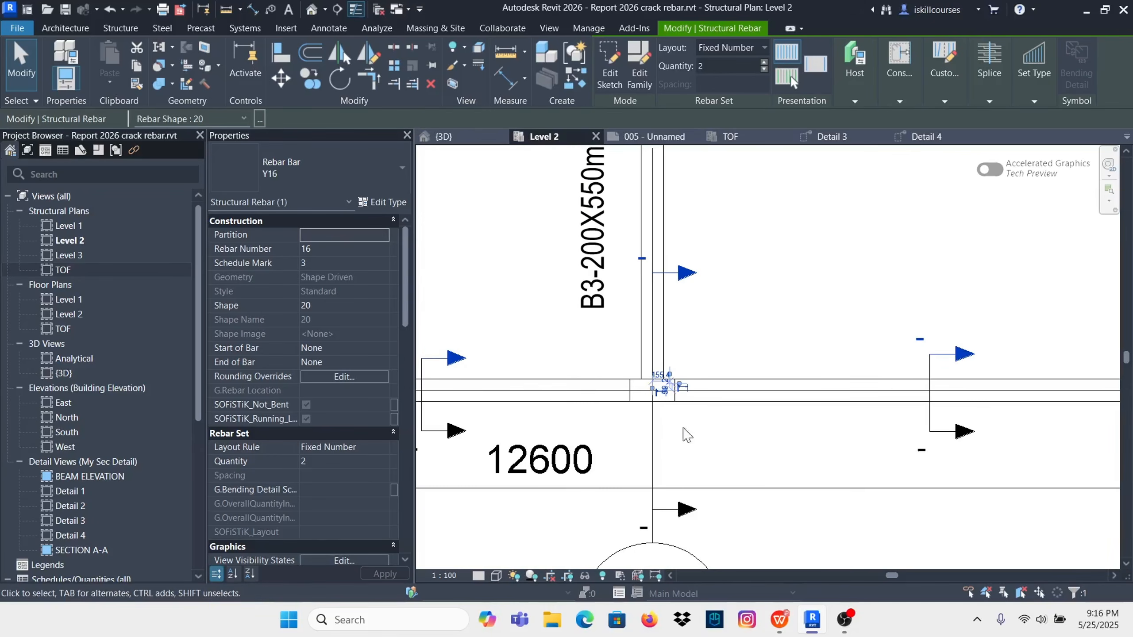
{"action": "scroll", "coordinate": [649, 402], "scroll_direction": "up", "scroll_amount": 2}
{"action": "left_click", "coordinate": [781, 253]}
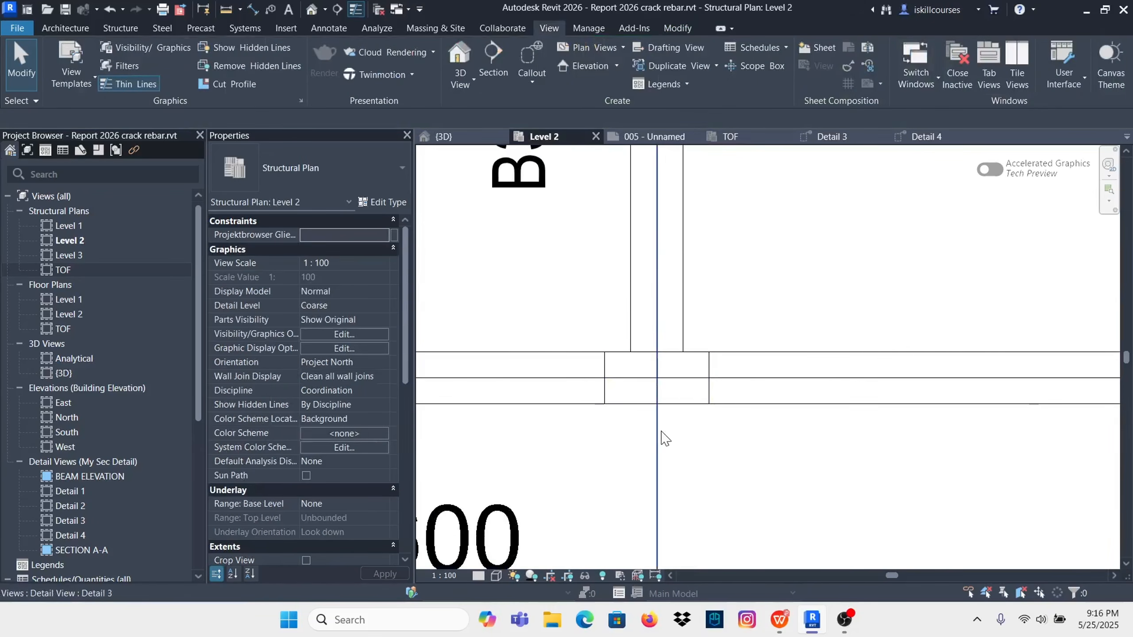
{"action": "left_click", "coordinate": [661, 434]}
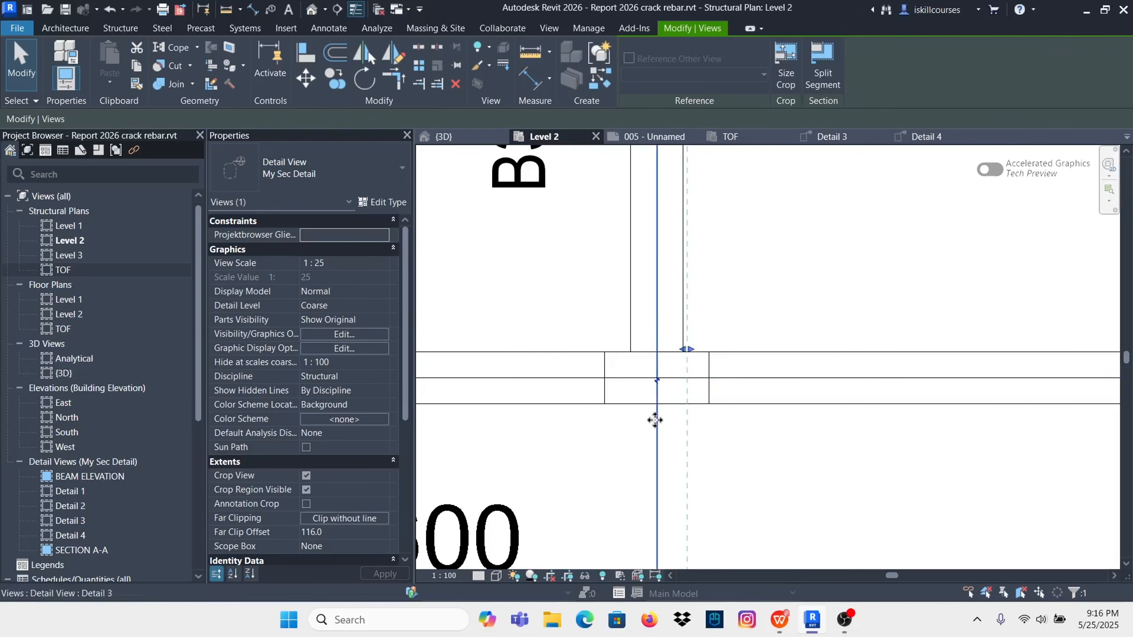
{"action": "key", "text": "Left"}
{"action": "key", "text": "Left"}
{"action": "key", "text": "Left"}
{"action": "key", "text": "Left"}
{"action": "key", "text": "Left"}
{"action": "key", "text": "Left"}
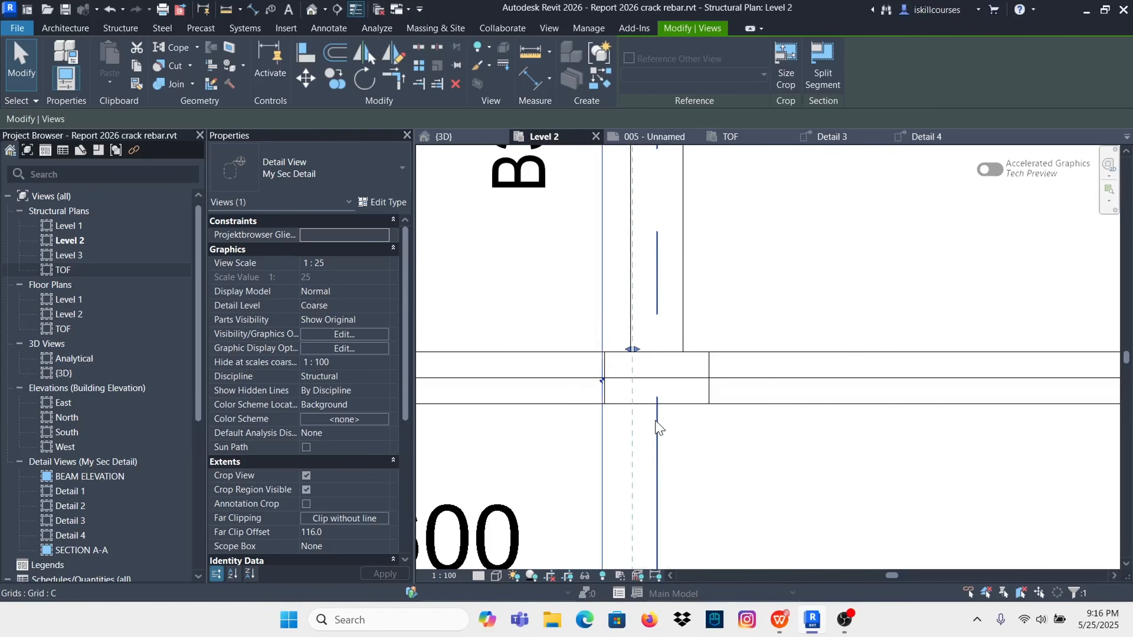
Step: Extend the Detail 3 section's far clip offset to about 274.5 mm and check its depth in the Detail 4 cross-section
{"action": "left_click_drag", "start_coordinate": [632, 355], "coordinate": [674, 364]}
{"action": "left_click", "coordinate": [938, 138]}
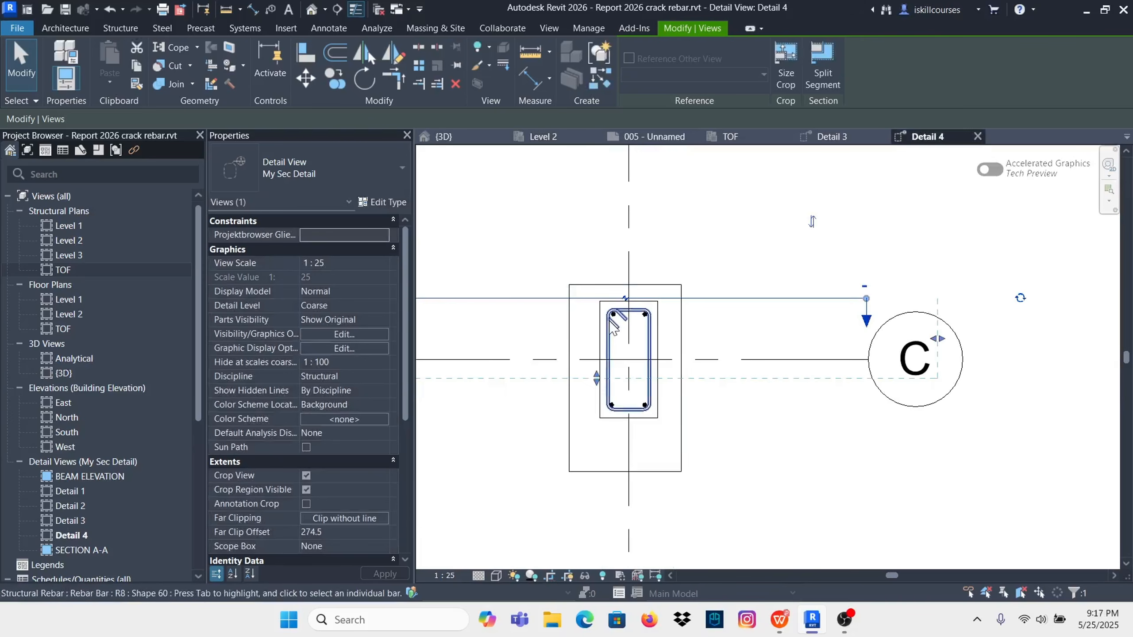
{"action": "scroll", "coordinate": [609, 319], "scroll_direction": "up", "scroll_amount": 2}
Step: Inspect the column reinforcement in Detail 3 and set that view's detail level to Fine
{"action": "left_click", "coordinate": [831, 137]}
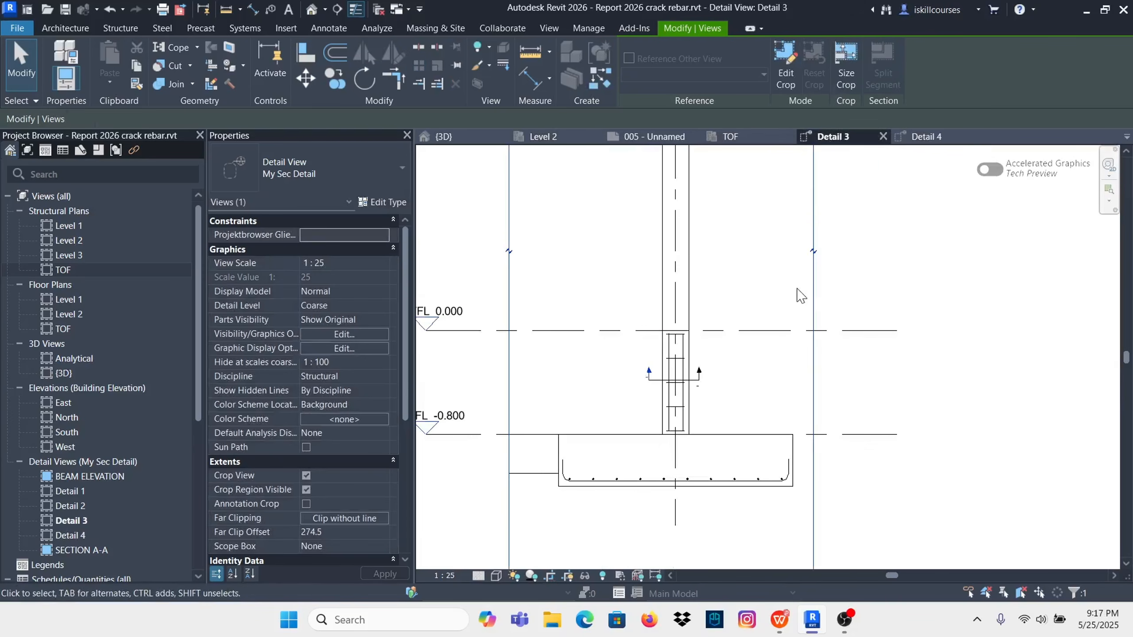
{"action": "scroll", "coordinate": [706, 372], "scroll_direction": "up", "scroll_amount": 4}
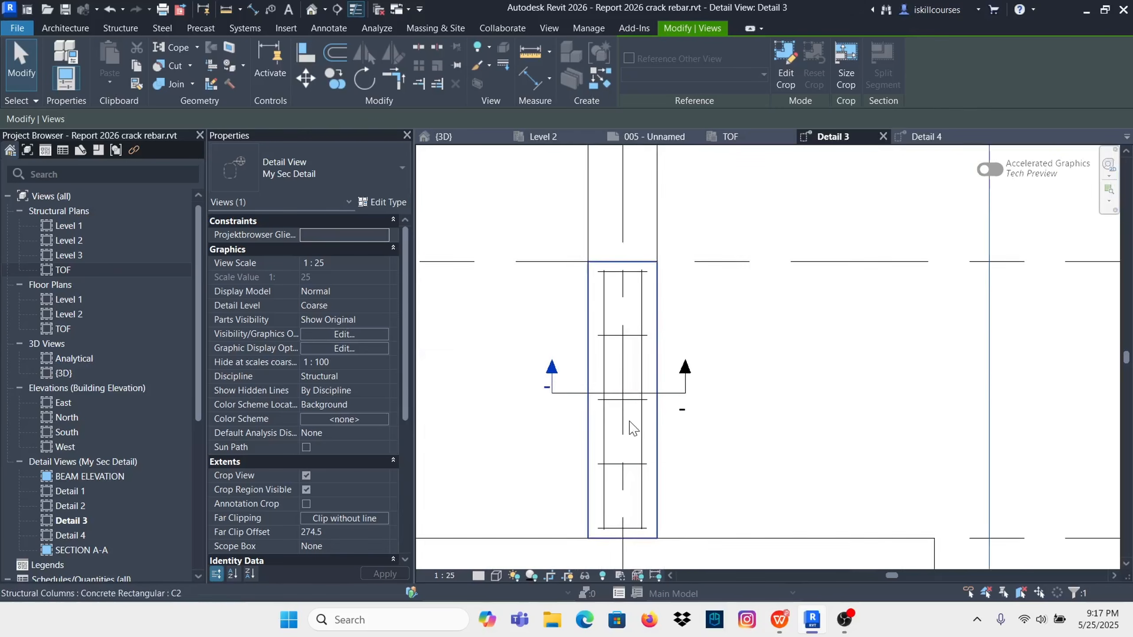
{"action": "scroll", "coordinate": [638, 379], "scroll_direction": "down", "scroll_amount": 2}
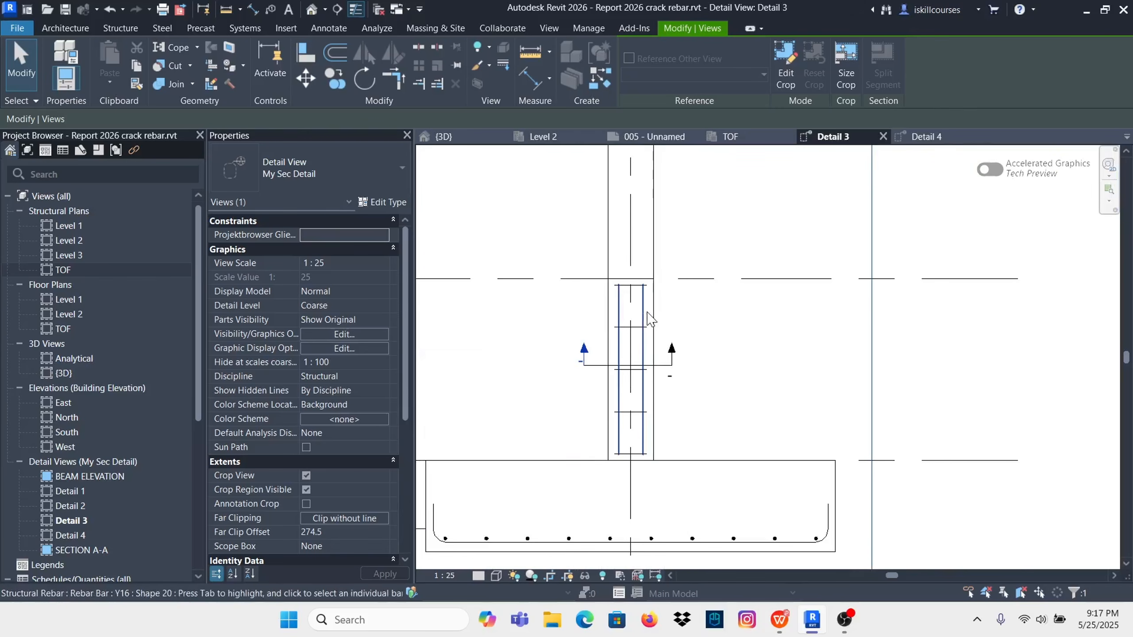
{"action": "left_click", "coordinate": [478, 575]}
{"action": "left_click", "coordinate": [495, 560]}
{"action": "scroll", "coordinate": [663, 407], "scroll_direction": "up", "scroll_amount": 3}
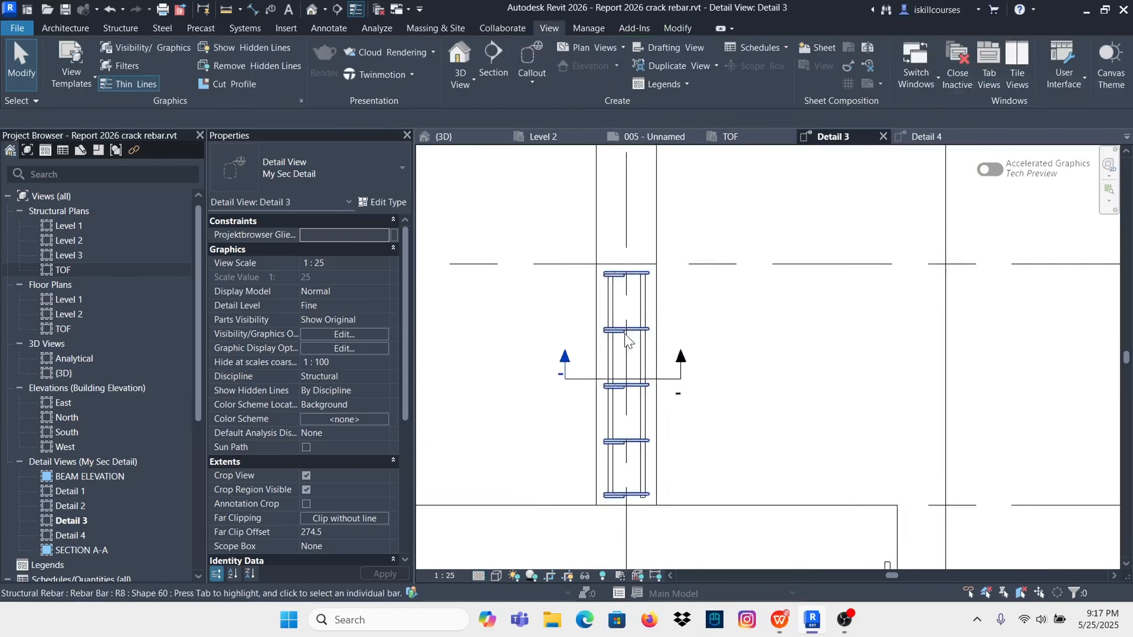
{"action": "left_click", "coordinate": [661, 376]}
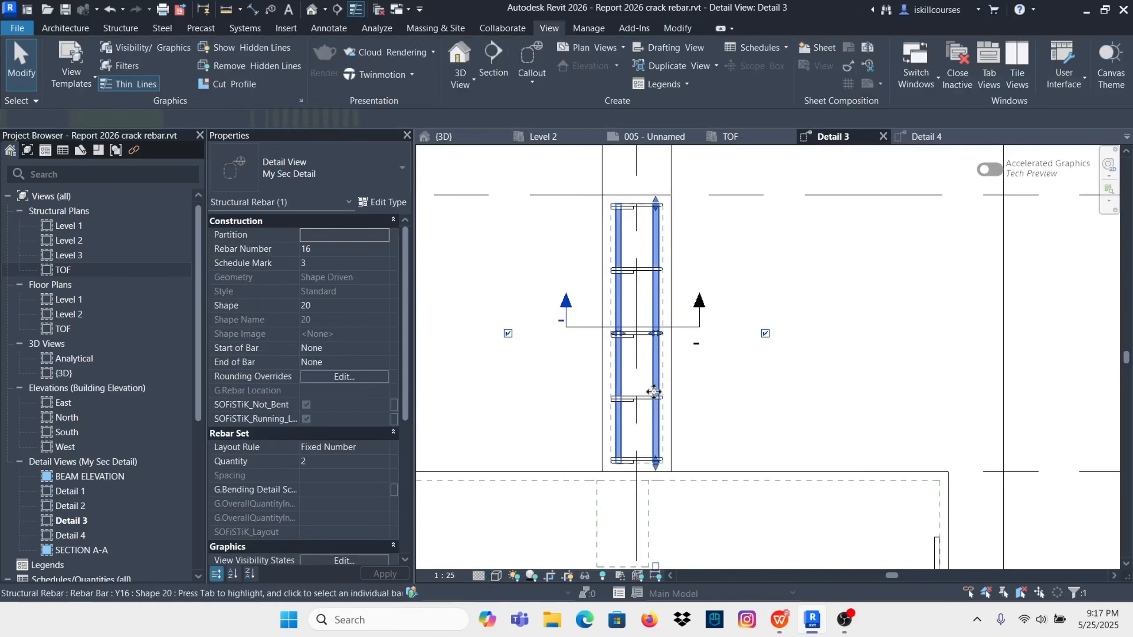
{"action": "scroll", "coordinate": [660, 381], "scroll_direction": "down", "scroll_amount": 2}
{"action": "scroll", "coordinate": [707, 502], "scroll_direction": "down", "scroll_amount": 1}
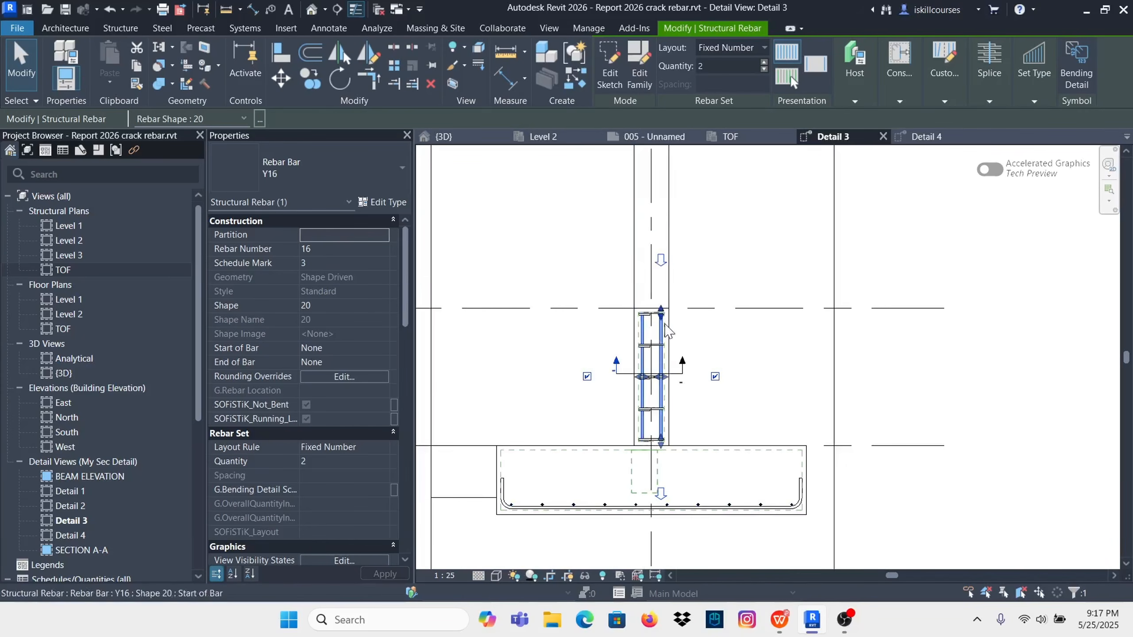
{"action": "scroll", "coordinate": [660, 268], "scroll_direction": "up", "scroll_amount": 7}
{"action": "scroll", "coordinate": [656, 331], "scroll_direction": "down", "scroll_amount": 5}
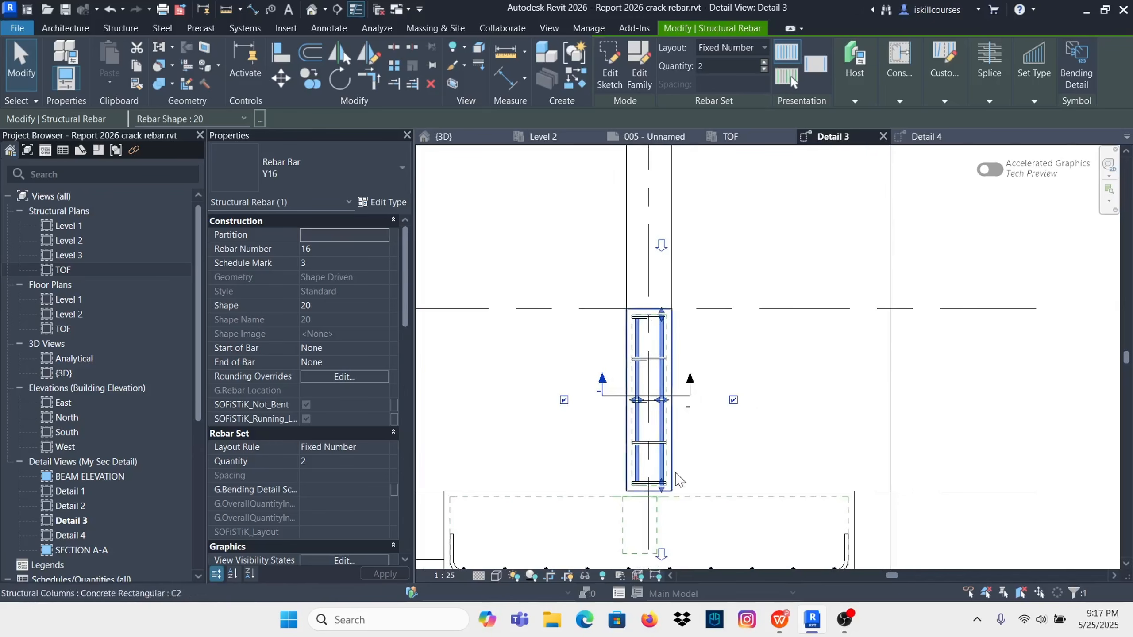
{"action": "scroll", "coordinate": [669, 353], "scroll_direction": "down", "scroll_amount": 1}
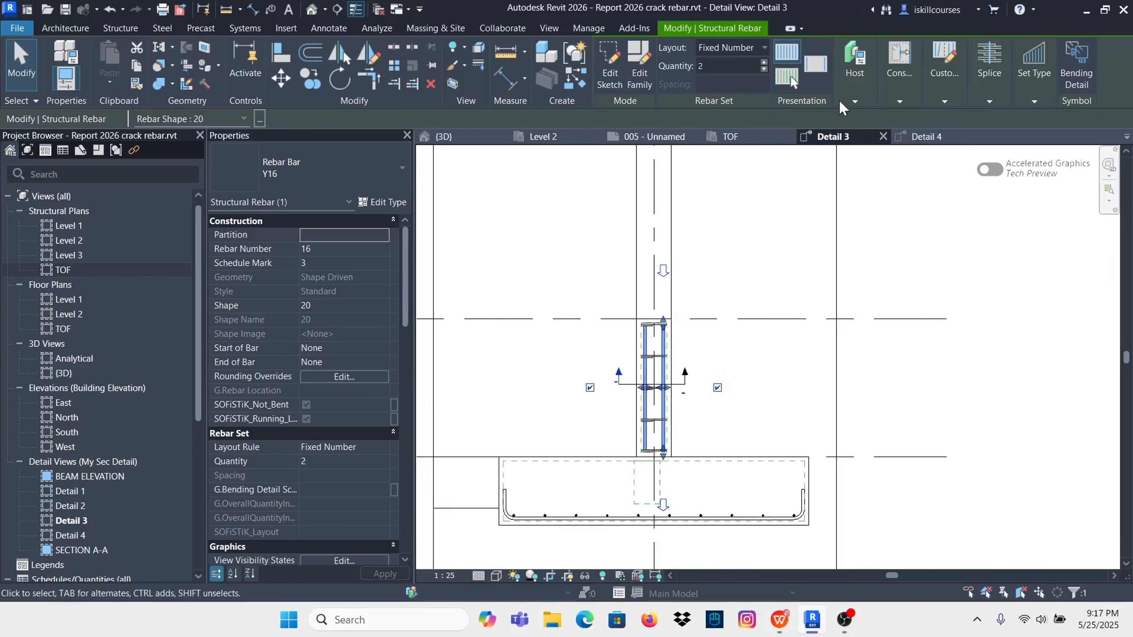
{"action": "left_click", "coordinate": [899, 101]}
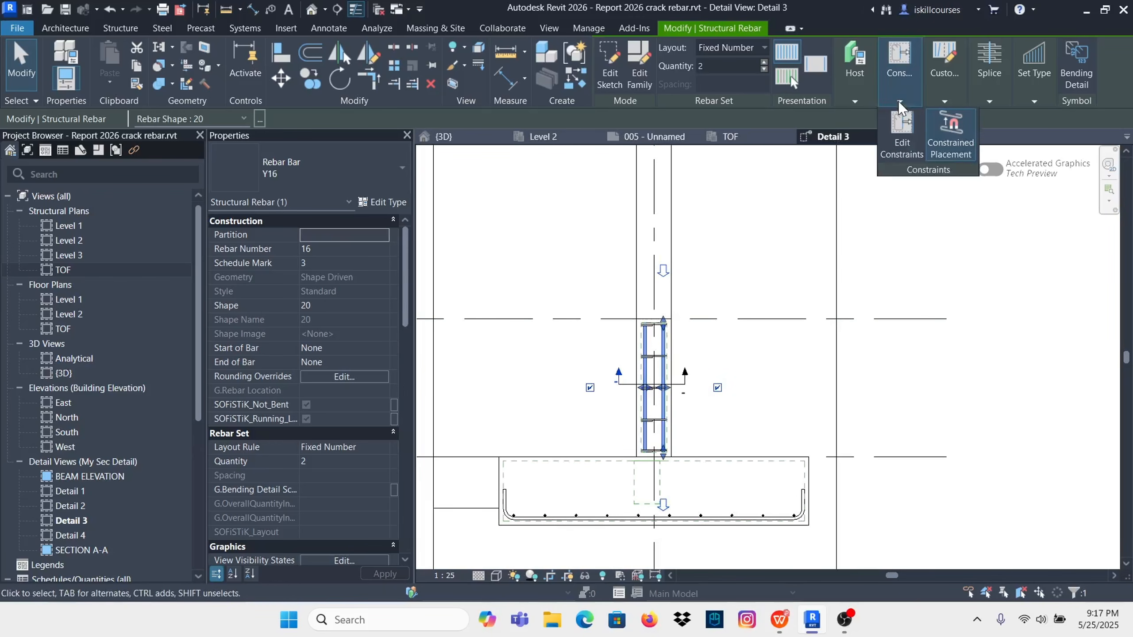
{"action": "left_click", "coordinate": [902, 129]}
{"action": "scroll", "coordinate": [646, 497], "scroll_direction": "up", "scroll_amount": 1}
{"action": "scroll", "coordinate": [645, 498], "scroll_direction": "up", "scroll_amount": 6}
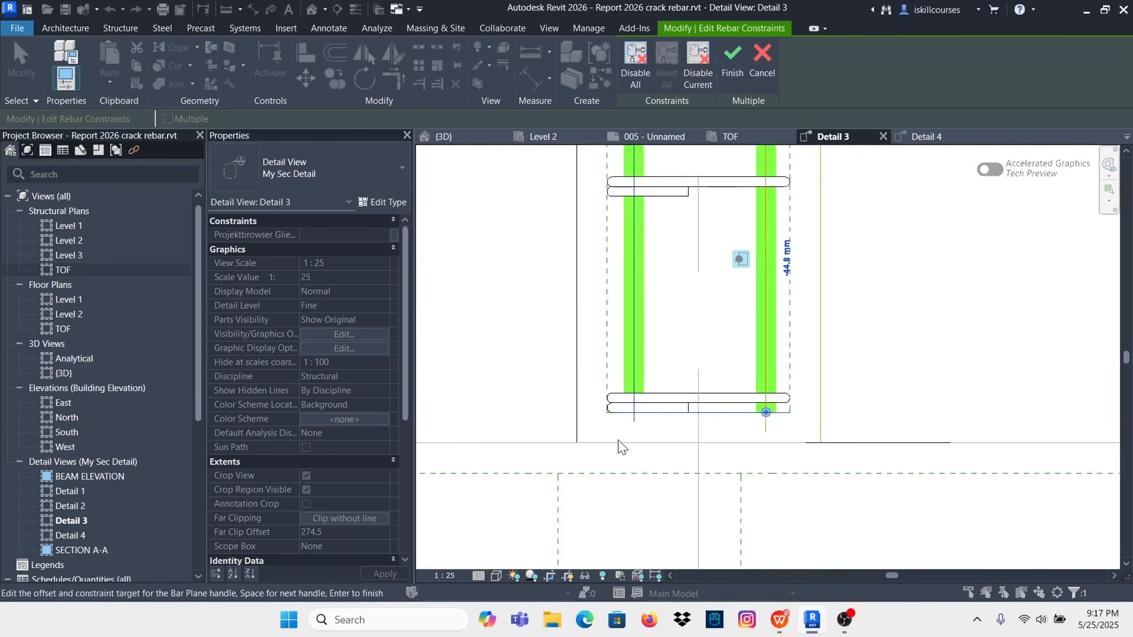
{"action": "scroll", "coordinate": [689, 446], "scroll_direction": "down", "scroll_amount": 3}
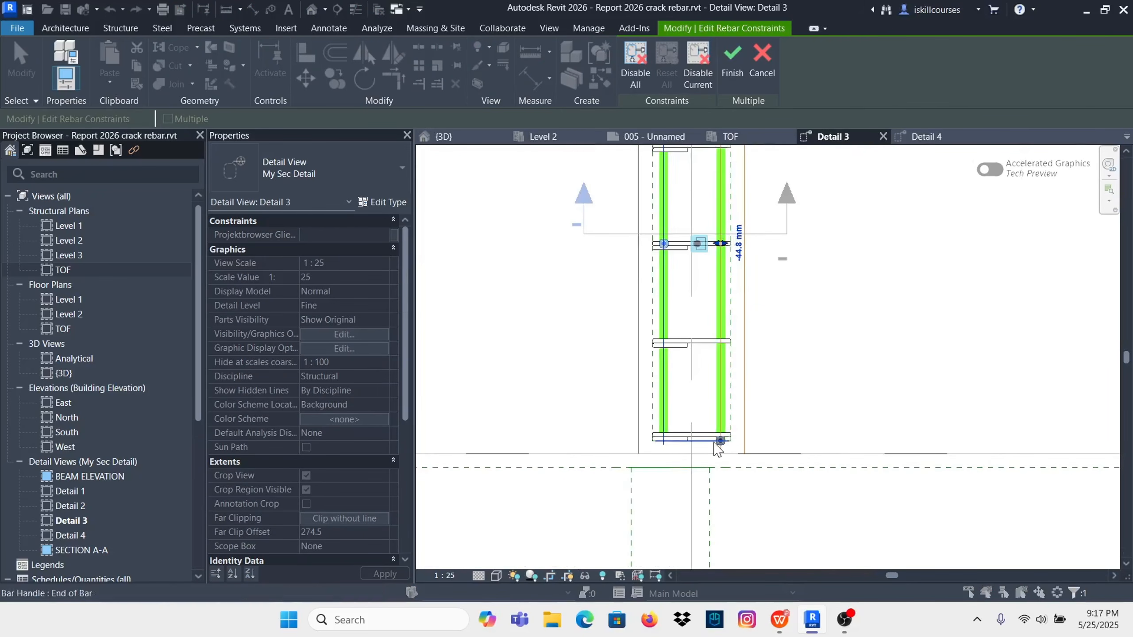
{"action": "scroll", "coordinate": [713, 453], "scroll_direction": "up", "scroll_amount": 3}
{"action": "scroll", "coordinate": [735, 444], "scroll_direction": "up", "scroll_amount": 1}
{"action": "scroll", "coordinate": [735, 445], "scroll_direction": "down", "scroll_amount": 4}
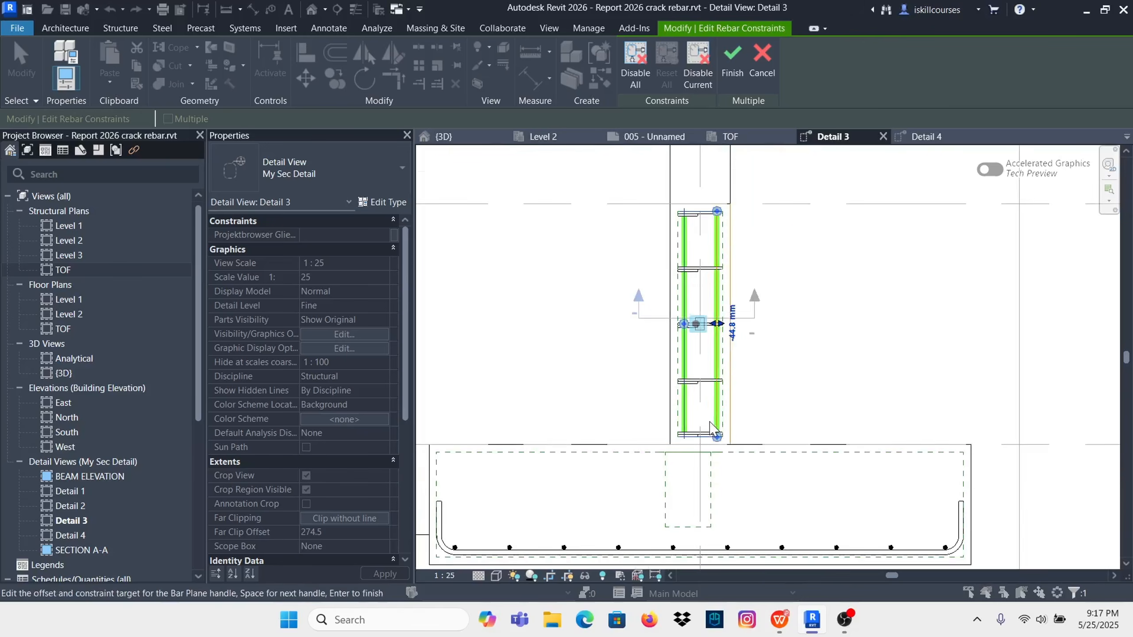
{"action": "scroll", "coordinate": [722, 332], "scroll_direction": "up", "scroll_amount": 2}
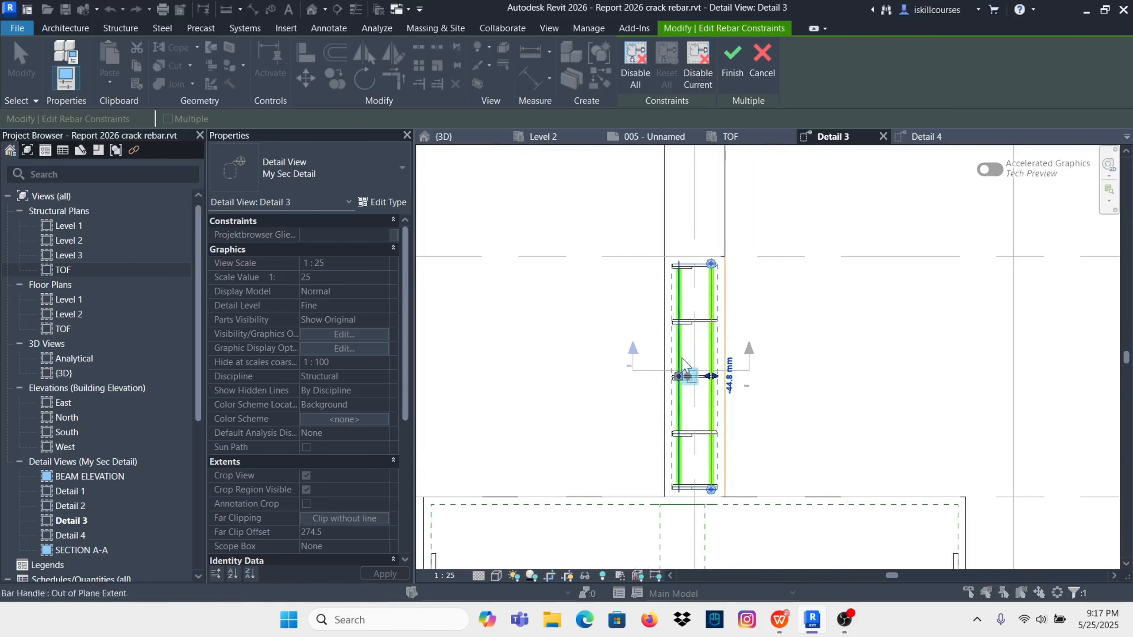
{"action": "scroll", "coordinate": [705, 393], "scroll_direction": "down", "scroll_amount": 2}
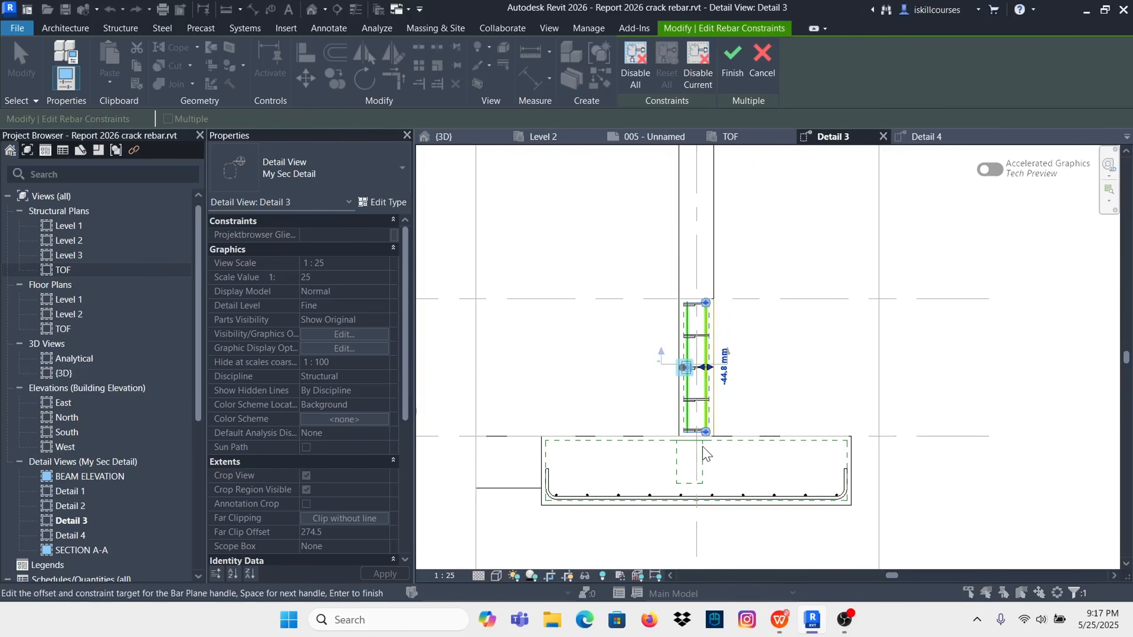
{"action": "left_click", "coordinate": [755, 60]}
{"action": "left_click", "coordinate": [774, 389]}
{"action": "scroll", "coordinate": [743, 337], "scroll_direction": "down", "scroll_amount": 2}
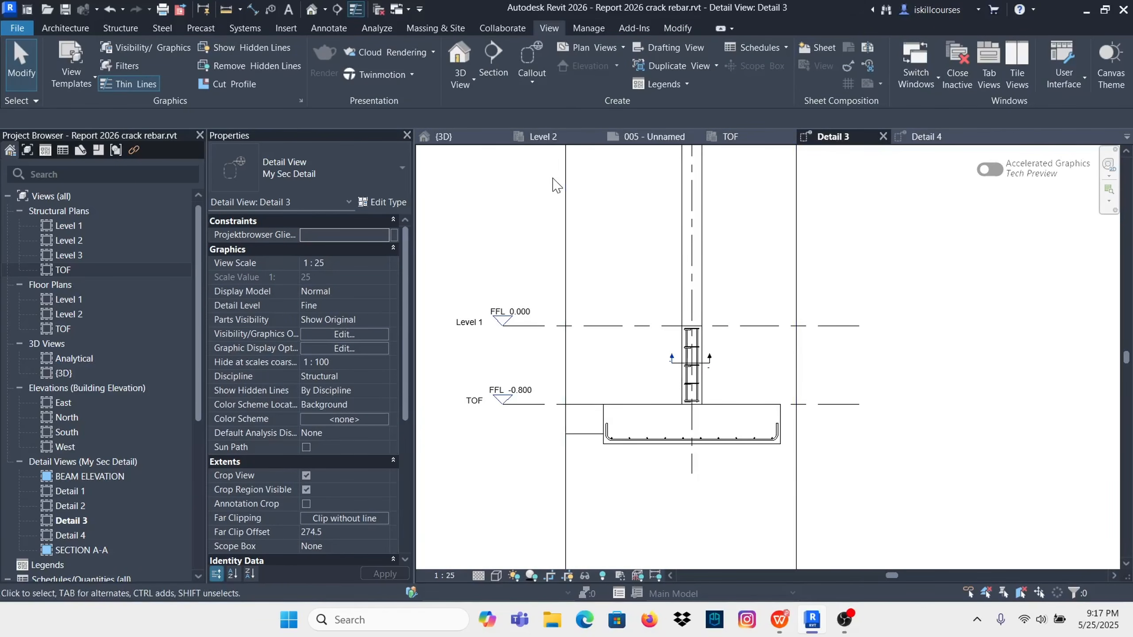
Step: In the TOF plan, cut a horizontal section through the C-3 column and pad foundation, with a far clip offset of about 248 mm
{"action": "left_click", "coordinate": [542, 137]}
{"action": "scroll", "coordinate": [682, 290], "scroll_direction": "down", "scroll_amount": 5}
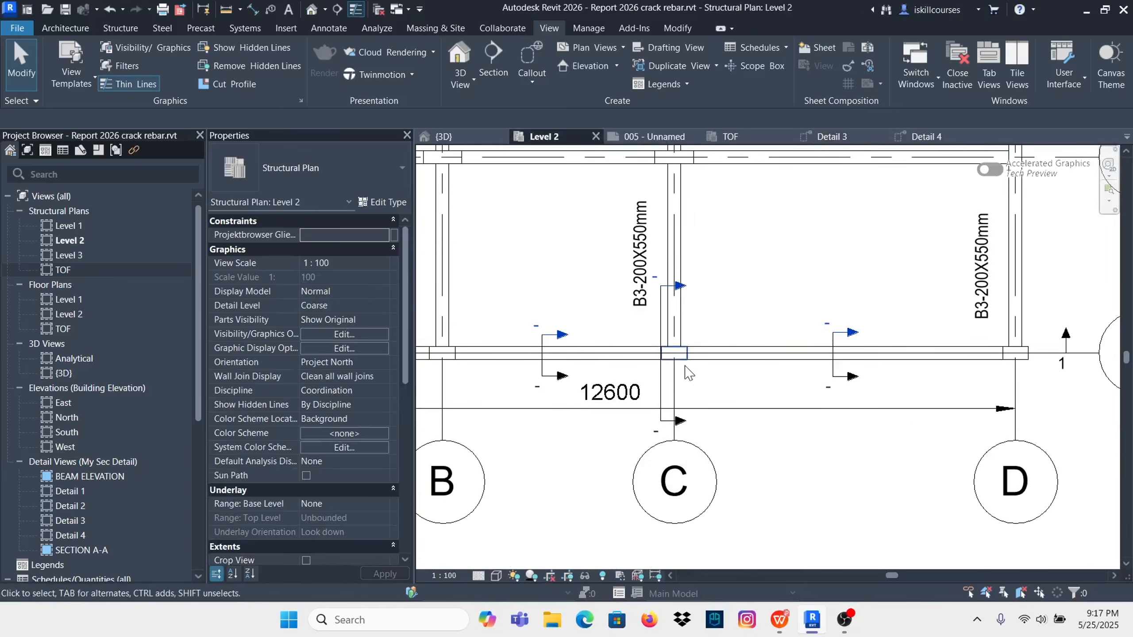
{"action": "scroll", "coordinate": [680, 307], "scroll_direction": "up", "scroll_amount": 5}
{"action": "scroll", "coordinate": [707, 422], "scroll_direction": "down", "scroll_amount": 5}
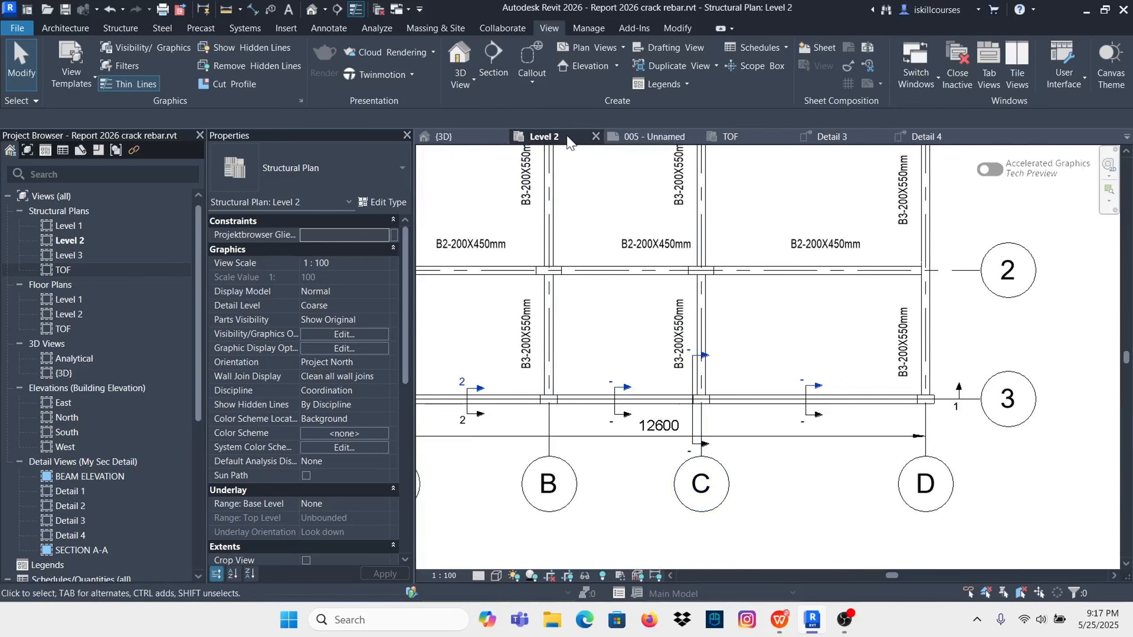
{"action": "left_click", "coordinate": [730, 137]}
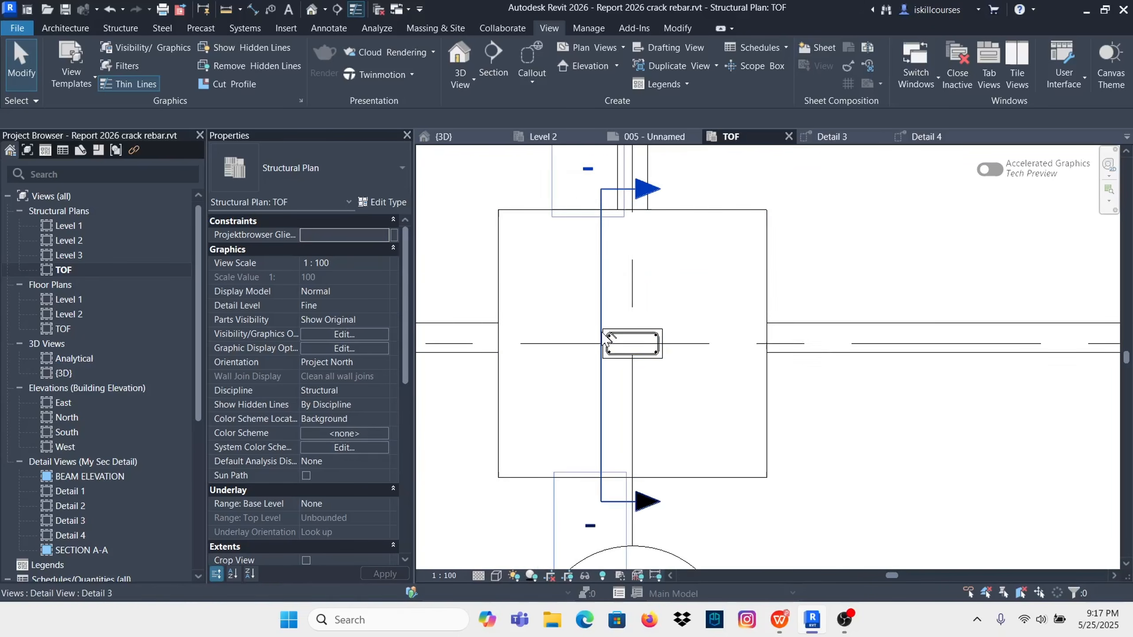
{"action": "scroll", "coordinate": [608, 346], "scroll_direction": "up", "scroll_amount": 2}
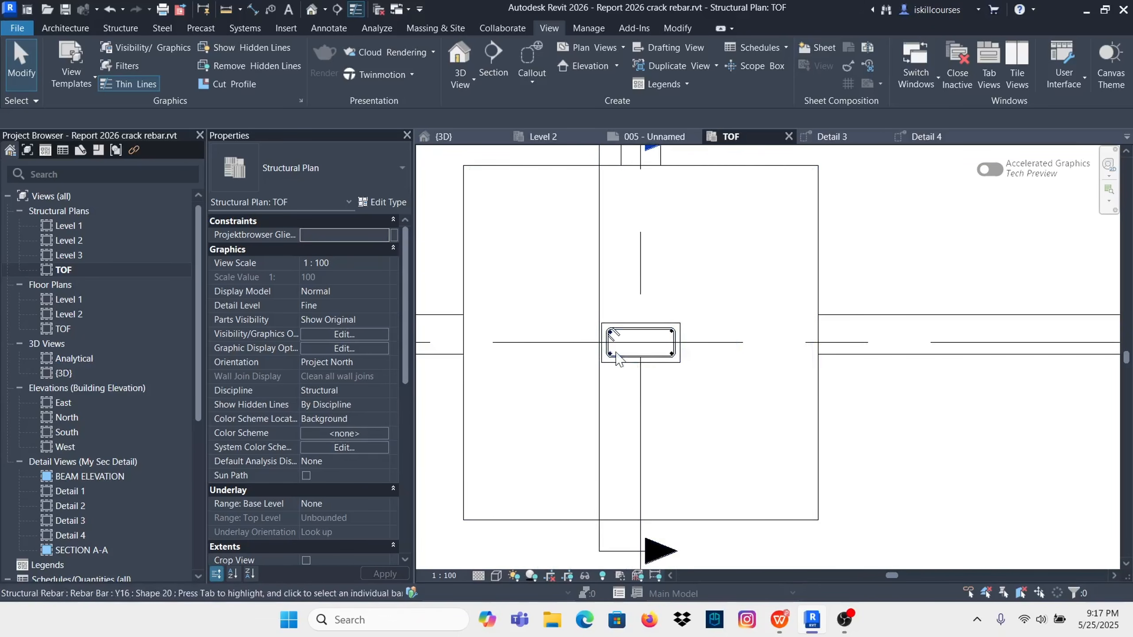
{"action": "scroll", "coordinate": [660, 352], "scroll_direction": "down", "scroll_amount": 2}
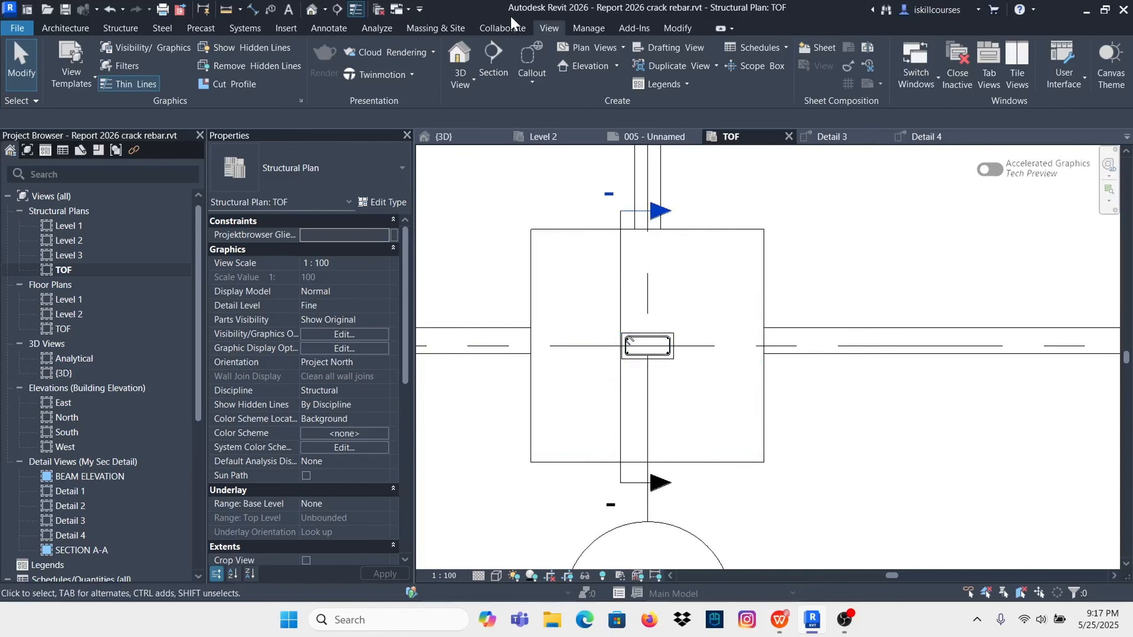
{"action": "left_click", "coordinate": [507, 70]}
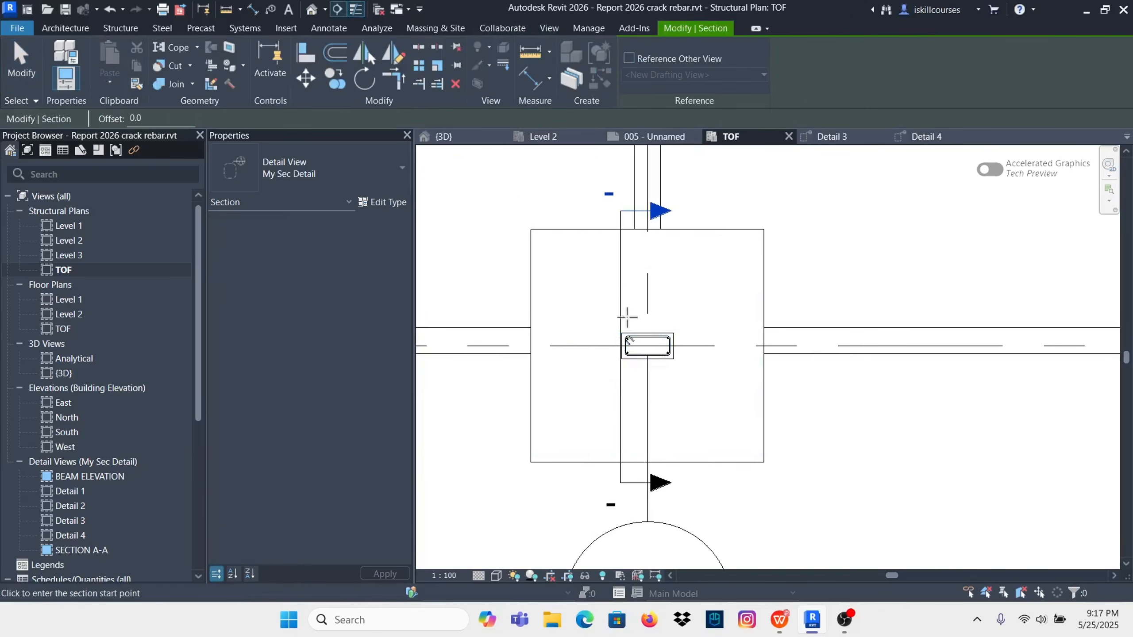
{"action": "left_click", "coordinate": [520, 346]}
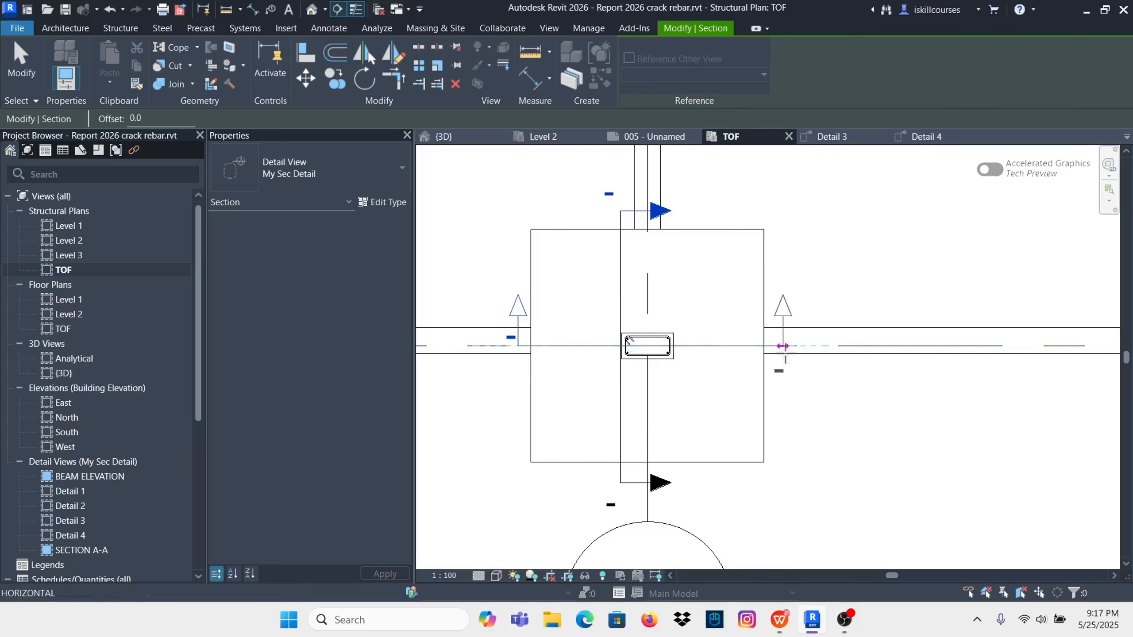
{"action": "left_click", "coordinate": [815, 346]}
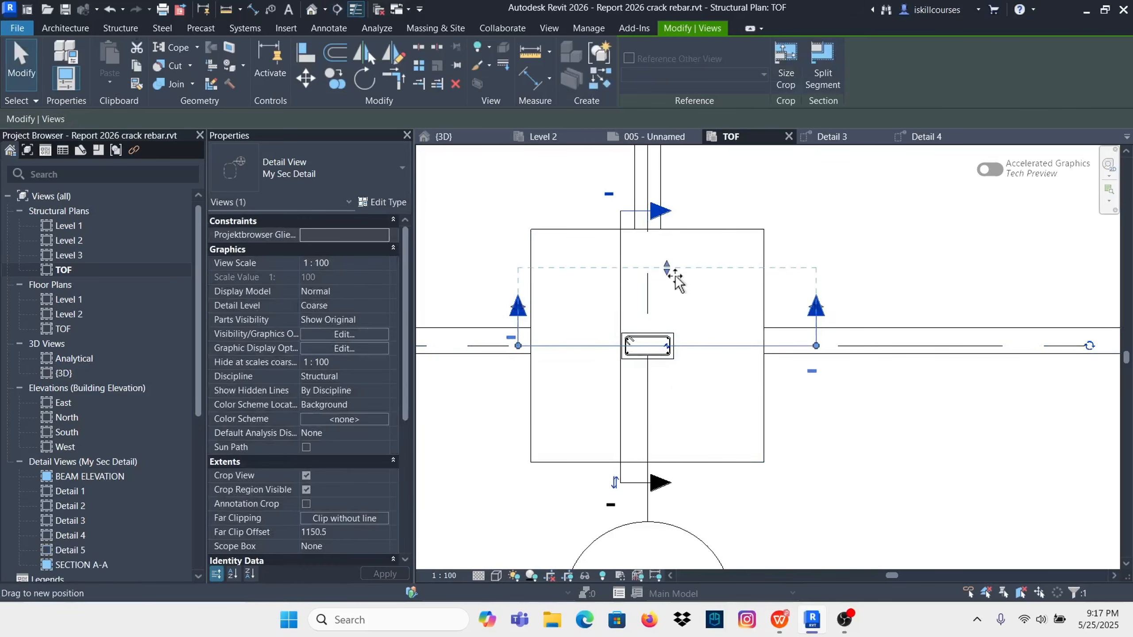
{"action": "left_click_drag", "start_coordinate": [674, 275], "coordinate": [677, 322]}
{"action": "left_click", "coordinate": [819, 230]}
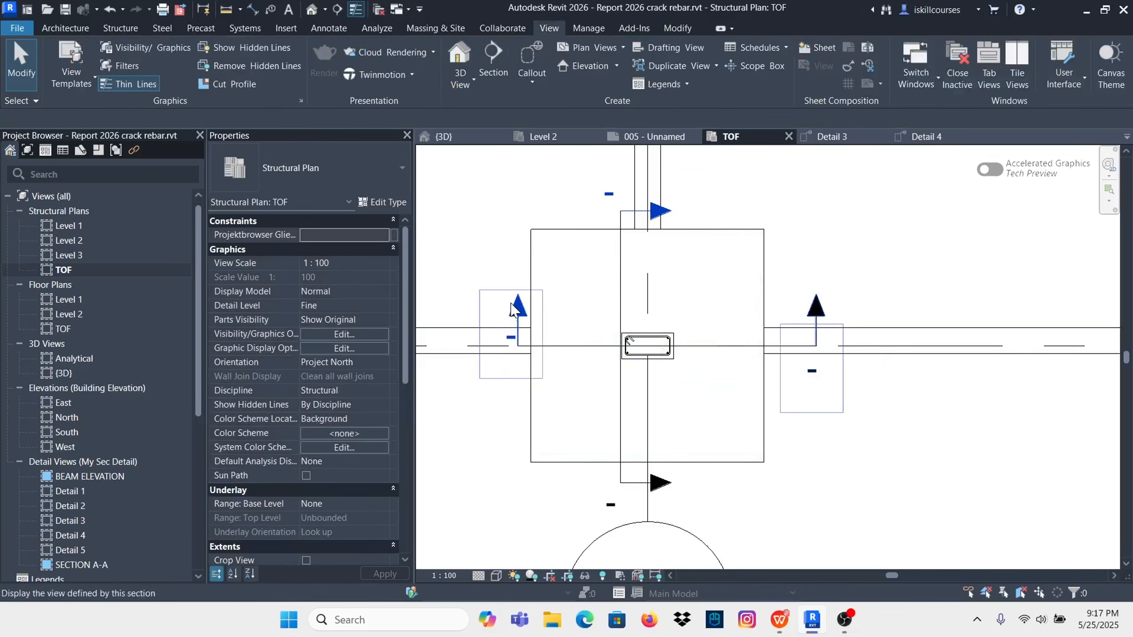
Step: Open the new Detail 5 section and raise the top of its crop region above the column links
{"action": "double_click", "coordinate": [513, 311]}
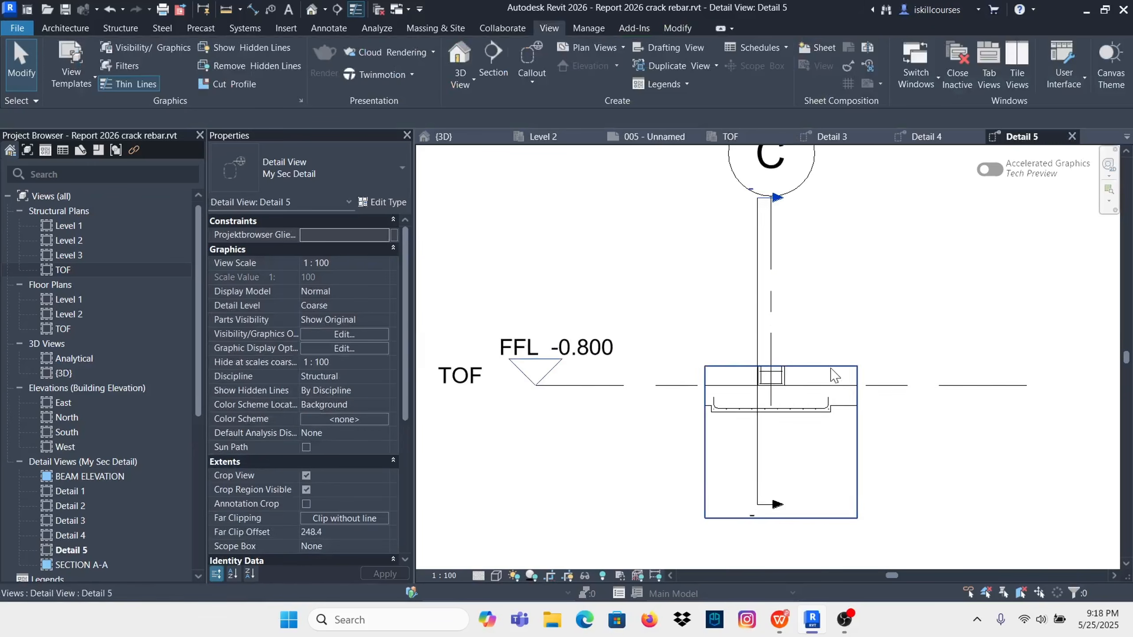
{"action": "scroll", "coordinate": [798, 374], "scroll_direction": "up", "scroll_amount": 3}
{"action": "left_click", "coordinate": [768, 357]}
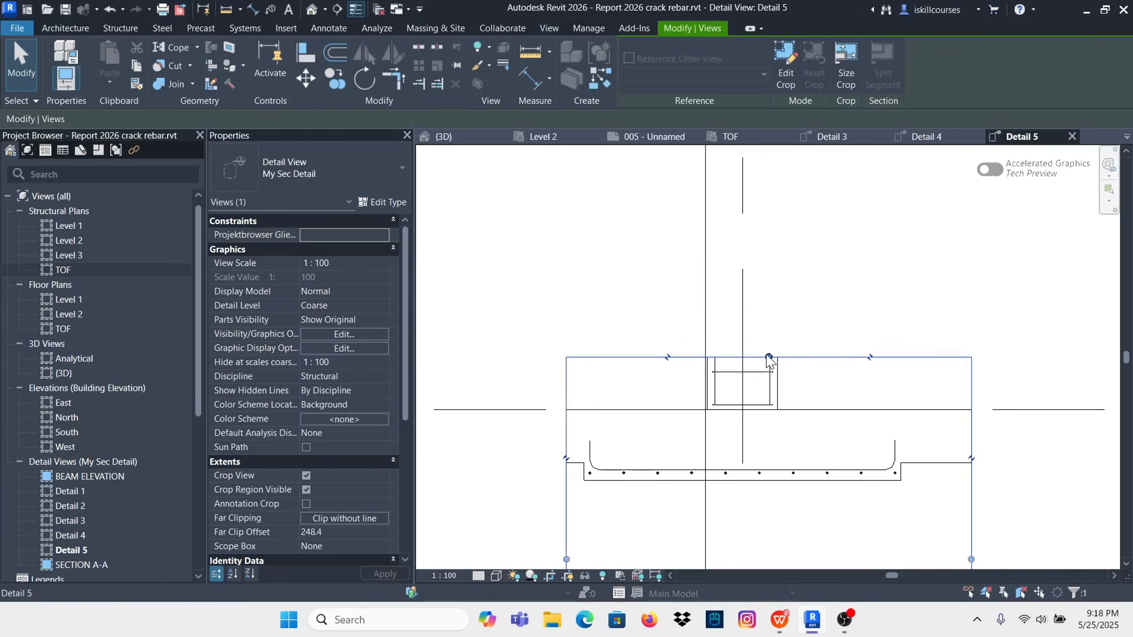
{"action": "left_click_drag", "start_coordinate": [768, 356], "coordinate": [749, 203]}
{"action": "scroll", "coordinate": [760, 351], "scroll_direction": "up", "scroll_amount": 4}
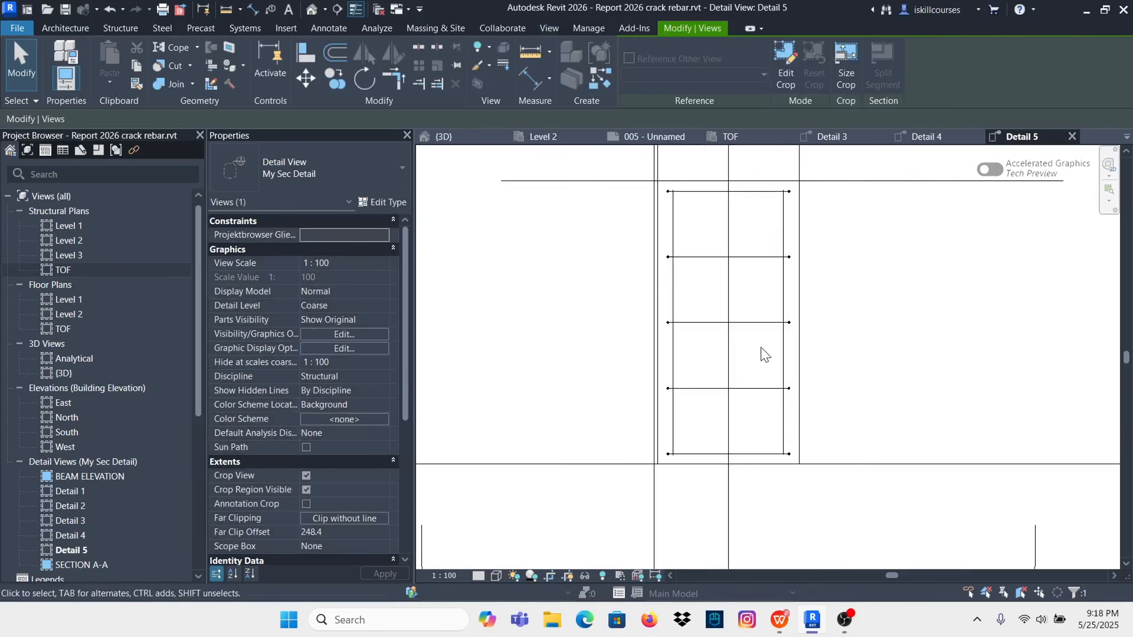
Step: Extend the Detail 5 crop region further up the column and set the view's detail level to Fine
{"action": "left_click", "coordinate": [787, 367]}
{"action": "scroll", "coordinate": [738, 405], "scroll_direction": "down", "scroll_amount": 3}
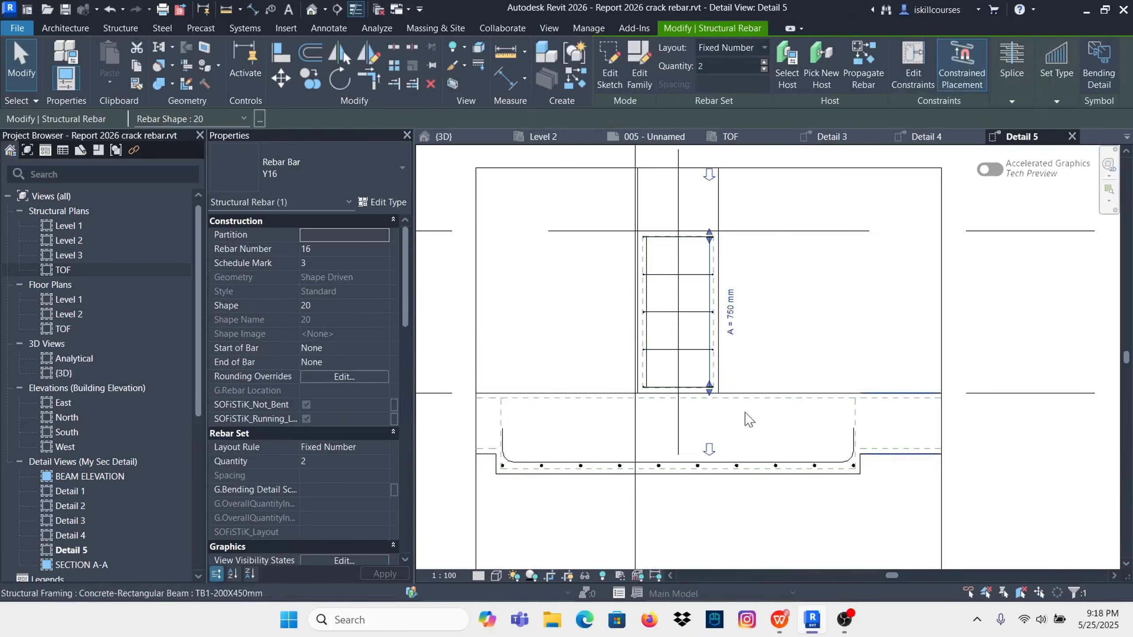
{"action": "scroll", "coordinate": [719, 448], "scroll_direction": "down", "scroll_amount": 2}
{"action": "left_click", "coordinate": [754, 286]}
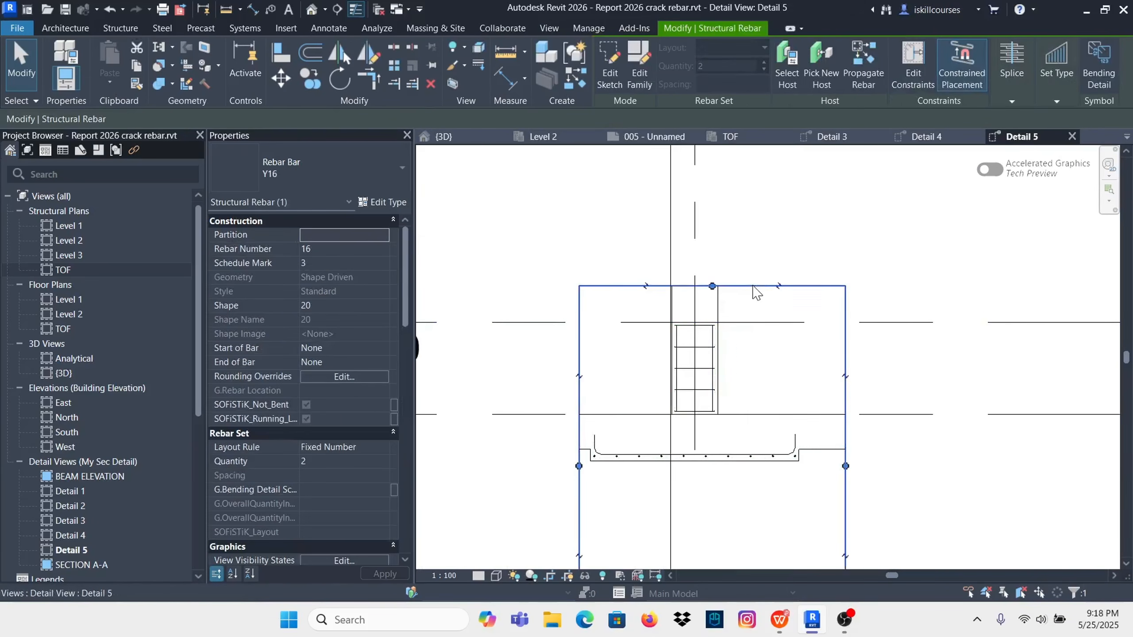
{"action": "left_click_drag", "start_coordinate": [712, 285], "coordinate": [709, 179]}
{"action": "scroll", "coordinate": [726, 385], "scroll_direction": "up", "scroll_amount": 4}
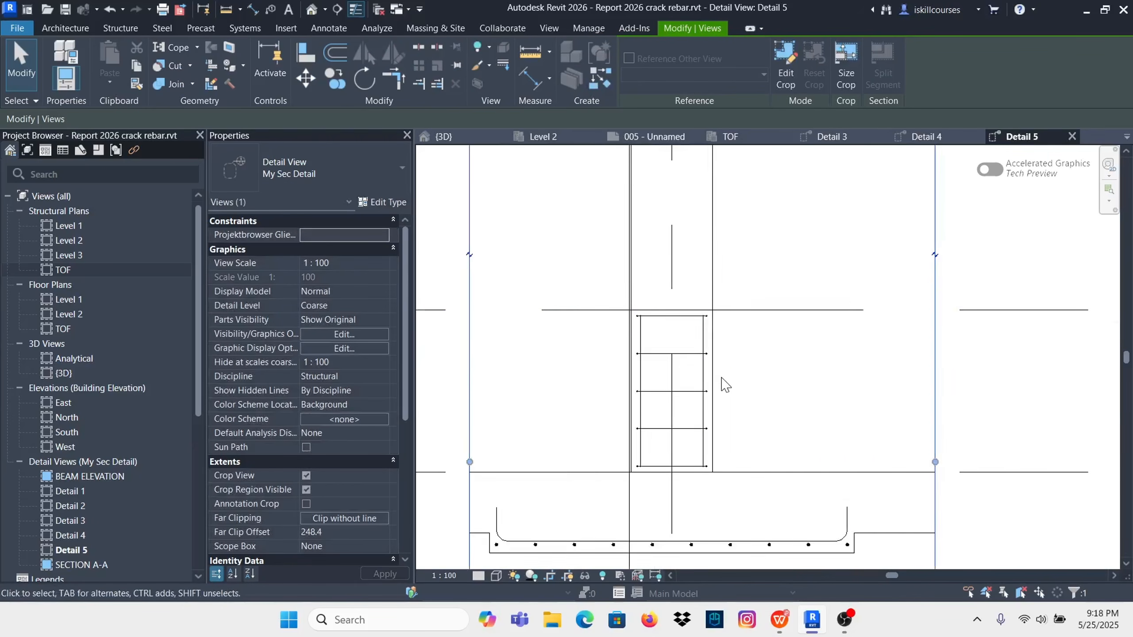
{"action": "left_click", "coordinate": [477, 576]}
{"action": "left_click", "coordinate": [490, 561]}
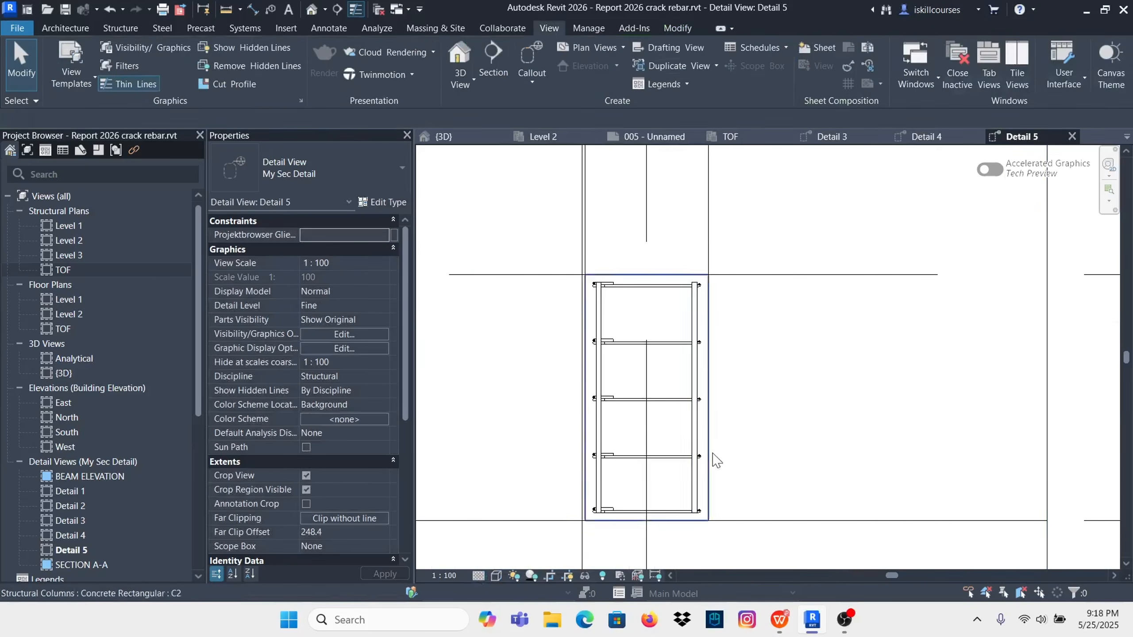
Step: Constrain the lower end of the column's right-hand Y16 vertical bars to the foundation's bottom Y16 bar in Detail 5
{"action": "left_click", "coordinate": [693, 379]}
{"action": "scroll", "coordinate": [687, 357], "scroll_direction": "down", "scroll_amount": 2}
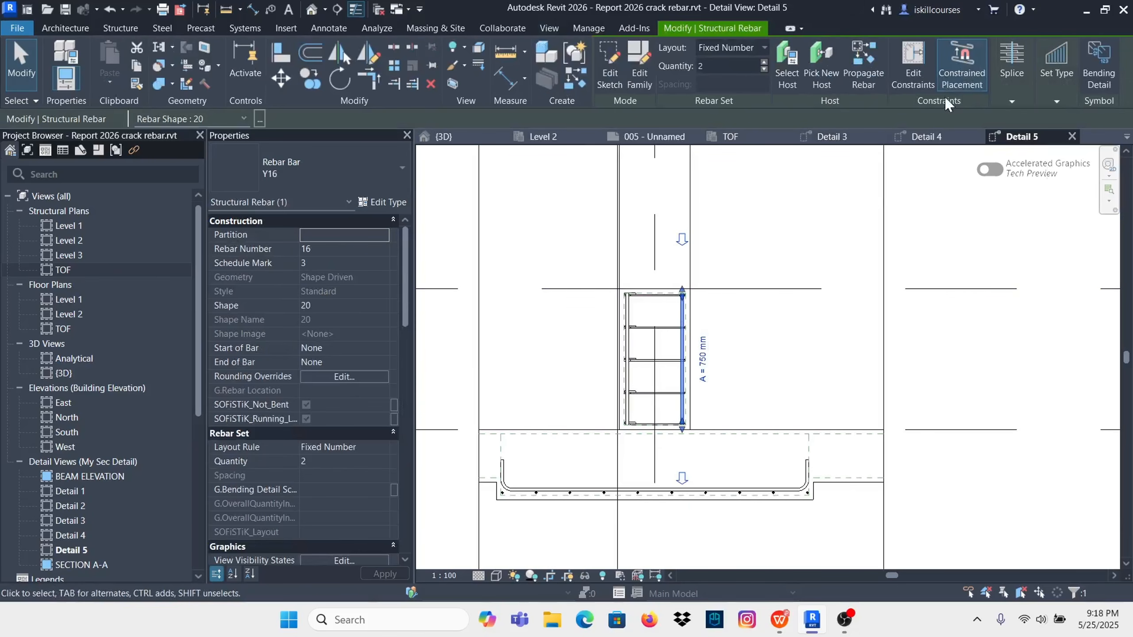
{"action": "left_click", "coordinate": [912, 66]}
{"action": "scroll", "coordinate": [685, 463], "scroll_direction": "up", "scroll_amount": 5}
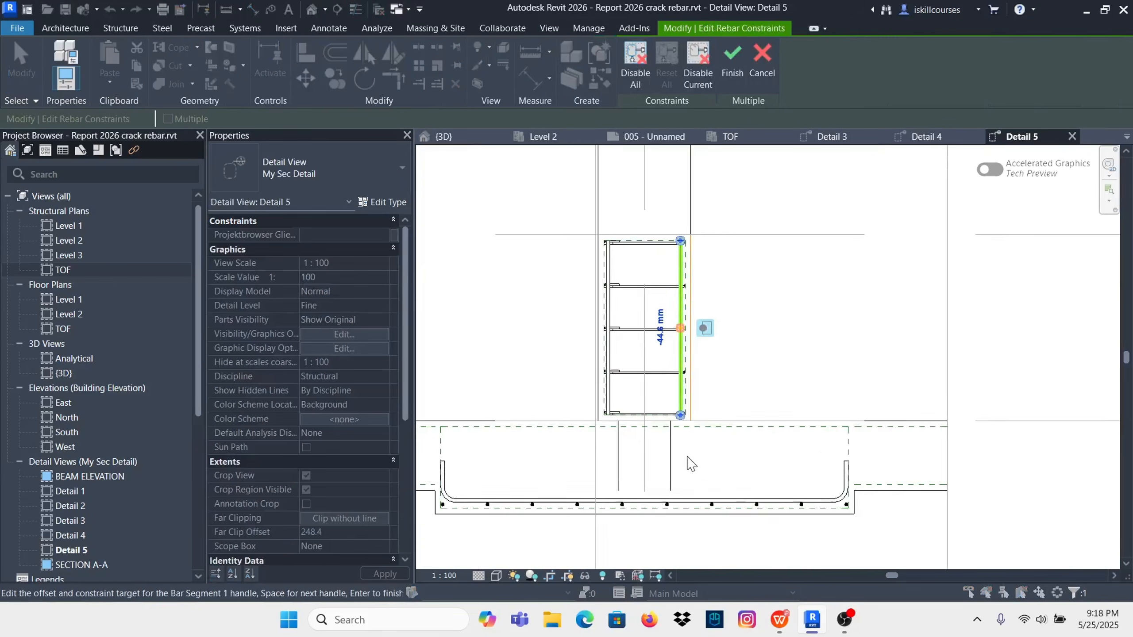
{"action": "scroll", "coordinate": [680, 393], "scroll_direction": "up", "scroll_amount": 4}
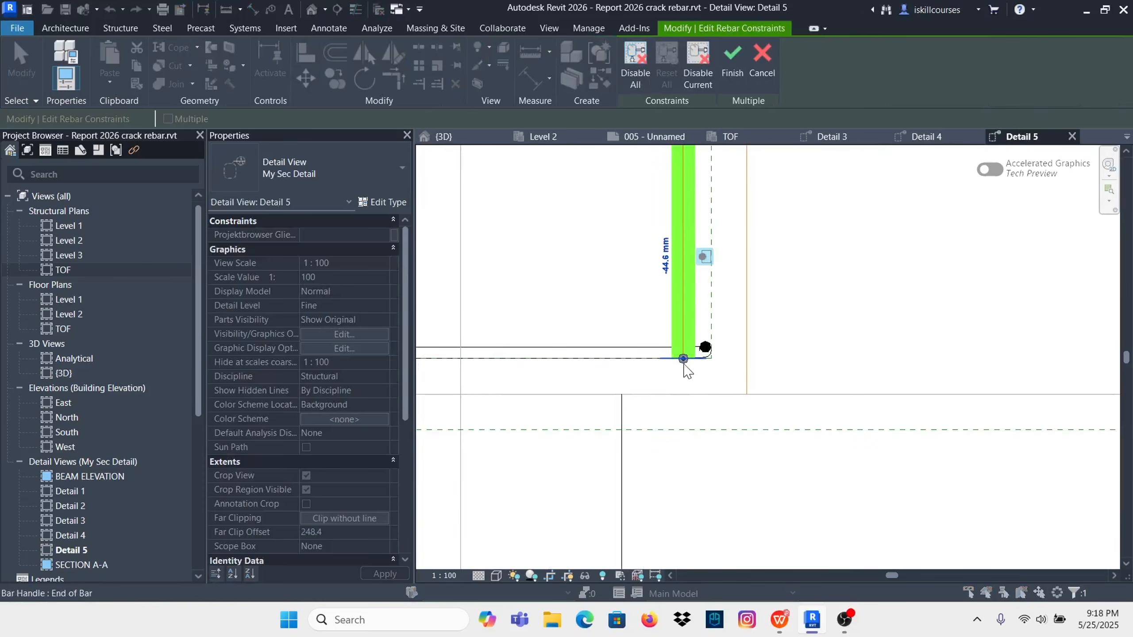
{"action": "scroll", "coordinate": [687, 372], "scroll_direction": "down", "scroll_amount": 5}
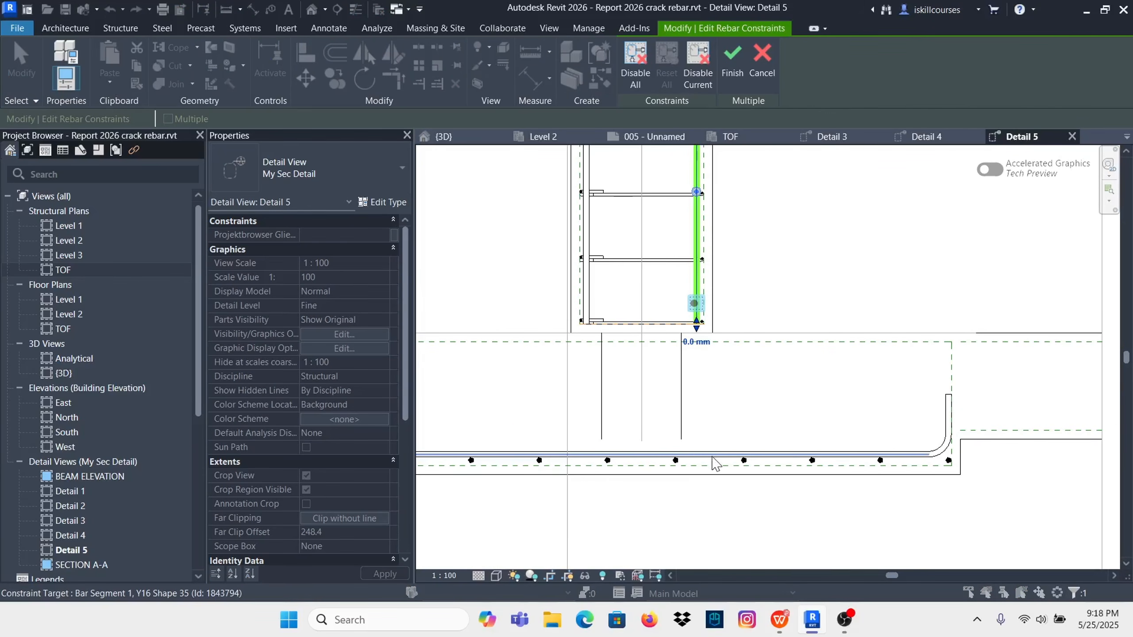
{"action": "left_click", "coordinate": [712, 460]}
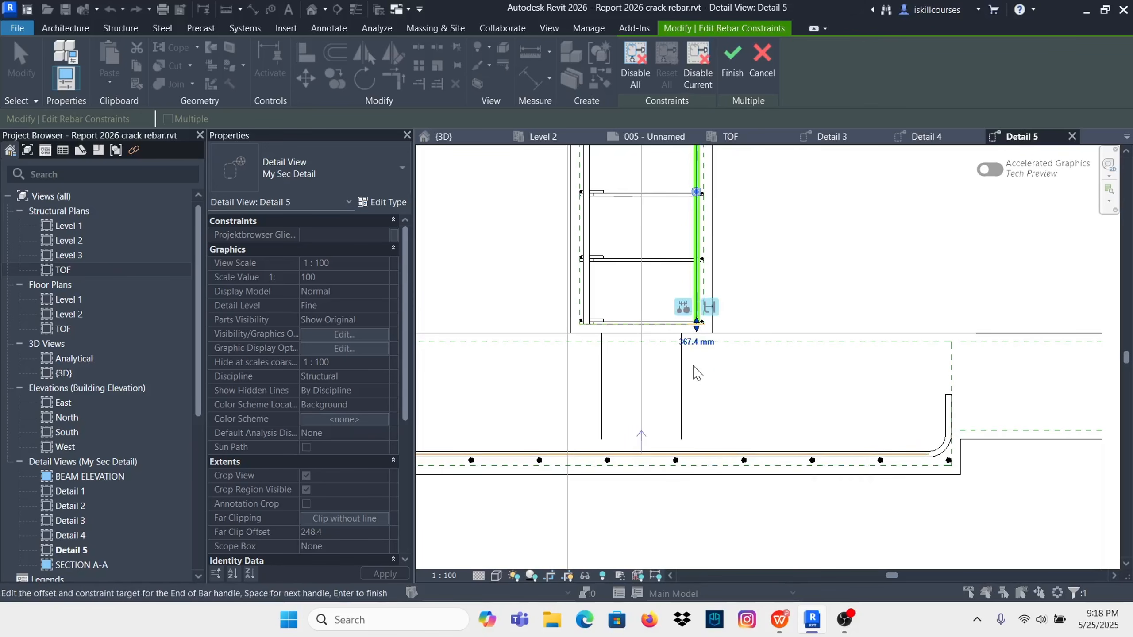
Step: Set the lower end's constraint offset from the bottom bar to 8 mm and finish editing the rebar constraints
{"action": "left_click", "coordinate": [696, 341]}
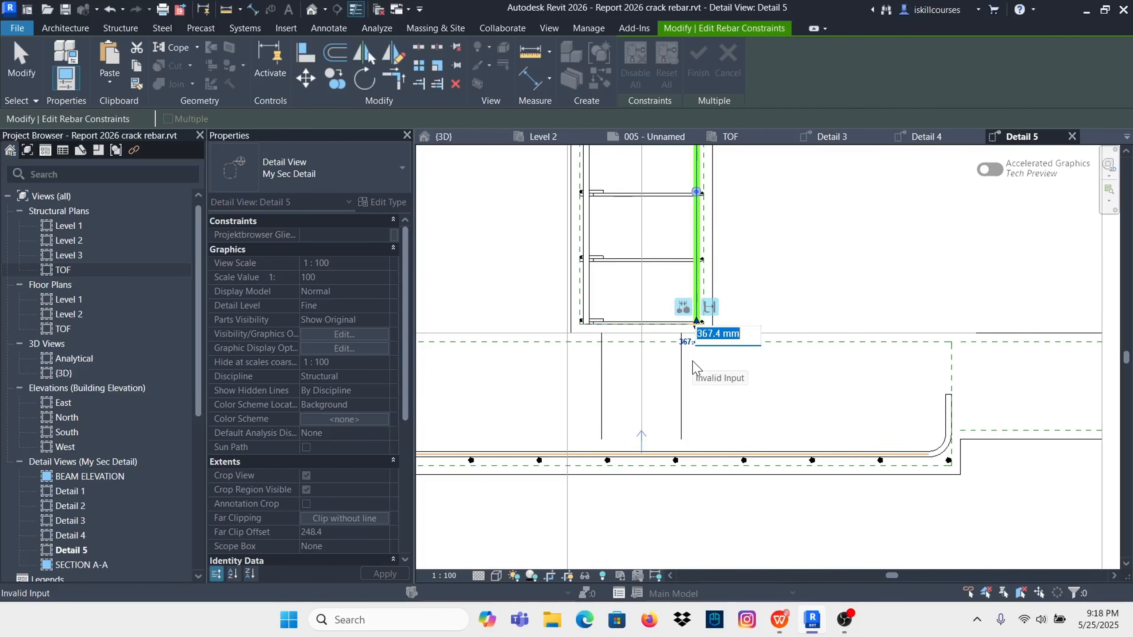
{"action": "type", "text": "8"}
{"action": "key", "text": "Return"}
{"action": "scroll", "coordinate": [689, 457], "scroll_direction": "up", "scroll_amount": 5}
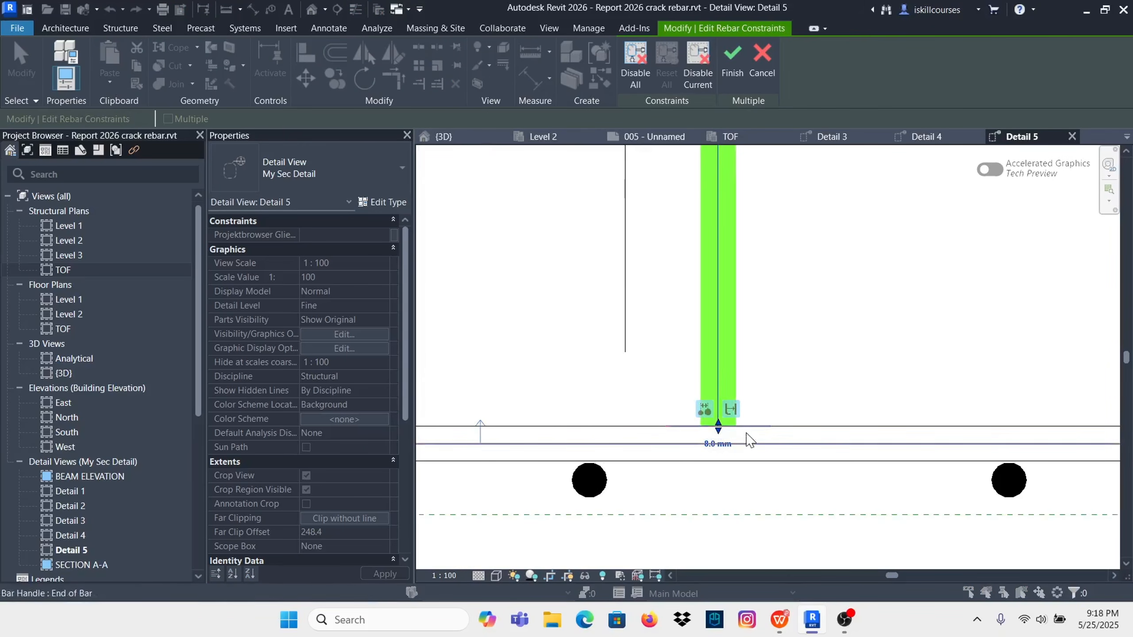
{"action": "scroll", "coordinate": [719, 432], "scroll_direction": "down", "scroll_amount": 5}
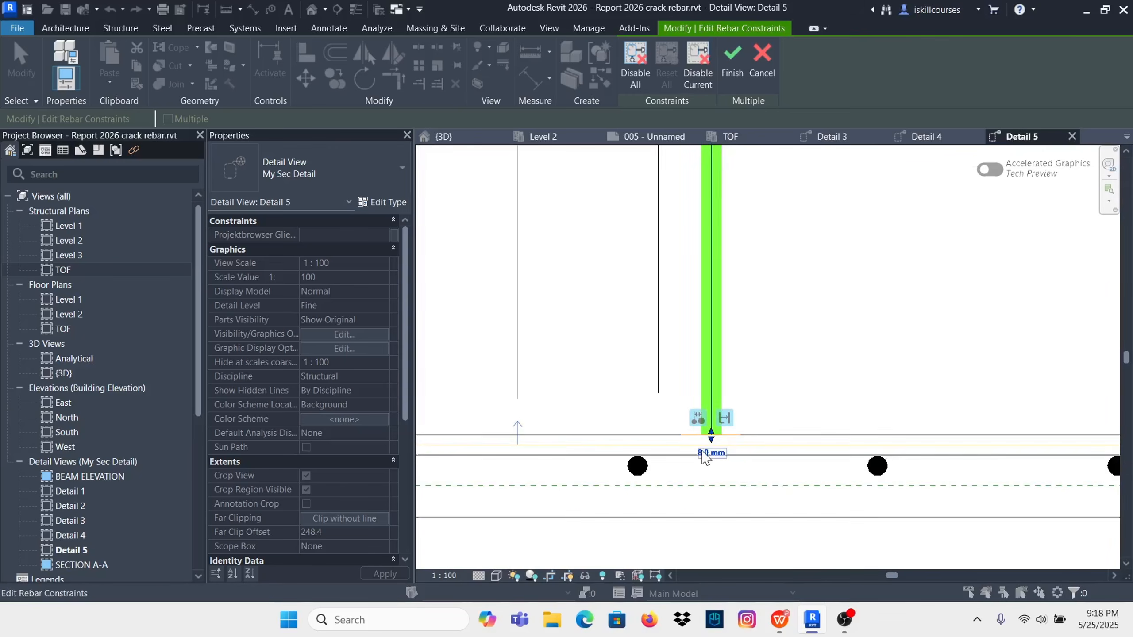
{"action": "left_click", "coordinate": [727, 55]}
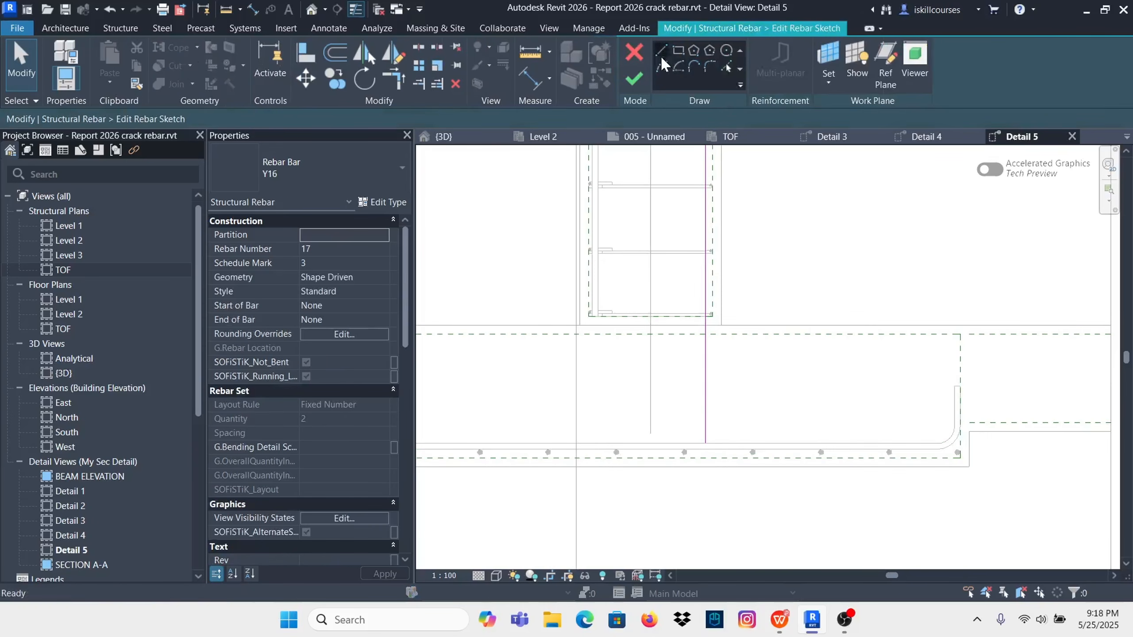
Step: Add a 450 mm horizontal leg pointing outward to the right from the bar's lower end in its sketch, and finish the sketch
{"action": "left_click", "coordinate": [662, 57]}
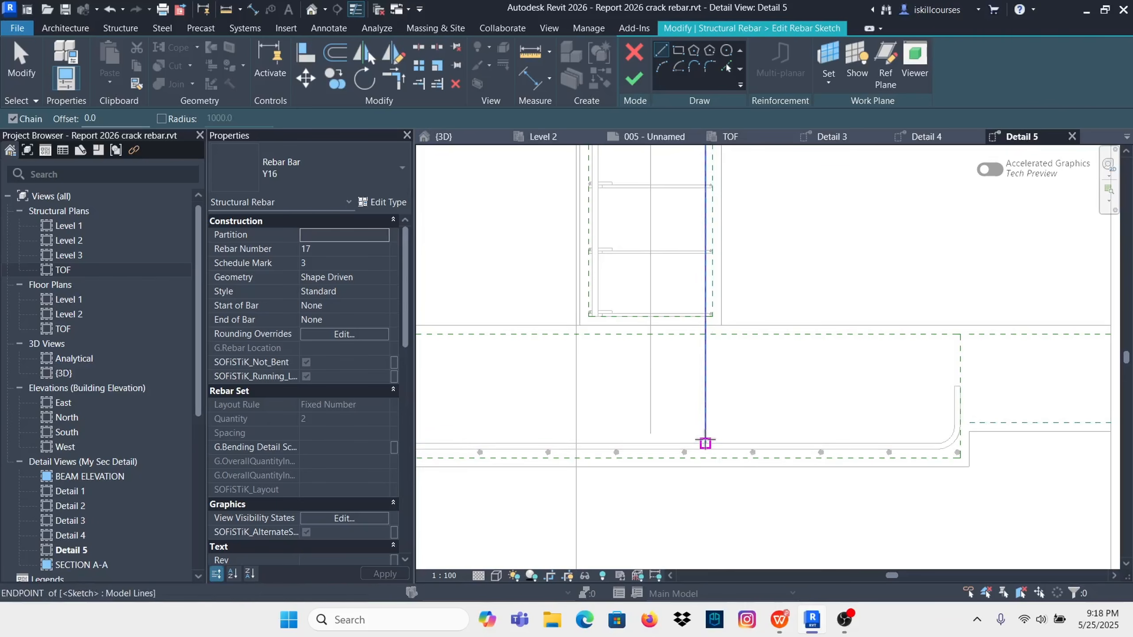
{"action": "left_click", "coordinate": [705, 443]}
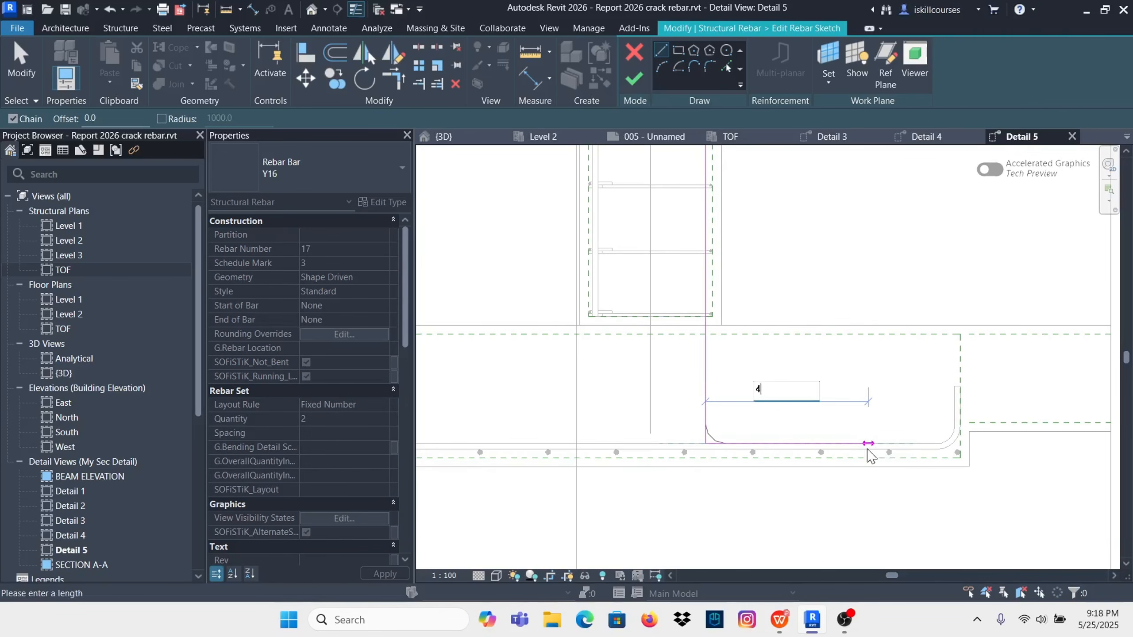
{"action": "type", "text": "450"}
{"action": "key", "text": "Return"}
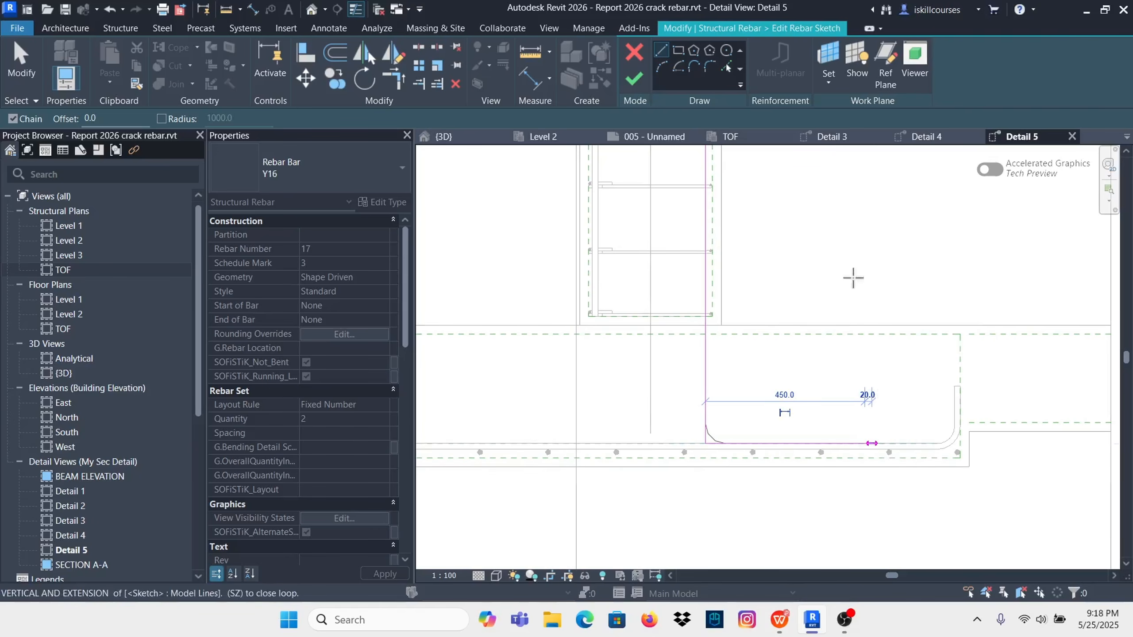
{"action": "right_click", "coordinate": [841, 245]}
{"action": "left_click", "coordinate": [857, 250]}
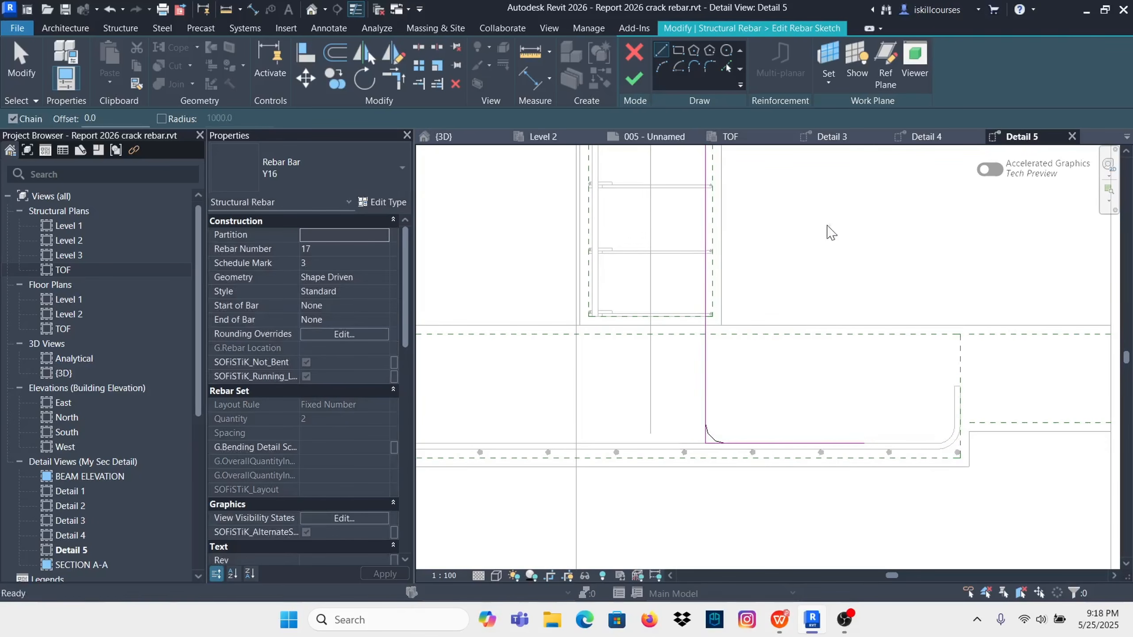
{"action": "left_click", "coordinate": [634, 86]}
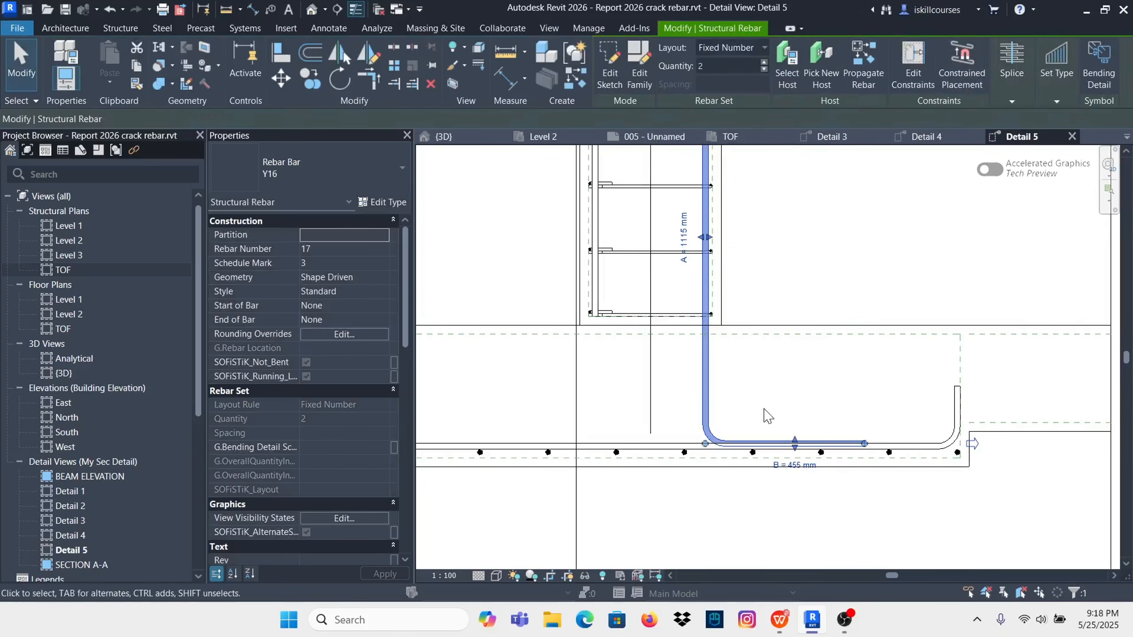
Step: Raise the horizontal leg of the L-shaped Y16 bar so that it rests on top of the foundation's bottom bars
{"action": "scroll", "coordinate": [758, 415], "scroll_direction": "down", "scroll_amount": 2}
{"action": "left_click", "coordinate": [808, 286]}
{"action": "scroll", "coordinate": [758, 444], "scroll_direction": "up", "scroll_amount": 5}
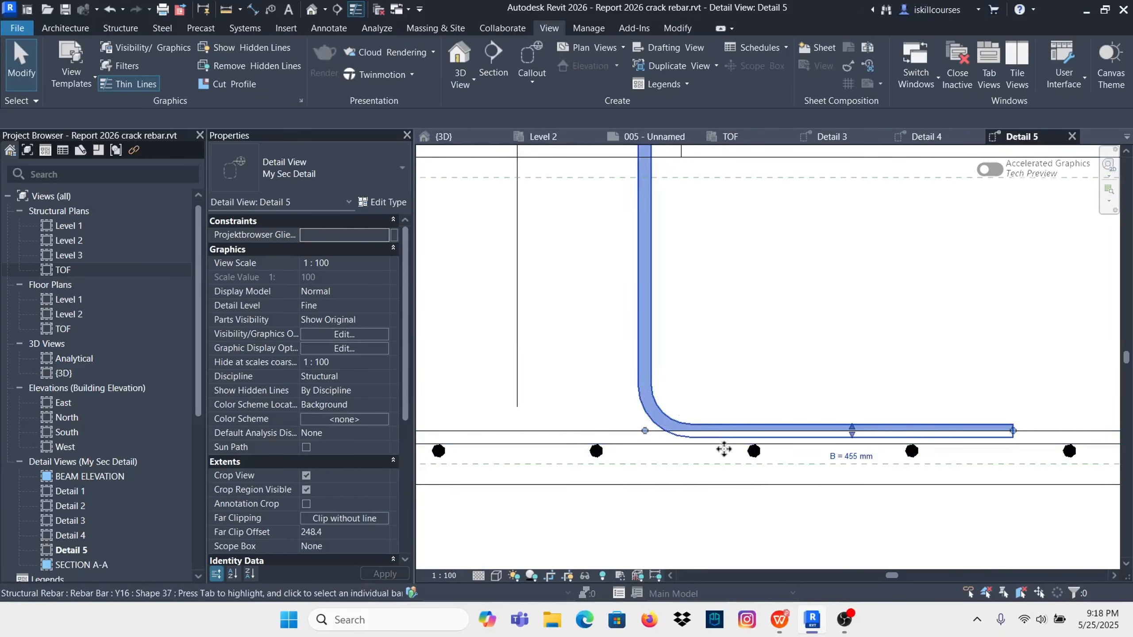
{"action": "left_click", "coordinate": [757, 459]}
{"action": "left_click_drag", "start_coordinate": [852, 430], "coordinate": [850, 420]}
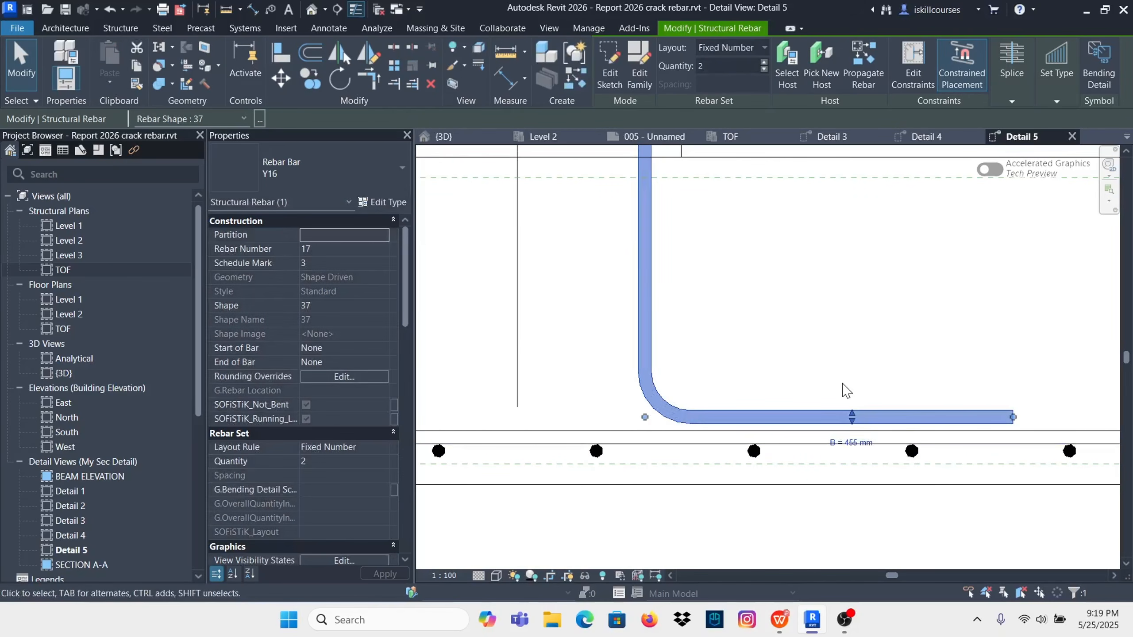
{"action": "key", "text": "Escape"}
Step: Delete the straight Y16 vertical bars on the left side of the column
{"action": "scroll", "coordinate": [812, 415], "scroll_direction": "down", "scroll_amount": 2}
{"action": "scroll", "coordinate": [812, 415], "scroll_direction": "down", "scroll_amount": 3}
{"action": "scroll", "coordinate": [753, 267], "scroll_direction": "up", "scroll_amount": 5}
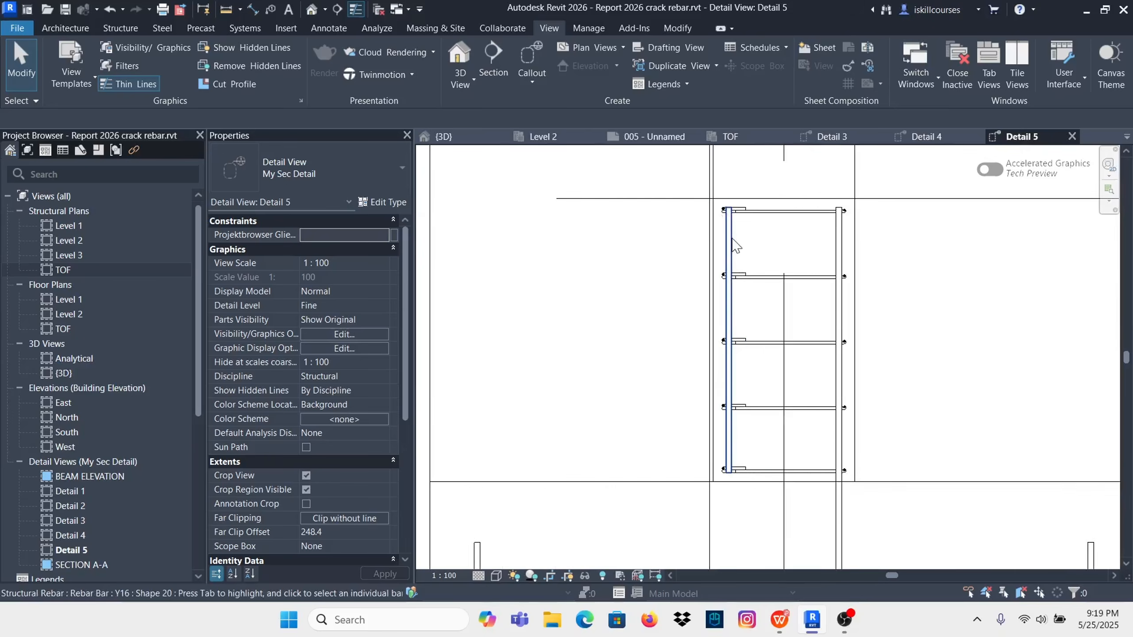
{"action": "key", "text": "Delete"}
Step: Edit the L-shaped bar's constraints and set its top end's offset from the column's top face to 0 mm
{"action": "scroll", "coordinate": [743, 276], "scroll_direction": "down", "scroll_amount": 2}
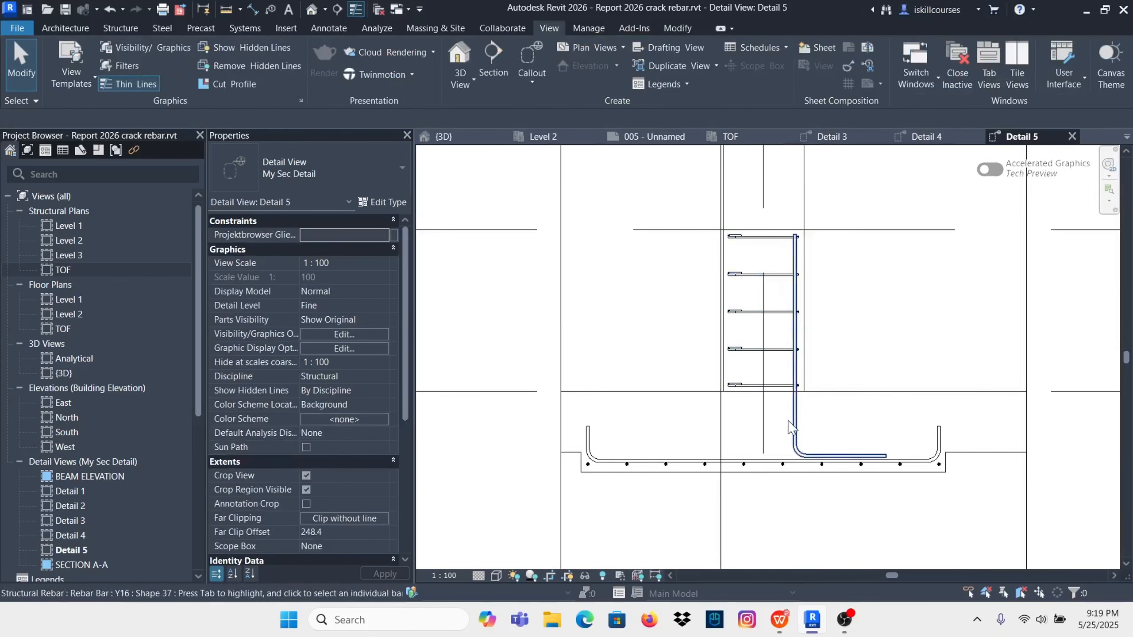
{"action": "scroll", "coordinate": [792, 402], "scroll_direction": "down", "scroll_amount": 2}
{"action": "scroll", "coordinate": [808, 264], "scroll_direction": "up", "scroll_amount": 2}
{"action": "scroll", "coordinate": [785, 368], "scroll_direction": "down", "scroll_amount": 2}
{"action": "scroll", "coordinate": [776, 385], "scroll_direction": "up", "scroll_amount": 3}
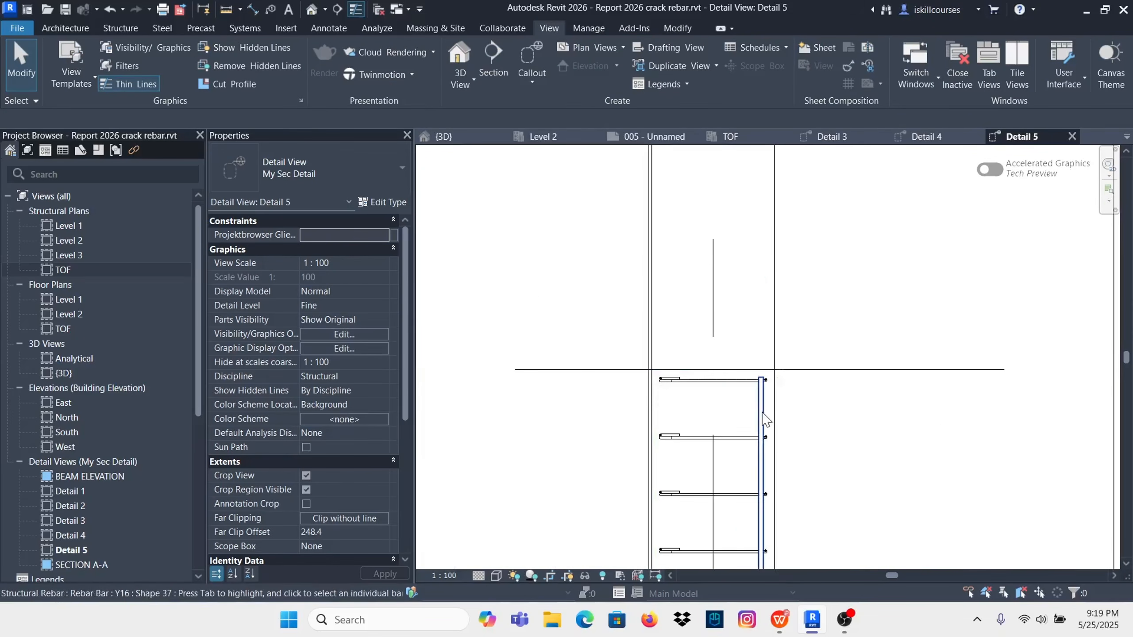
{"action": "left_click", "coordinate": [761, 384]}
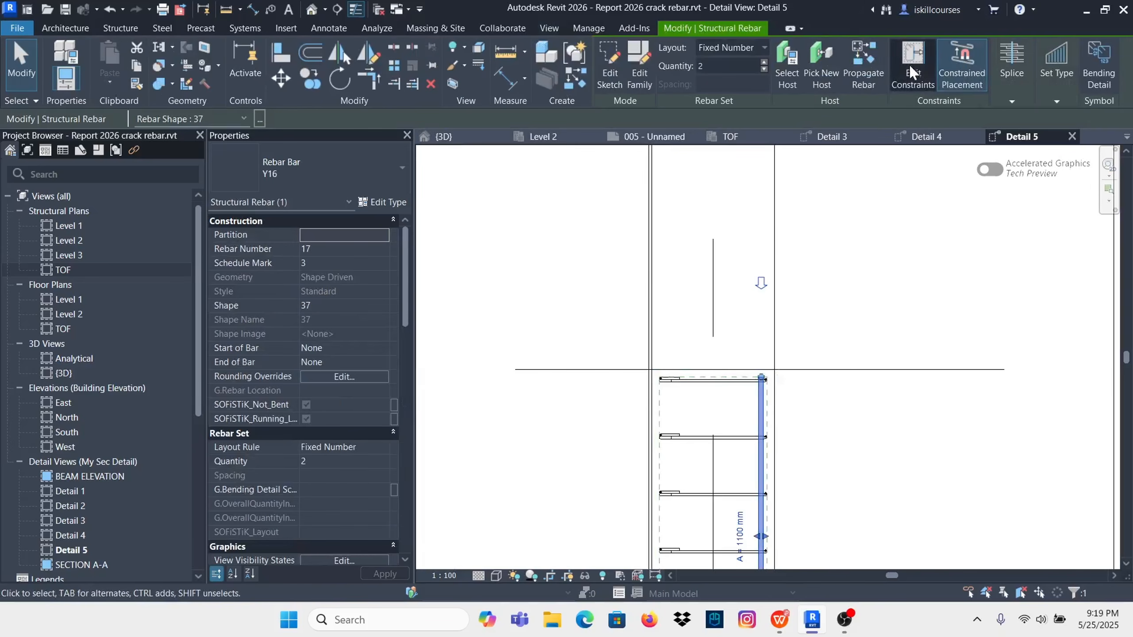
{"action": "left_click", "coordinate": [912, 66]}
{"action": "scroll", "coordinate": [763, 392], "scroll_direction": "up", "scroll_amount": 5}
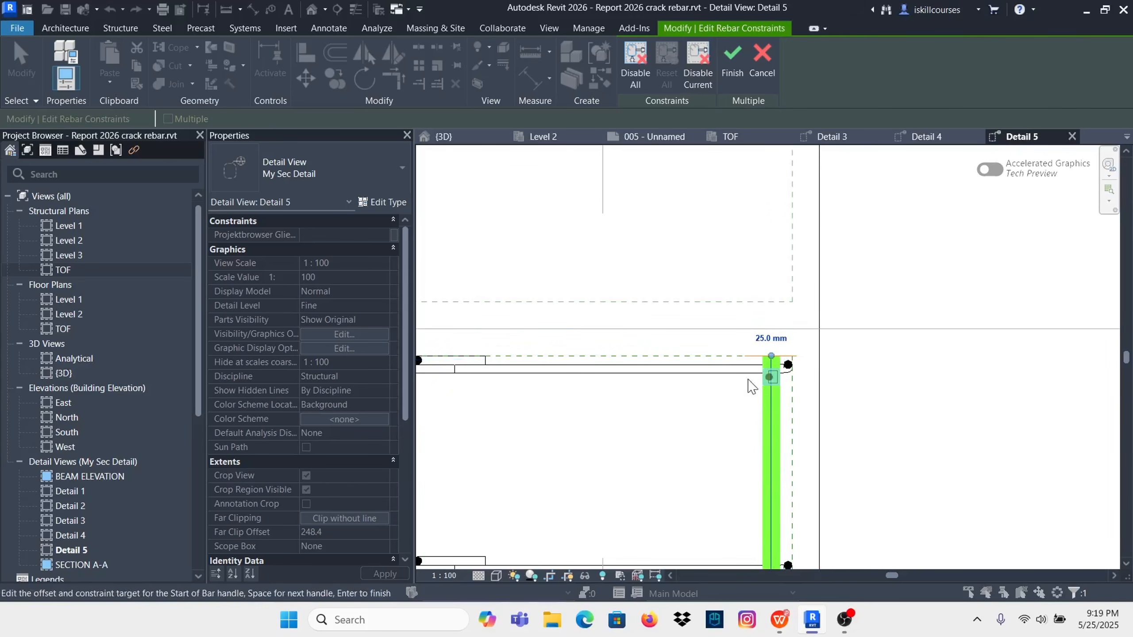
{"action": "scroll", "coordinate": [817, 357], "scroll_direction": "down", "scroll_amount": 4}
{"action": "scroll", "coordinate": [799, 357], "scroll_direction": "up", "scroll_amount": 2}
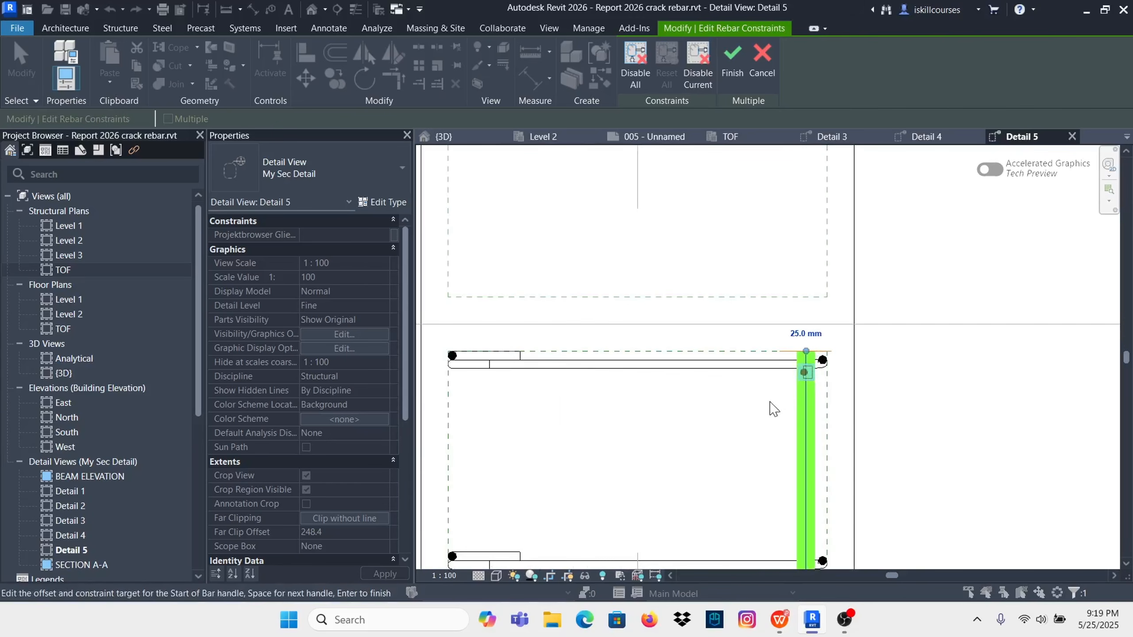
{"action": "scroll", "coordinate": [801, 357], "scroll_direction": "up", "scroll_amount": 2}
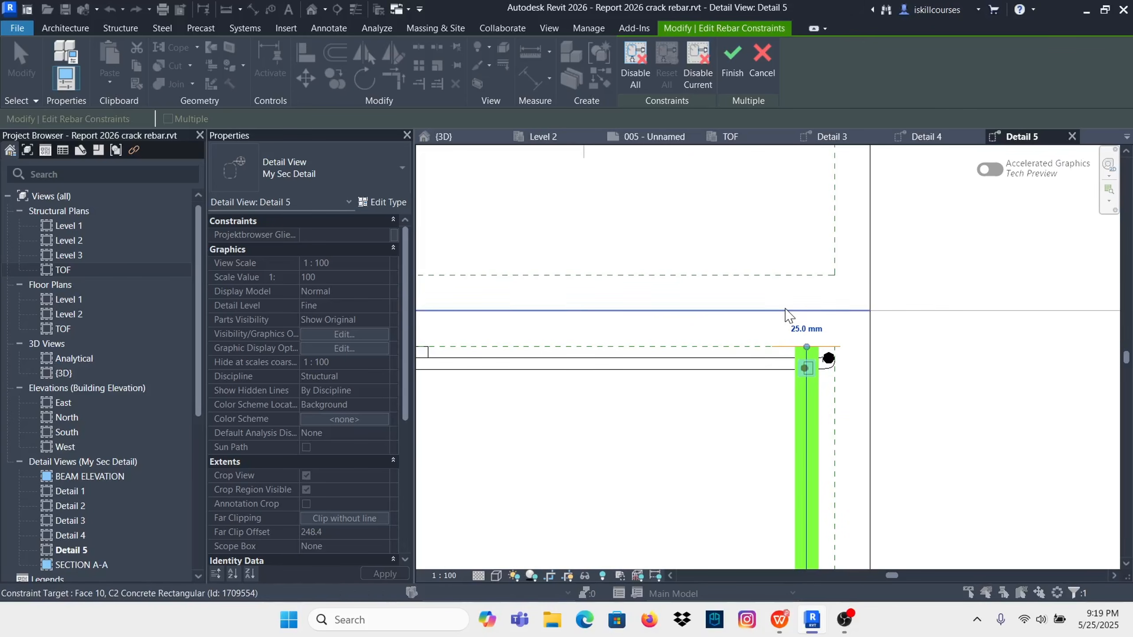
{"action": "scroll", "coordinate": [777, 339], "scroll_direction": "down", "scroll_amount": 4}
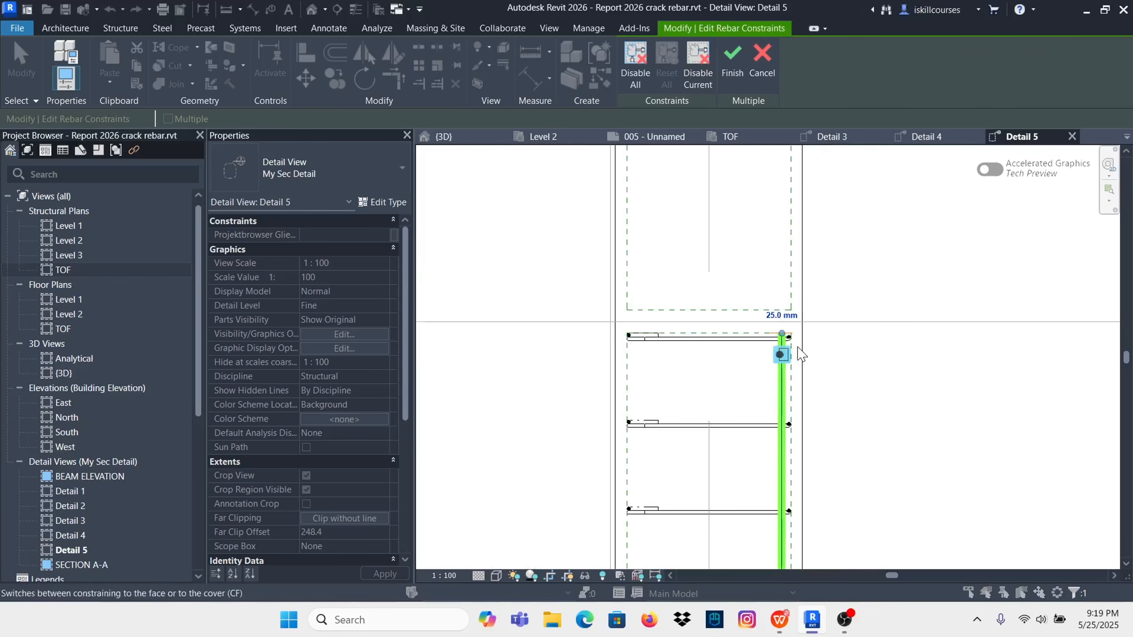
{"action": "scroll", "coordinate": [780, 342], "scroll_direction": "up", "scroll_amount": 2}
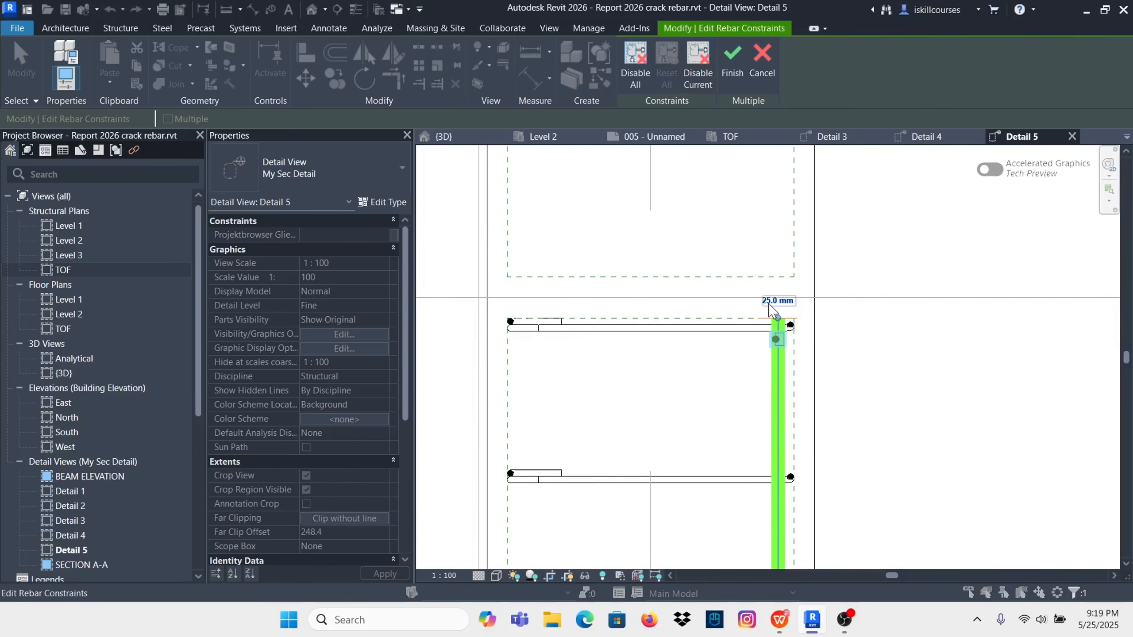
{"action": "scroll", "coordinate": [776, 312], "scroll_direction": "up", "scroll_amount": 1}
{"action": "left_click", "coordinate": [778, 314]}
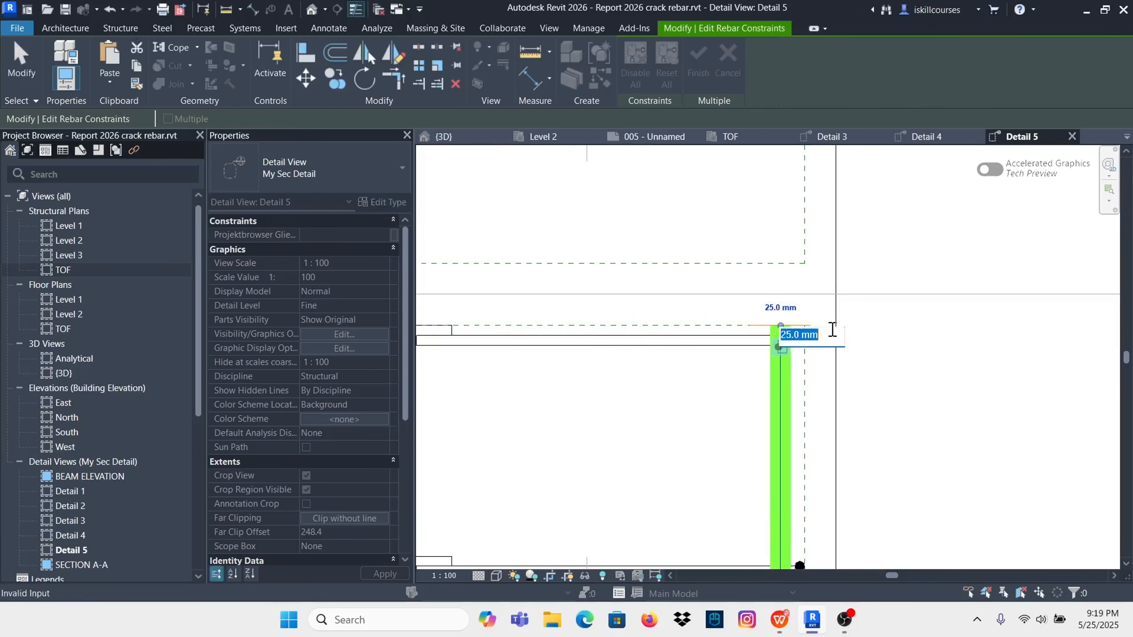
{"action": "key", "text": "Return"}
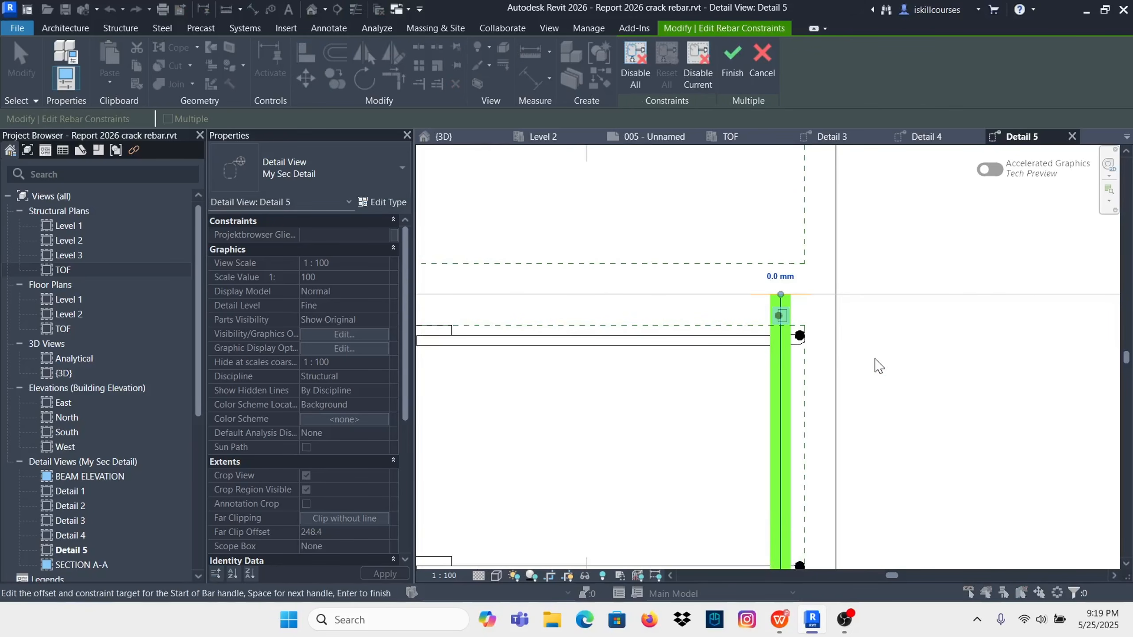
Step: Try to raise the L-shaped bar's top end by setting its constraint offset to 500 mm
{"action": "scroll", "coordinate": [710, 407], "scroll_direction": "down", "scroll_amount": 3}
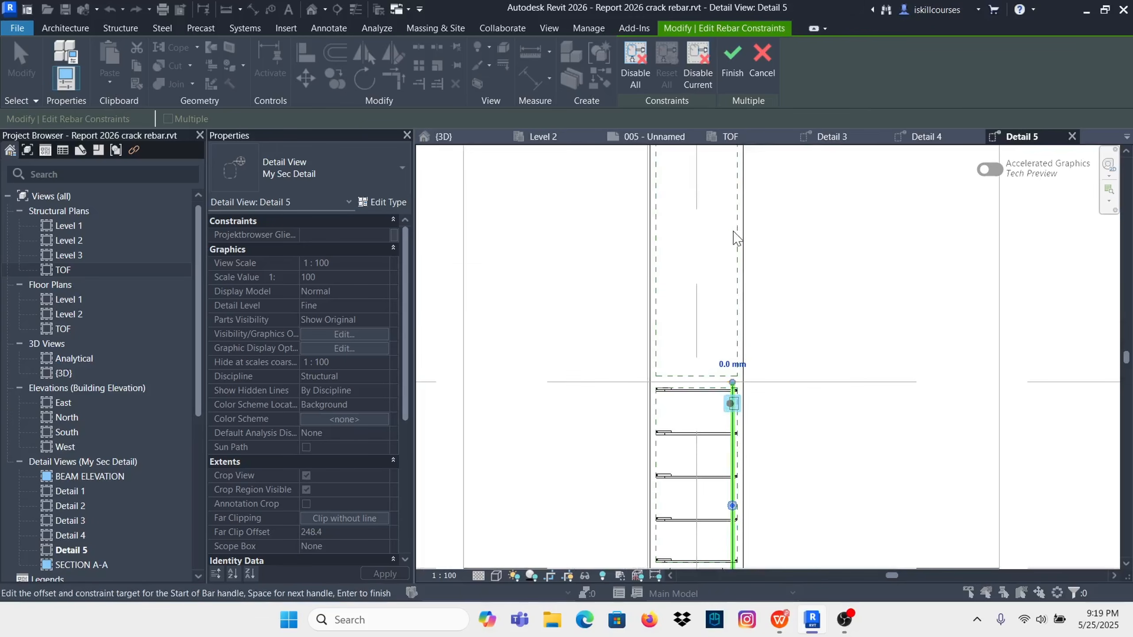
{"action": "scroll", "coordinate": [737, 240], "scroll_direction": "down", "scroll_amount": 3}
{"action": "scroll", "coordinate": [731, 375], "scroll_direction": "up", "scroll_amount": 4}
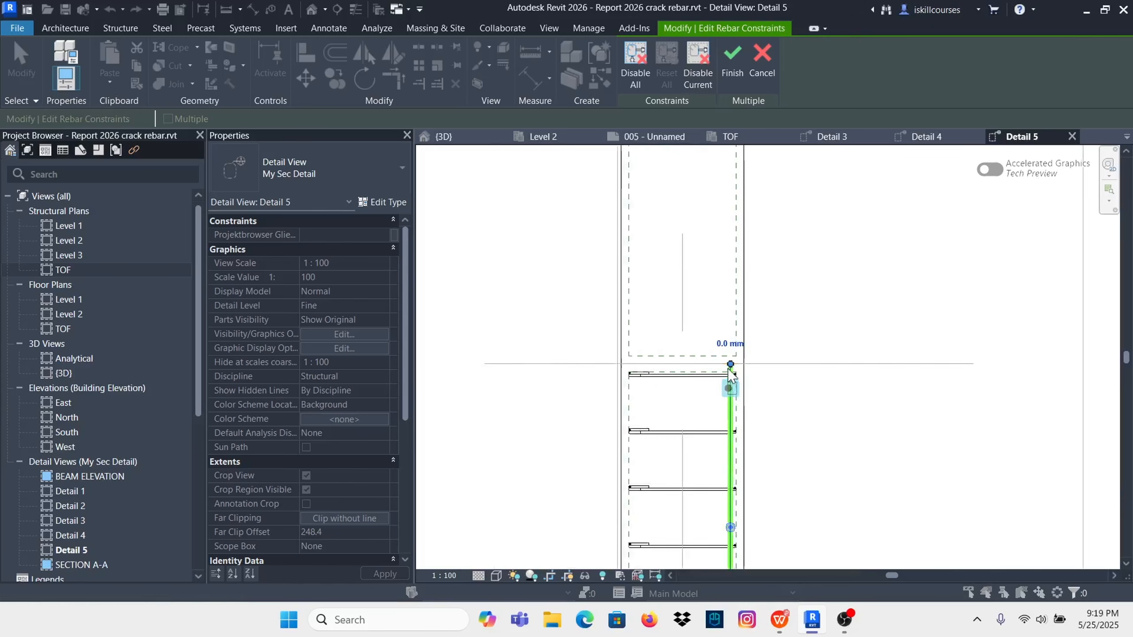
{"action": "scroll", "coordinate": [731, 374], "scroll_direction": "up", "scroll_amount": 4}
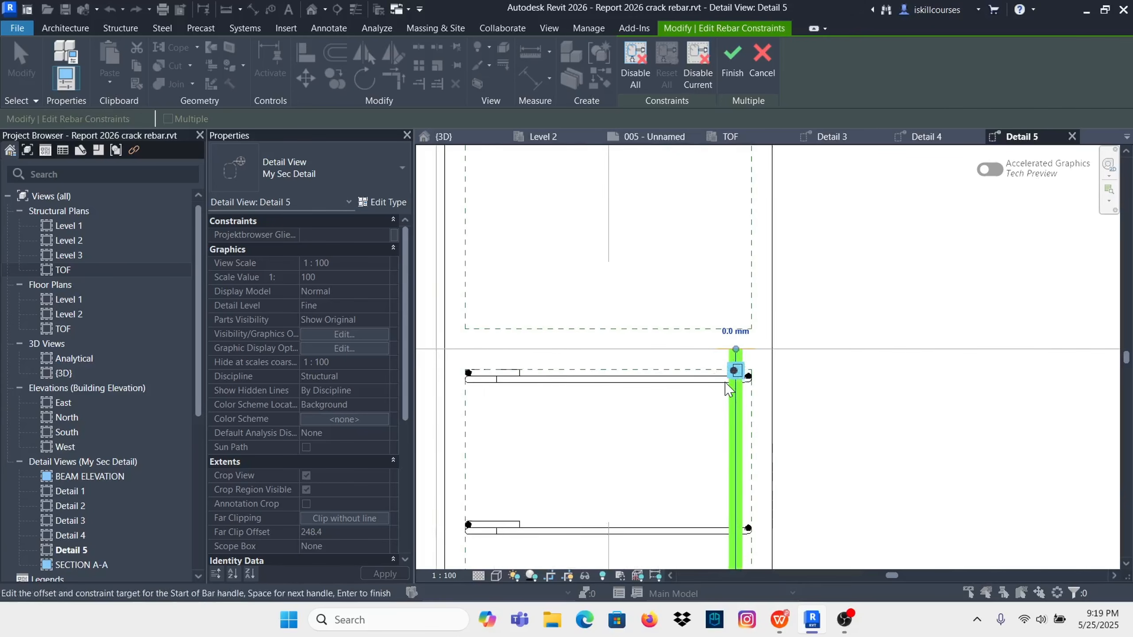
{"action": "left_click", "coordinate": [733, 329]}
{"action": "scroll", "coordinate": [811, 339], "scroll_direction": "down", "scroll_amount": 3}
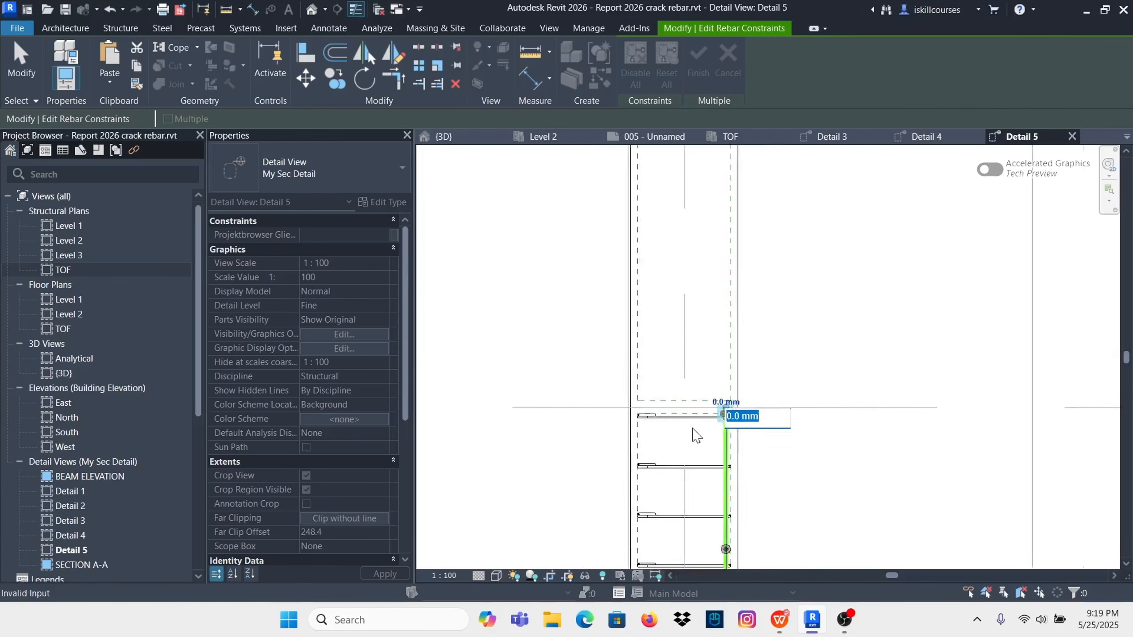
{"action": "type", "text": "50"}
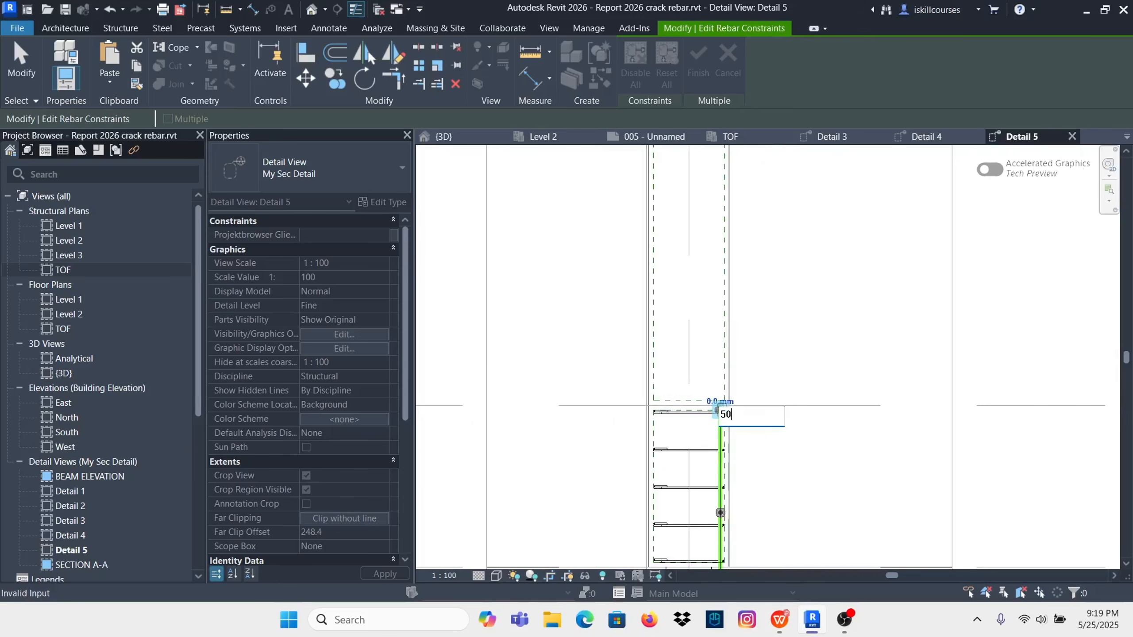
{"action": "type", "text": "0"}
{"action": "key", "text": "Return"}
Step: Extend the L-shaped bar above the column's top face by setting its top-end offset to -500 mm
{"action": "left_click", "coordinate": [720, 489]}
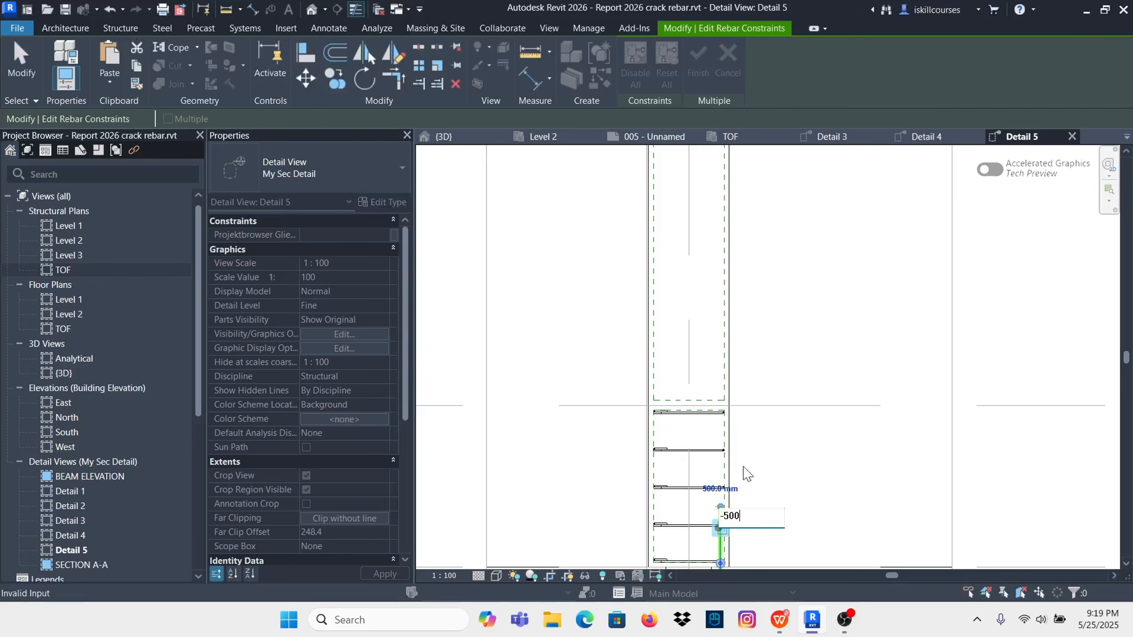
{"action": "type", "text": "-500"}
{"action": "key", "text": "Return"}
Step: Set the L-shaped bar's top-end offset from the column's top face to -600 mm and finish editing its constraints
{"action": "scroll", "coordinate": [794, 348], "scroll_direction": "down", "scroll_amount": 2}
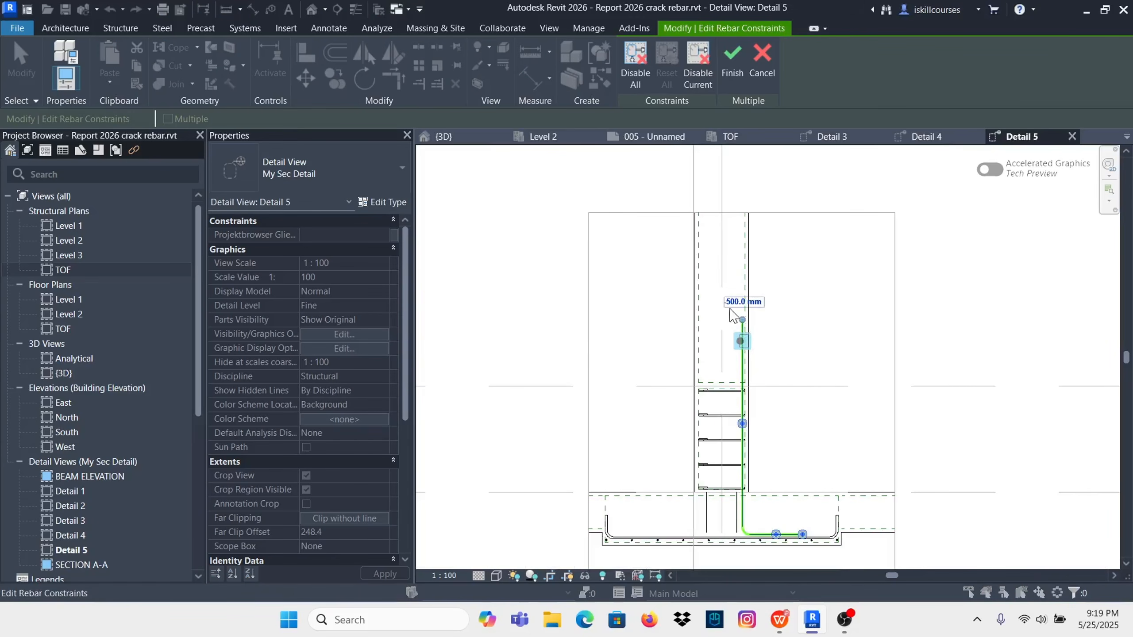
{"action": "scroll", "coordinate": [731, 312], "scroll_direction": "up", "scroll_amount": 2}
{"action": "left_click", "coordinate": [750, 328]}
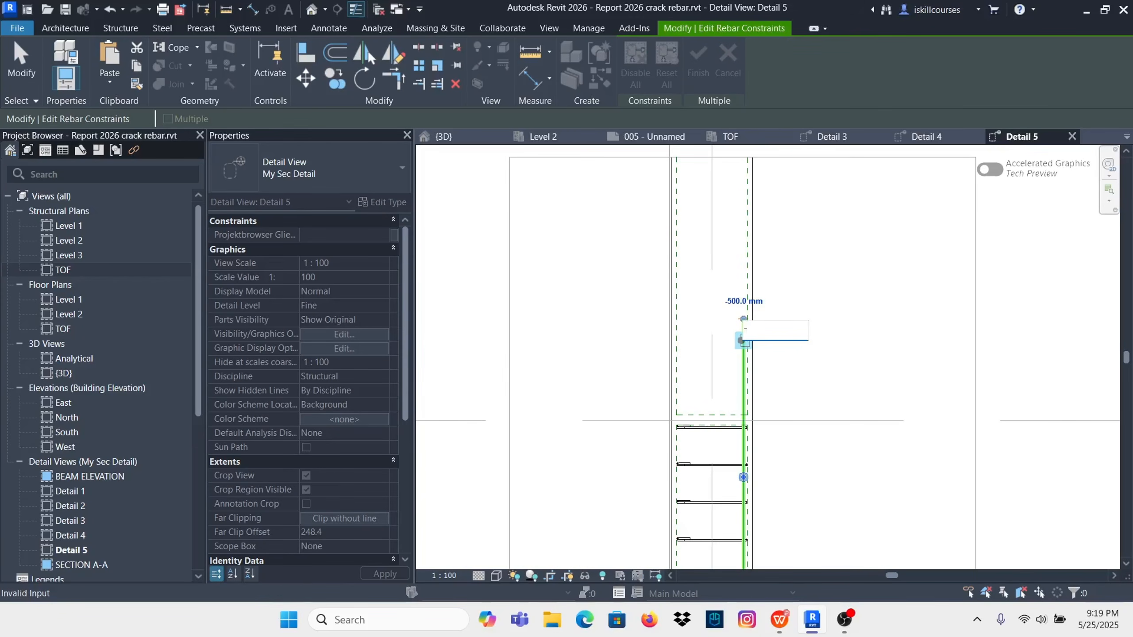
{"action": "type", "text": "-600"}
{"action": "key", "text": "Return"}
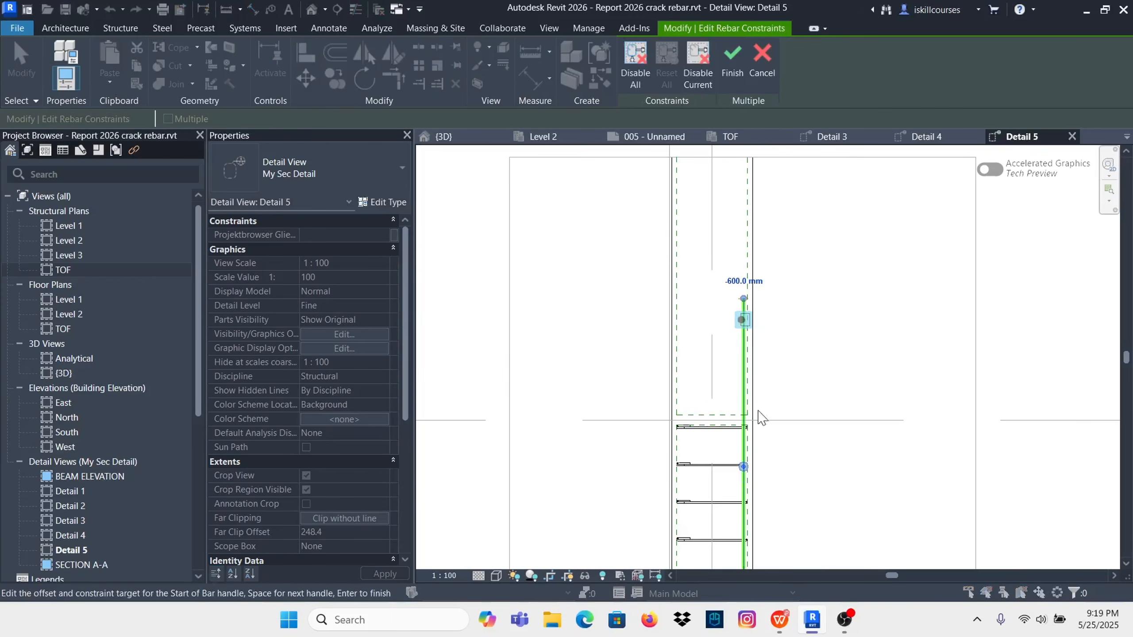
{"action": "scroll", "coordinate": [798, 359], "scroll_direction": "down", "scroll_amount": 2}
{"action": "scroll", "coordinate": [724, 413], "scroll_direction": "up", "scroll_amount": 2}
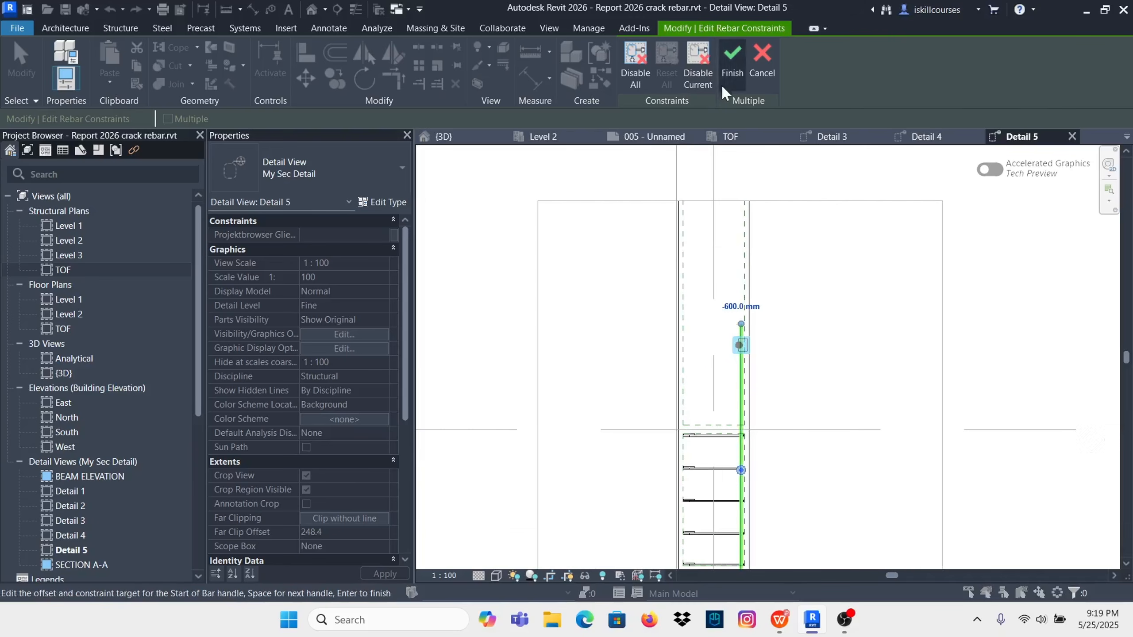
{"action": "left_click", "coordinate": [731, 58]}
Step: Mirror a copy of the L-shaped Y16 bar about the column's vertical centre line
{"action": "scroll", "coordinate": [763, 332], "scroll_direction": "down", "scroll_amount": 2}
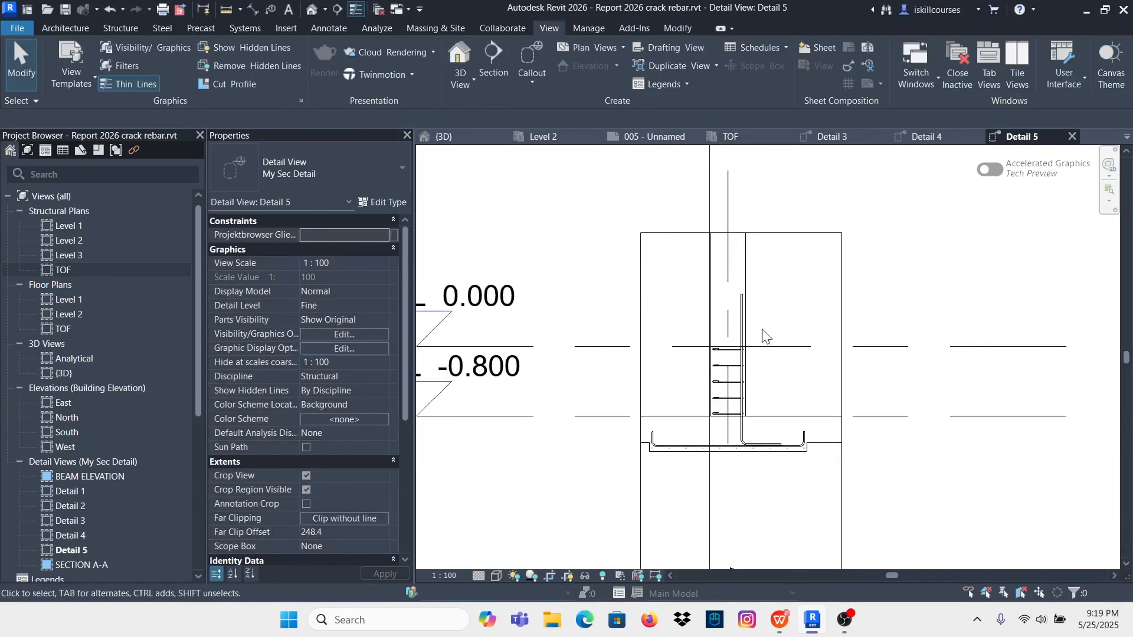
{"action": "scroll", "coordinate": [728, 324], "scroll_direction": "up", "scroll_amount": 2}
{"action": "left_click", "coordinate": [730, 312]}
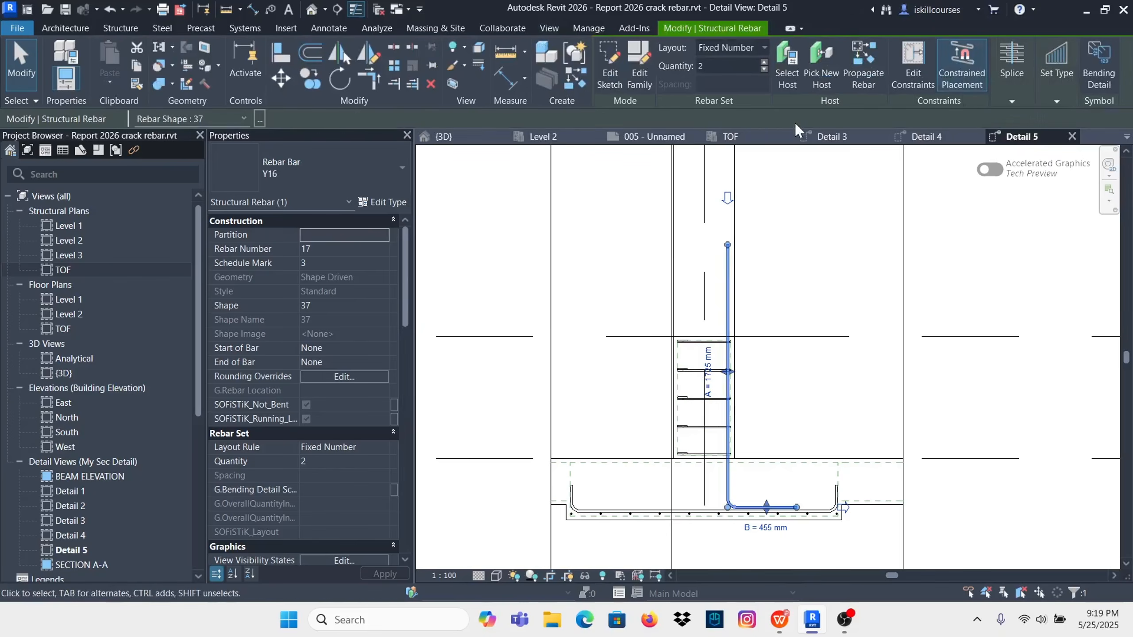
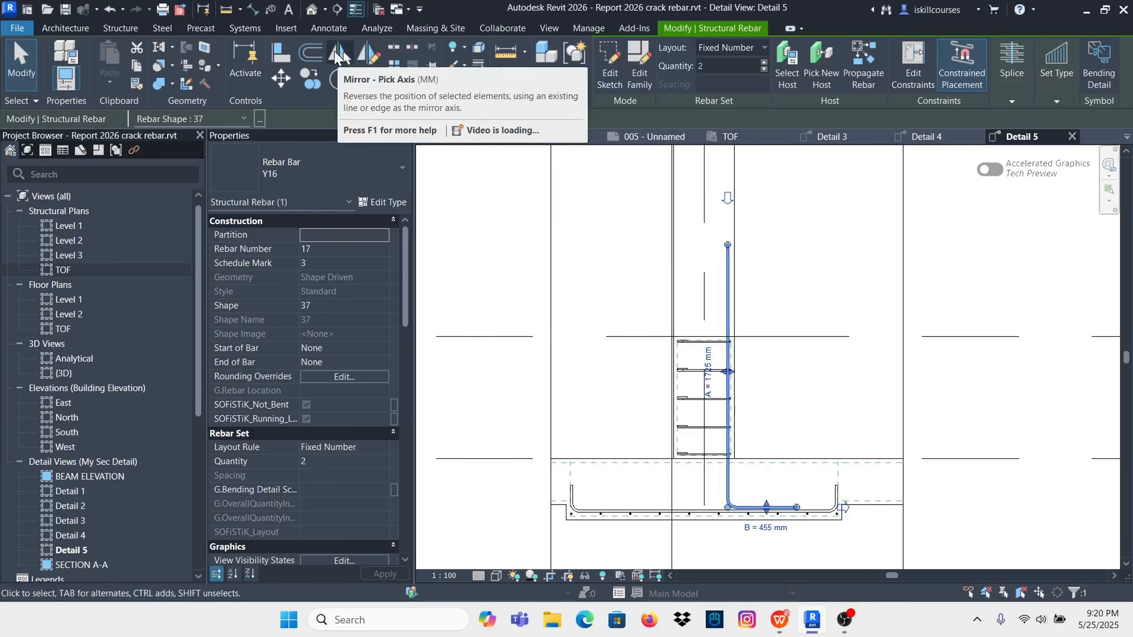
{"action": "left_click", "coordinate": [345, 53]}
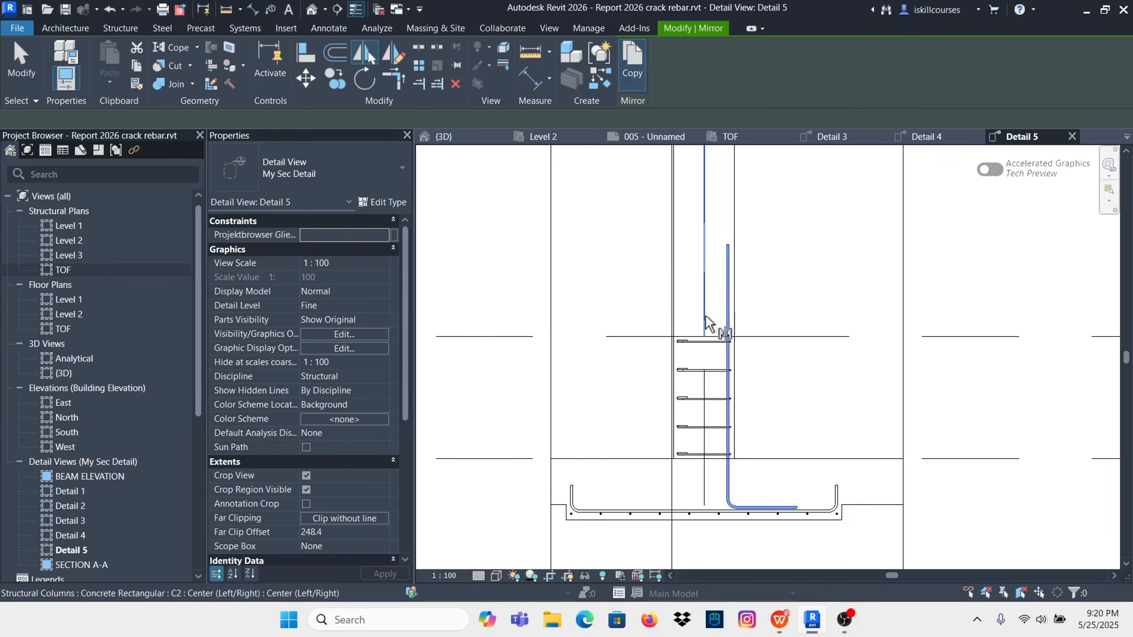
{"action": "left_click", "coordinate": [705, 317]}
{"action": "scroll", "coordinate": [710, 337], "scroll_direction": "down", "scroll_amount": 2}
{"action": "left_click", "coordinate": [768, 279]}
{"action": "scroll", "coordinate": [729, 384], "scroll_direction": "up", "scroll_amount": 1}
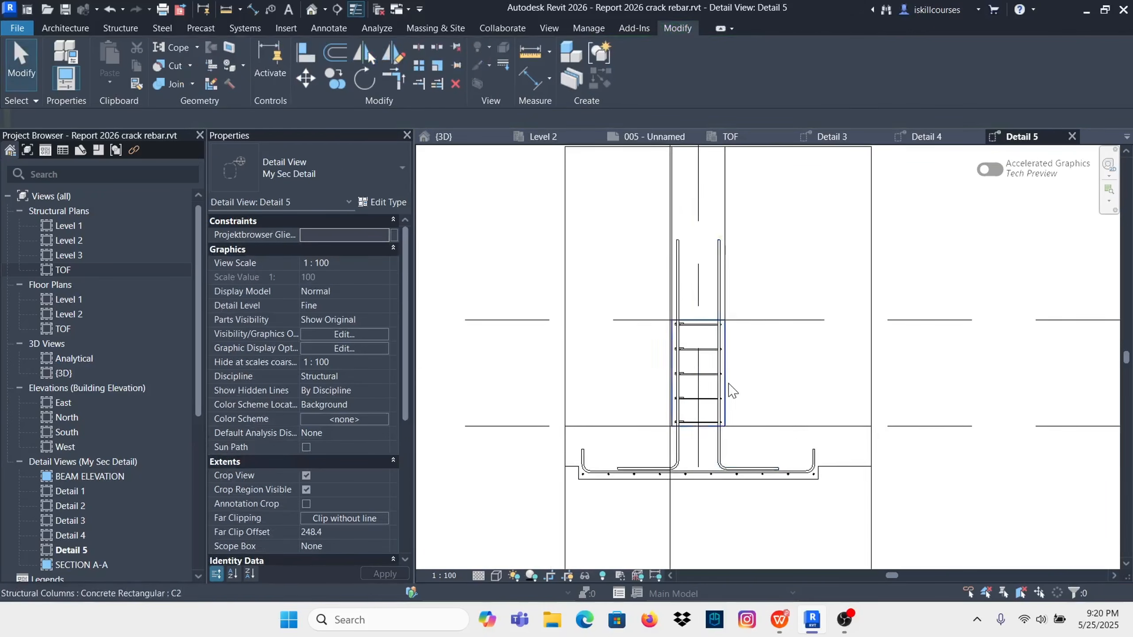
{"action": "scroll", "coordinate": [732, 391], "scroll_direction": "down", "scroll_amount": 1}
{"action": "scroll", "coordinate": [709, 386], "scroll_direction": "up", "scroll_amount": 2}
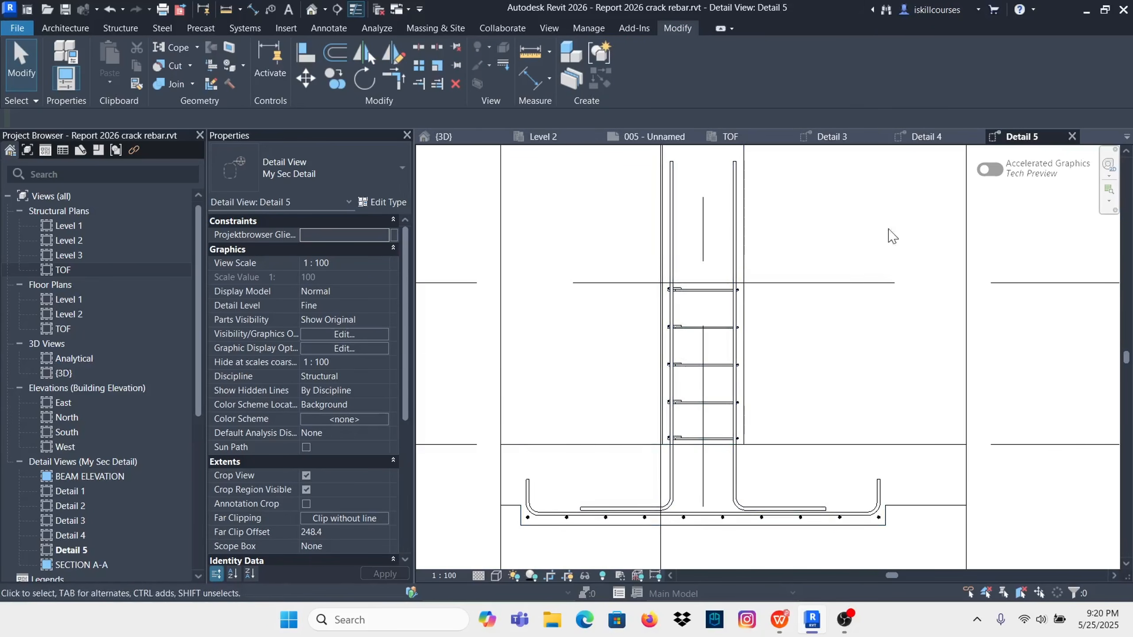
Step: Close the Detail 3 view and return to Detail 5
{"action": "left_click", "coordinate": [933, 143]}
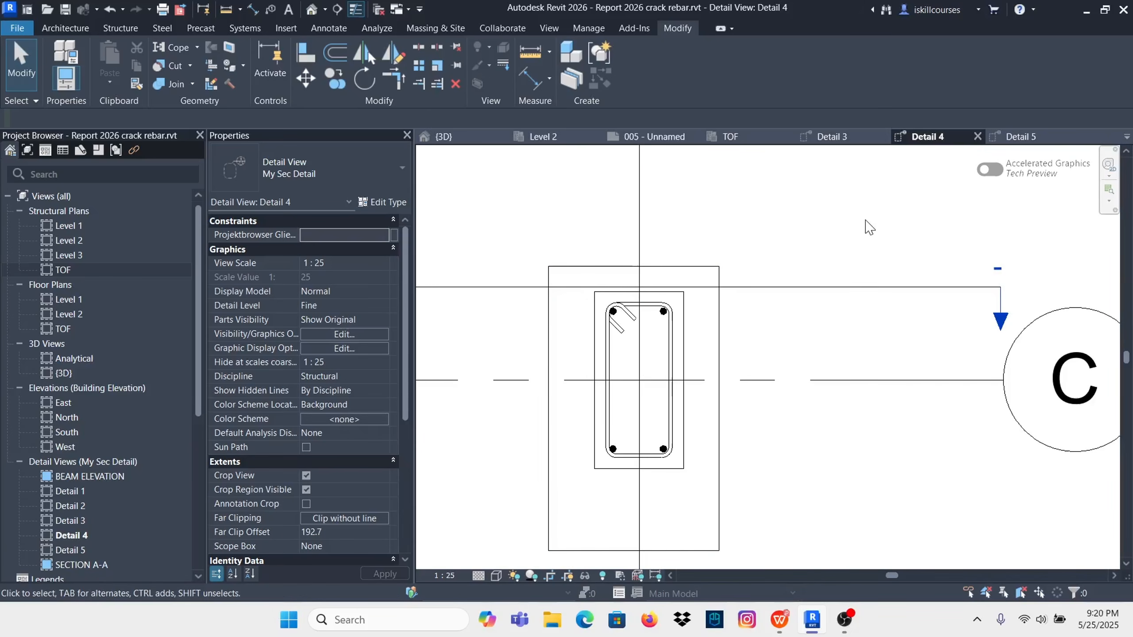
{"action": "left_click", "coordinate": [828, 142]}
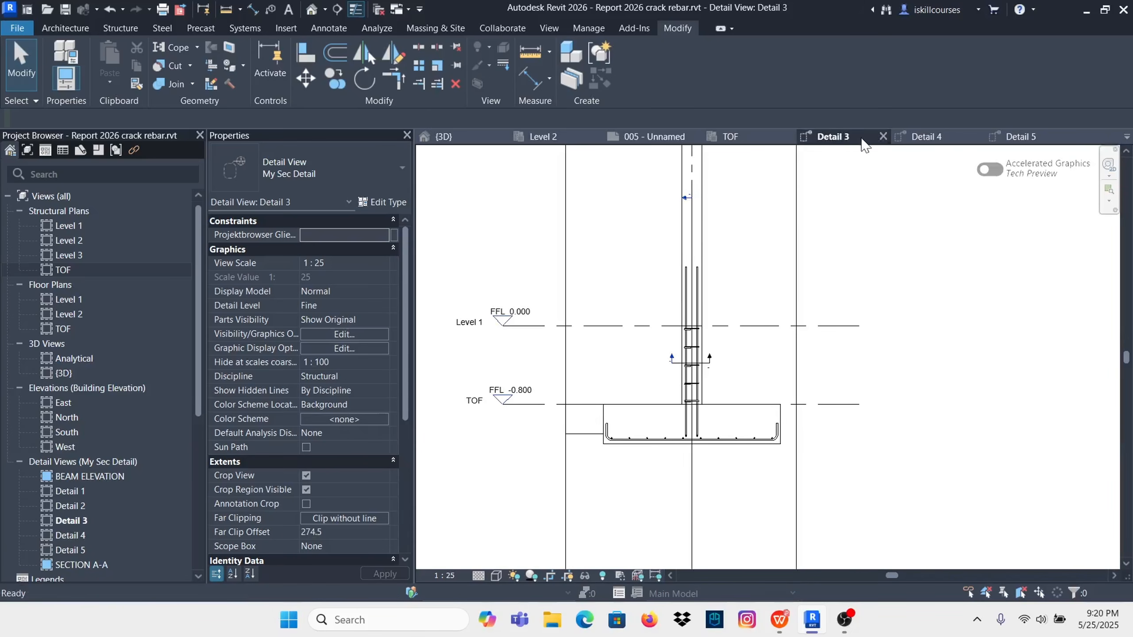
{"action": "left_click", "coordinate": [883, 137]}
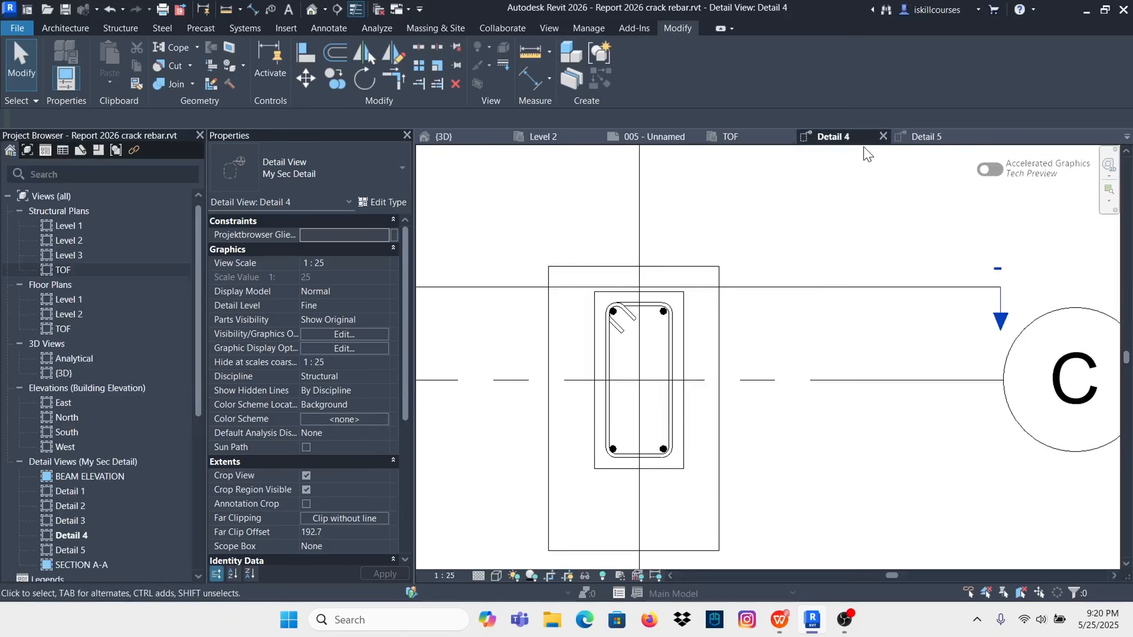
{"action": "left_click", "coordinate": [936, 138]}
{"action": "scroll", "coordinate": [682, 519], "scroll_direction": "up", "scroll_amount": 3}
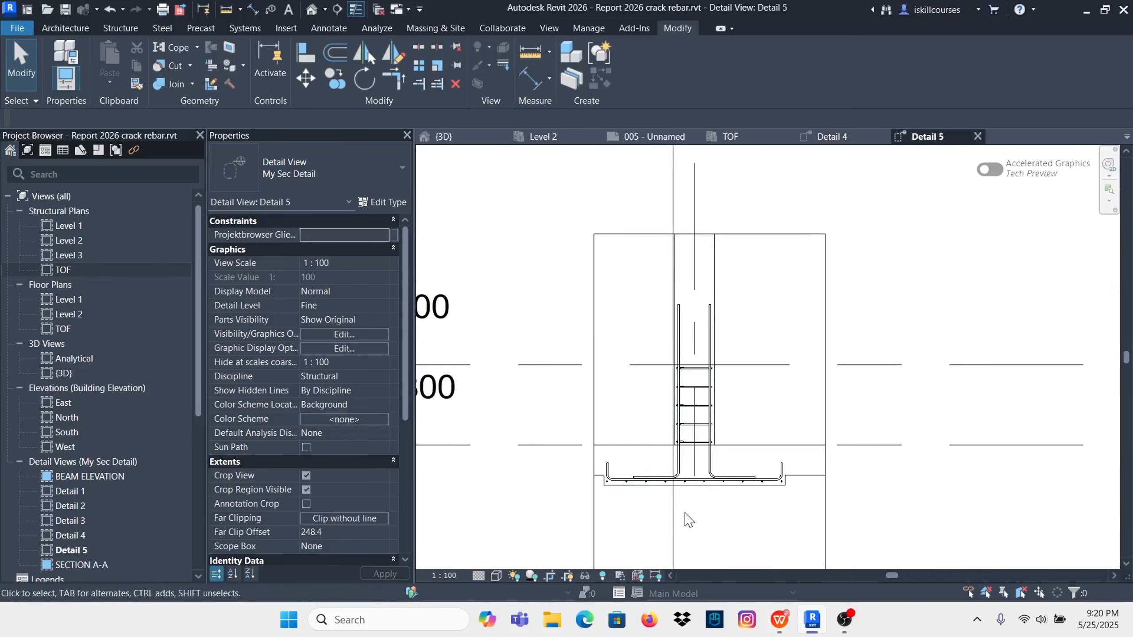
{"action": "scroll", "coordinate": [649, 495], "scroll_direction": "down", "scroll_amount": 2}
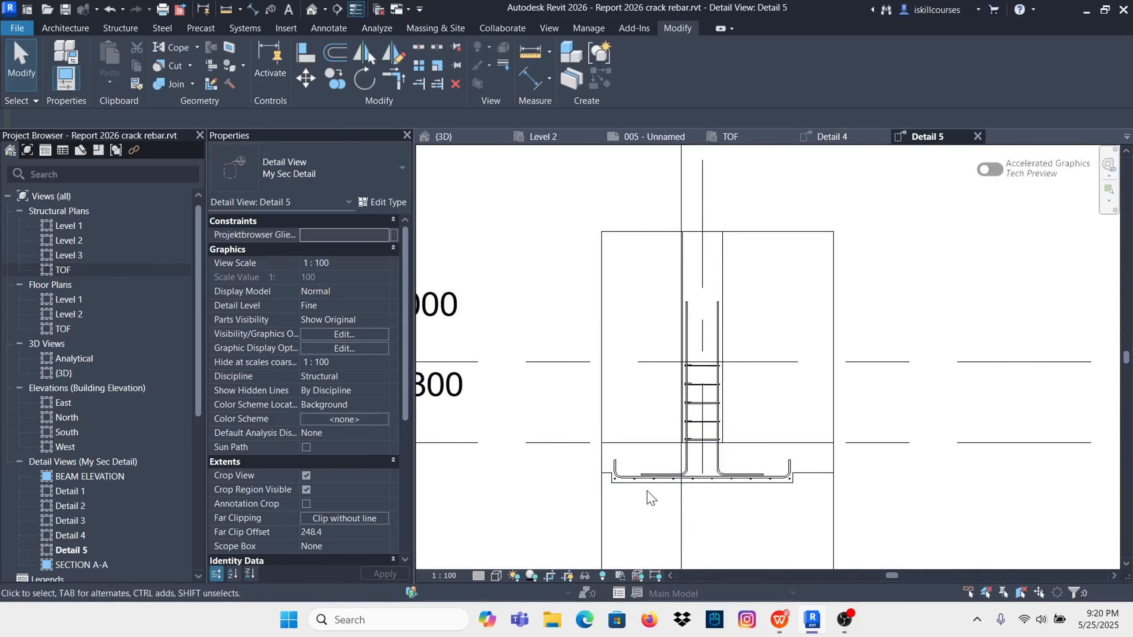
Step: Extend the upper edge of Detail 5's crop region above Level 4 to include the full column height
{"action": "scroll", "coordinate": [706, 439], "scroll_direction": "down", "scroll_amount": 2}
{"action": "scroll", "coordinate": [713, 429], "scroll_direction": "down", "scroll_amount": 2}
{"action": "left_click", "coordinate": [710, 422]}
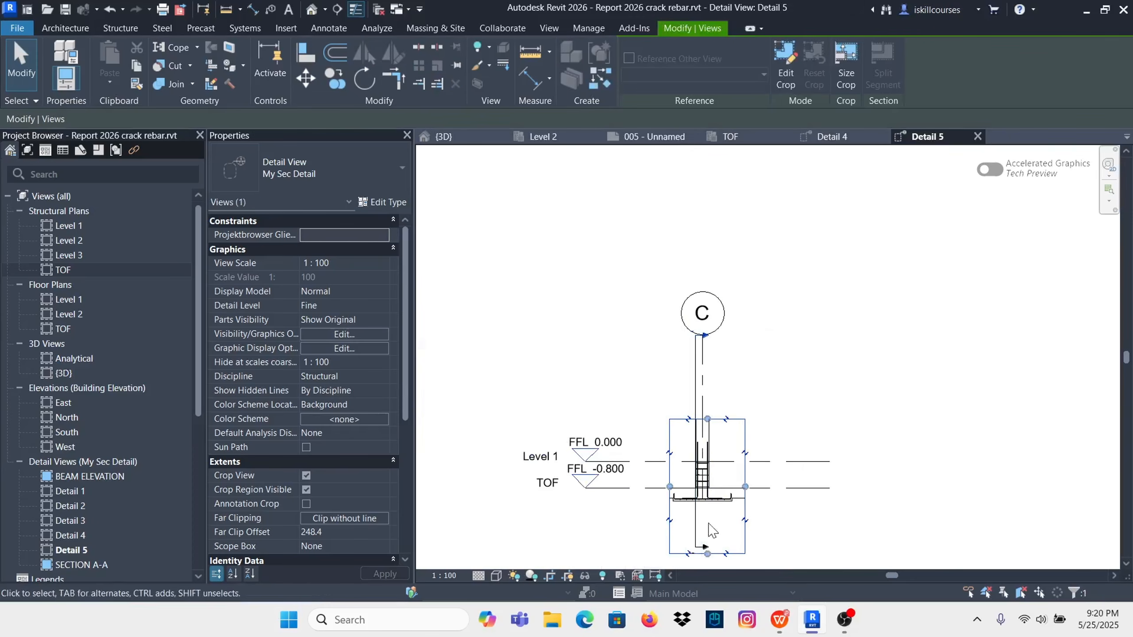
{"action": "left_click_drag", "start_coordinate": [707, 418], "coordinate": [709, 200]}
{"action": "scroll", "coordinate": [716, 250], "scroll_direction": "down", "scroll_amount": 2}
{"action": "scroll", "coordinate": [709, 276], "scroll_direction": "up", "scroll_amount": 4}
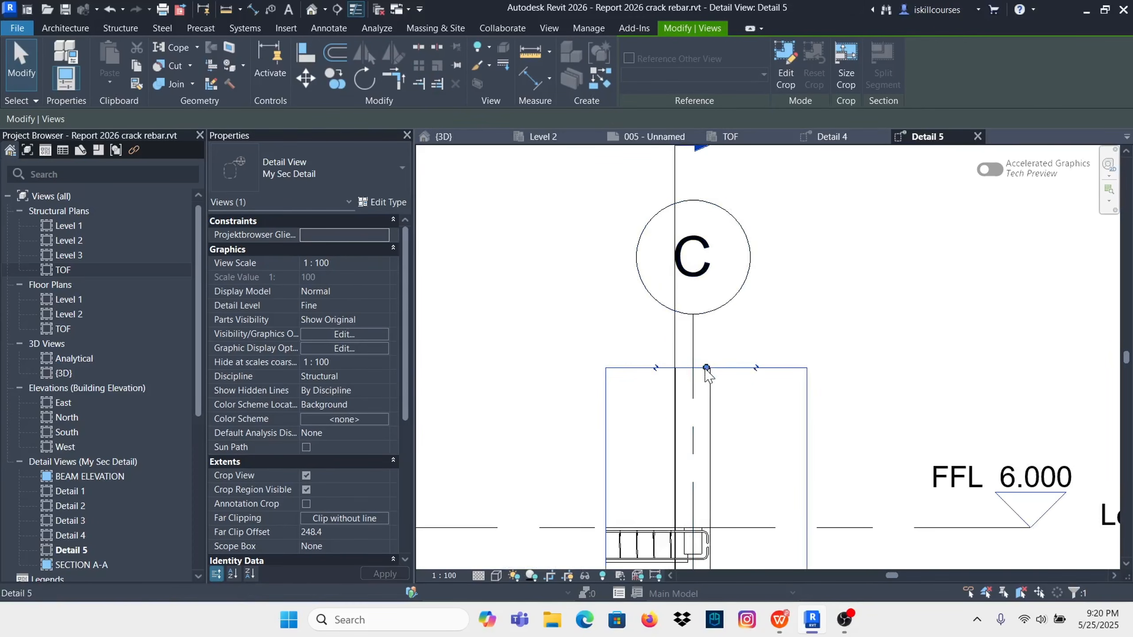
{"action": "left_click_drag", "start_coordinate": [705, 369], "coordinate": [703, 172]}
{"action": "scroll", "coordinate": [792, 482], "scroll_direction": "down", "scroll_amount": 3}
{"action": "scroll", "coordinate": [774, 438], "scroll_direction": "up", "scroll_amount": 2}
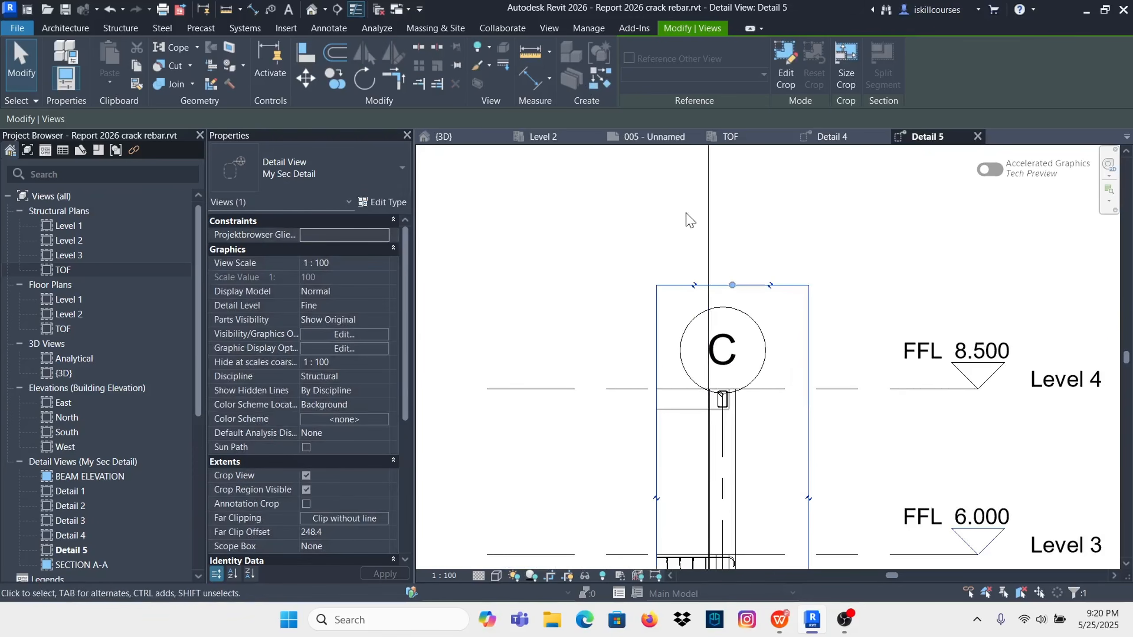
{"action": "scroll", "coordinate": [690, 220], "scroll_direction": "down", "scroll_amount": 4}
{"action": "scroll", "coordinate": [714, 290], "scroll_direction": "up", "scroll_amount": 4}
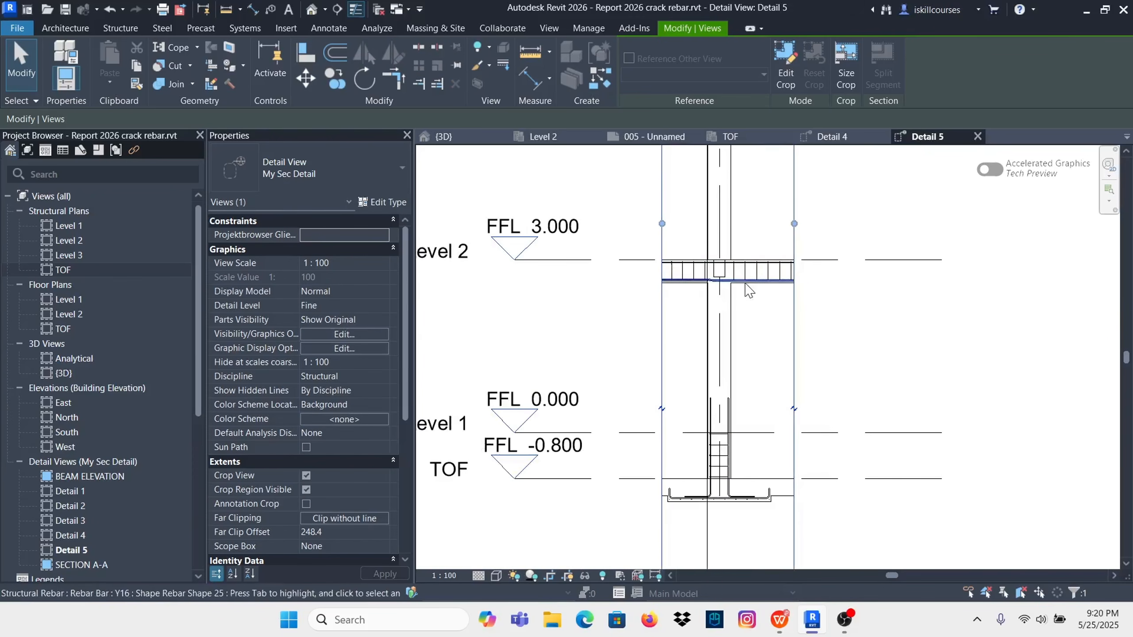
Step: Select the columns, beams and reinforcement around the Level 2, Level 3 and Level 4 joints together
{"action": "scroll", "coordinate": [733, 309], "scroll_direction": "up", "scroll_amount": 3}
{"action": "scroll", "coordinate": [785, 326], "scroll_direction": "down", "scroll_amount": 4}
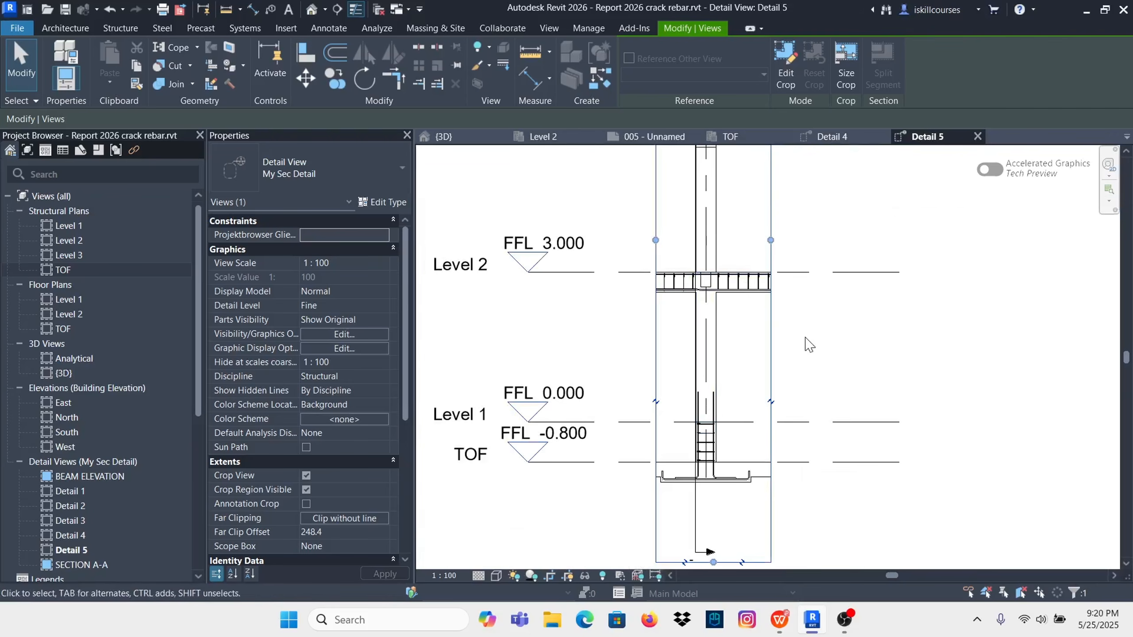
{"action": "scroll", "coordinate": [723, 299], "scroll_direction": "up", "scroll_amount": 2}
{"action": "left_click_drag", "start_coordinate": [853, 353], "coordinate": [601, 249]}
{"action": "scroll", "coordinate": [632, 316], "scroll_direction": "down", "scroll_amount": 3}
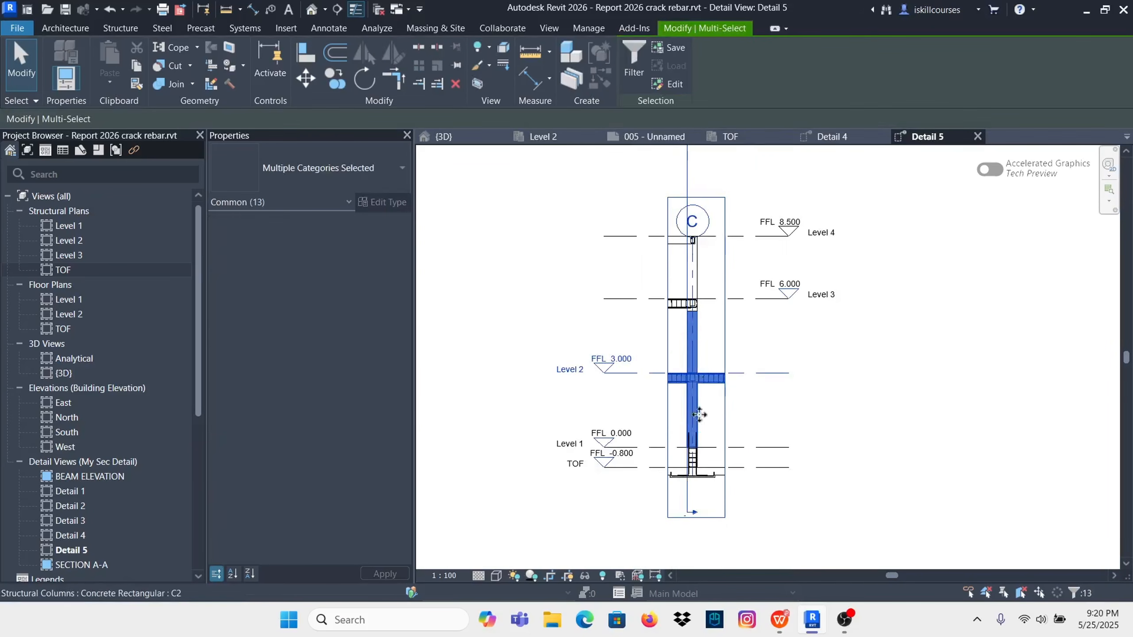
{"action": "scroll", "coordinate": [694, 322], "scroll_direction": "up", "scroll_amount": 2}
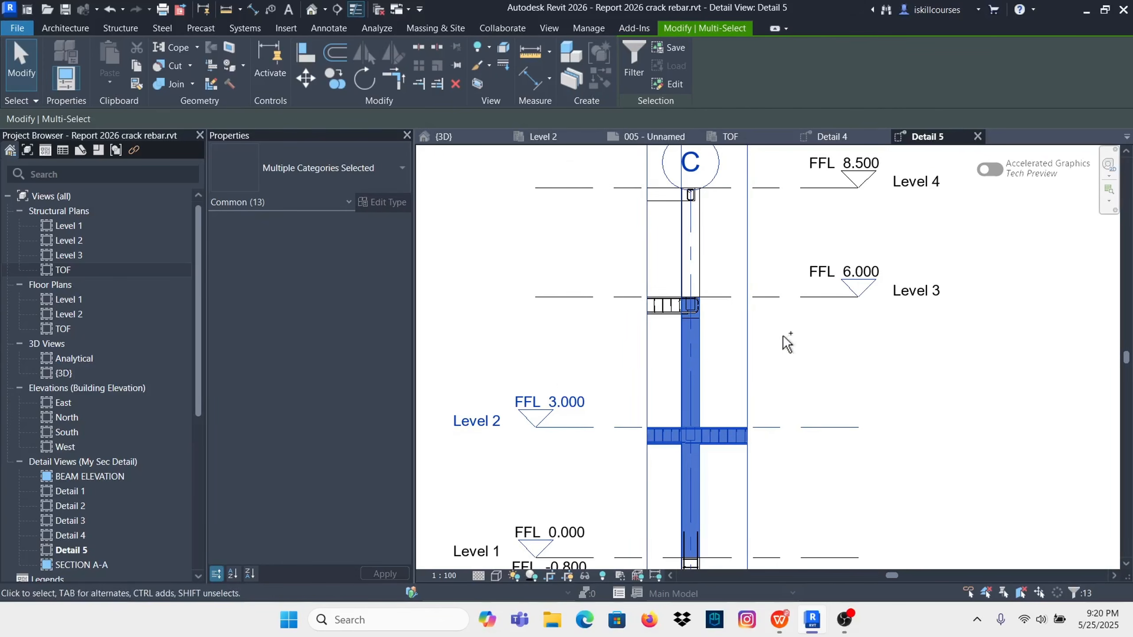
{"action": "left_click_drag", "start_coordinate": [782, 337], "coordinate": [596, 274], "text": "ctrl"}
{"action": "scroll", "coordinate": [710, 396], "scroll_direction": "down", "scroll_amount": 2}
{"action": "scroll", "coordinate": [718, 224], "scroll_direction": "up", "scroll_amount": 2}
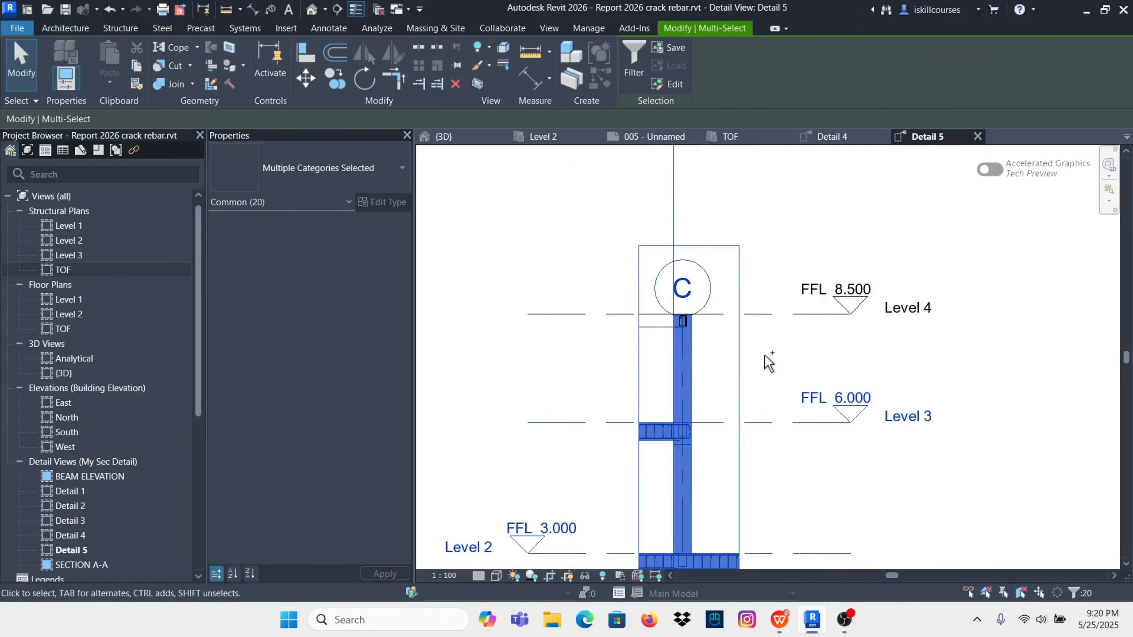
{"action": "left_click_drag", "start_coordinate": [765, 362], "coordinate": [604, 283], "text": "ctrl"}
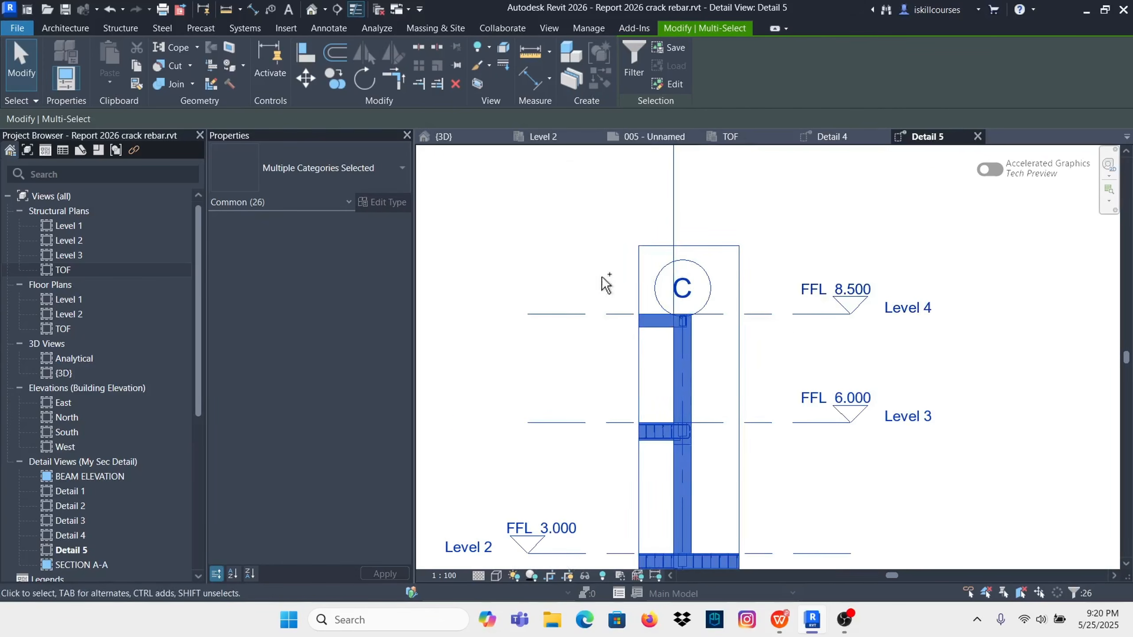
Step: Filter the selection to Structural Rebar only and hide these beam bars in the view
{"action": "left_click", "coordinate": [636, 55]}
{"action": "left_click", "coordinate": [678, 241]}
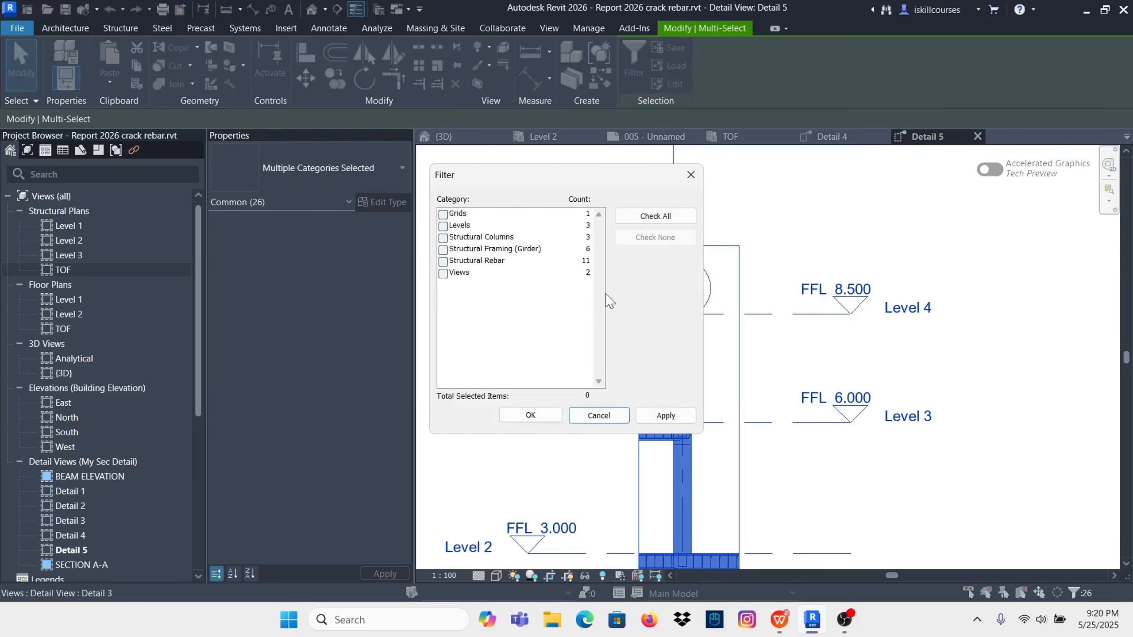
{"action": "left_click", "coordinate": [443, 262]}
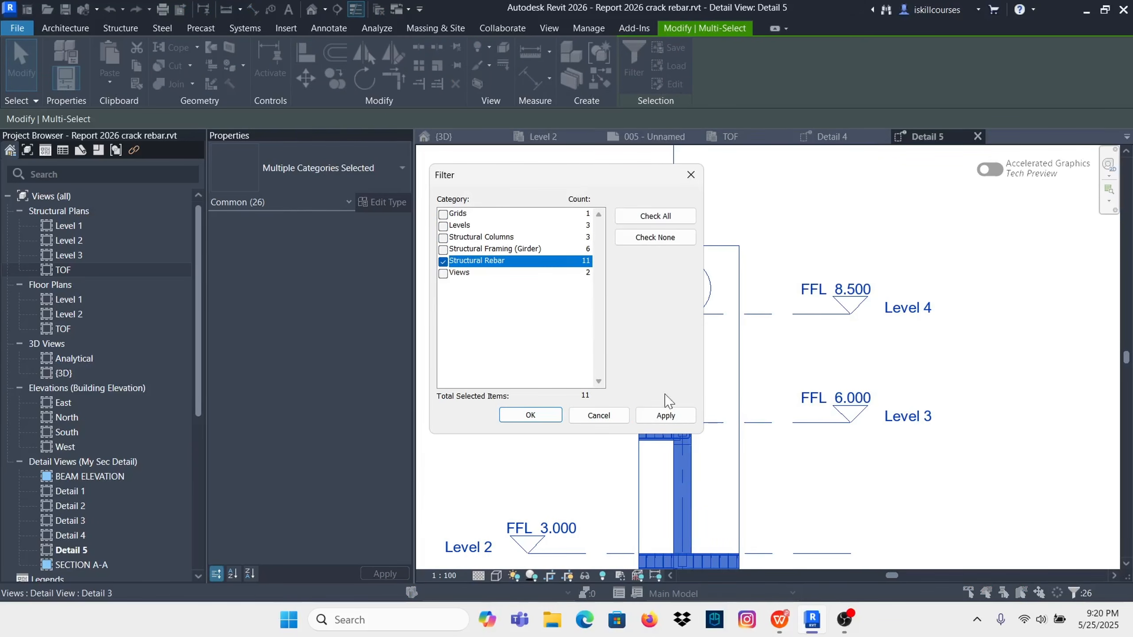
{"action": "left_click", "coordinate": [665, 415]}
{"action": "left_click", "coordinate": [530, 415]}
{"action": "scroll", "coordinate": [660, 464], "scroll_direction": "up", "scroll_amount": 2}
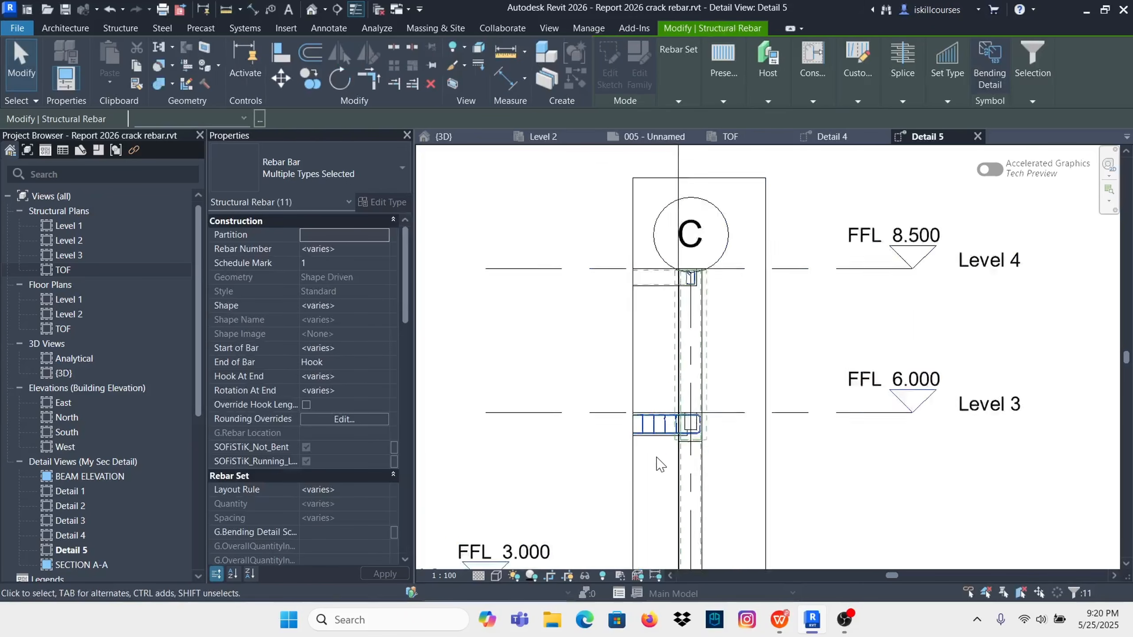
{"action": "scroll", "coordinate": [656, 453], "scroll_direction": "up", "scroll_amount": 4}
{"action": "right_click", "coordinate": [659, 379]}
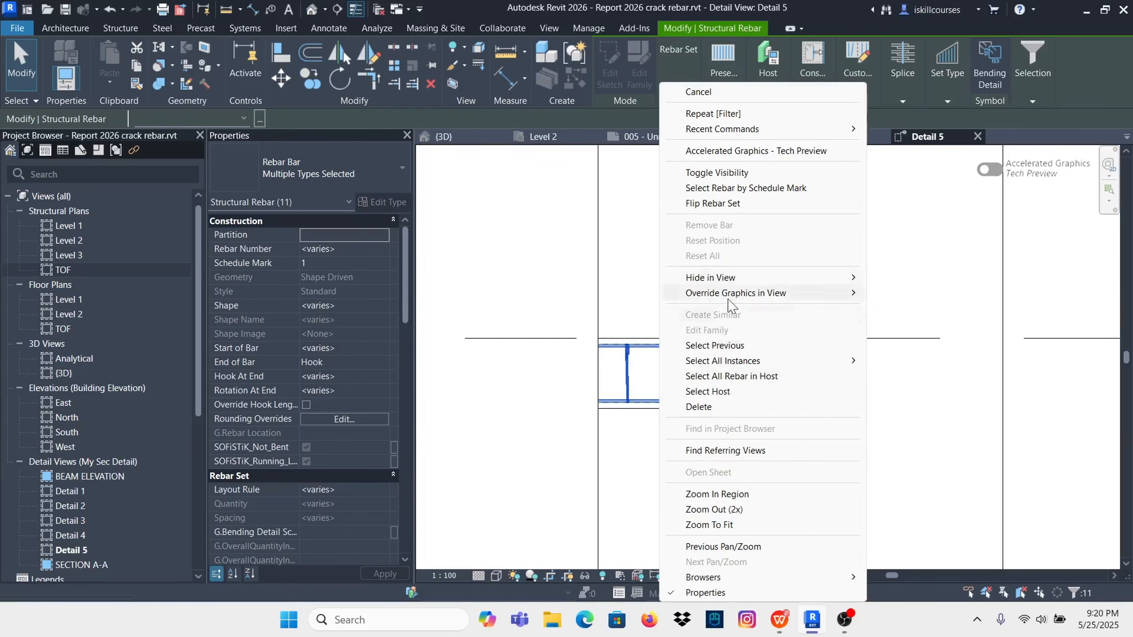
{"action": "mouse_move", "coordinate": [734, 280]}
{"action": "left_click", "coordinate": [907, 278]}
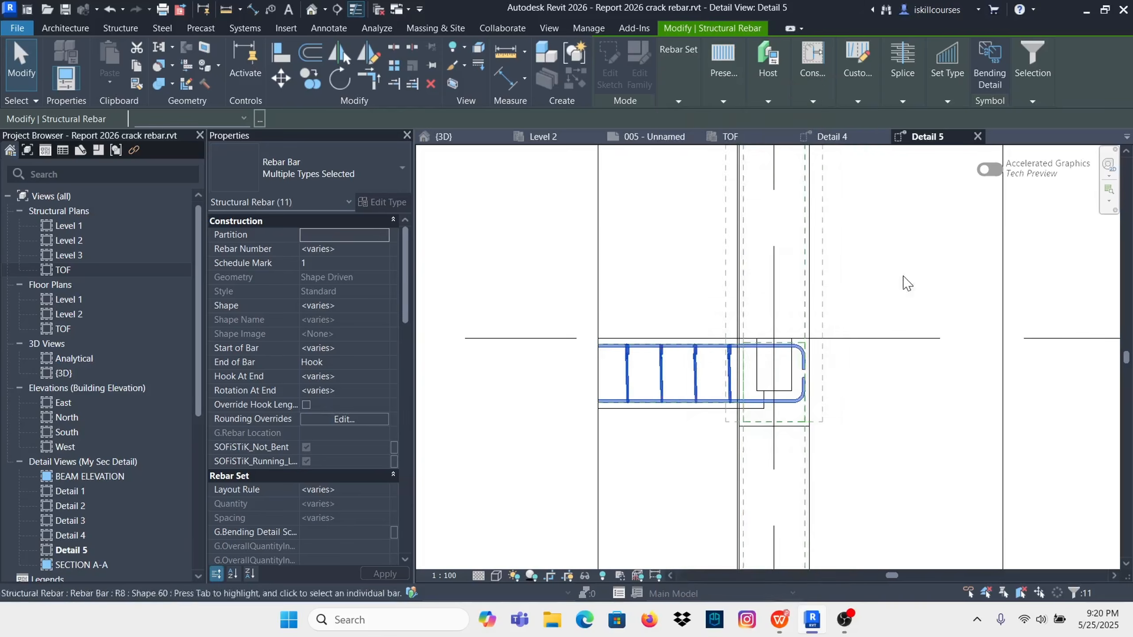
{"action": "scroll", "coordinate": [683, 303], "scroll_direction": "down", "scroll_amount": 4}
{"action": "scroll", "coordinate": [707, 325], "scroll_direction": "up", "scroll_amount": 3}
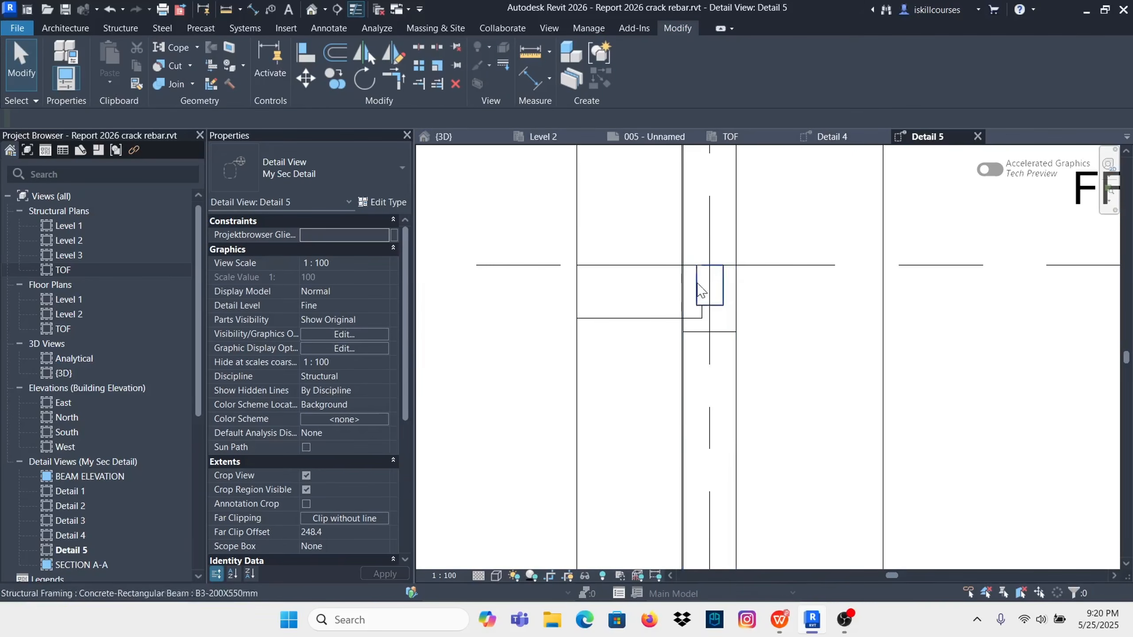
Step: Examine the column elevation in Detail 5 from the pad foundation to Level 2, including the links in the column stub
{"action": "scroll", "coordinate": [713, 362], "scroll_direction": "down", "scroll_amount": 4}
{"action": "scroll", "coordinate": [713, 399], "scroll_direction": "up", "scroll_amount": 4}
{"action": "scroll", "coordinate": [709, 446], "scroll_direction": "down", "scroll_amount": 3}
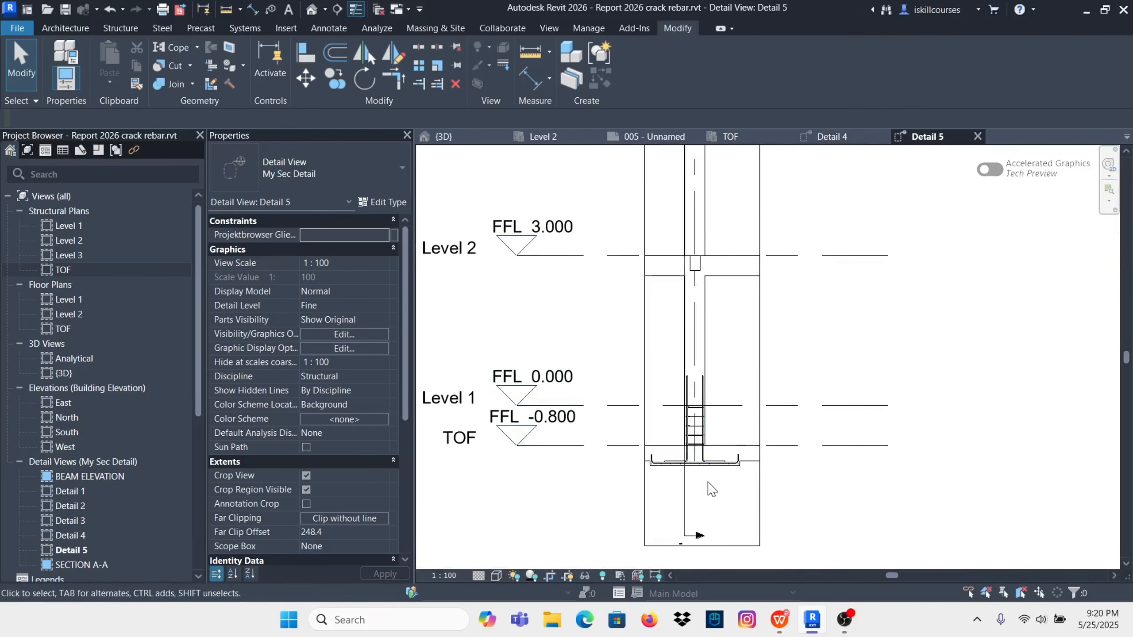
{"action": "scroll", "coordinate": [704, 473], "scroll_direction": "up", "scroll_amount": 2}
{"action": "scroll", "coordinate": [696, 397], "scroll_direction": "down", "scroll_amount": 2}
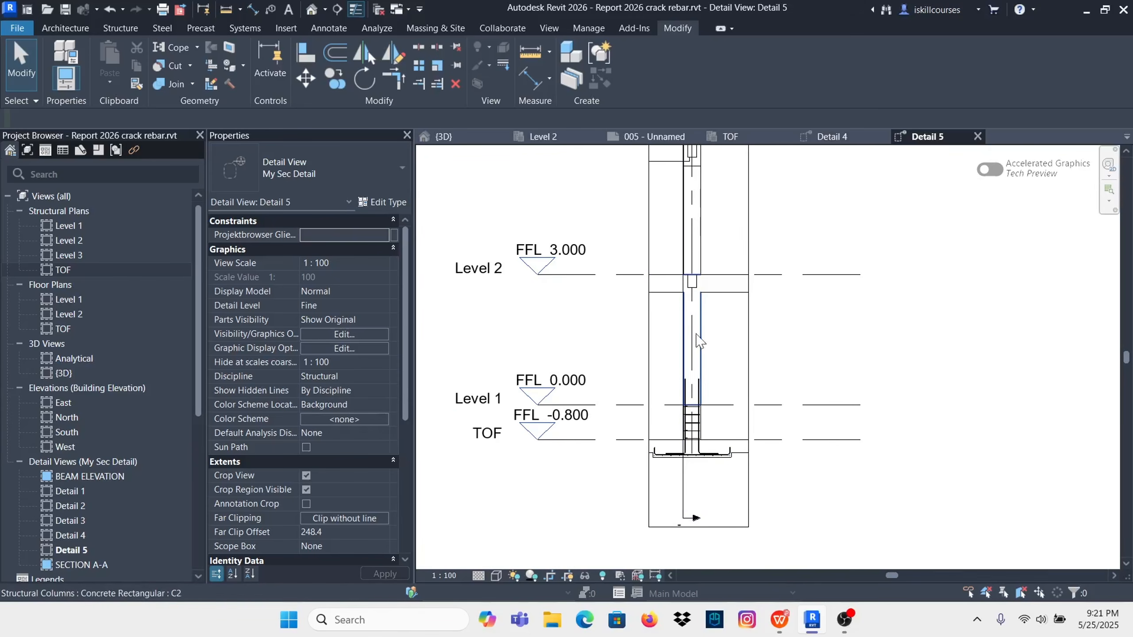
{"action": "scroll", "coordinate": [689, 343], "scroll_direction": "up", "scroll_amount": 3}
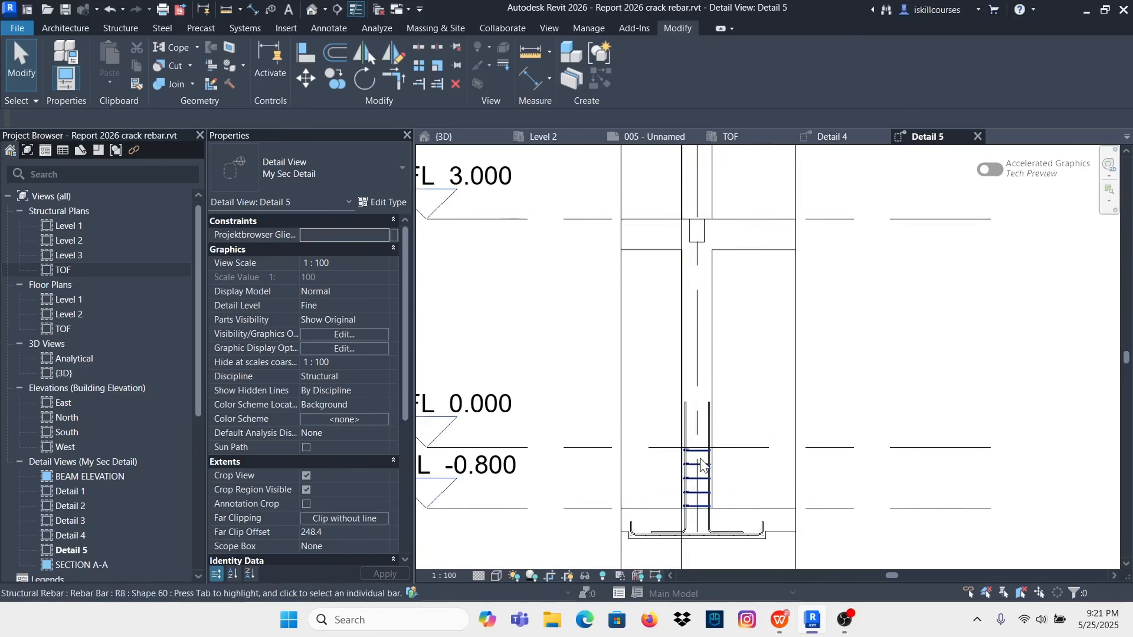
{"action": "scroll", "coordinate": [702, 402], "scroll_direction": "down", "scroll_amount": 3}
{"action": "scroll", "coordinate": [708, 474], "scroll_direction": "up", "scroll_amount": 5}
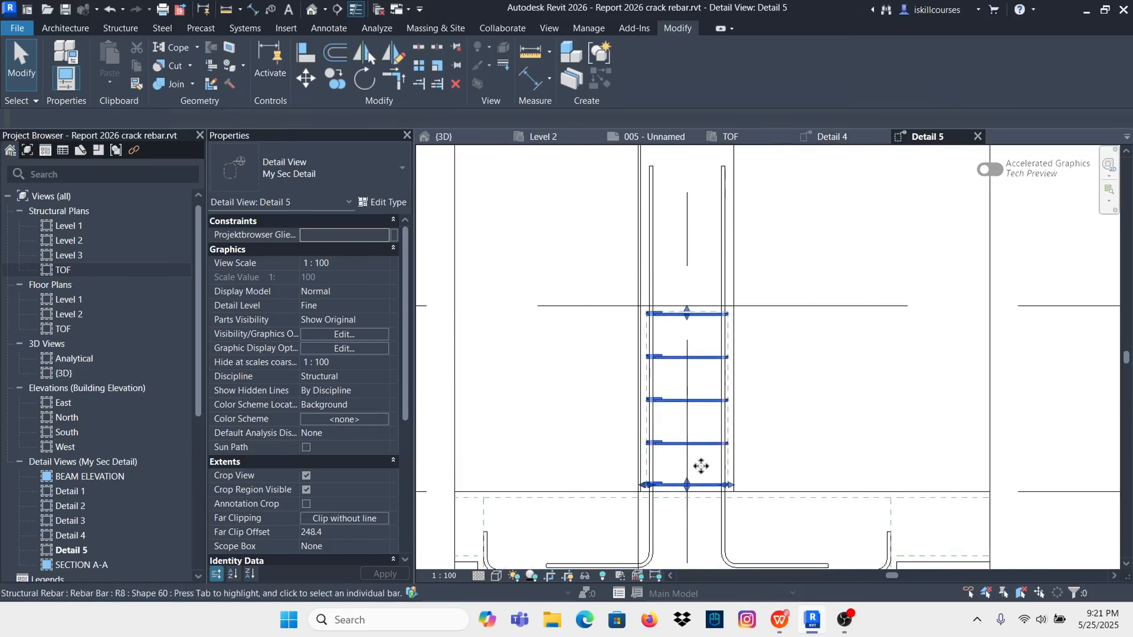
Step: Switch to the {3D} view and select the R8 link set in the column stub above the pad foundation
{"action": "left_click", "coordinate": [701, 466]}
{"action": "scroll", "coordinate": [730, 520], "scroll_direction": "down", "scroll_amount": 3}
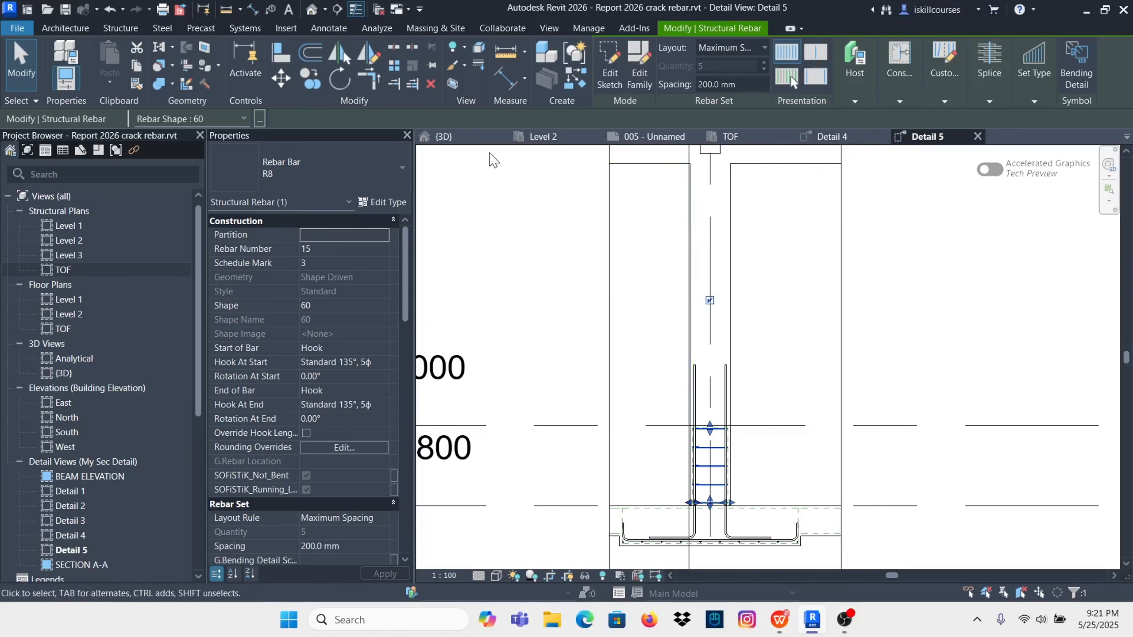
{"action": "left_click", "coordinate": [444, 137]}
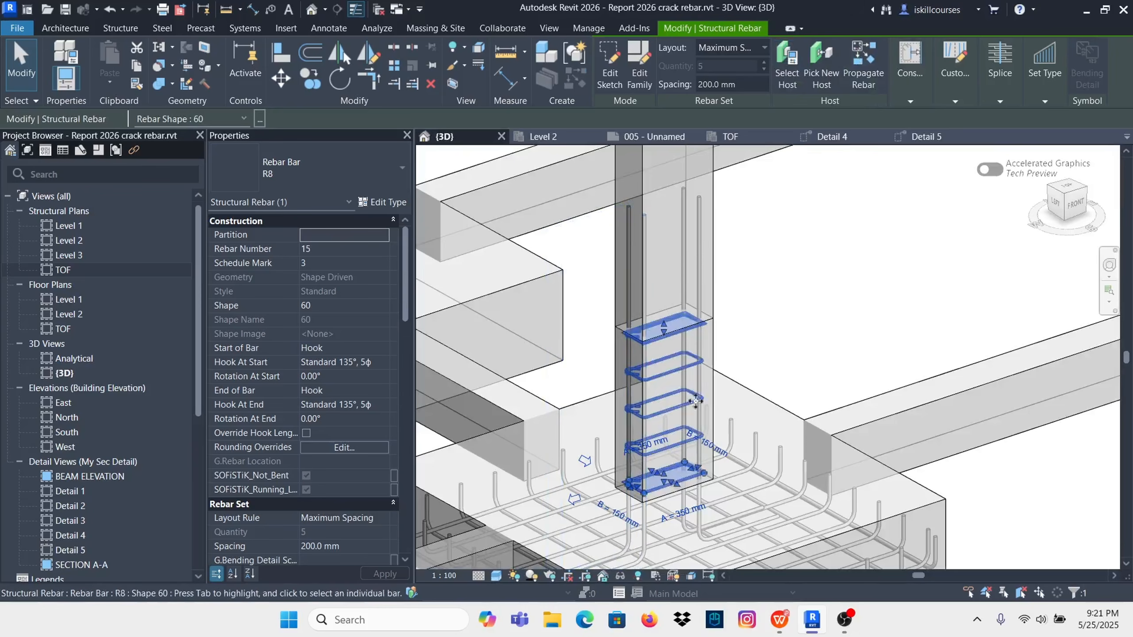
{"action": "scroll", "coordinate": [713, 430], "scroll_direction": "down", "scroll_amount": 1}
{"action": "left_click", "coordinate": [779, 321]}
{"action": "scroll", "coordinate": [727, 372], "scroll_direction": "up", "scroll_amount": 3}
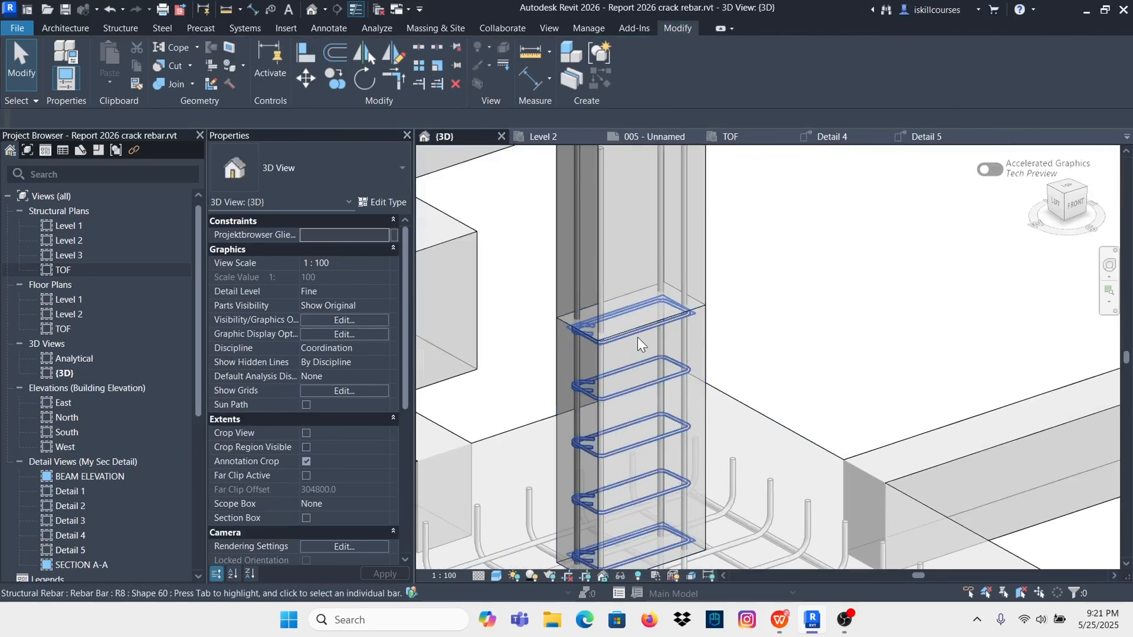
{"action": "left_click", "coordinate": [646, 394]}
{"action": "scroll", "coordinate": [646, 393], "scroll_direction": "down", "scroll_amount": 4}
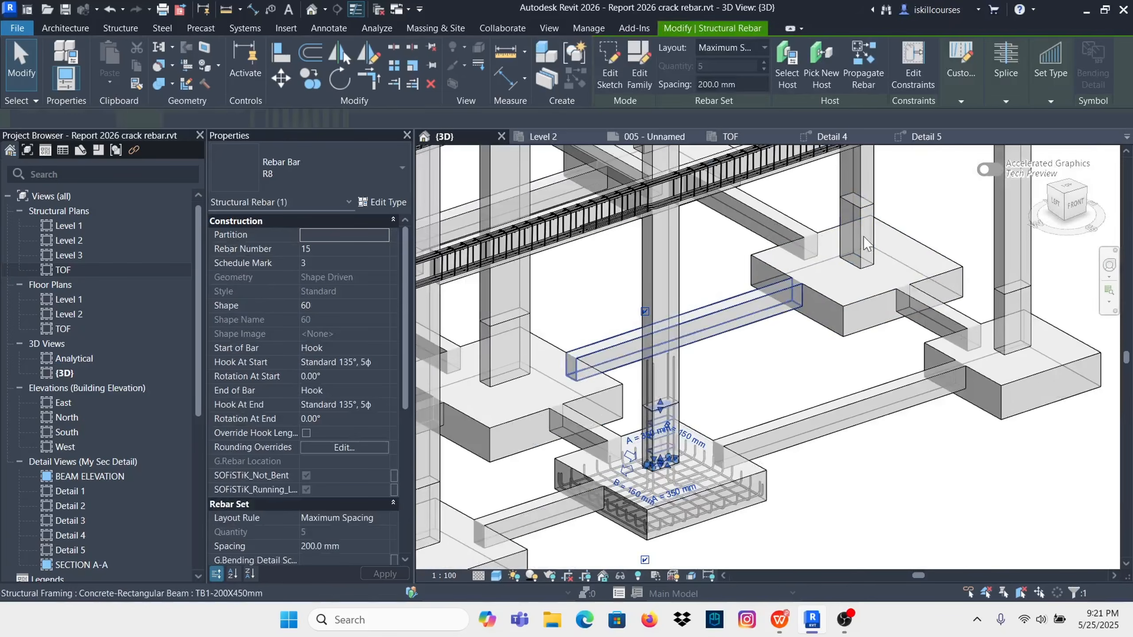
Step: Propagate the R8 links, aligned by host, into the two C2 column segments directly above the stub
{"action": "left_click", "coordinate": [870, 74]}
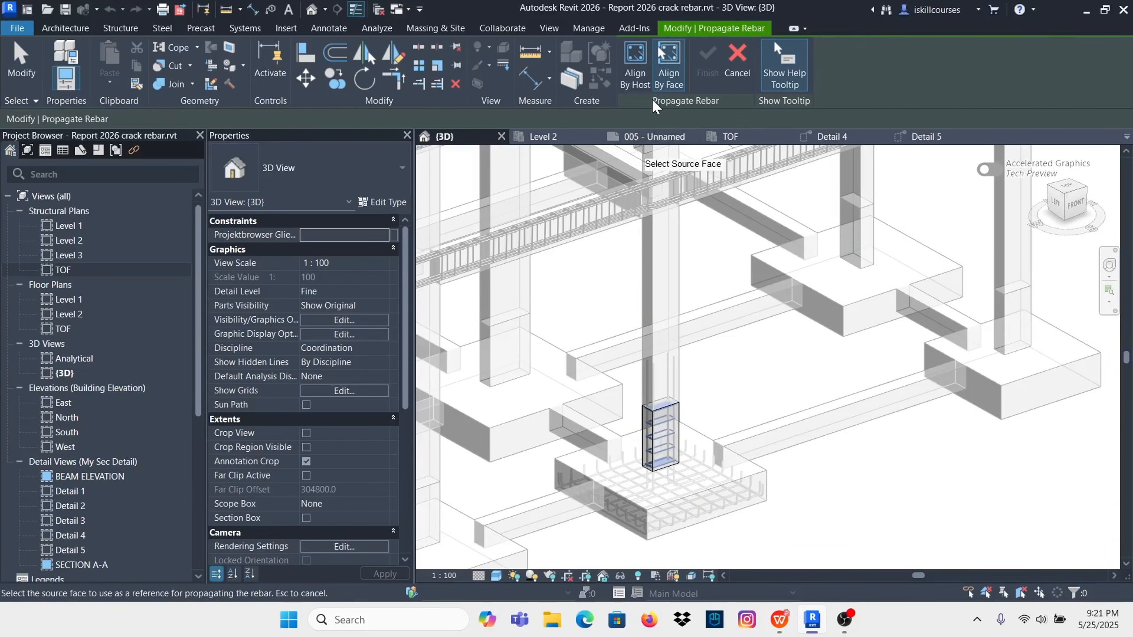
{"action": "left_click", "coordinate": [634, 63]}
{"action": "scroll", "coordinate": [687, 321], "scroll_direction": "down", "scroll_amount": 2}
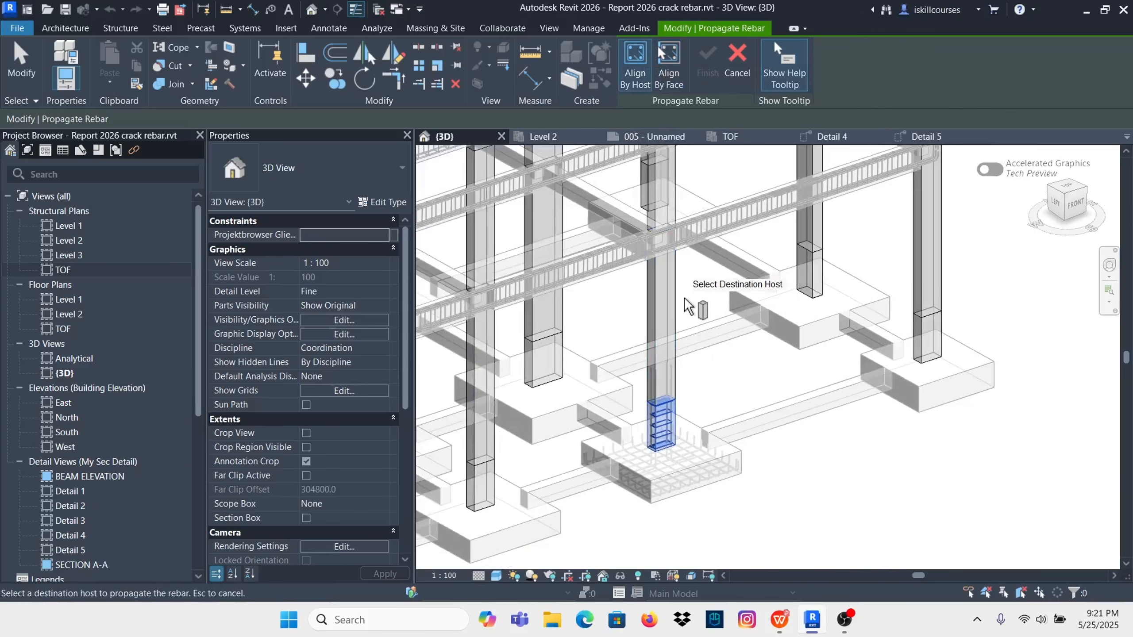
{"action": "left_click", "coordinate": [676, 305]}
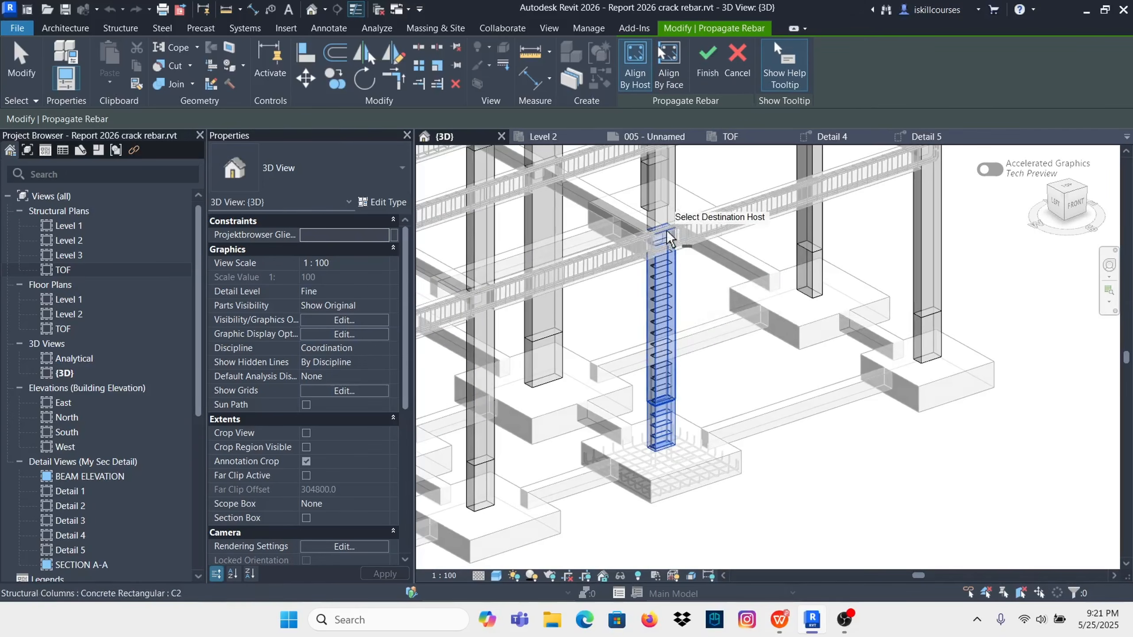
{"action": "scroll", "coordinate": [680, 250], "scroll_direction": "up", "scroll_amount": 2}
{"action": "scroll", "coordinate": [665, 357], "scroll_direction": "down", "scroll_amount": 3}
{"action": "scroll", "coordinate": [669, 339], "scroll_direction": "up", "scroll_amount": 5}
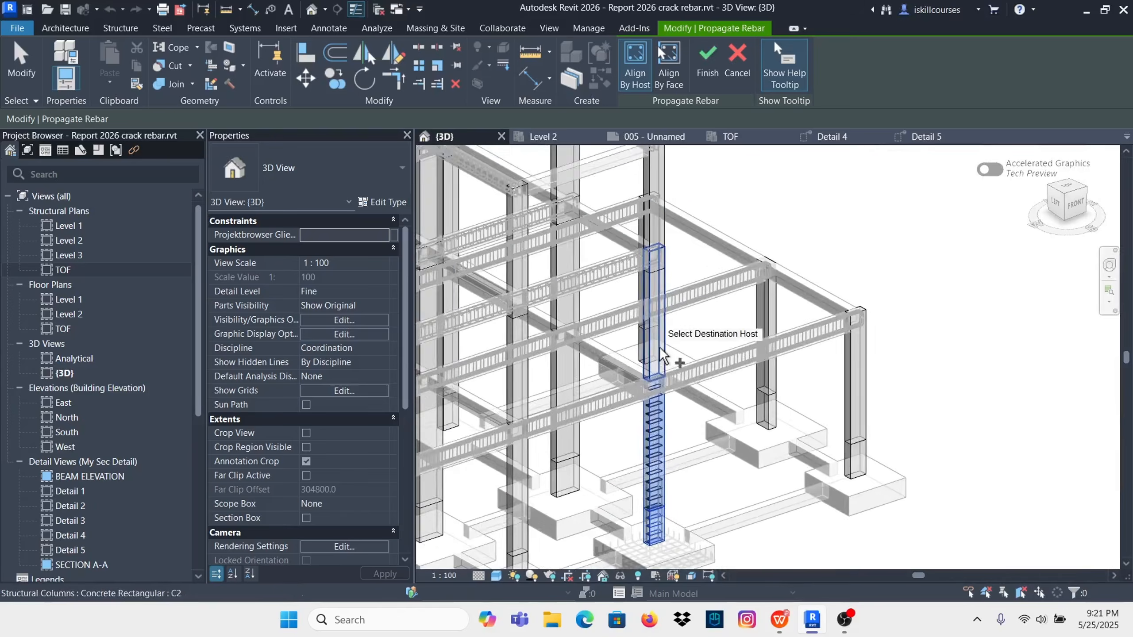
{"action": "scroll", "coordinate": [686, 357], "scroll_direction": "down", "scroll_amount": 3}
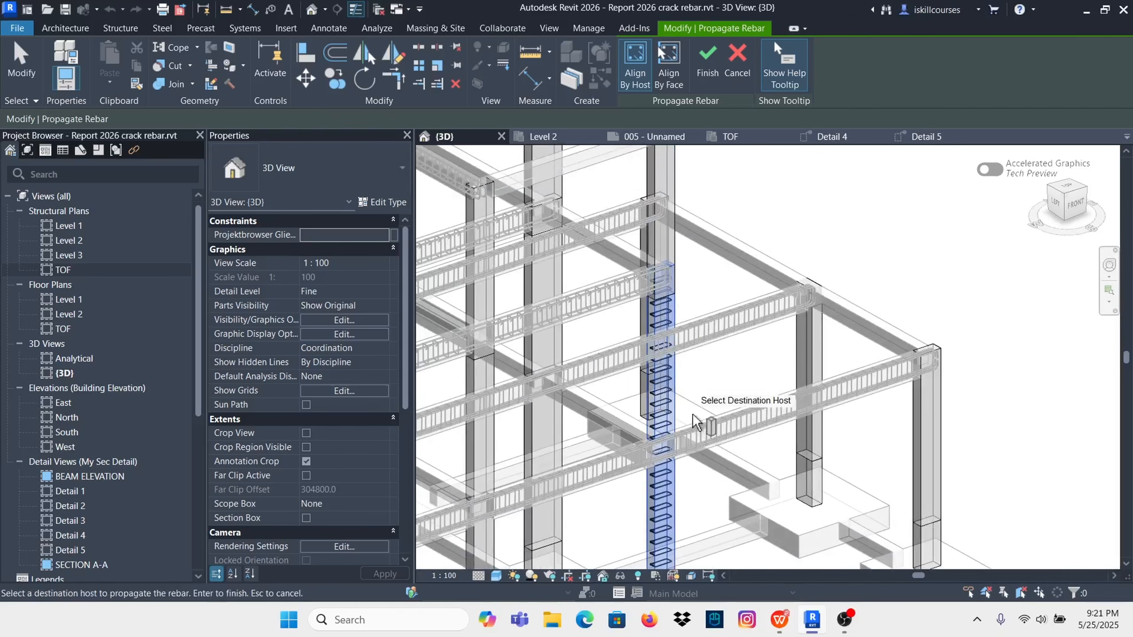
Step: Propagate the lower column's stirrups to the column directly above it, aligned by host, and finish the propagation
{"action": "scroll", "coordinate": [711, 304], "scroll_direction": "up", "scroll_amount": 1}
{"action": "scroll", "coordinate": [682, 411], "scroll_direction": "down", "scroll_amount": 1}
{"action": "scroll", "coordinate": [698, 250], "scroll_direction": "up", "scroll_amount": 1}
{"action": "scroll", "coordinate": [690, 230], "scroll_direction": "up", "scroll_amount": 2}
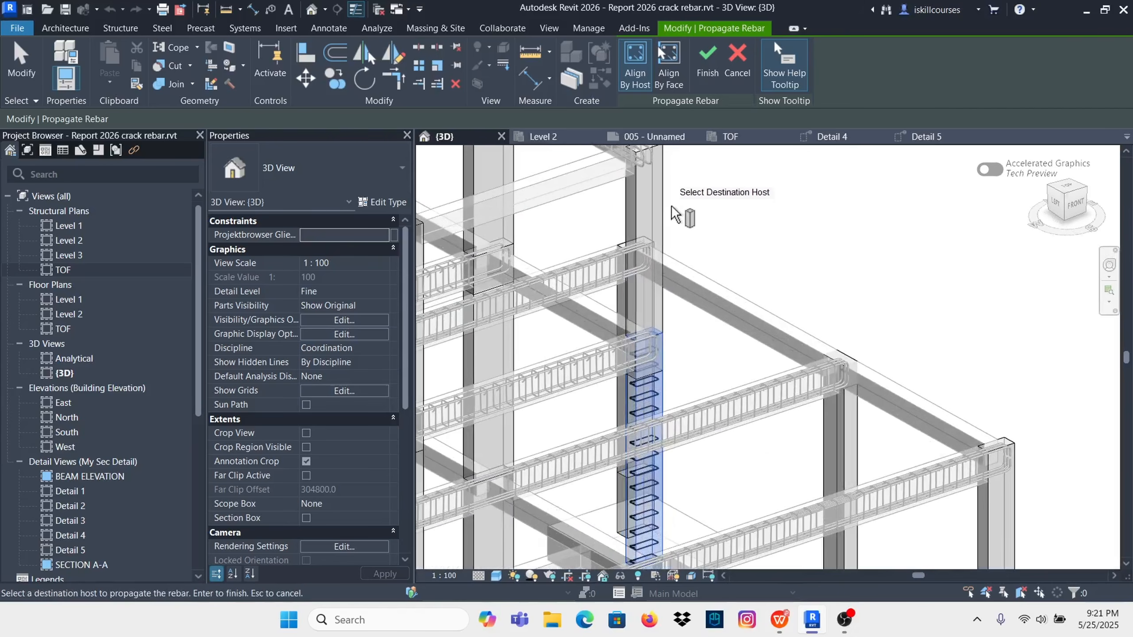
{"action": "left_click", "coordinate": [663, 203]}
{"action": "scroll", "coordinate": [679, 306], "scroll_direction": "down", "scroll_amount": 1}
{"action": "scroll", "coordinate": [660, 192], "scroll_direction": "up", "scroll_amount": 4}
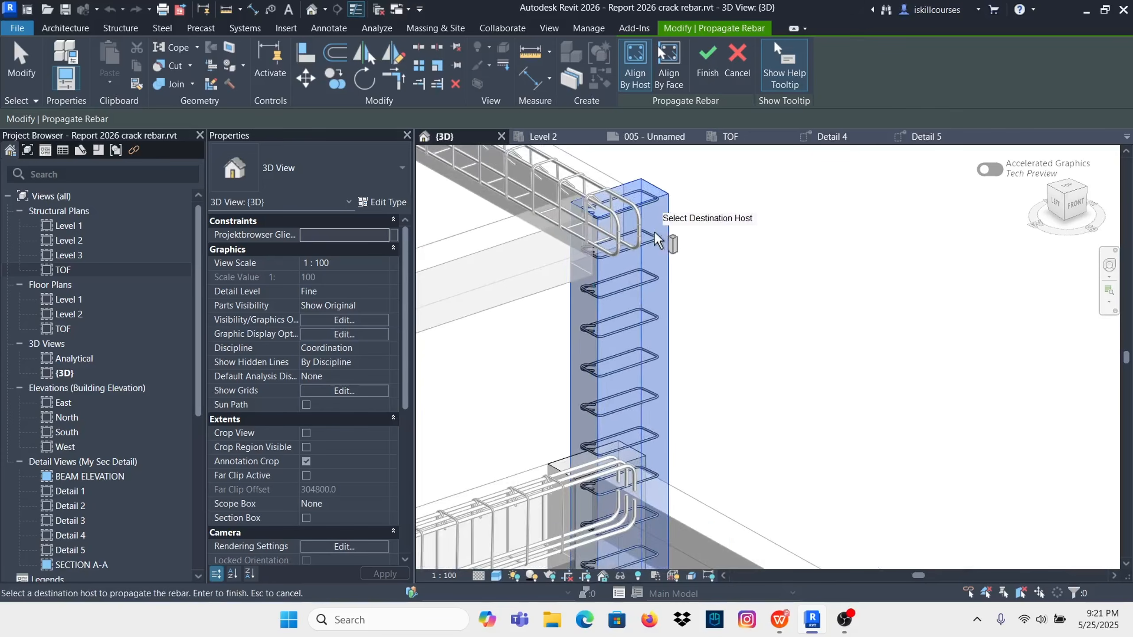
{"action": "left_click", "coordinate": [707, 60]}
{"action": "scroll", "coordinate": [714, 338], "scroll_direction": "down", "scroll_amount": 4}
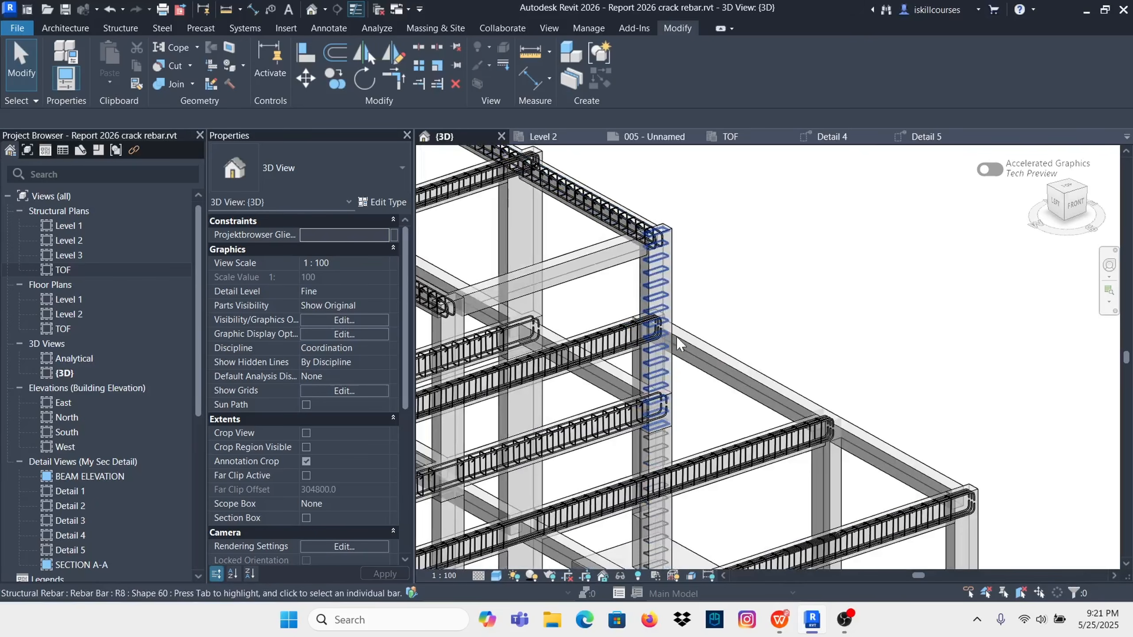
Step: Examine the stirrups and starter bars along the column's height in the Detail 5 view
{"action": "left_click", "coordinate": [926, 142]}
{"action": "scroll", "coordinate": [676, 453], "scroll_direction": "up", "scroll_amount": 4}
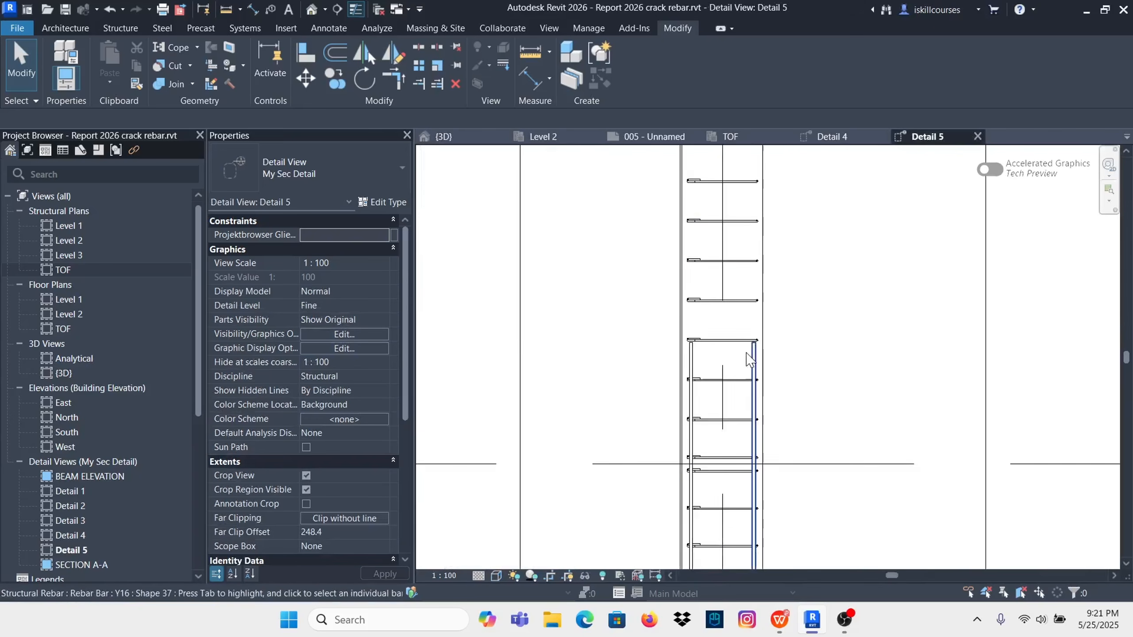
{"action": "scroll", "coordinate": [676, 453], "scroll_direction": "down", "scroll_amount": 4}
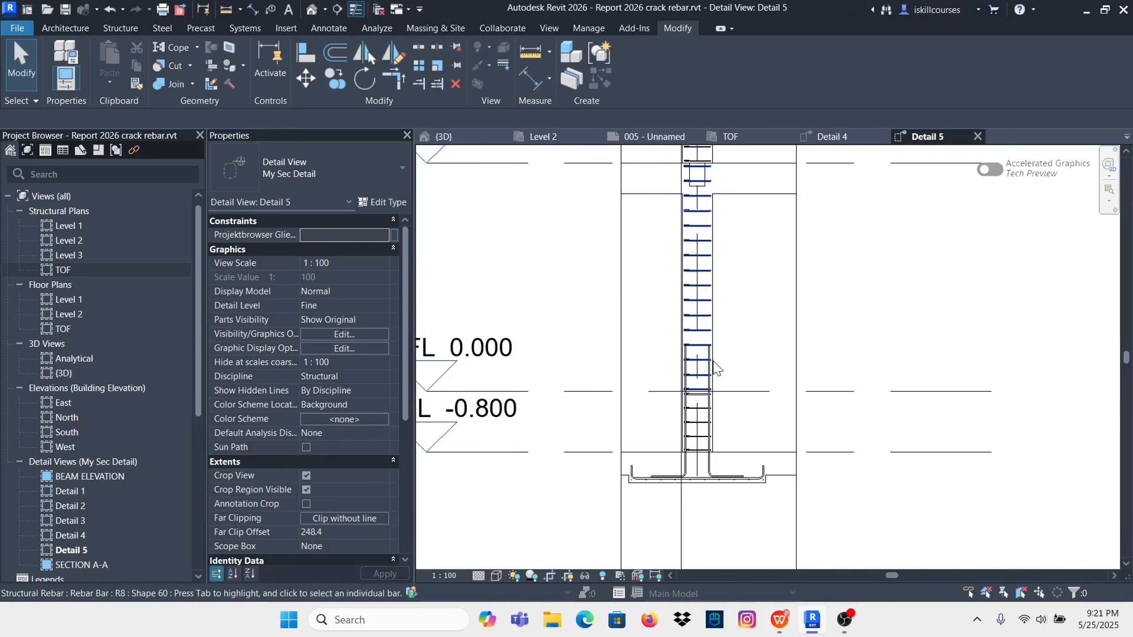
{"action": "scroll", "coordinate": [696, 339], "scroll_direction": "up", "scroll_amount": 3}
{"action": "scroll", "coordinate": [679, 309], "scroll_direction": "down", "scroll_amount": 3}
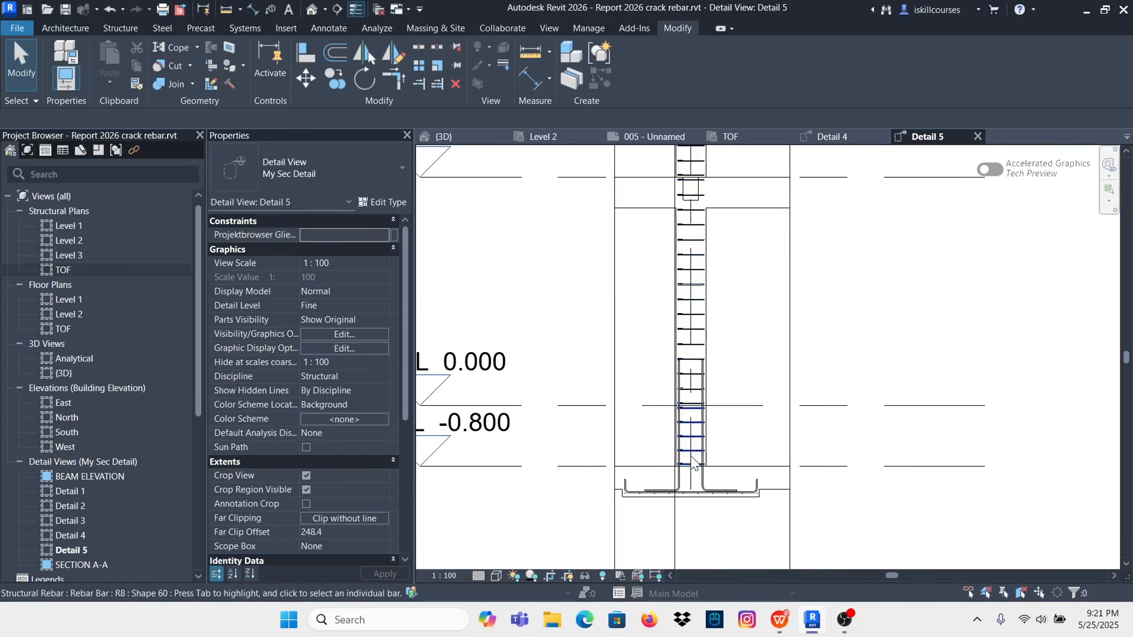
{"action": "scroll", "coordinate": [684, 451], "scroll_direction": "up", "scroll_amount": 2}
{"action": "scroll", "coordinate": [687, 446], "scroll_direction": "down", "scroll_amount": 2}
{"action": "scroll", "coordinate": [694, 440], "scroll_direction": "up", "scroll_amount": 3}
{"action": "scroll", "coordinate": [694, 441], "scroll_direction": "down", "scroll_amount": 2}
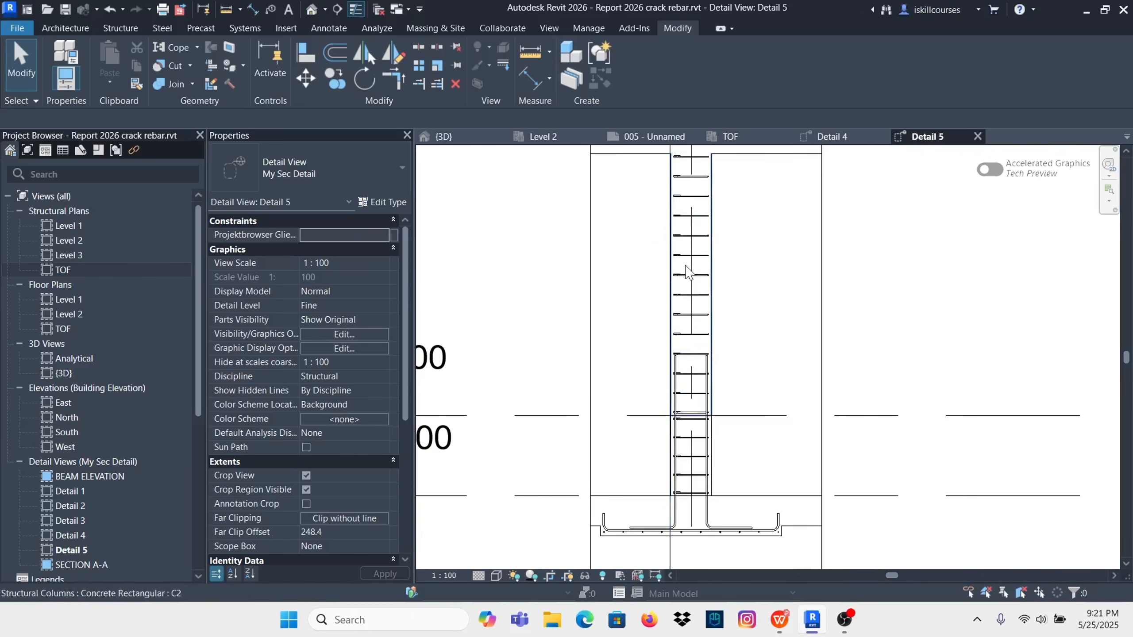
{"action": "scroll", "coordinate": [674, 448], "scroll_direction": "down", "scroll_amount": 3}
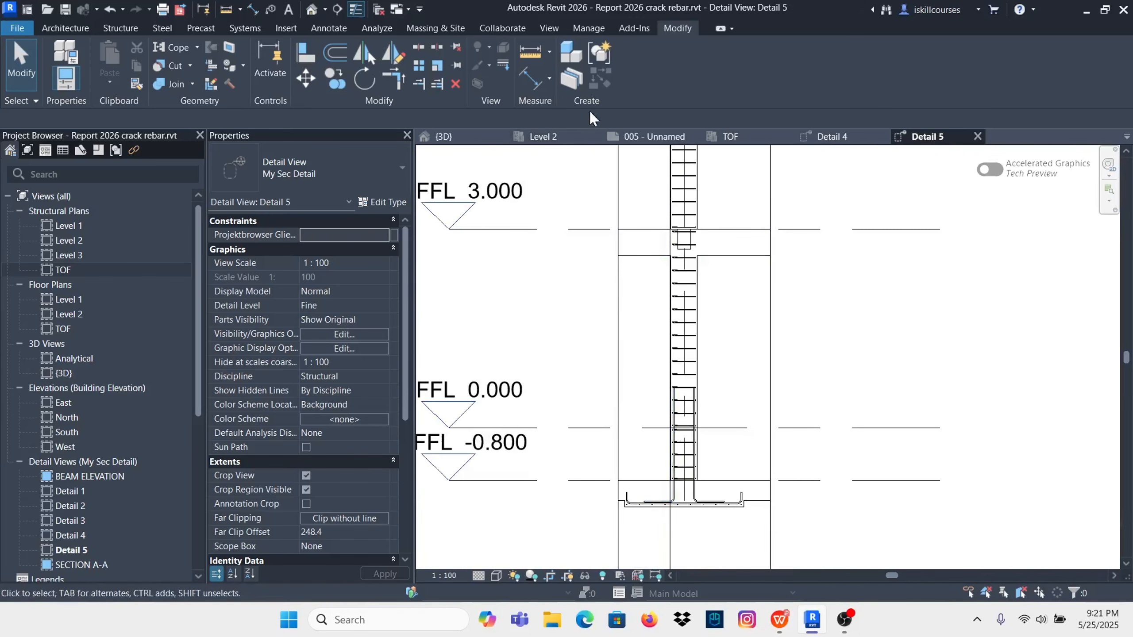
Step: Create a horizontal section cut across the C2 column between the 0.000 and 3.000 floor levels
{"action": "left_click", "coordinate": [550, 29]}
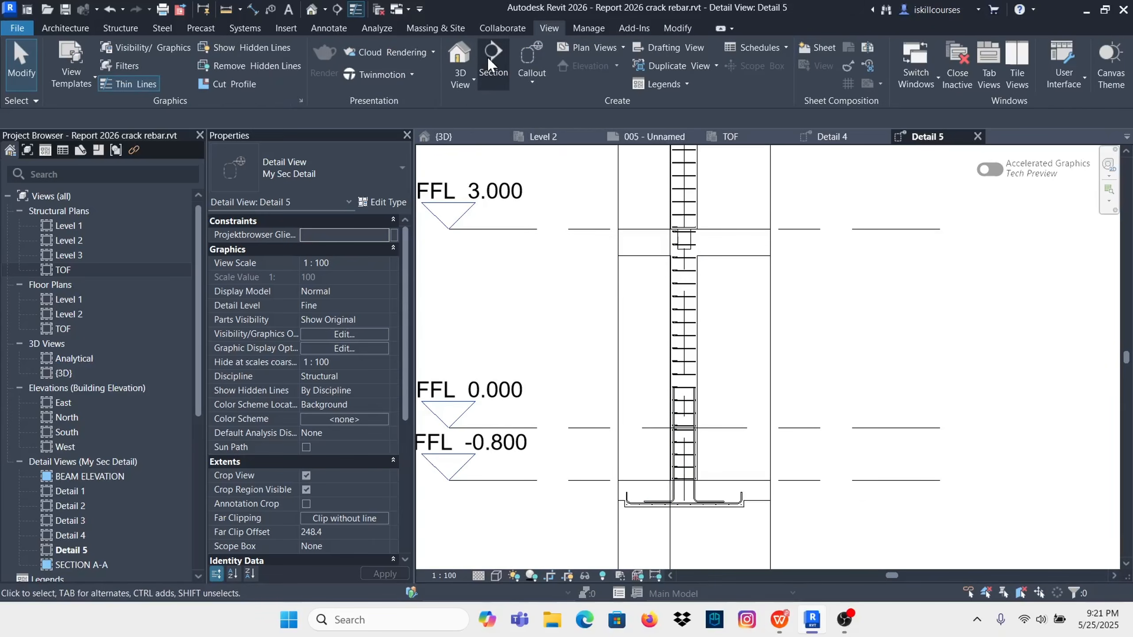
{"action": "scroll", "coordinate": [716, 388], "scroll_direction": "down", "scroll_amount": 3}
{"action": "scroll", "coordinate": [700, 342], "scroll_direction": "up", "scroll_amount": 6}
{"action": "scroll", "coordinate": [688, 332], "scroll_direction": "down", "scroll_amount": 2}
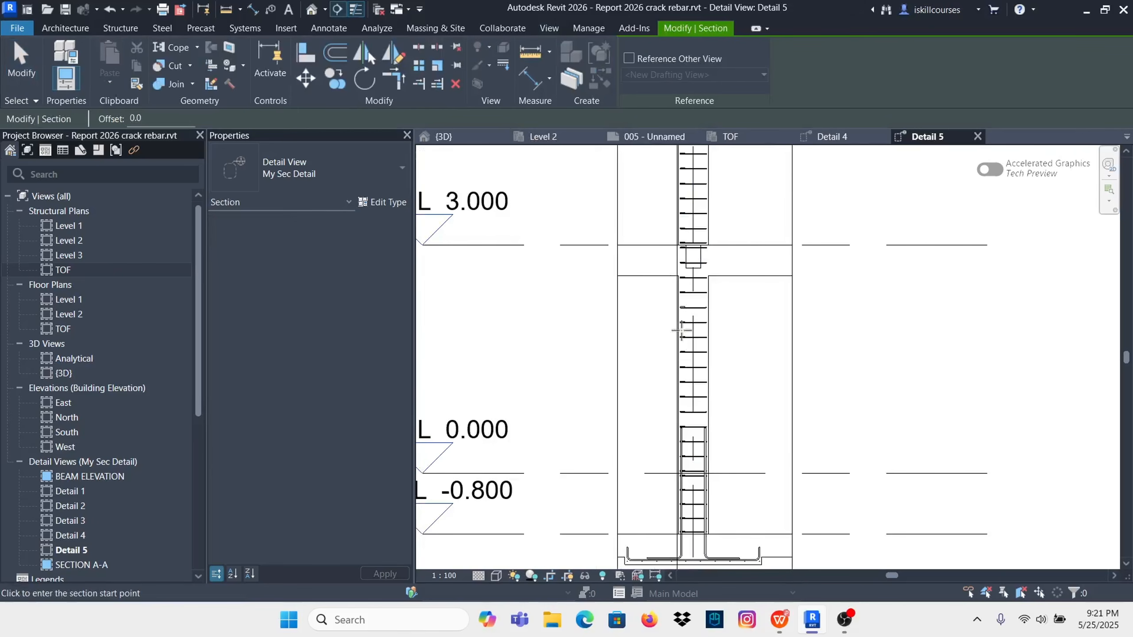
{"action": "left_click", "coordinate": [667, 374]}
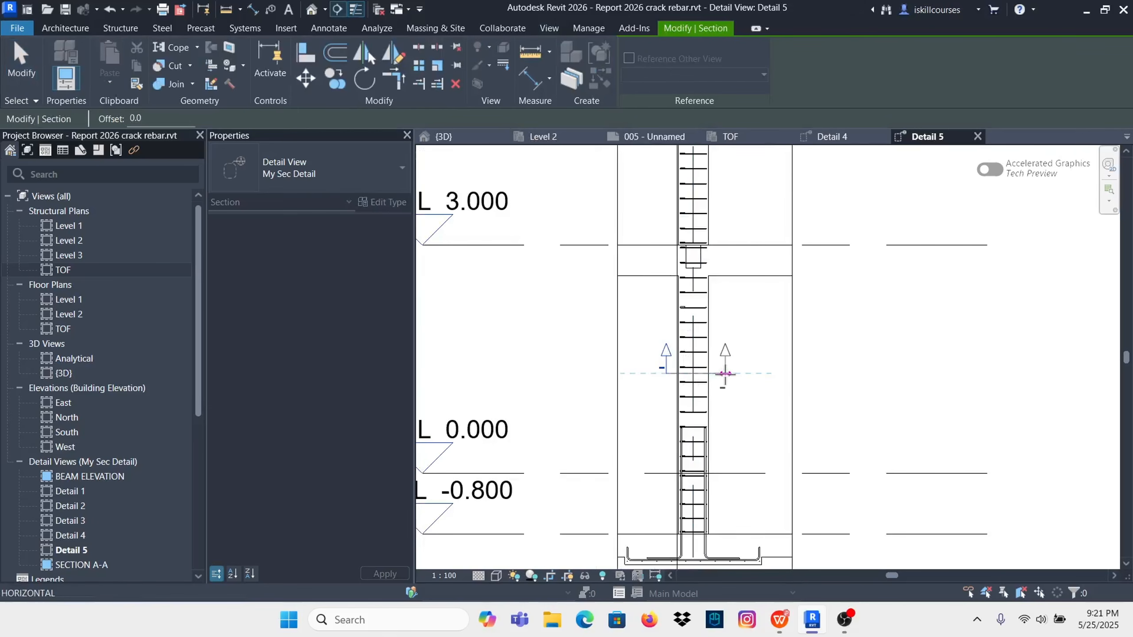
{"action": "key", "text": "Escape"}
{"action": "key", "text": "Escape"}
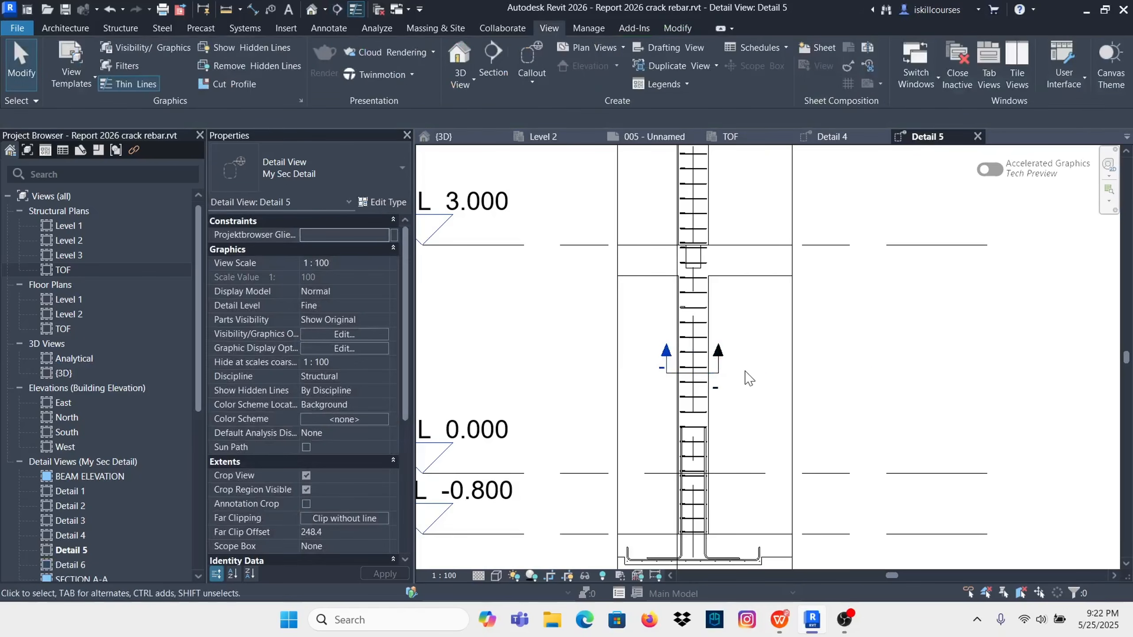
Step: Open the new column section view and extend its crop region upward to take in the full column cross-section
{"action": "scroll", "coordinate": [710, 353], "scroll_direction": "up", "scroll_amount": 4}
{"action": "double_click", "coordinate": [622, 351]}
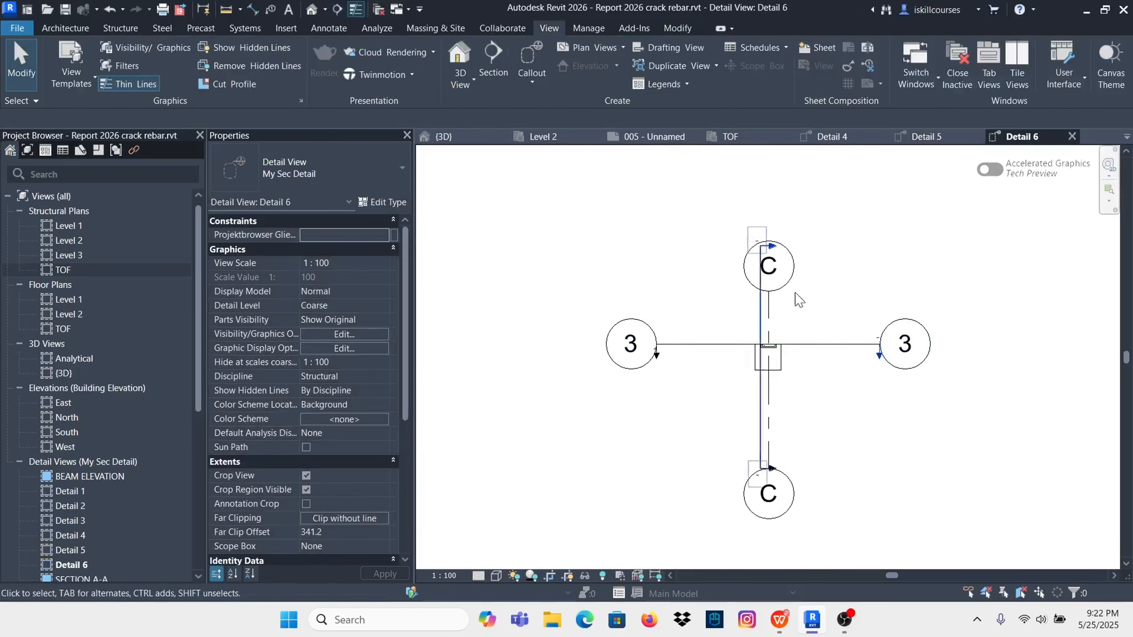
{"action": "scroll", "coordinate": [756, 375], "scroll_direction": "up", "scroll_amount": 4}
{"action": "left_click", "coordinate": [750, 352]}
{"action": "scroll", "coordinate": [750, 353], "scroll_direction": "up", "scroll_amount": 2}
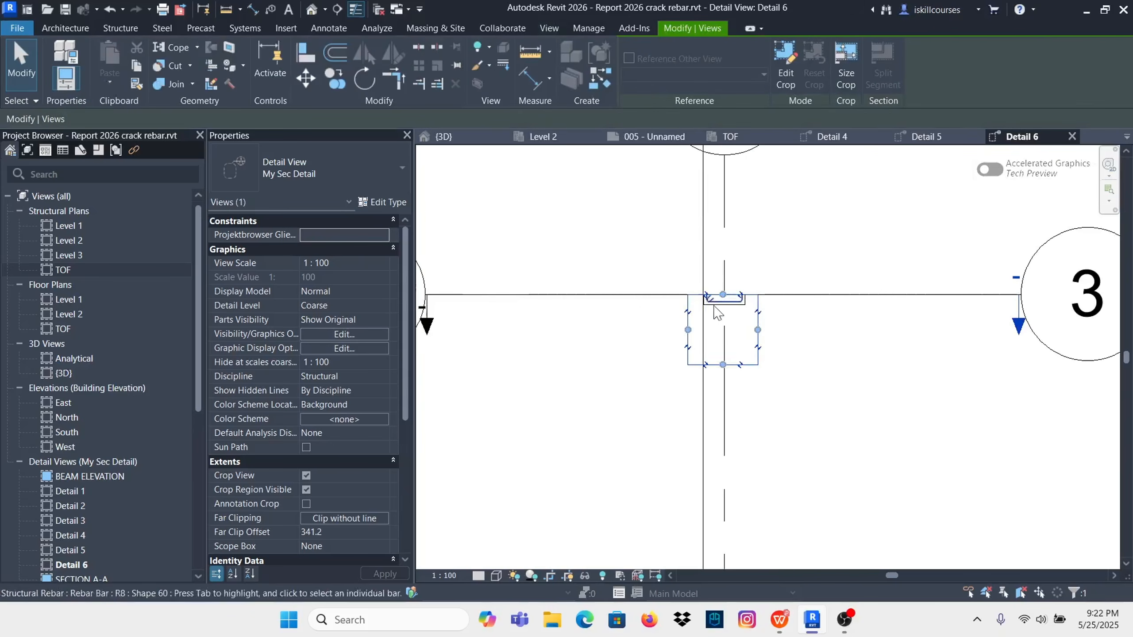
{"action": "left_click_drag", "start_coordinate": [723, 295], "coordinate": [723, 176]}
{"action": "left_click", "coordinate": [815, 226]}
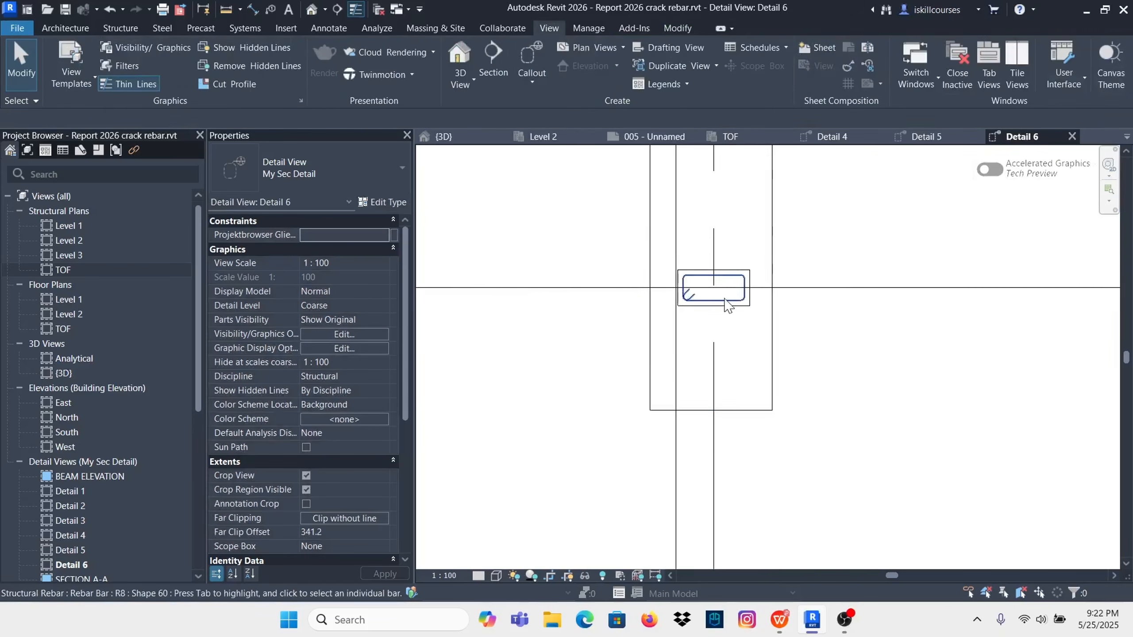
Step: Set the column cross-section view's detail level to Fine
{"action": "scroll", "coordinate": [732, 299], "scroll_direction": "up", "scroll_amount": 8}
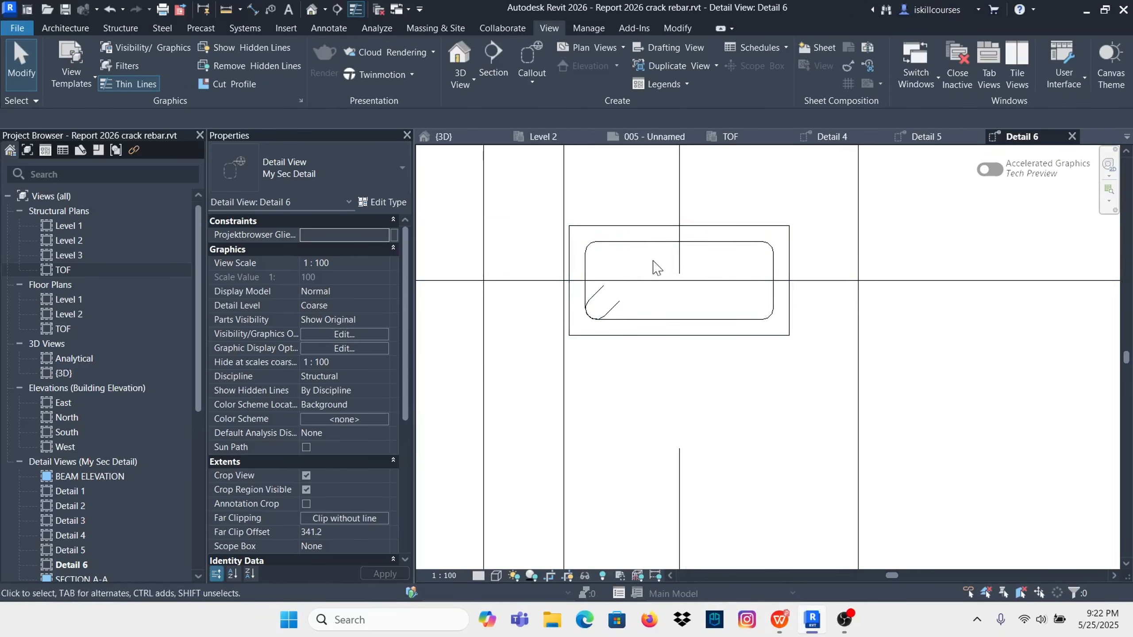
{"action": "scroll", "coordinate": [665, 403], "scroll_direction": "down", "scroll_amount": 1}
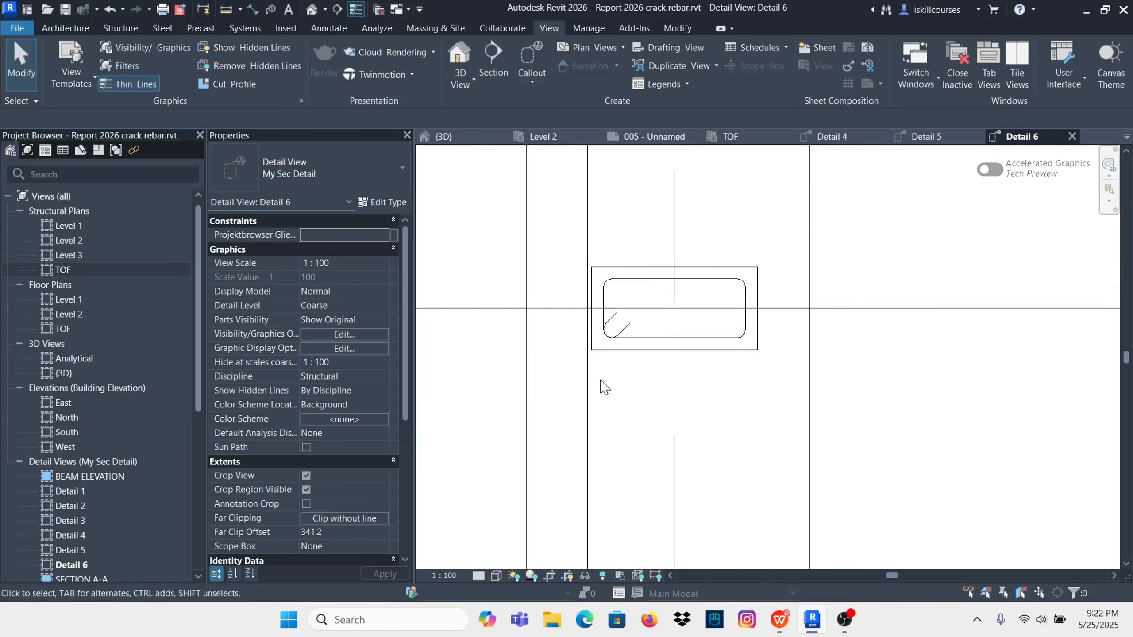
{"action": "left_click", "coordinate": [477, 576]}
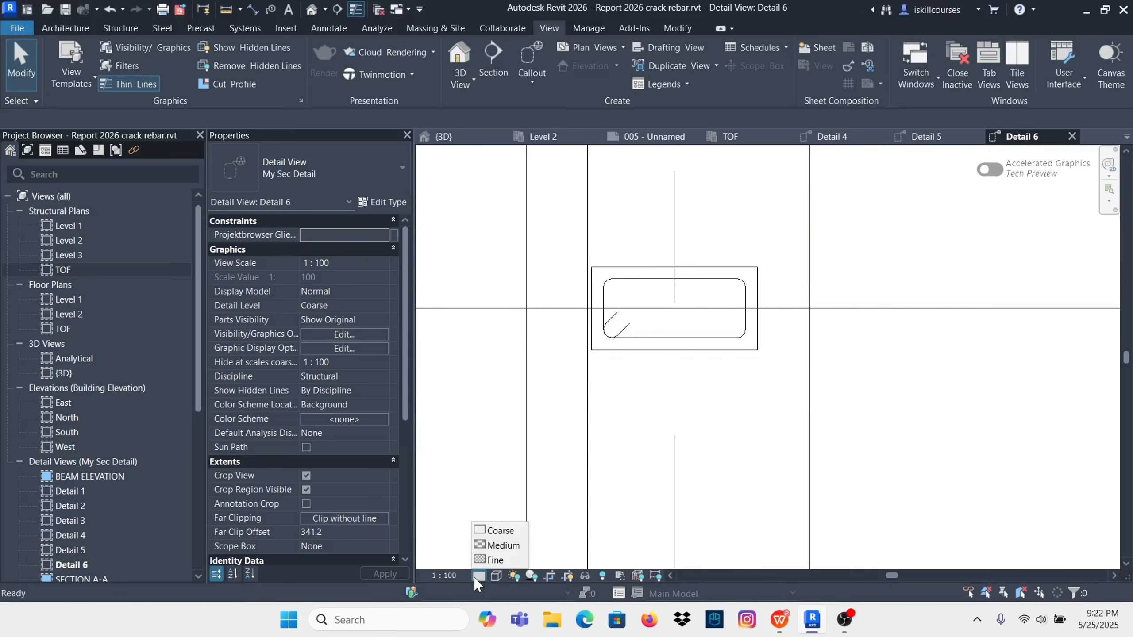
{"action": "left_click", "coordinate": [493, 561]}
{"action": "scroll", "coordinate": [639, 329], "scroll_direction": "up", "scroll_amount": 1}
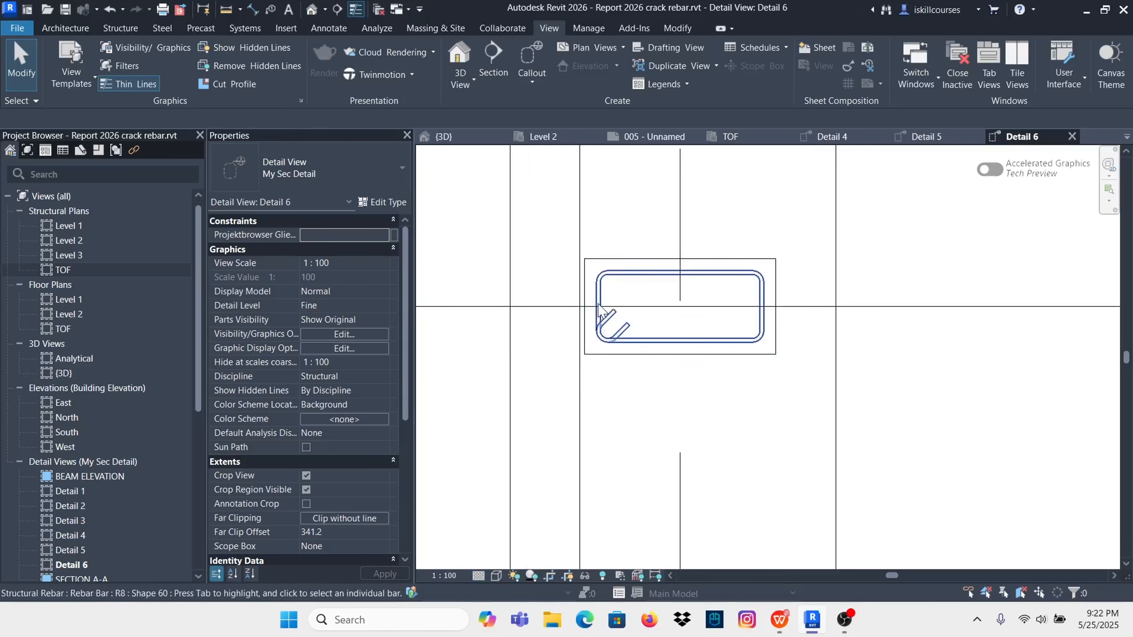
{"action": "scroll", "coordinate": [603, 425], "scroll_direction": "down", "scroll_amount": 1}
Step: Review the footing starter bars and the stirrups of the column in the Detail 5 view
{"action": "left_click", "coordinate": [921, 136]}
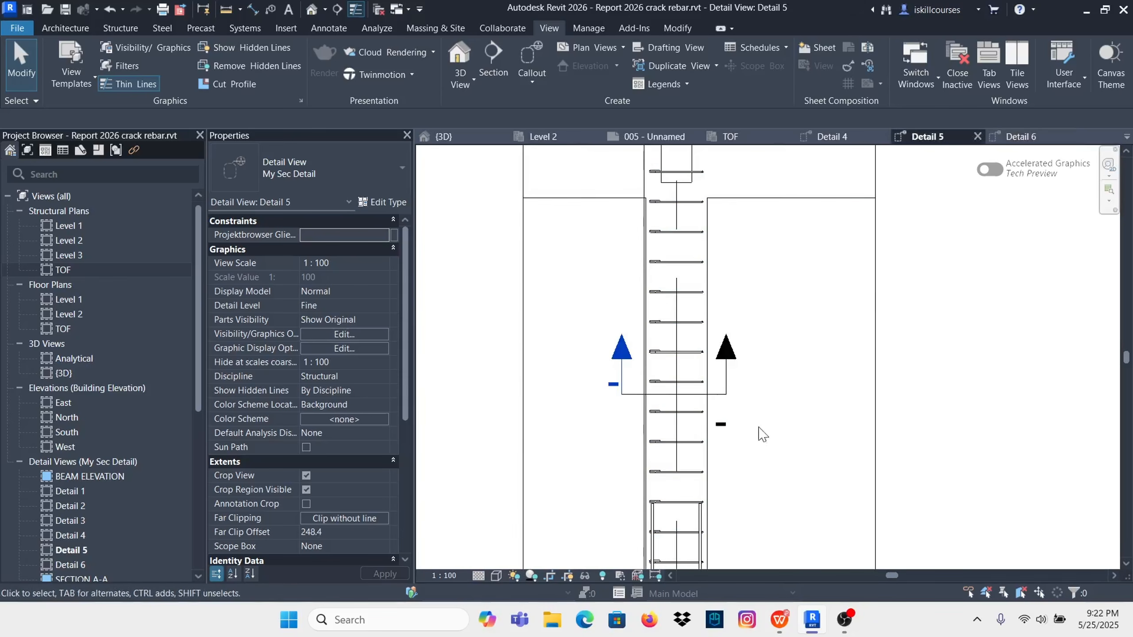
{"action": "scroll", "coordinate": [762, 433], "scroll_direction": "down", "scroll_amount": 3}
{"action": "scroll", "coordinate": [685, 400], "scroll_direction": "up", "scroll_amount": 3}
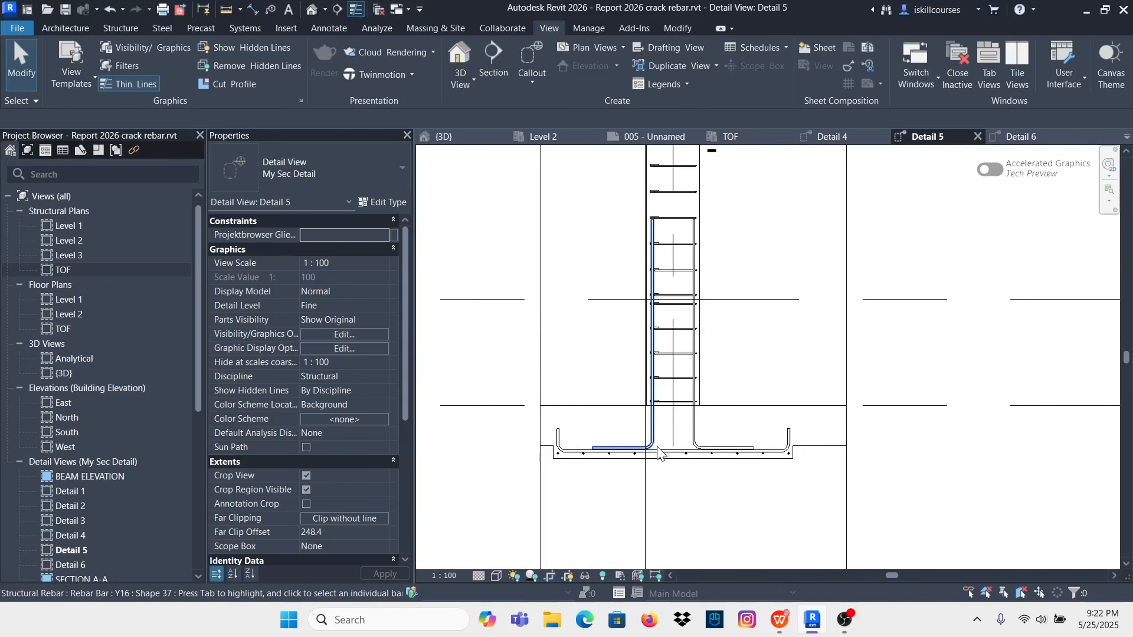
{"action": "scroll", "coordinate": [657, 462], "scroll_direction": "down", "scroll_amount": 2}
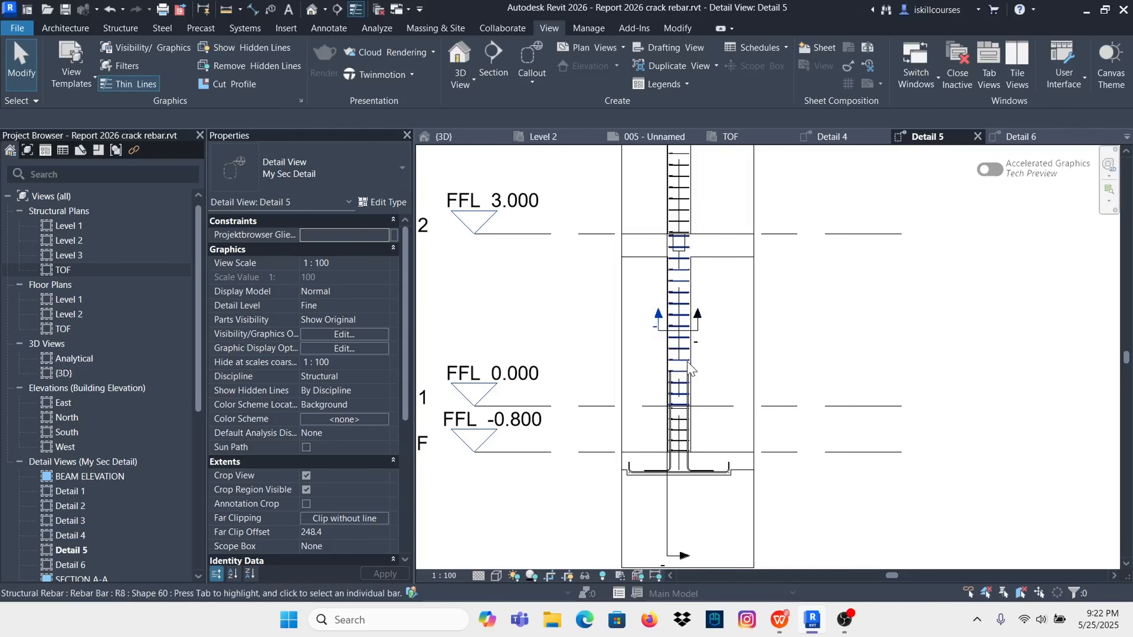
{"action": "scroll", "coordinate": [672, 391], "scroll_direction": "up", "scroll_amount": 4}
{"action": "scroll", "coordinate": [653, 415], "scroll_direction": "down", "scroll_amount": 3}
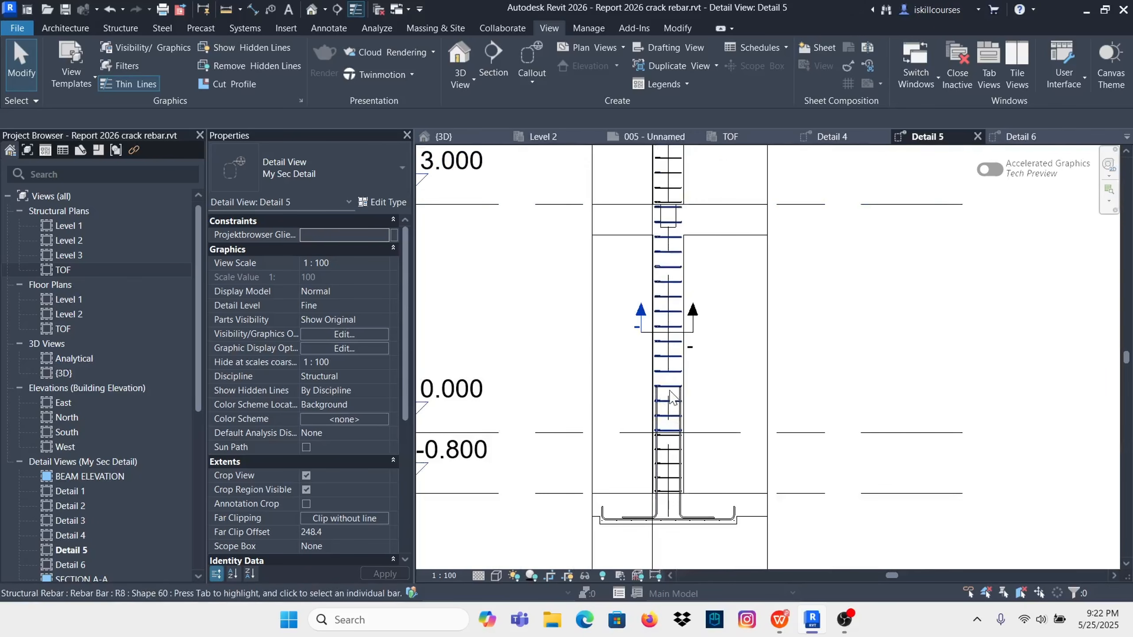
Step: In Detail 6, place straight Y16 vertical bars of shape 20 in the C2 column's four corners, in fixed-number sets of 2
{"action": "left_click", "coordinate": [1016, 136]}
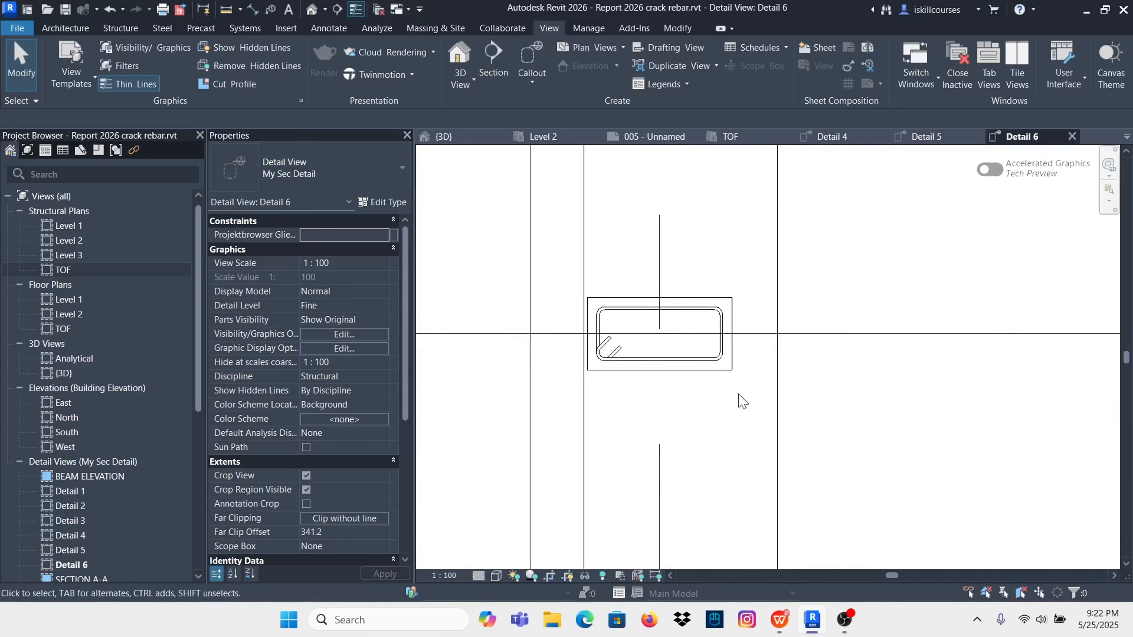
{"action": "scroll", "coordinate": [649, 331], "scroll_direction": "up", "scroll_amount": 1}
{"action": "left_click", "coordinate": [707, 402]}
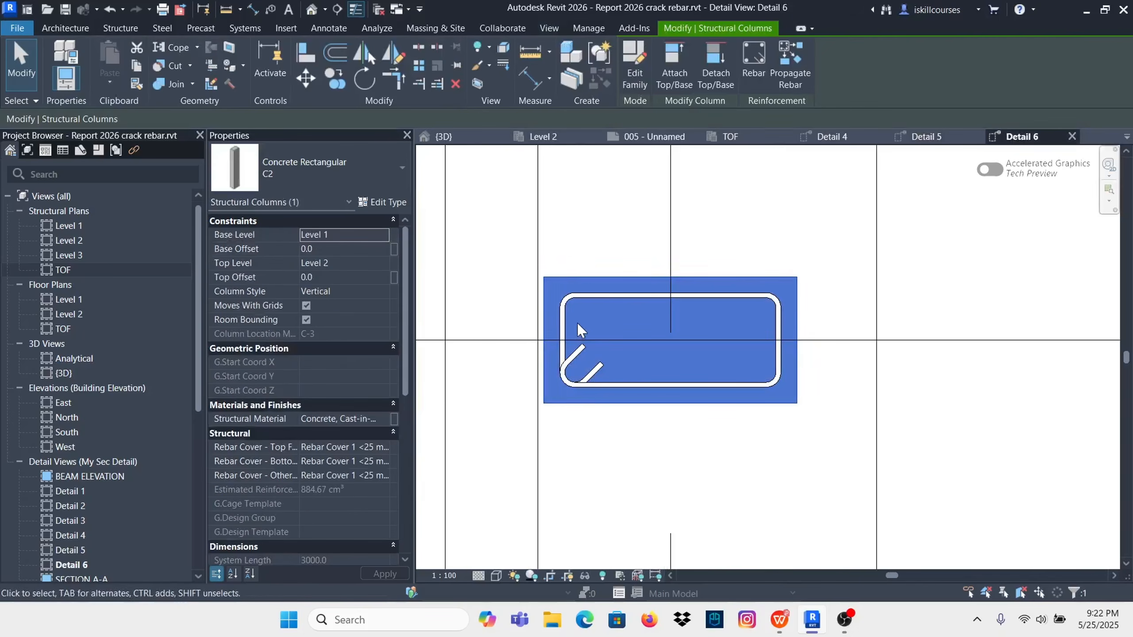
{"action": "left_click", "coordinate": [754, 53]}
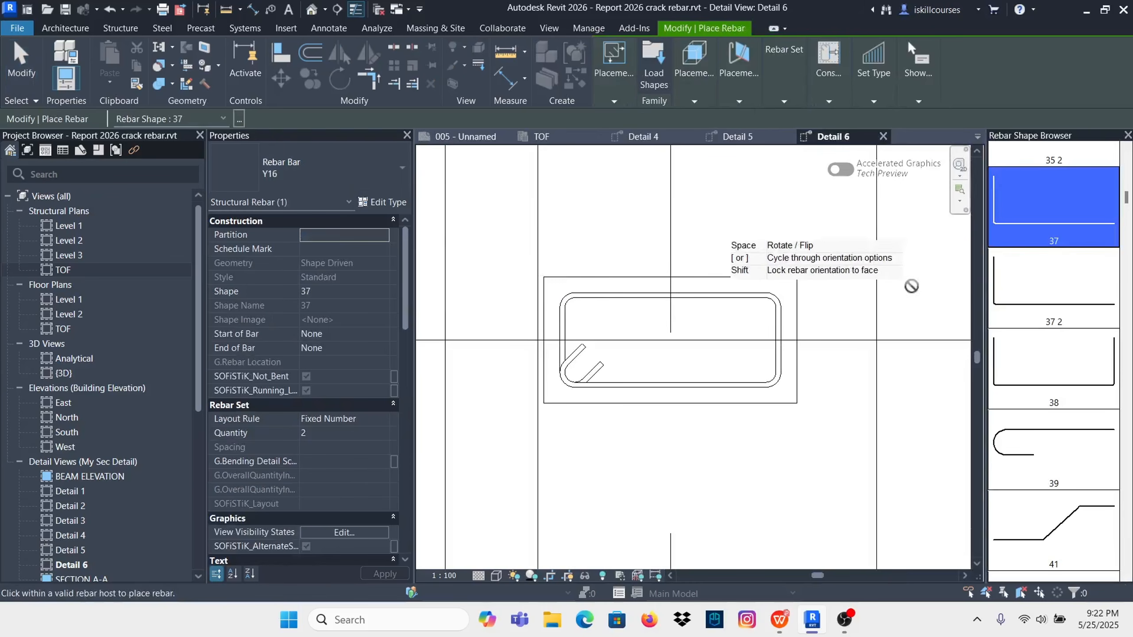
{"action": "scroll", "coordinate": [1039, 241], "scroll_direction": "up", "scroll_amount": 2}
{"action": "scroll", "coordinate": [1038, 243], "scroll_direction": "up", "scroll_amount": 2}
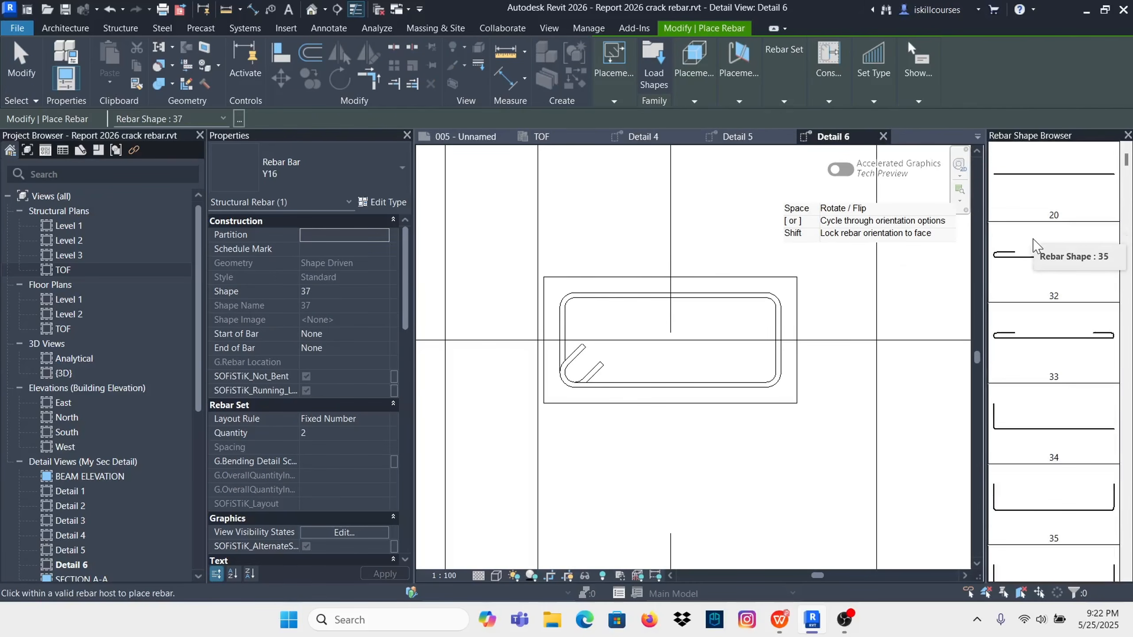
{"action": "left_click", "coordinate": [1033, 210]}
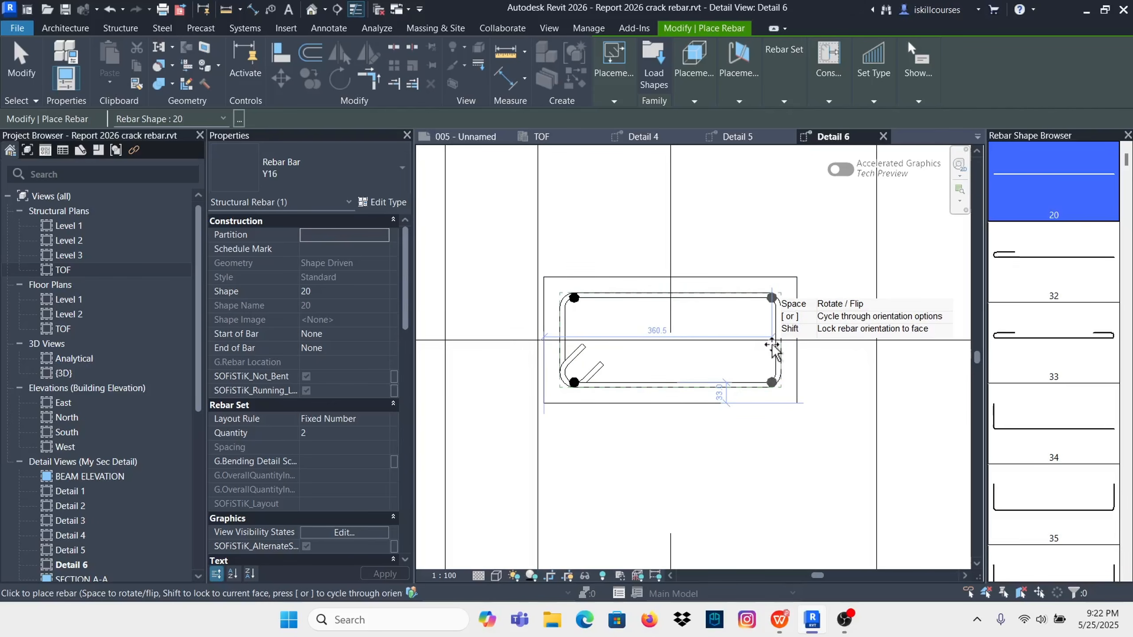
{"action": "key", "text": "Escape"}
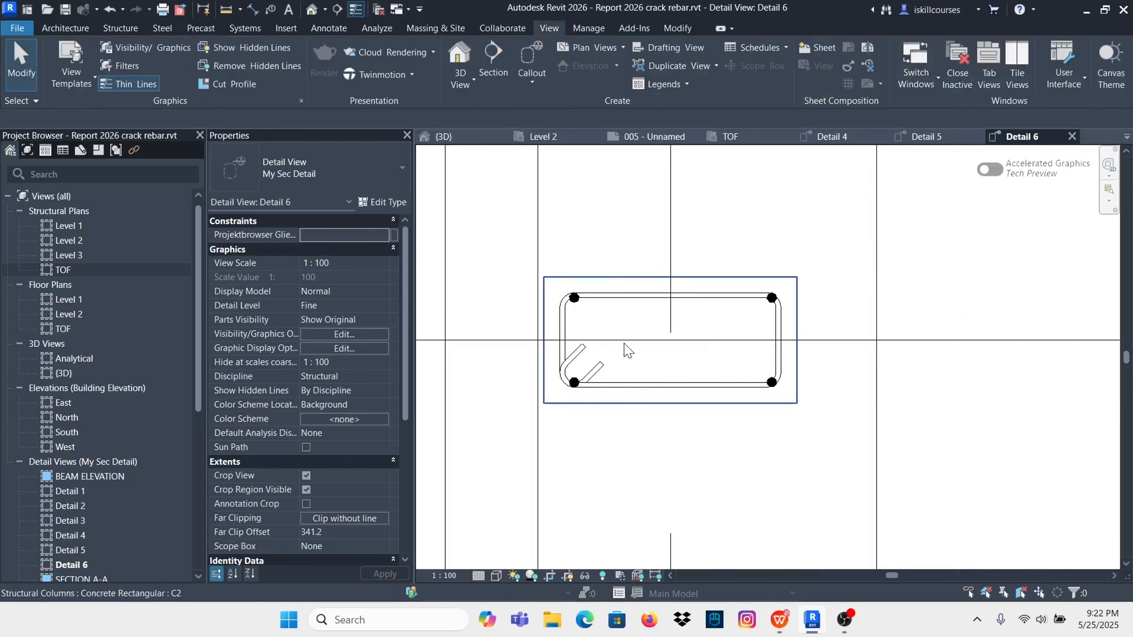
Step: Shift both bars of the Y16 pair at the hooked end of the stirrup inward from the corner bends
{"action": "scroll", "coordinate": [582, 306], "scroll_direction": "up", "scroll_amount": 3}
{"action": "left_click", "coordinate": [594, 272]}
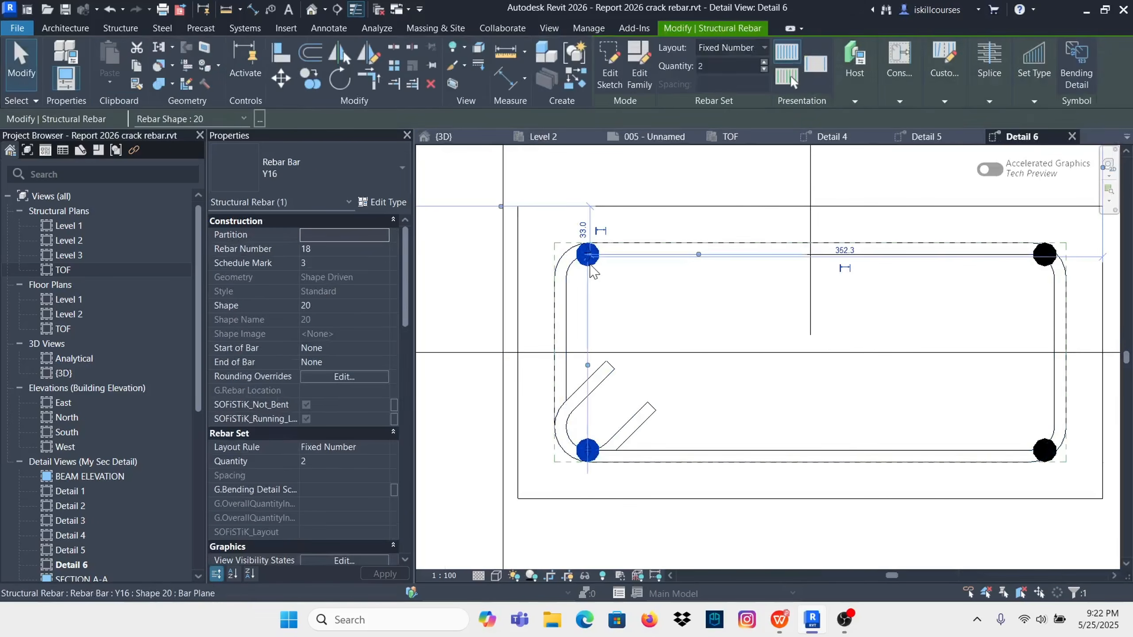
{"action": "left_click_drag", "start_coordinate": [588, 262], "coordinate": [588, 281]}
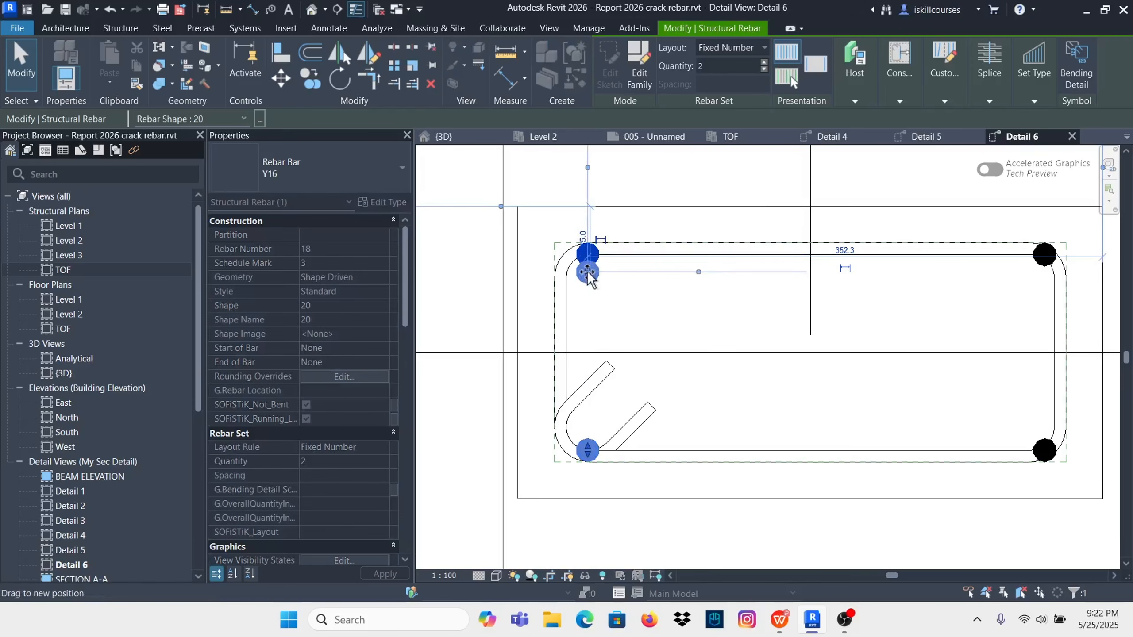
{"action": "left_click_drag", "start_coordinate": [587, 450], "coordinate": [588, 435]}
Step: Shift both bars of the opposite Y16 pair inward to about 45 mm from the column's long faces
{"action": "scroll", "coordinate": [915, 316], "scroll_direction": "down", "scroll_amount": 2}
{"action": "scroll", "coordinate": [915, 316], "scroll_direction": "up", "scroll_amount": 4}
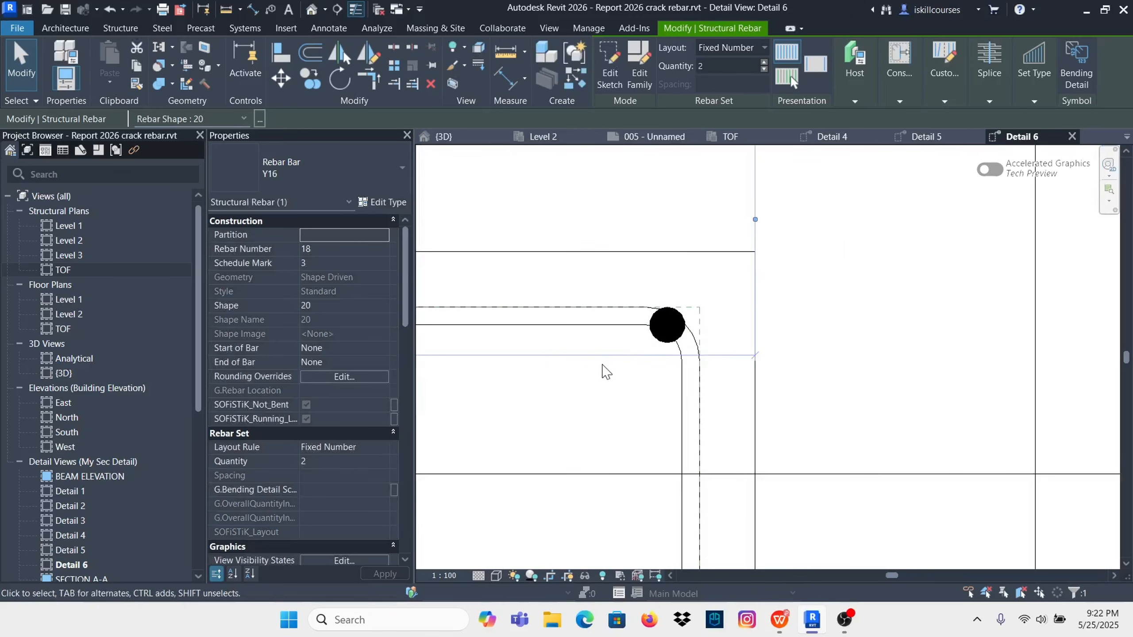
{"action": "left_click_drag", "start_coordinate": [662, 353], "coordinate": [664, 356]}
{"action": "scroll", "coordinate": [665, 357], "scroll_direction": "down", "scroll_amount": 2}
{"action": "scroll", "coordinate": [667, 446], "scroll_direction": "up", "scroll_amount": 1}
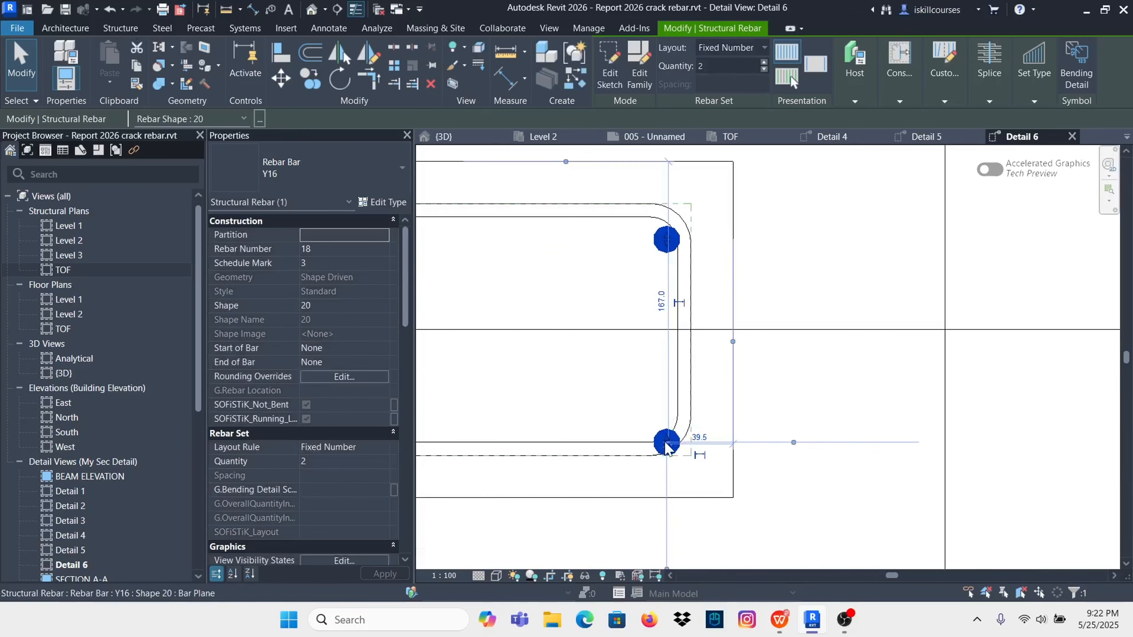
{"action": "left_click_drag", "start_coordinate": [668, 443], "coordinate": [666, 421]}
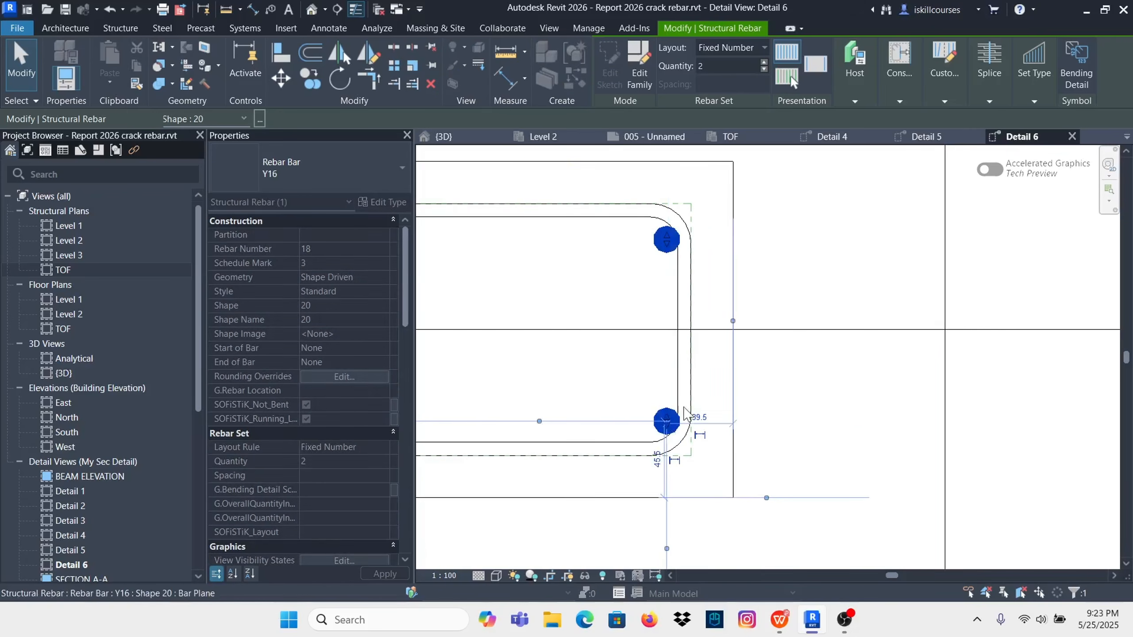
Step: In the Detail 5 view, examine where the Y16 vertical bars end at the Level 2 beam and the column base
{"action": "left_click", "coordinate": [926, 136]}
{"action": "scroll", "coordinate": [660, 267], "scroll_direction": "up", "scroll_amount": 3}
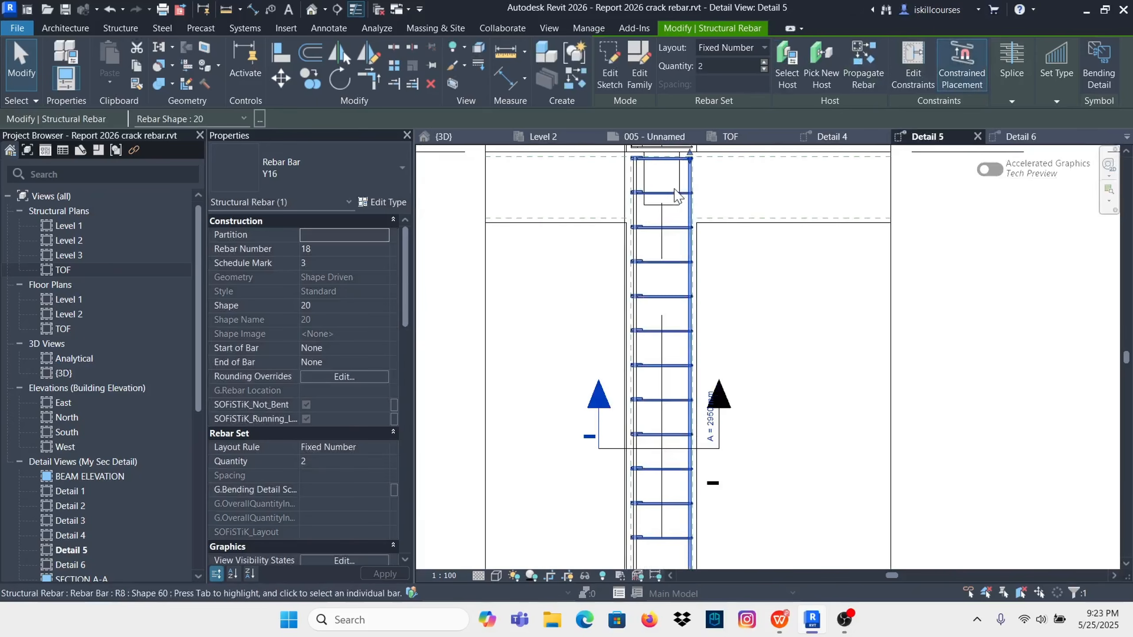
{"action": "scroll", "coordinate": [704, 300], "scroll_direction": "down", "scroll_amount": 5}
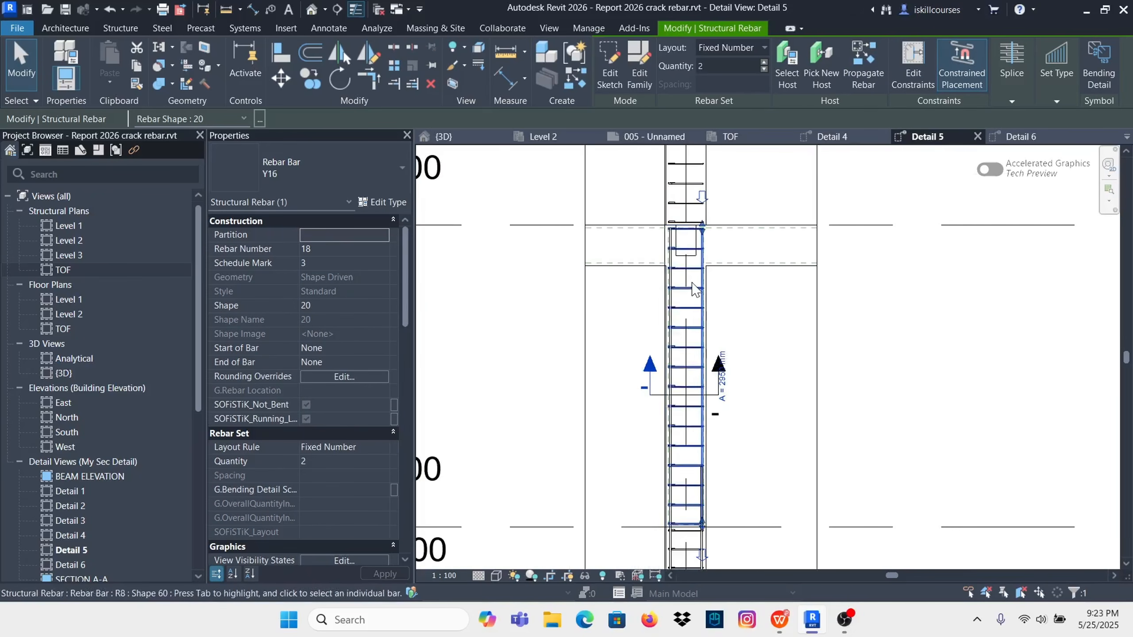
{"action": "scroll", "coordinate": [698, 464], "scroll_direction": "up", "scroll_amount": 6}
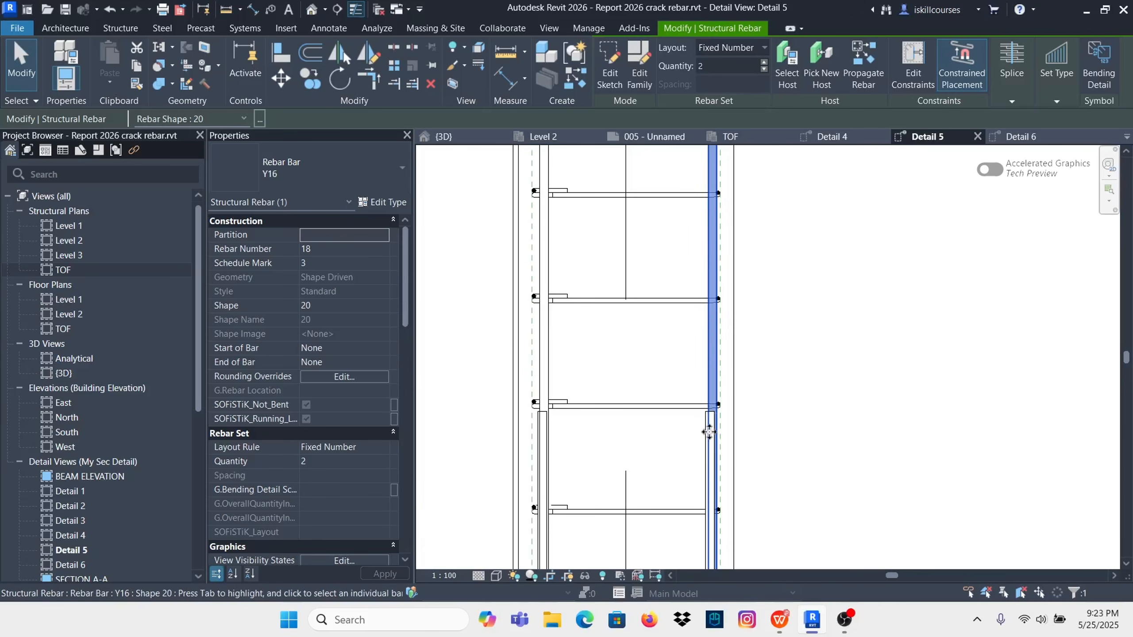
{"action": "scroll", "coordinate": [704, 446], "scroll_direction": "down", "scroll_amount": 5}
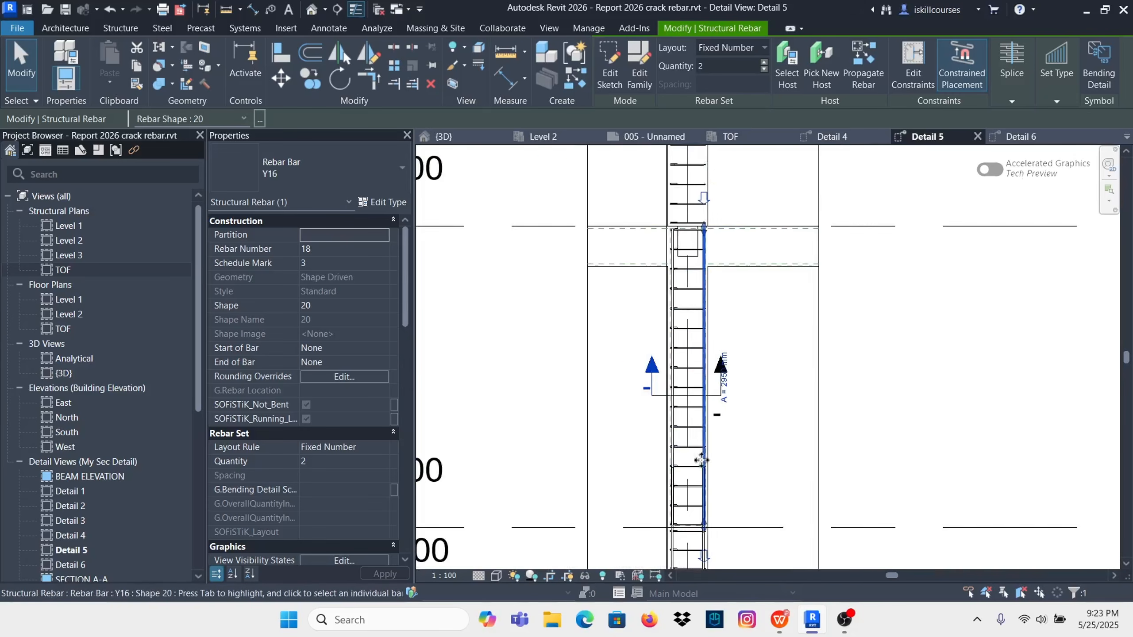
{"action": "scroll", "coordinate": [700, 460], "scroll_direction": "down", "scroll_amount": 4}
{"action": "scroll", "coordinate": [698, 418], "scroll_direction": "up", "scroll_amount": 7}
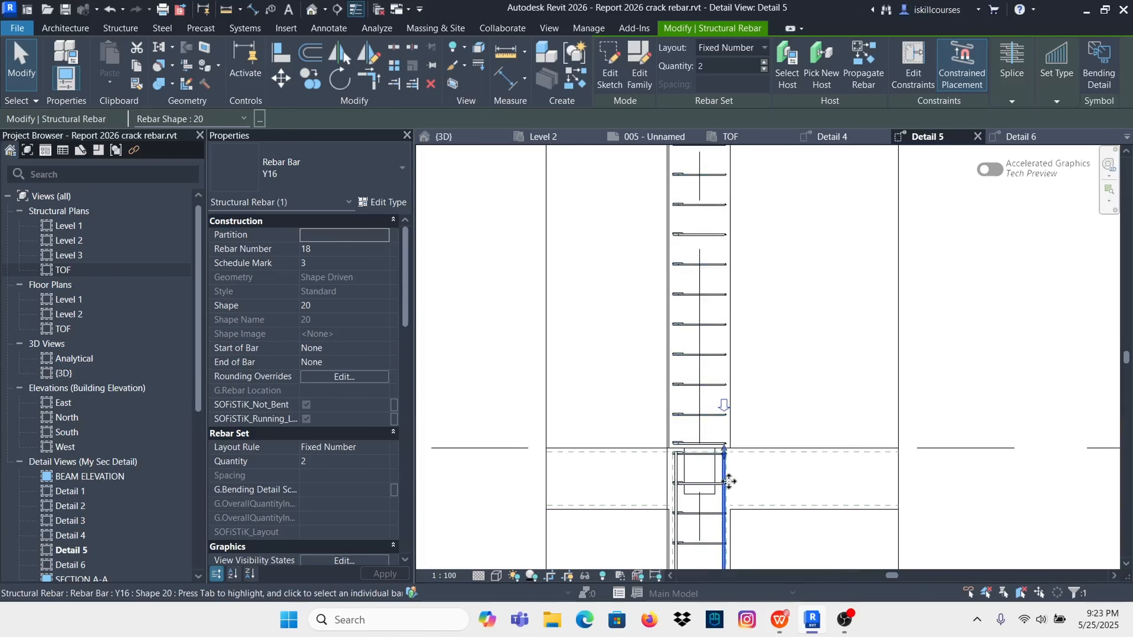
{"action": "scroll", "coordinate": [728, 480], "scroll_direction": "up", "scroll_amount": 3}
{"action": "scroll", "coordinate": [683, 310], "scroll_direction": "down", "scroll_amount": 1}
{"action": "left_click", "coordinate": [757, 438]}
{"action": "scroll", "coordinate": [695, 433], "scroll_direction": "up", "scroll_amount": 3}
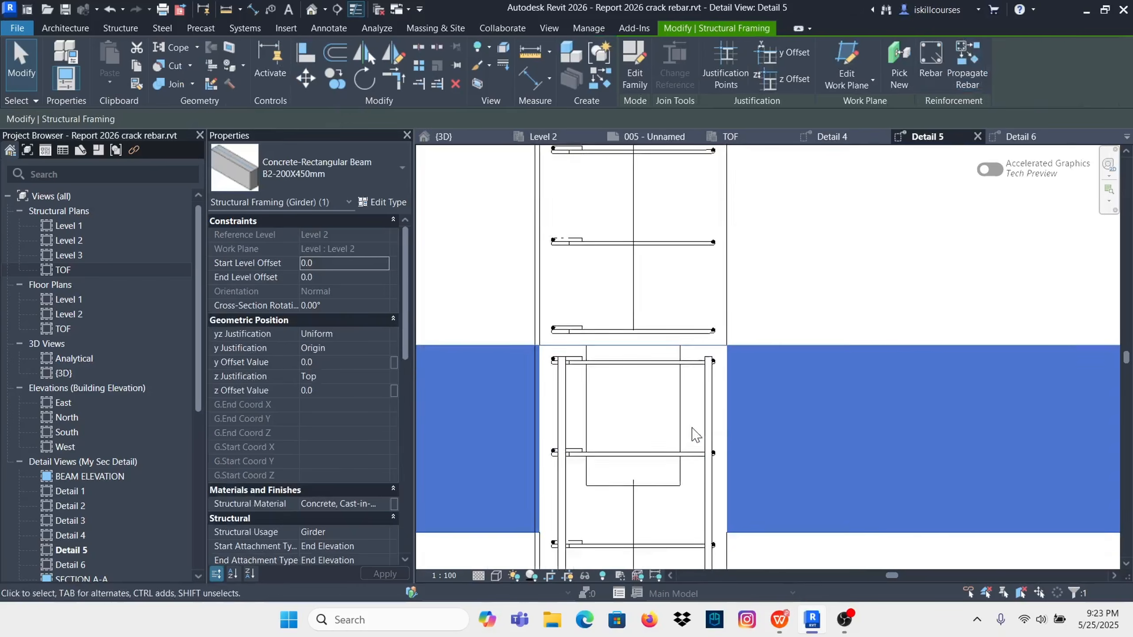
{"action": "left_click", "coordinate": [778, 251]}
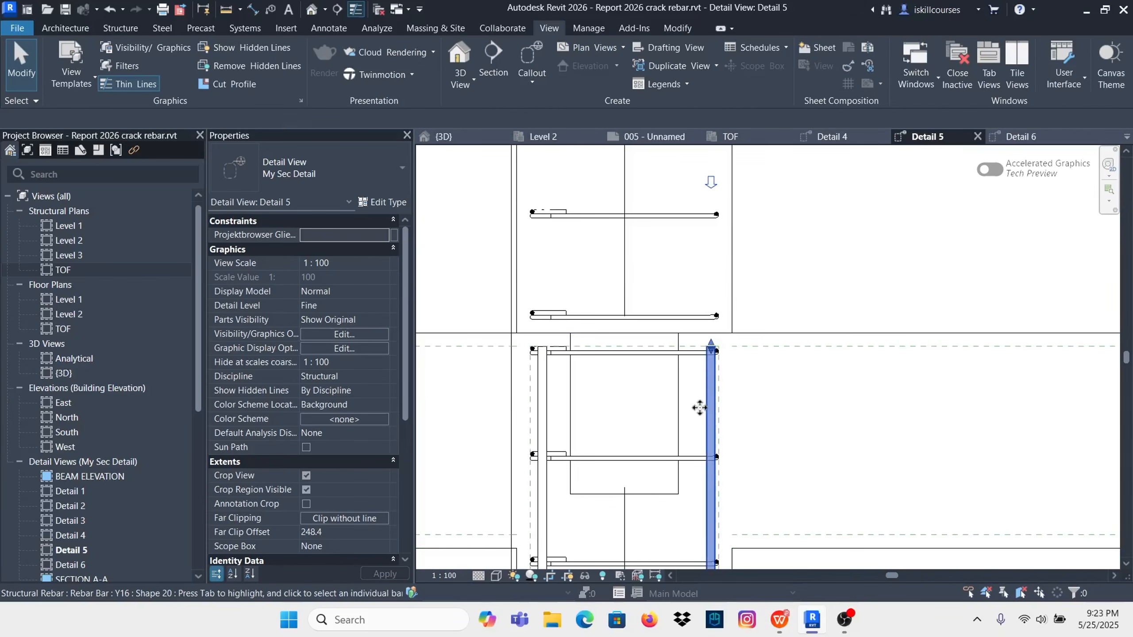
Step: Edit the constraints of the Y16 pair opposite the stirrup hooks, setting its upper end's offset from the column top to -600 mm
{"action": "left_click", "coordinate": [699, 408]}
{"action": "scroll", "coordinate": [701, 412], "scroll_direction": "down", "scroll_amount": 3}
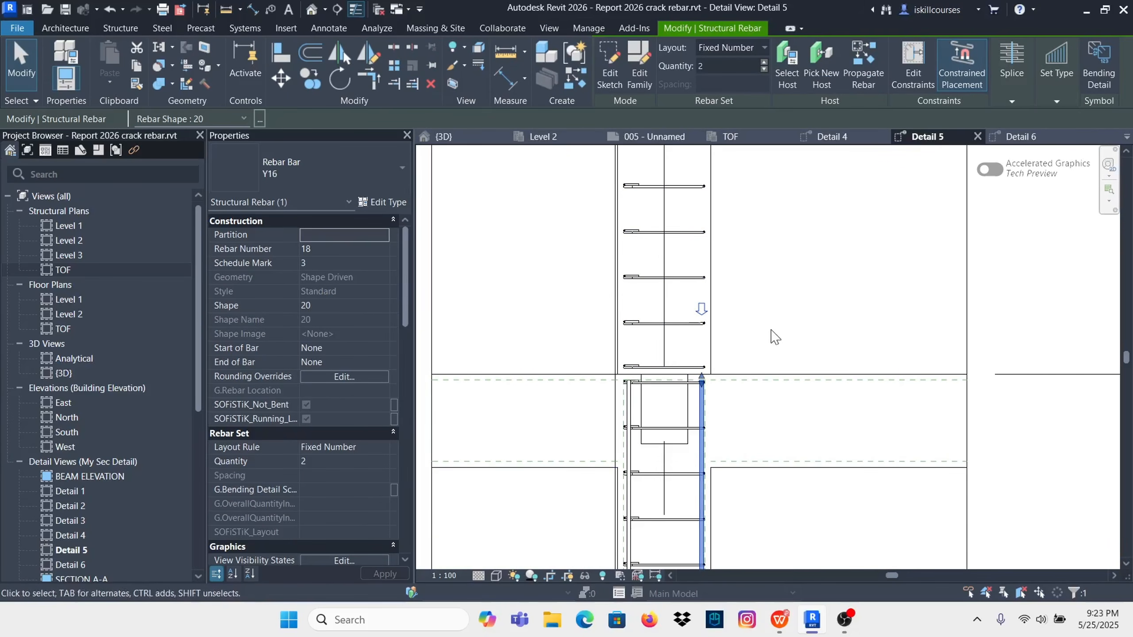
{"action": "left_click", "coordinate": [912, 65]}
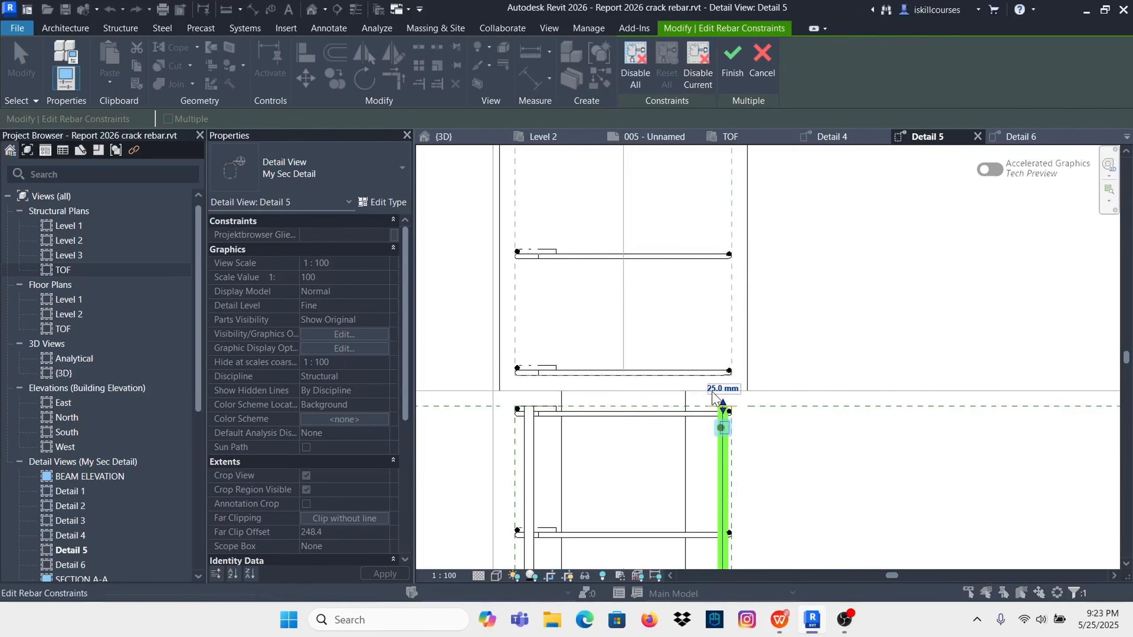
{"action": "left_click", "coordinate": [713, 394]}
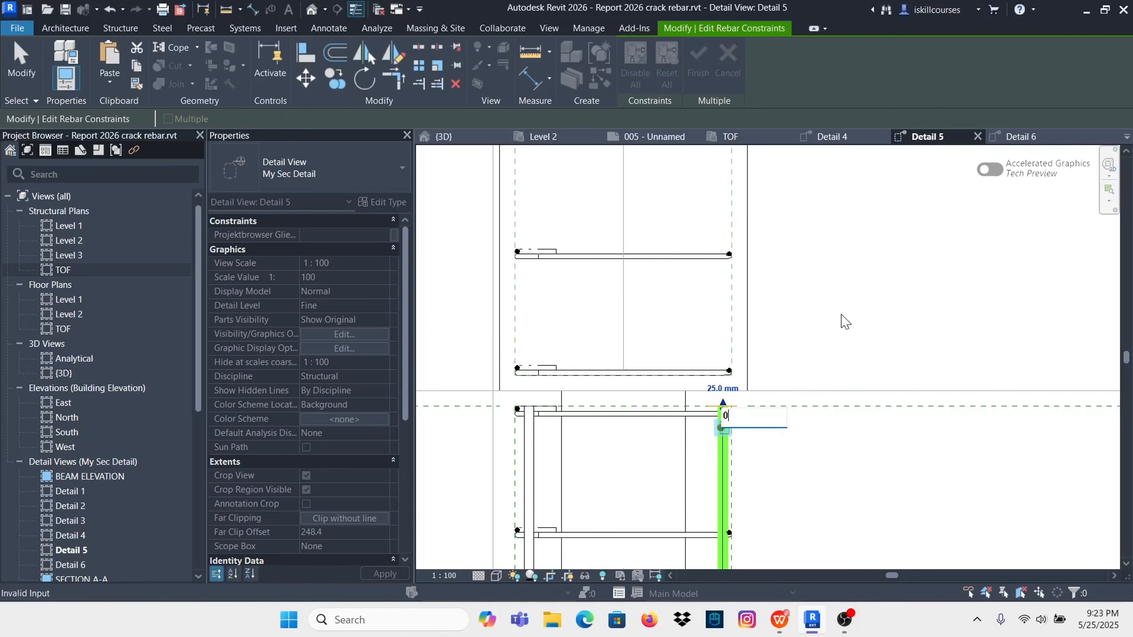
{"action": "key", "text": "Return"}
{"action": "left_click", "coordinate": [715, 381]}
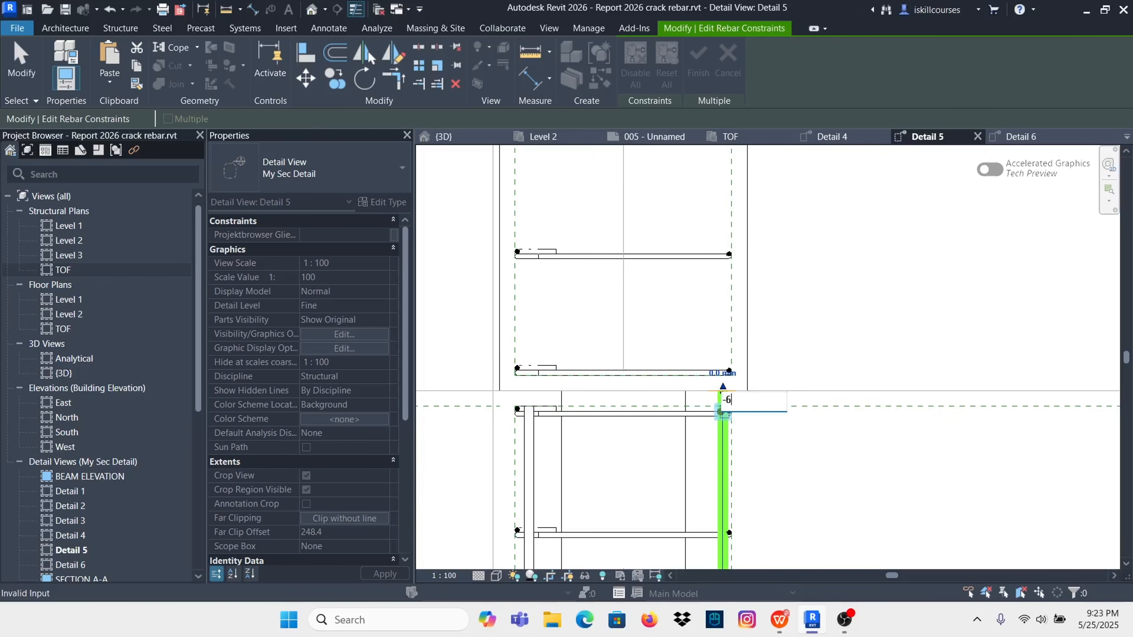
{"action": "type", "text": "-600"}
{"action": "key", "text": "Return"}
{"action": "scroll", "coordinate": [708, 363], "scroll_direction": "down", "scroll_amount": 5}
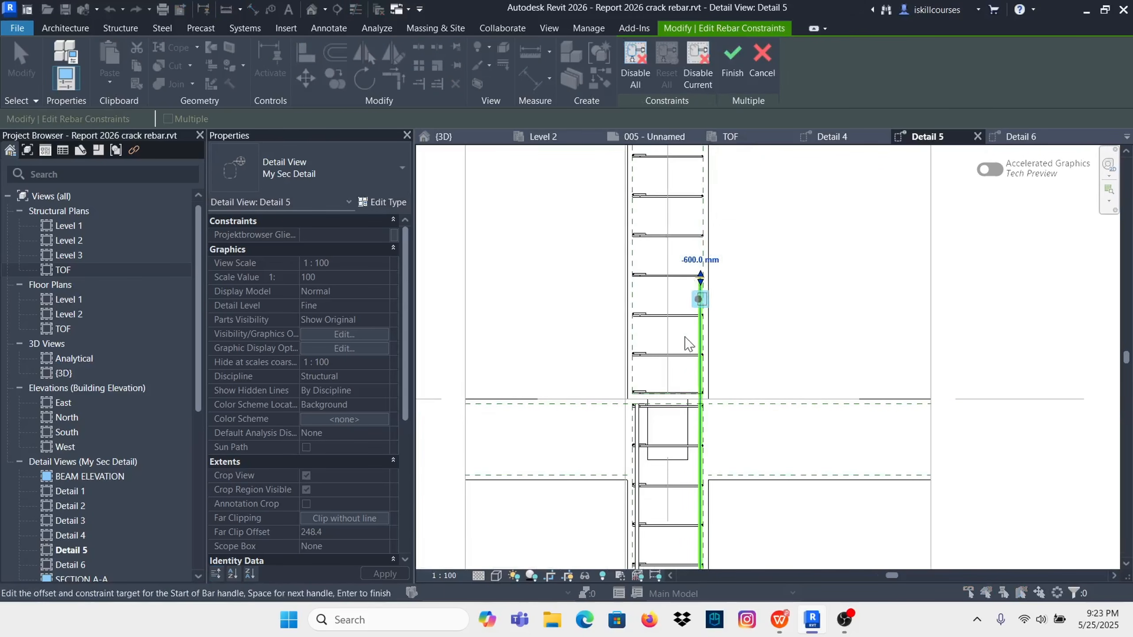
{"action": "left_click", "coordinate": [731, 72]}
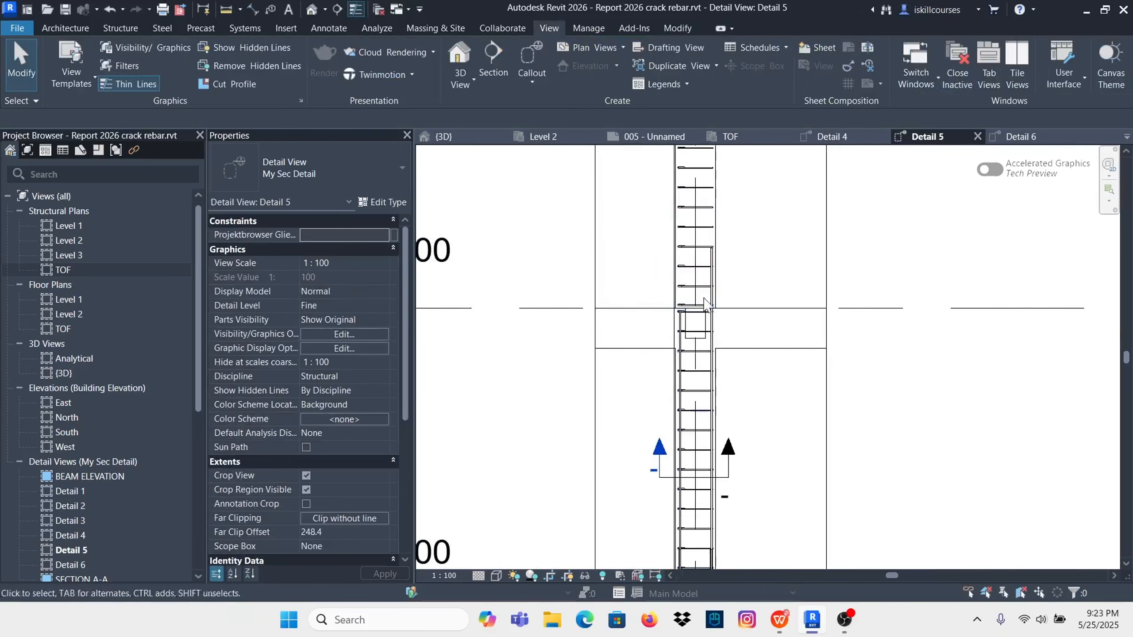
Step: Delete the shorter Y16 pair on the hooked side and mirror the extended pair across the column's centreline
{"action": "scroll", "coordinate": [686, 362], "scroll_direction": "up", "scroll_amount": 3}
{"action": "left_click", "coordinate": [756, 333]}
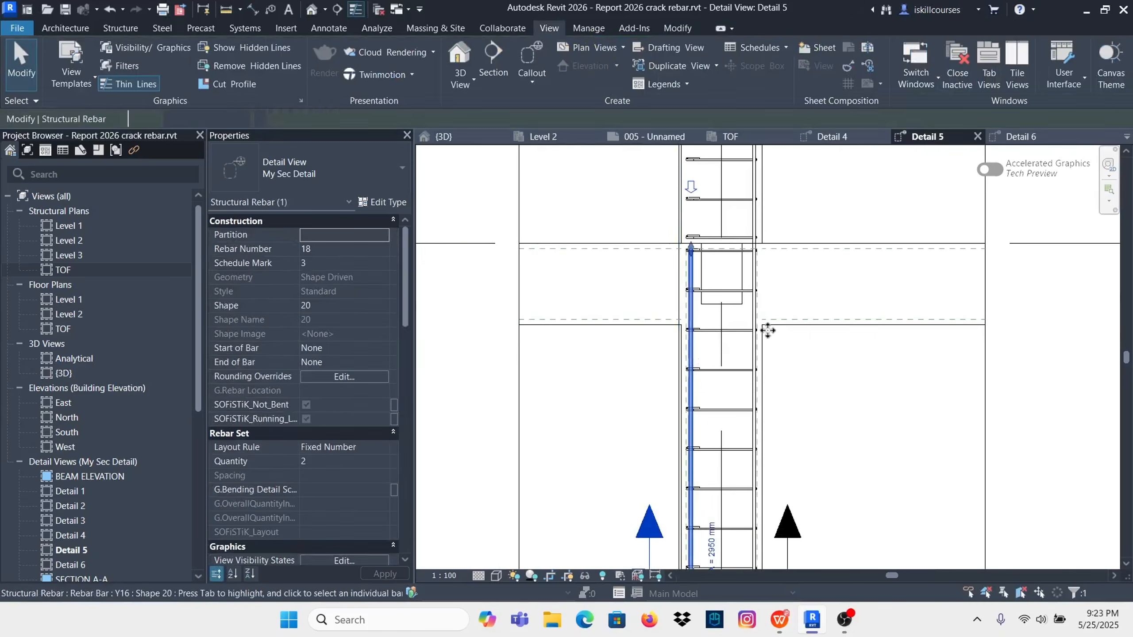
{"action": "key", "text": "Escape"}
{"action": "left_click", "coordinate": [753, 321]}
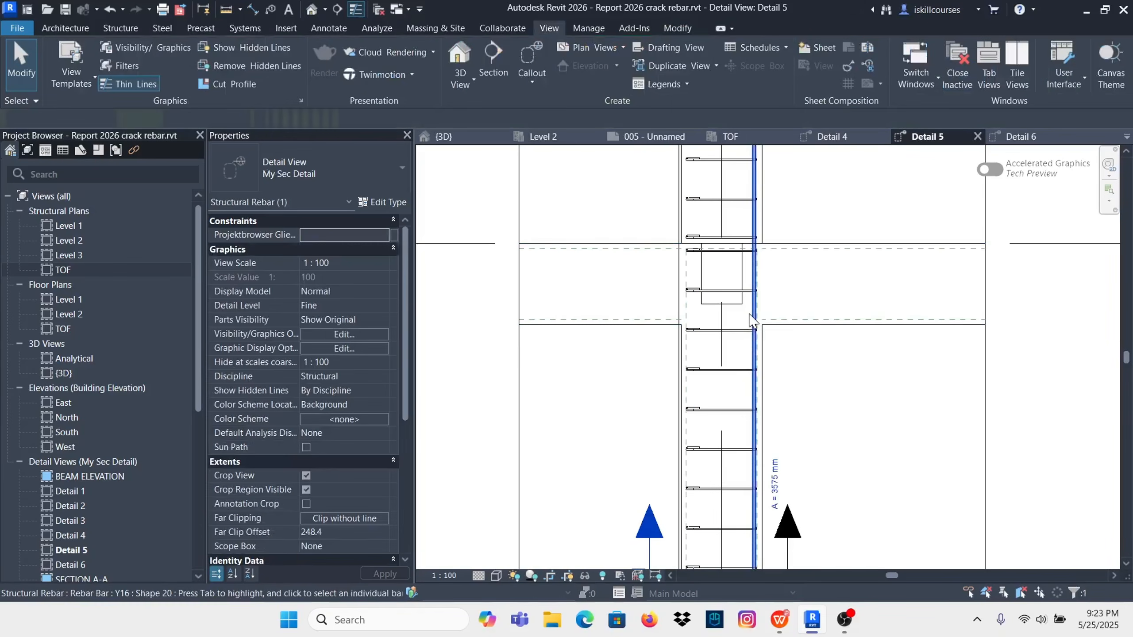
{"action": "scroll", "coordinate": [622, 330], "scroll_direction": "down", "scroll_amount": 2}
{"action": "left_click", "coordinate": [338, 55]}
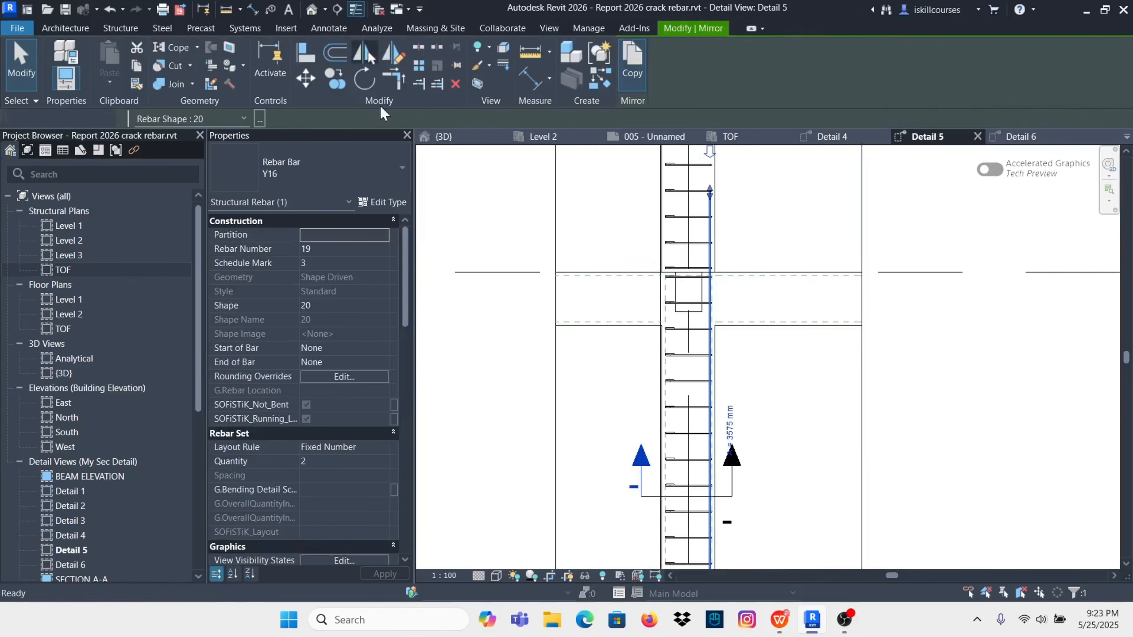
{"action": "left_click", "coordinate": [684, 257]}
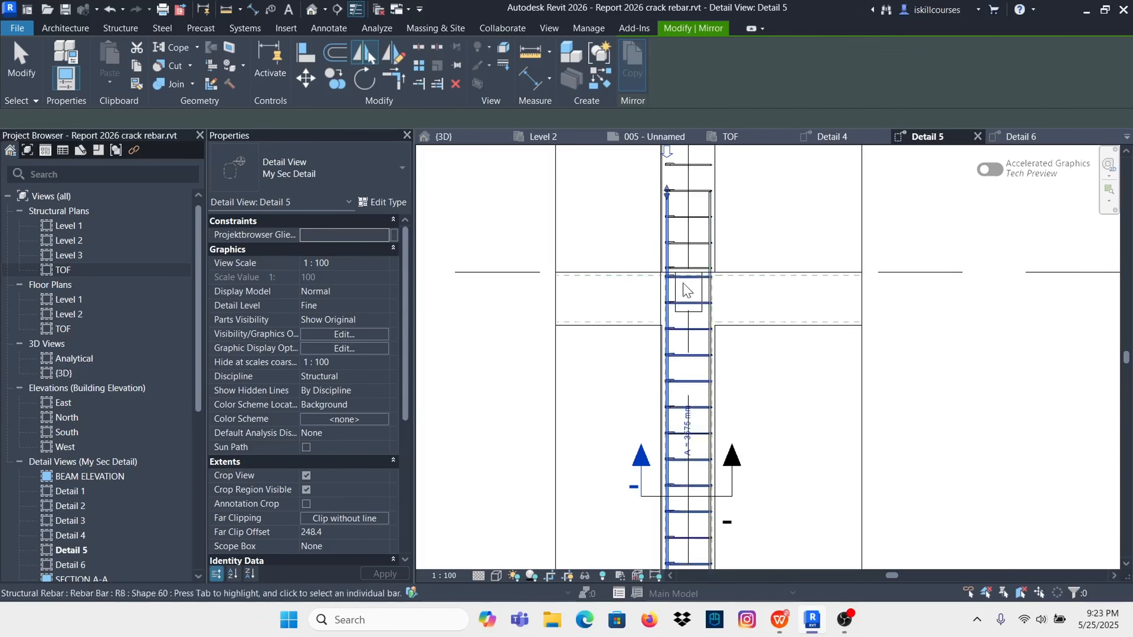
{"action": "key", "text": "Escape"}
Step: In the 3D view, examine the Y16 vertical bars inside the C2 column's stirrups
{"action": "scroll", "coordinate": [653, 280], "scroll_direction": "down", "scroll_amount": 2}
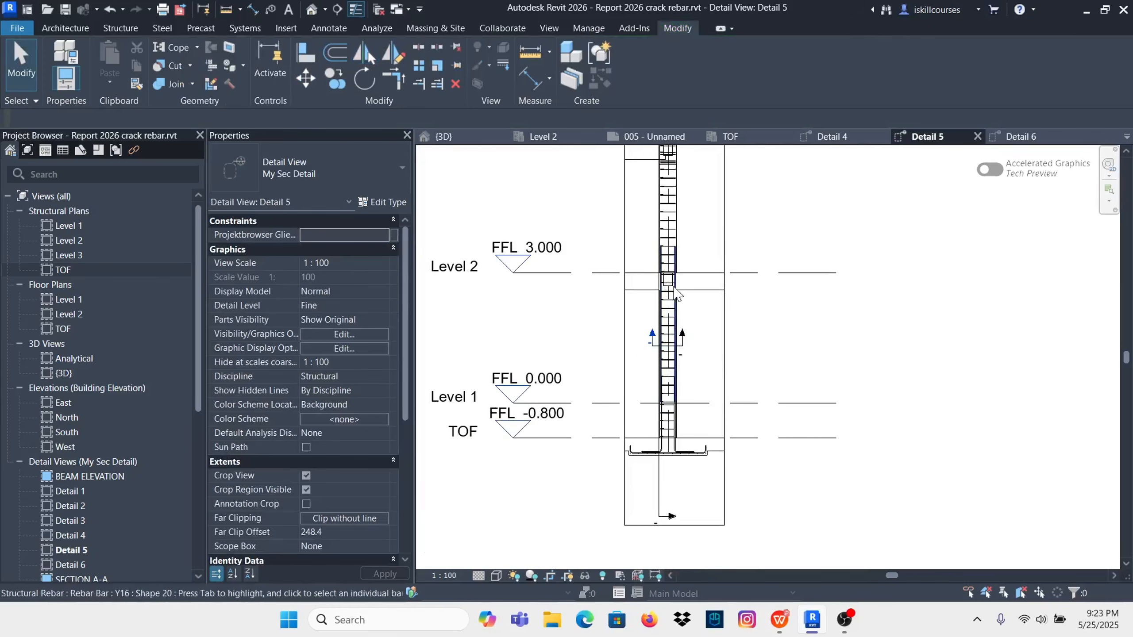
{"action": "scroll", "coordinate": [653, 280], "scroll_direction": "up", "scroll_amount": 2}
{"action": "left_click", "coordinate": [444, 136]}
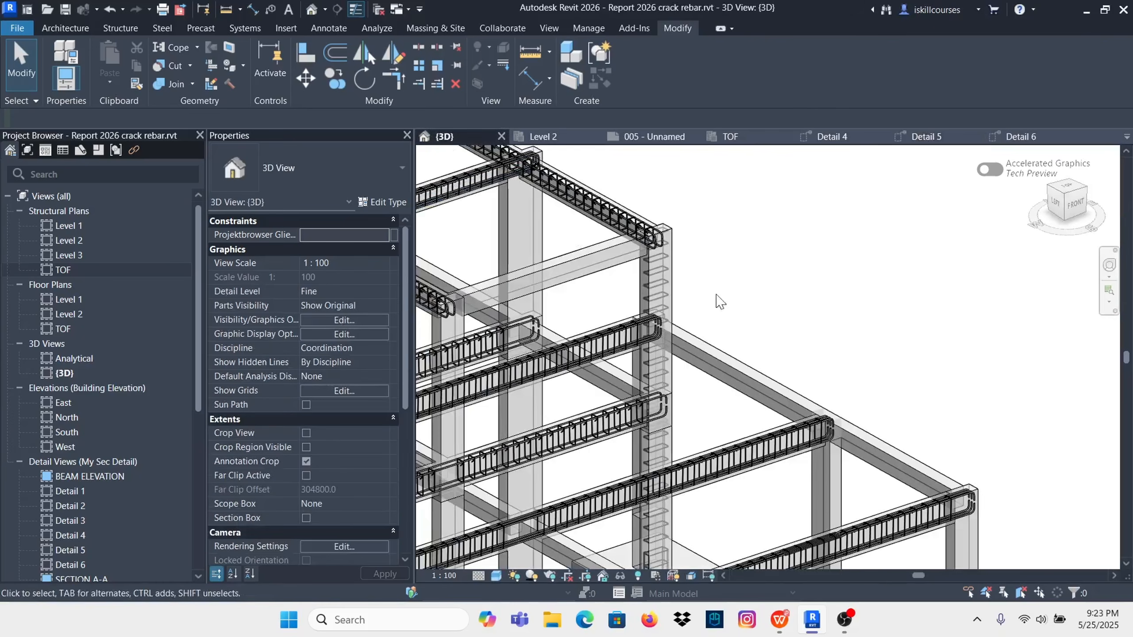
{"action": "scroll", "coordinate": [715, 252], "scroll_direction": "down", "scroll_amount": 3}
{"action": "scroll", "coordinate": [662, 348], "scroll_direction": "up", "scroll_amount": 5}
{"action": "scroll", "coordinate": [662, 348], "scroll_direction": "up", "scroll_amount": 2}
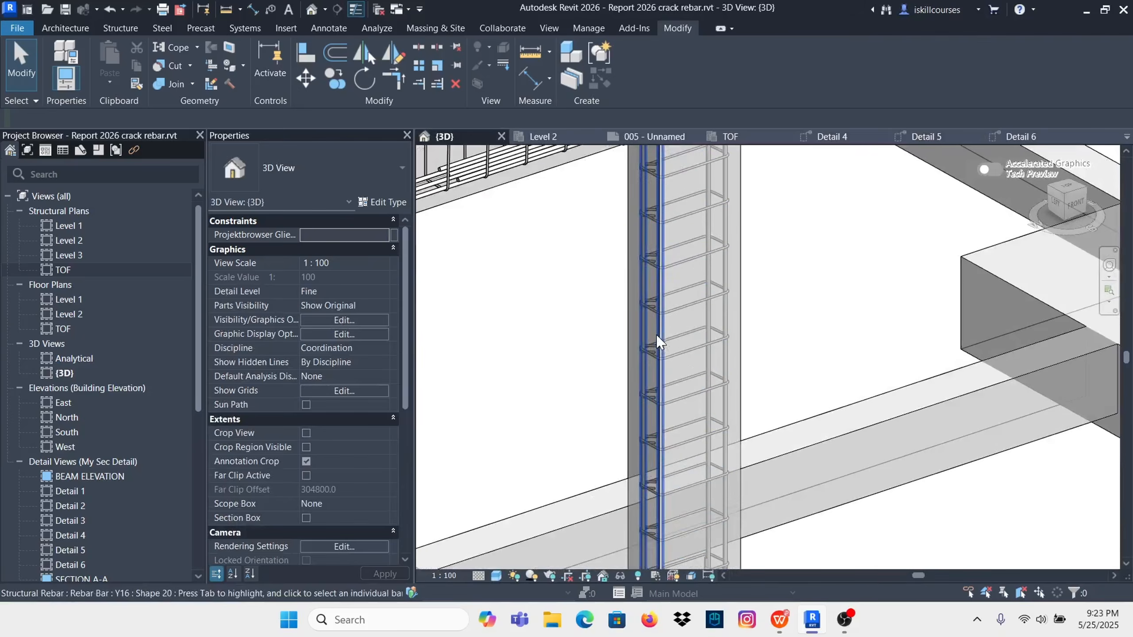
{"action": "scroll", "coordinate": [753, 258], "scroll_direction": "up", "scroll_amount": 1}
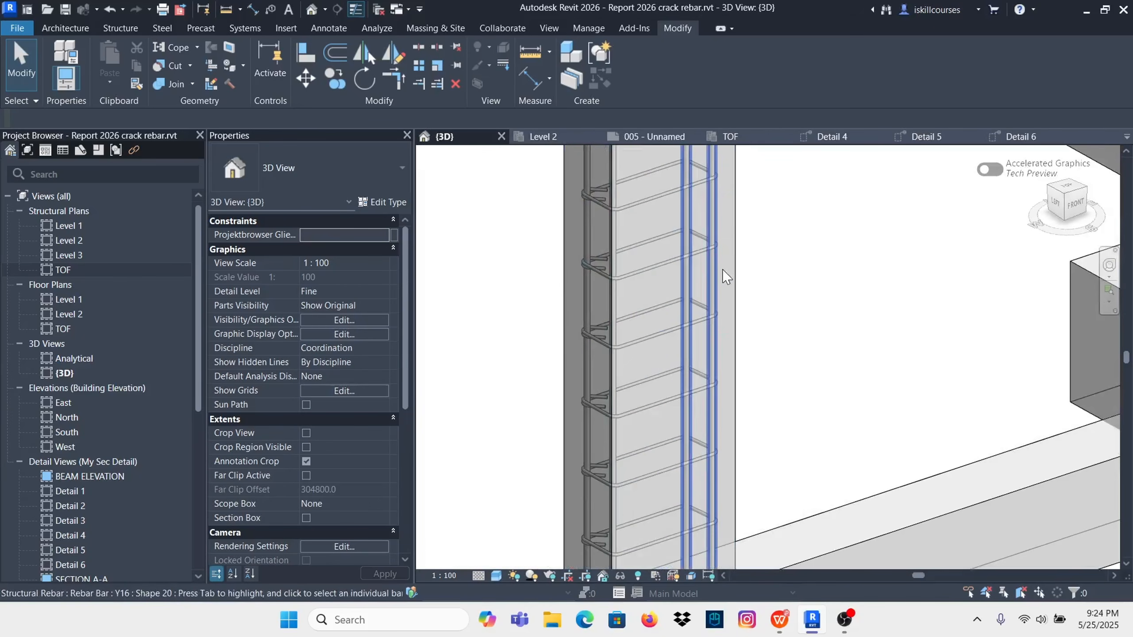
Step: Select both Y16 pairs of the C2 column and examine their upper ends above the Level 2 beam
{"action": "left_click", "coordinate": [718, 274]}
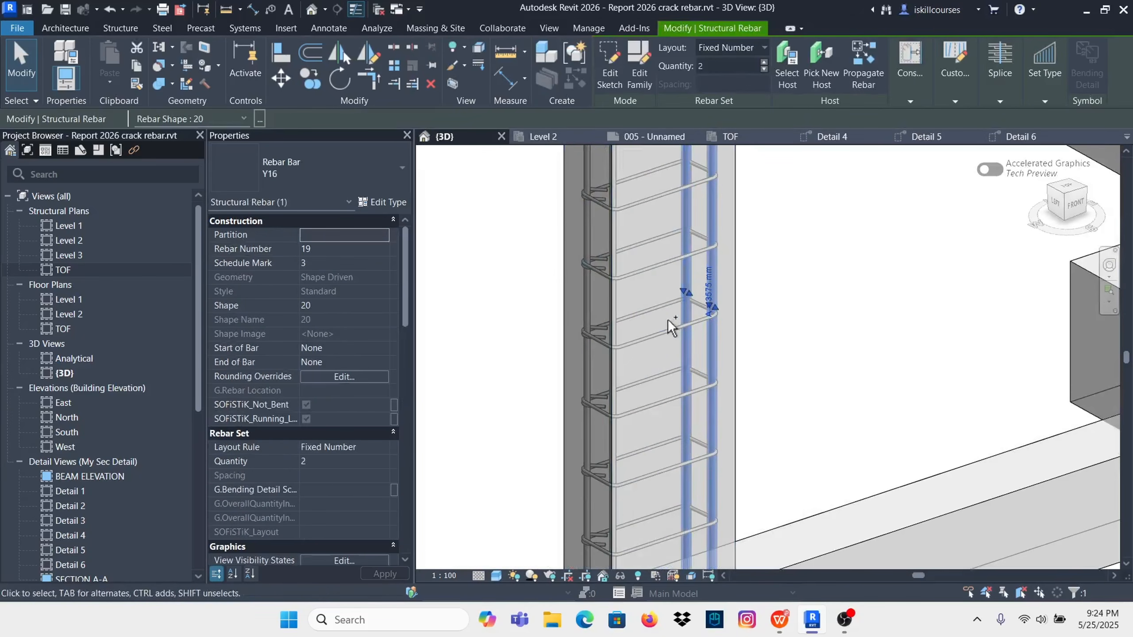
{"action": "left_click", "coordinate": [591, 297], "text": "ctrl"}
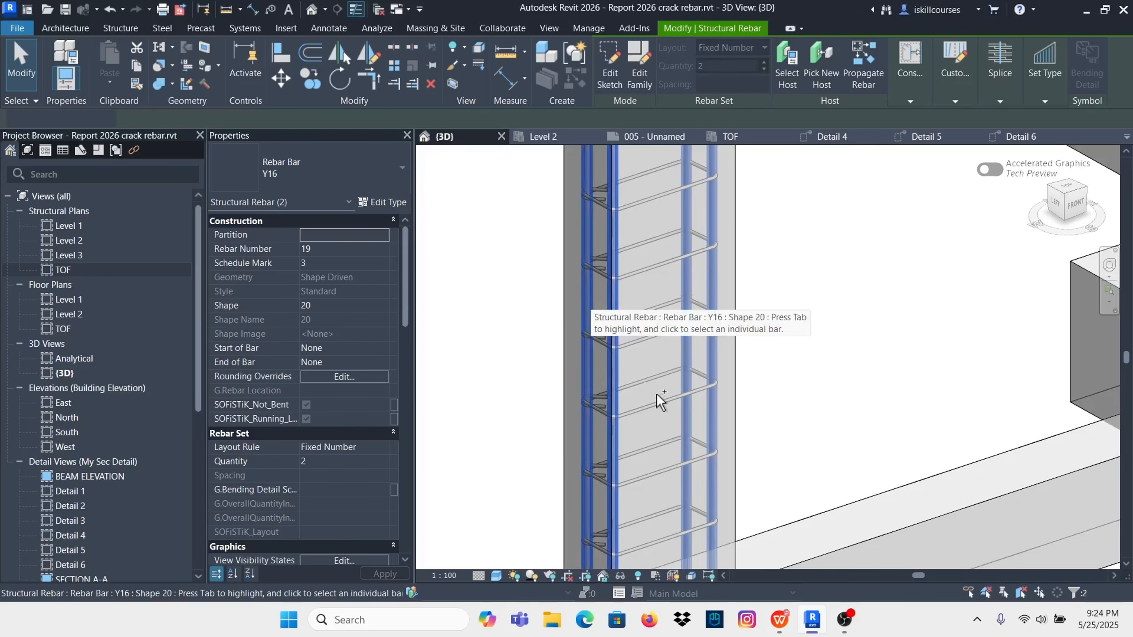
{"action": "scroll", "coordinate": [657, 393], "scroll_direction": "down", "scroll_amount": 4}
{"action": "scroll", "coordinate": [660, 403], "scroll_direction": "down", "scroll_amount": 3}
{"action": "scroll", "coordinate": [669, 400], "scroll_direction": "up", "scroll_amount": 5}
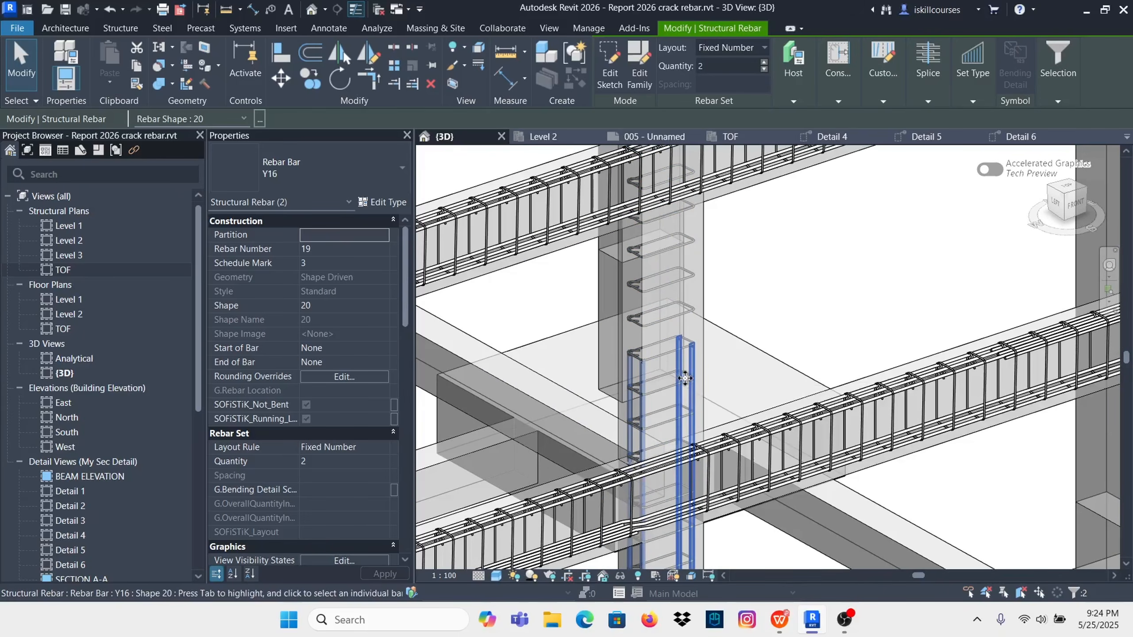
{"action": "scroll", "coordinate": [684, 385], "scroll_direction": "down", "scroll_amount": 3}
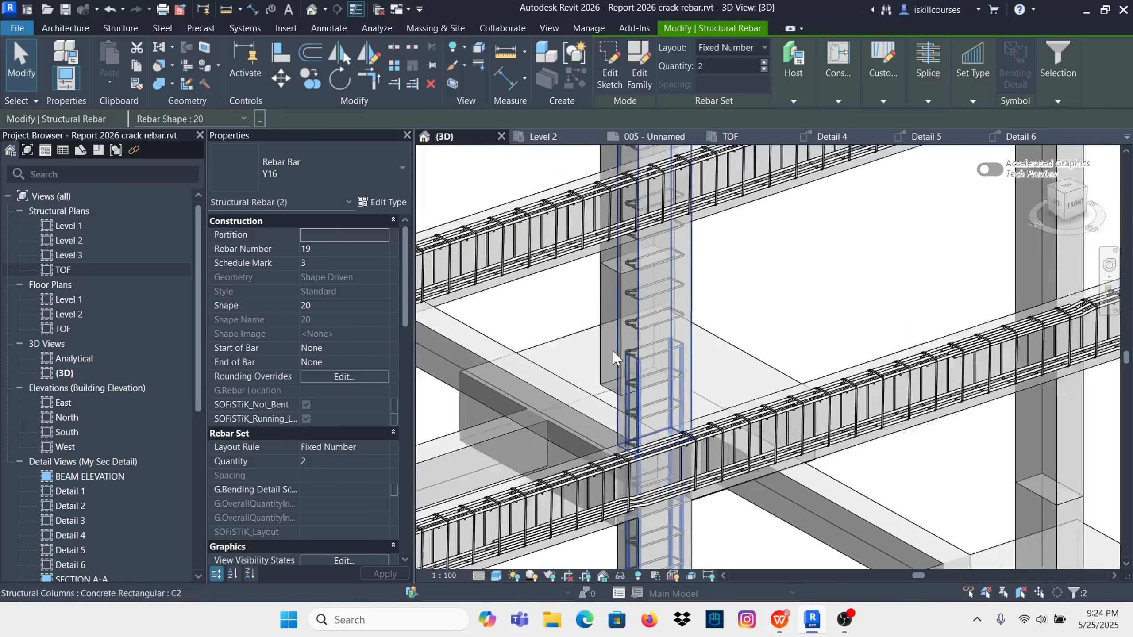
{"action": "scroll", "coordinate": [643, 381], "scroll_direction": "up", "scroll_amount": 3}
{"action": "scroll", "coordinate": [642, 381], "scroll_direction": "down", "scroll_amount": 2}
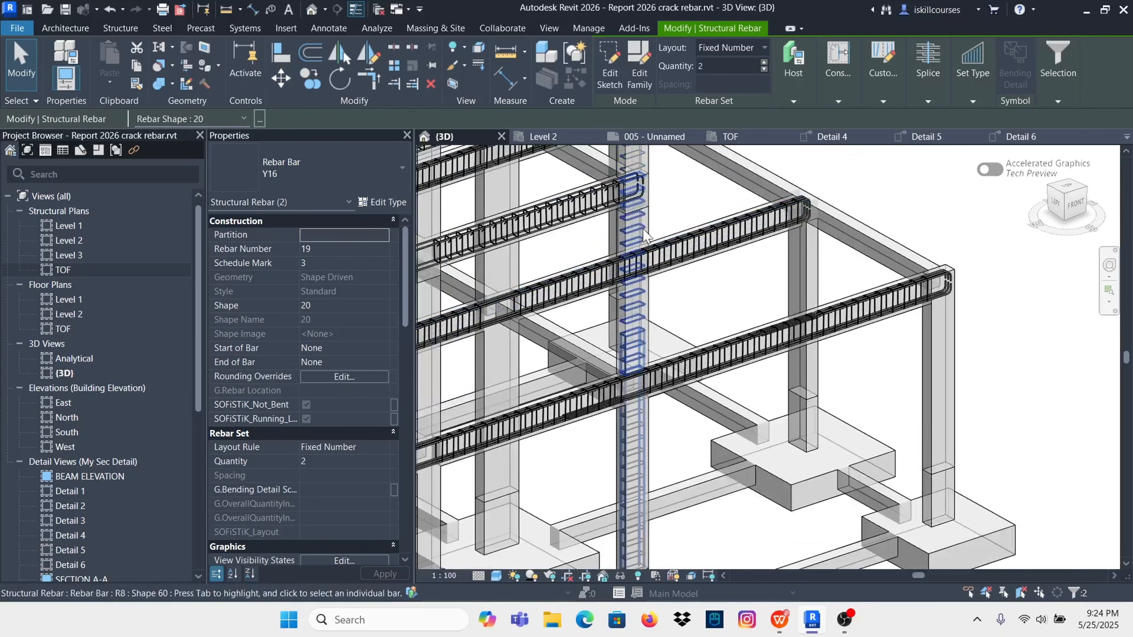
{"action": "scroll", "coordinate": [612, 457], "scroll_direction": "up", "scroll_amount": 5}
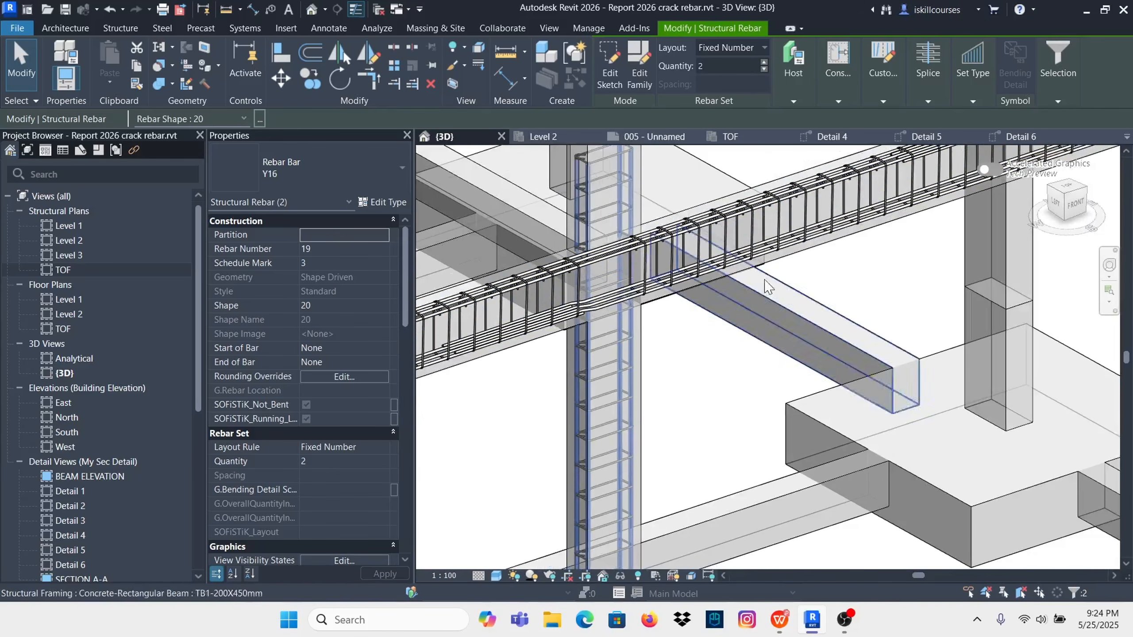
{"action": "scroll", "coordinate": [662, 441], "scroll_direction": "down", "scroll_amount": 2}
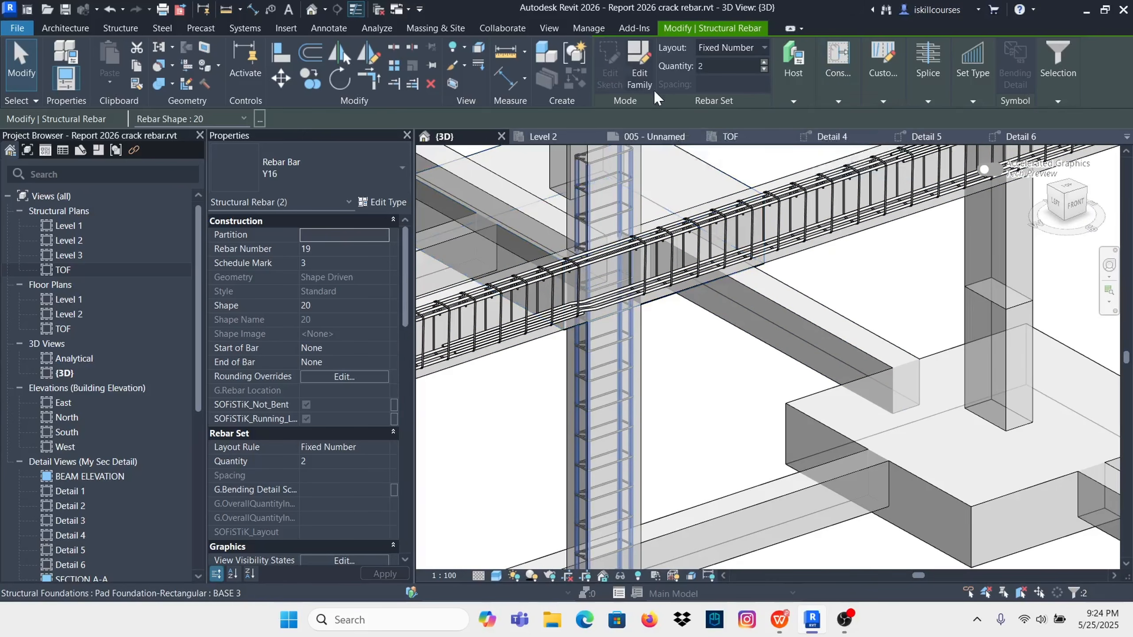
{"action": "left_click", "coordinate": [681, 370]}
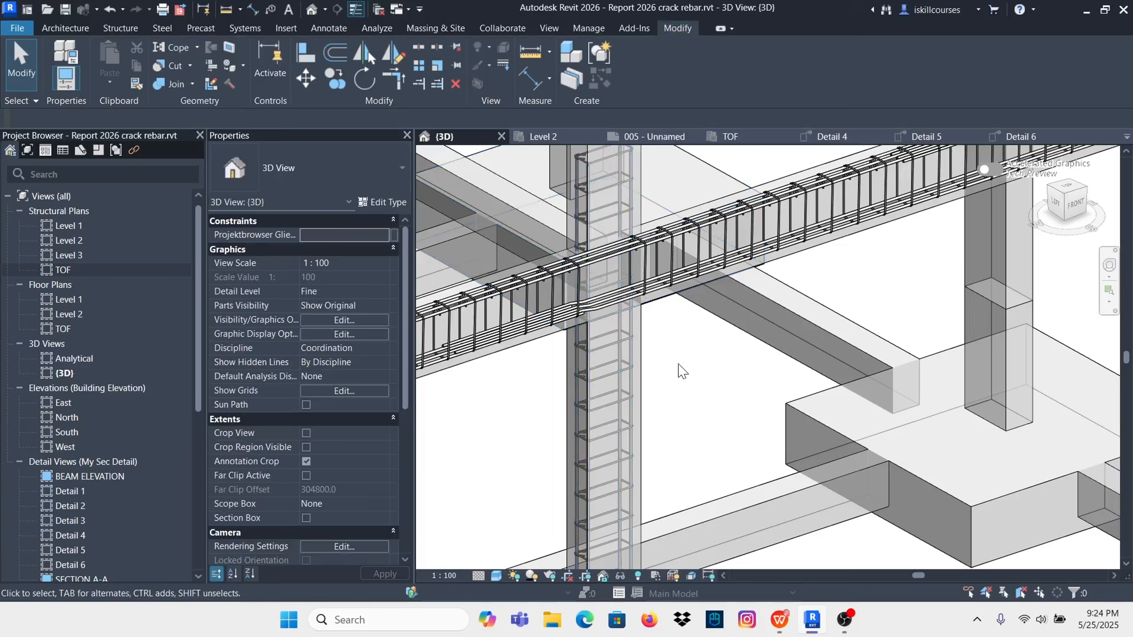
{"action": "left_click", "coordinate": [645, 376]}
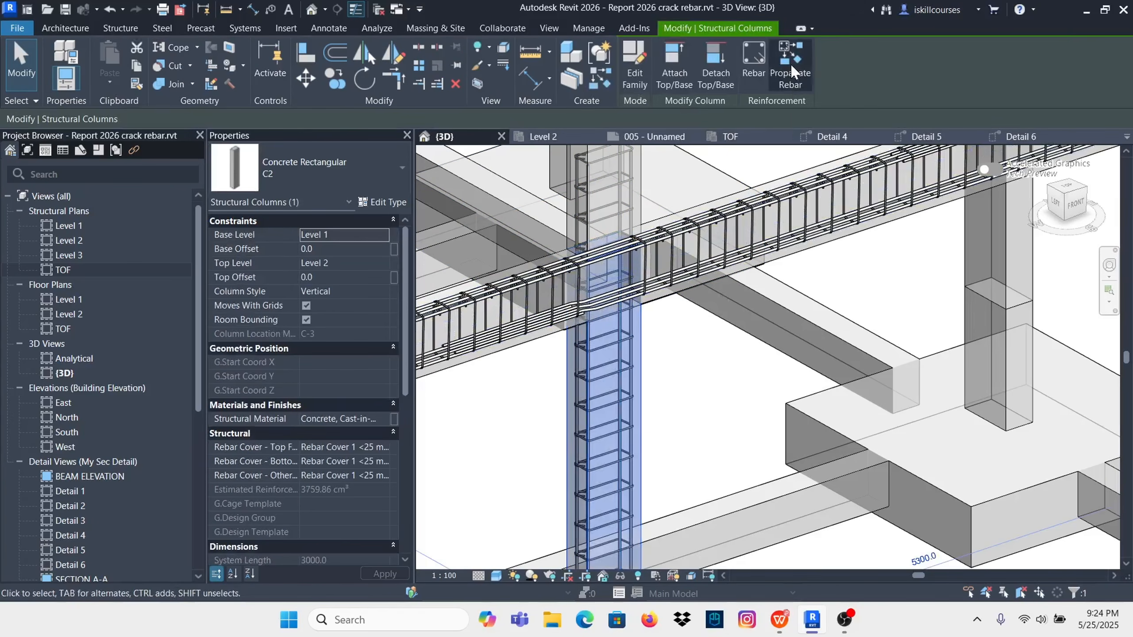
{"action": "left_click", "coordinate": [672, 386]}
{"action": "scroll", "coordinate": [618, 363], "scroll_direction": "up", "scroll_amount": 3}
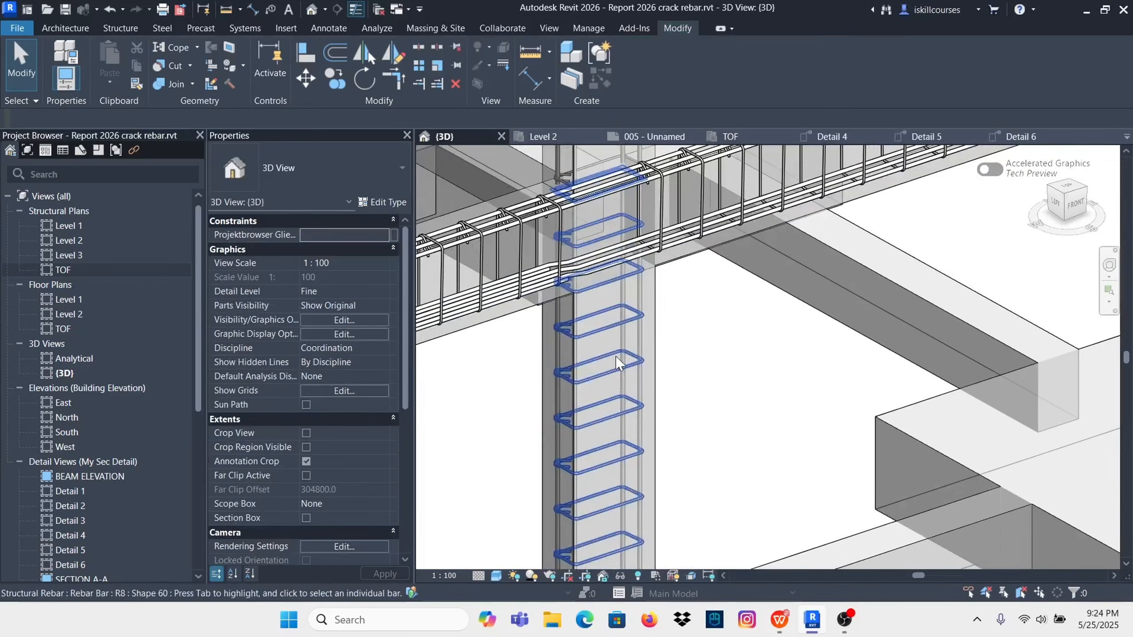
{"action": "left_click", "coordinate": [643, 336]}
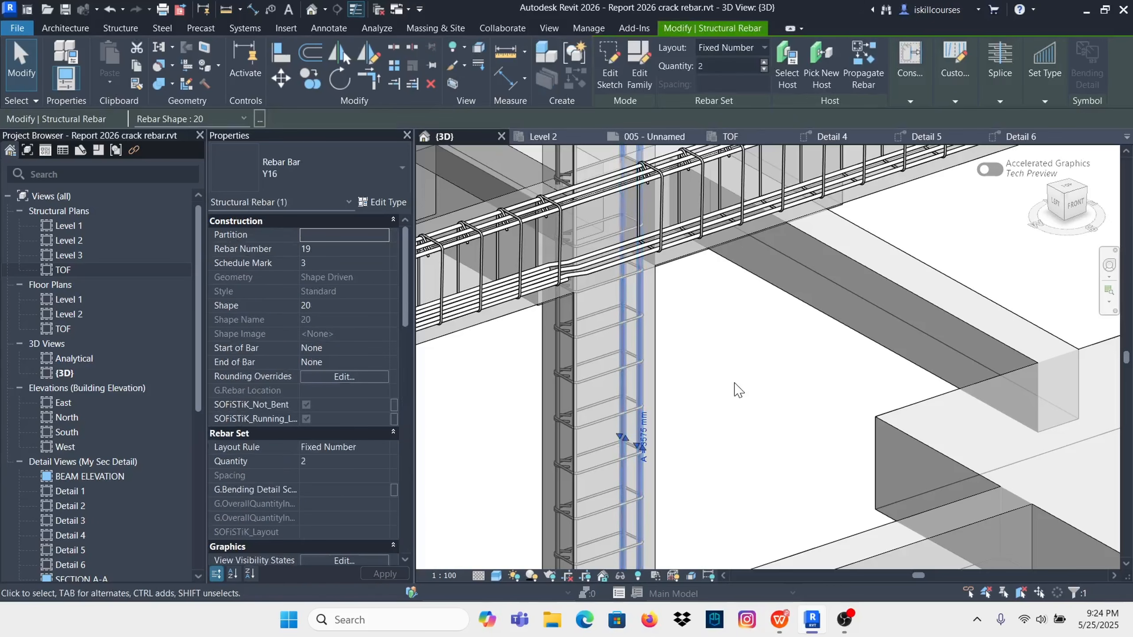
{"action": "left_click", "coordinate": [557, 351], "text": "ctrl"}
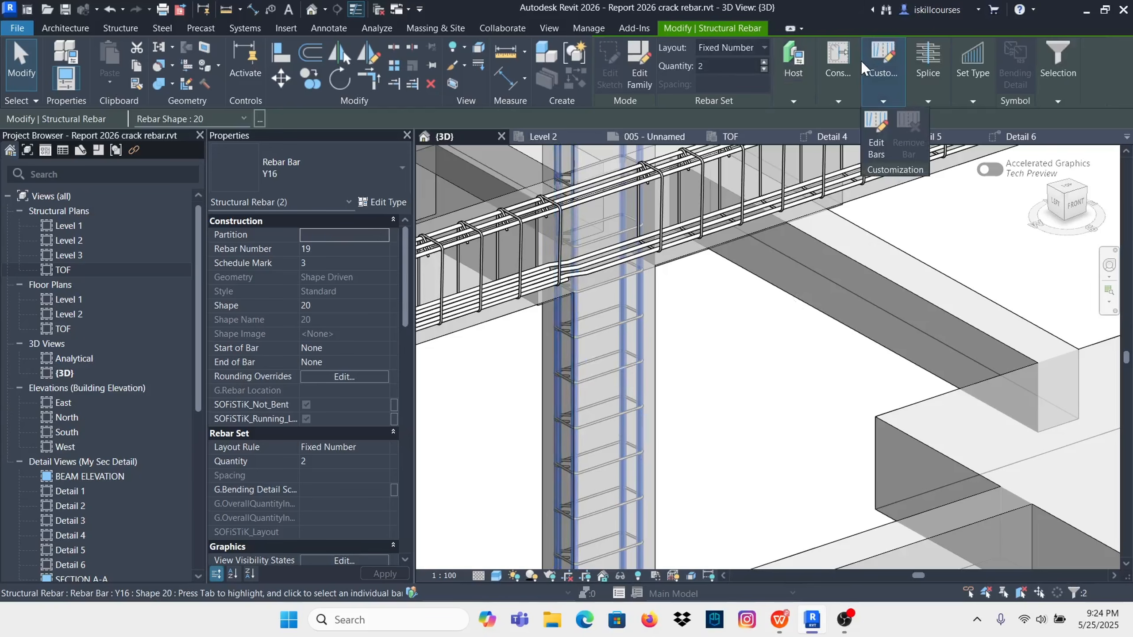
{"action": "left_click", "coordinate": [668, 415]}
Step: Propagate the Y16 pair opposite the stirrup hooks by face from the lower C2 column to the two C2 columns above
{"action": "scroll", "coordinate": [665, 359], "scroll_direction": "up", "scroll_amount": 2}
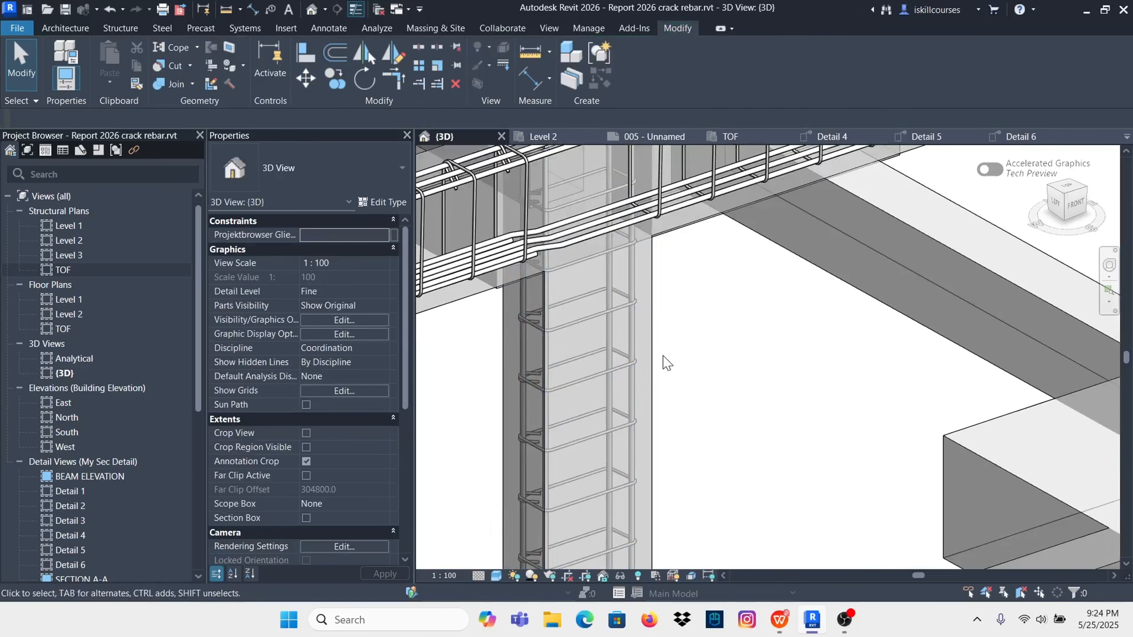
{"action": "left_click", "coordinate": [640, 340]}
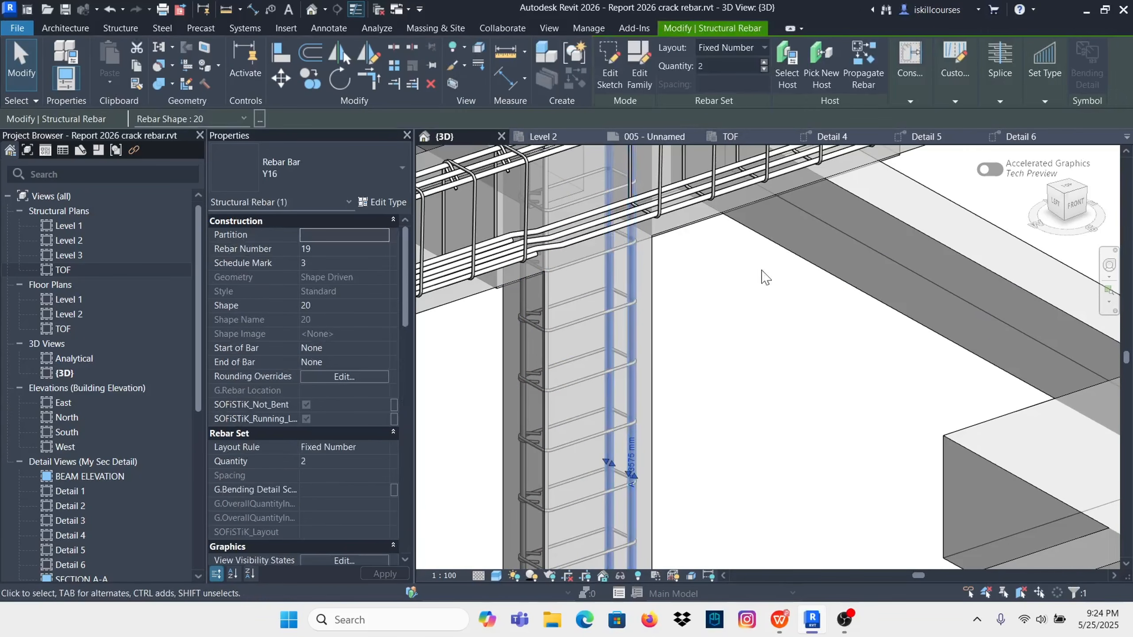
{"action": "left_click", "coordinate": [857, 60]}
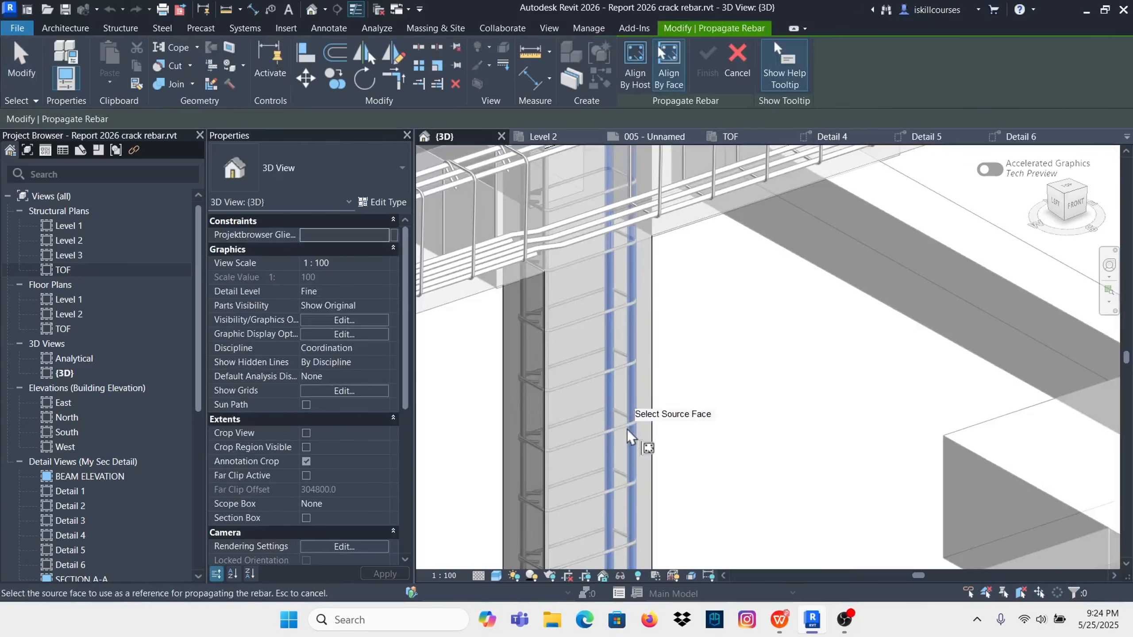
{"action": "scroll", "coordinate": [671, 428], "scroll_direction": "down", "scroll_amount": 4}
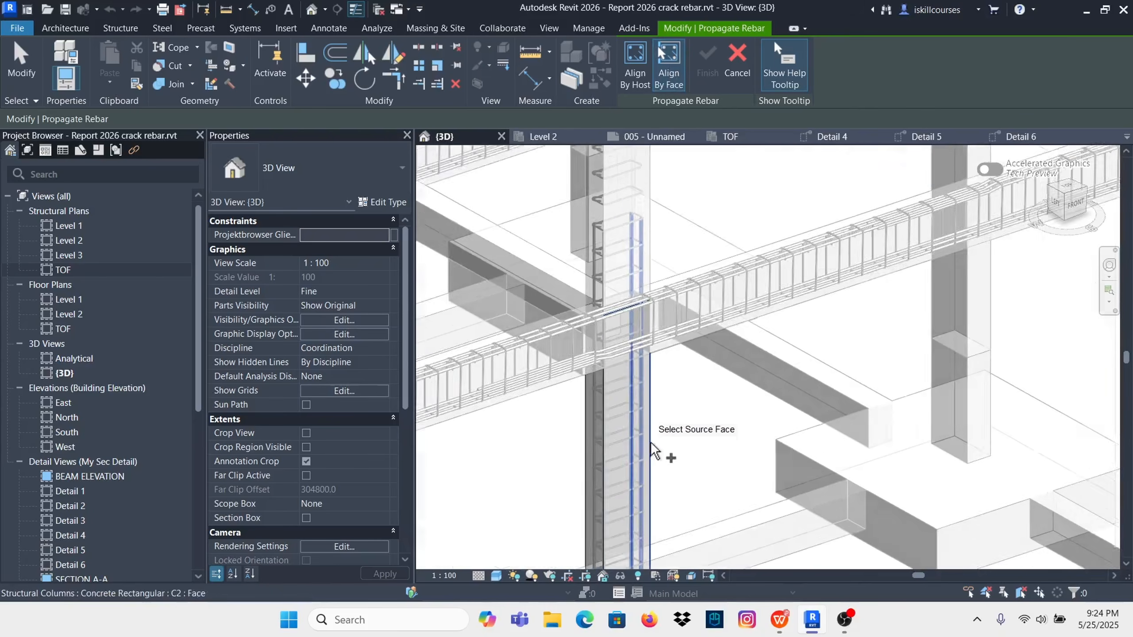
{"action": "left_click", "coordinate": [653, 399]}
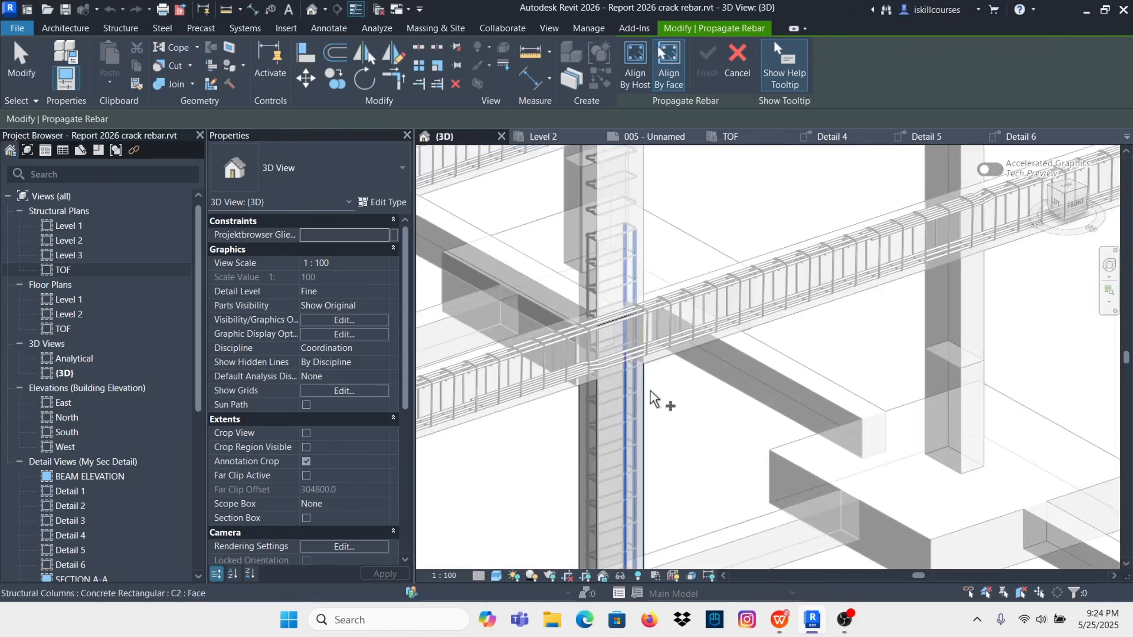
{"action": "scroll", "coordinate": [656, 428], "scroll_direction": "down", "scroll_amount": 4}
{"action": "scroll", "coordinate": [658, 286], "scroll_direction": "up", "scroll_amount": 4}
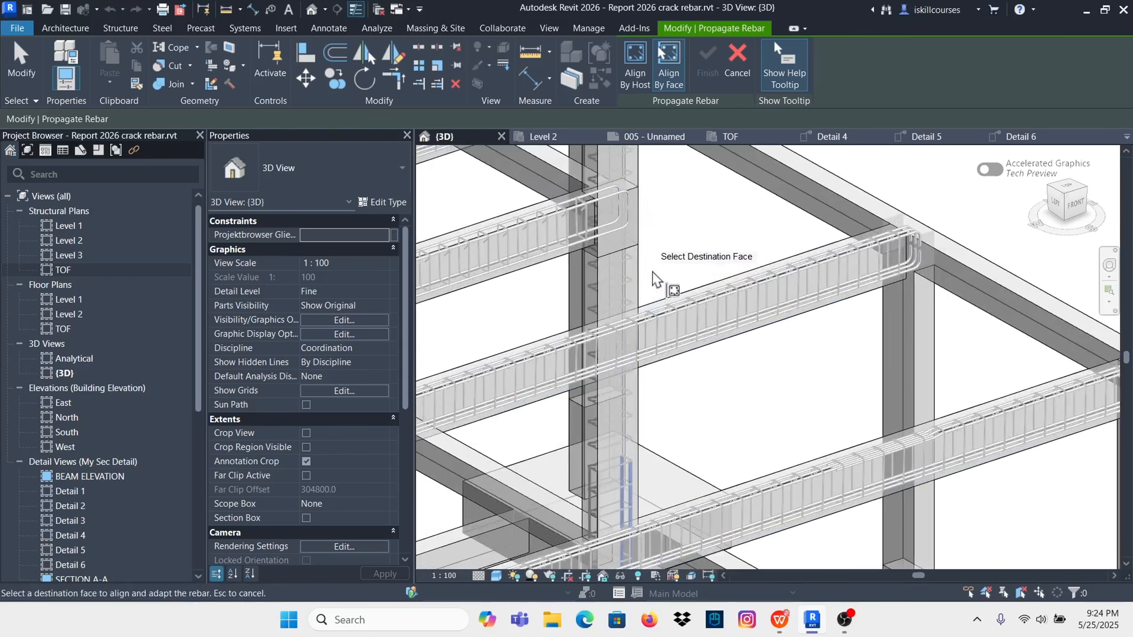
{"action": "left_click", "coordinate": [647, 275]}
{"action": "scroll", "coordinate": [642, 446], "scroll_direction": "down", "scroll_amount": 5}
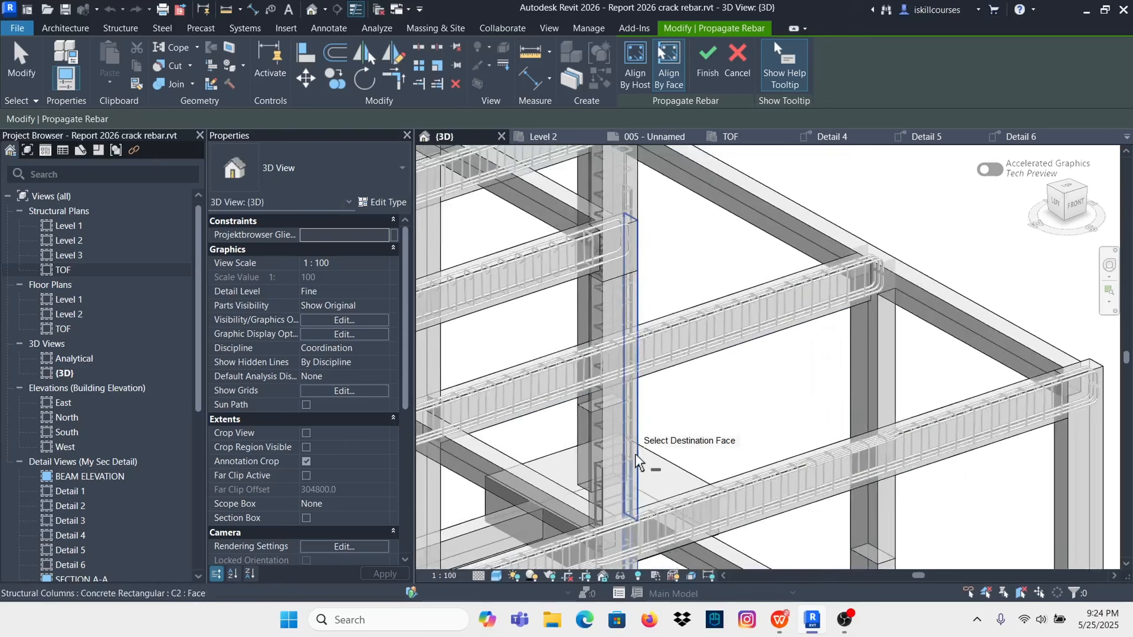
{"action": "scroll", "coordinate": [652, 276], "scroll_direction": "up", "scroll_amount": 5}
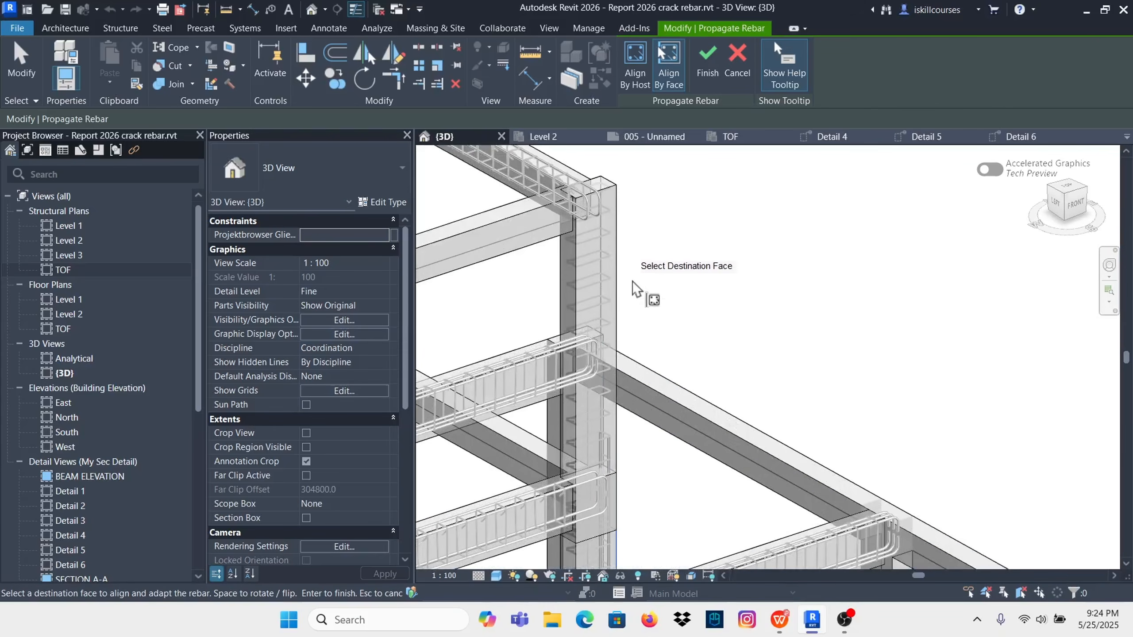
{"action": "scroll", "coordinate": [653, 328], "scroll_direction": "down", "scroll_amount": 3}
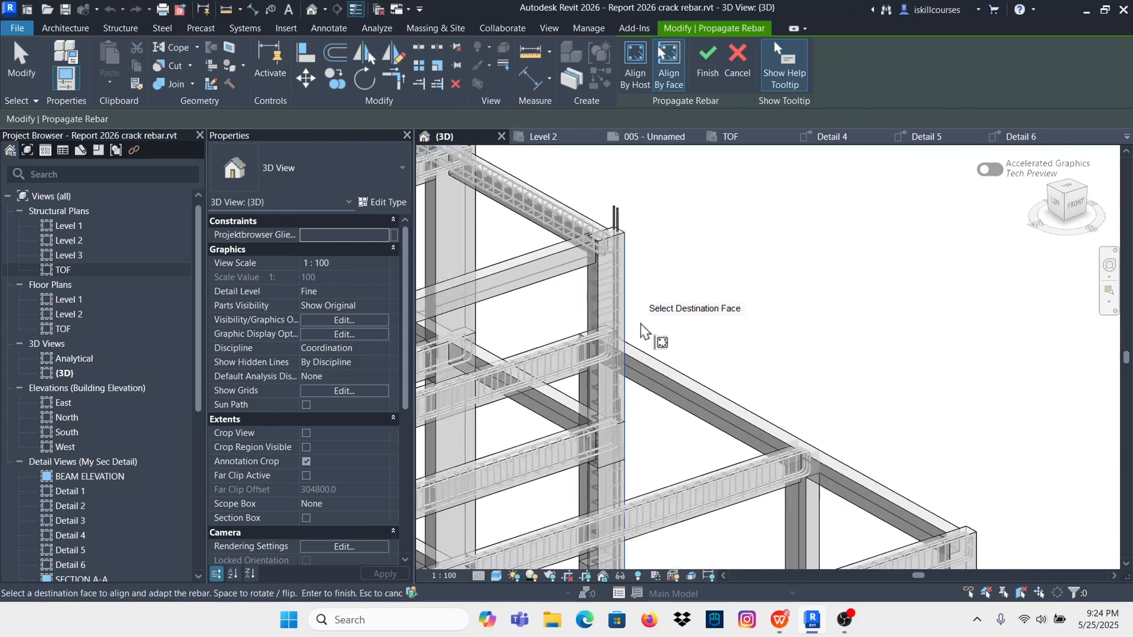
{"action": "scroll", "coordinate": [633, 259], "scroll_direction": "up", "scroll_amount": 4}
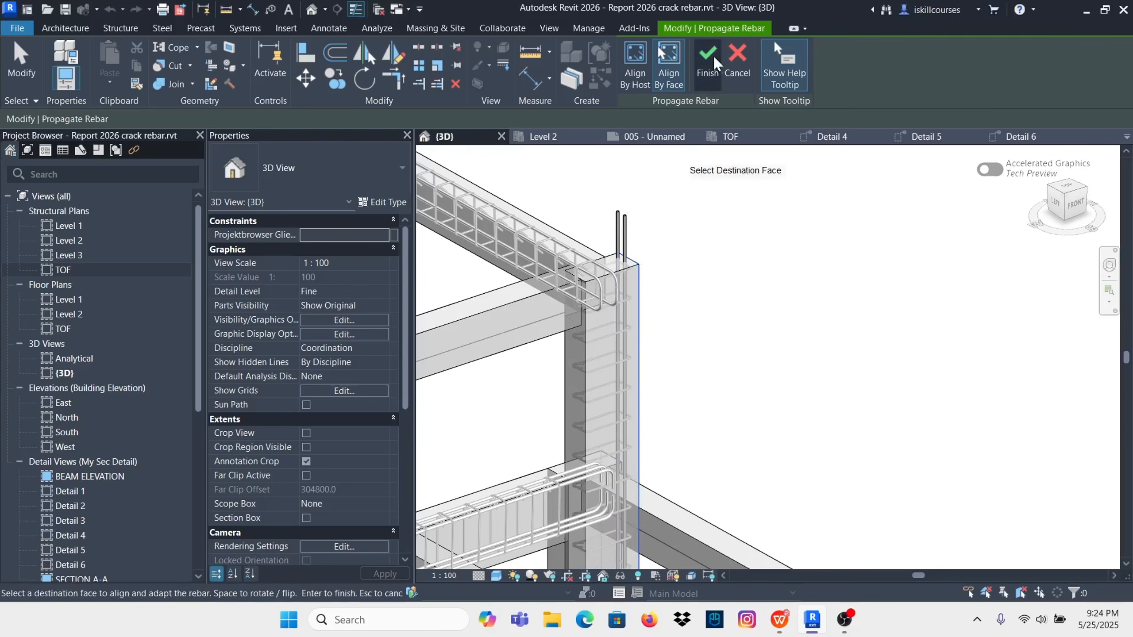
{"action": "left_click", "coordinate": [708, 60]}
Step: Isolate the BASE 2 pad foundation beneath the reinforced column with a selection box in the 3D view
{"action": "scroll", "coordinate": [686, 246], "scroll_direction": "down", "scroll_amount": 5}
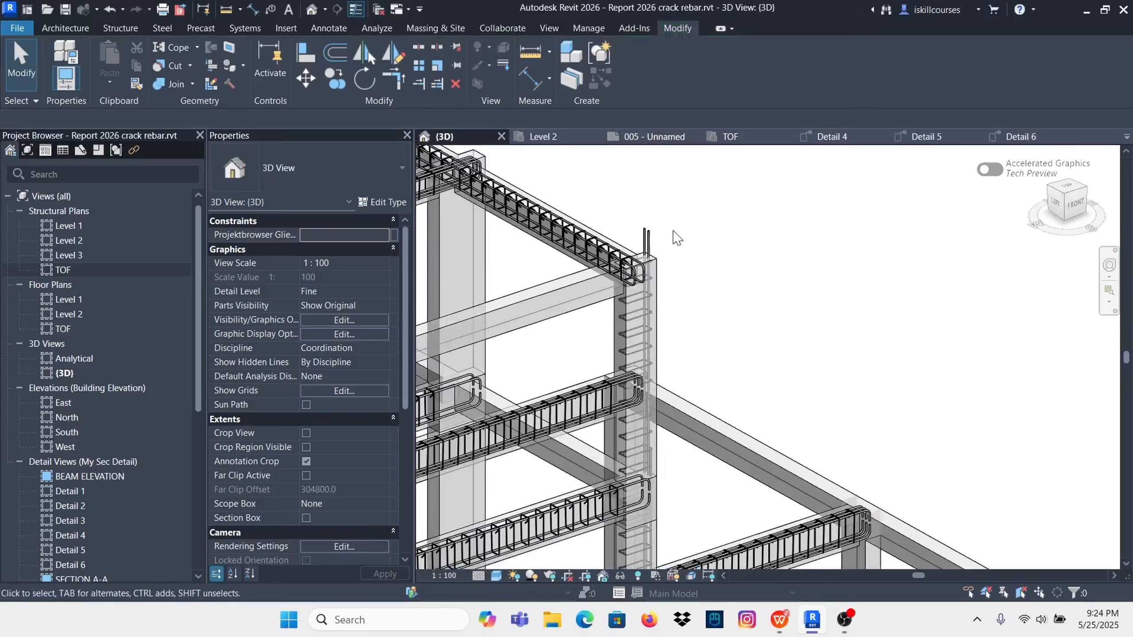
{"action": "scroll", "coordinate": [699, 379], "scroll_direction": "up", "scroll_amount": 3}
{"action": "scroll", "coordinate": [731, 250], "scroll_direction": "down", "scroll_amount": 2}
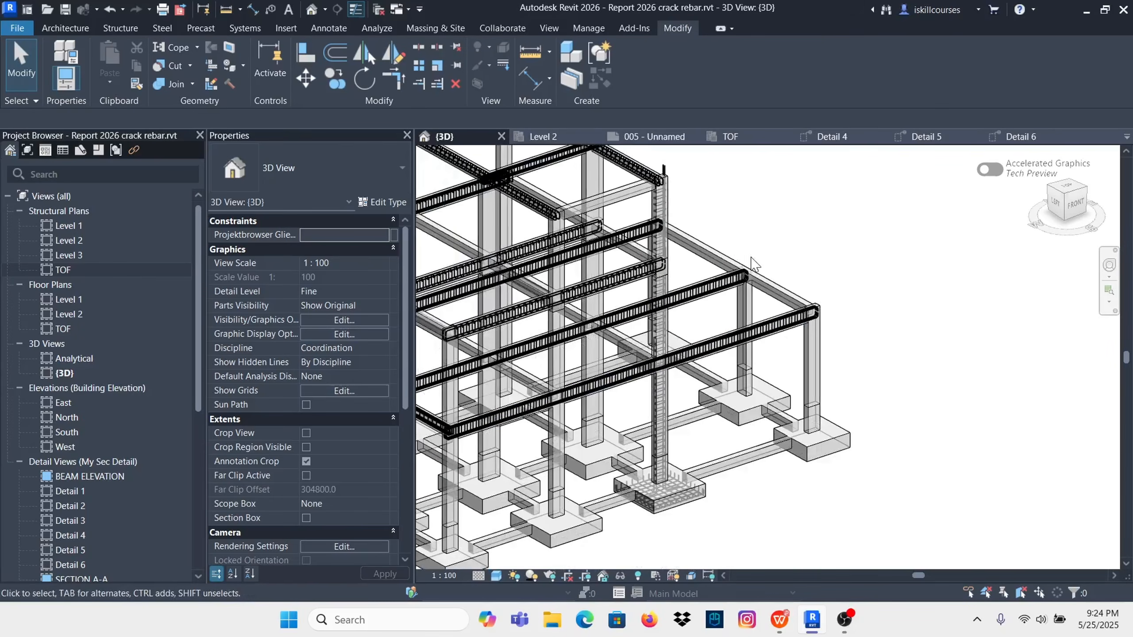
{"action": "middle_click_drag", "start_coordinate": [809, 238], "coordinate": [733, 508], "text": "shift"}
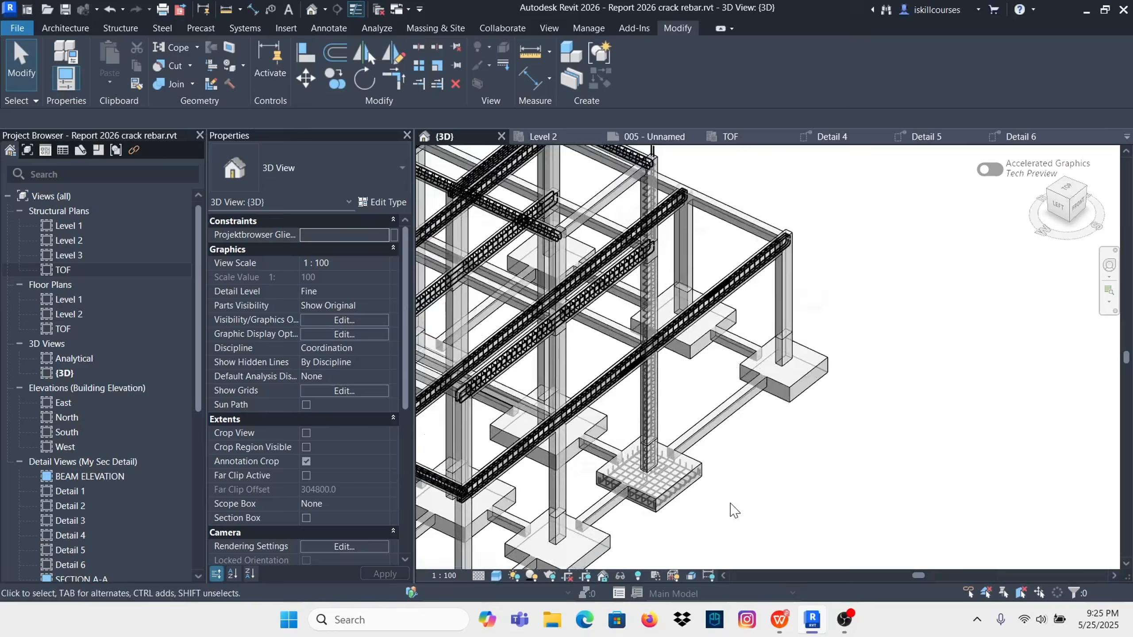
{"action": "scroll", "coordinate": [699, 421], "scroll_direction": "up", "scroll_amount": 5}
{"action": "left_click", "coordinate": [671, 426]}
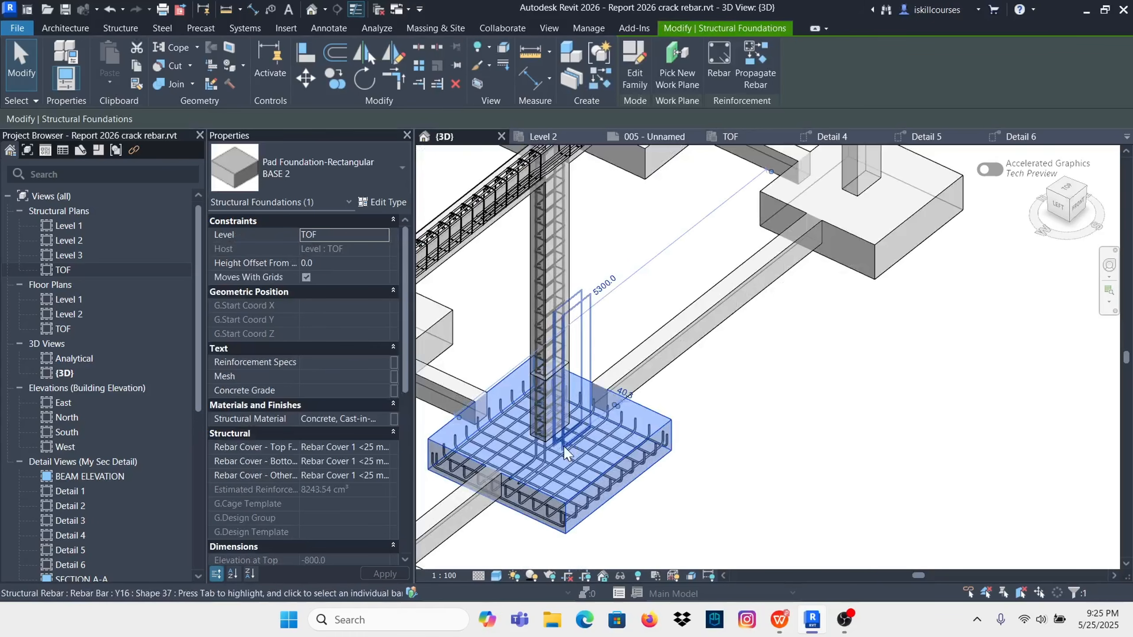
{"action": "left_click", "coordinate": [477, 85]}
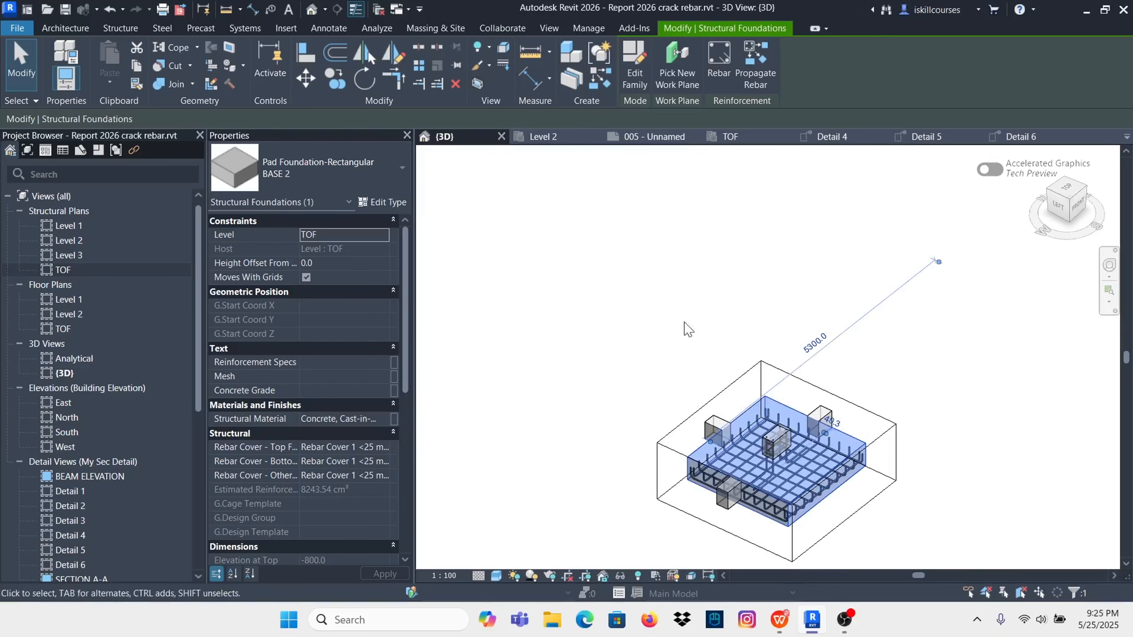
{"action": "scroll", "coordinate": [883, 484], "scroll_direction": "up", "scroll_amount": 2}
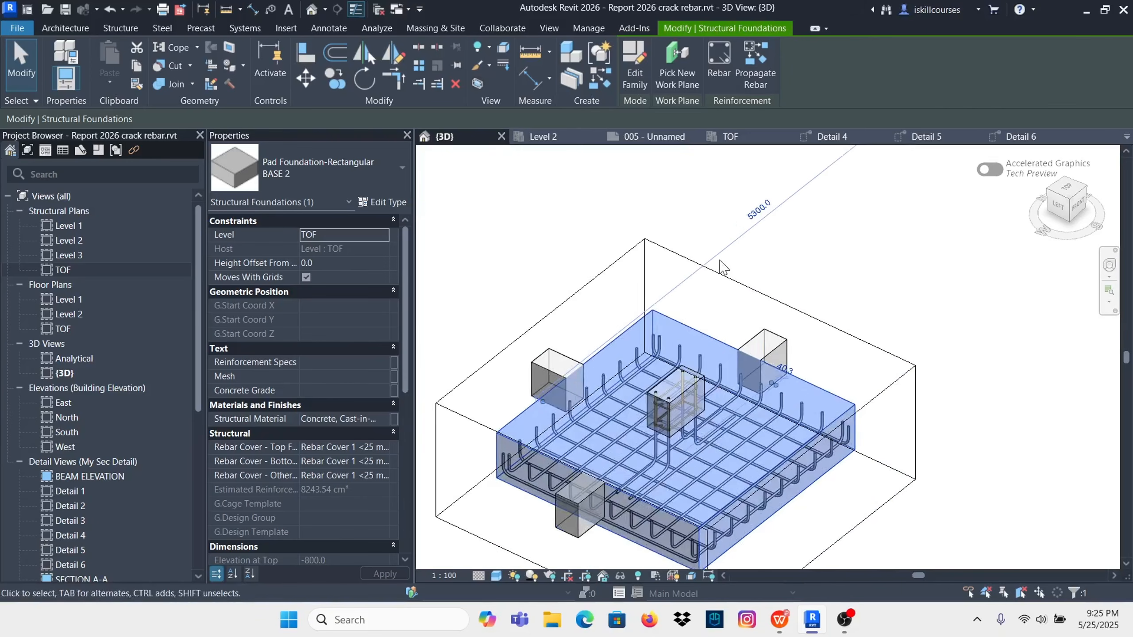
{"action": "scroll", "coordinate": [721, 264], "scroll_direction": "down", "scroll_amount": 1}
Step: Stretch the section box upward from the pad foundation to enclose the full stack of C2 columns
{"action": "left_click", "coordinate": [755, 265]}
{"action": "left_click", "coordinate": [753, 305]}
{"action": "scroll", "coordinate": [680, 459], "scroll_direction": "down", "scroll_amount": 2}
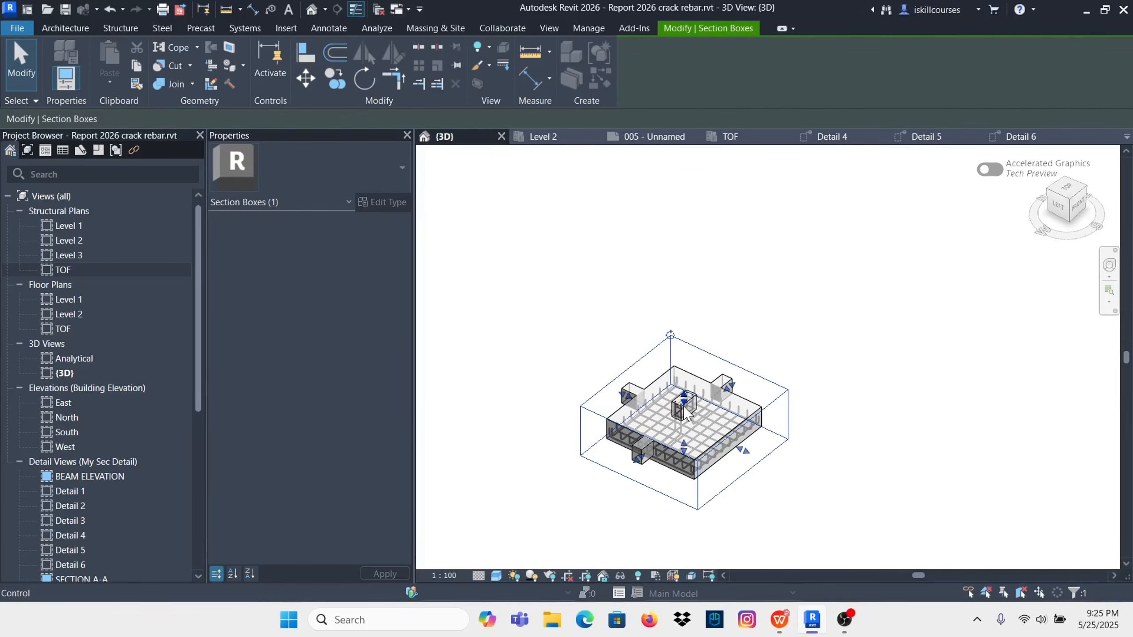
{"action": "left_click_drag", "start_coordinate": [686, 401], "coordinate": [652, 261]}
{"action": "scroll", "coordinate": [711, 498], "scroll_direction": "down", "scroll_amount": 2}
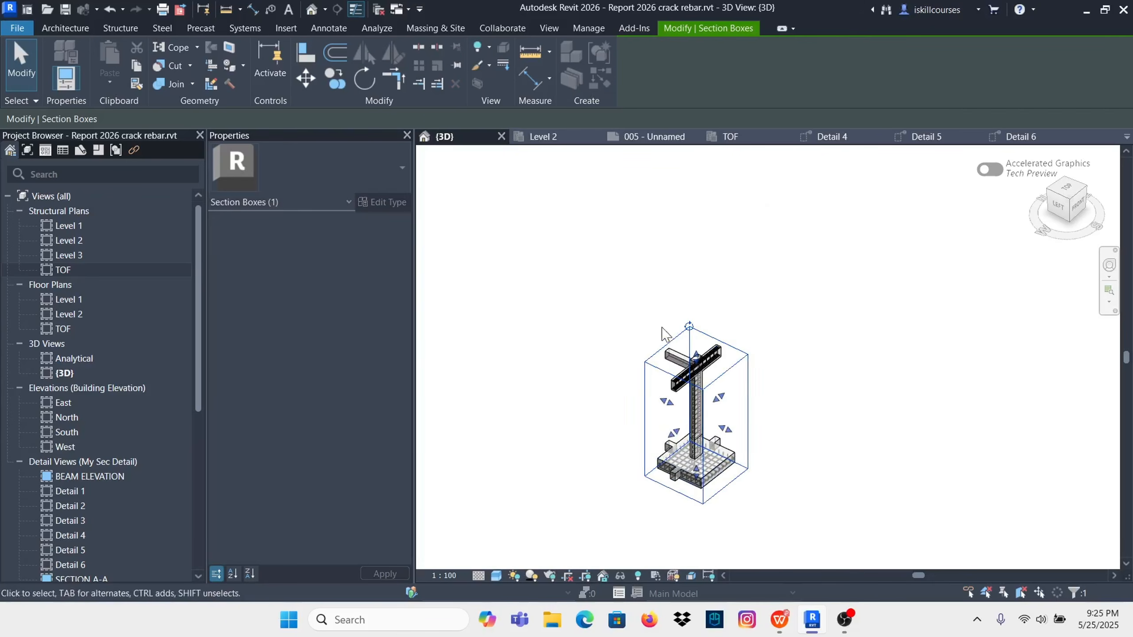
{"action": "left_click_drag", "start_coordinate": [696, 357], "coordinate": [696, 172]}
Step: Examine the reinforcement of the boxed C2 columns from the pad foundation up through the beam junctions
{"action": "scroll", "coordinate": [741, 162], "scroll_direction": "down", "scroll_amount": 1}
{"action": "middle_click_drag", "start_coordinate": [741, 163], "coordinate": [692, 284]}
{"action": "scroll", "coordinate": [696, 312], "scroll_direction": "up", "scroll_amount": 3}
{"action": "scroll", "coordinate": [784, 392], "scroll_direction": "down", "scroll_amount": 2}
{"action": "middle_click_drag", "start_coordinate": [783, 392], "coordinate": [766, 374], "text": "shift"}
{"action": "key", "text": "Escape"}
{"action": "scroll", "coordinate": [801, 323], "scroll_direction": "up", "scroll_amount": 5}
{"action": "scroll", "coordinate": [709, 429], "scroll_direction": "down", "scroll_amount": 7}
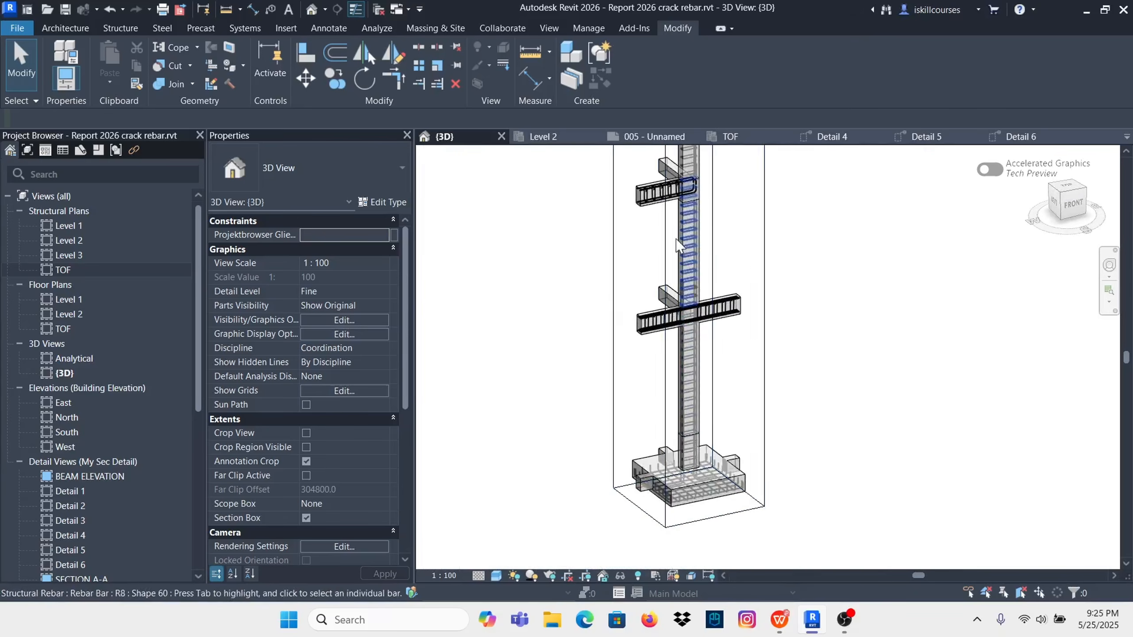
{"action": "scroll", "coordinate": [691, 228], "scroll_direction": "up", "scroll_amount": 4}
{"action": "scroll", "coordinate": [711, 223], "scroll_direction": "up", "scroll_amount": 2}
{"action": "scroll", "coordinate": [700, 259], "scroll_direction": "down", "scroll_amount": 3}
{"action": "scroll", "coordinate": [683, 464], "scroll_direction": "up", "scroll_amount": 6}
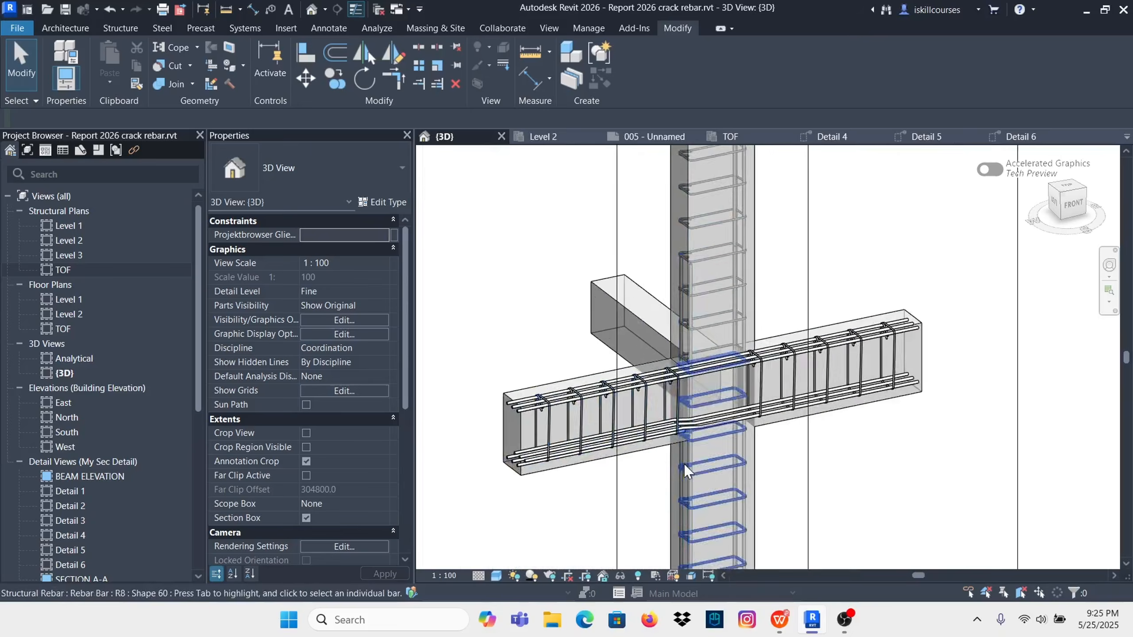
{"action": "scroll", "coordinate": [684, 465], "scroll_direction": "down", "scroll_amount": 2}
Step: Try to propagate the hooked-side Y16 pair by face from the lower C2 column to the C2 column directly above
{"action": "left_click", "coordinate": [678, 418]}
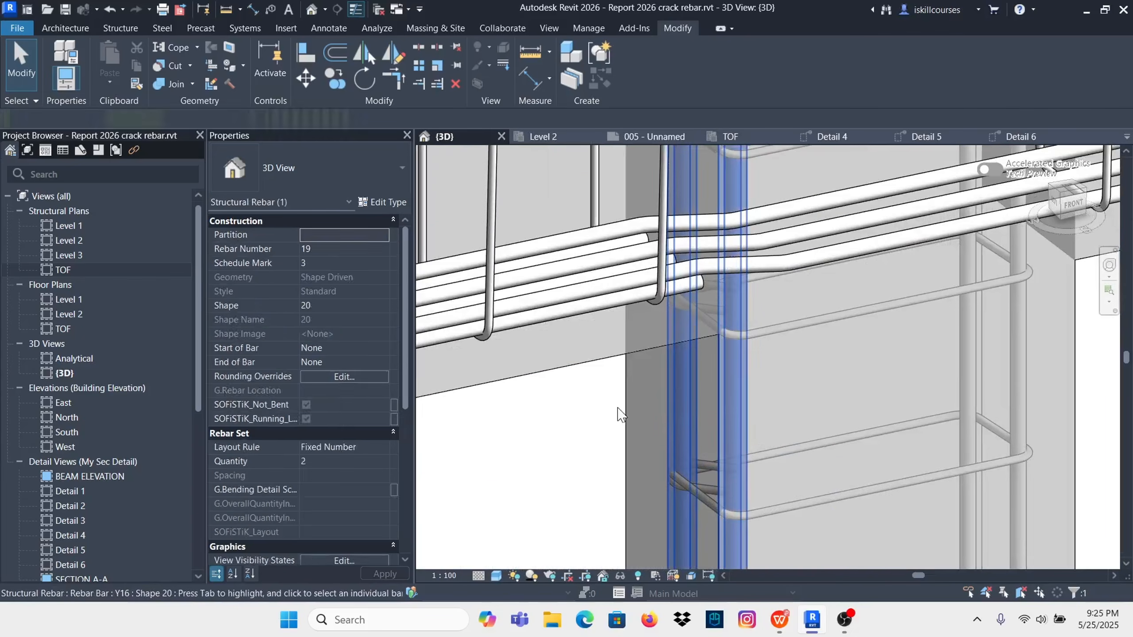
{"action": "scroll", "coordinate": [678, 418], "scroll_direction": "down", "scroll_amount": 3}
{"action": "left_click", "coordinate": [864, 65]}
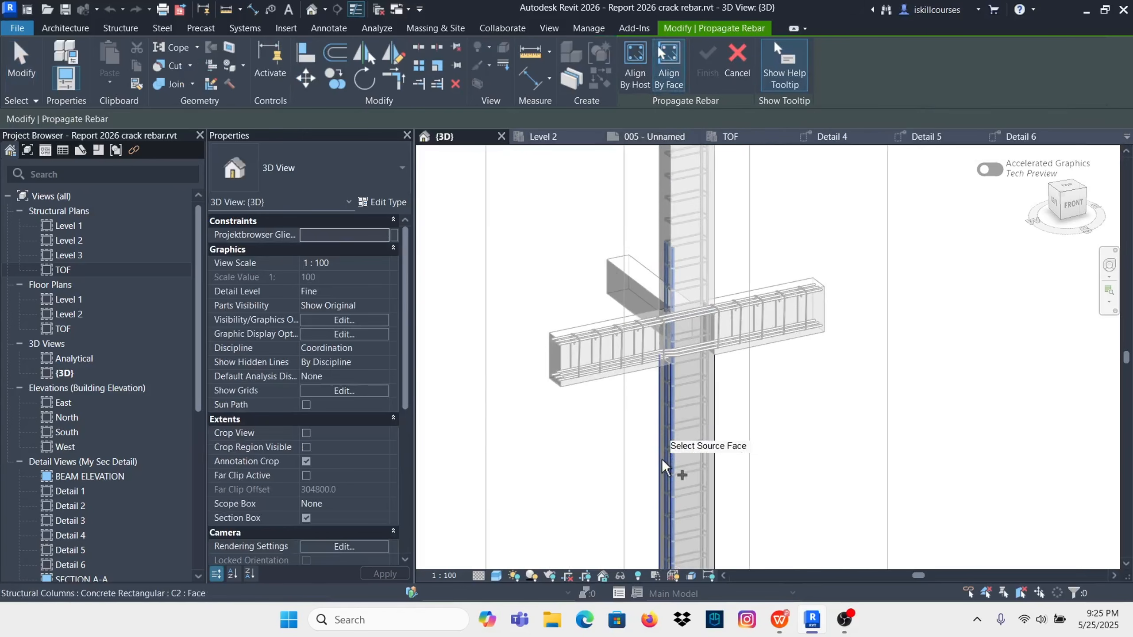
{"action": "scroll", "coordinate": [642, 455], "scroll_direction": "down", "scroll_amount": 4}
{"action": "scroll", "coordinate": [628, 280], "scroll_direction": "up", "scroll_amount": 5}
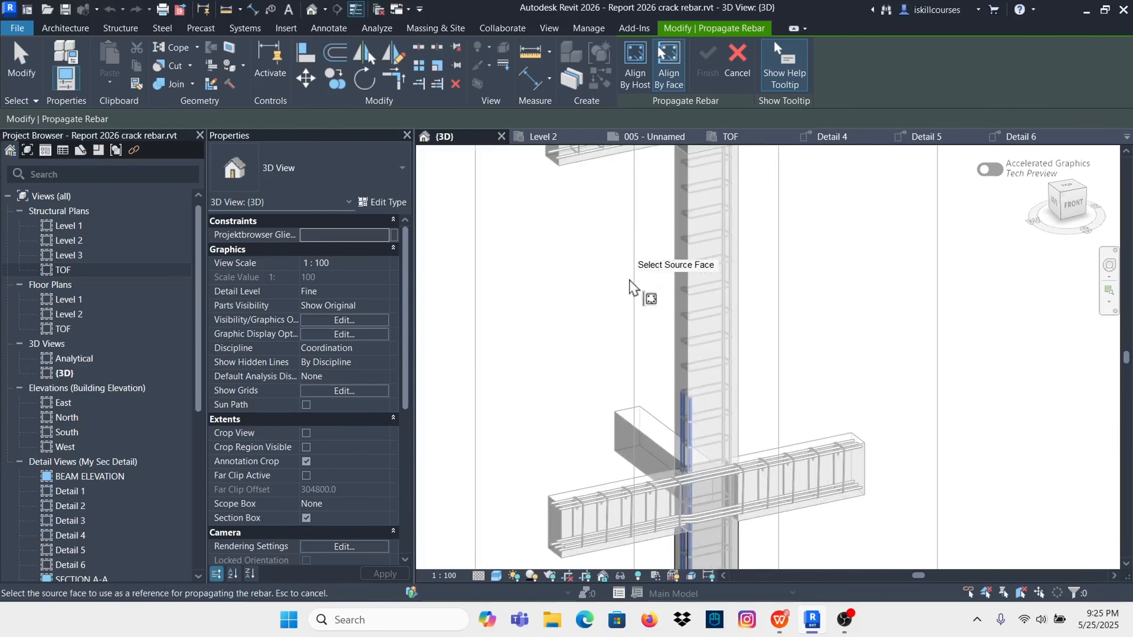
{"action": "scroll", "coordinate": [689, 231], "scroll_direction": "down", "scroll_amount": 3}
{"action": "scroll", "coordinate": [672, 435], "scroll_direction": "up", "scroll_amount": 4}
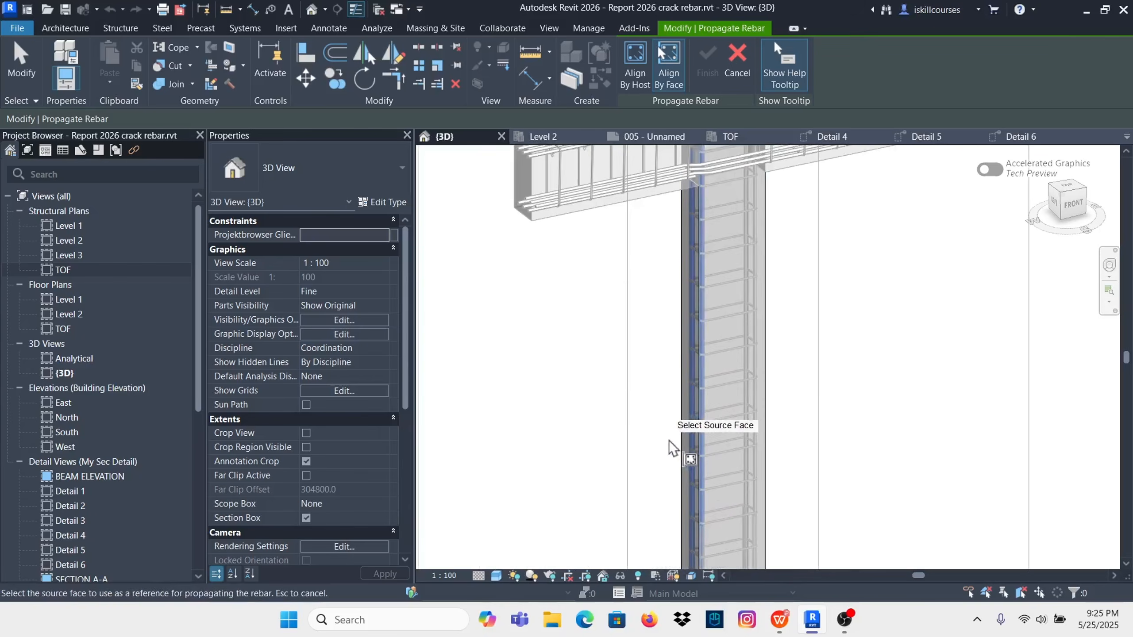
{"action": "scroll", "coordinate": [733, 353], "scroll_direction": "up", "scroll_amount": 2}
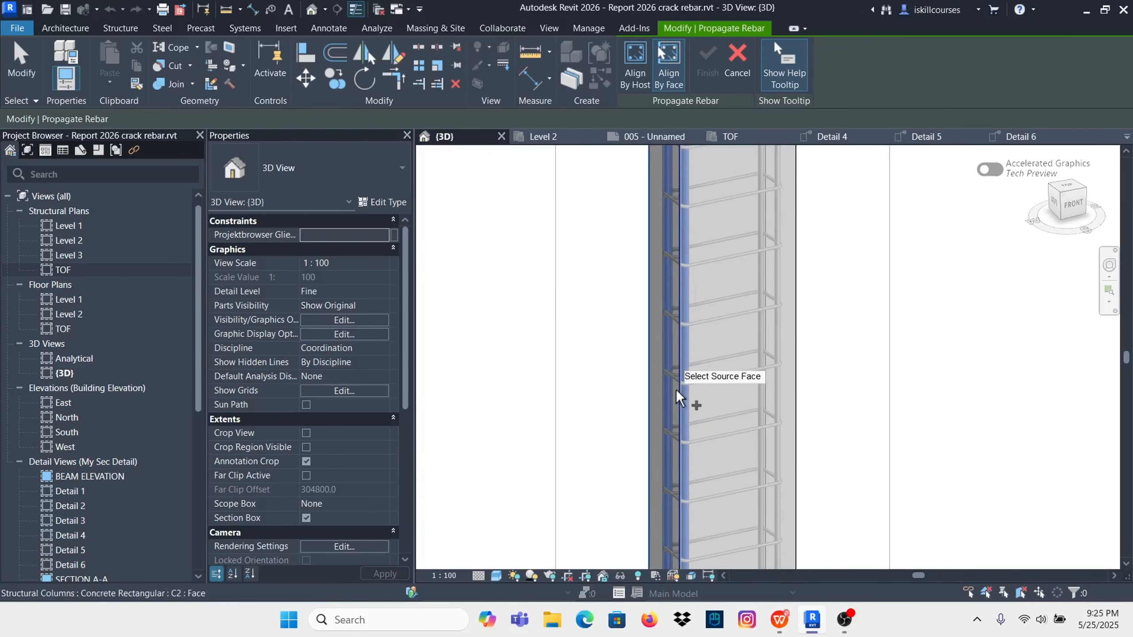
{"action": "left_click", "coordinate": [679, 350]}
{"action": "scroll", "coordinate": [677, 379], "scroll_direction": "down", "scroll_amount": 5}
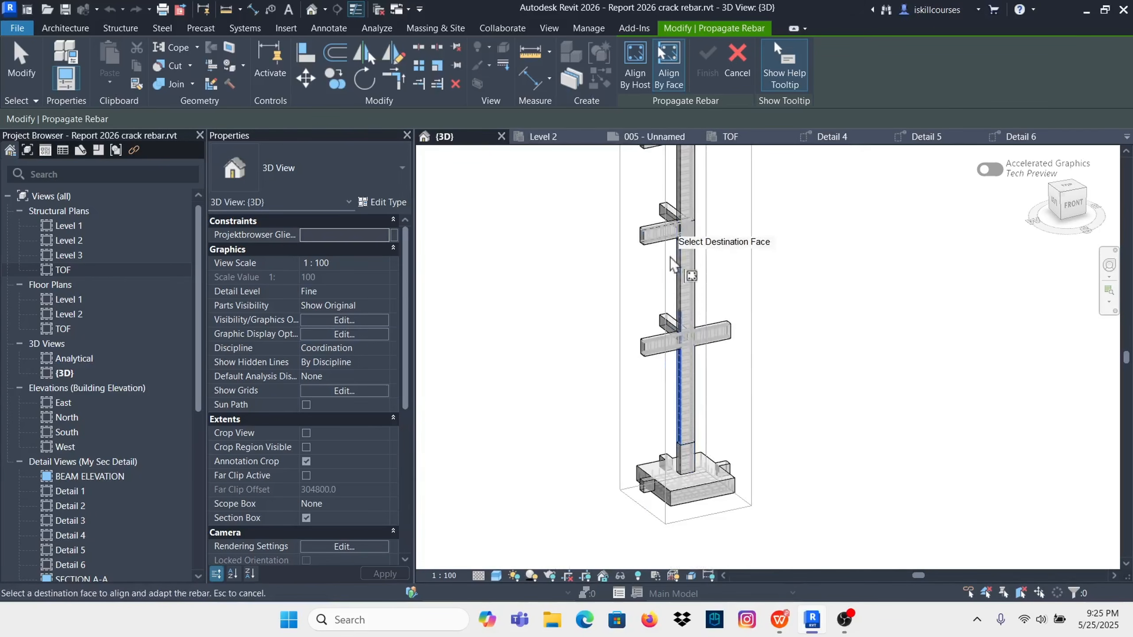
{"action": "scroll", "coordinate": [673, 263], "scroll_direction": "up", "scroll_amount": 4}
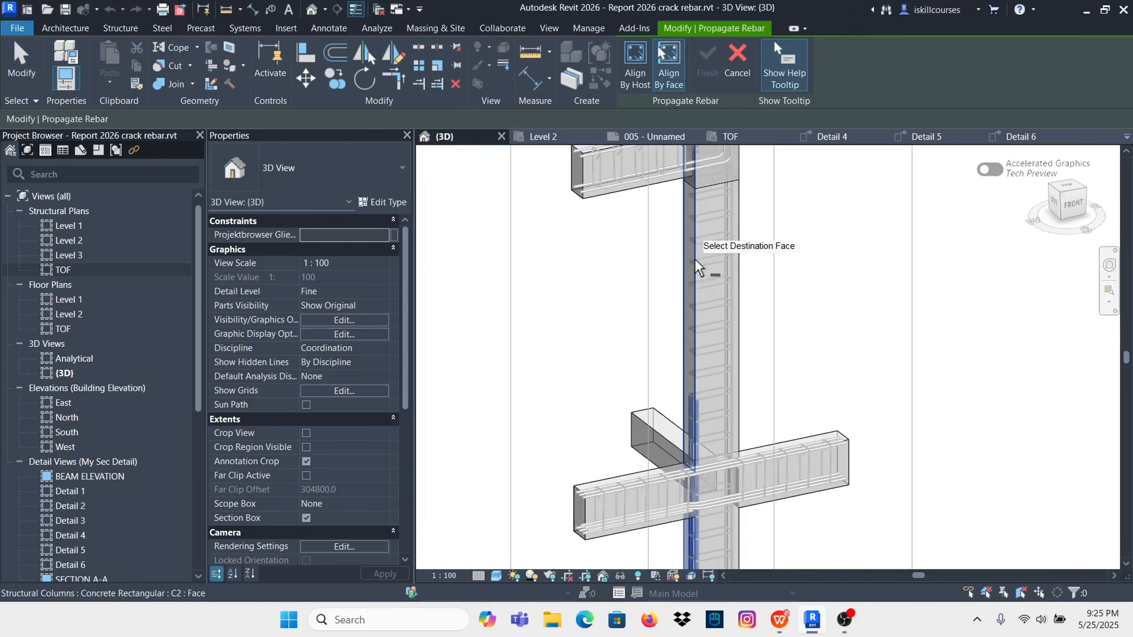
{"action": "left_click", "coordinate": [698, 341]}
Step: Try the topmost C2 column's face as a further propagation destination, and discard the propagation
{"action": "scroll", "coordinate": [693, 232], "scroll_direction": "down", "scroll_amount": 1}
{"action": "scroll", "coordinate": [697, 169], "scroll_direction": "up", "scroll_amount": 3}
{"action": "scroll", "coordinate": [701, 263], "scroll_direction": "down", "scroll_amount": 3}
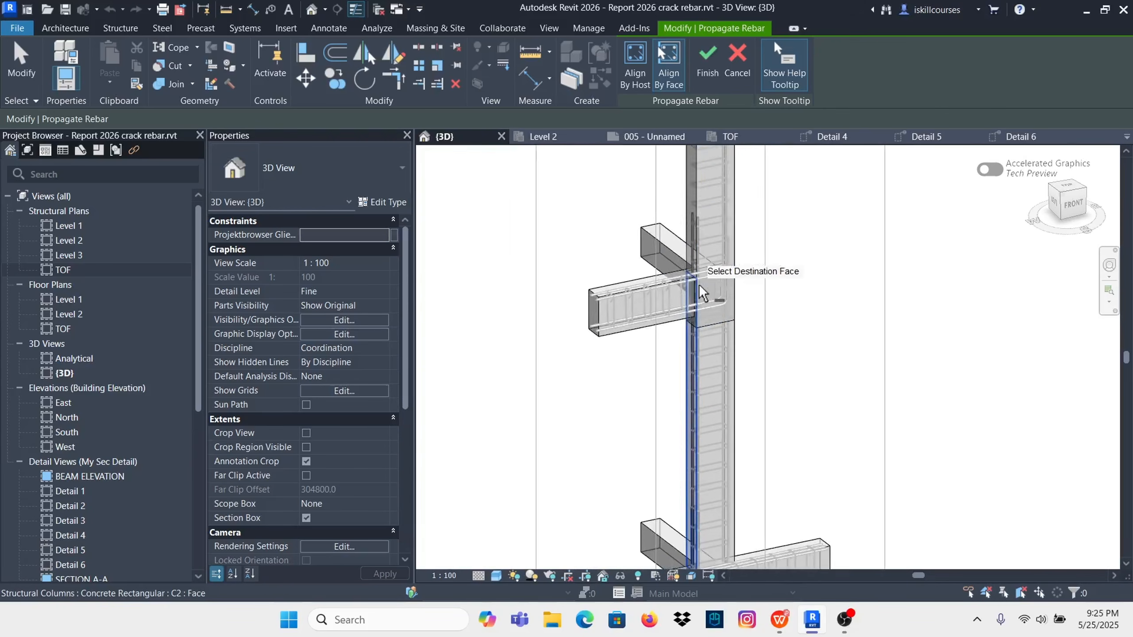
{"action": "scroll", "coordinate": [714, 192], "scroll_direction": "up", "scroll_amount": 5}
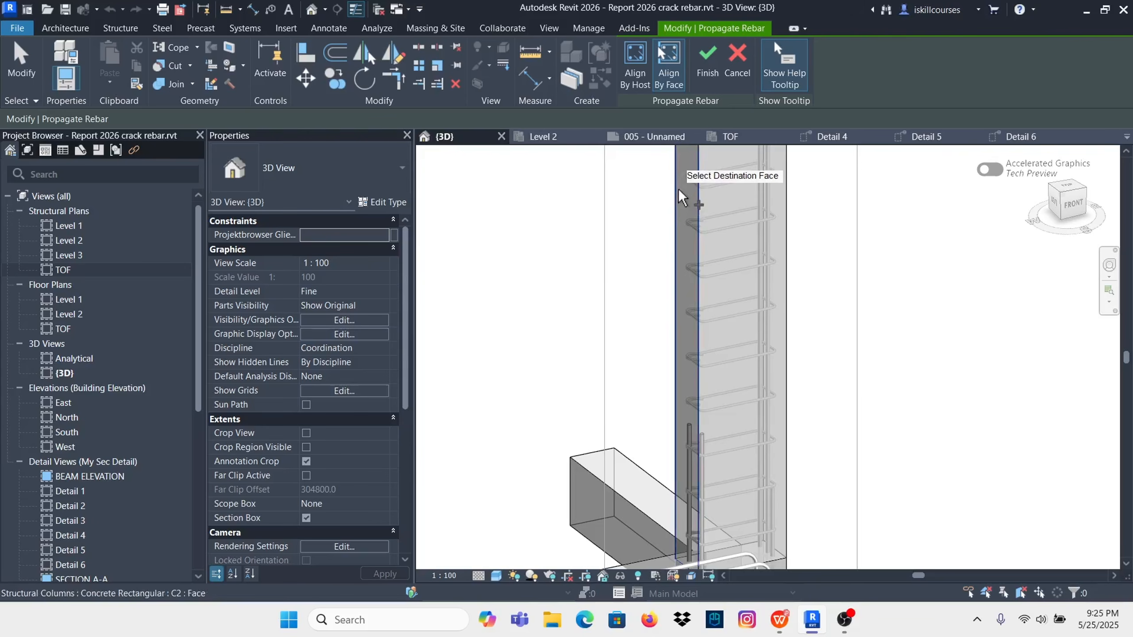
{"action": "scroll", "coordinate": [717, 387], "scroll_direction": "down", "scroll_amount": 4}
{"action": "scroll", "coordinate": [724, 260], "scroll_direction": "up", "scroll_amount": 4}
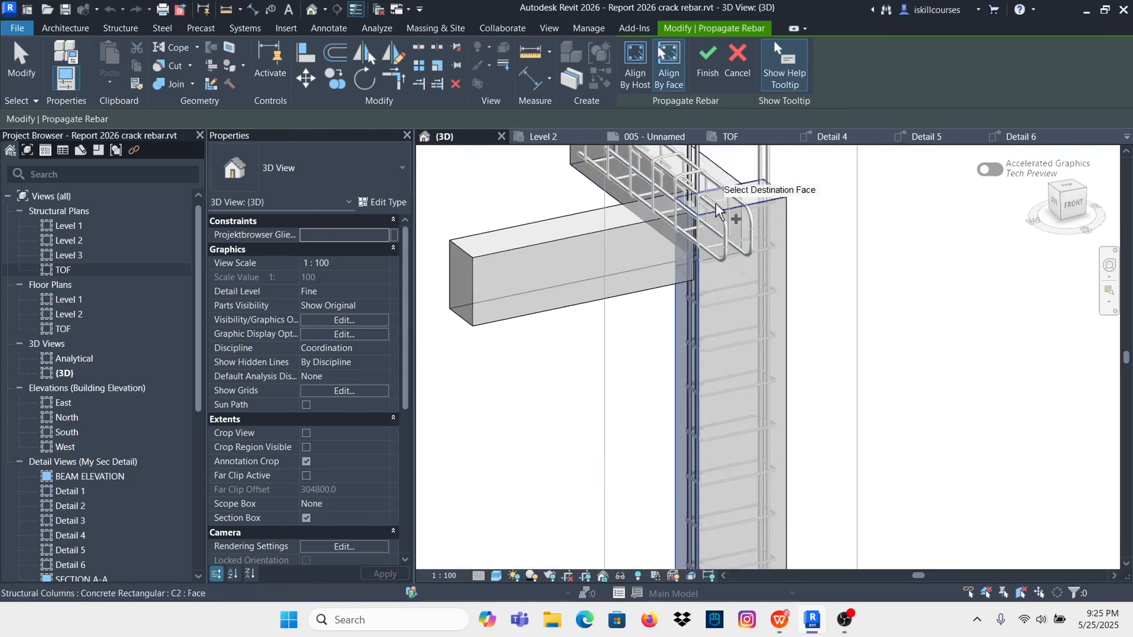
{"action": "scroll", "coordinate": [713, 196], "scroll_direction": "down", "scroll_amount": 4}
{"action": "scroll", "coordinate": [695, 268], "scroll_direction": "up", "scroll_amount": 5}
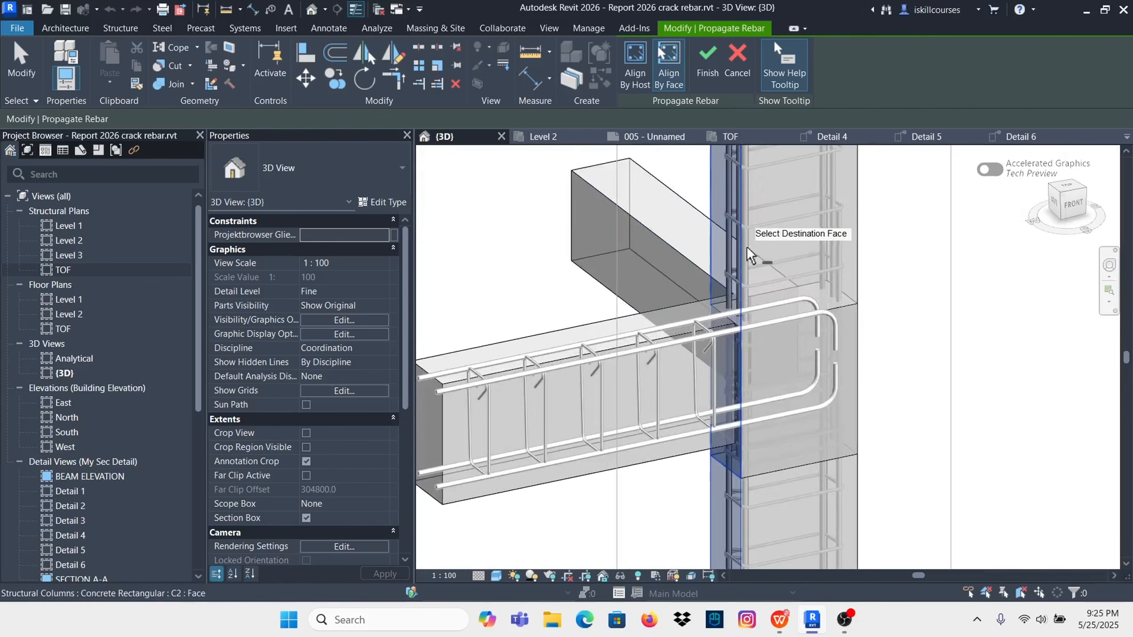
{"action": "scroll", "coordinate": [747, 255], "scroll_direction": "down", "scroll_amount": 5}
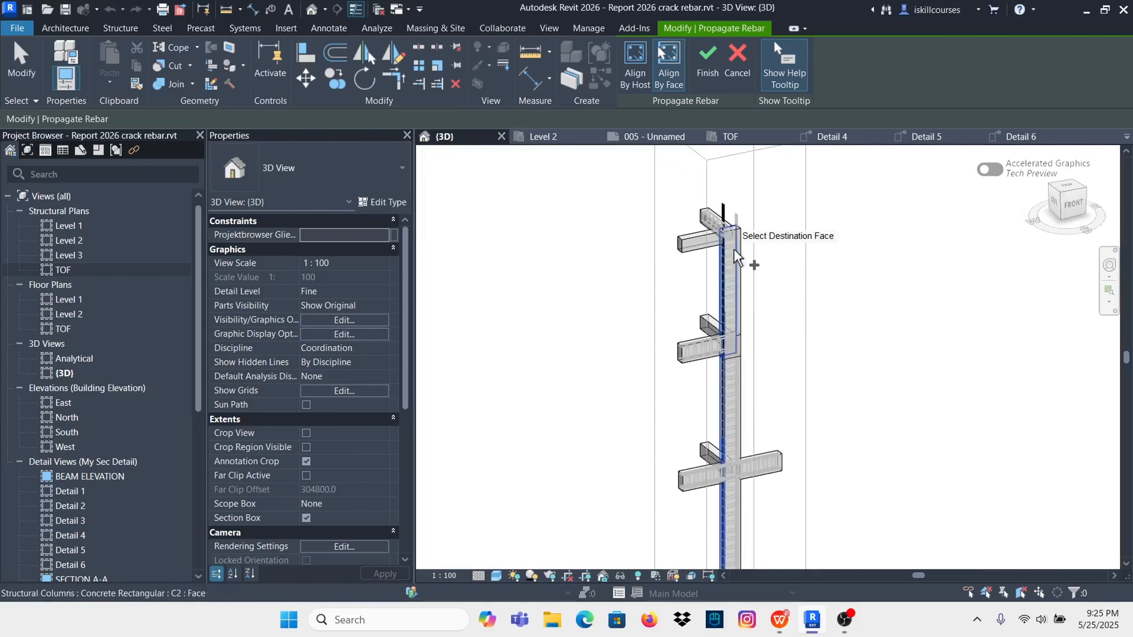
{"action": "middle_click_drag", "start_coordinate": [735, 258], "coordinate": [842, 329], "text": "shift"}
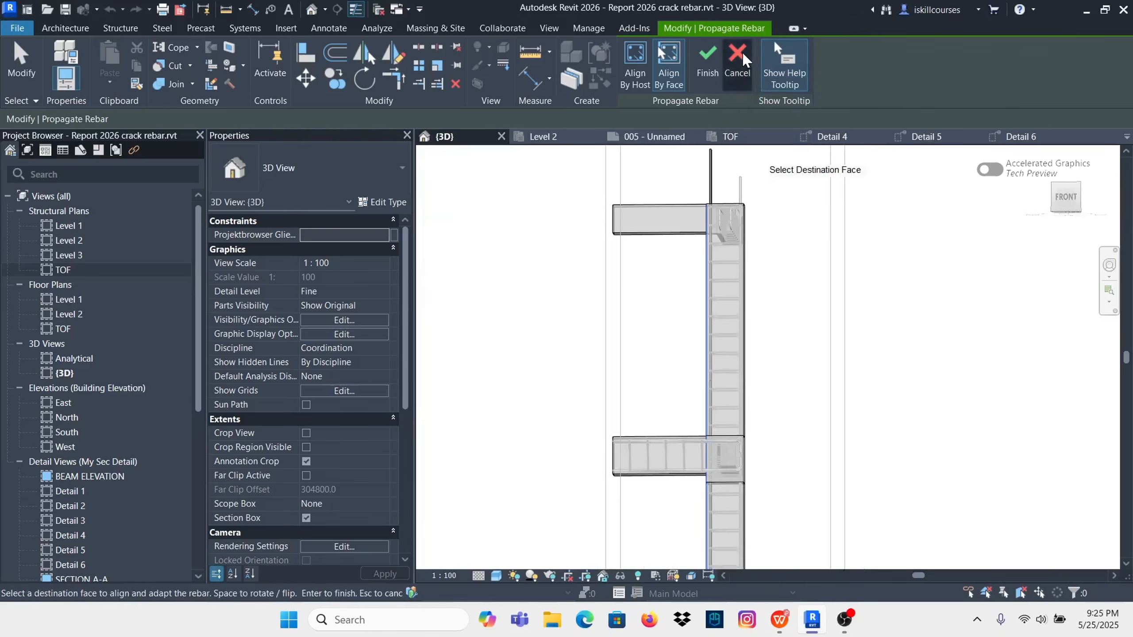
{"action": "left_click", "coordinate": [750, 66]}
Step: Propagate the left-side Y16 bar pair by face from the lower C2 column to the C2 column directly above
{"action": "scroll", "coordinate": [750, 263], "scroll_direction": "down", "scroll_amount": 5}
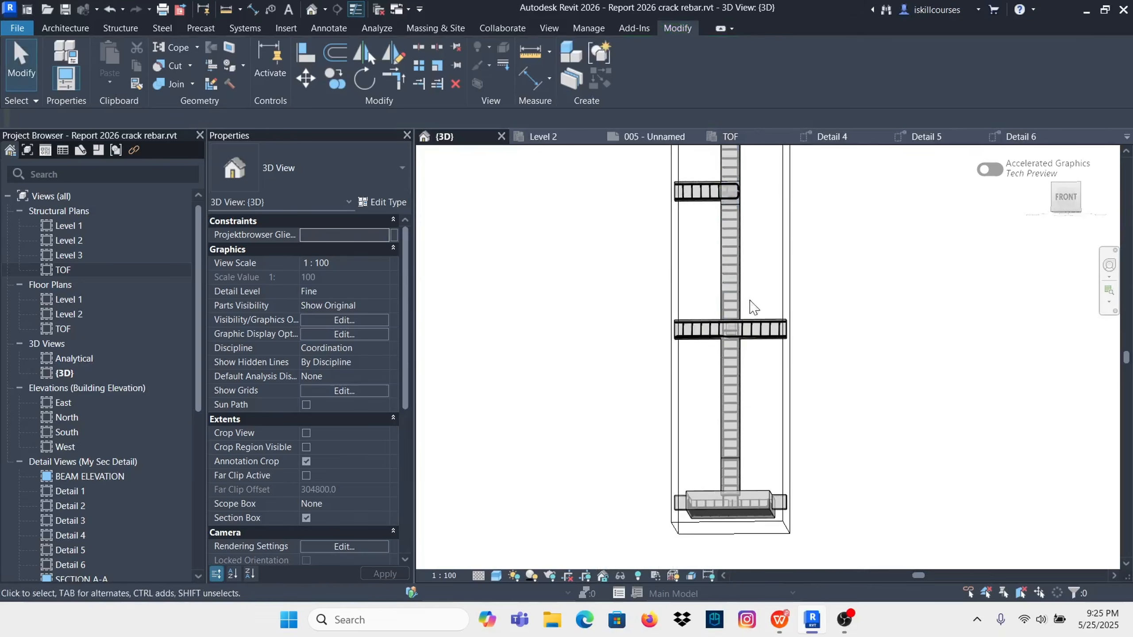
{"action": "left_click", "coordinate": [1066, 197]}
{"action": "scroll", "coordinate": [753, 339], "scroll_direction": "up", "scroll_amount": 4}
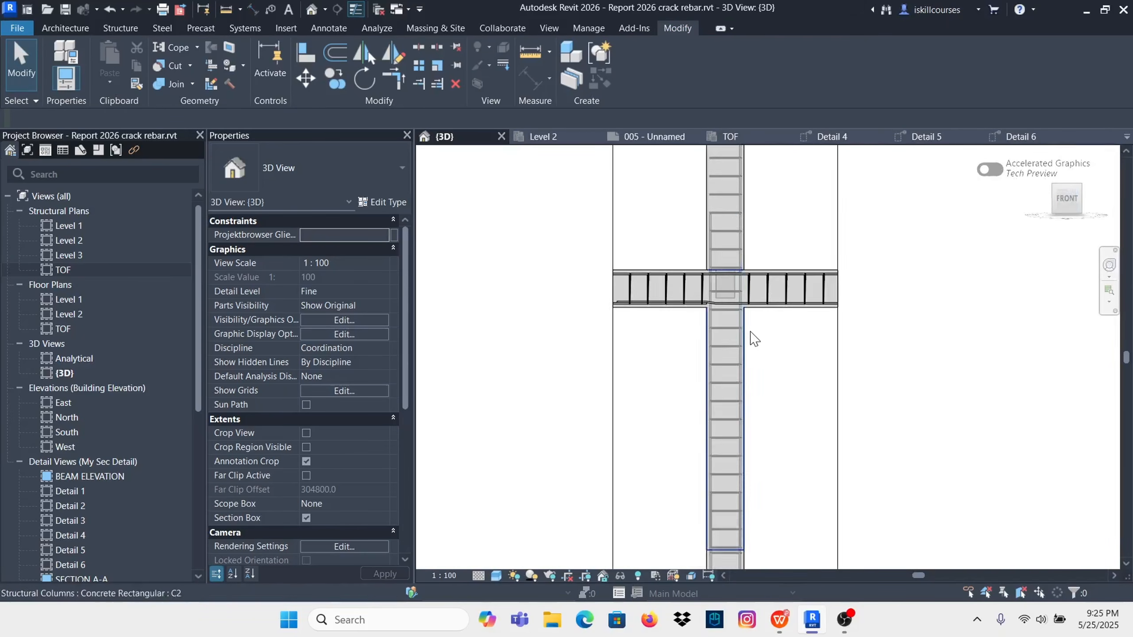
{"action": "scroll", "coordinate": [703, 357], "scroll_direction": "up", "scroll_amount": 3}
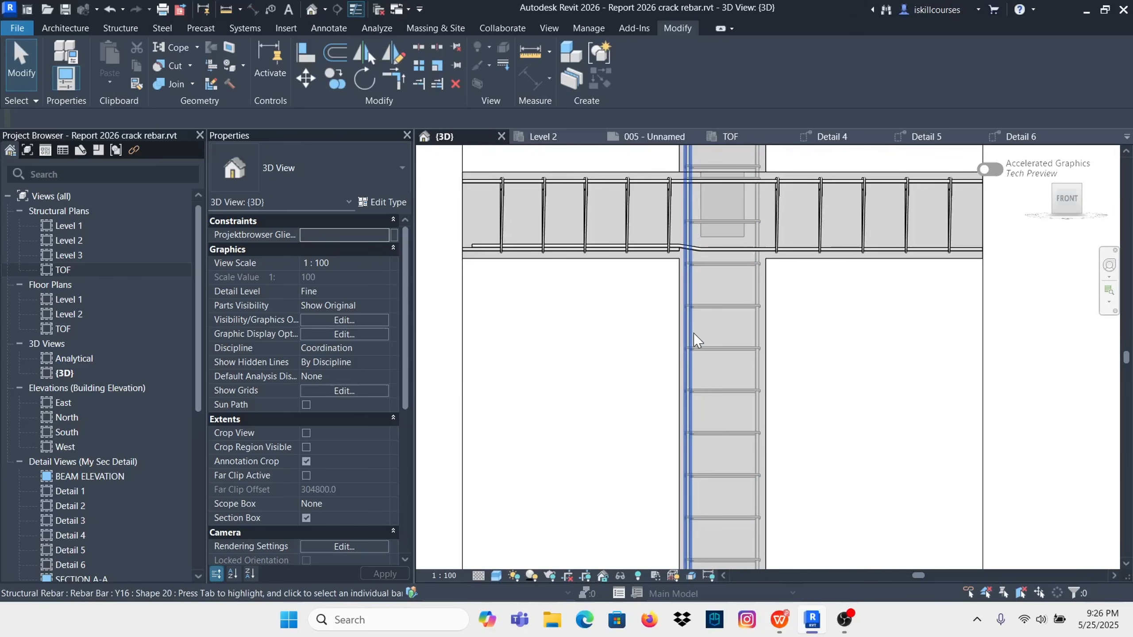
{"action": "left_click", "coordinate": [695, 340]}
{"action": "scroll", "coordinate": [694, 330], "scroll_direction": "down", "scroll_amount": 3}
{"action": "scroll", "coordinate": [791, 283], "scroll_direction": "down", "scroll_amount": 1}
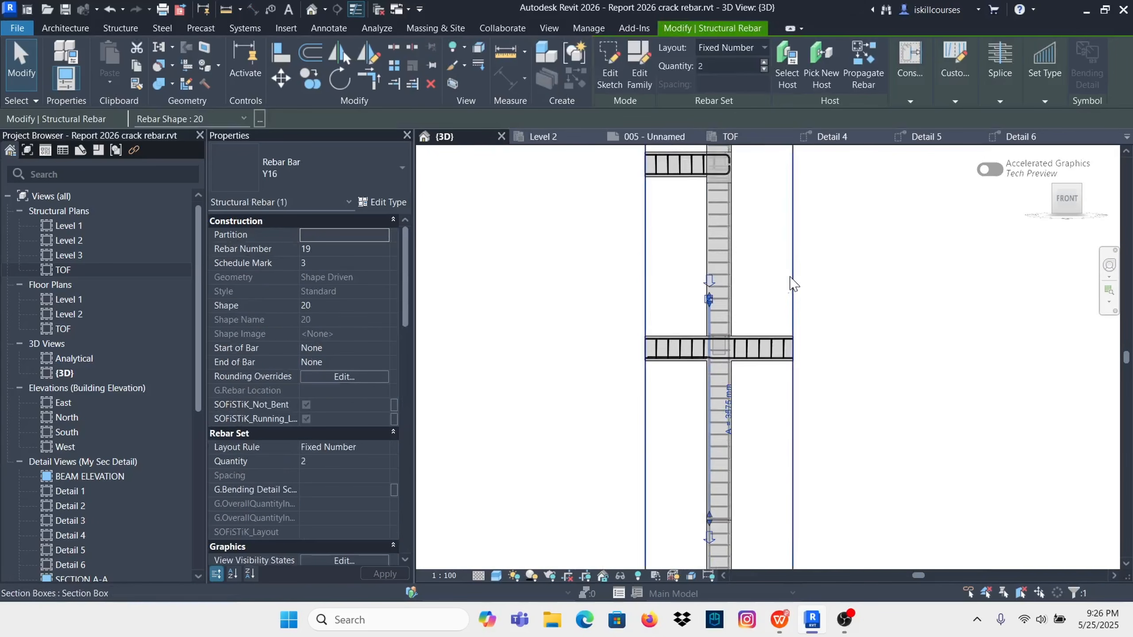
{"action": "scroll", "coordinate": [790, 283], "scroll_direction": "down", "scroll_amount": 1}
{"action": "mouse_move", "coordinate": [913, 71]}
{"action": "left_click", "coordinate": [869, 75]}
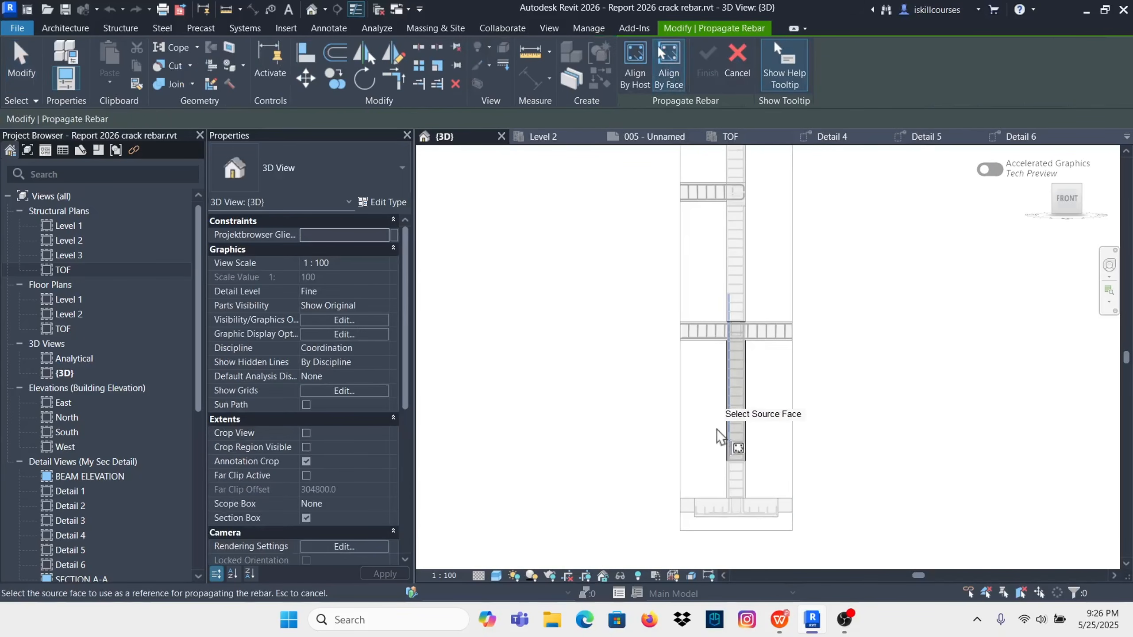
{"action": "scroll", "coordinate": [726, 430], "scroll_direction": "up", "scroll_amount": 5}
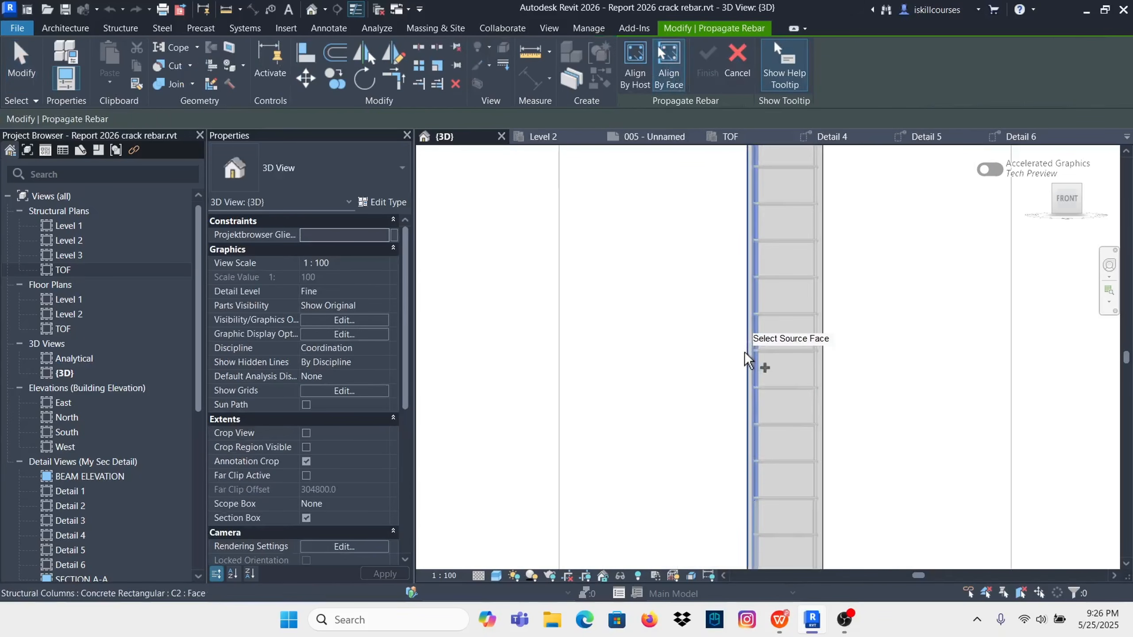
{"action": "left_click", "coordinate": [741, 388]}
{"action": "scroll", "coordinate": [726, 495], "scroll_direction": "down", "scroll_amount": 3}
{"action": "scroll", "coordinate": [737, 317], "scroll_direction": "up", "scroll_amount": 3}
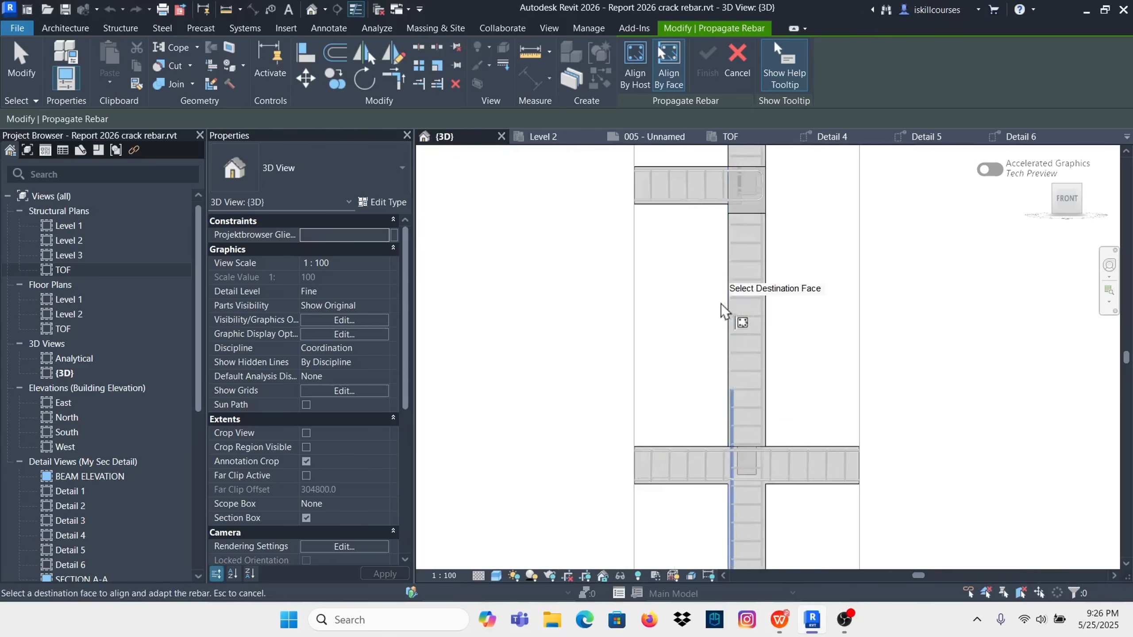
{"action": "left_click", "coordinate": [731, 312]}
Step: Add the topmost C2 column's matching side face as a propagation destination and finish the rebar propagation
{"action": "scroll", "coordinate": [723, 326], "scroll_direction": "down", "scroll_amount": 2}
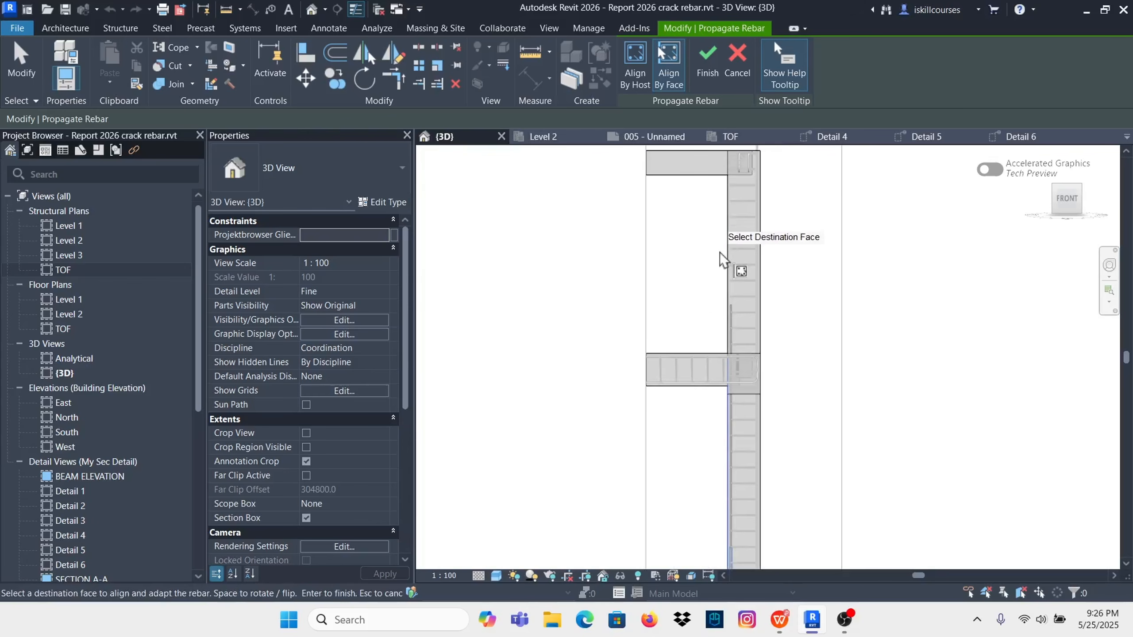
{"action": "scroll", "coordinate": [738, 263], "scroll_direction": "down", "scroll_amount": 2}
{"action": "scroll", "coordinate": [741, 230], "scroll_direction": "up", "scroll_amount": 2}
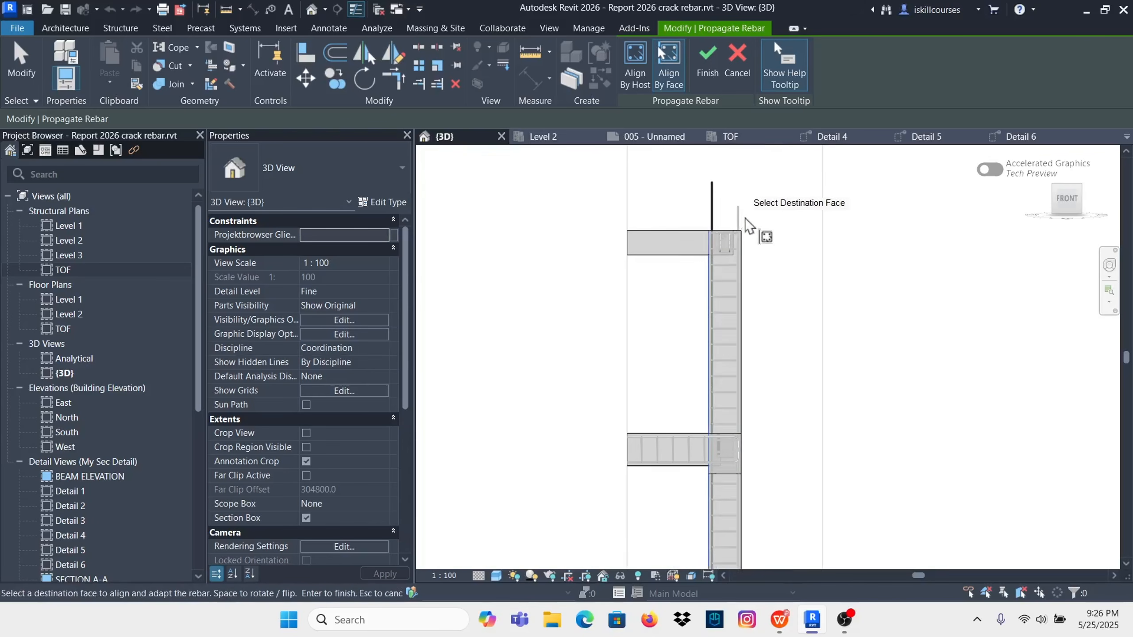
{"action": "left_click", "coordinate": [740, 233]}
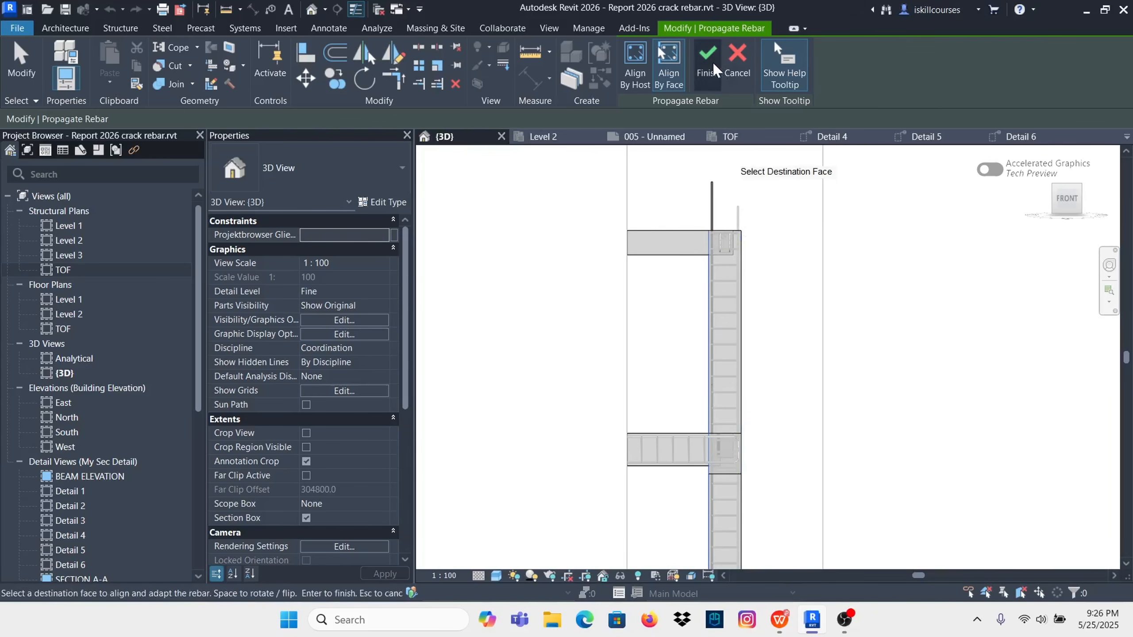
{"action": "left_click", "coordinate": [707, 63]}
{"action": "scroll", "coordinate": [741, 215], "scroll_direction": "up", "scroll_amount": 2}
{"action": "scroll", "coordinate": [741, 201], "scroll_direction": "down", "scroll_amount": 2}
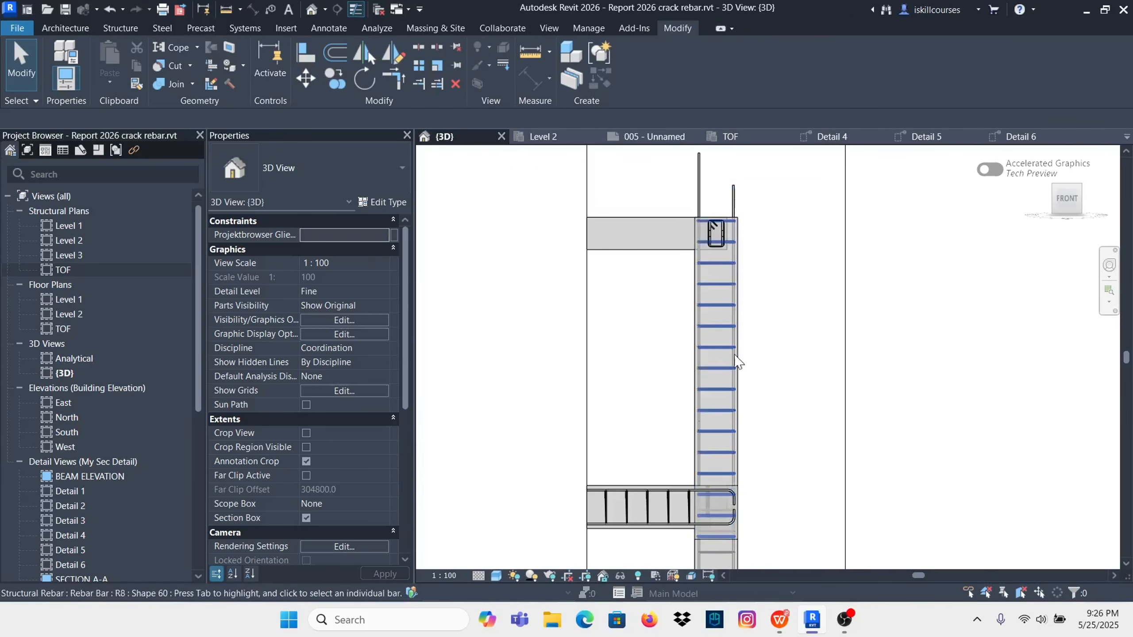
Step: Delete the right-side vertical Y16 bar pair that projects above the topmost C2 column
{"action": "scroll", "coordinate": [710, 203], "scroll_direction": "down", "scroll_amount": 3}
{"action": "scroll", "coordinate": [721, 428], "scroll_direction": "down", "scroll_amount": 4}
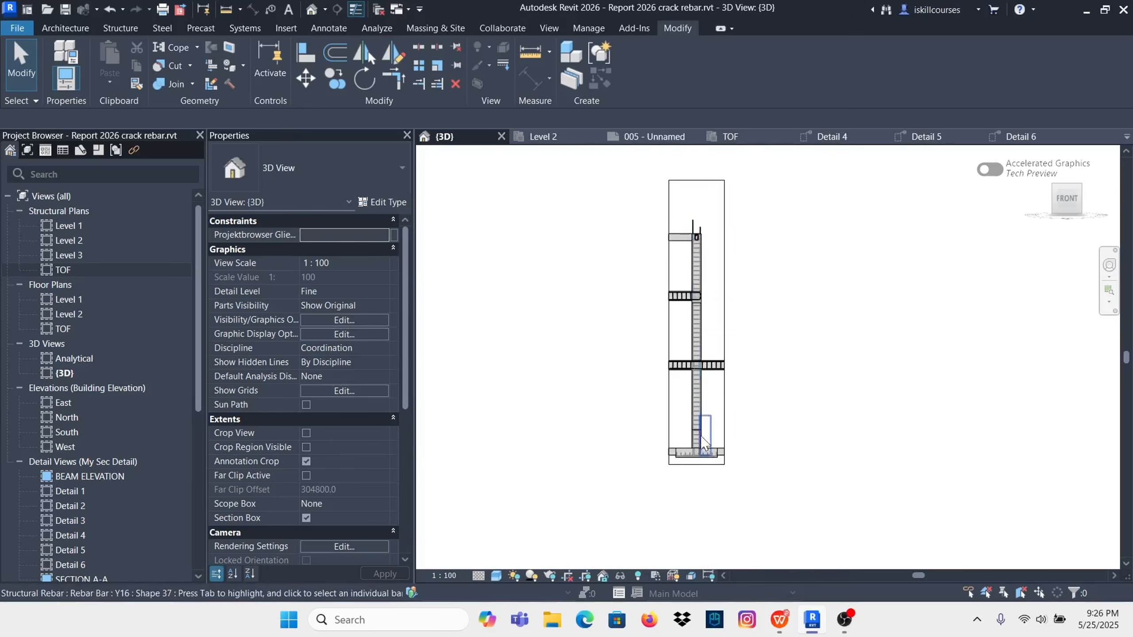
{"action": "scroll", "coordinate": [707, 417], "scroll_direction": "up", "scroll_amount": 5}
{"action": "scroll", "coordinate": [688, 206], "scroll_direction": "down", "scroll_amount": 1}
{"action": "scroll", "coordinate": [689, 206], "scroll_direction": "up", "scroll_amount": 4}
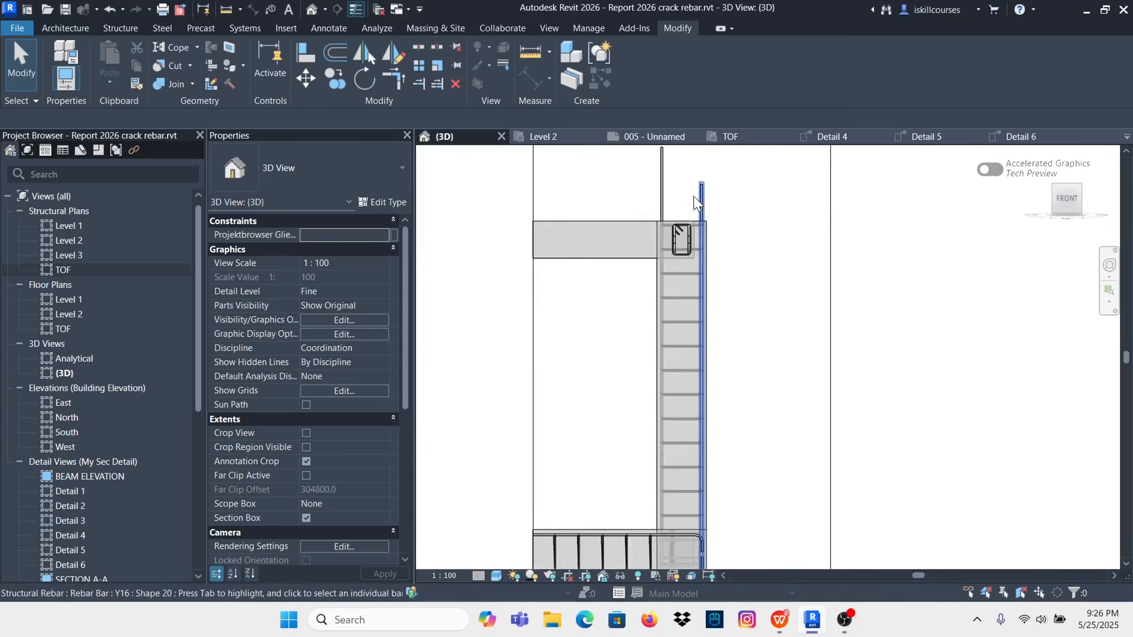
{"action": "left_click", "coordinate": [711, 202]}
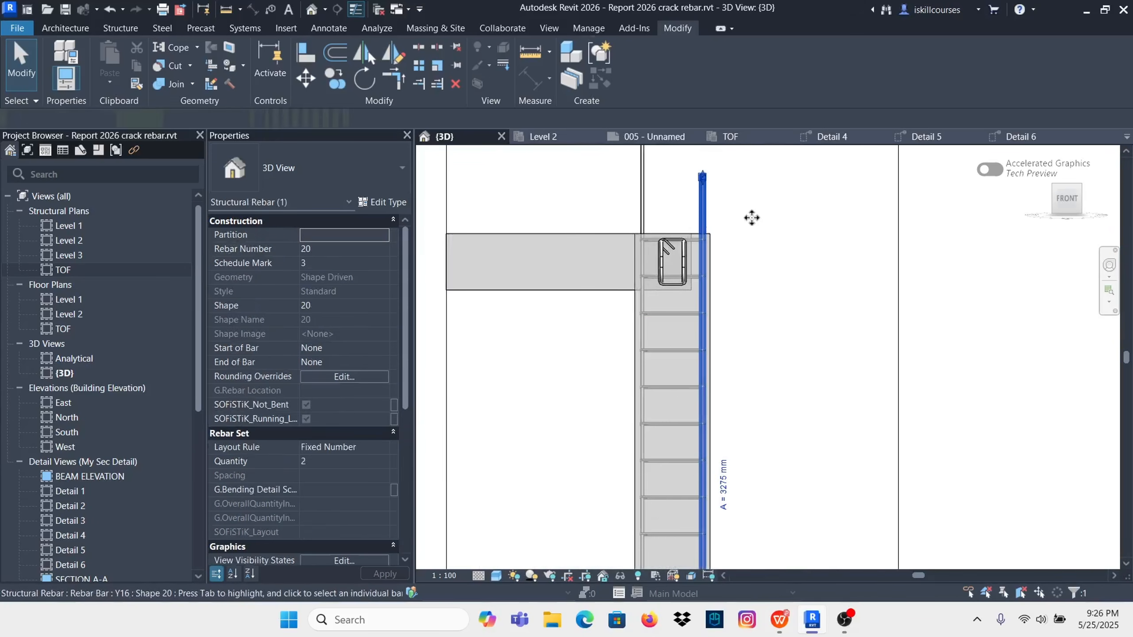
{"action": "scroll", "coordinate": [746, 218], "scroll_direction": "down", "scroll_amount": 2}
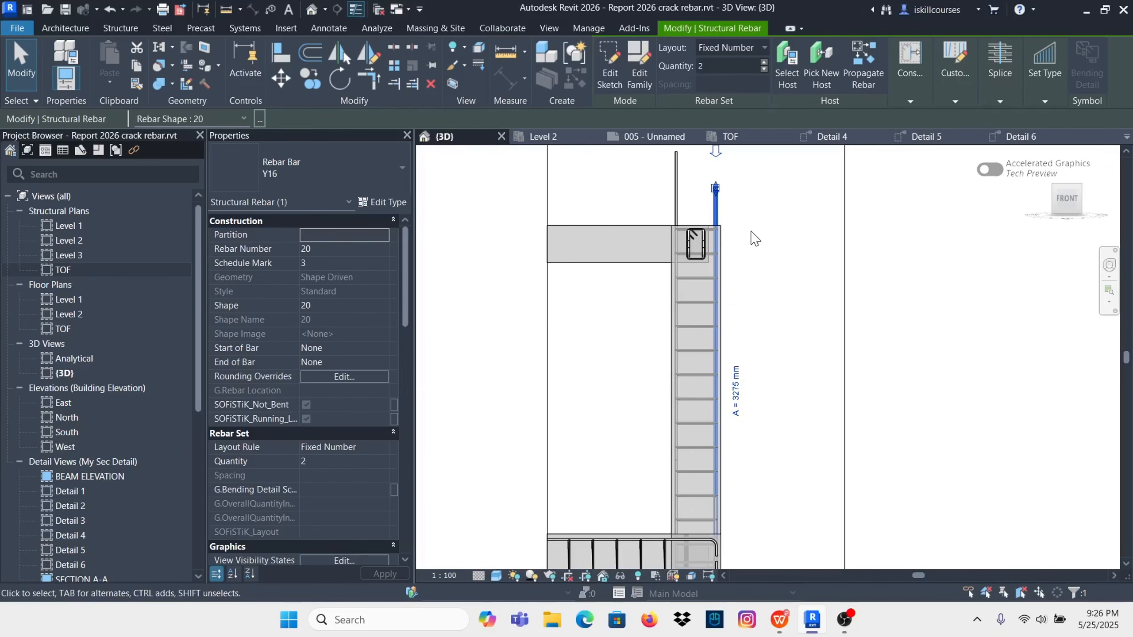
{"action": "left_click", "coordinate": [753, 239]}
Step: Delete the right-side vertical Y16 bar pairs in the middle and lower C2 columns
{"action": "middle_click_drag", "start_coordinate": [733, 202], "coordinate": [733, 435]}
{"action": "scroll", "coordinate": [692, 430], "scroll_direction": "up", "scroll_amount": 3}
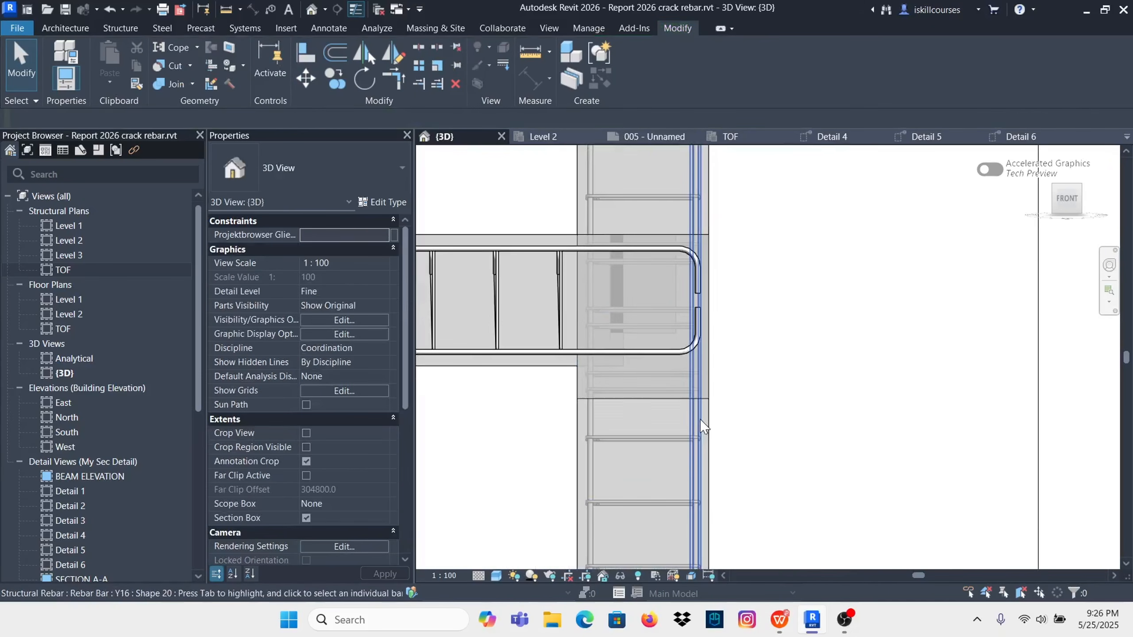
{"action": "left_click", "coordinate": [702, 426]}
{"action": "left_click", "coordinate": [748, 233]}
{"action": "scroll", "coordinate": [716, 216], "scroll_direction": "down", "scroll_amount": 4}
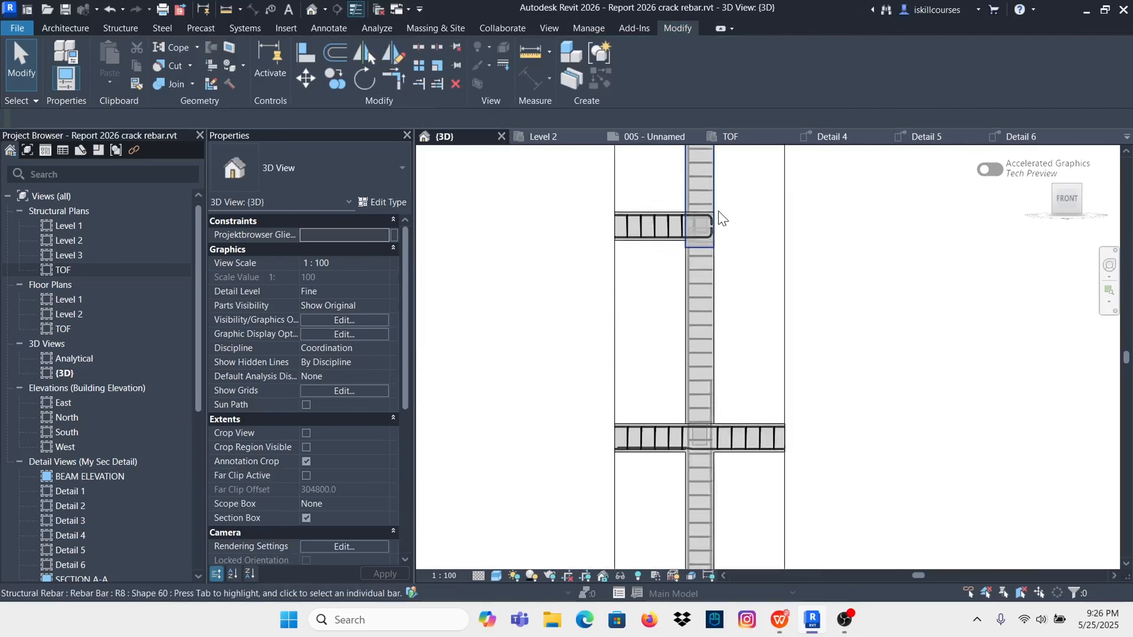
{"action": "scroll", "coordinate": [721, 334], "scroll_direction": "up", "scroll_amount": 4}
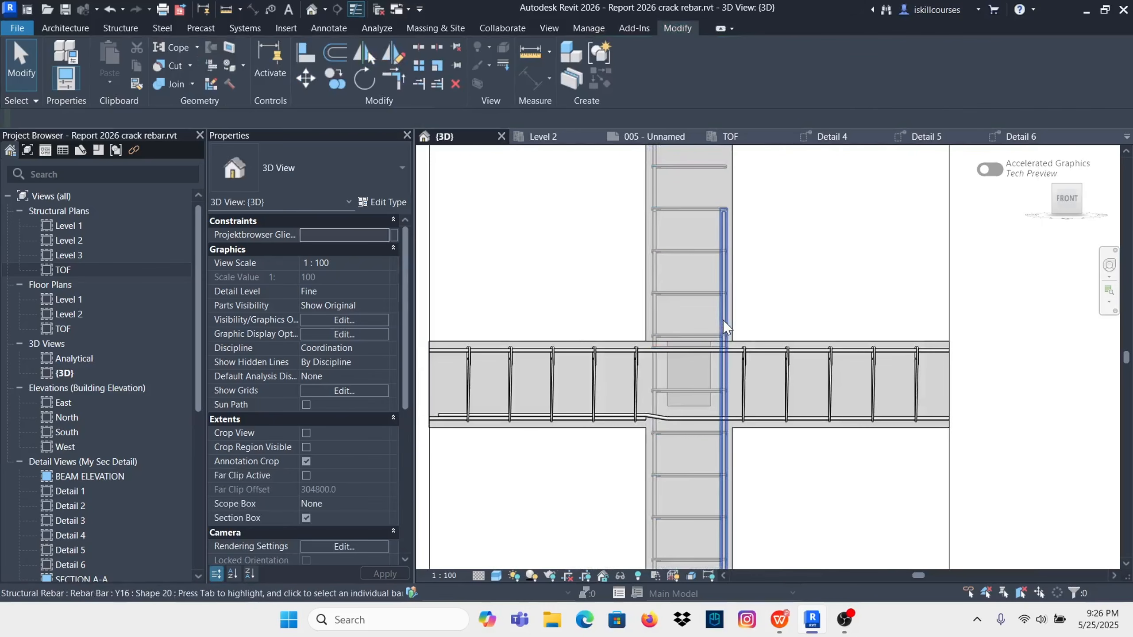
{"action": "left_click", "coordinate": [724, 328]}
{"action": "left_click", "coordinate": [748, 260]}
{"action": "scroll", "coordinate": [736, 321], "scroll_direction": "down", "scroll_amount": 5}
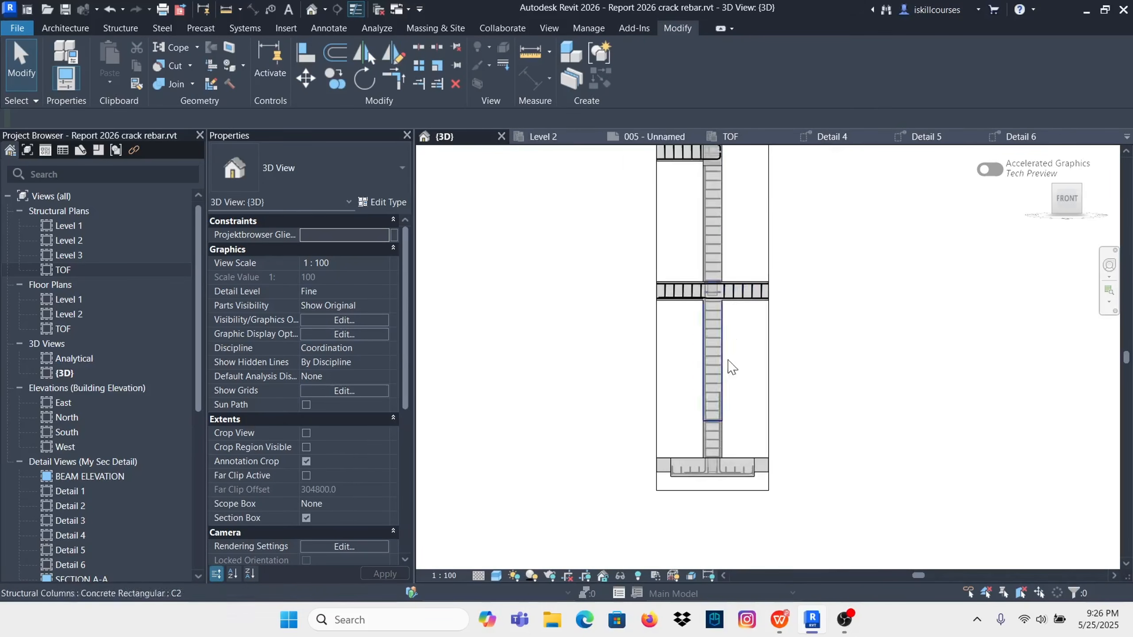
{"action": "scroll", "coordinate": [731, 367], "scroll_direction": "up", "scroll_amount": 3}
{"action": "scroll", "coordinate": [713, 312], "scroll_direction": "down", "scroll_amount": 3}
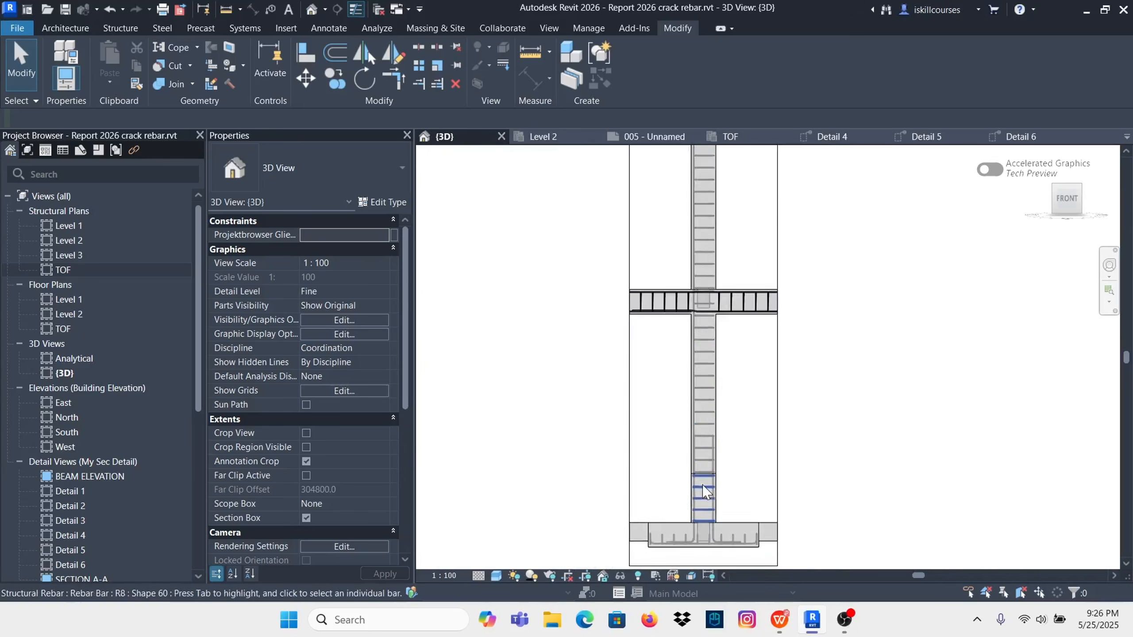
Step: In the Detail 5 view, mirror the left-side Y16 pairs of all three stacked C2 columns about the column centreline
{"action": "left_click", "coordinate": [1020, 138]}
{"action": "left_click", "coordinate": [945, 139]}
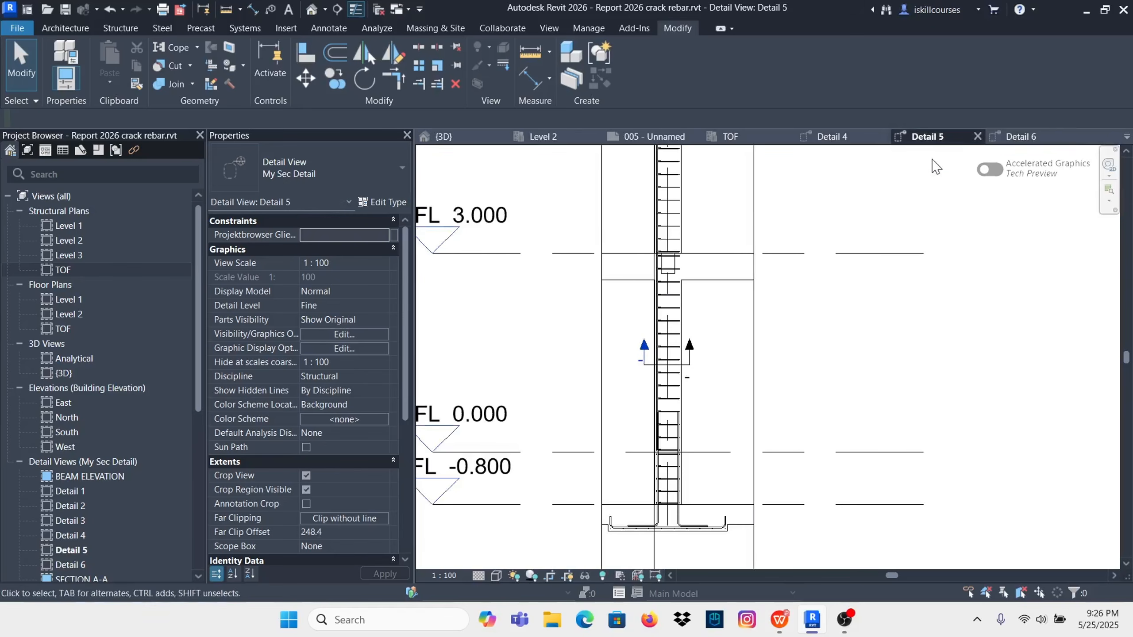
{"action": "scroll", "coordinate": [696, 402], "scroll_direction": "down", "scroll_amount": 5}
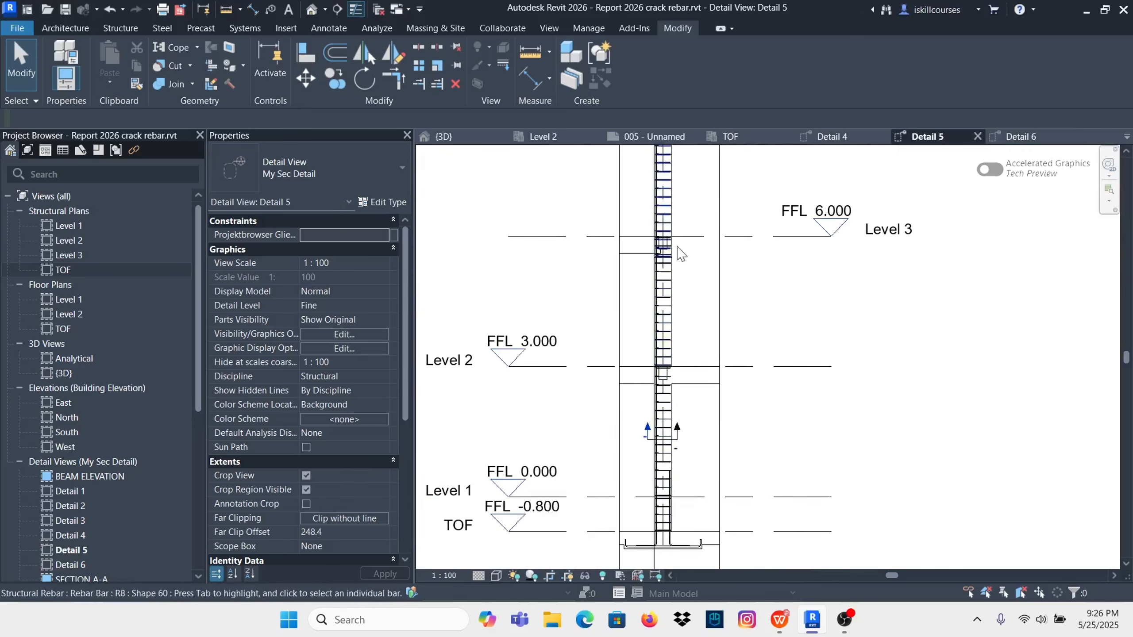
{"action": "scroll", "coordinate": [667, 276], "scroll_direction": "up", "scroll_amount": 6}
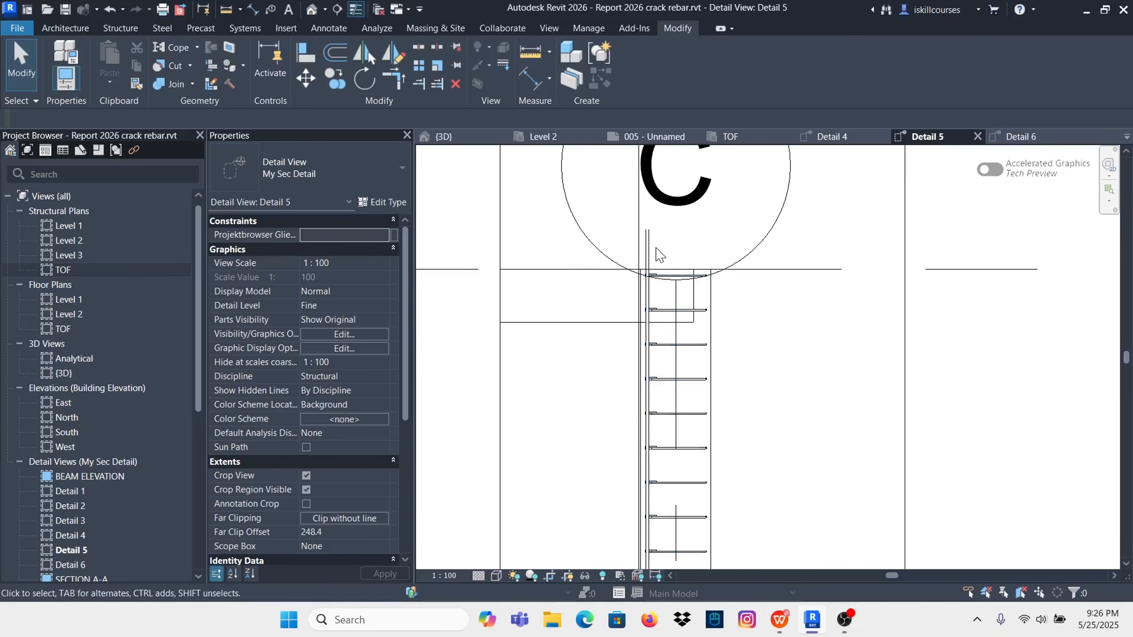
{"action": "left_click", "coordinate": [653, 257]}
{"action": "scroll", "coordinate": [665, 357], "scroll_direction": "down", "scroll_amount": 4}
{"action": "scroll", "coordinate": [674, 448], "scroll_direction": "up", "scroll_amount": 4}
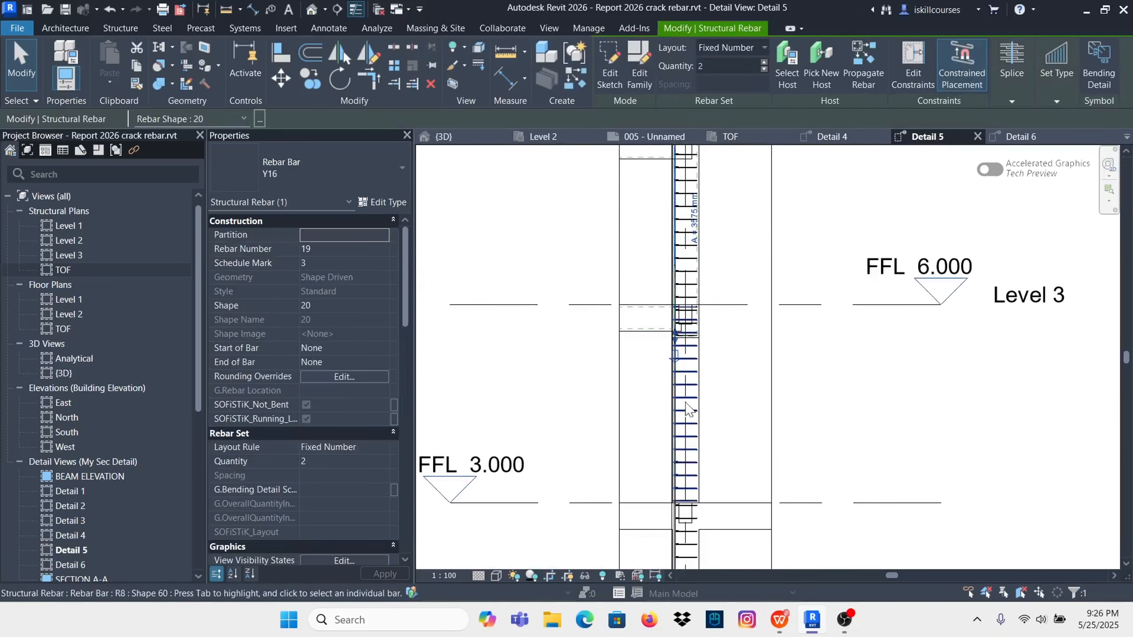
{"action": "scroll", "coordinate": [675, 428], "scroll_direction": "up", "scroll_amount": 4}
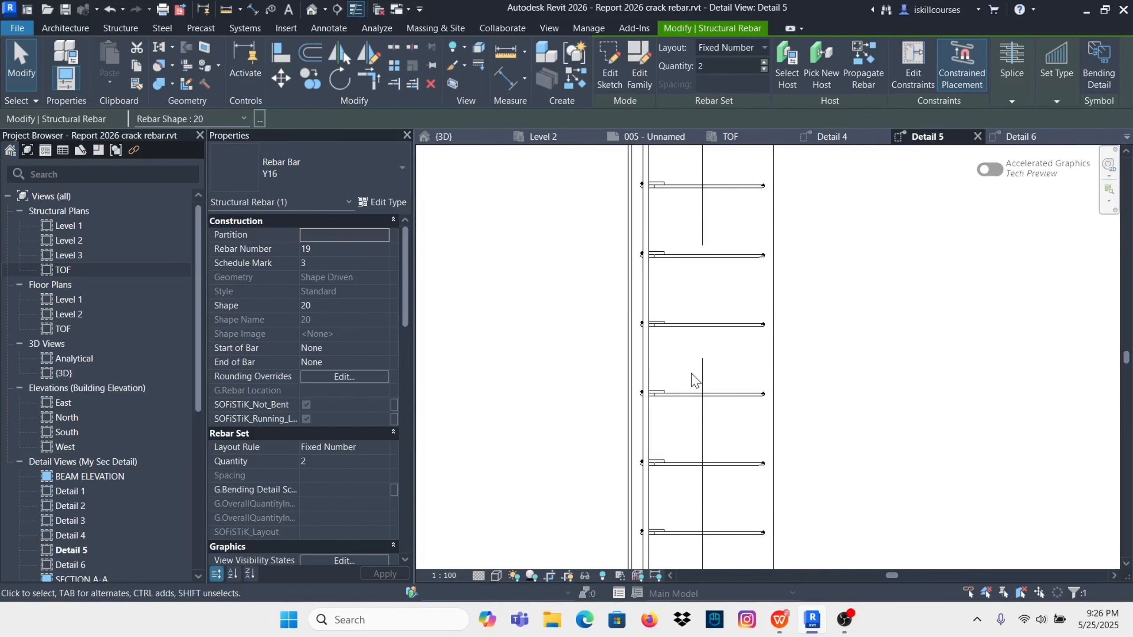
{"action": "scroll", "coordinate": [698, 371], "scroll_direction": "up", "scroll_amount": 2}
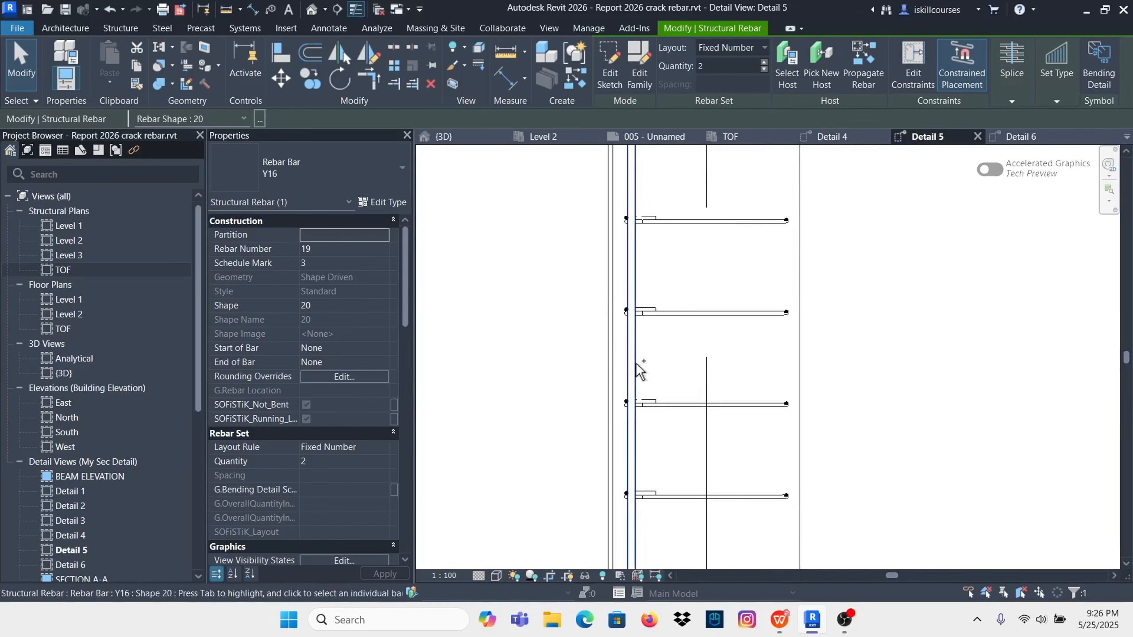
{"action": "left_click", "coordinate": [658, 372], "text": "ctrl"}
{"action": "scroll", "coordinate": [666, 357], "scroll_direction": "down", "scroll_amount": 5}
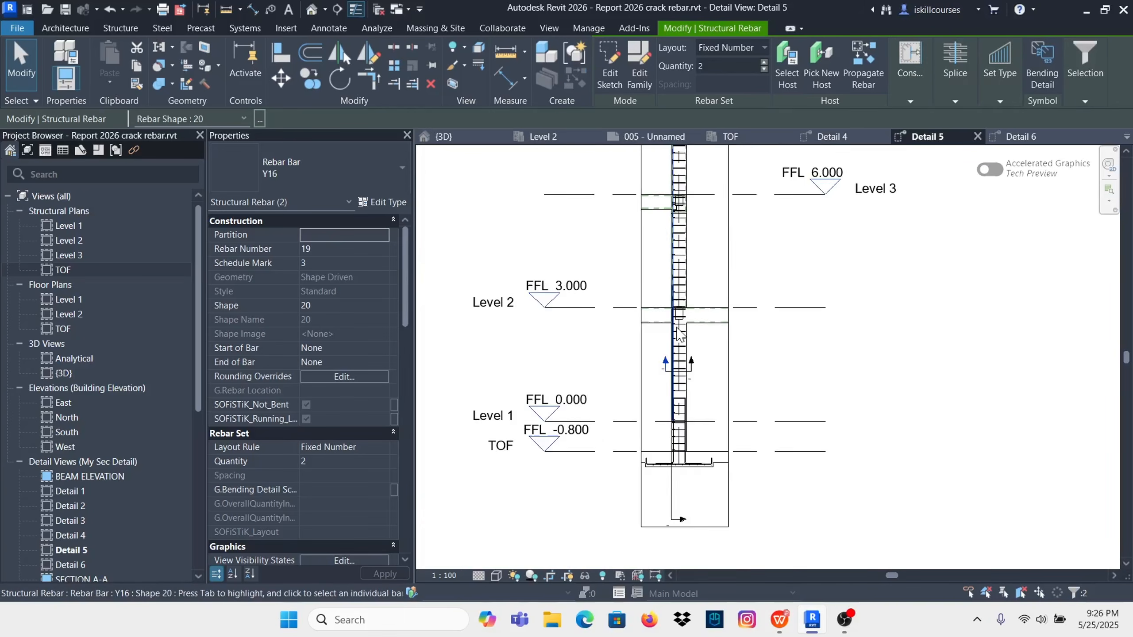
{"action": "left_click", "coordinate": [712, 359], "text": "ctrl"}
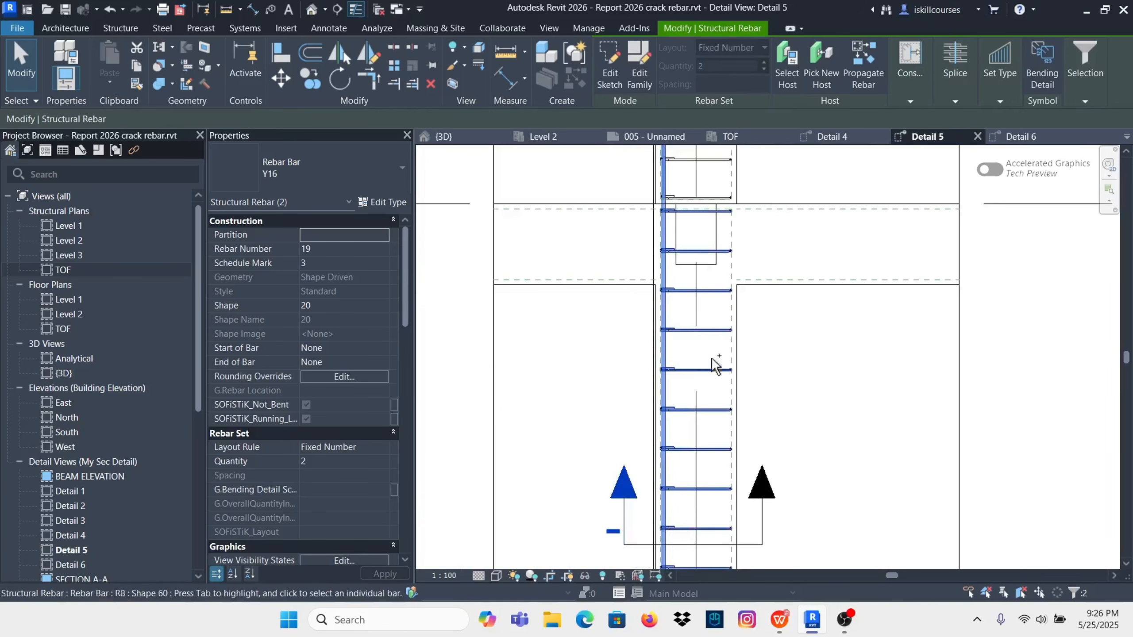
{"action": "scroll", "coordinate": [712, 360], "scroll_direction": "down", "scroll_amount": 3}
{"action": "scroll", "coordinate": [690, 379], "scroll_direction": "down", "scroll_amount": 3}
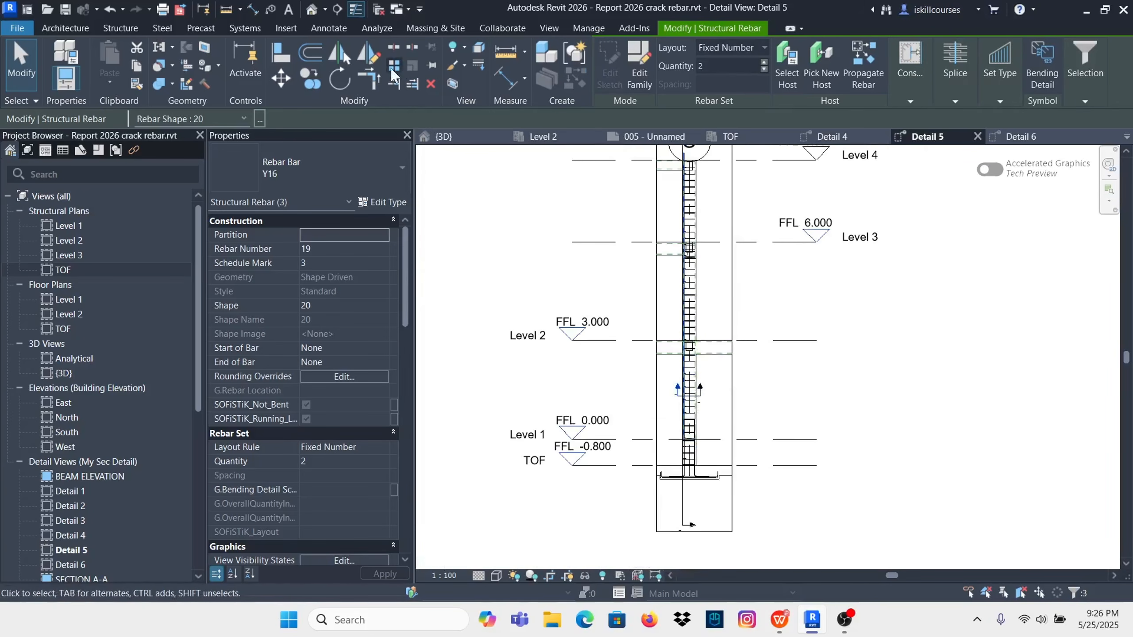
{"action": "left_click", "coordinate": [340, 55]}
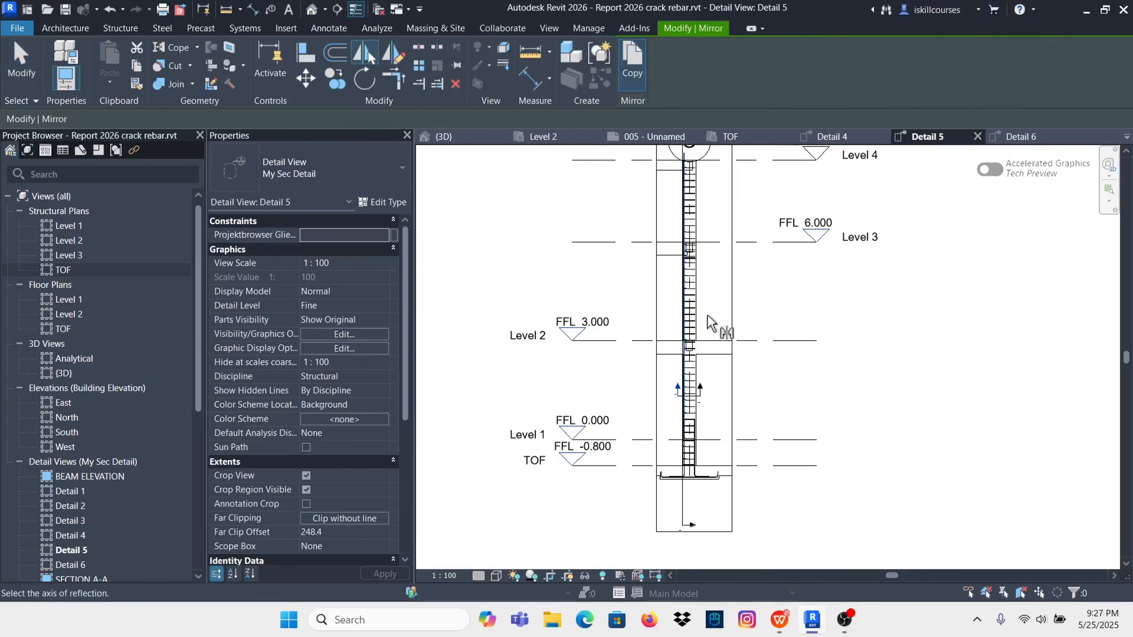
{"action": "scroll", "coordinate": [704, 319], "scroll_direction": "up", "scroll_amount": 5}
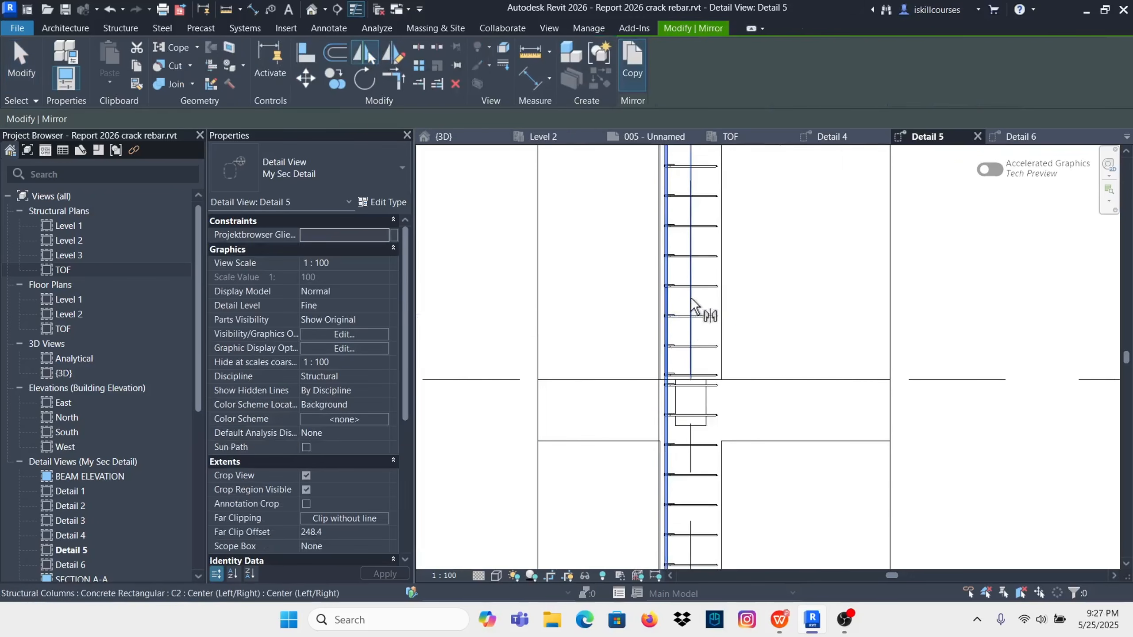
{"action": "left_click", "coordinate": [700, 361]}
{"action": "scroll", "coordinate": [702, 353], "scroll_direction": "down", "scroll_amount": 5}
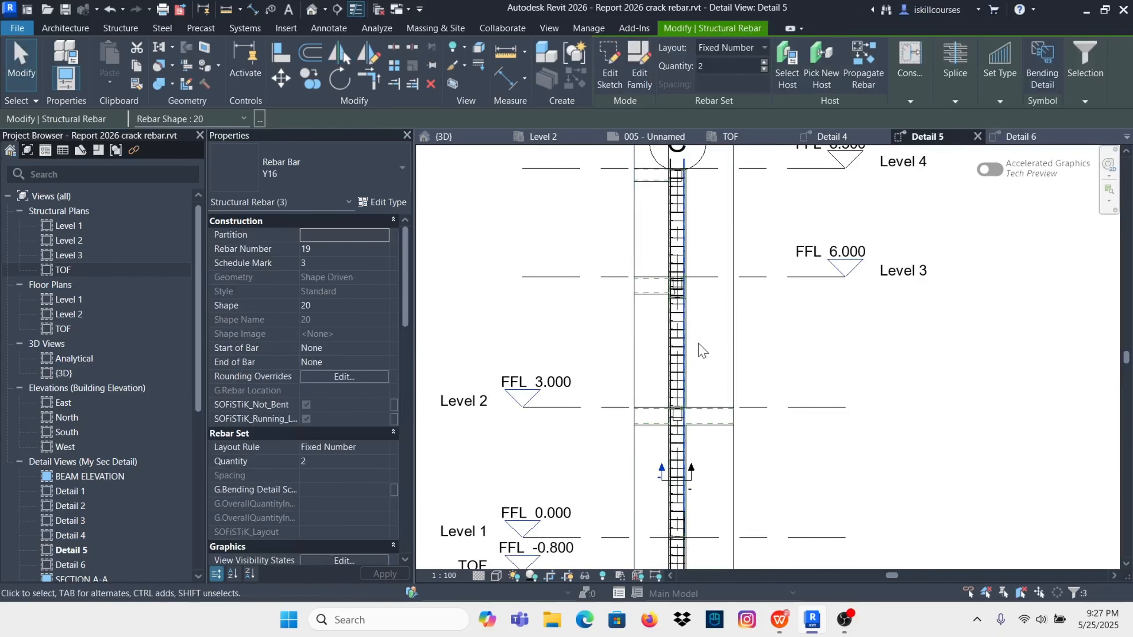
{"action": "left_click", "coordinate": [784, 334]}
{"action": "scroll", "coordinate": [733, 313], "scroll_direction": "down", "scroll_amount": 3}
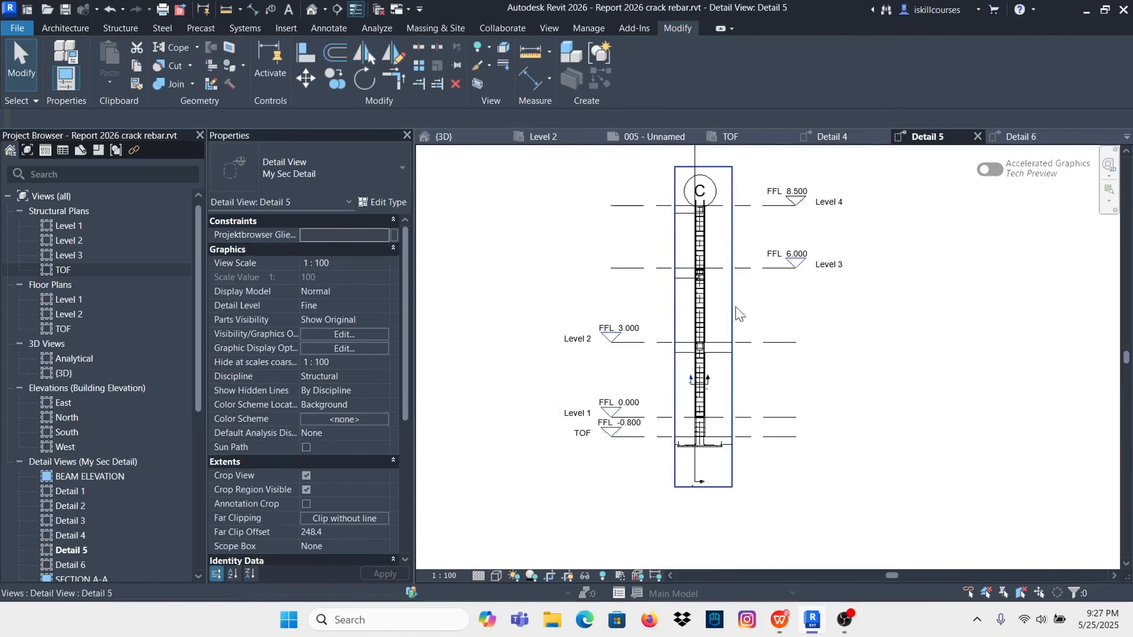
Step: Examine the column bars and starter bars at the pad foundation in an angled 3D view
{"action": "left_click", "coordinate": [446, 138]}
{"action": "scroll", "coordinate": [758, 365], "scroll_direction": "up", "scroll_amount": 2}
{"action": "scroll", "coordinate": [749, 339], "scroll_direction": "down", "scroll_amount": 1}
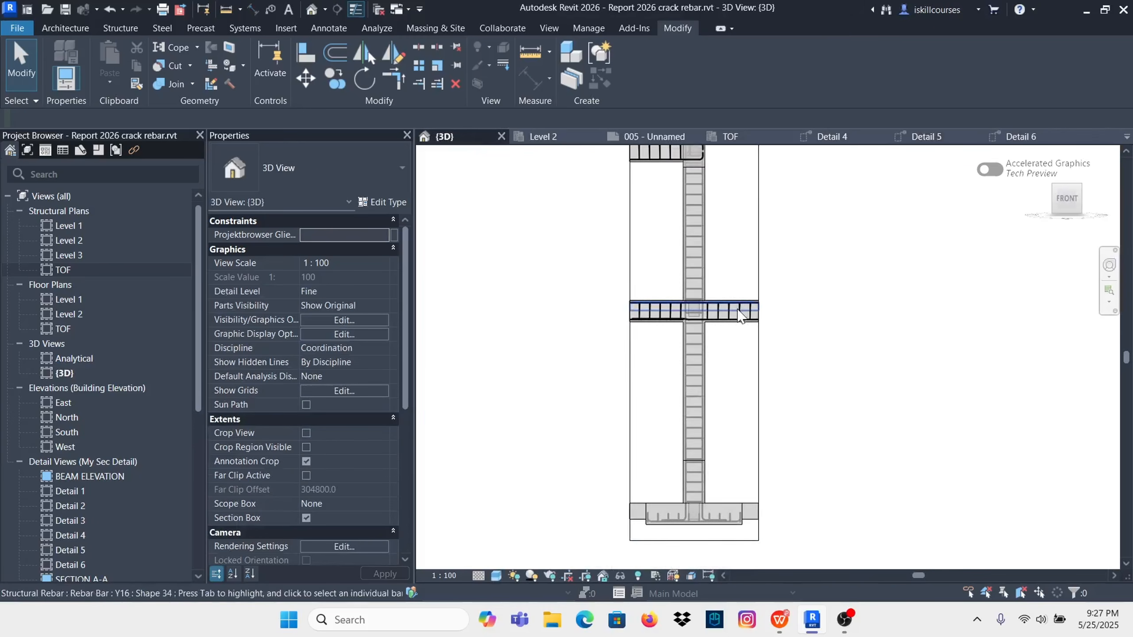
{"action": "middle_click_drag", "start_coordinate": [822, 303], "coordinate": [868, 407], "text": "shift"}
{"action": "scroll", "coordinate": [703, 415], "scroll_direction": "up", "scroll_amount": 6}
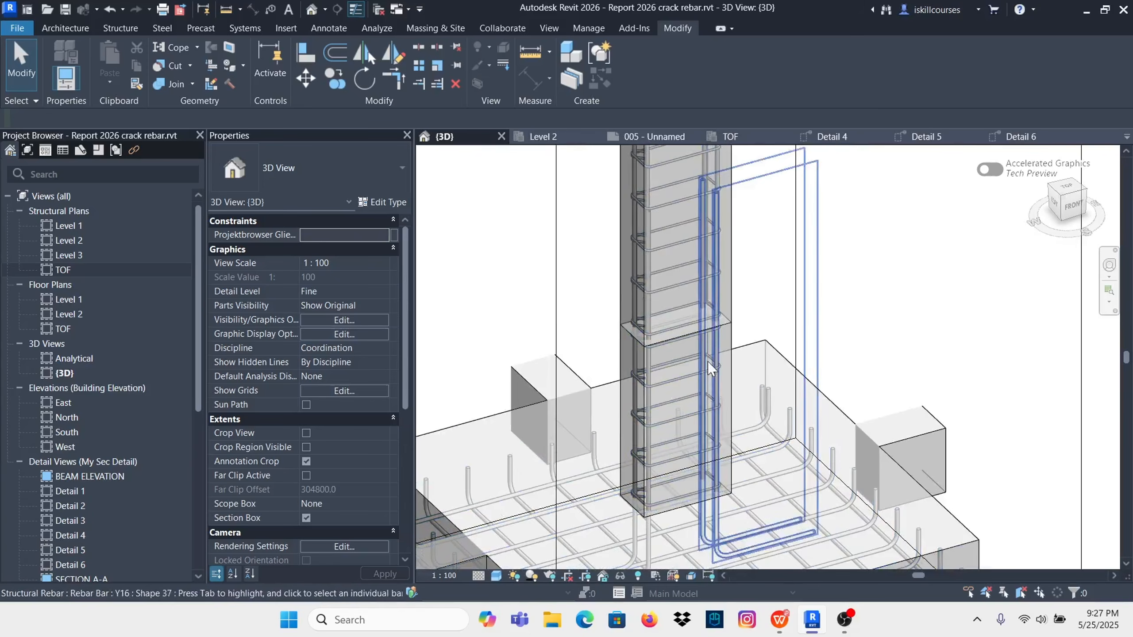
Step: Examine the column's right-side Y16 bar pair around the lower column joint in 3D, and the 960 lap detail on sheet 005
{"action": "scroll", "coordinate": [706, 211], "scroll_direction": "down", "scroll_amount": 5}
{"action": "scroll", "coordinate": [710, 204], "scroll_direction": "up", "scroll_amount": 8}
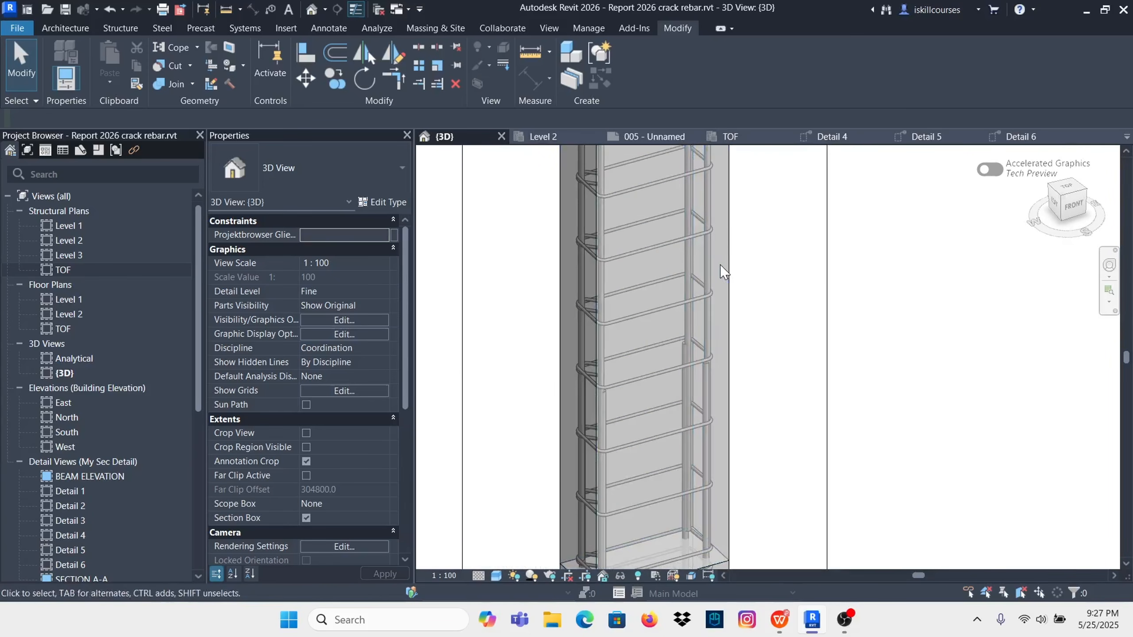
{"action": "left_click", "coordinate": [709, 260]}
{"action": "scroll", "coordinate": [707, 272], "scroll_direction": "down", "scroll_amount": 3}
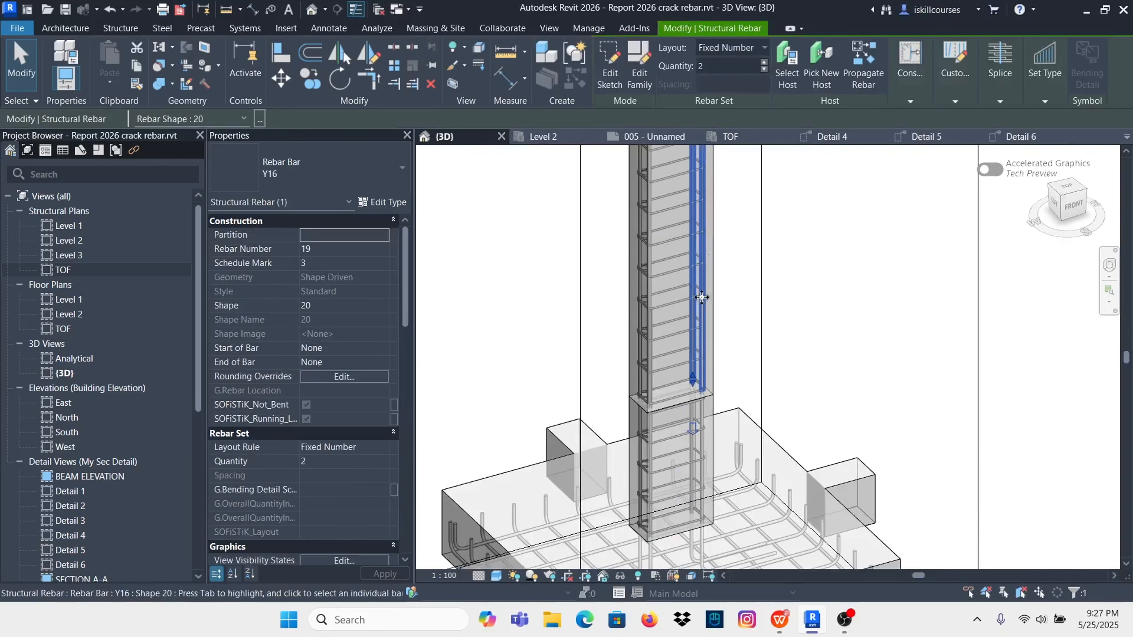
{"action": "scroll", "coordinate": [655, 297], "scroll_direction": "up", "scroll_amount": 3}
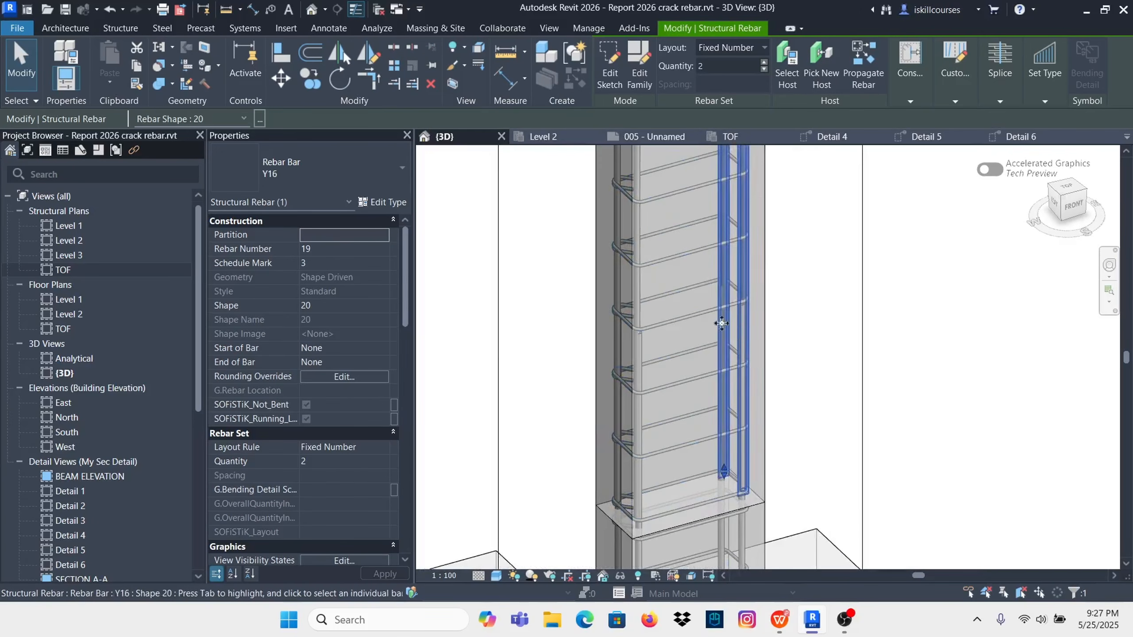
{"action": "scroll", "coordinate": [690, 294], "scroll_direction": "down", "scroll_amount": 5}
{"action": "scroll", "coordinate": [742, 411], "scroll_direction": "up", "scroll_amount": 6}
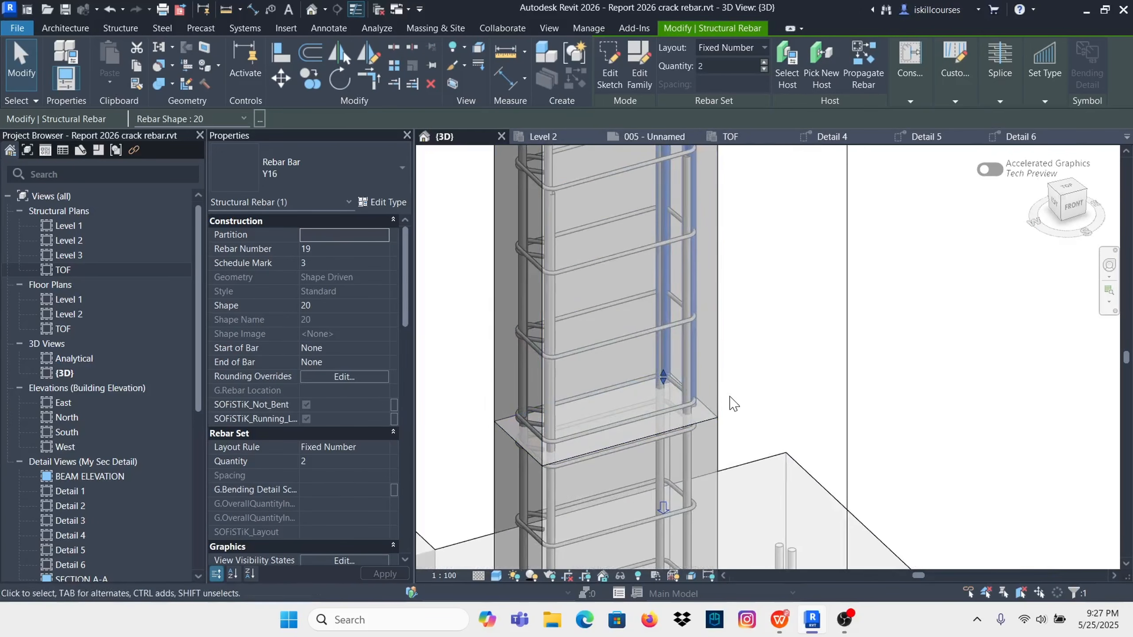
{"action": "scroll", "coordinate": [688, 317], "scroll_direction": "down", "scroll_amount": 3}
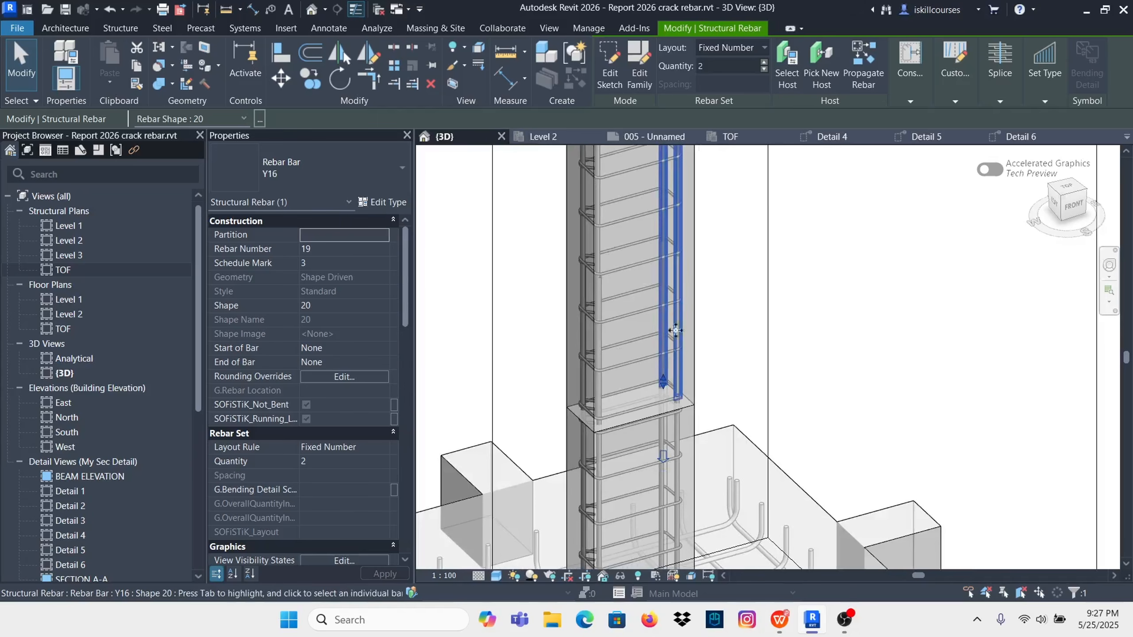
{"action": "scroll", "coordinate": [680, 314], "scroll_direction": "down", "scroll_amount": 4}
{"action": "scroll", "coordinate": [692, 175], "scroll_direction": "up", "scroll_amount": 2}
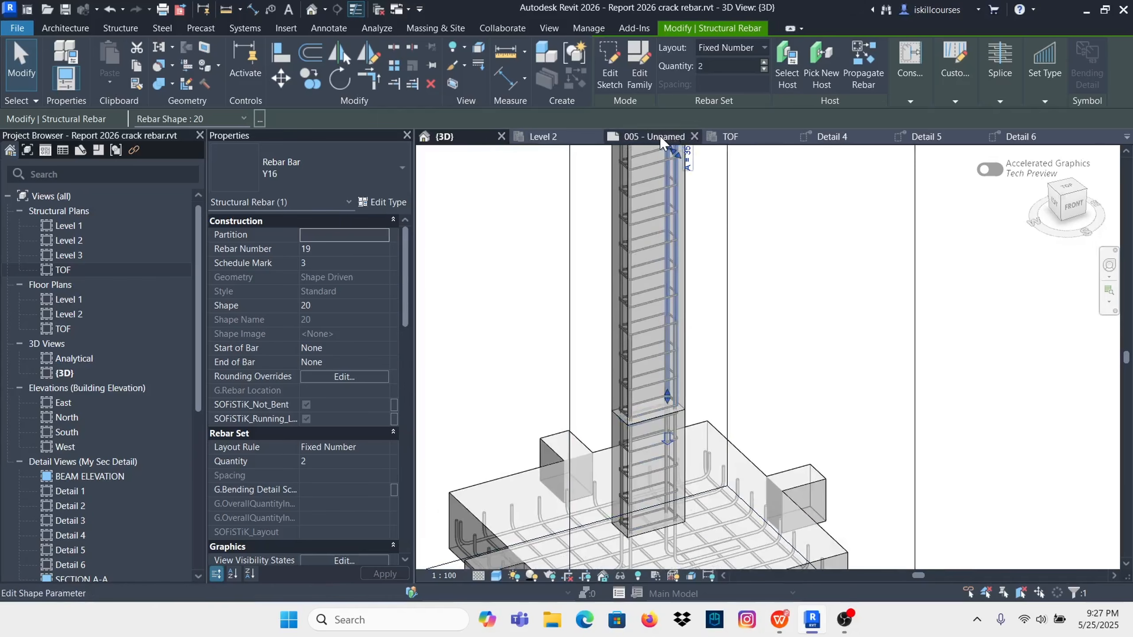
{"action": "scroll", "coordinate": [658, 306], "scroll_direction": "up", "scroll_amount": 4}
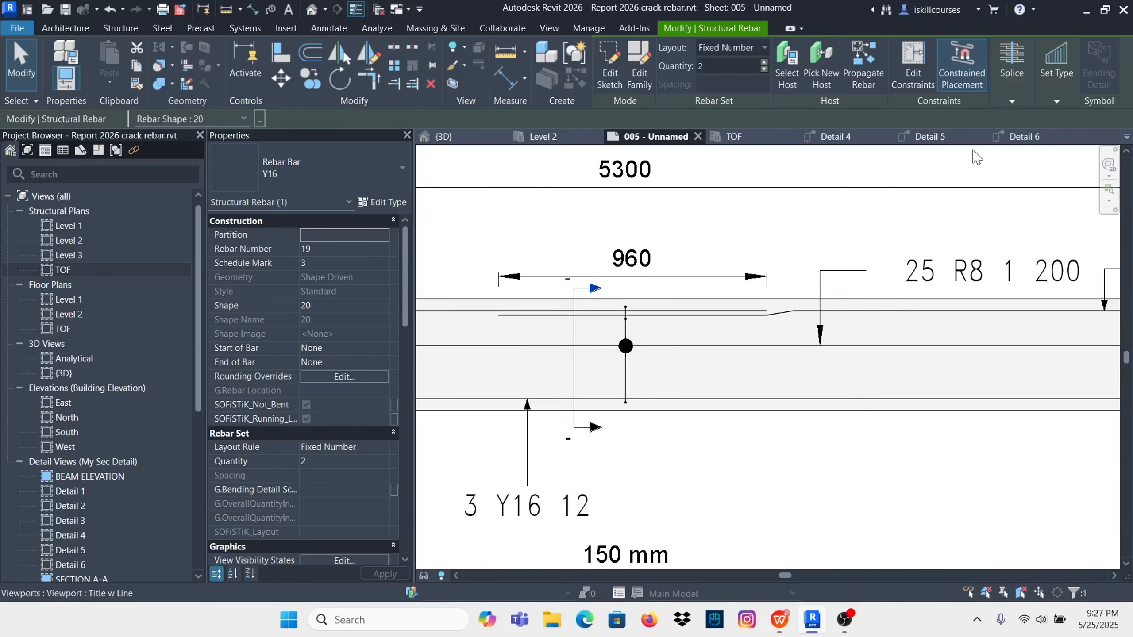
Step: In the Detail 5 view, set the start of the right-side Y16 bar pair rising from Level 2 to Crank, using Crank 1
{"action": "left_click", "coordinate": [1022, 136]}
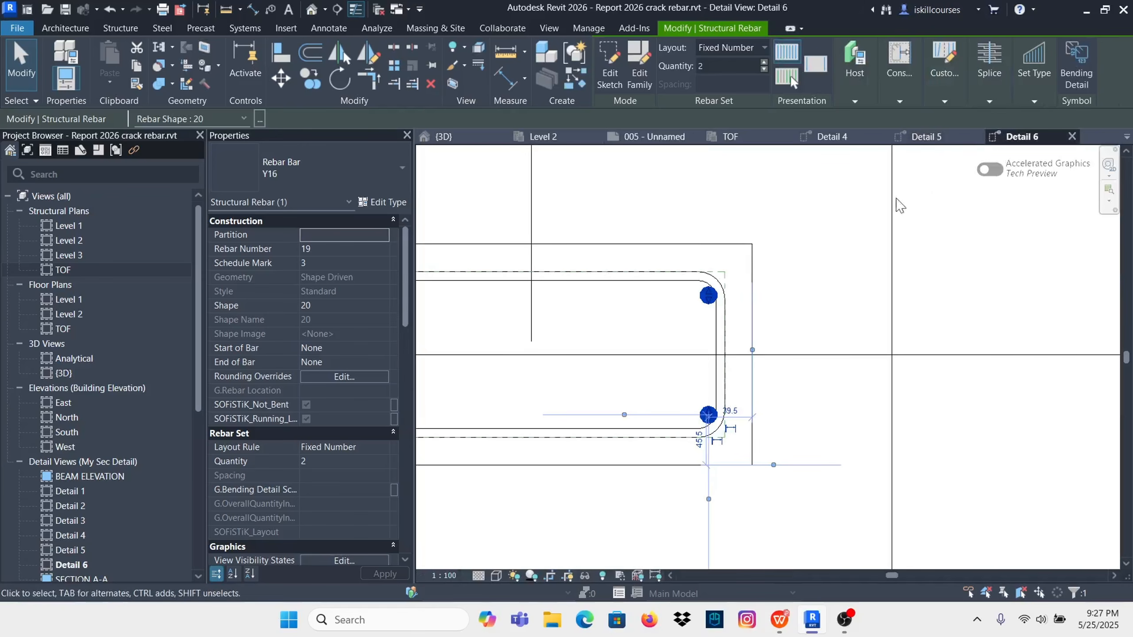
{"action": "scroll", "coordinate": [706, 334], "scroll_direction": "up", "scroll_amount": 6}
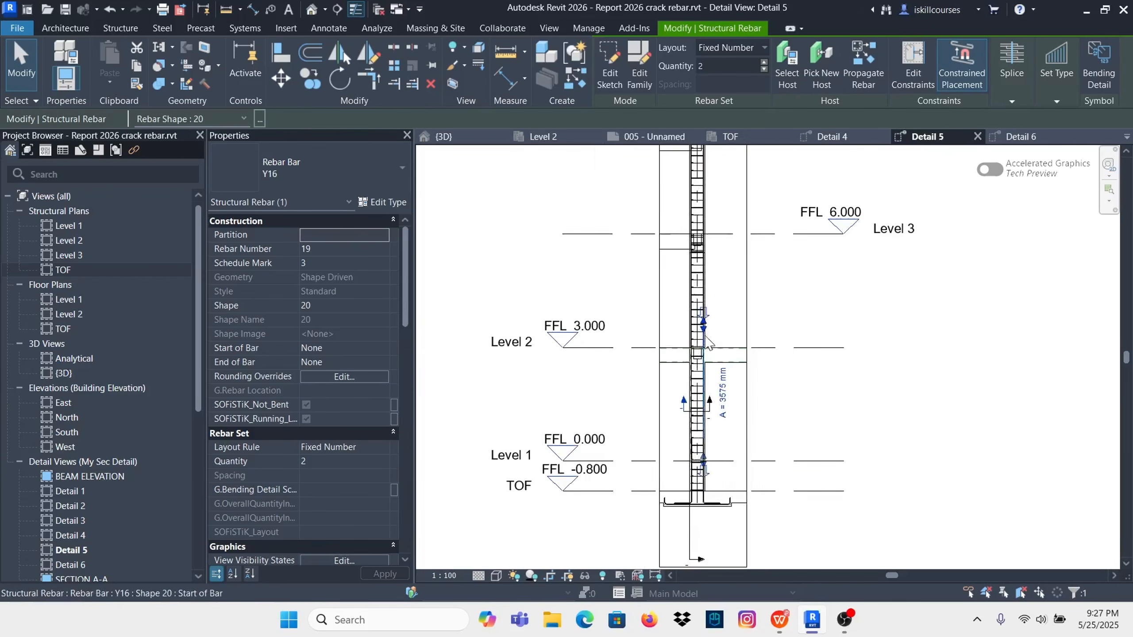
{"action": "scroll", "coordinate": [701, 312], "scroll_direction": "down", "scroll_amount": 2}
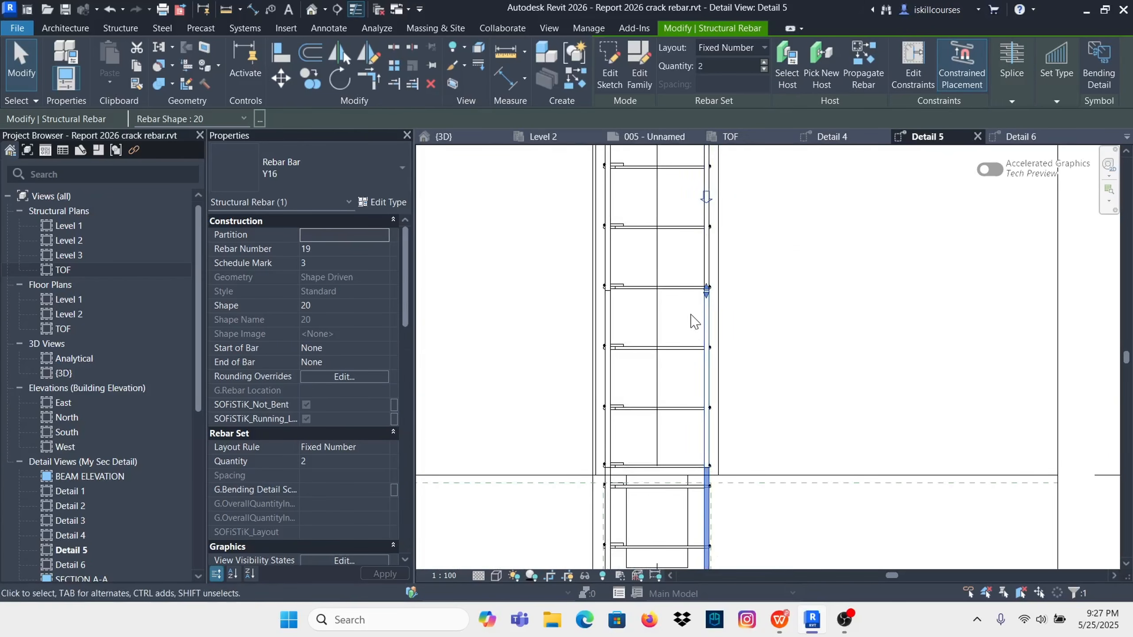
{"action": "scroll", "coordinate": [695, 321], "scroll_direction": "down", "scroll_amount": 3}
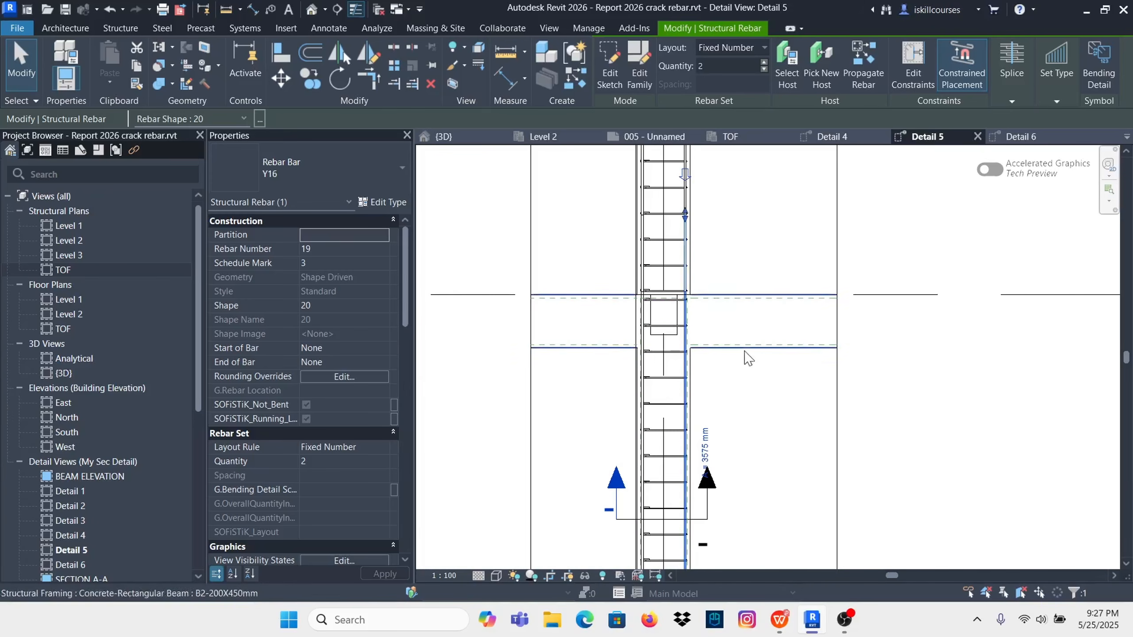
{"action": "scroll", "coordinate": [742, 357], "scroll_direction": "up", "scroll_amount": 1}
{"action": "scroll", "coordinate": [662, 379], "scroll_direction": "down", "scroll_amount": 2}
{"action": "scroll", "coordinate": [661, 370], "scroll_direction": "up", "scroll_amount": 8}
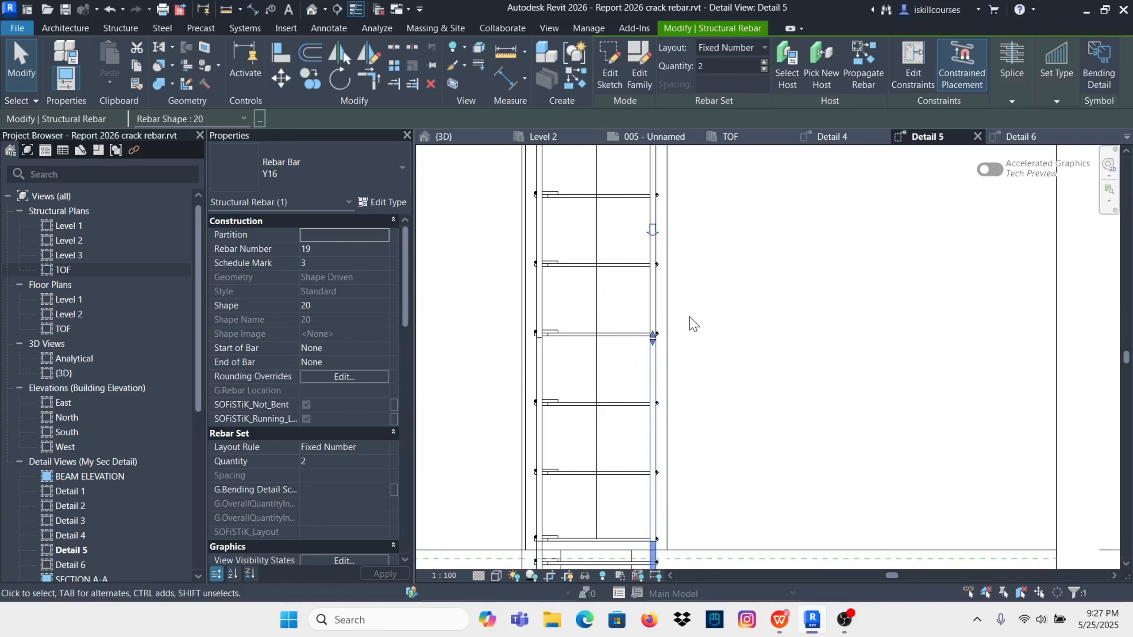
{"action": "key", "text": "Escape"}
{"action": "left_click", "coordinate": [658, 238]}
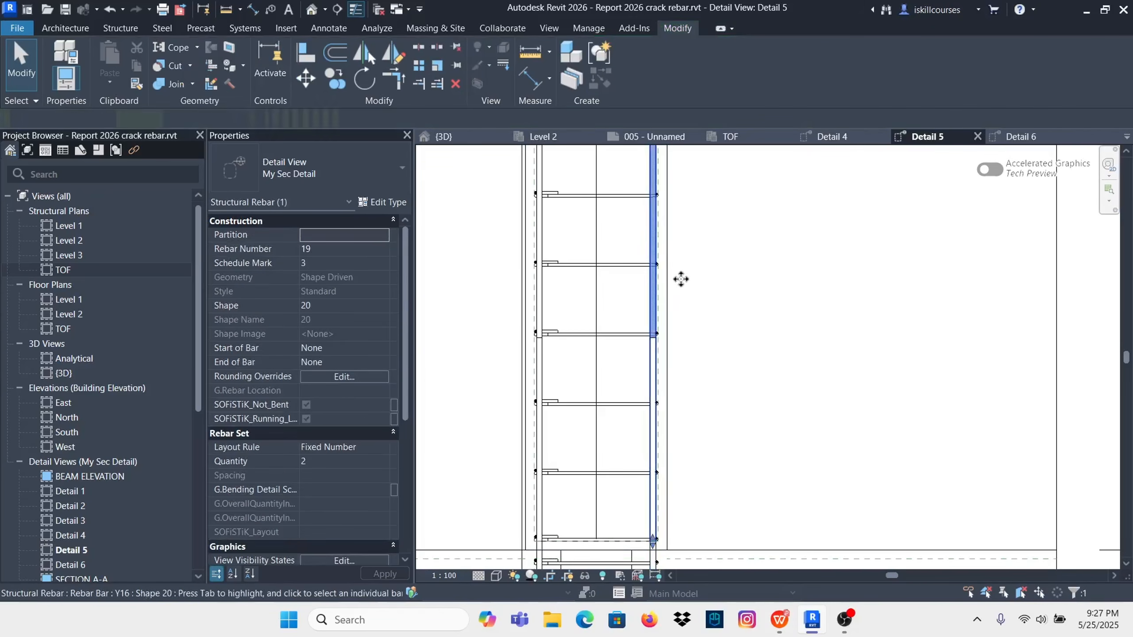
{"action": "scroll", "coordinate": [717, 303], "scroll_direction": "down", "scroll_amount": 2}
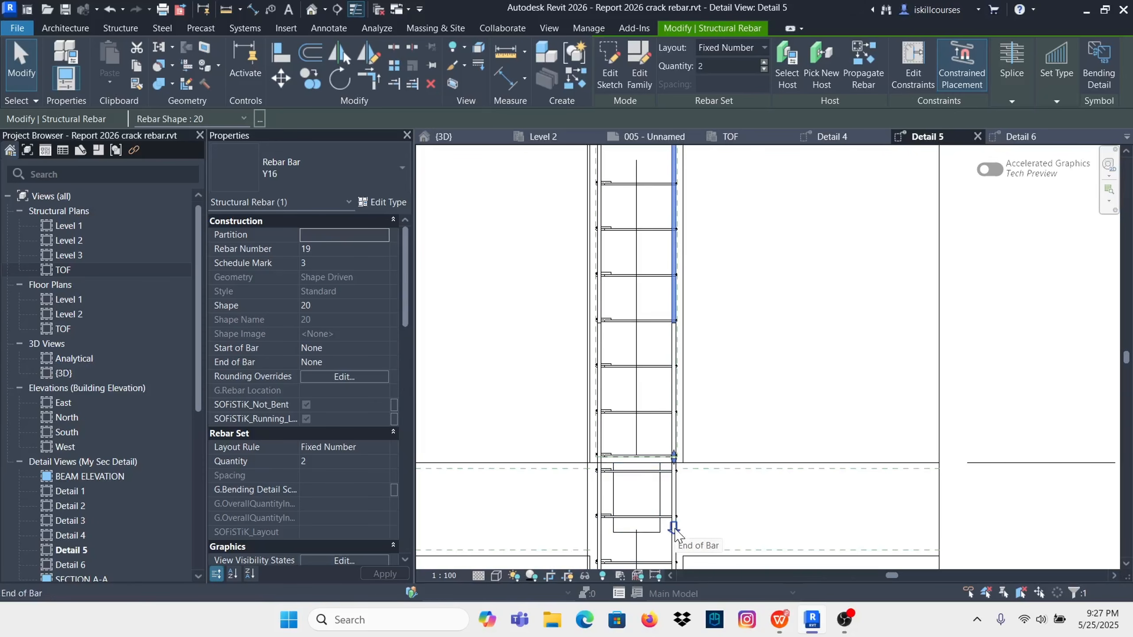
{"action": "left_click", "coordinate": [343, 362]}
{"action": "left_click", "coordinate": [383, 363]}
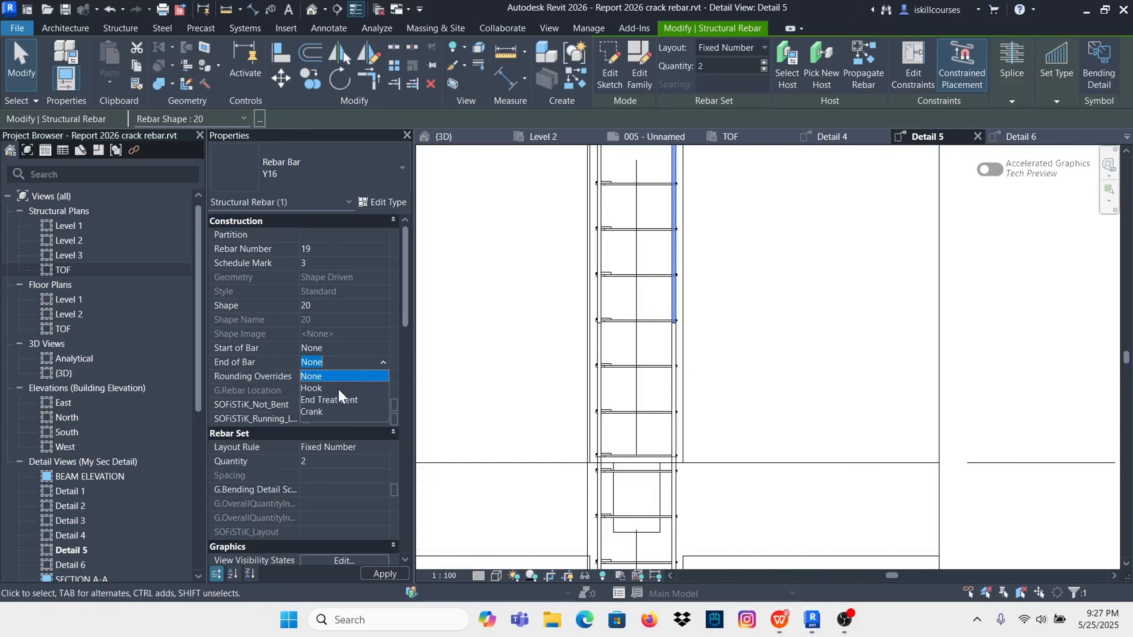
{"action": "left_click", "coordinate": [313, 412]}
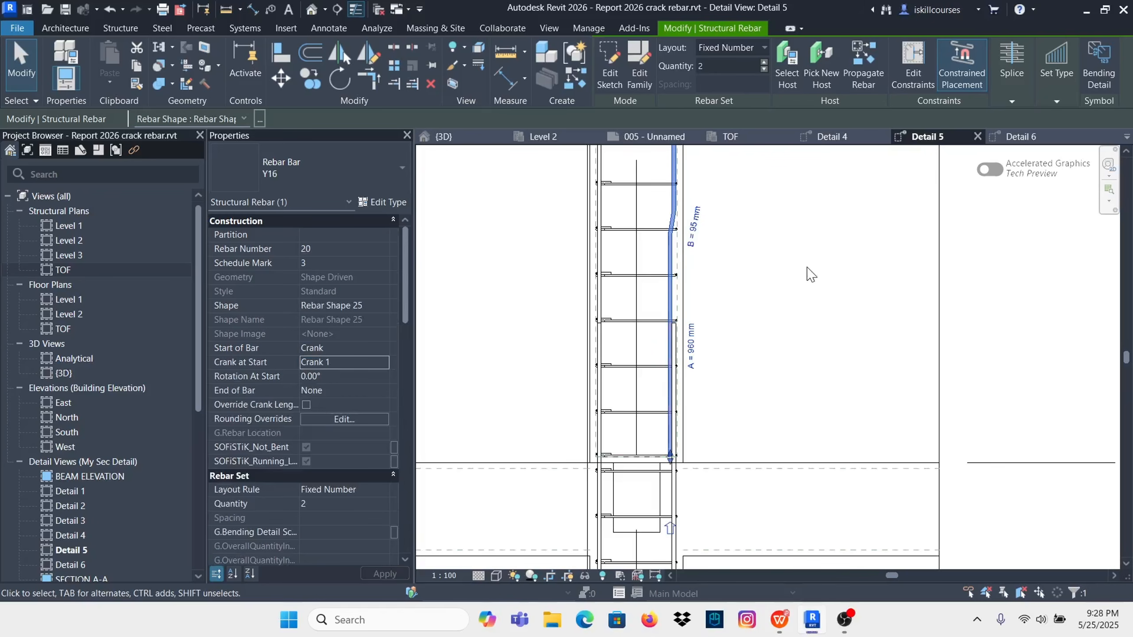
Step: Examine the cranked Y16 bars above Level 2 and how their lower ends lap with the bars from the column below
{"action": "scroll", "coordinate": [671, 376], "scroll_direction": "down", "scroll_amount": 5}
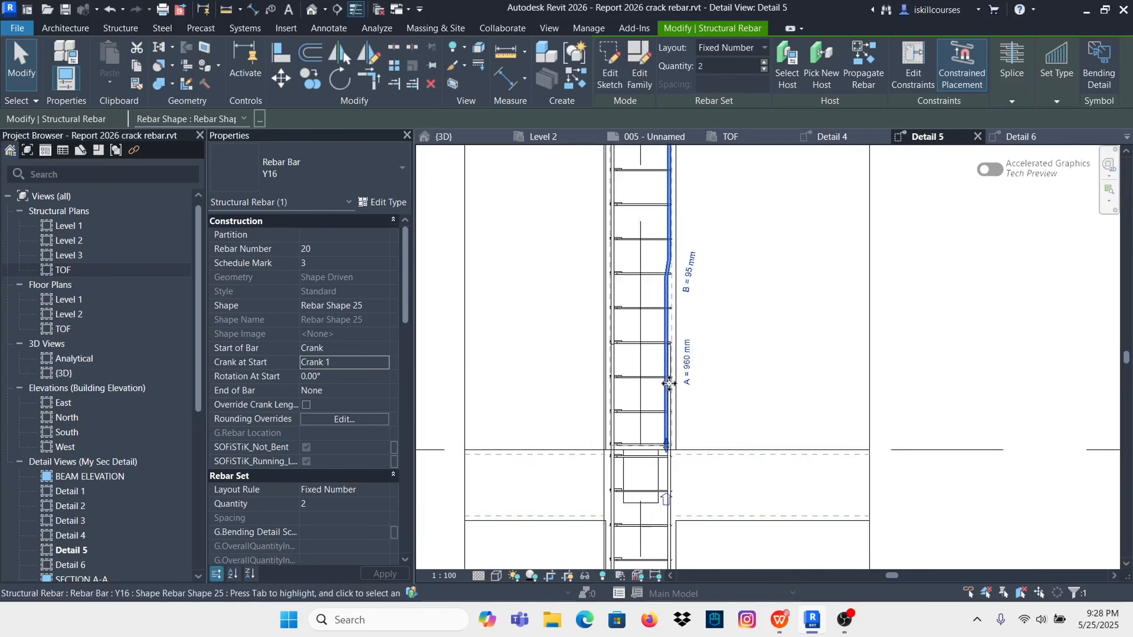
{"action": "scroll", "coordinate": [671, 376], "scroll_direction": "up", "scroll_amount": 5}
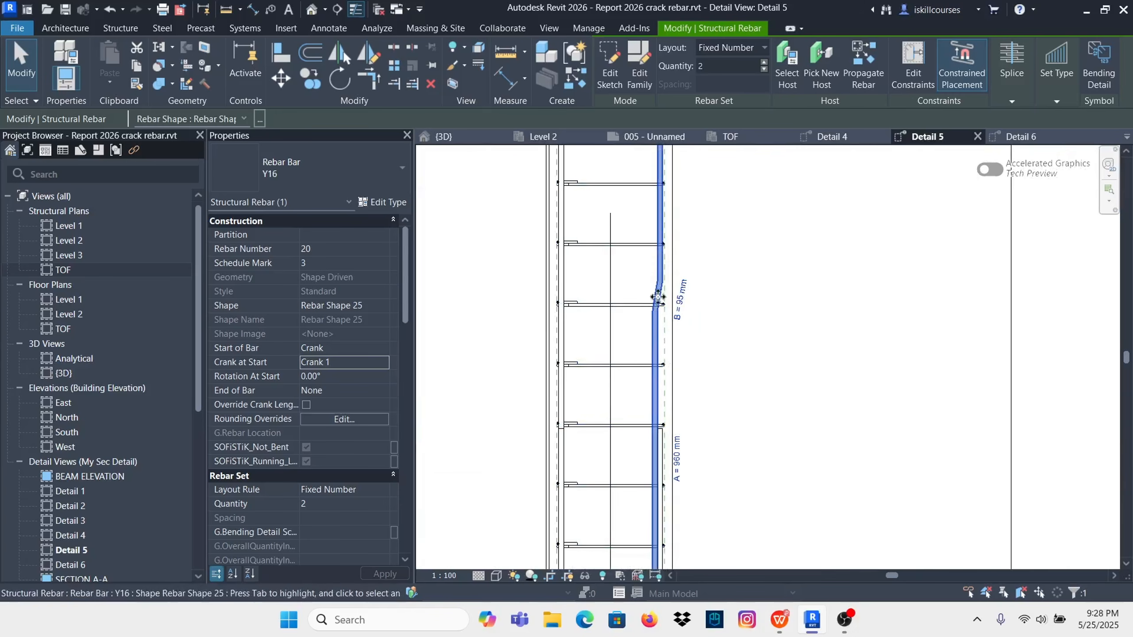
{"action": "scroll", "coordinate": [650, 313], "scroll_direction": "down", "scroll_amount": 3}
{"action": "scroll", "coordinate": [663, 453], "scroll_direction": "up", "scroll_amount": 3}
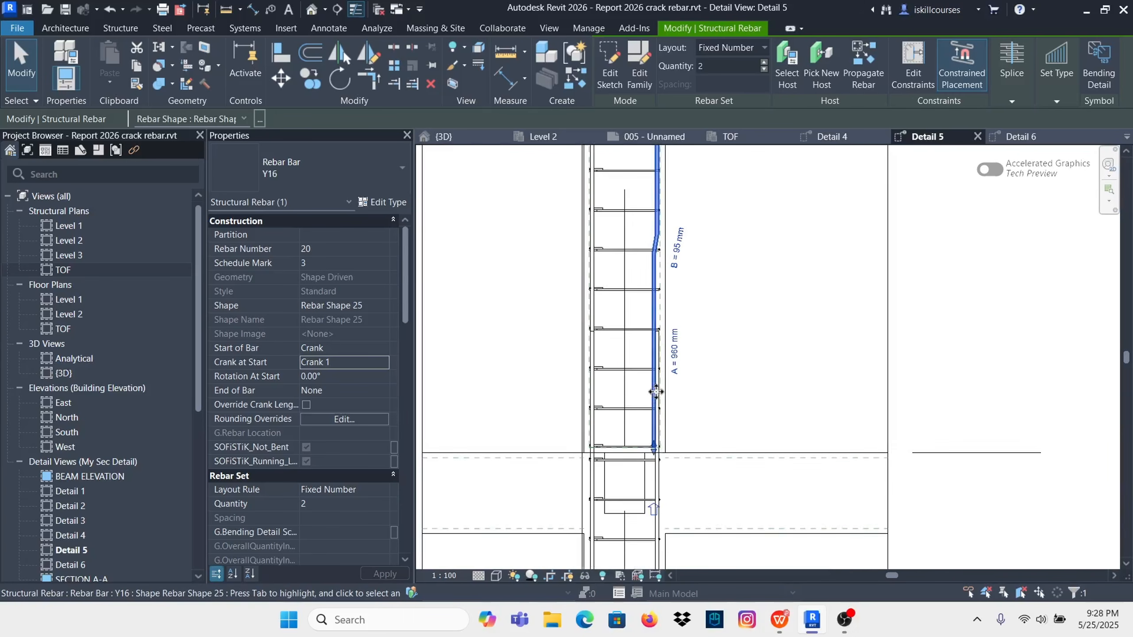
{"action": "scroll", "coordinate": [663, 453], "scroll_direction": "up", "scroll_amount": 3}
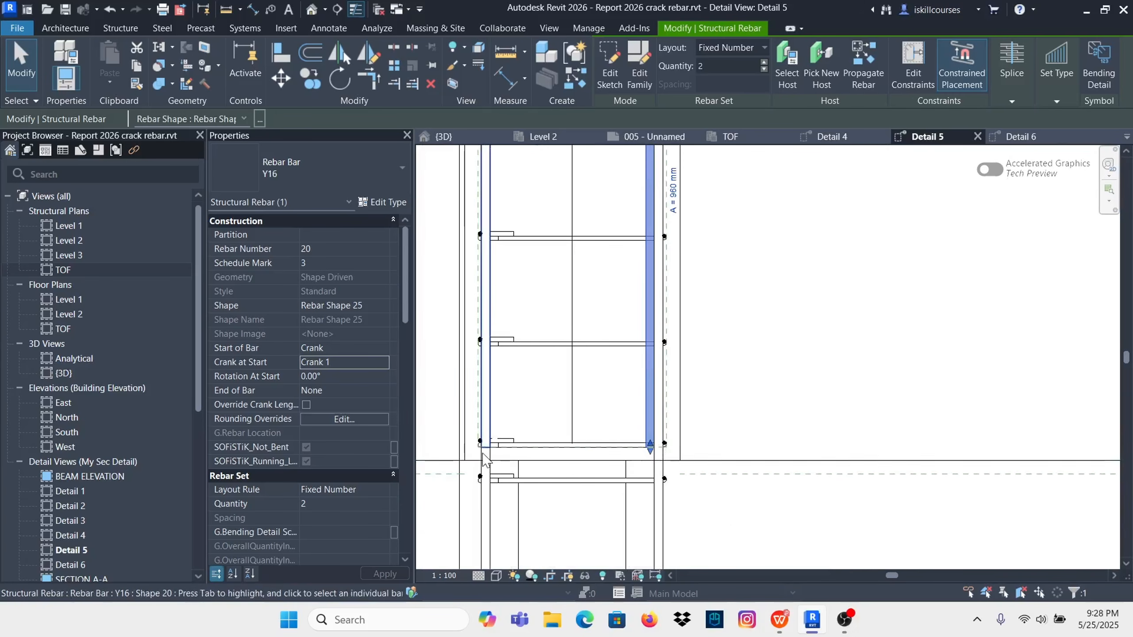
{"action": "scroll", "coordinate": [651, 384], "scroll_direction": "down", "scroll_amount": 3}
{"action": "scroll", "coordinate": [657, 454], "scroll_direction": "down", "scroll_amount": 4}
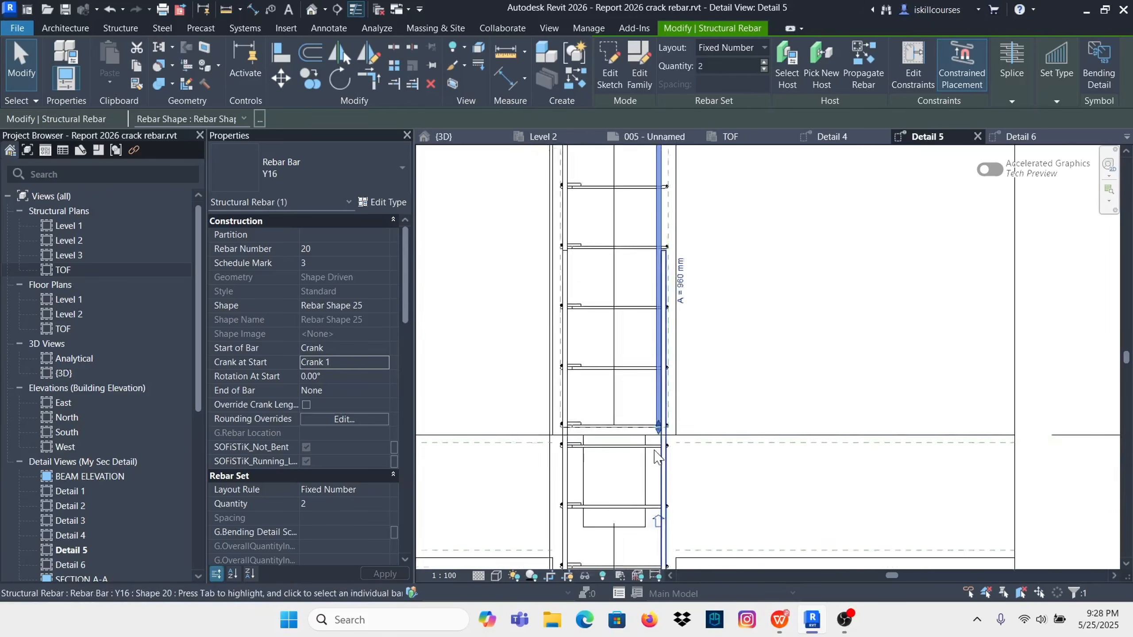
{"action": "scroll", "coordinate": [652, 493], "scroll_direction": "down", "scroll_amount": 4}
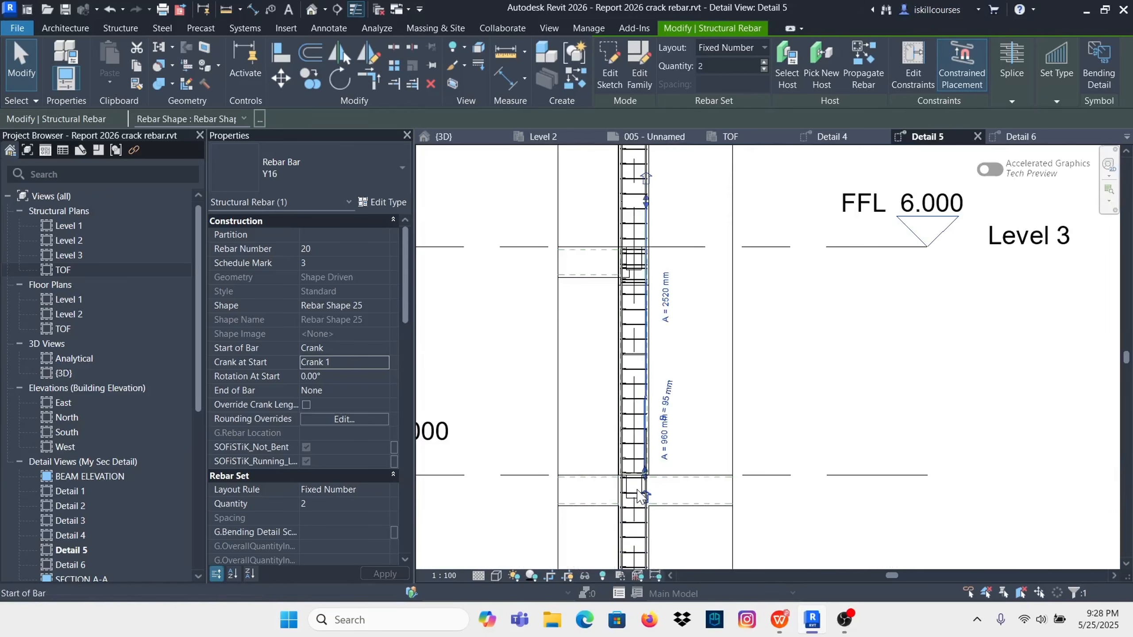
{"action": "scroll", "coordinate": [645, 426], "scroll_direction": "up", "scroll_amount": 4}
{"action": "scroll", "coordinate": [644, 426], "scroll_direction": "up", "scroll_amount": 3}
{"action": "left_click", "coordinate": [740, 373]}
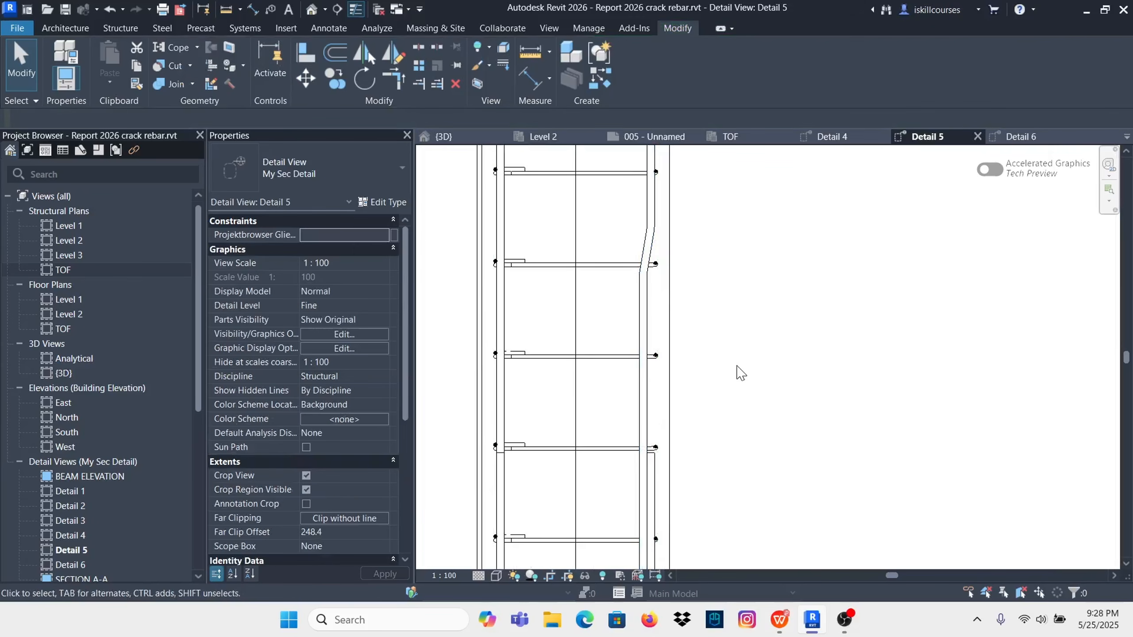
{"action": "left_click", "coordinate": [650, 321]}
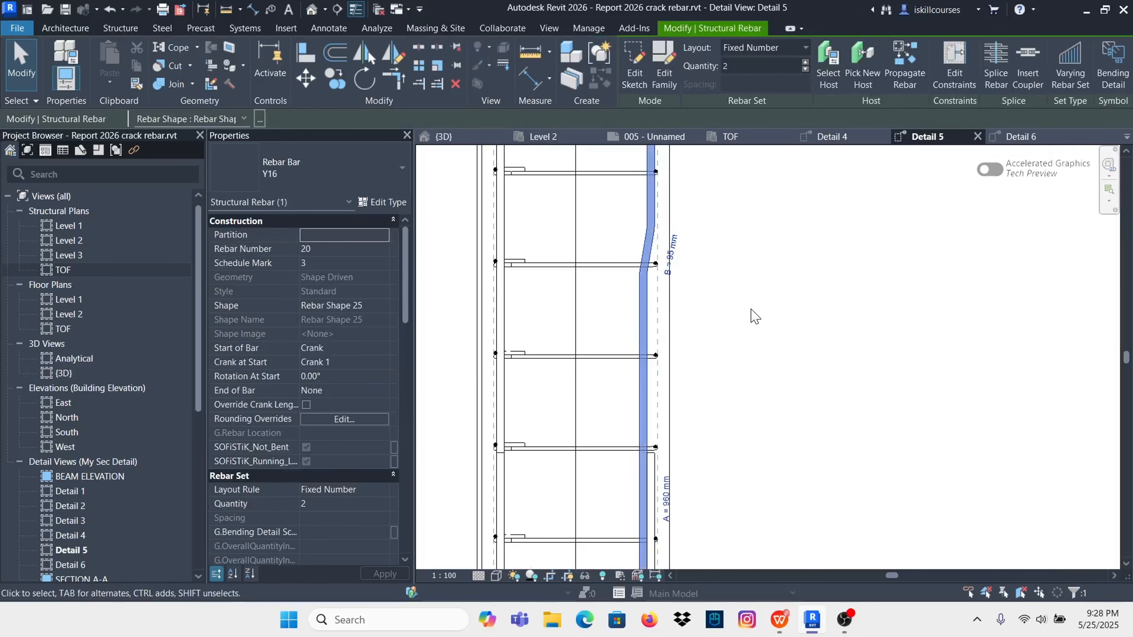
{"action": "scroll", "coordinate": [699, 293], "scroll_direction": "down", "scroll_amount": 1}
{"action": "scroll", "coordinate": [657, 381], "scroll_direction": "up", "scroll_amount": 2}
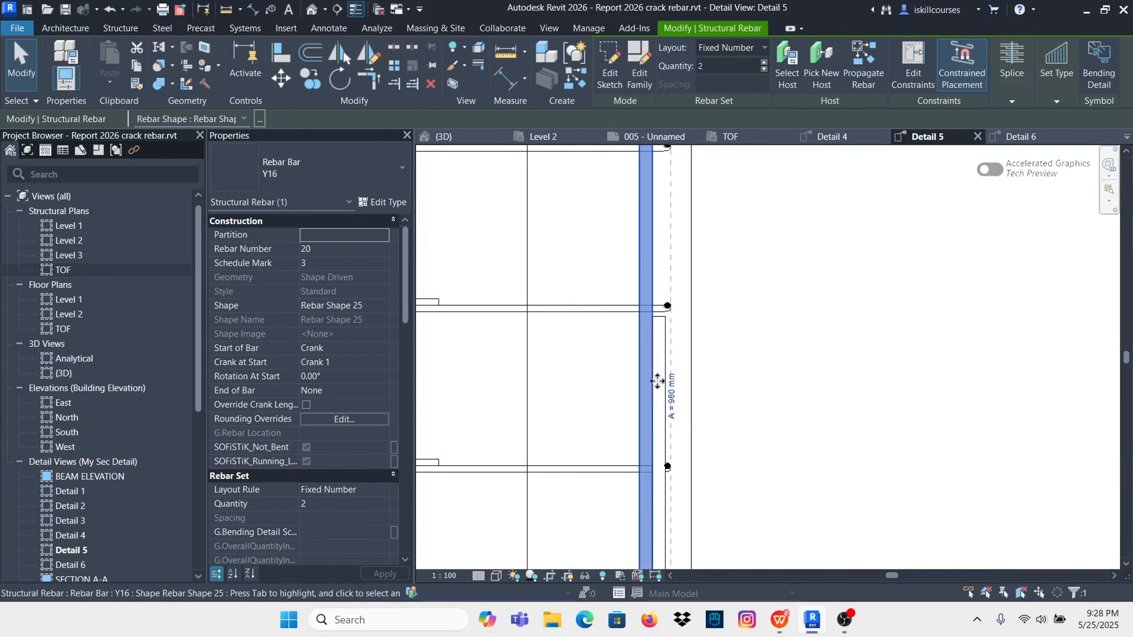
{"action": "scroll", "coordinate": [654, 340], "scroll_direction": "down", "scroll_amount": 2}
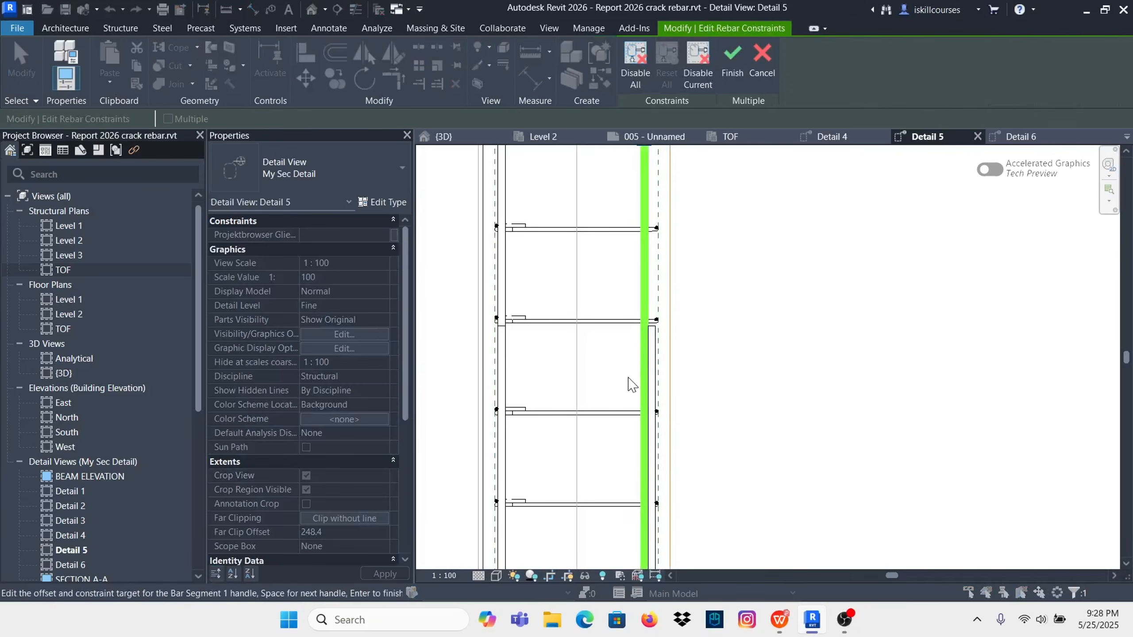
{"action": "scroll", "coordinate": [642, 377], "scroll_direction": "down", "scroll_amount": 3}
{"action": "scroll", "coordinate": [645, 277], "scroll_direction": "up", "scroll_amount": 5}
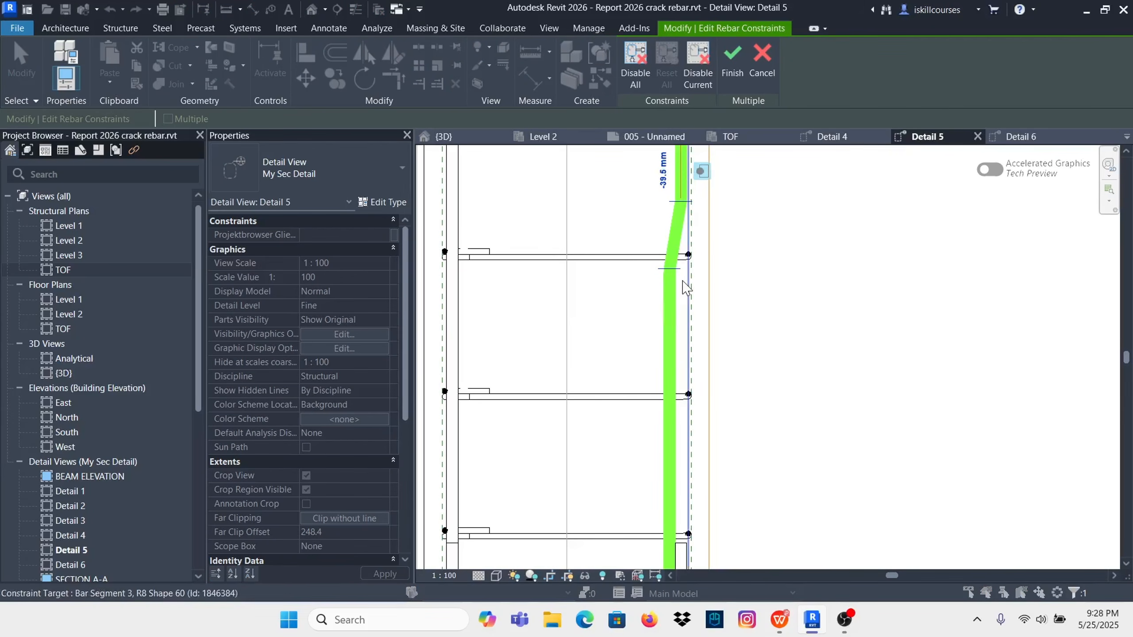
{"action": "left_click", "coordinate": [684, 210]}
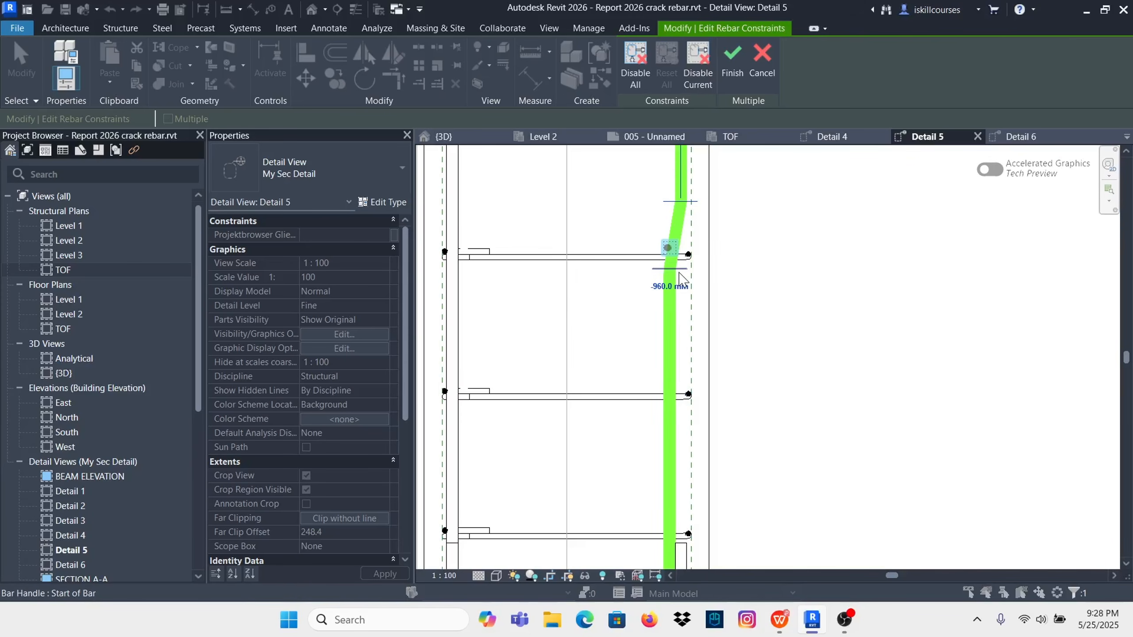
{"action": "scroll", "coordinate": [687, 339], "scroll_direction": "down", "scroll_amount": 5}
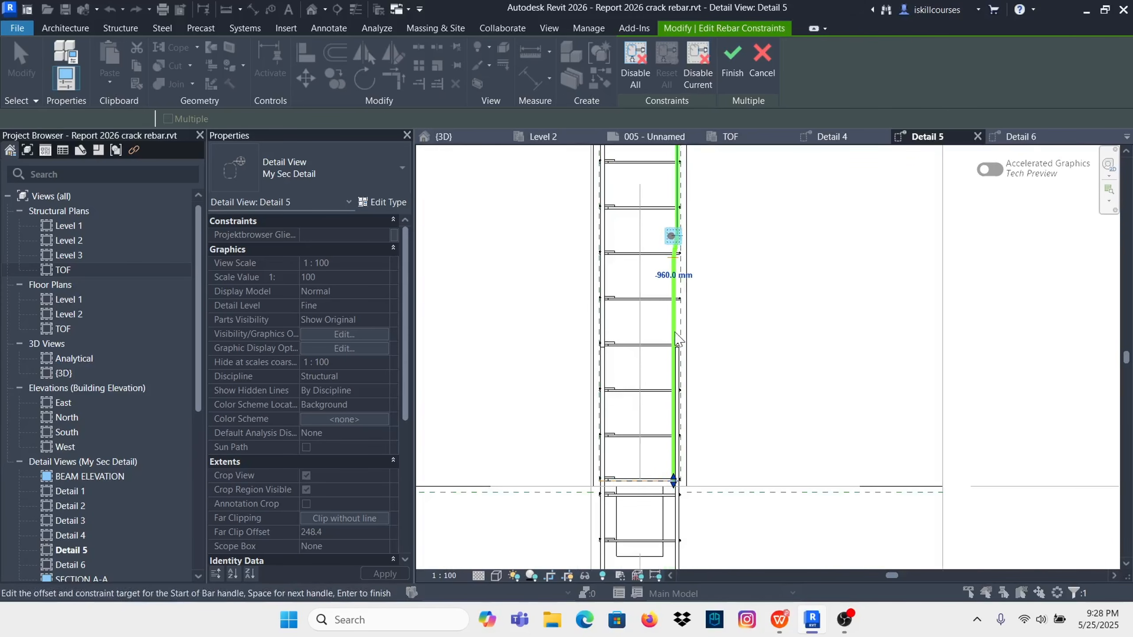
{"action": "scroll", "coordinate": [678, 496], "scroll_direction": "up", "scroll_amount": 6}
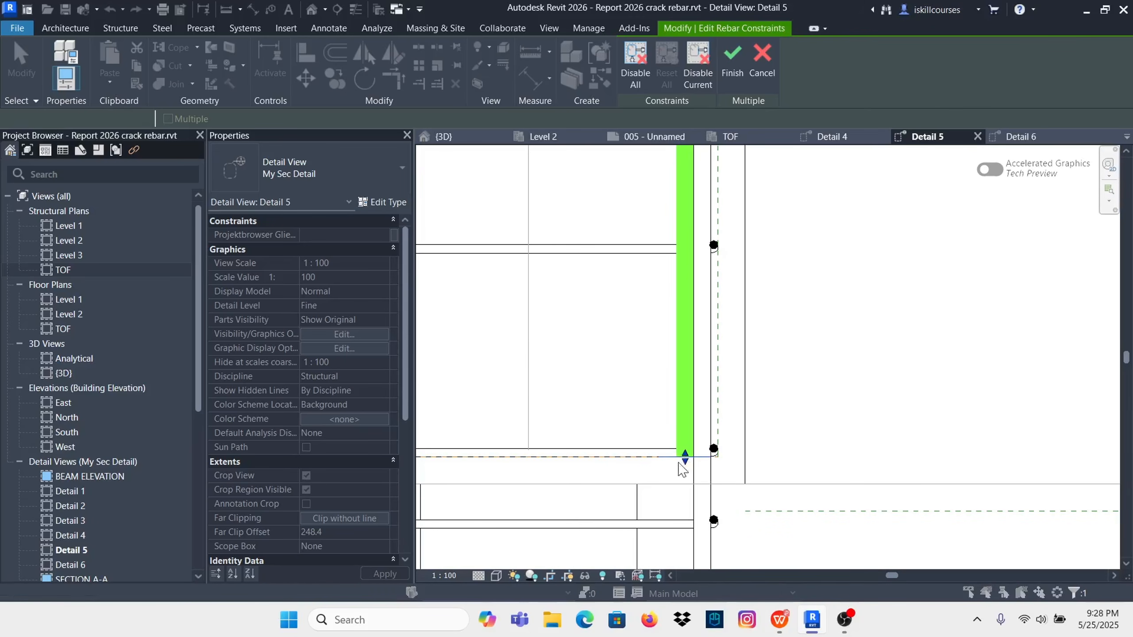
{"action": "scroll", "coordinate": [668, 504], "scroll_direction": "down", "scroll_amount": 4}
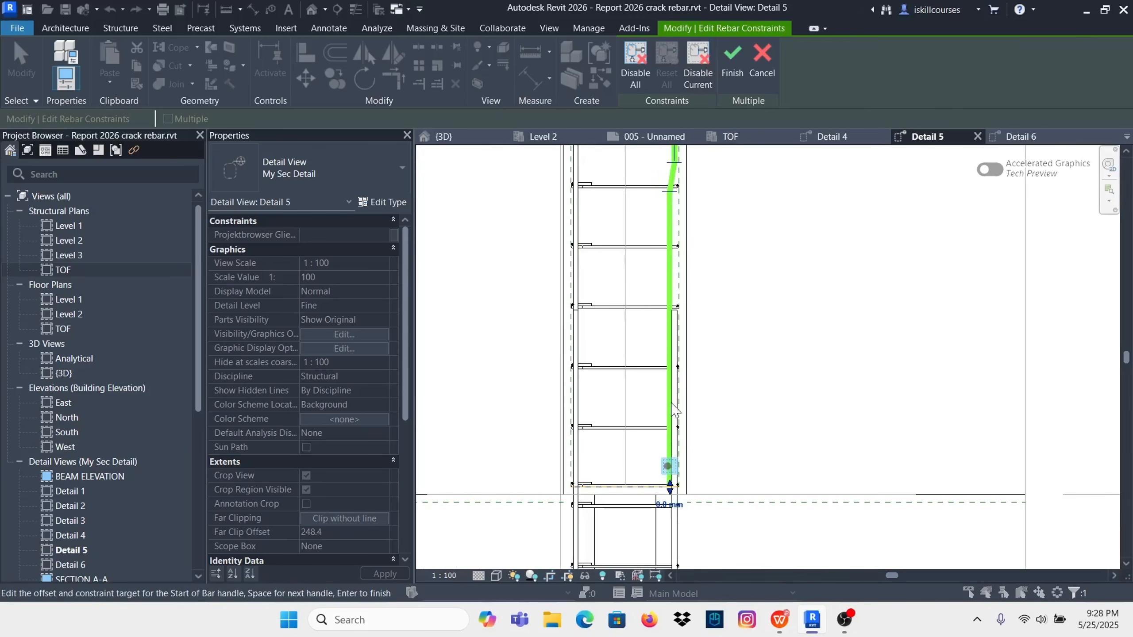
{"action": "scroll", "coordinate": [666, 359], "scroll_direction": "down", "scroll_amount": 3}
{"action": "scroll", "coordinate": [661, 312], "scroll_direction": "up", "scroll_amount": 5}
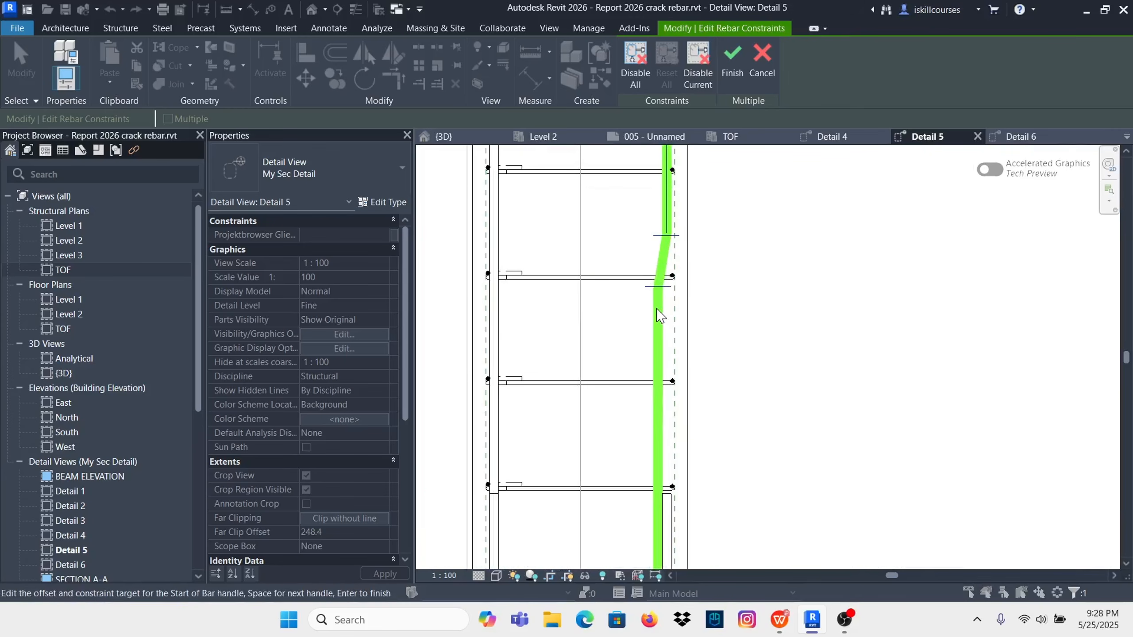
{"action": "left_click", "coordinate": [753, 76]}
Step: Edit the constraints of the lower column's right-side Y16 bar pair, setting its upper end offset above Level 2 to 960 mm
{"action": "scroll", "coordinate": [758, 318], "scroll_direction": "down", "scroll_amount": 2}
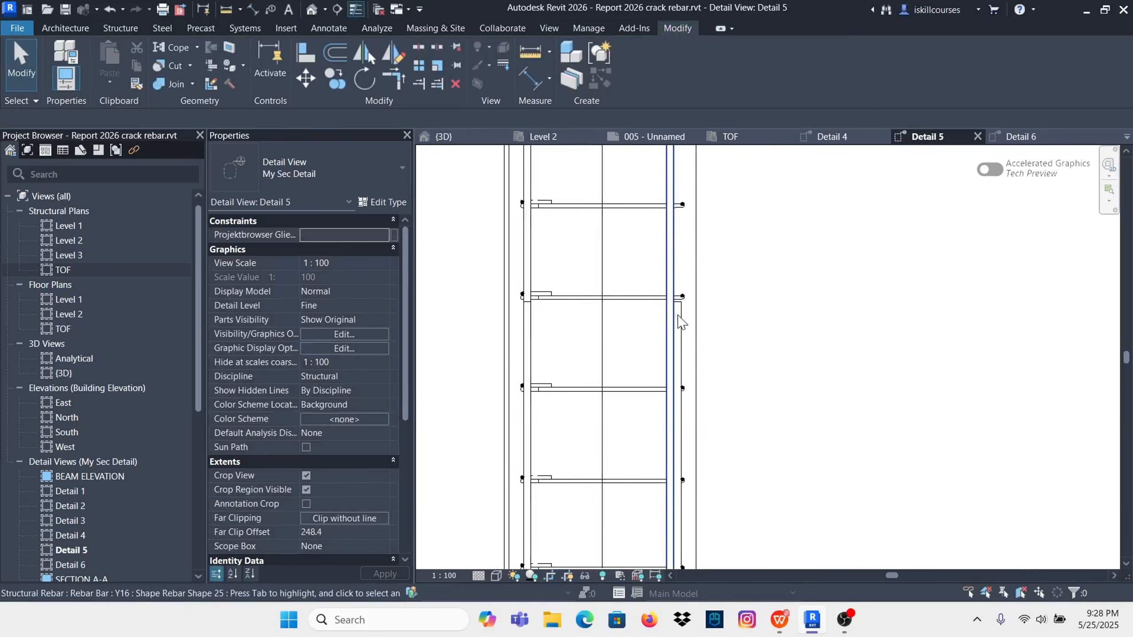
{"action": "scroll", "coordinate": [678, 321], "scroll_direction": "up", "scroll_amount": 1}
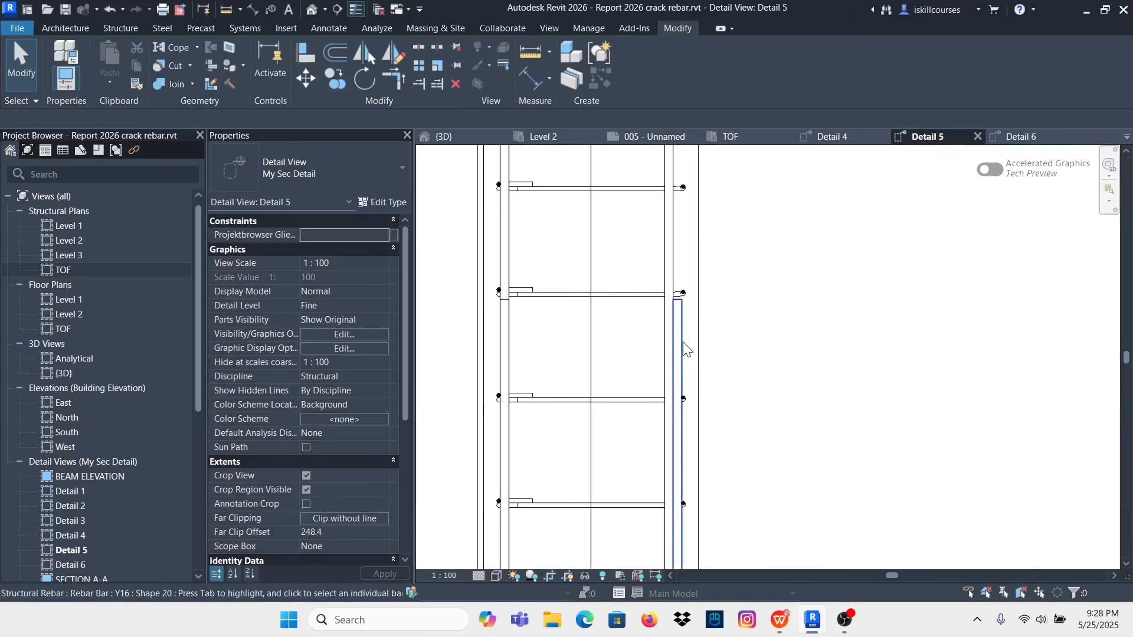
{"action": "left_click", "coordinate": [680, 353]}
{"action": "scroll", "coordinate": [682, 348], "scroll_direction": "down", "scroll_amount": 1}
{"action": "scroll", "coordinate": [655, 357], "scroll_direction": "down", "scroll_amount": 4}
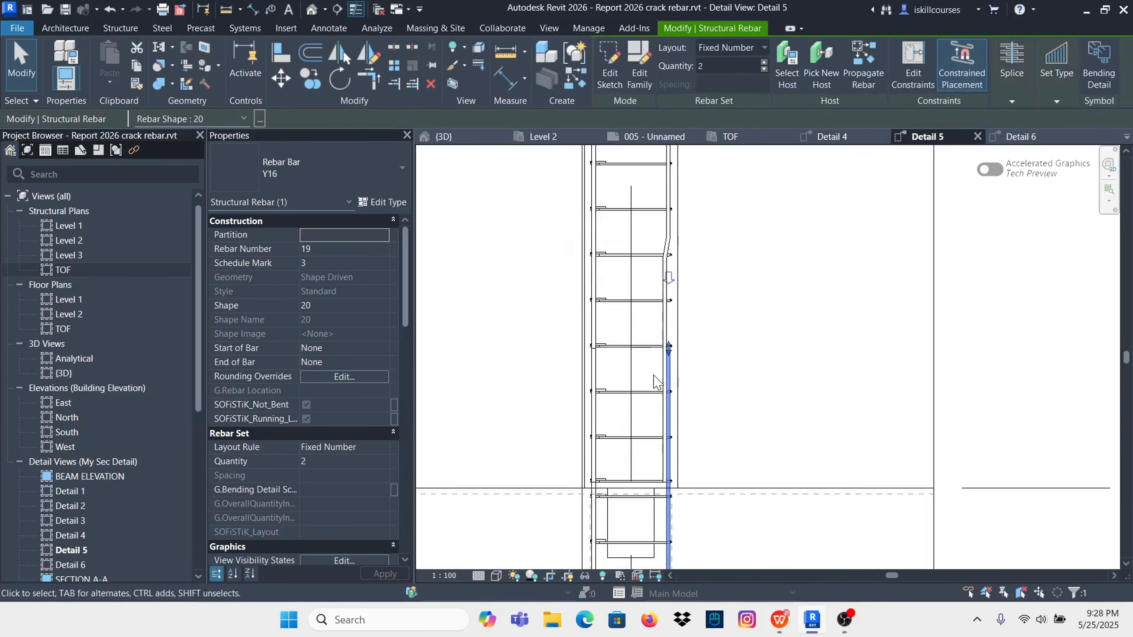
{"action": "scroll", "coordinate": [645, 395], "scroll_direction": "down", "scroll_amount": 2}
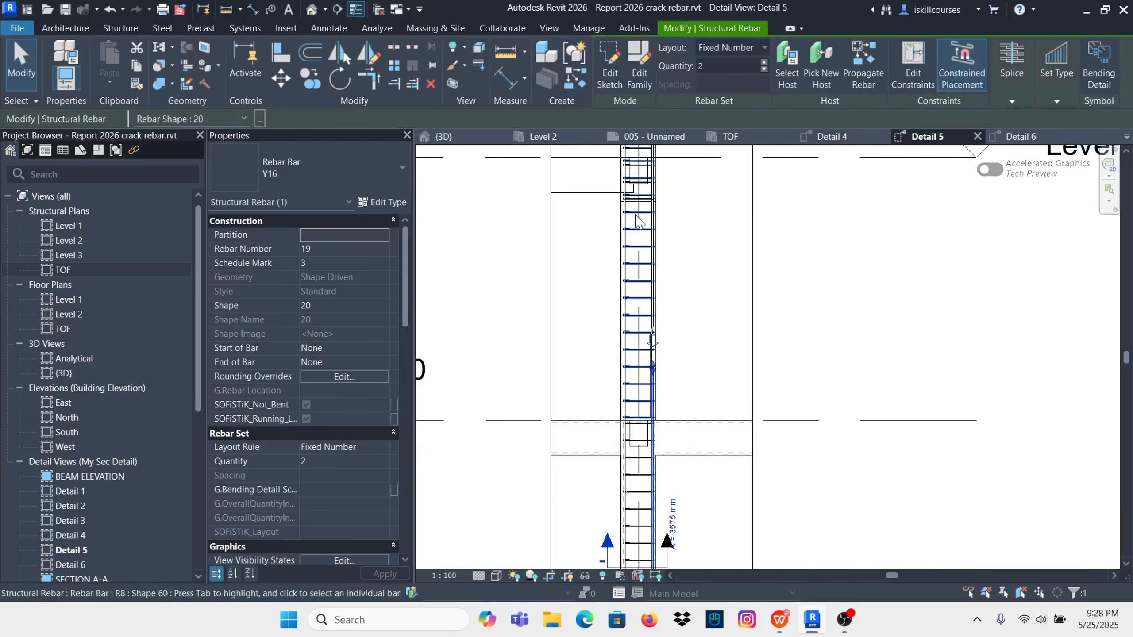
{"action": "scroll", "coordinate": [660, 428], "scroll_direction": "up", "scroll_amount": 3}
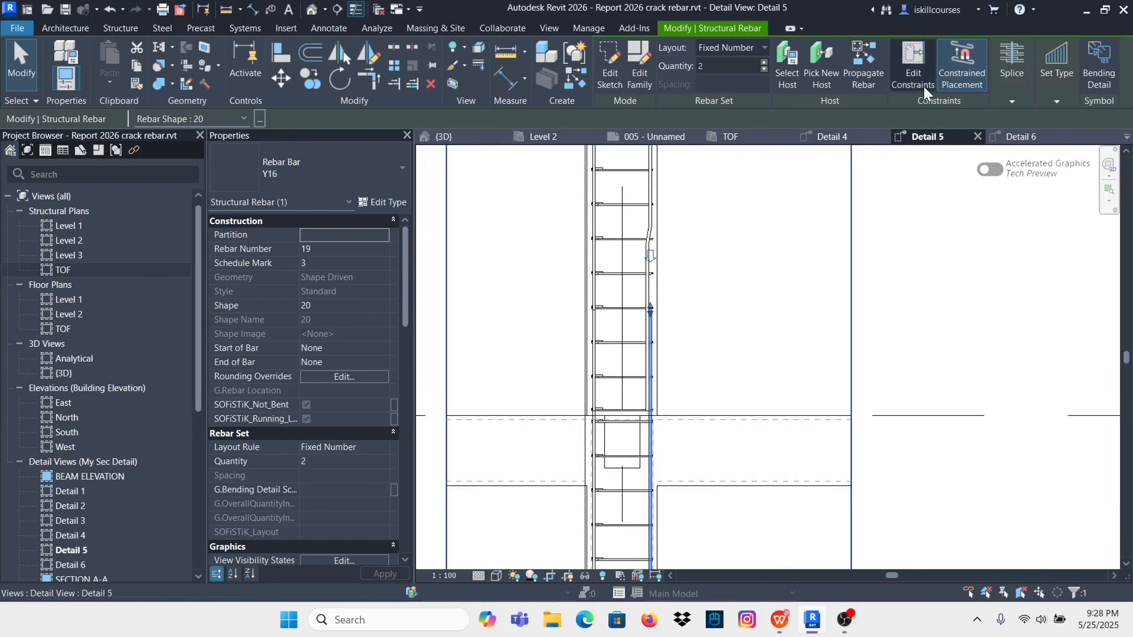
{"action": "left_click", "coordinate": [909, 75]}
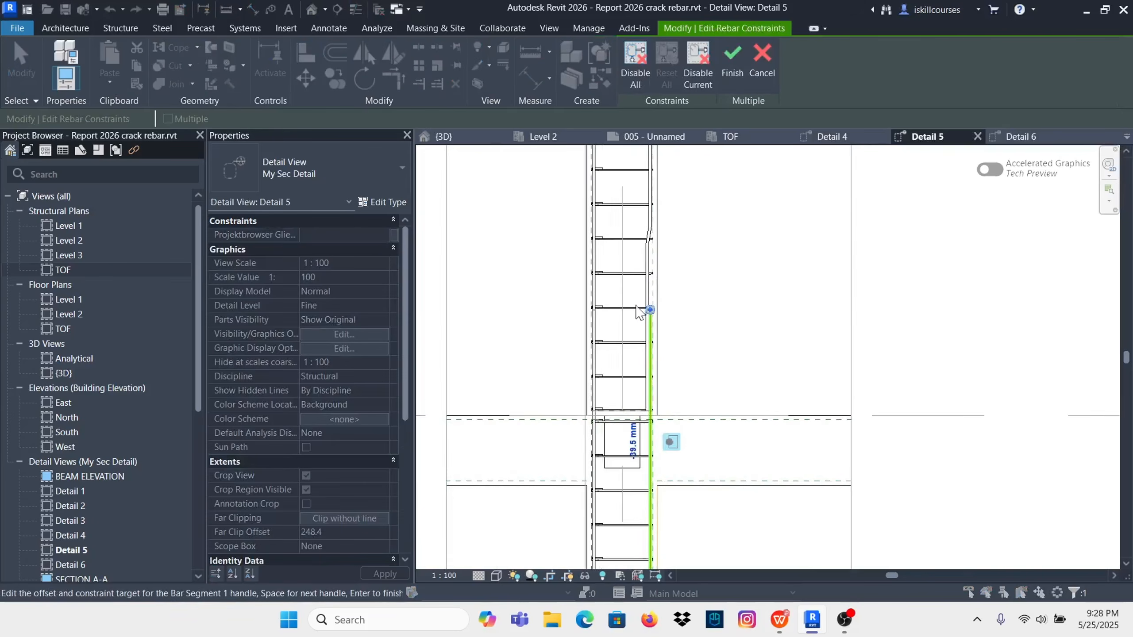
{"action": "scroll", "coordinate": [667, 338], "scroll_direction": "up", "scroll_amount": 4}
{"action": "scroll", "coordinate": [666, 337], "scroll_direction": "up", "scroll_amount": 2}
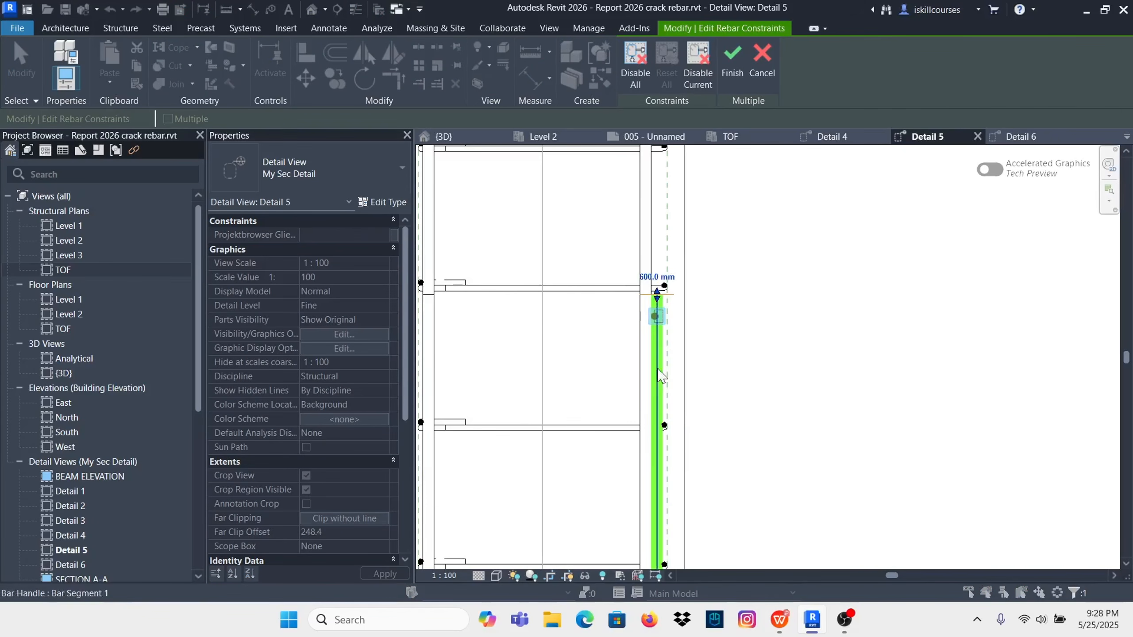
{"action": "scroll", "coordinate": [656, 284], "scroll_direction": "up", "scroll_amount": 1}
{"action": "left_click", "coordinate": [655, 278]}
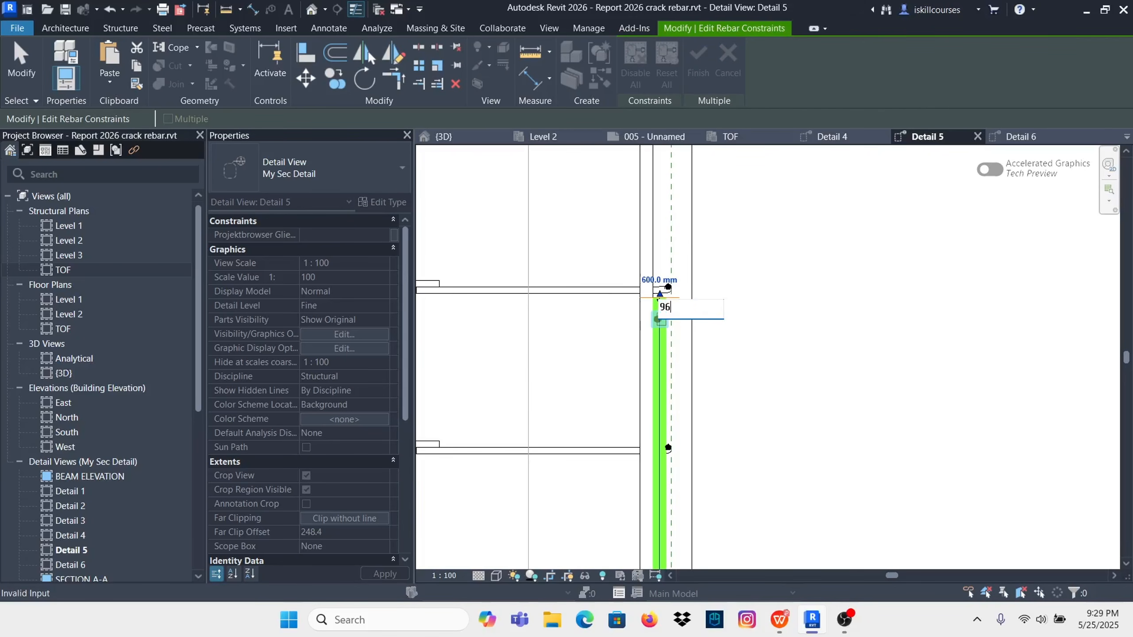
{"action": "left_click", "coordinate": [781, 360]}
{"action": "scroll", "coordinate": [642, 446], "scroll_direction": "down", "scroll_amount": 2}
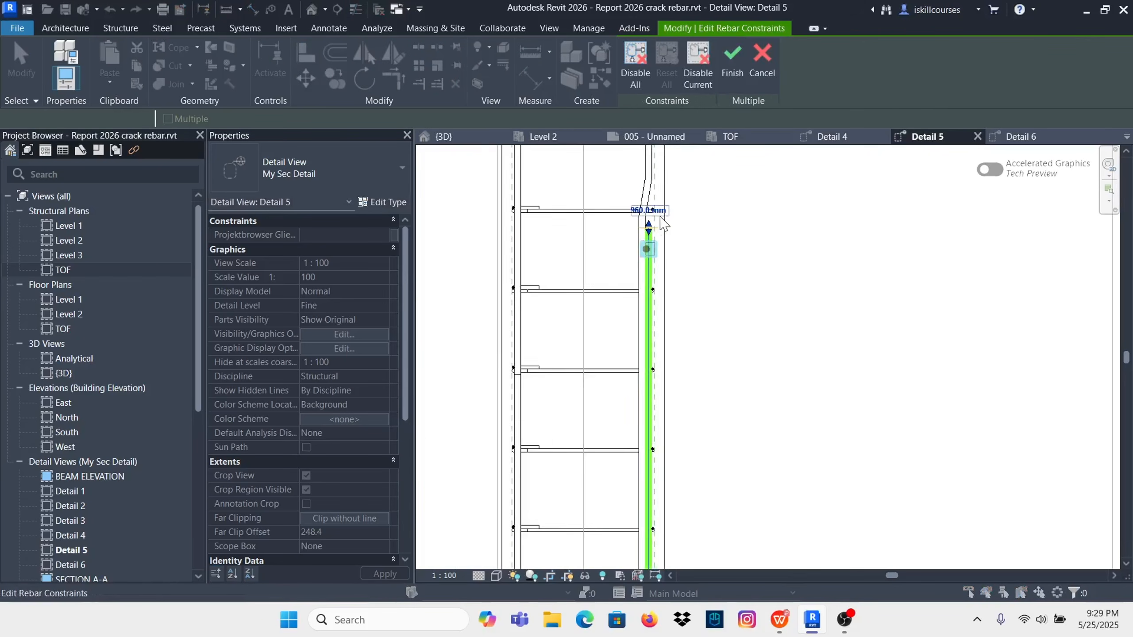
{"action": "scroll", "coordinate": [662, 218], "scroll_direction": "up", "scroll_amount": 2}
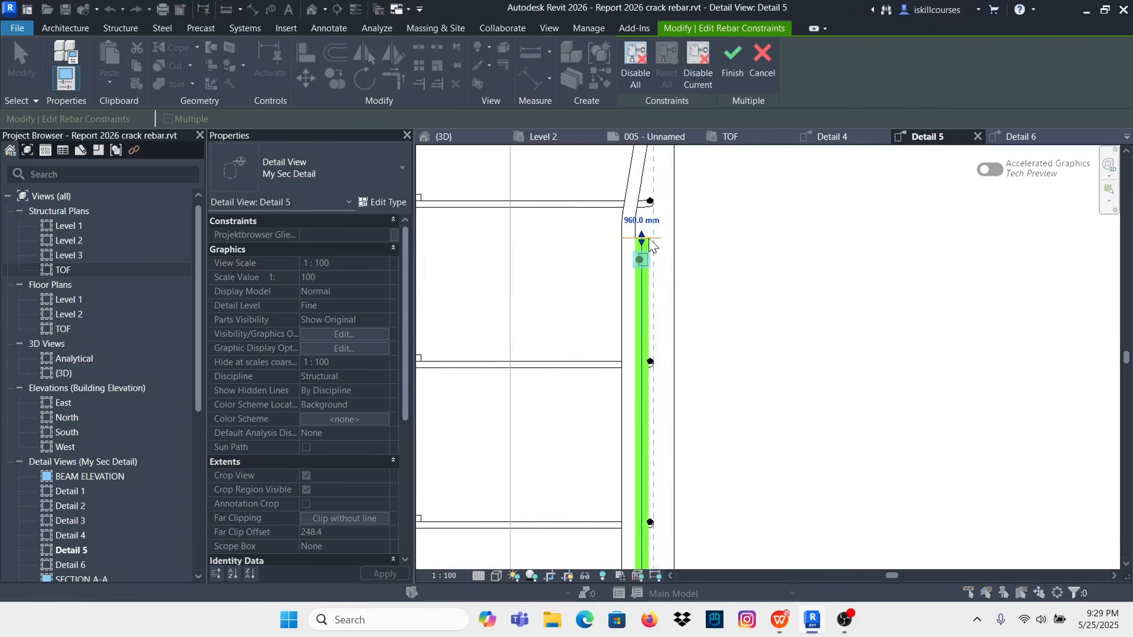
{"action": "left_click", "coordinate": [732, 64]}
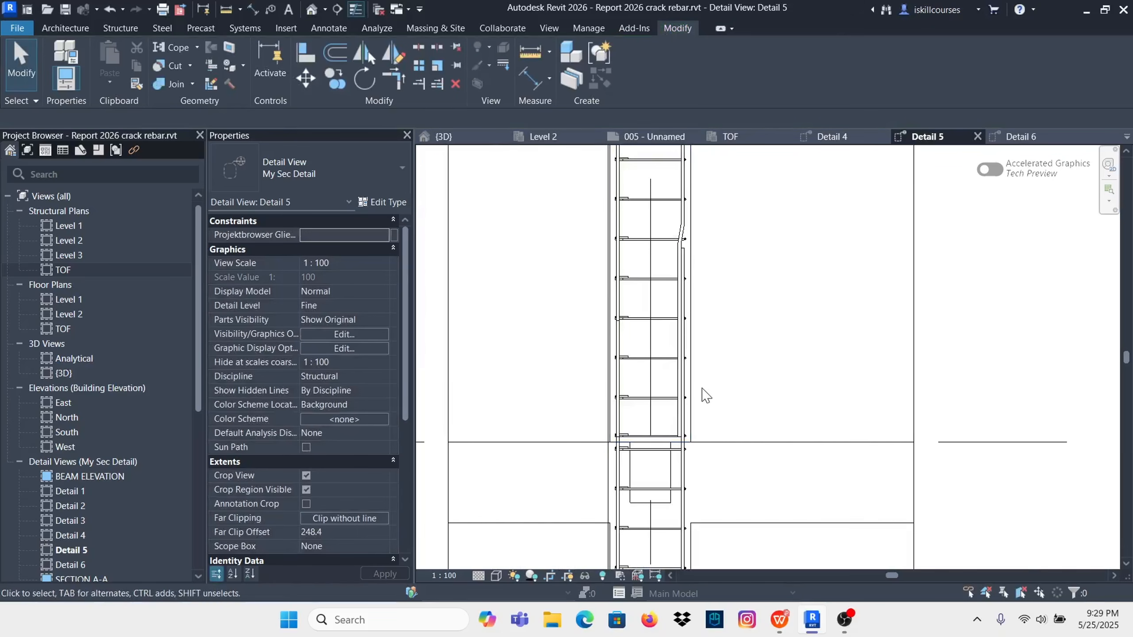
Step: Examine the right-side Y16 bars at the Level 2 lap and in the column down to the pad foundation
{"action": "scroll", "coordinate": [705, 395], "scroll_direction": "down", "scroll_amount": 3}
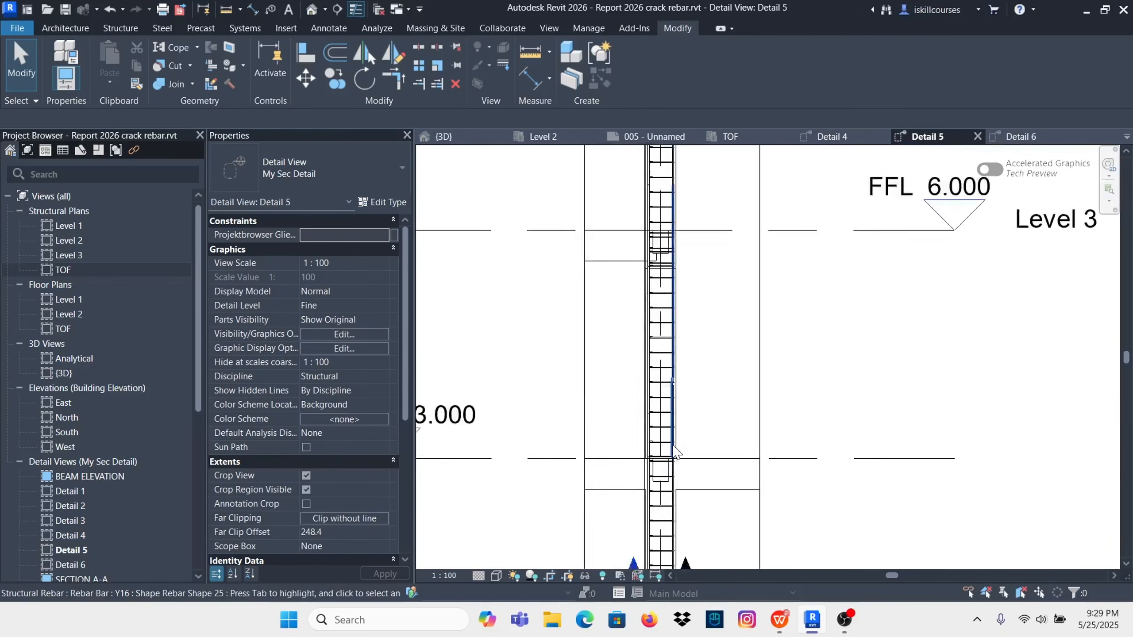
{"action": "scroll", "coordinate": [676, 453], "scroll_direction": "down", "scroll_amount": 3}
{"action": "scroll", "coordinate": [678, 451], "scroll_direction": "up", "scroll_amount": 3}
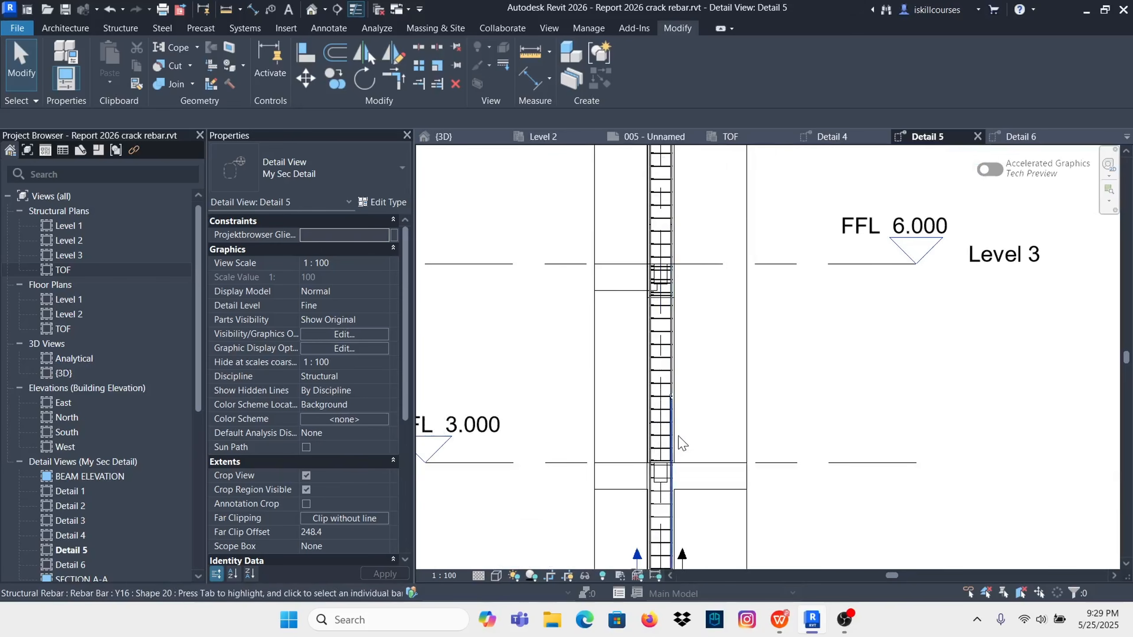
{"action": "scroll", "coordinate": [682, 442], "scroll_direction": "down", "scroll_amount": 4}
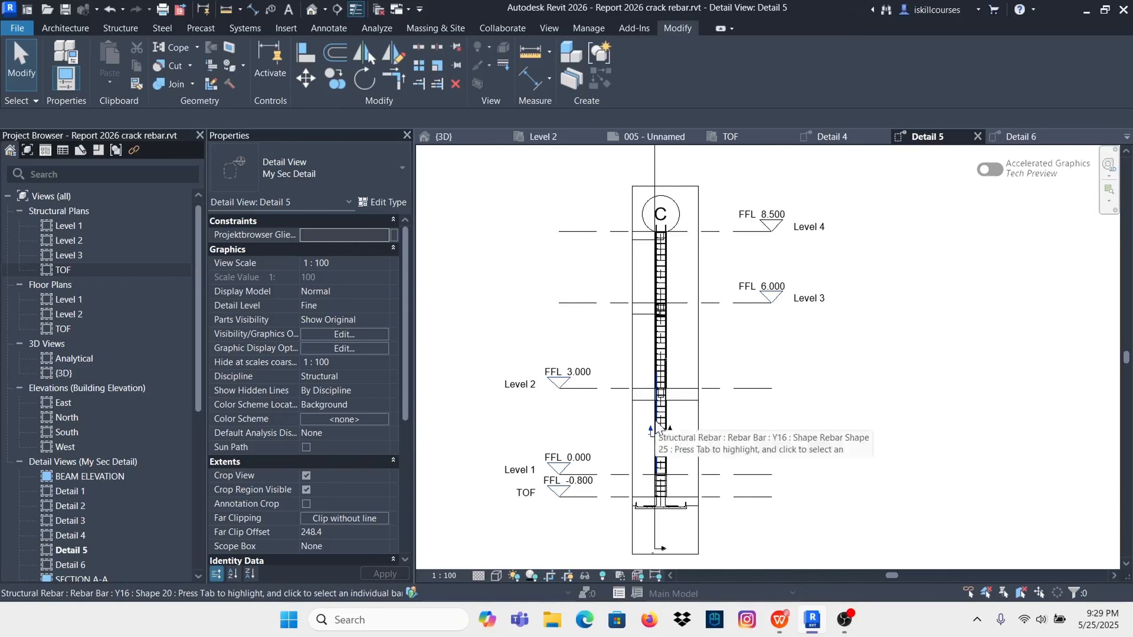
{"action": "scroll", "coordinate": [663, 399], "scroll_direction": "up", "scroll_amount": 4}
{"action": "scroll", "coordinate": [691, 345], "scroll_direction": "down", "scroll_amount": 3}
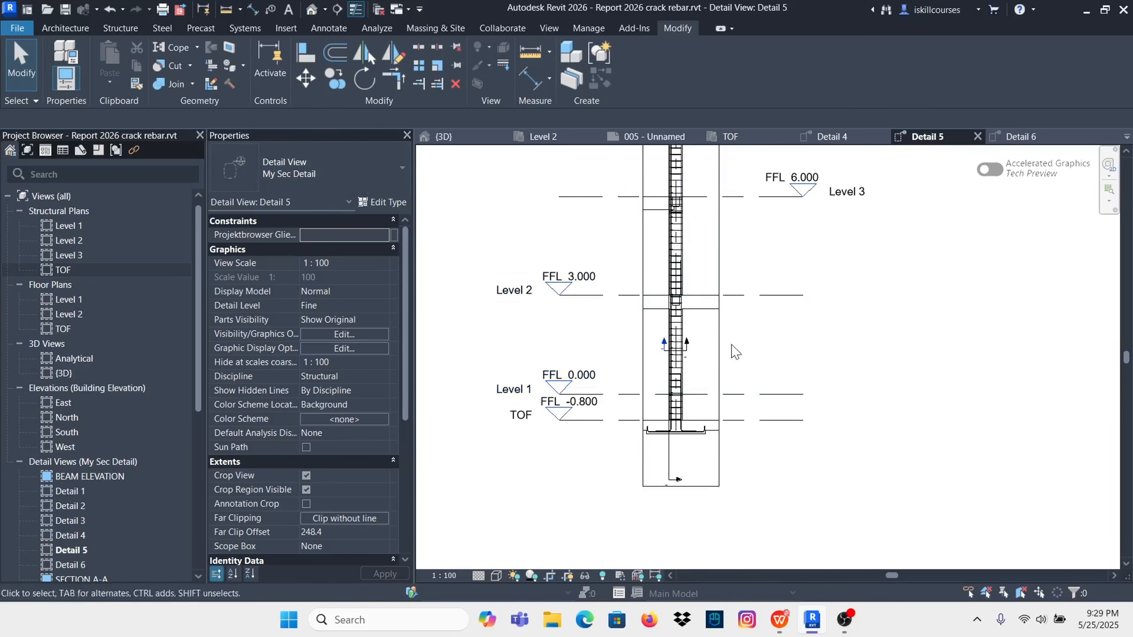
{"action": "scroll", "coordinate": [687, 384], "scroll_direction": "up", "scroll_amount": 4}
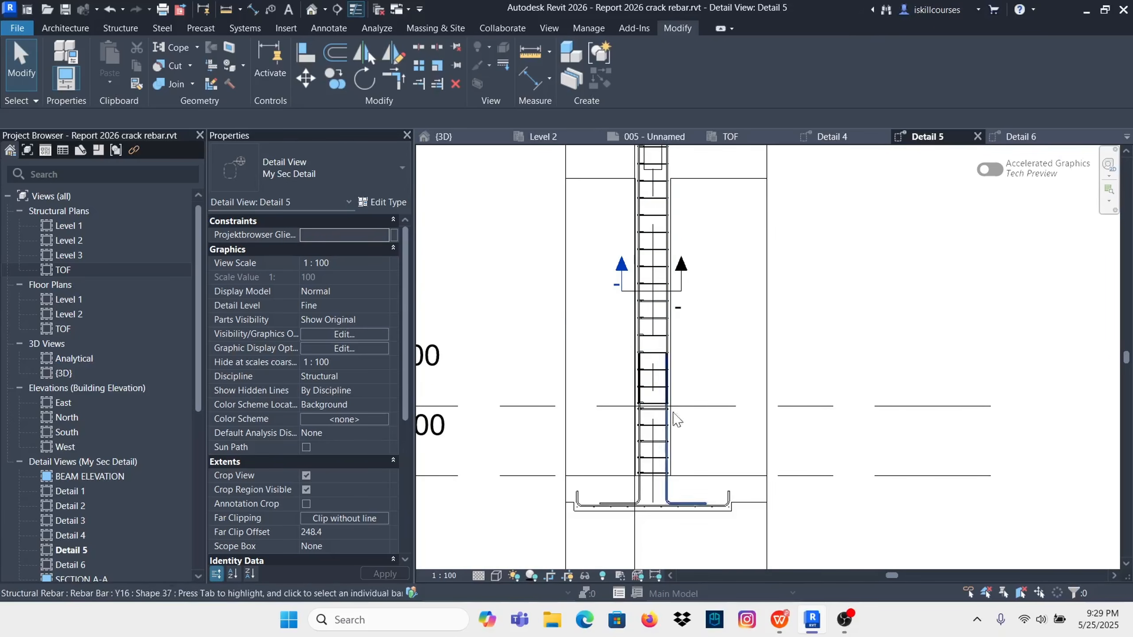
{"action": "scroll", "coordinate": [674, 424], "scroll_direction": "down", "scroll_amount": 1}
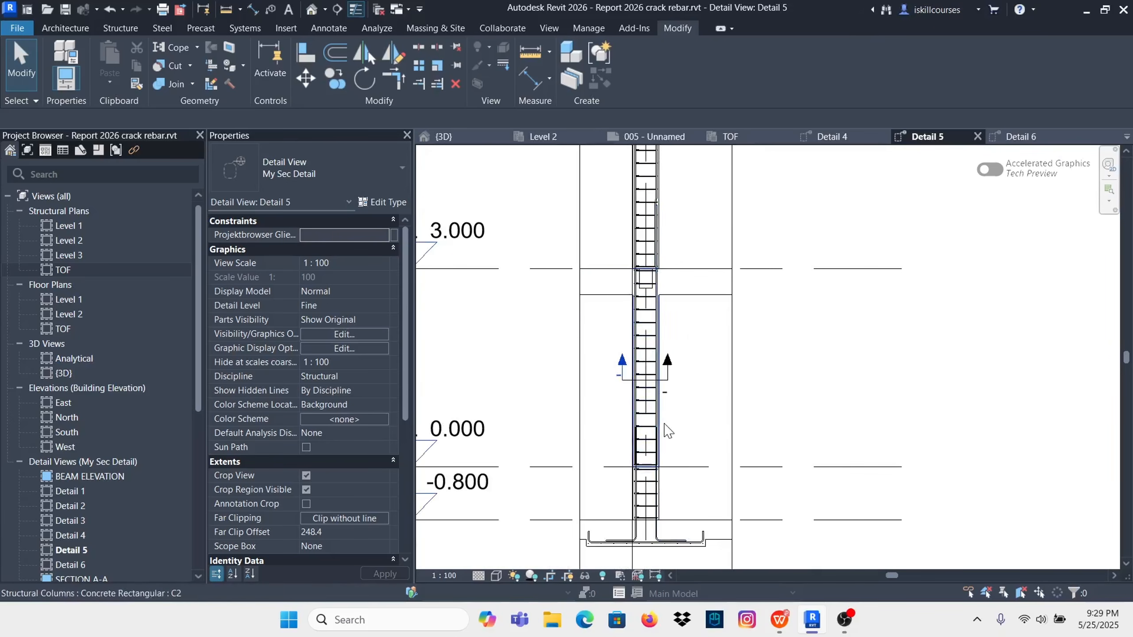
{"action": "scroll", "coordinate": [651, 423], "scroll_direction": "up", "scroll_amount": 2}
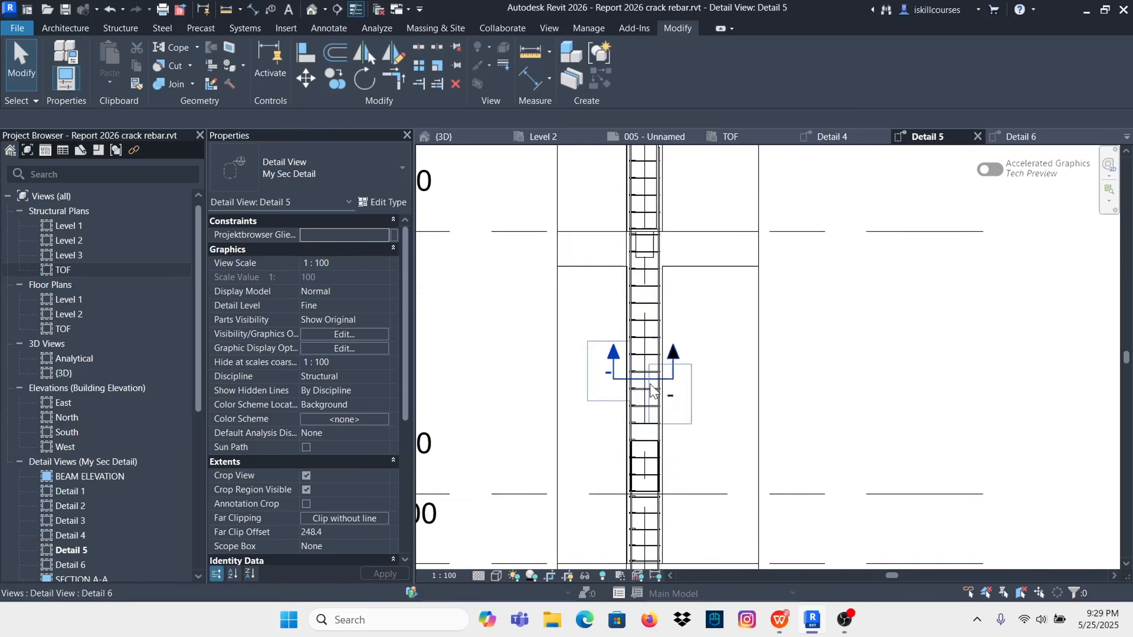
{"action": "scroll", "coordinate": [620, 393], "scroll_direction": "down", "scroll_amount": 2}
{"action": "scroll", "coordinate": [624, 384], "scroll_direction": "up", "scroll_amount": 3}
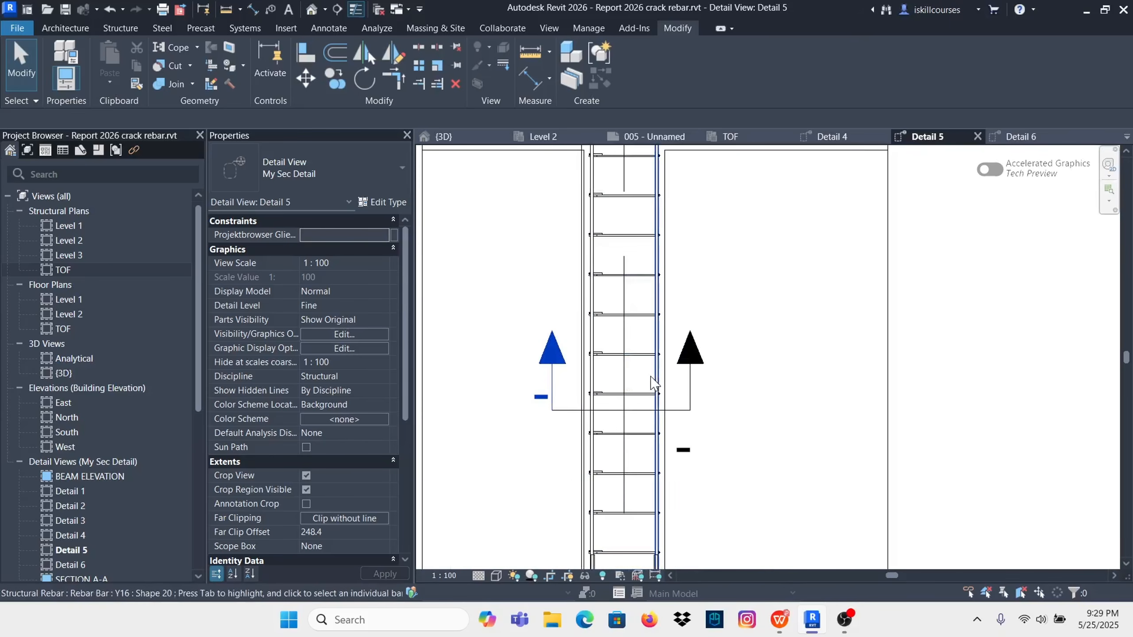
{"action": "left_click", "coordinate": [655, 384]}
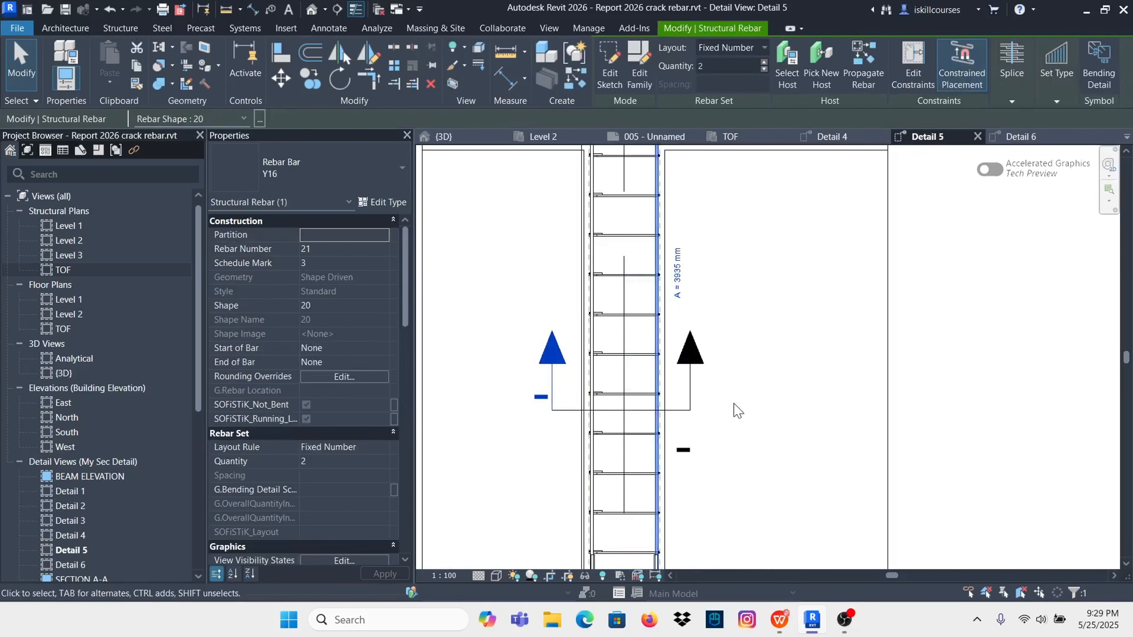
{"action": "left_click", "coordinate": [733, 408]}
Step: Examine the straight right-side Y16 bar pair in the top column below Level 4
{"action": "scroll", "coordinate": [665, 481], "scroll_direction": "down", "scroll_amount": 4}
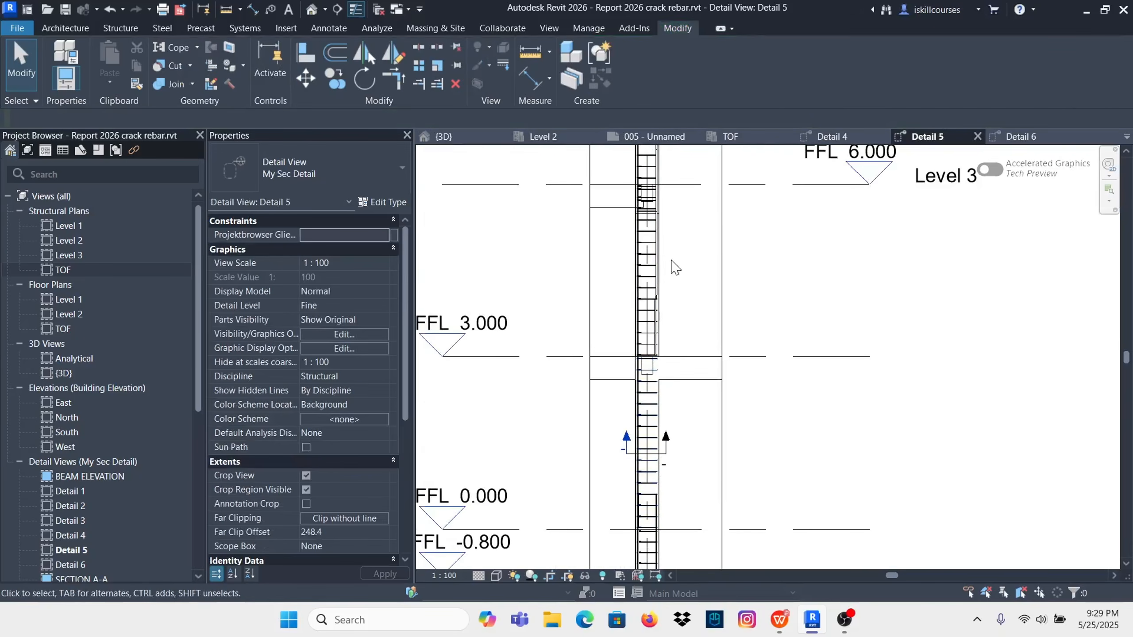
{"action": "scroll", "coordinate": [676, 266], "scroll_direction": "down", "scroll_amount": 2}
{"action": "scroll", "coordinate": [650, 312], "scroll_direction": "up", "scroll_amount": 6}
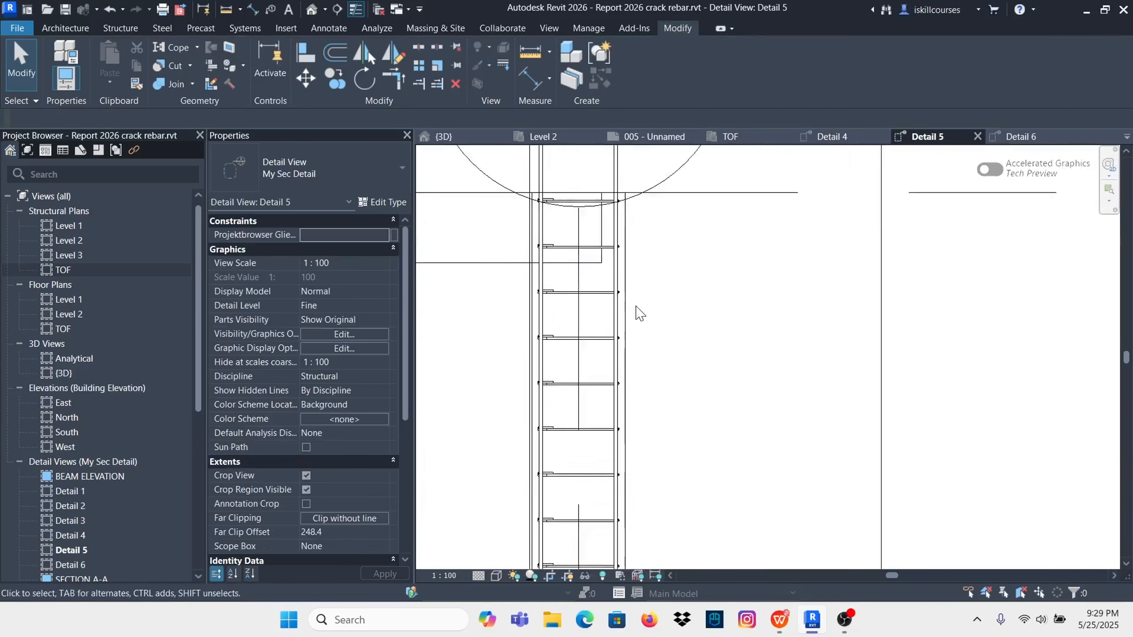
{"action": "scroll", "coordinate": [640, 313], "scroll_direction": "up", "scroll_amount": 1}
{"action": "left_click", "coordinate": [612, 279]}
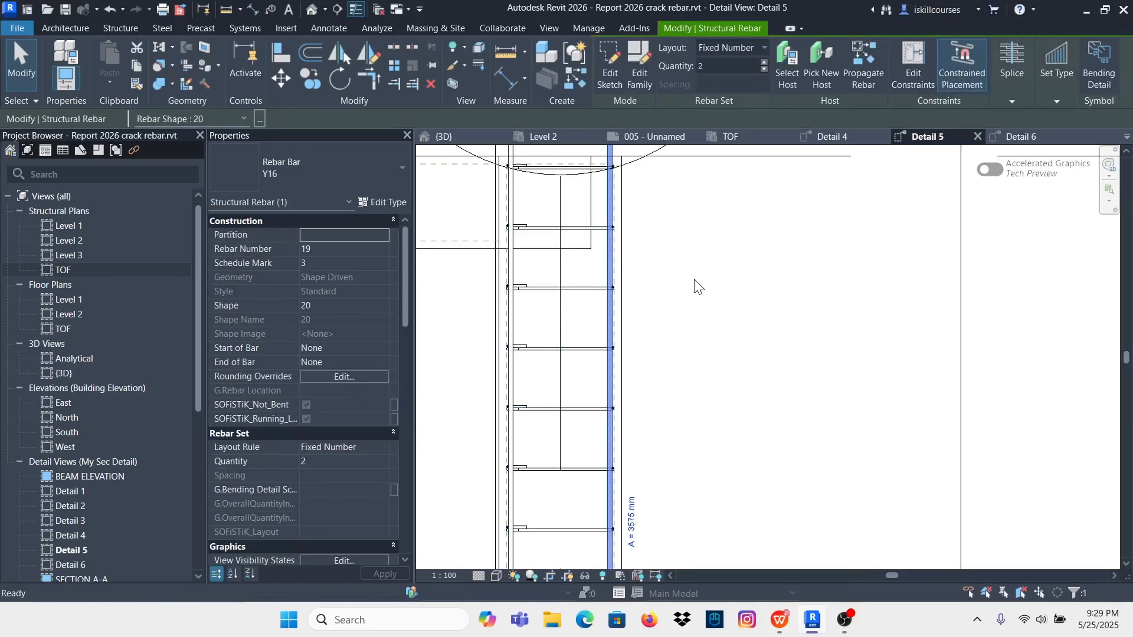
{"action": "left_click", "coordinate": [695, 286]}
{"action": "scroll", "coordinate": [665, 255], "scroll_direction": "down", "scroll_amount": 4}
Step: Propagate the cranked Y16 bar pair by face from the Level 2–3 column's right face to the matching face of the column below
{"action": "scroll", "coordinate": [637, 419], "scroll_direction": "up", "scroll_amount": 5}
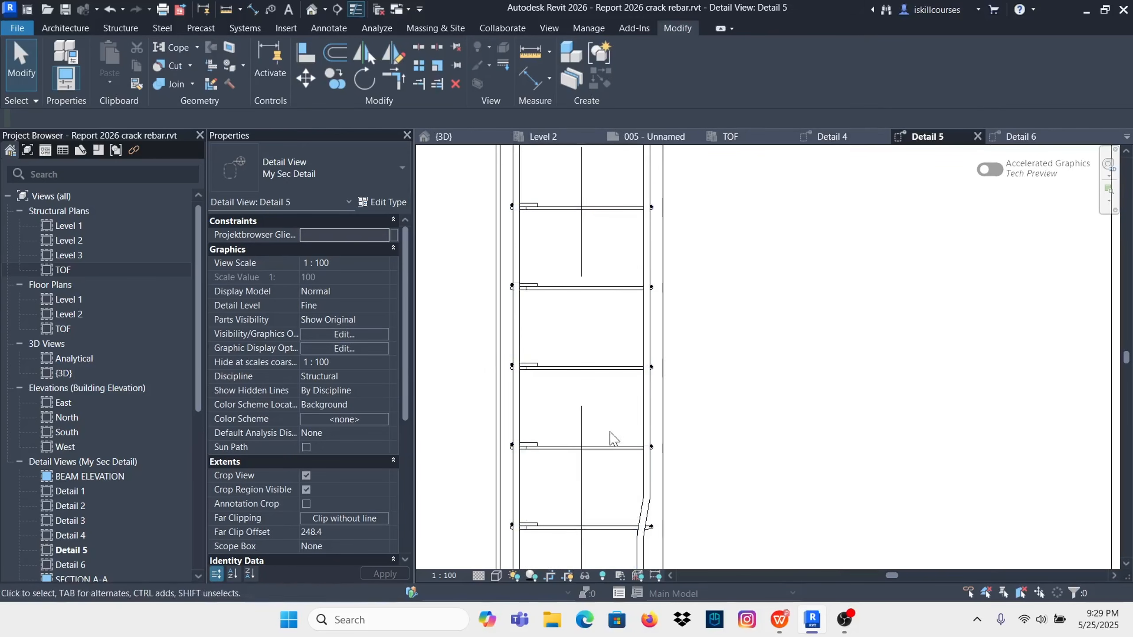
{"action": "left_click", "coordinate": [607, 362]}
{"action": "scroll", "coordinate": [598, 328], "scroll_direction": "down", "scroll_amount": 2}
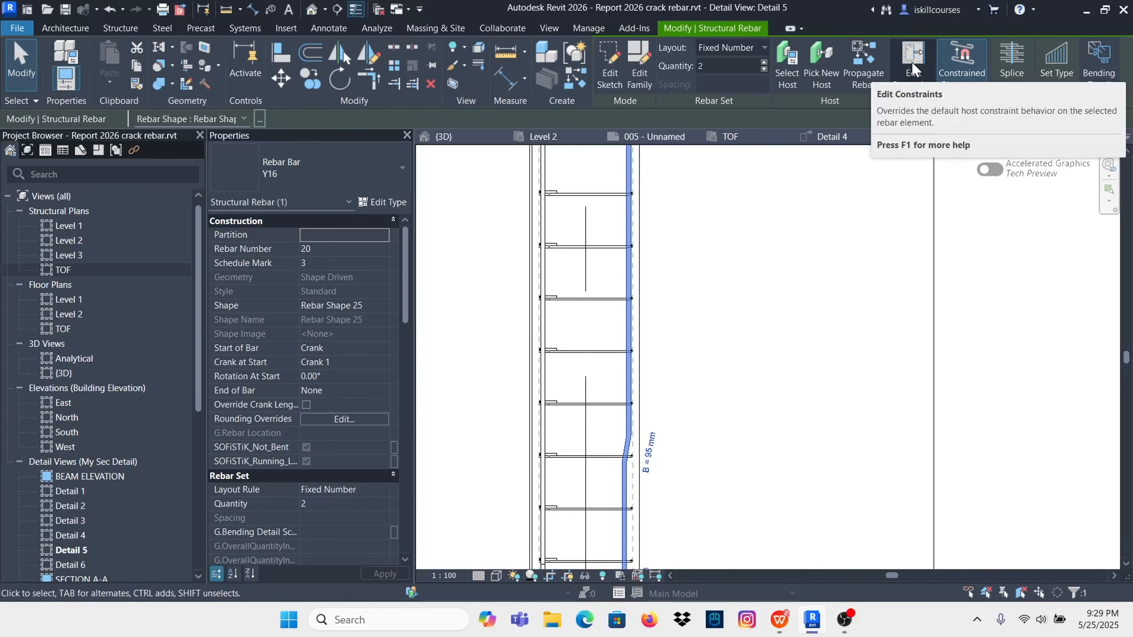
{"action": "left_click", "coordinate": [859, 66]}
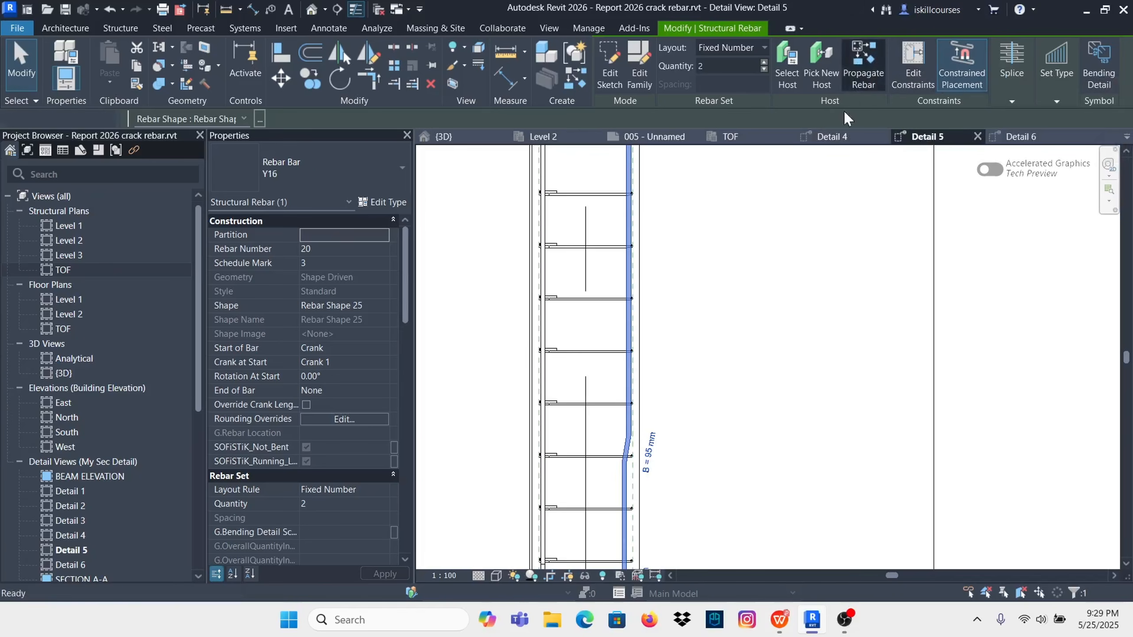
{"action": "scroll", "coordinate": [660, 263], "scroll_direction": "down", "scroll_amount": 4}
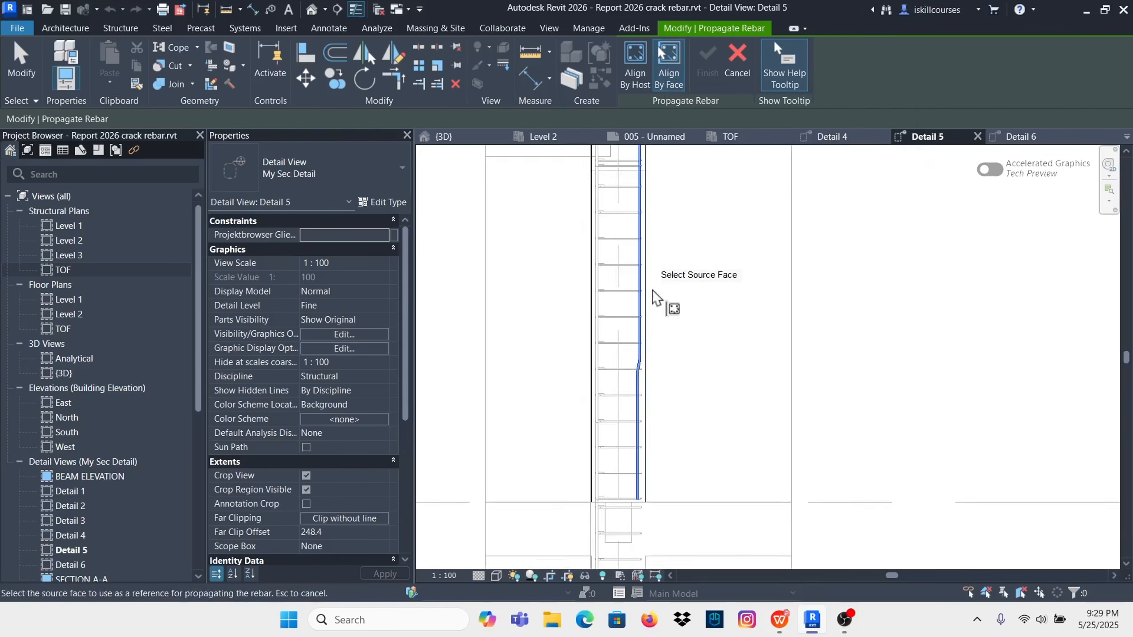
{"action": "scroll", "coordinate": [665, 286], "scroll_direction": "up", "scroll_amount": 2}
{"action": "left_click", "coordinate": [643, 254]}
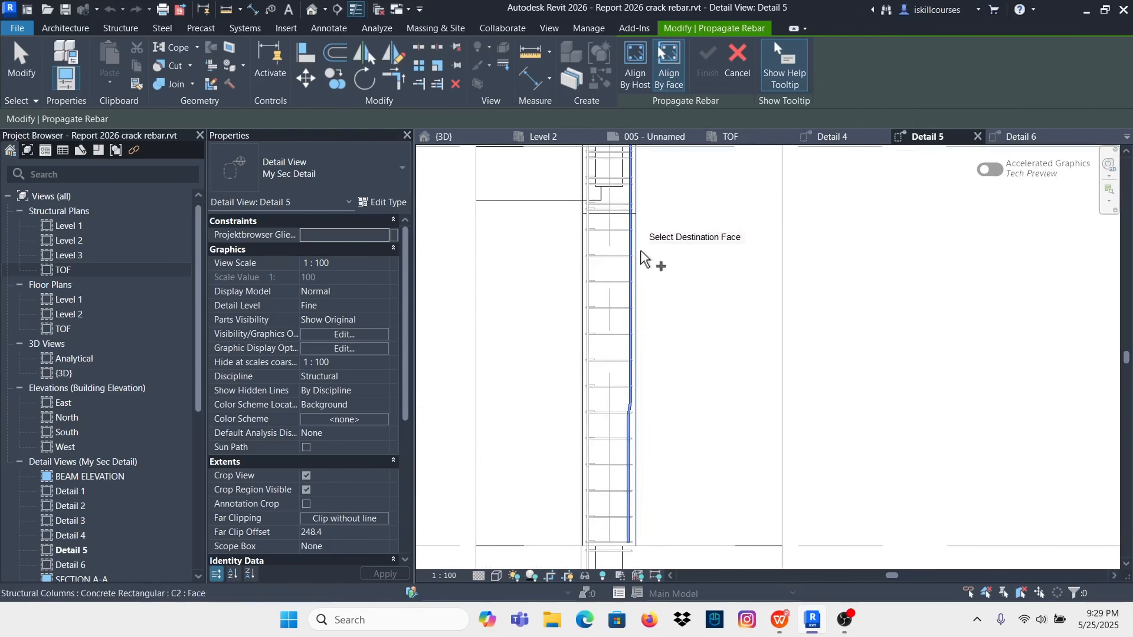
{"action": "scroll", "coordinate": [655, 254], "scroll_direction": "down", "scroll_amount": 3}
{"action": "scroll", "coordinate": [656, 395], "scroll_direction": "up", "scroll_amount": 3}
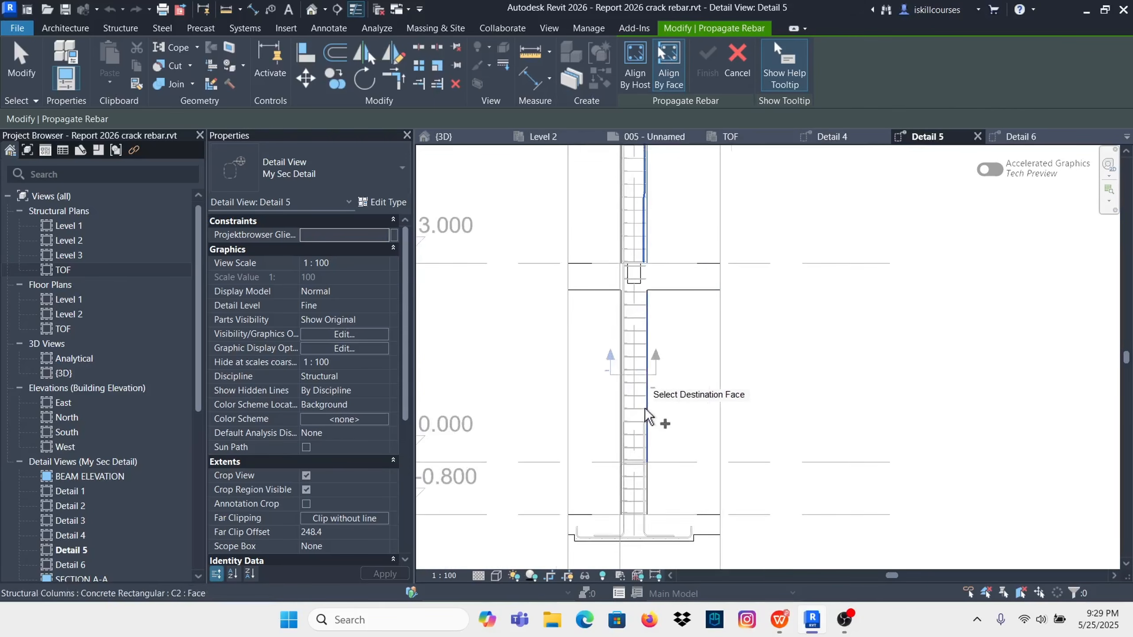
{"action": "left_click", "coordinate": [656, 386]}
{"action": "scroll", "coordinate": [668, 464], "scroll_direction": "down", "scroll_amount": 4}
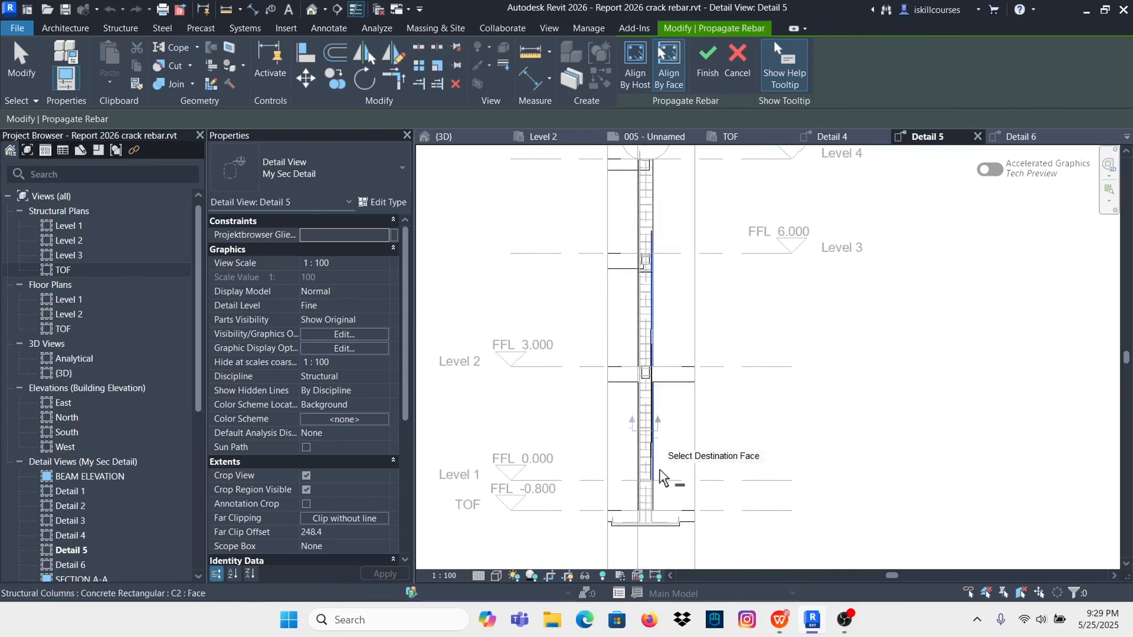
Step: Propagate the same cranked bar pair to the right face of the column above Level 3 and finish the propagation
{"action": "scroll", "coordinate": [669, 312], "scroll_direction": "up", "scroll_amount": 5}
{"action": "scroll", "coordinate": [662, 303], "scroll_direction": "up", "scroll_amount": 2}
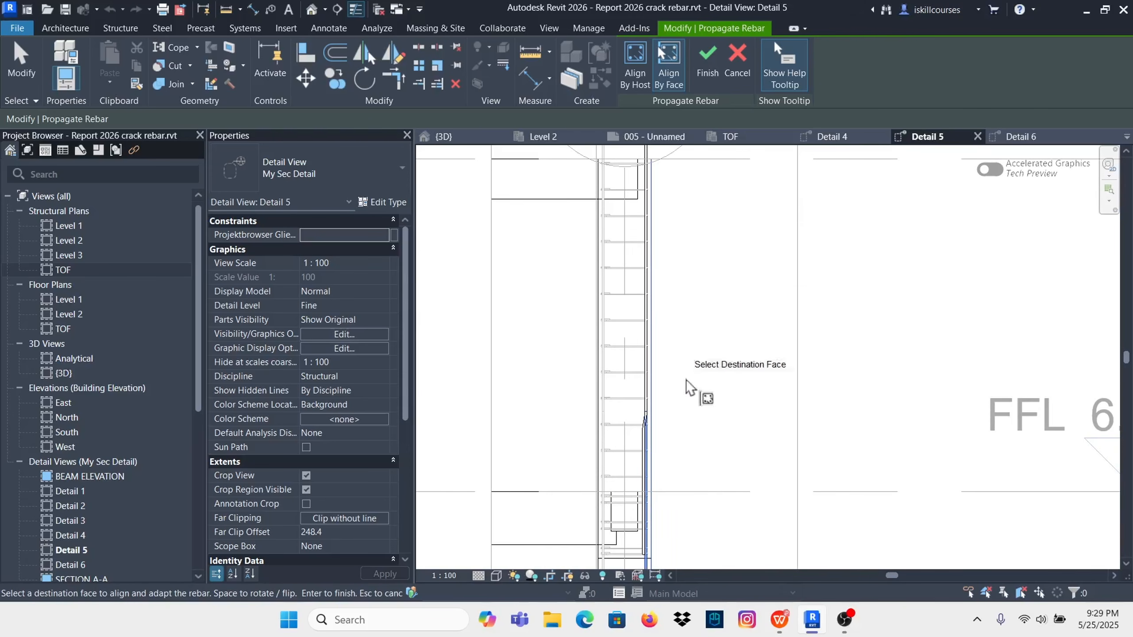
{"action": "scroll", "coordinate": [652, 426], "scroll_direction": "up", "scroll_amount": 3}
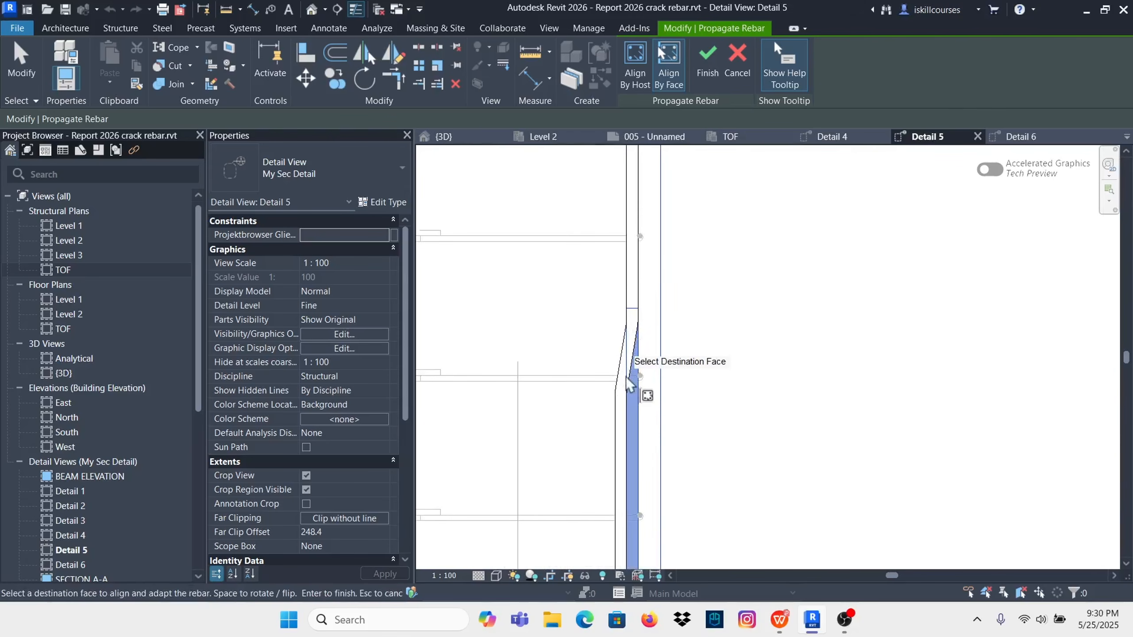
{"action": "scroll", "coordinate": [630, 369], "scroll_direction": "down", "scroll_amount": 4}
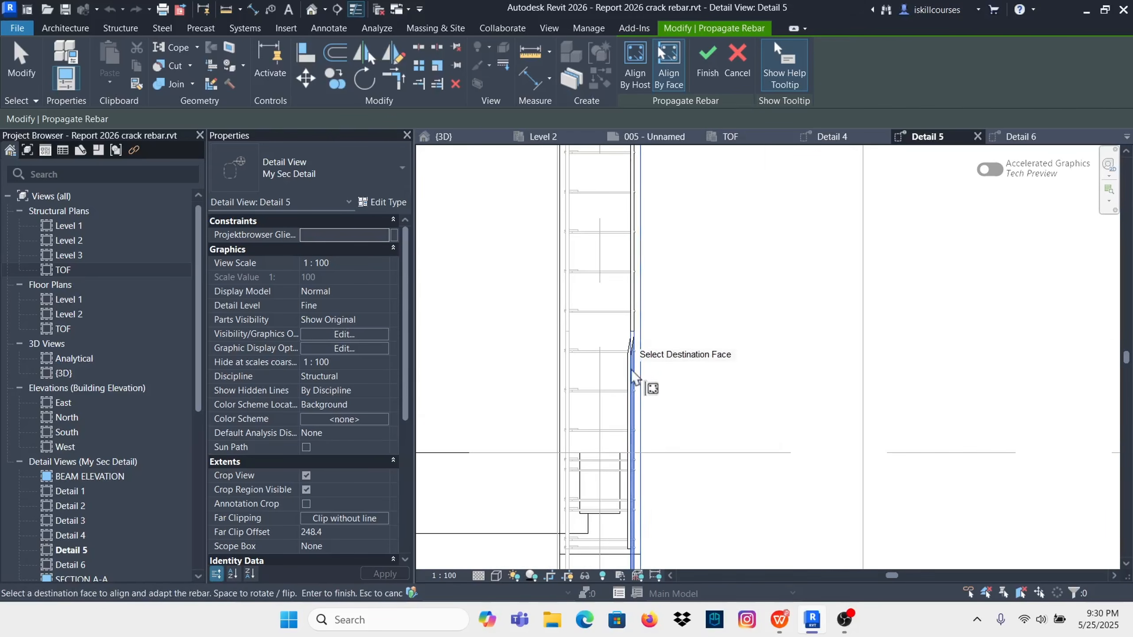
{"action": "scroll", "coordinate": [676, 401], "scroll_direction": "down", "scroll_amount": 2}
{"action": "scroll", "coordinate": [663, 455], "scroll_direction": "up", "scroll_amount": 4}
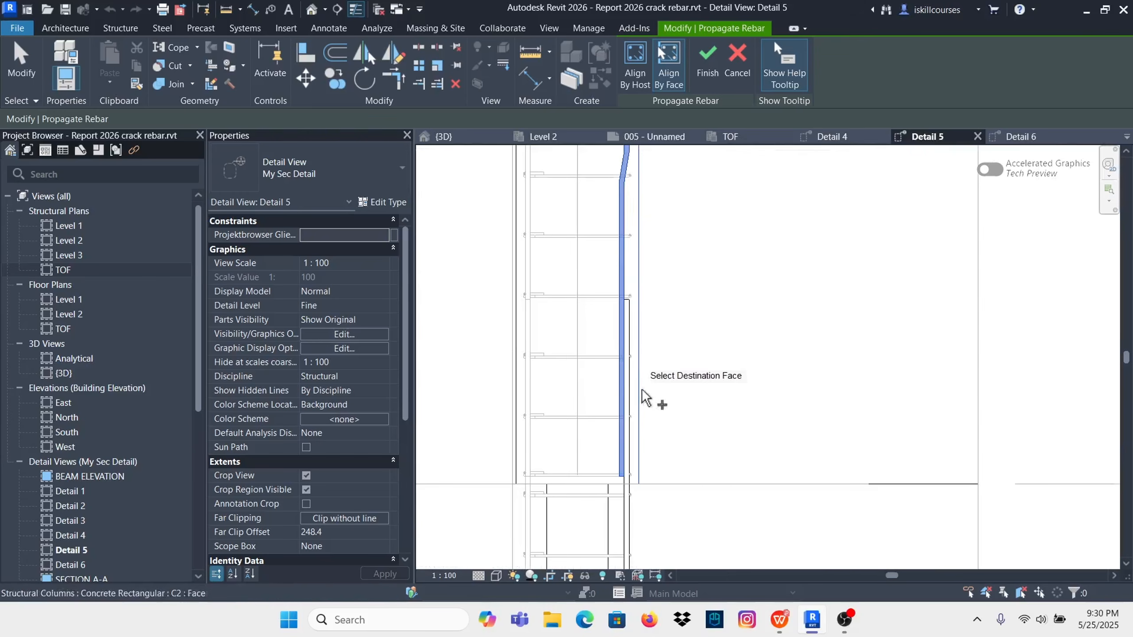
{"action": "left_click", "coordinate": [707, 60]}
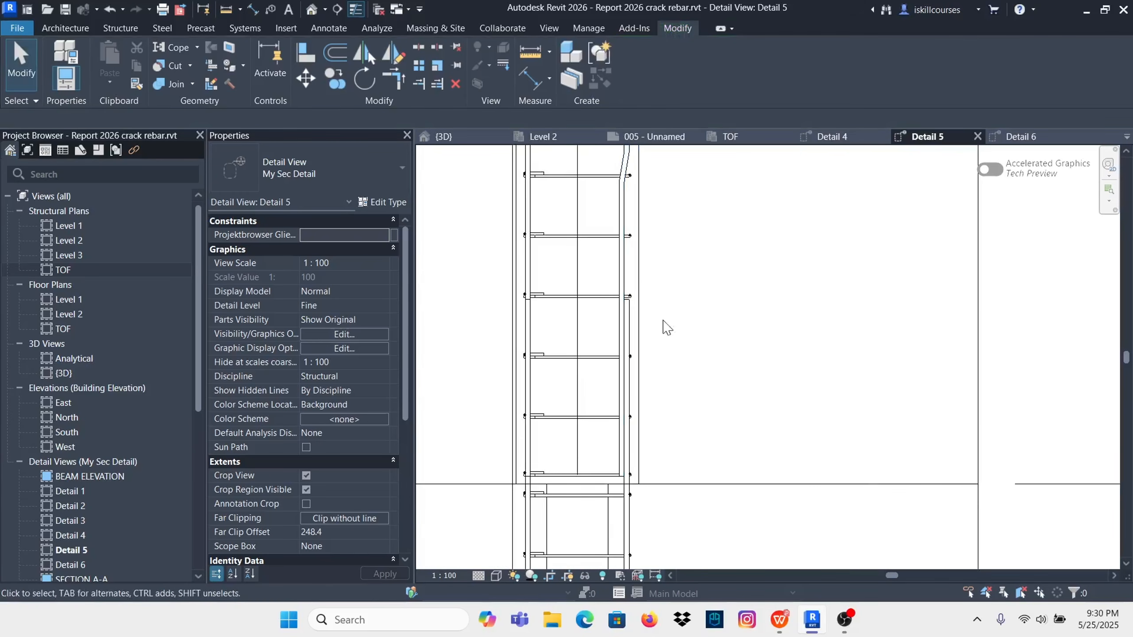
Step: Examine the right-side Y16 bar laps down the column to the starter bar's upper end above FFL 0.000
{"action": "scroll", "coordinate": [685, 344], "scroll_direction": "down", "scroll_amount": 3}
{"action": "scroll", "coordinate": [678, 269], "scroll_direction": "up", "scroll_amount": 3}
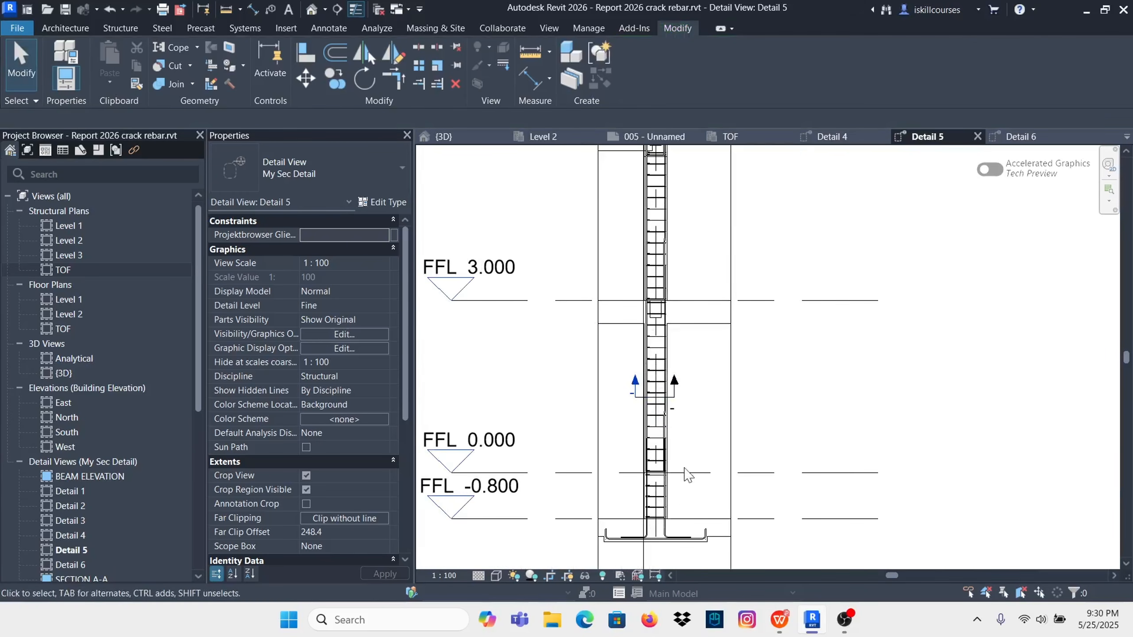
{"action": "scroll", "coordinate": [685, 473], "scroll_direction": "up", "scroll_amount": 2}
{"action": "scroll", "coordinate": [678, 410], "scroll_direction": "up", "scroll_amount": 3}
{"action": "scroll", "coordinate": [670, 384], "scroll_direction": "down", "scroll_amount": 1}
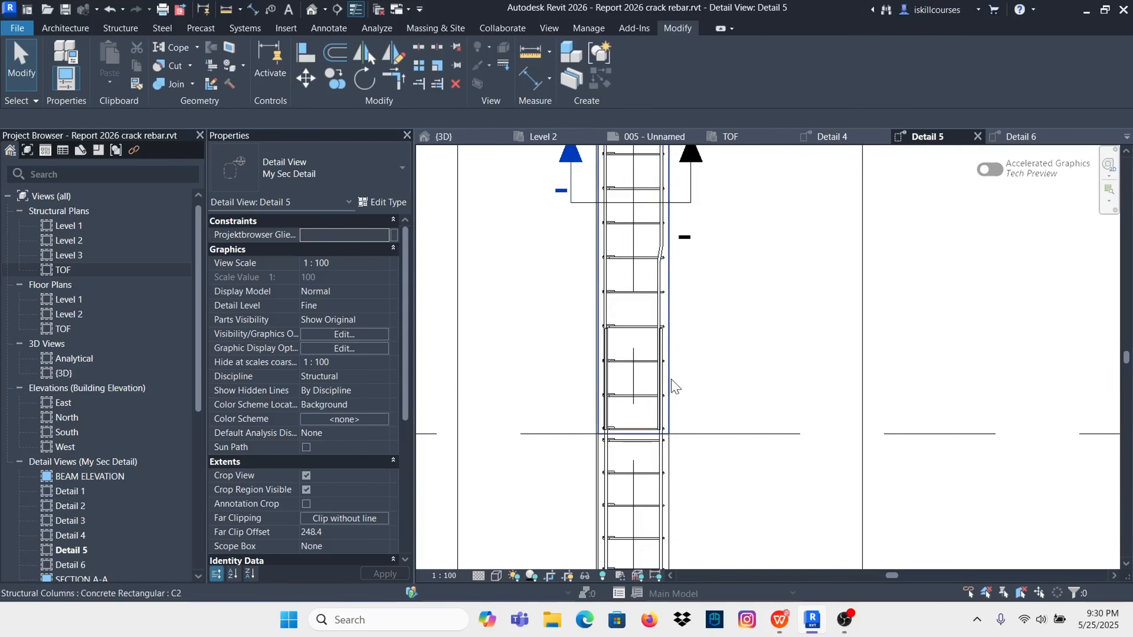
{"action": "scroll", "coordinate": [671, 339], "scroll_direction": "up", "scroll_amount": 2}
{"action": "scroll", "coordinate": [671, 308], "scroll_direction": "up", "scroll_amount": 2}
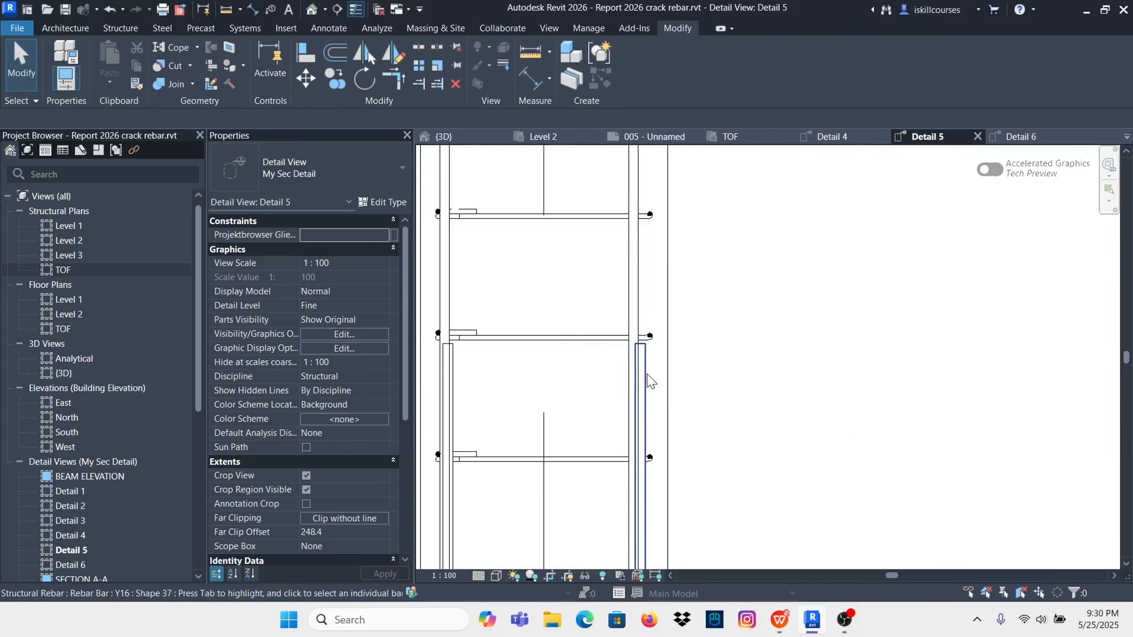
{"action": "left_click", "coordinate": [651, 379]}
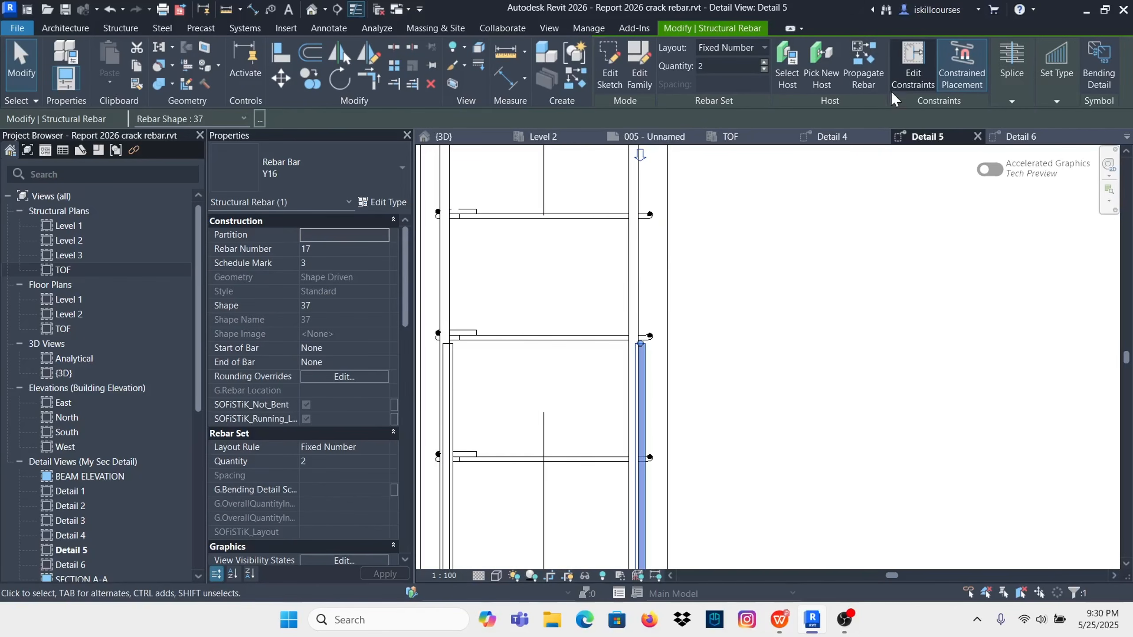
{"action": "left_click", "coordinate": [861, 67]}
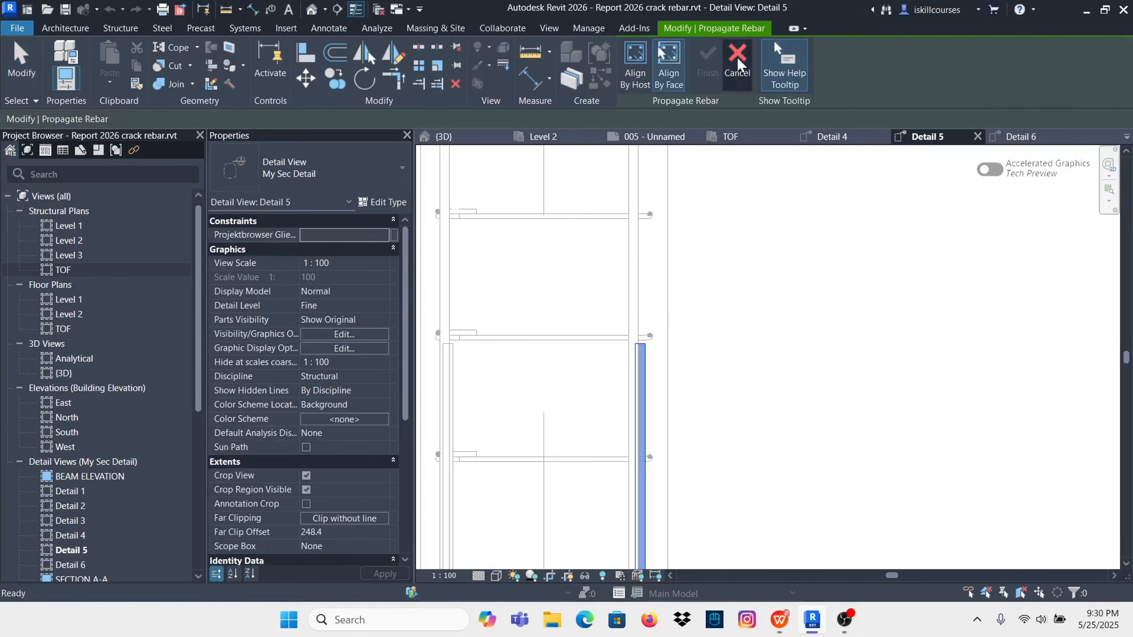
{"action": "key", "text": "Escape"}
Step: Edit the constraints of the right-side L-shaped Y16 starter bars and try a Start of Bar offset of 960 mm
{"action": "left_click", "coordinate": [640, 376]}
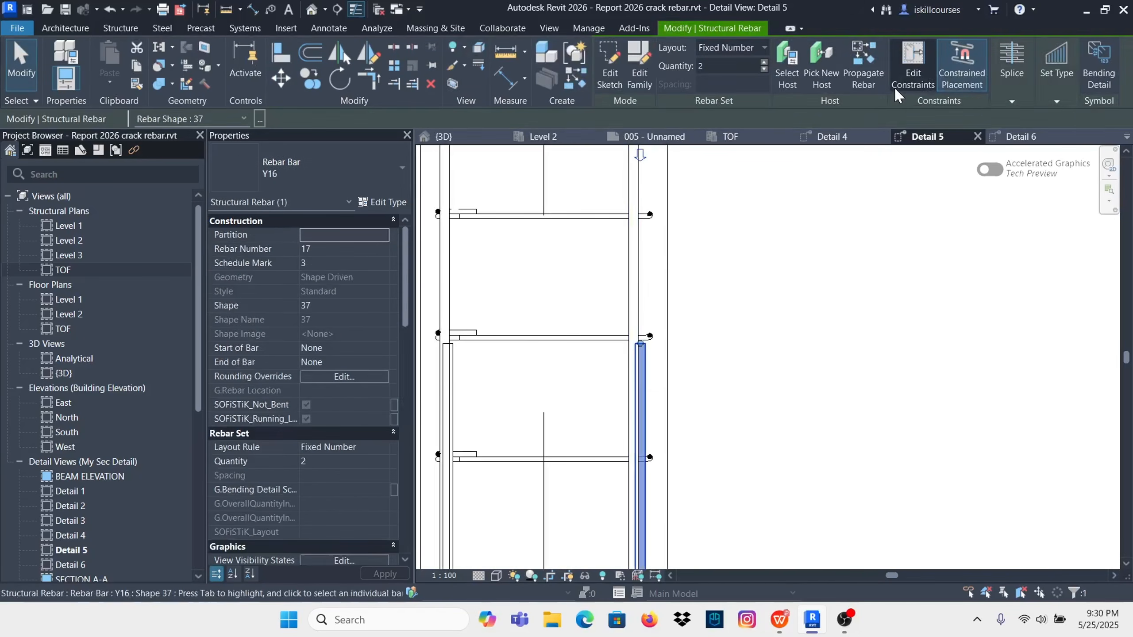
{"action": "left_click", "coordinate": [910, 74]}
{"action": "scroll", "coordinate": [645, 348], "scroll_direction": "up", "scroll_amount": 4}
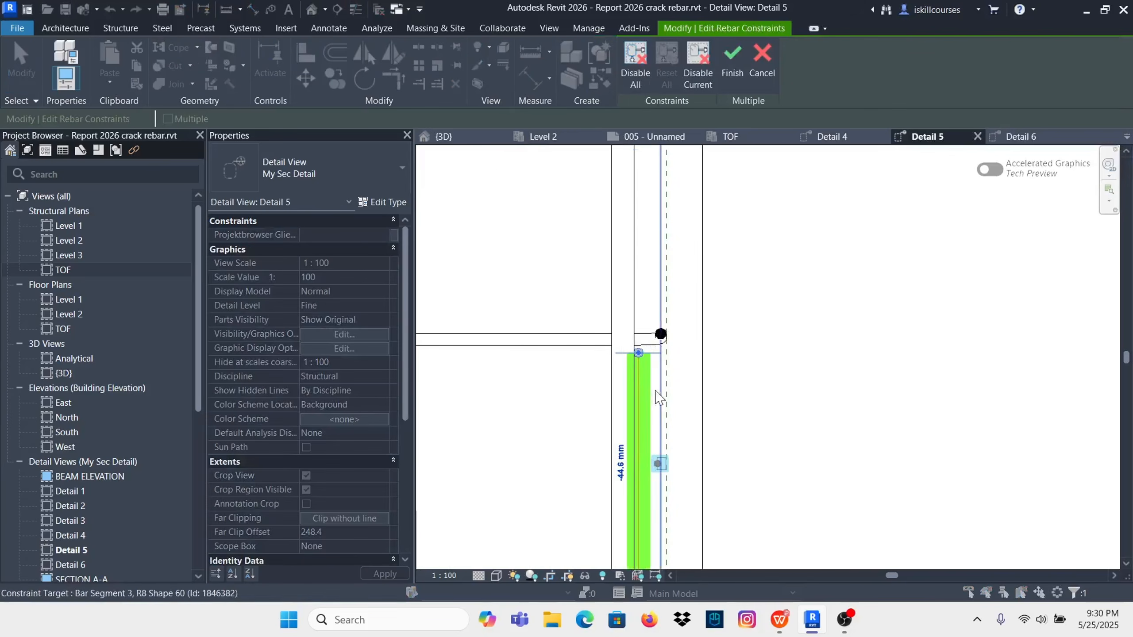
{"action": "scroll", "coordinate": [653, 357], "scroll_direction": "down", "scroll_amount": 5}
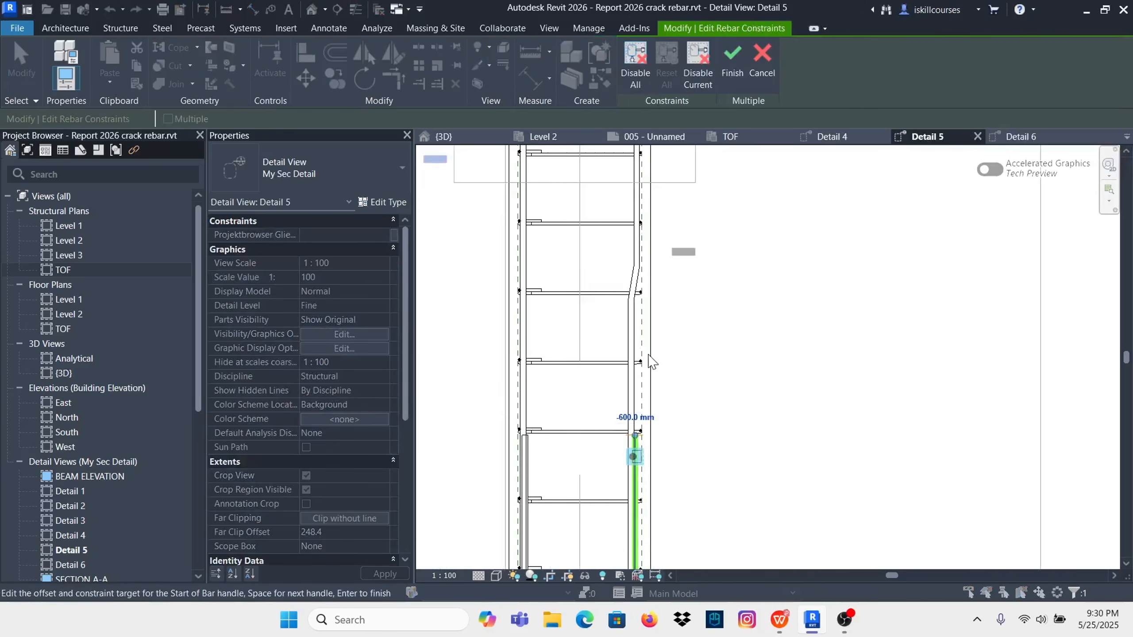
{"action": "scroll", "coordinate": [636, 462], "scroll_direction": "up", "scroll_amount": 2}
{"action": "left_click", "coordinate": [630, 409]}
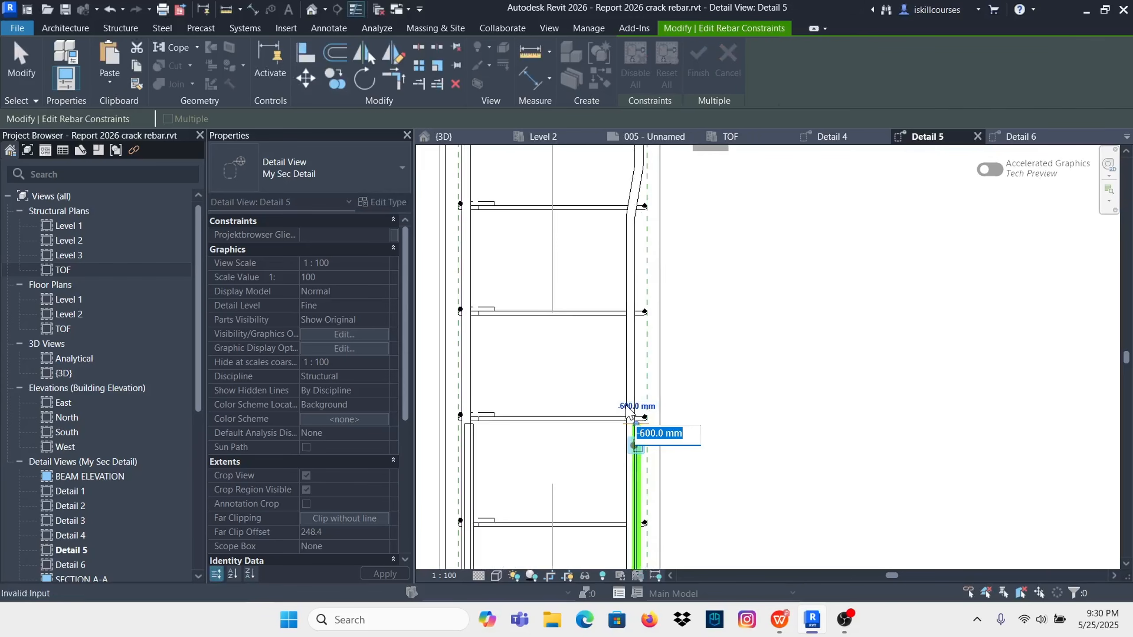
{"action": "key", "text": "Return"}
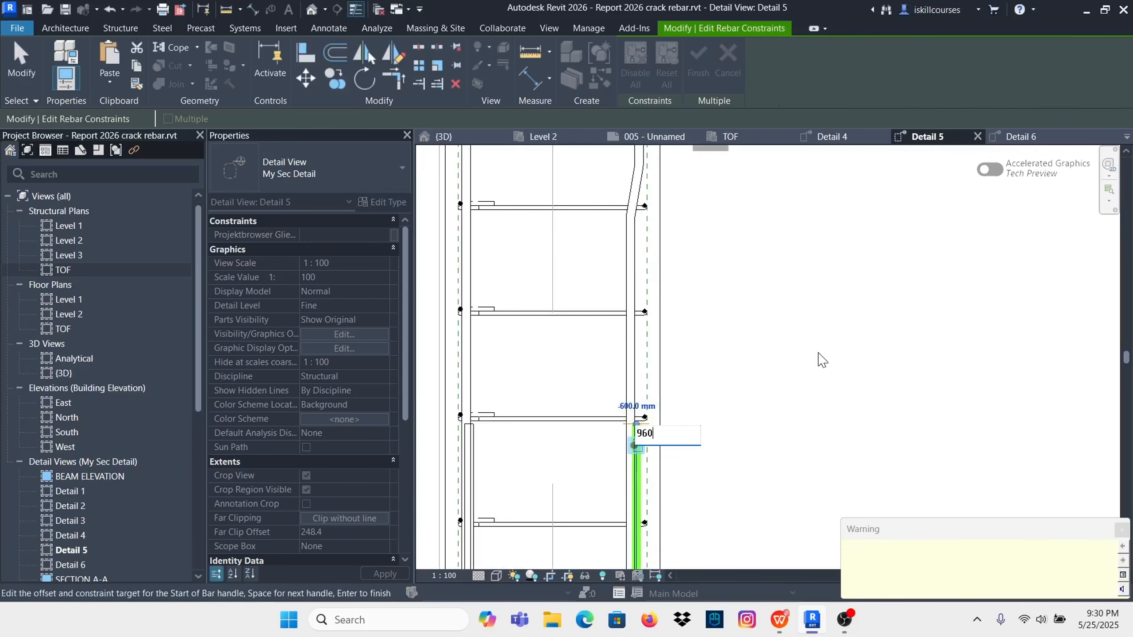
{"action": "left_click", "coordinate": [1121, 530]}
Step: Set the starter bars' Start of Bar offset to -960 mm and finish editing their constraints
{"action": "scroll", "coordinate": [622, 347], "scroll_direction": "down", "scroll_amount": 5}
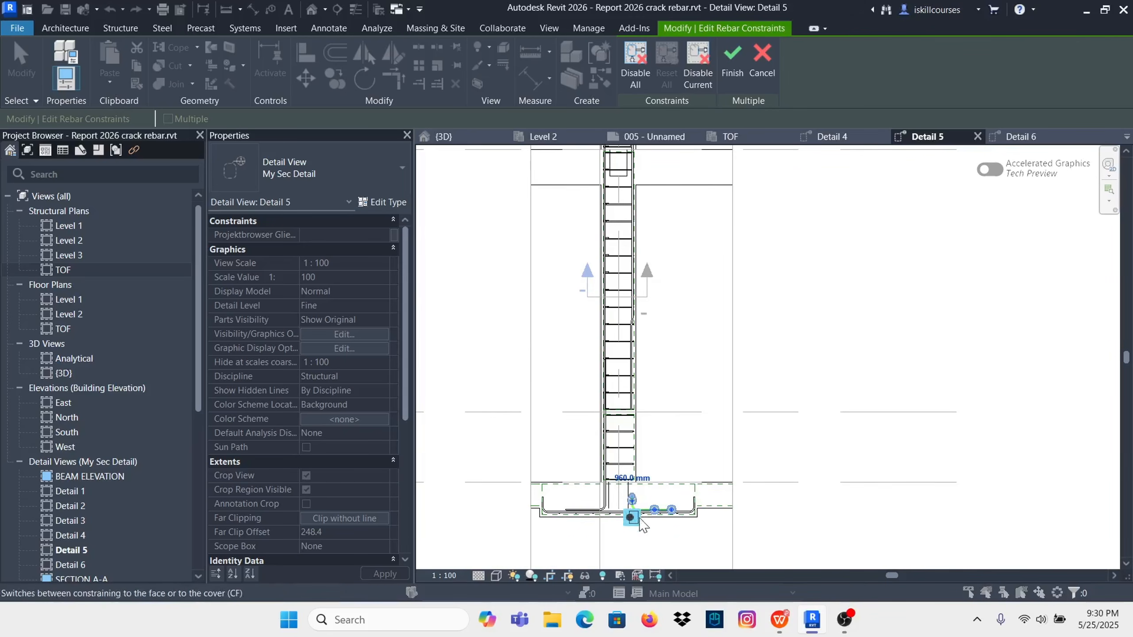
{"action": "scroll", "coordinate": [641, 524], "scroll_direction": "up", "scroll_amount": 5}
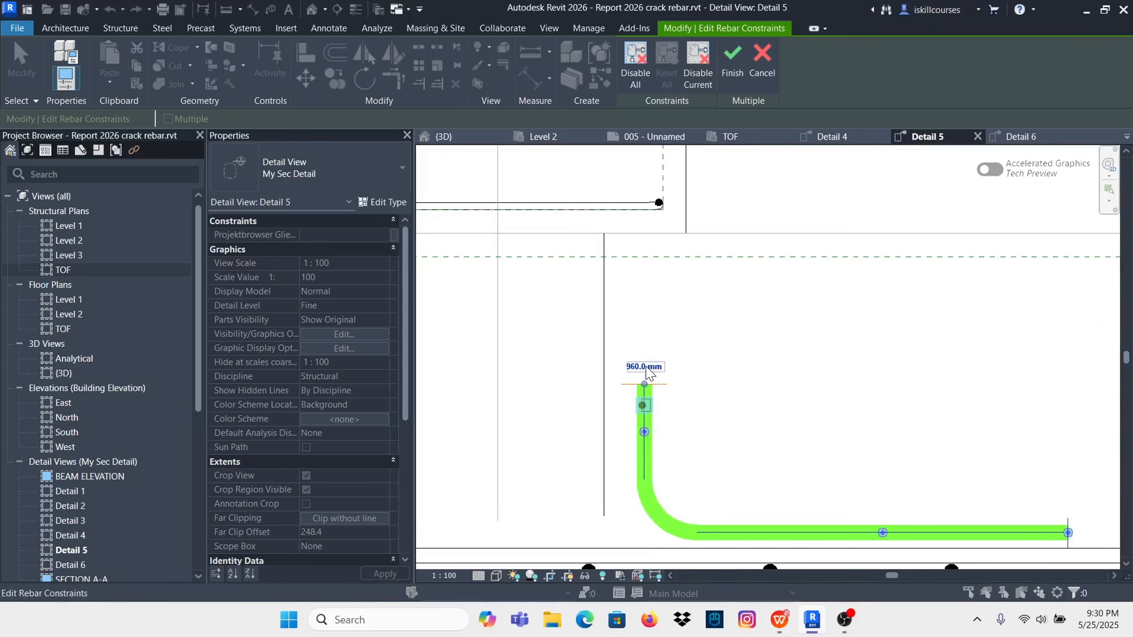
{"action": "left_click", "coordinate": [647, 368]}
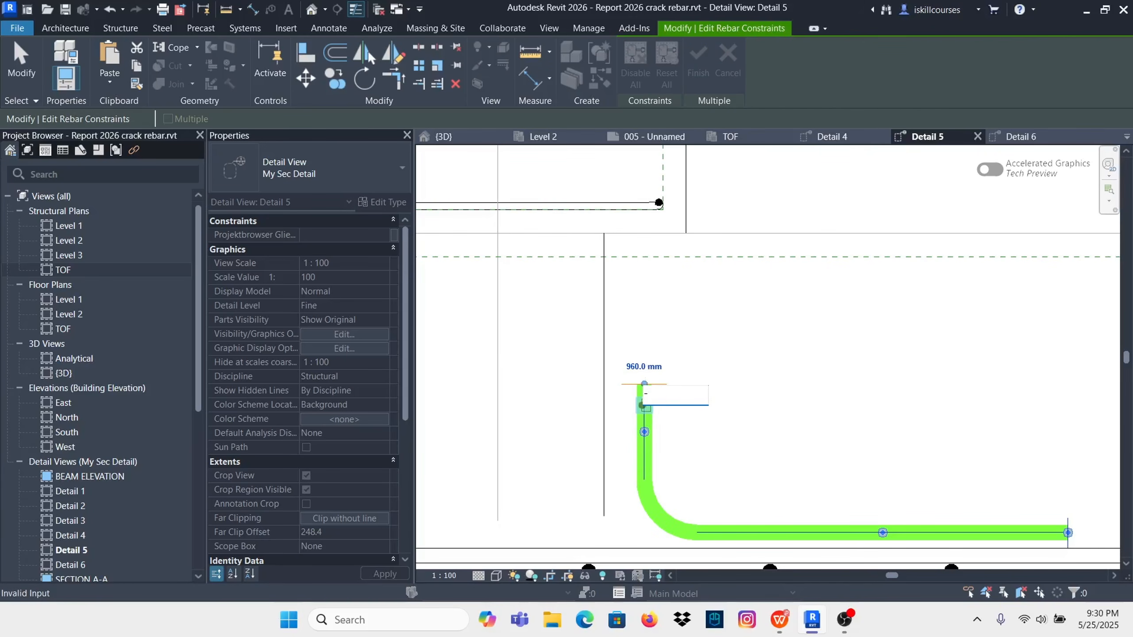
{"action": "type", "text": "-960"}
{"action": "key", "text": "Return"}
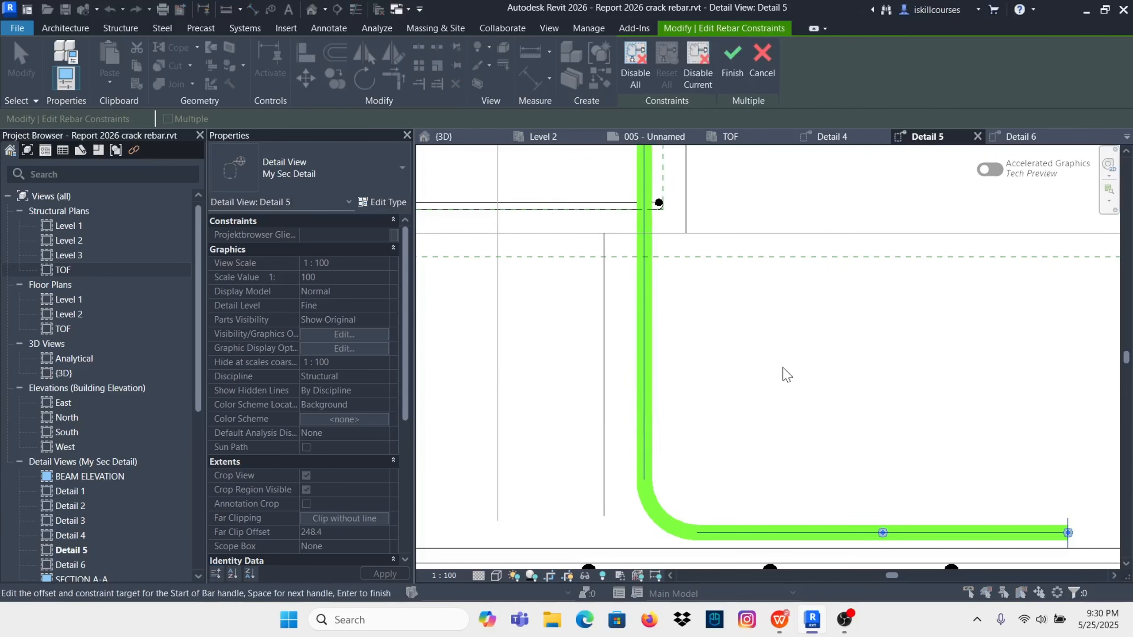
{"action": "scroll", "coordinate": [673, 383], "scroll_direction": "down", "scroll_amount": 5}
{"action": "scroll", "coordinate": [668, 221], "scroll_direction": "up", "scroll_amount": 2}
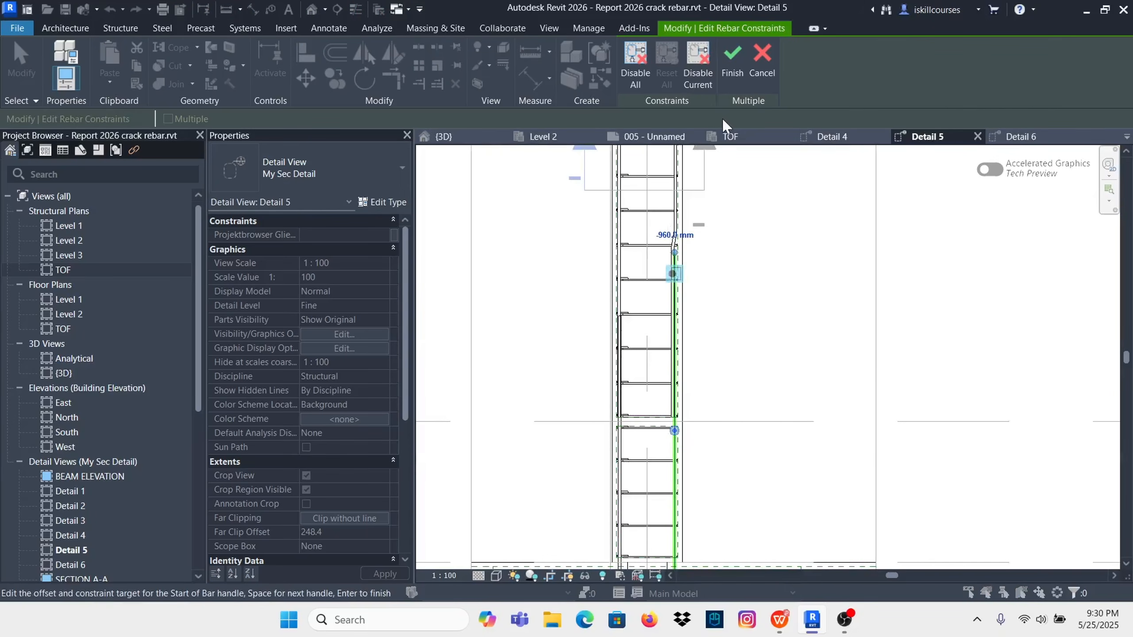
{"action": "left_click", "coordinate": [731, 56]}
{"action": "scroll", "coordinate": [671, 259], "scroll_direction": "up", "scroll_amount": 4}
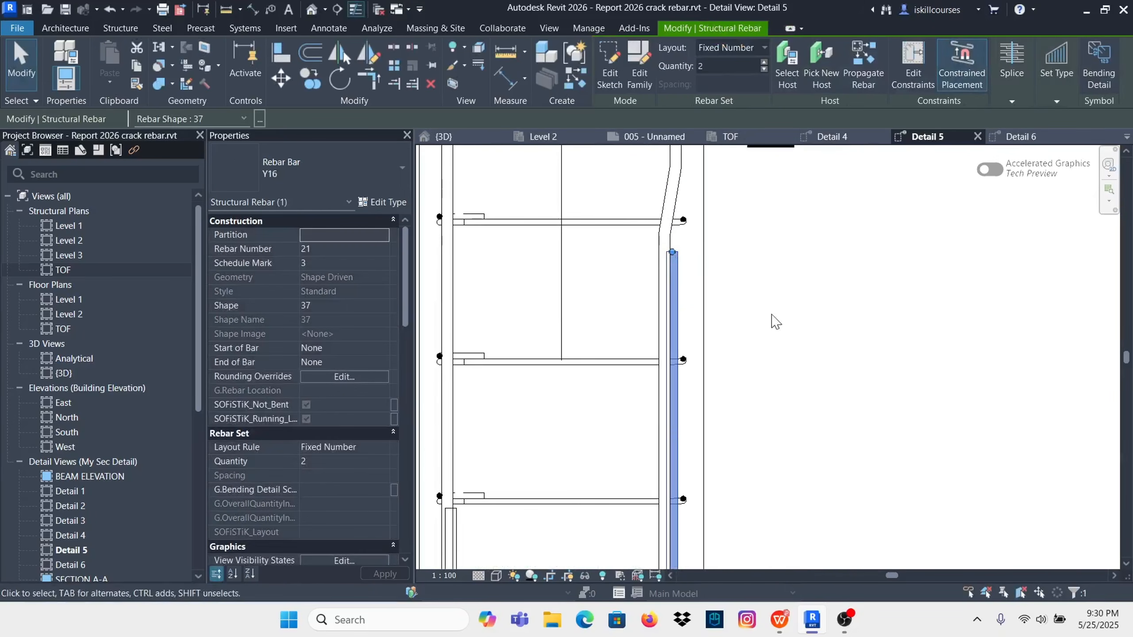
{"action": "left_click", "coordinate": [693, 285]}
Step: Edit the constraints of the right-side cranked Y16 bar pair in the column below FFL 3.000 and try an End of Bar offset of -960 mm
{"action": "scroll", "coordinate": [645, 453], "scroll_direction": "down", "scroll_amount": 8}
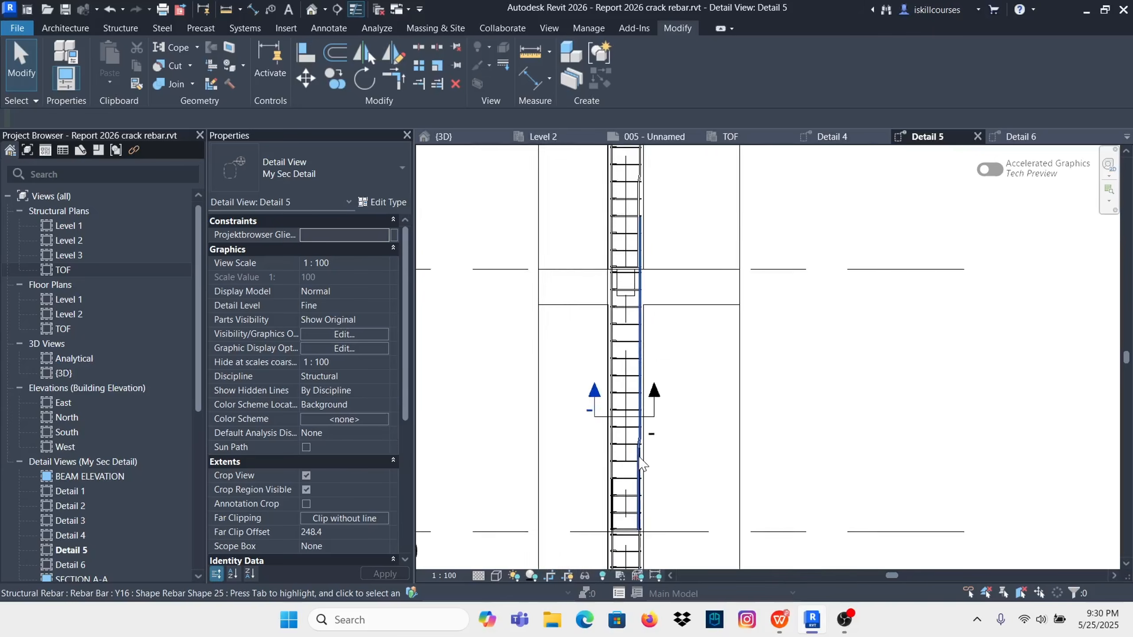
{"action": "scroll", "coordinate": [647, 285], "scroll_direction": "up", "scroll_amount": 8}
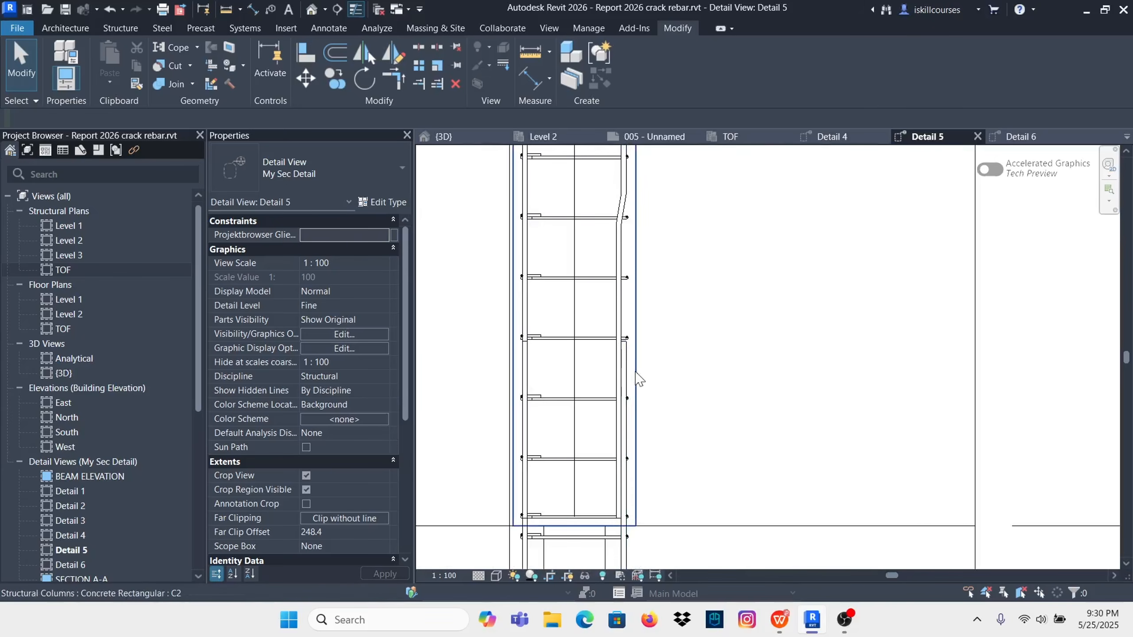
{"action": "left_click", "coordinate": [634, 369]}
{"action": "scroll", "coordinate": [633, 285], "scroll_direction": "down", "scroll_amount": 5}
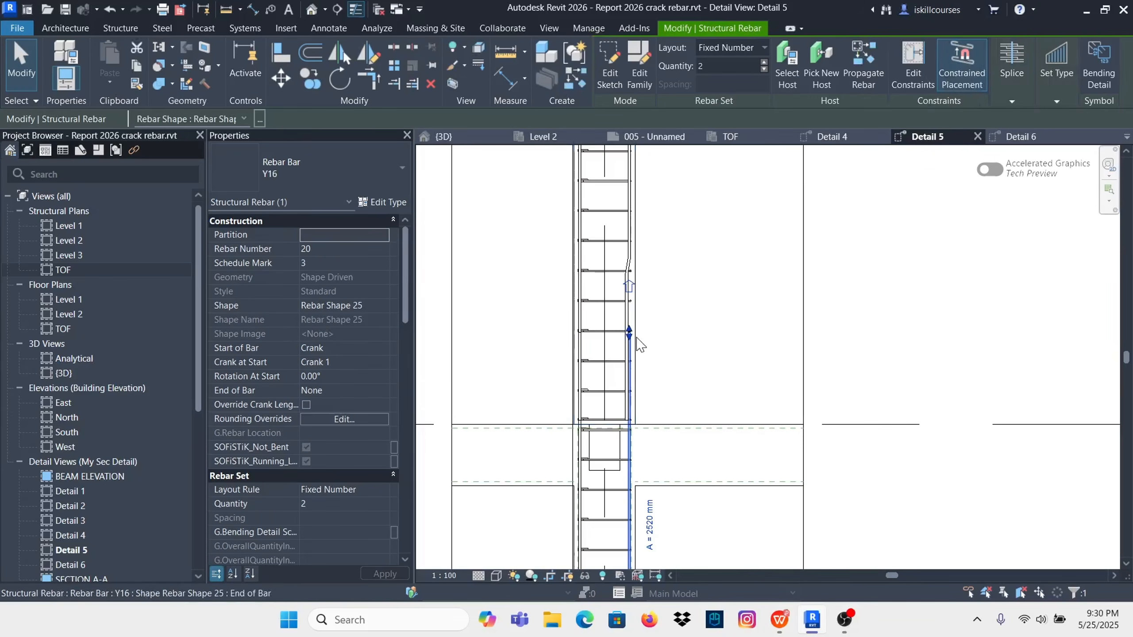
{"action": "scroll", "coordinate": [629, 276], "scroll_direction": "up", "scroll_amount": 3}
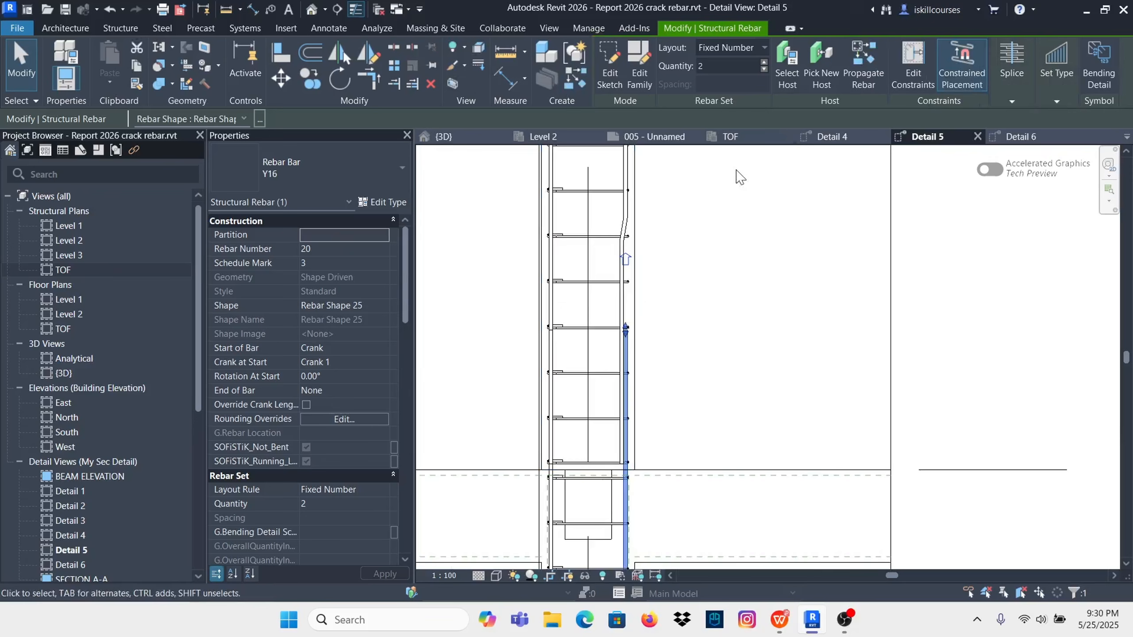
{"action": "left_click", "coordinate": [911, 64]}
{"action": "scroll", "coordinate": [624, 351], "scroll_direction": "up", "scroll_amount": 5}
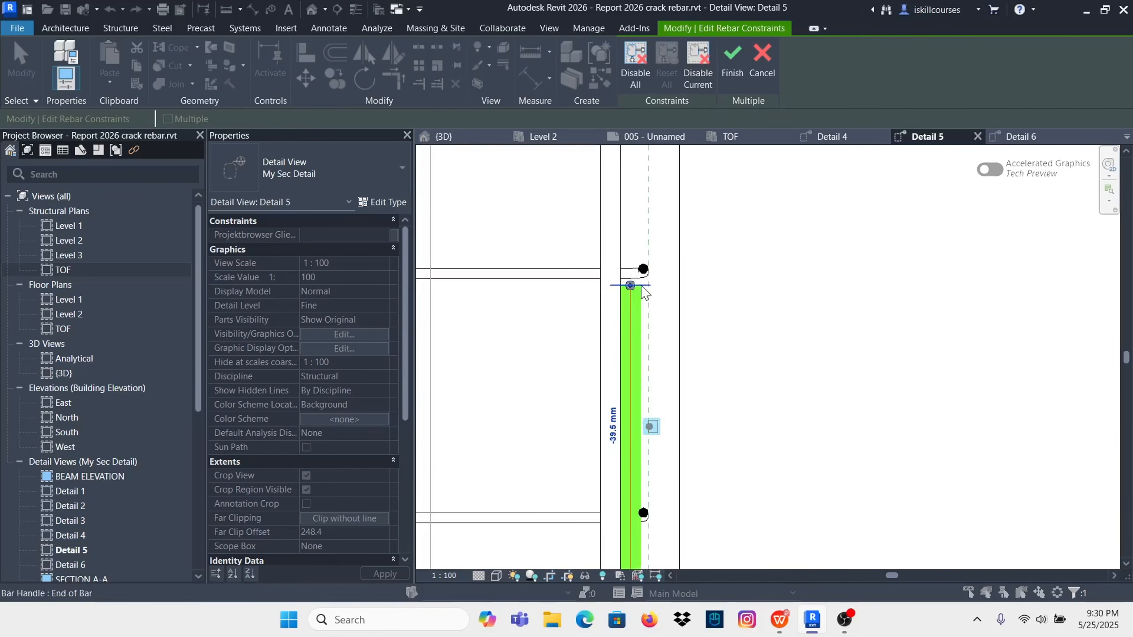
{"action": "left_click", "coordinate": [627, 269]}
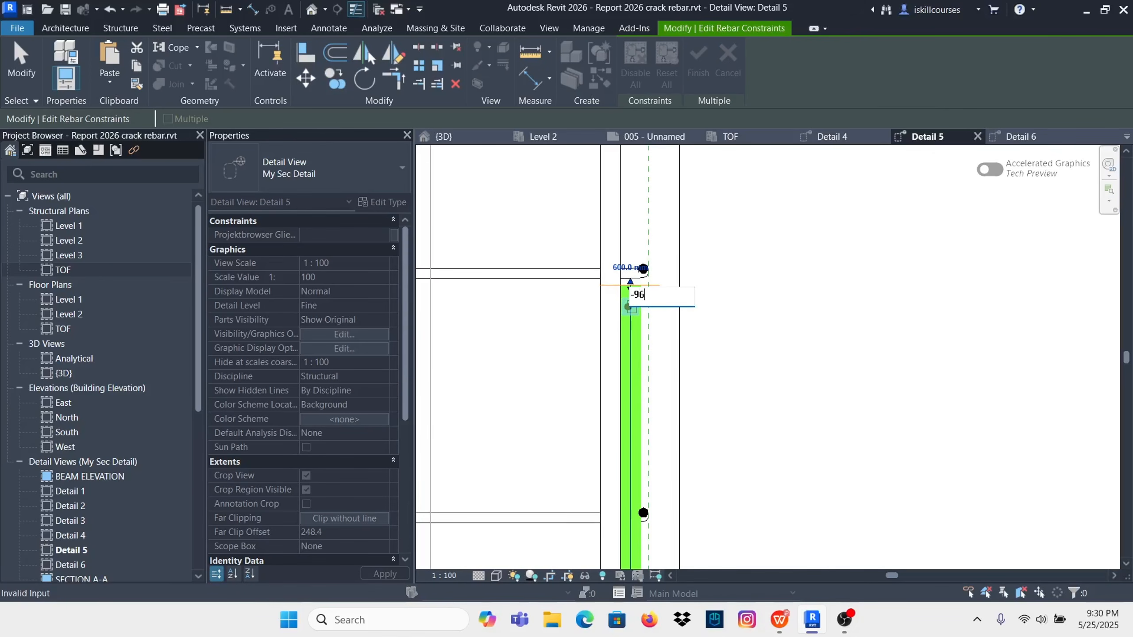
{"action": "key", "text": "Return"}
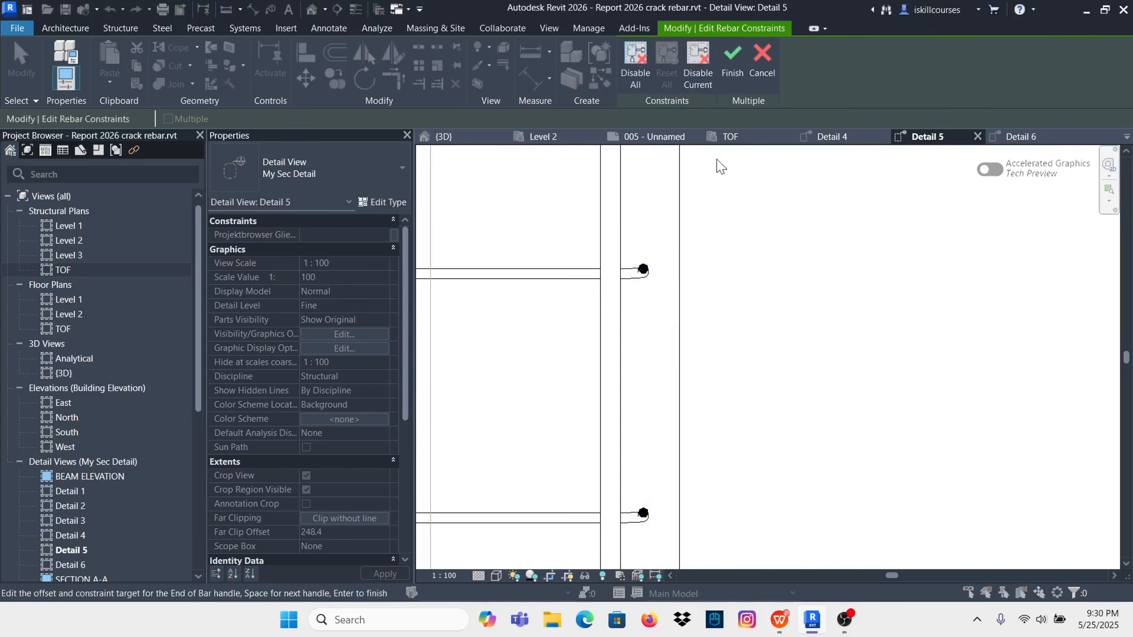
{"action": "scroll", "coordinate": [660, 277], "scroll_direction": "down", "scroll_amount": 5}
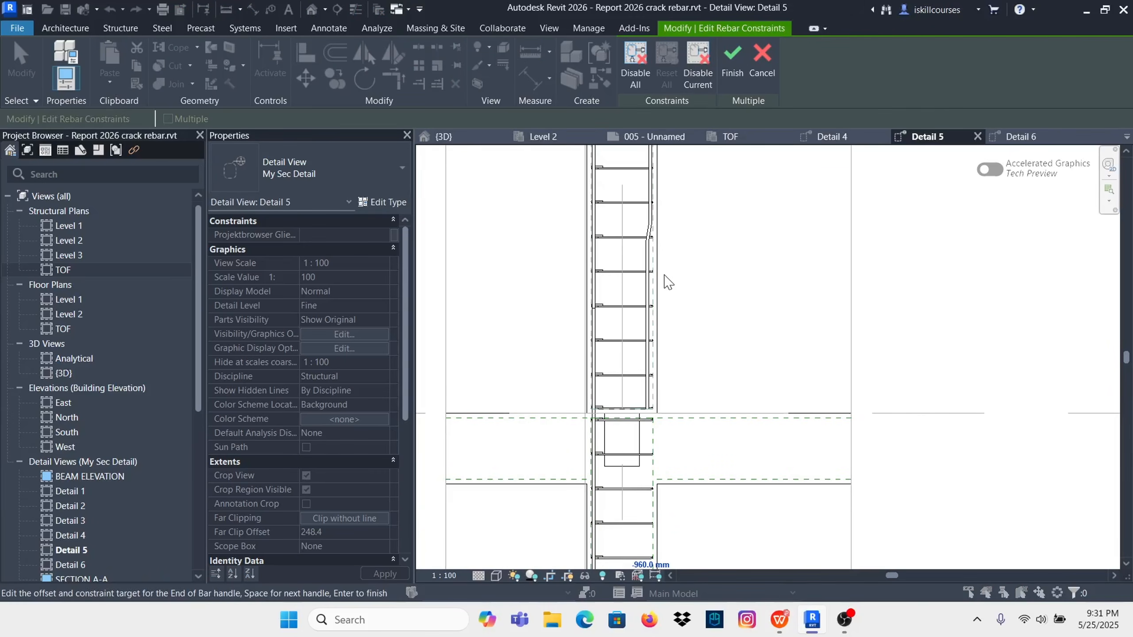
Step: Set that cranked pair's End of Bar offset to 960 mm and finish editing its constraints
{"action": "scroll", "coordinate": [635, 423], "scroll_direction": "up", "scroll_amount": 6}
{"action": "scroll", "coordinate": [664, 348], "scroll_direction": "down", "scroll_amount": 5}
{"action": "scroll", "coordinate": [669, 508], "scroll_direction": "up", "scroll_amount": 3}
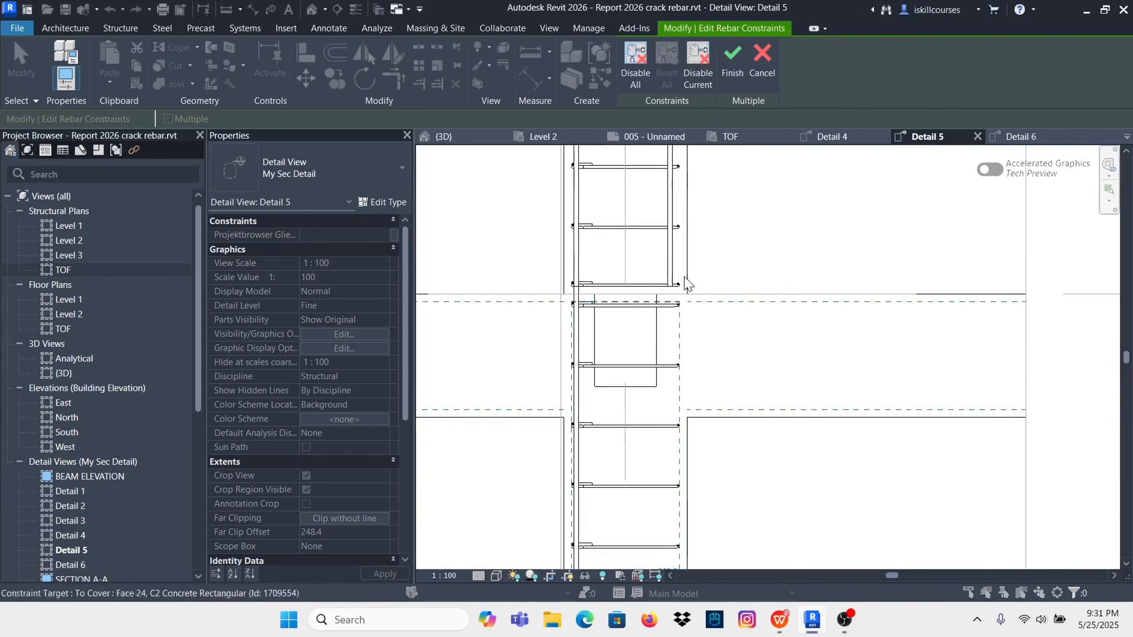
{"action": "scroll", "coordinate": [685, 284], "scroll_direction": "down", "scroll_amount": 2}
{"action": "scroll", "coordinate": [684, 486], "scroll_direction": "up", "scroll_amount": 5}
{"action": "left_click", "coordinate": [647, 384]}
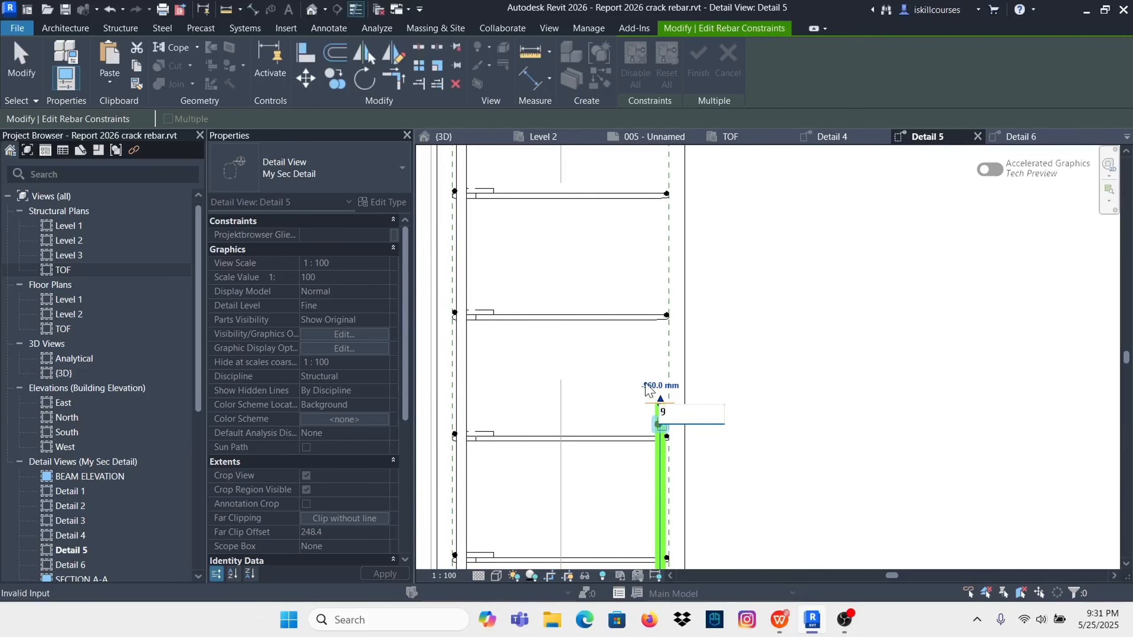
{"action": "key", "text": "Return"}
{"action": "scroll", "coordinate": [645, 494], "scroll_direction": "down", "scroll_amount": 7}
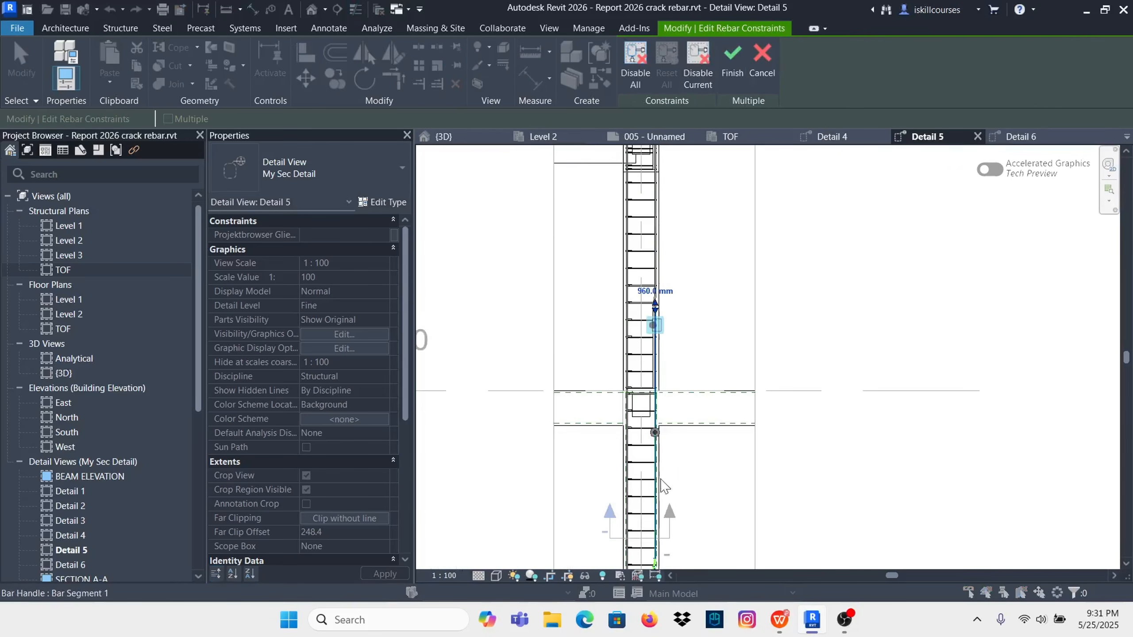
{"action": "scroll", "coordinate": [652, 315], "scroll_direction": "up", "scroll_amount": 3}
{"action": "left_click", "coordinate": [735, 55]}
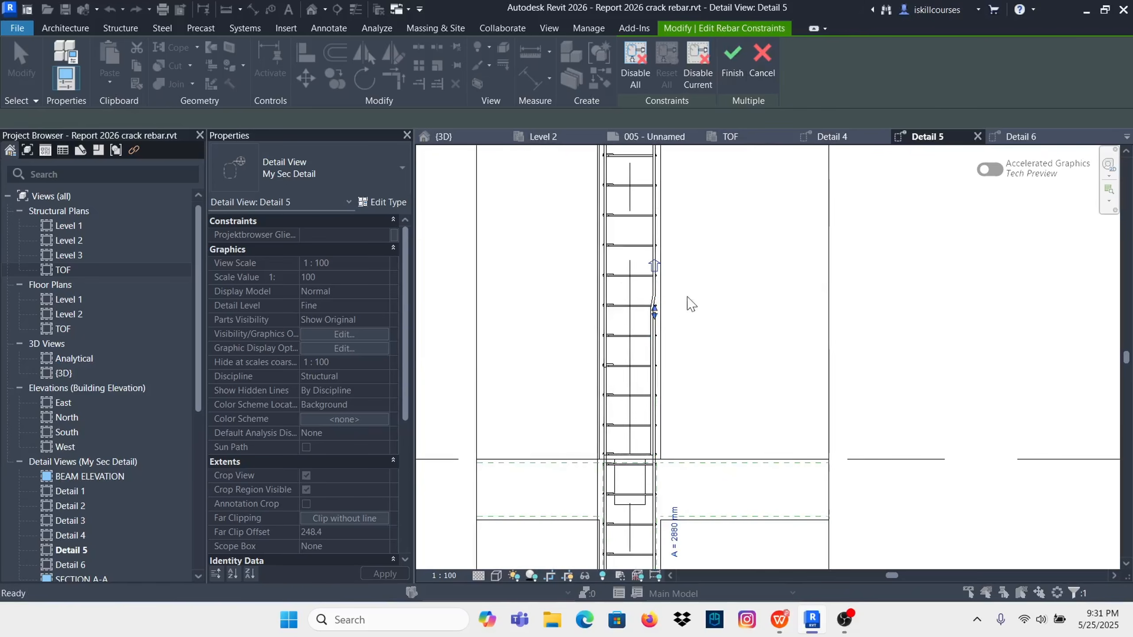
{"action": "scroll", "coordinate": [687, 301], "scroll_direction": "up", "scroll_amount": 5}
{"action": "key", "text": "Escape"}
{"action": "scroll", "coordinate": [646, 486], "scroll_direction": "down", "scroll_amount": 6}
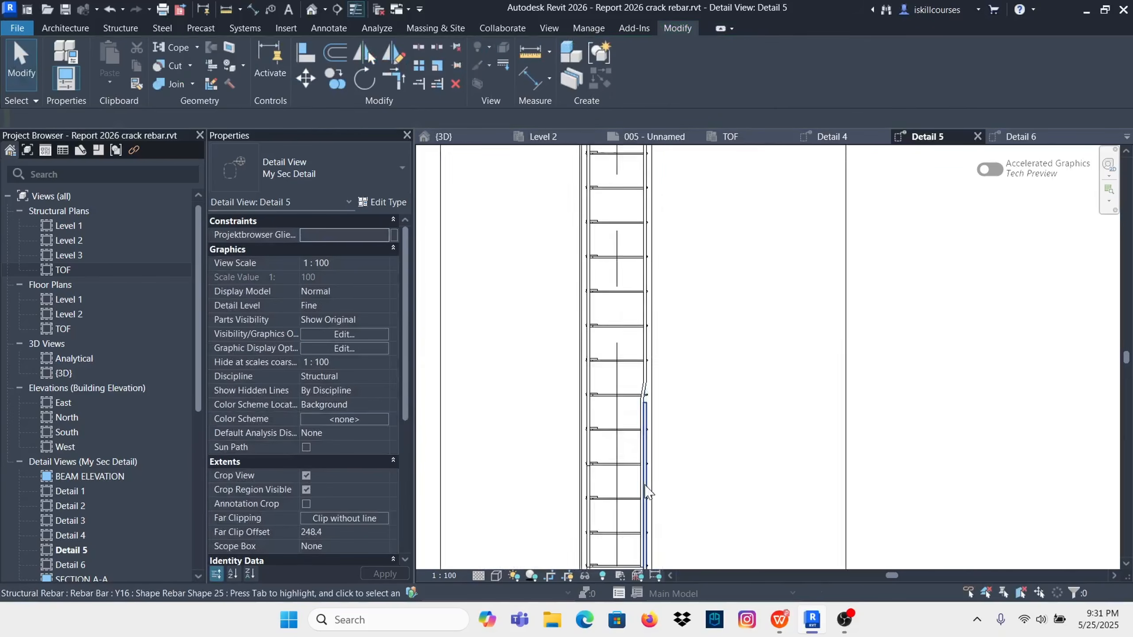
{"action": "scroll", "coordinate": [652, 477], "scroll_direction": "up", "scroll_amount": 6}
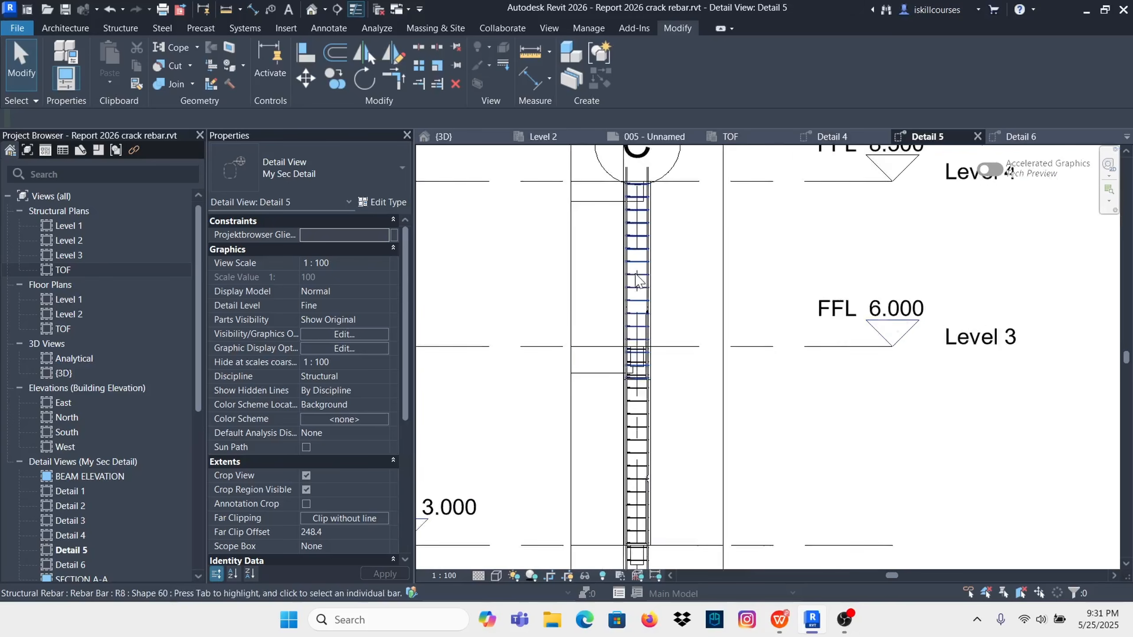
{"action": "scroll", "coordinate": [699, 351], "scroll_direction": "down", "scroll_amount": 2}
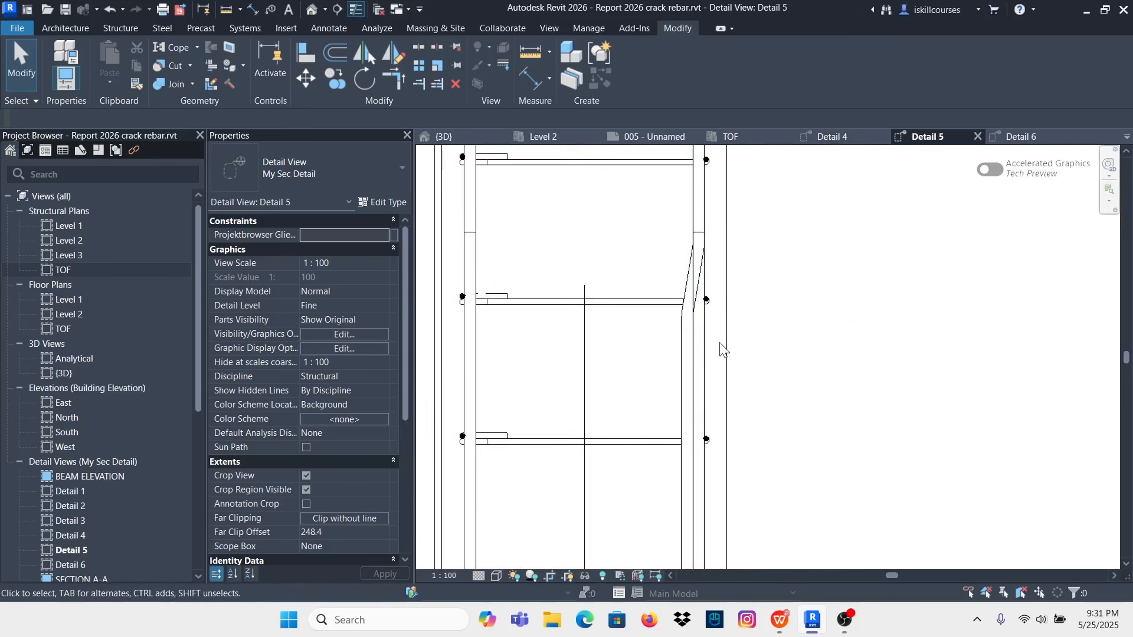
{"action": "scroll", "coordinate": [703, 359], "scroll_direction": "down", "scroll_amount": 4}
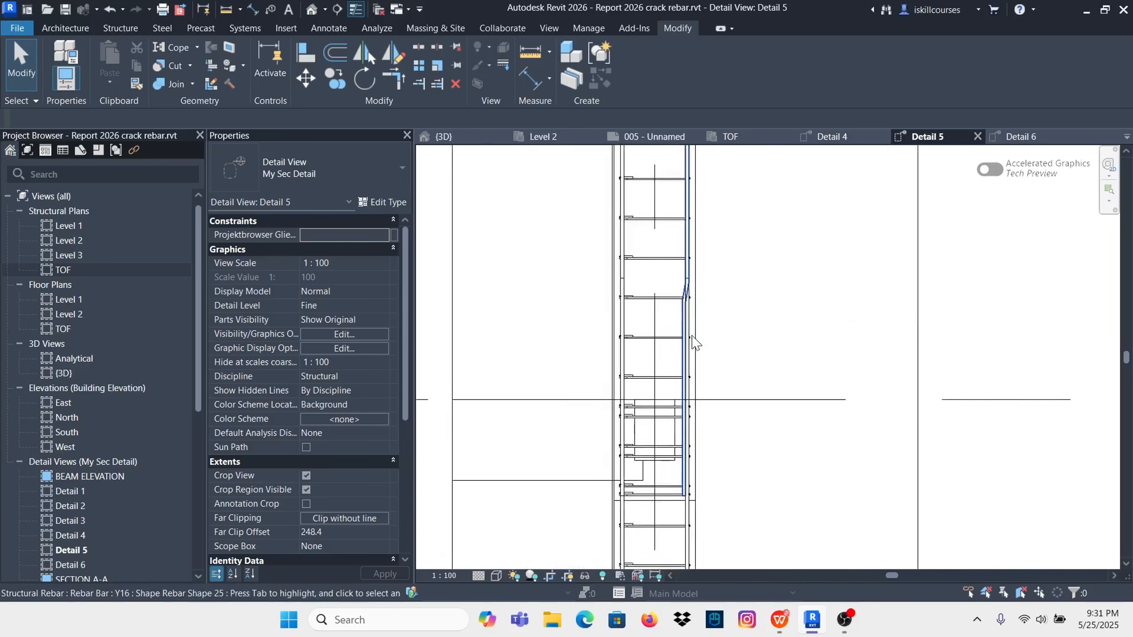
{"action": "scroll", "coordinate": [695, 312], "scroll_direction": "up", "scroll_amount": 5}
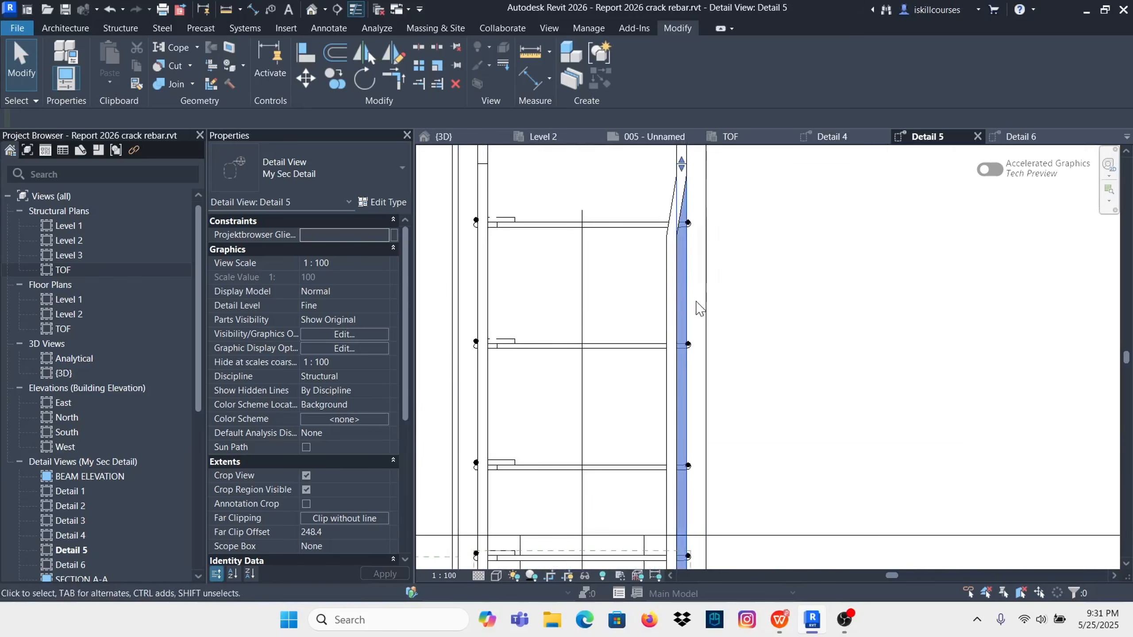
{"action": "left_click", "coordinate": [683, 297]}
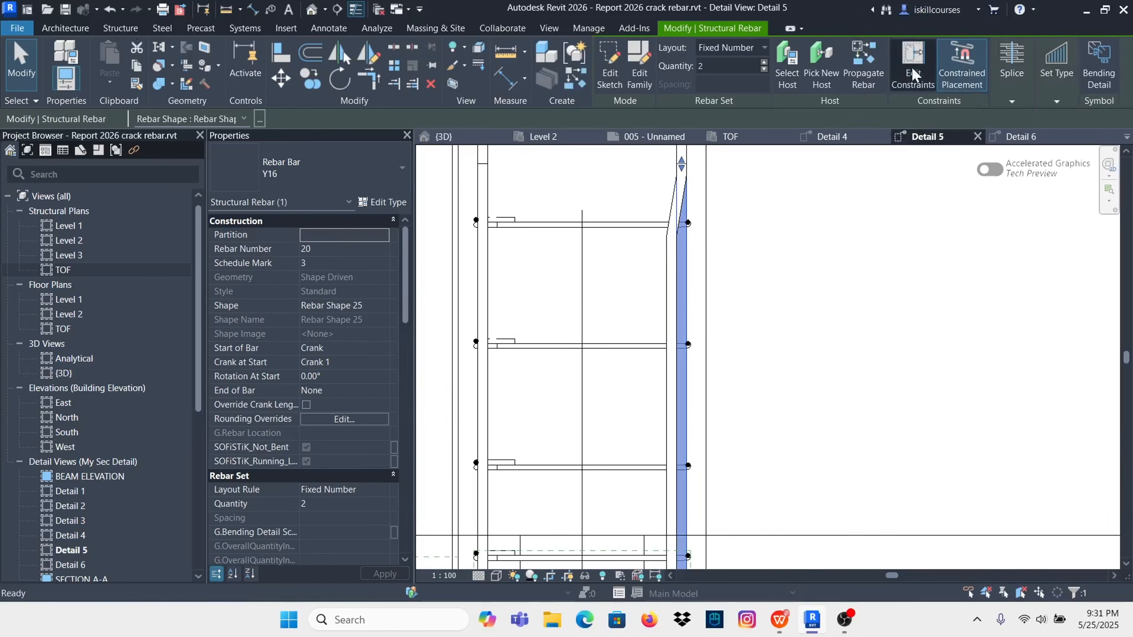
{"action": "left_click", "coordinate": [912, 67]}
{"action": "scroll", "coordinate": [696, 253], "scroll_direction": "up", "scroll_amount": 3}
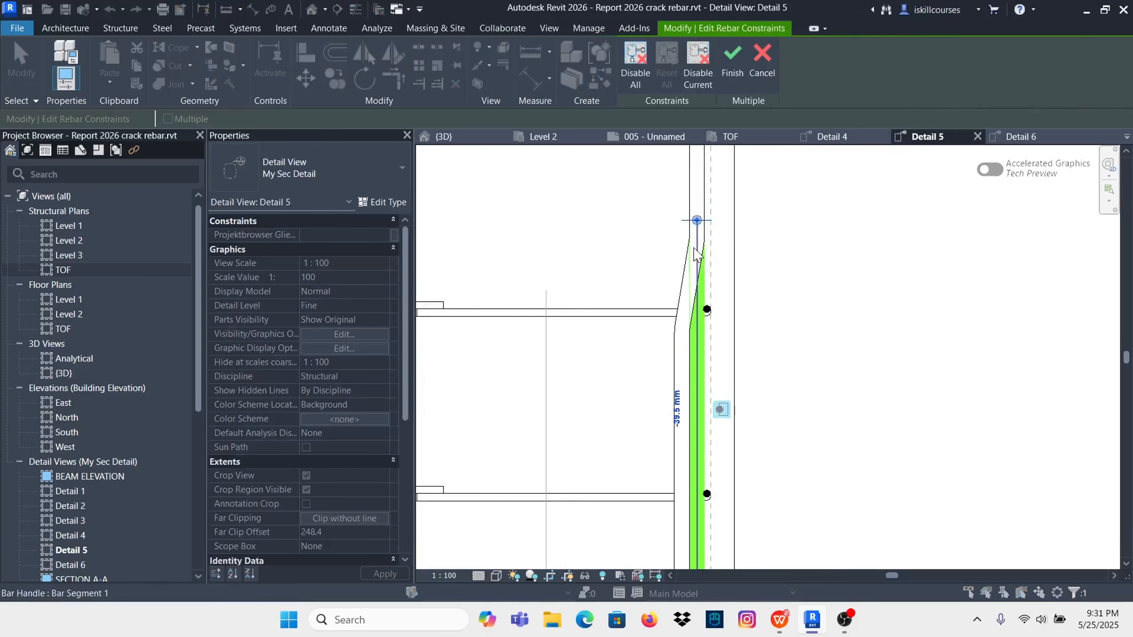
{"action": "left_click", "coordinate": [695, 228]}
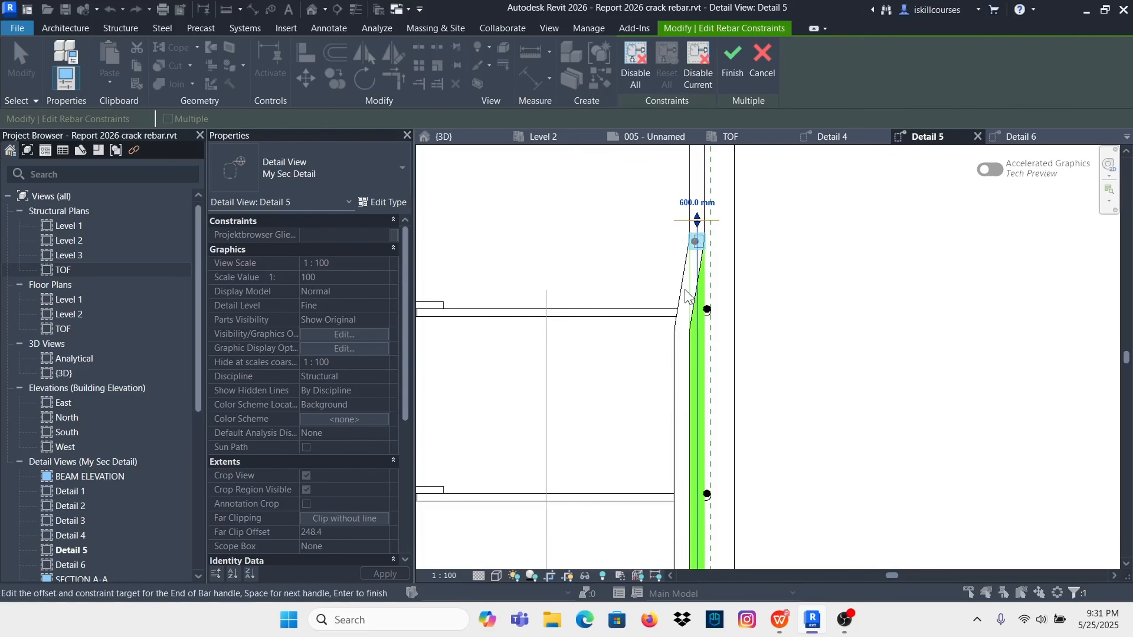
{"action": "scroll", "coordinate": [685, 296], "scroll_direction": "down", "scroll_amount": 5}
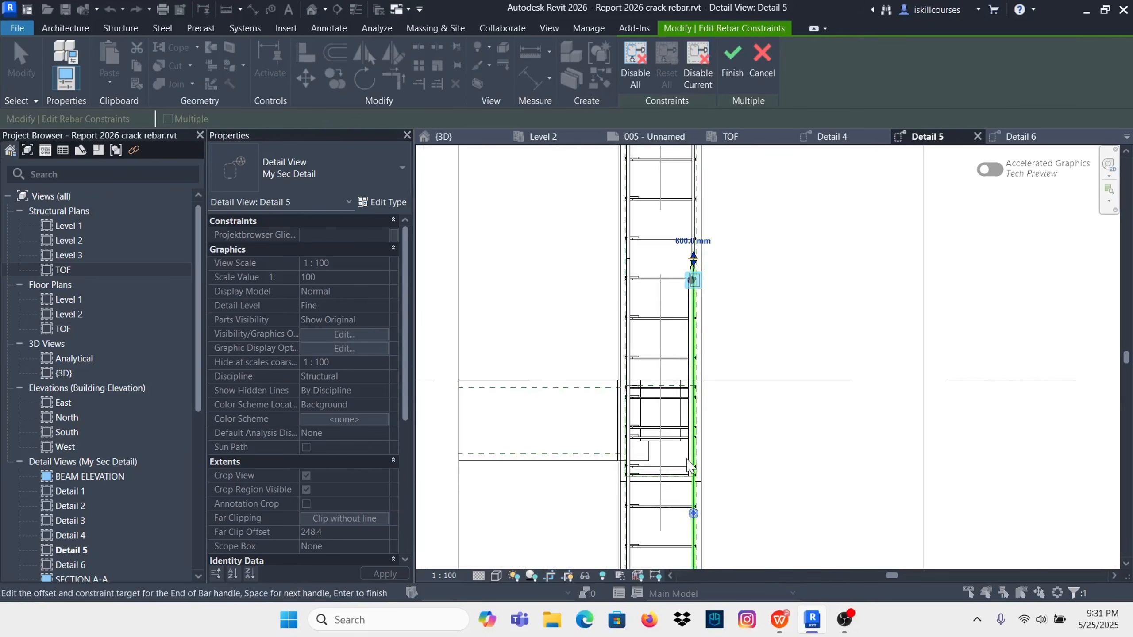
{"action": "scroll", "coordinate": [664, 502], "scroll_direction": "down", "scroll_amount": 3}
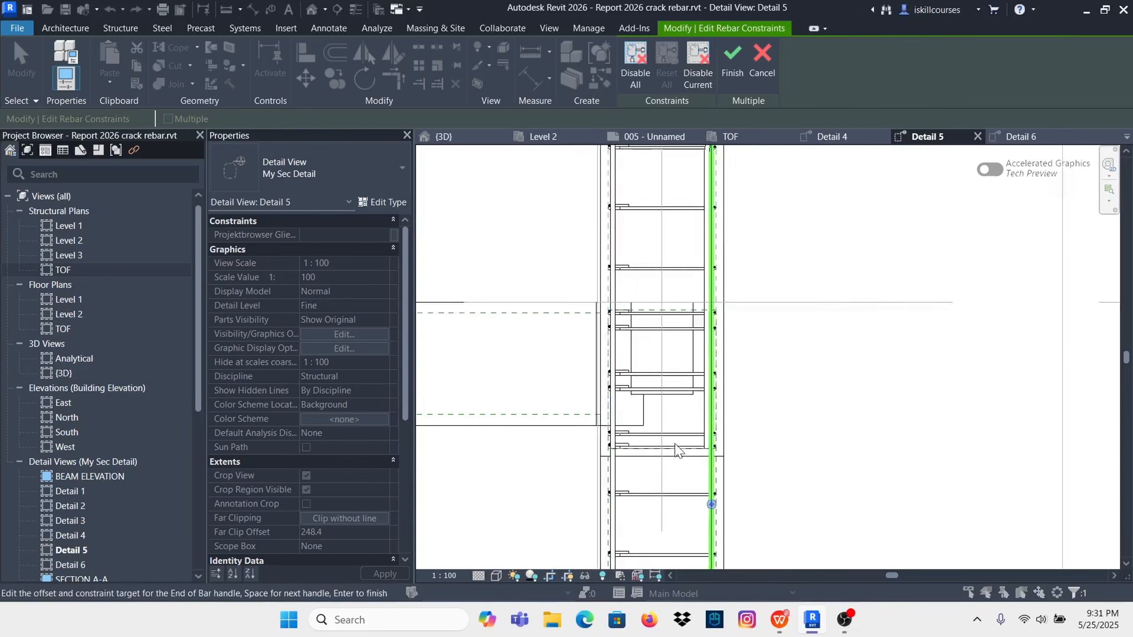
{"action": "scroll", "coordinate": [678, 443], "scroll_direction": "down", "scroll_amount": 1}
{"action": "scroll", "coordinate": [687, 455], "scroll_direction": "up", "scroll_amount": 8}
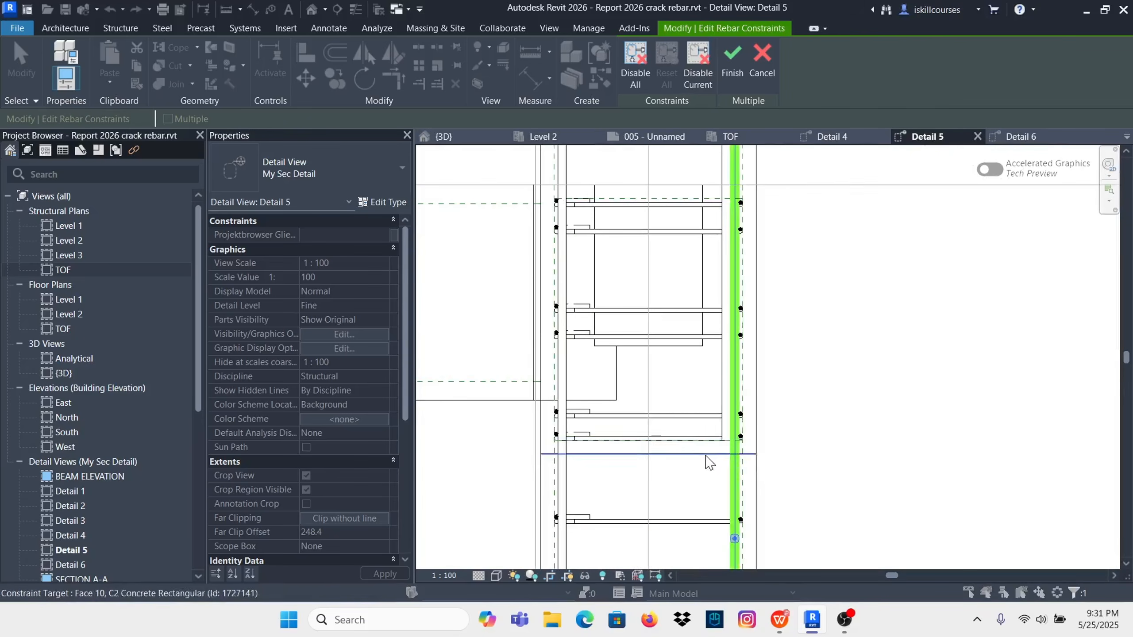
{"action": "scroll", "coordinate": [704, 470], "scroll_direction": "down", "scroll_amount": 6}
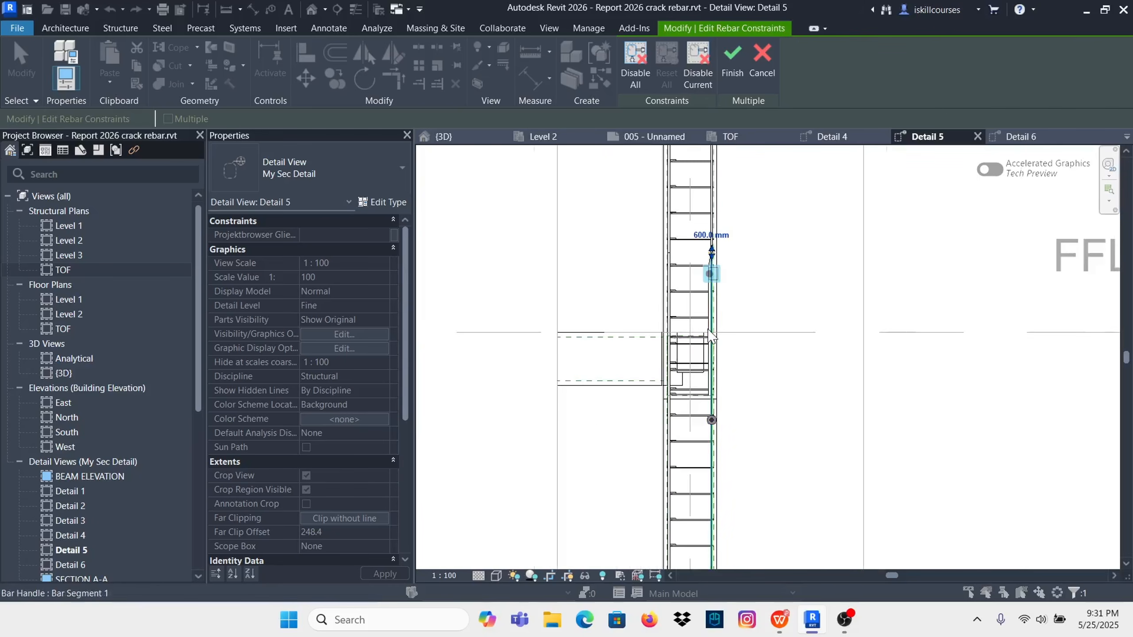
{"action": "scroll", "coordinate": [722, 317], "scroll_direction": "up", "scroll_amount": 3}
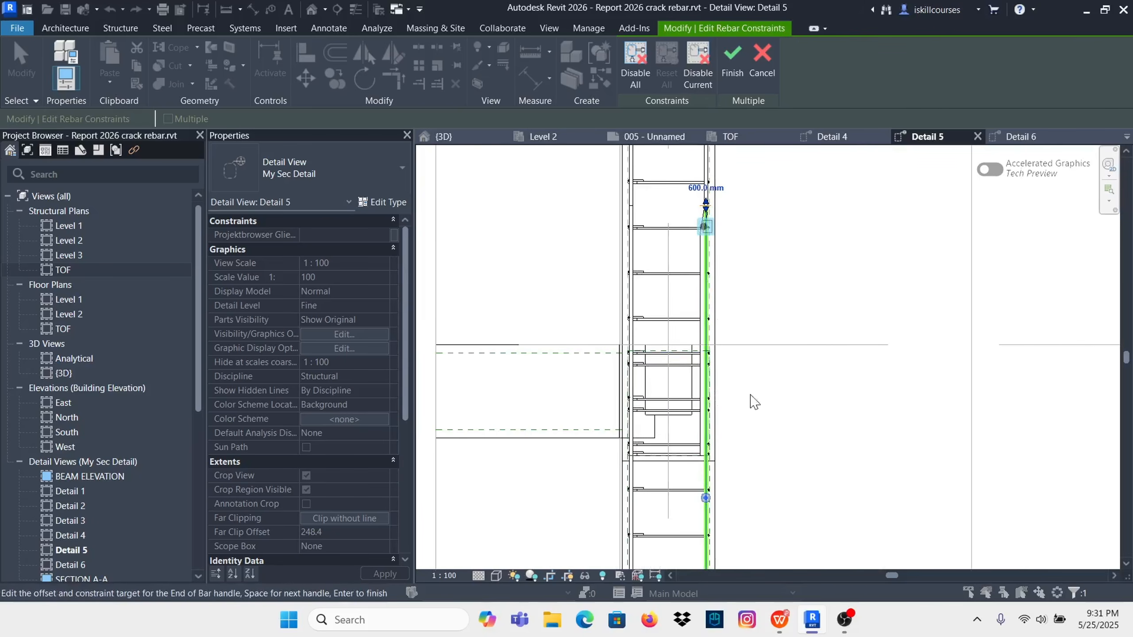
{"action": "scroll", "coordinate": [723, 411], "scroll_direction": "down", "scroll_amount": 3}
{"action": "scroll", "coordinate": [697, 253], "scroll_direction": "up", "scroll_amount": 5}
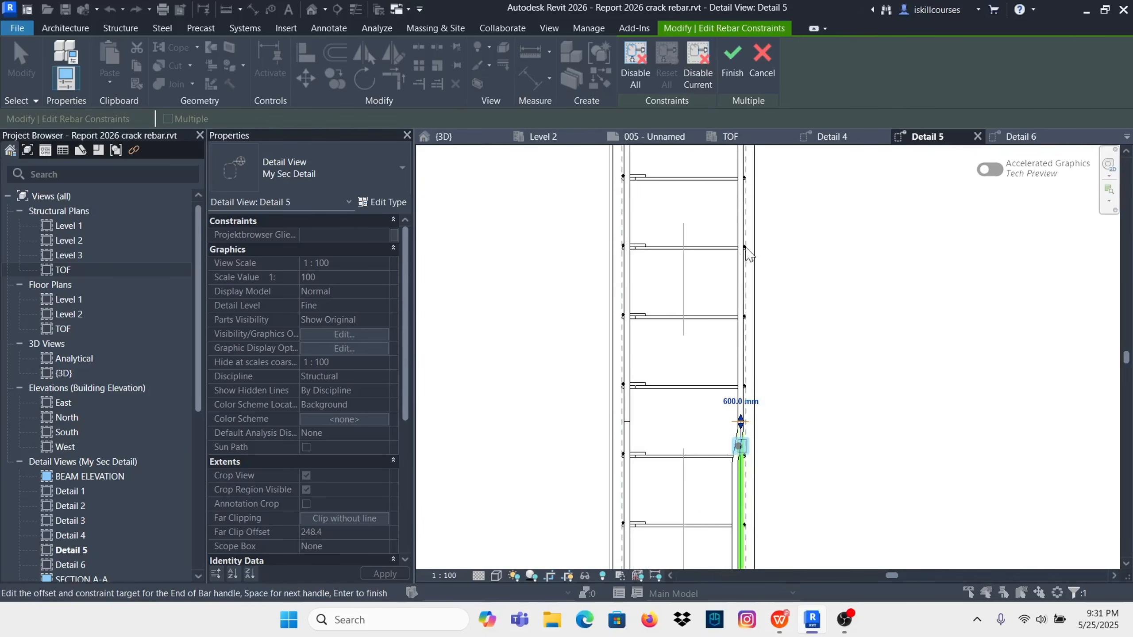
{"action": "left_click", "coordinate": [764, 83]}
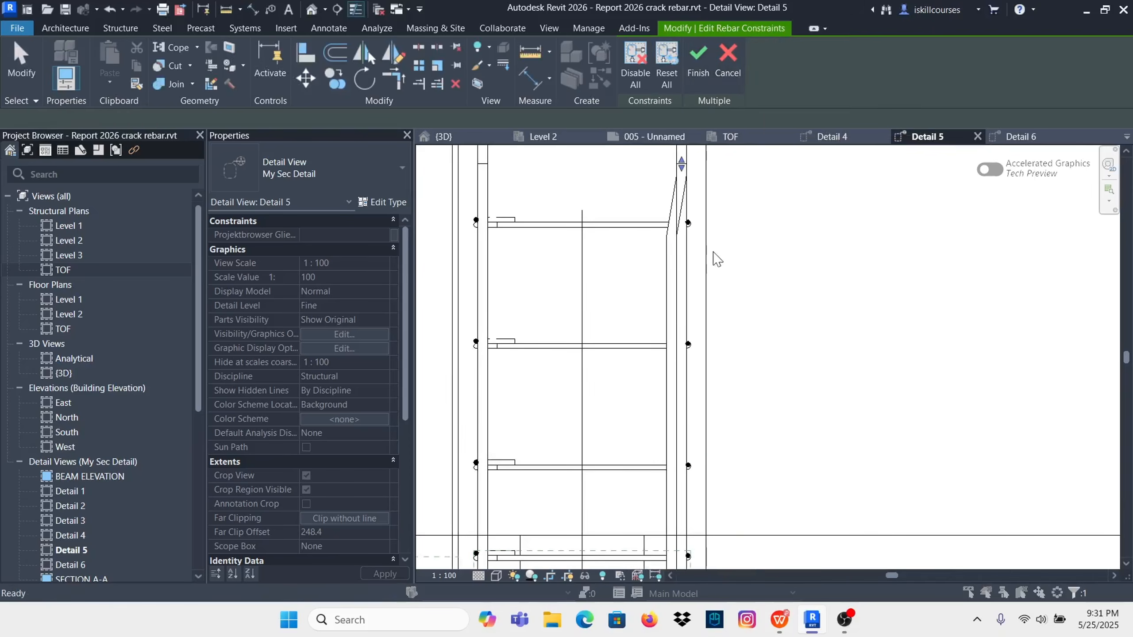
Step: Delete the right-side cranked Y16 bar pair in the top-storey column between FFL 6.000 and Level 4
{"action": "scroll", "coordinate": [667, 381], "scroll_direction": "down", "scroll_amount": 3}
{"action": "scroll", "coordinate": [718, 300], "scroll_direction": "down", "scroll_amount": 3}
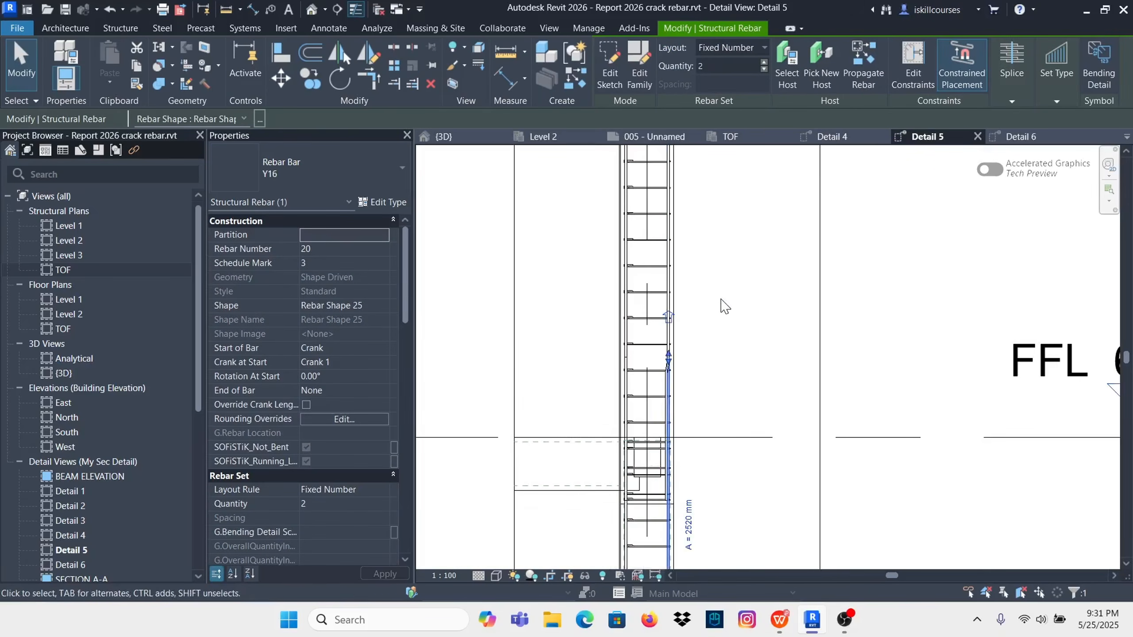
{"action": "key", "text": "Escape"}
{"action": "scroll", "coordinate": [687, 294], "scroll_direction": "up", "scroll_amount": 5}
{"action": "scroll", "coordinate": [657, 328], "scroll_direction": "up", "scroll_amount": 3}
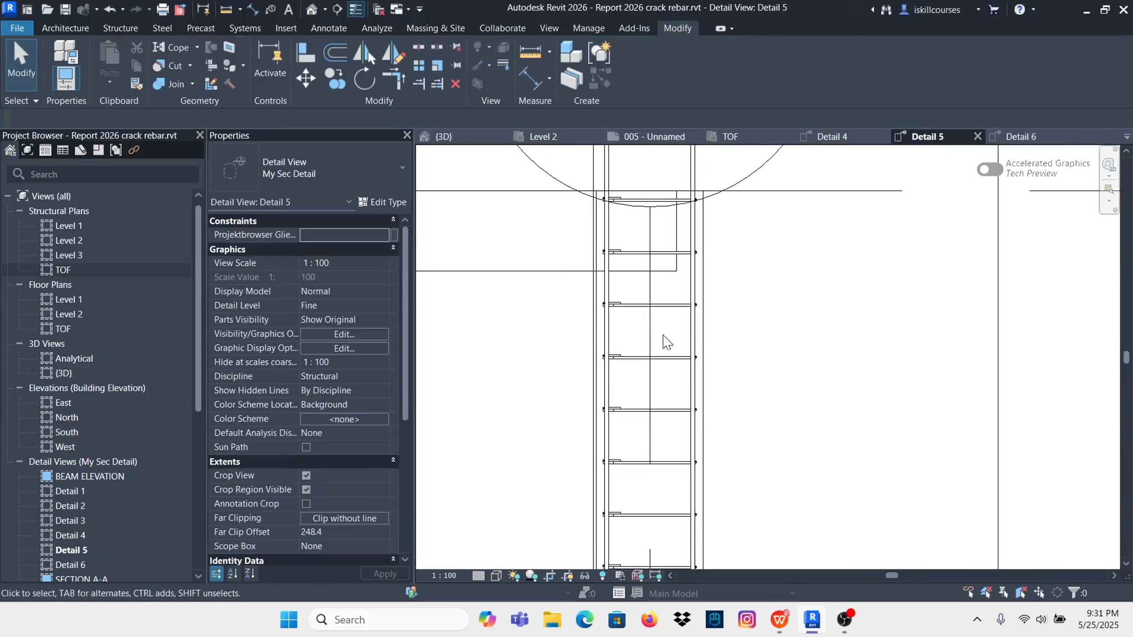
{"action": "left_click", "coordinate": [694, 337]}
{"action": "key", "text": "Escape"}
{"action": "scroll", "coordinate": [720, 232], "scroll_direction": "down", "scroll_amount": 3}
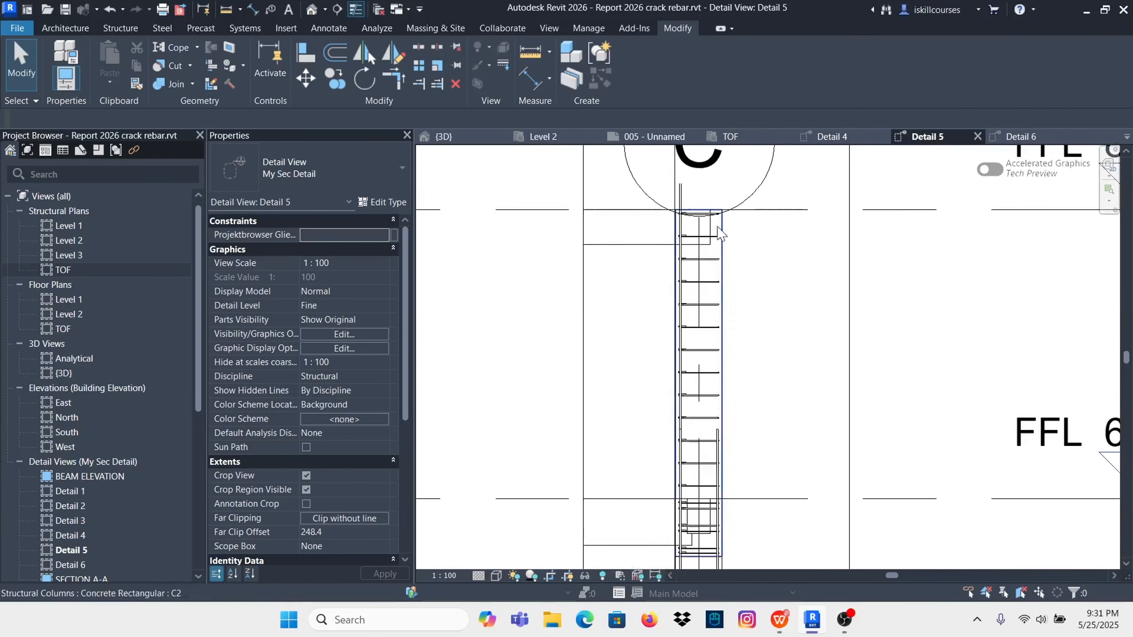
Step: Examine how far down the C2 column above FFL 6.000 extends into the column below
{"action": "scroll", "coordinate": [720, 429], "scroll_direction": "down", "scroll_amount": 2}
{"action": "scroll", "coordinate": [721, 430], "scroll_direction": "up", "scroll_amount": 6}
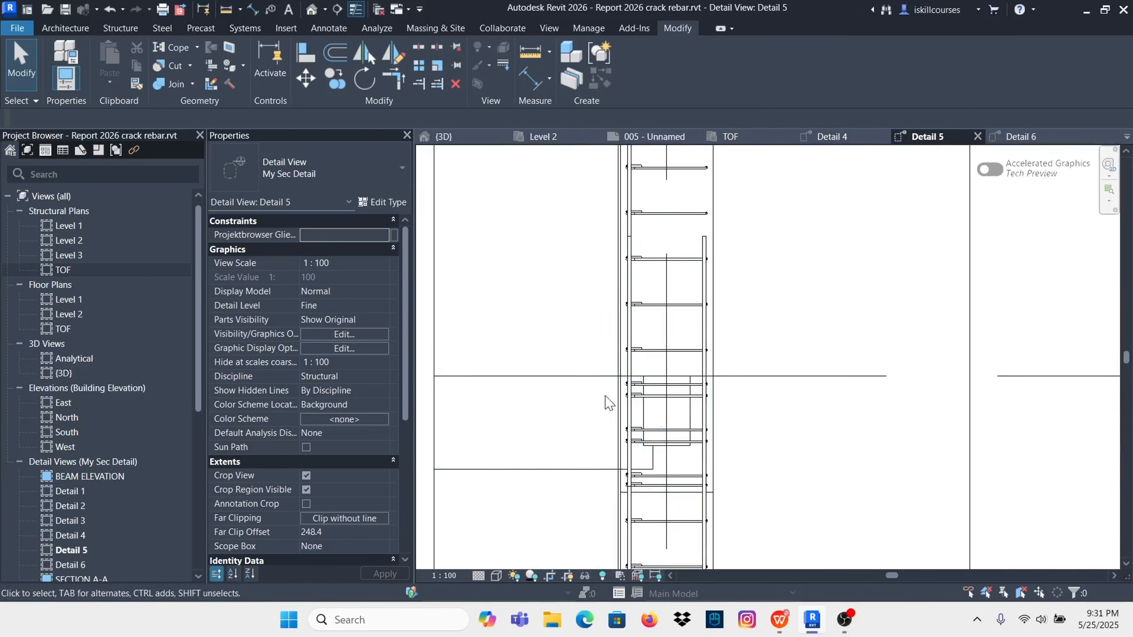
{"action": "left_click", "coordinate": [719, 208]}
{"action": "scroll", "coordinate": [728, 270], "scroll_direction": "down", "scroll_amount": 2}
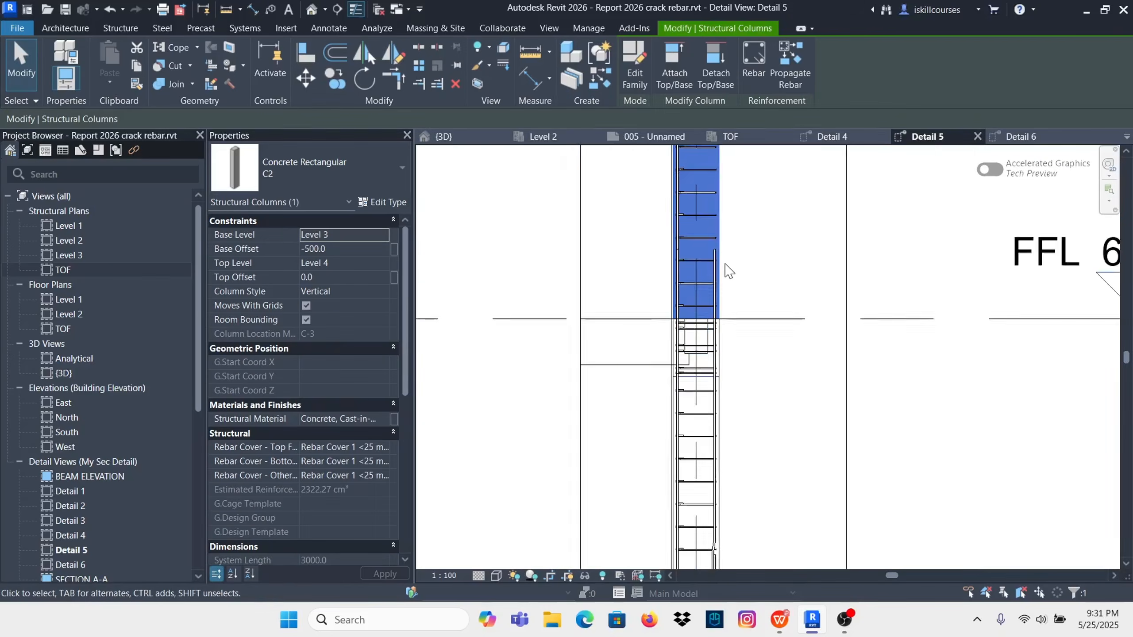
{"action": "scroll", "coordinate": [727, 270], "scroll_direction": "down", "scroll_amount": 1}
{"action": "scroll", "coordinate": [715, 308], "scroll_direction": "up", "scroll_amount": 1}
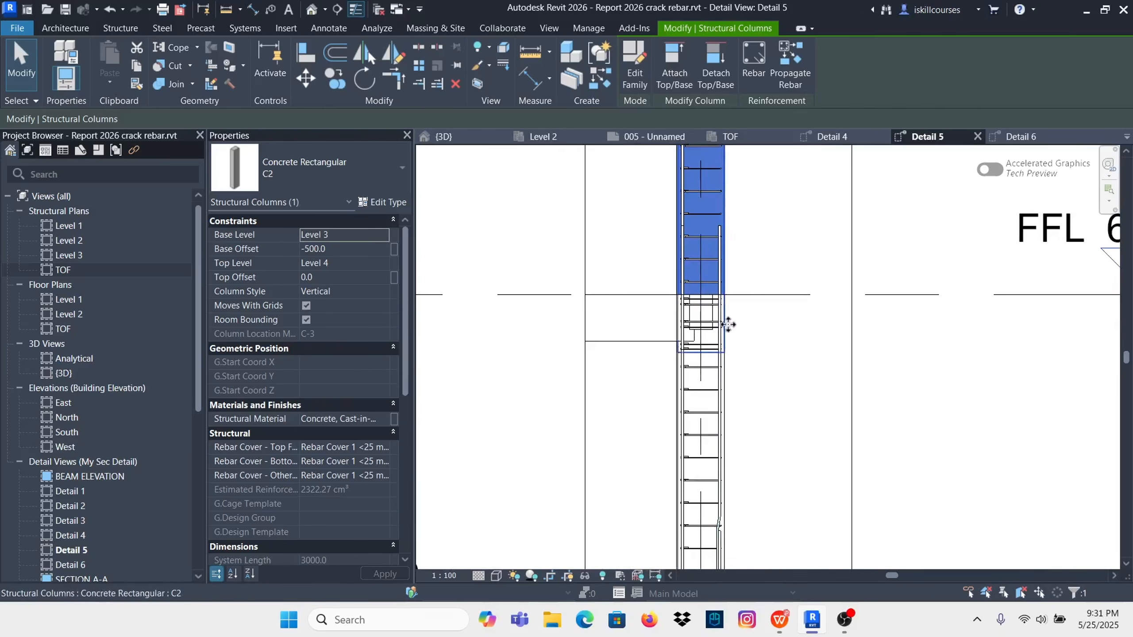
{"action": "scroll", "coordinate": [731, 373], "scroll_direction": "down", "scroll_amount": 1}
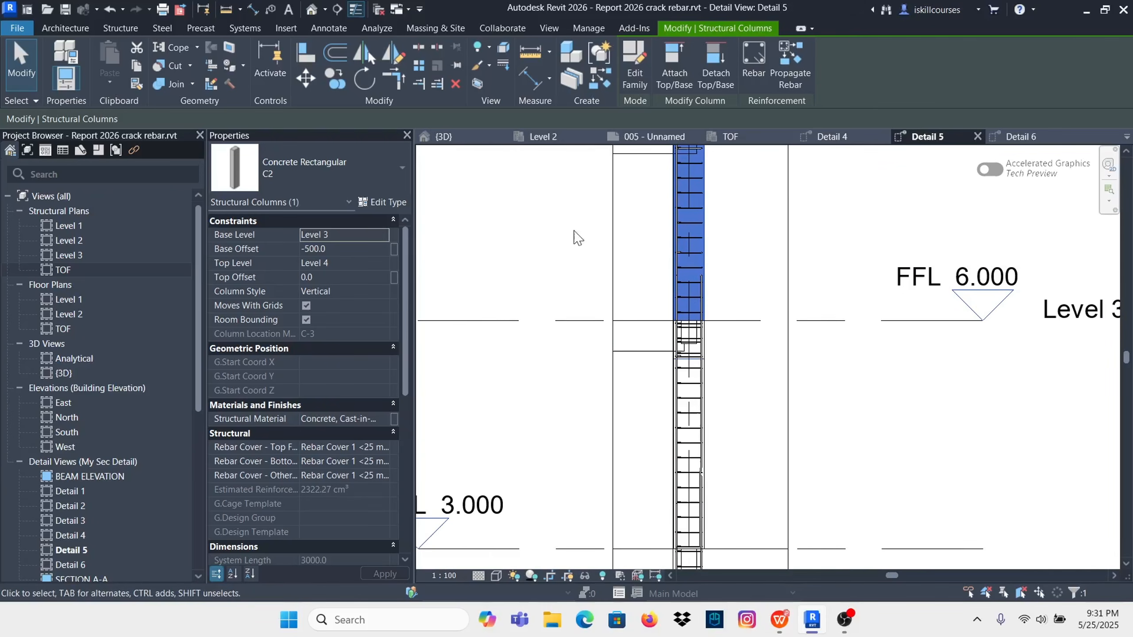
Step: In the 3D view, compare the base and top constraints of the two C2 columns meeting at Level 3, including the upper column's Base Offset
{"action": "left_click", "coordinate": [444, 136]}
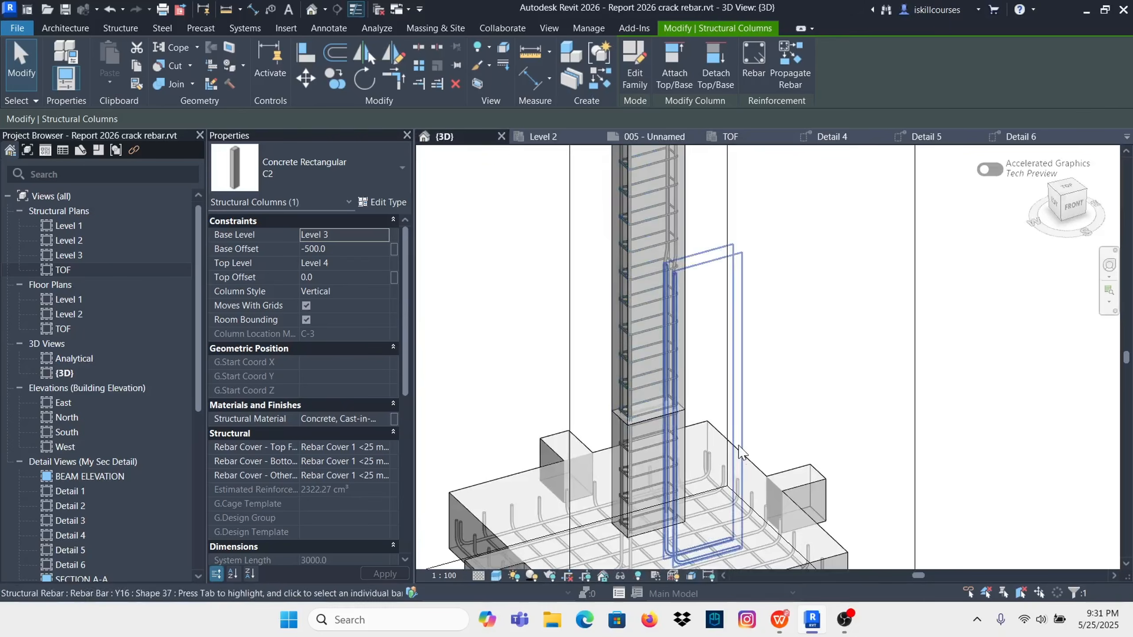
{"action": "scroll", "coordinate": [709, 201], "scroll_direction": "down", "scroll_amount": 2}
{"action": "scroll", "coordinate": [709, 200], "scroll_direction": "up", "scroll_amount": 5}
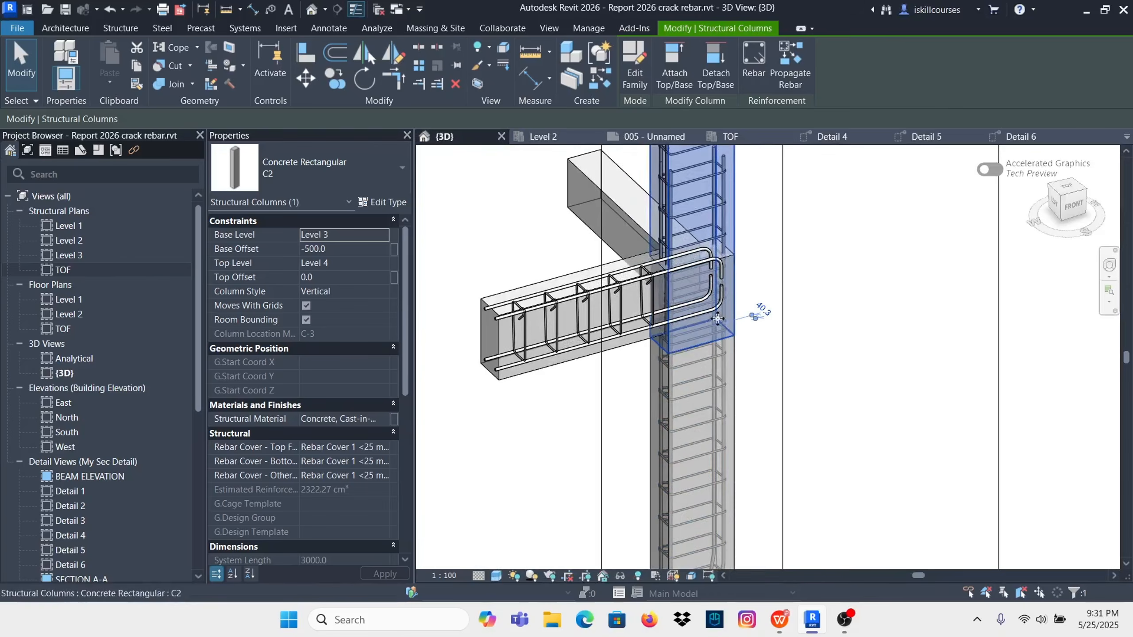
{"action": "left_click", "coordinate": [762, 365]}
{"action": "left_click", "coordinate": [737, 370]}
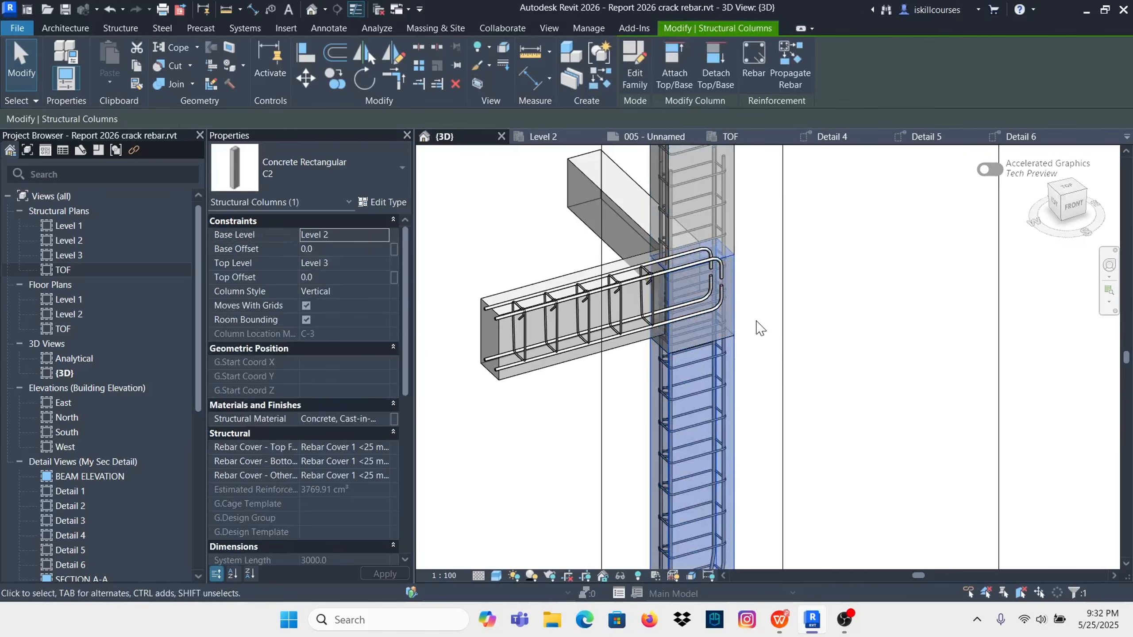
{"action": "left_click", "coordinate": [764, 359]}
{"action": "left_click", "coordinate": [737, 372]}
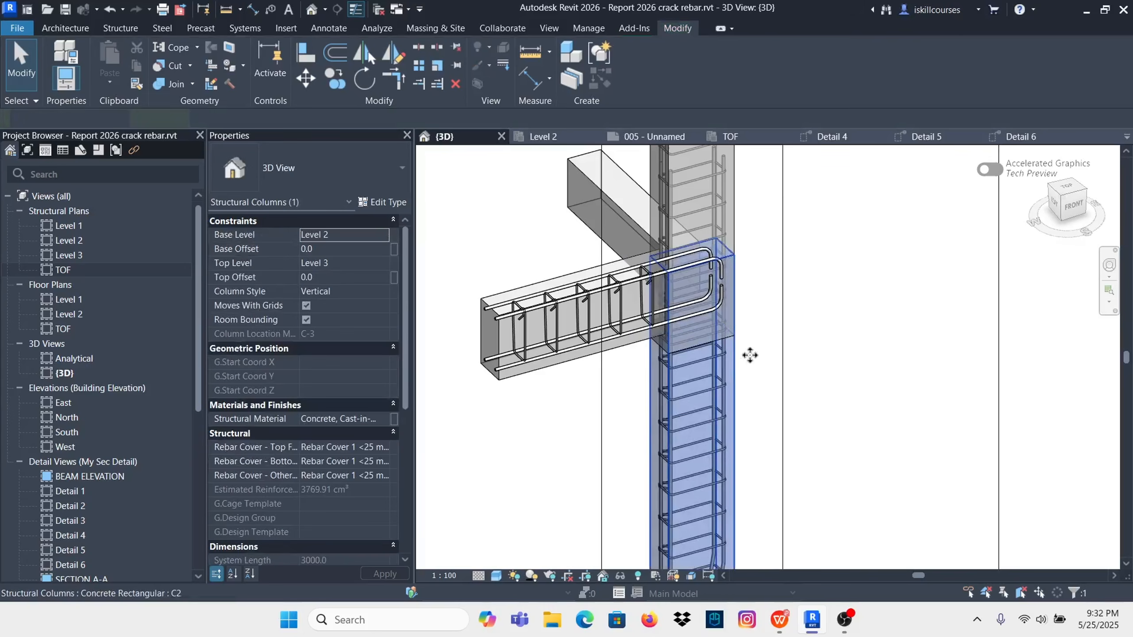
{"action": "left_click", "coordinate": [741, 195]}
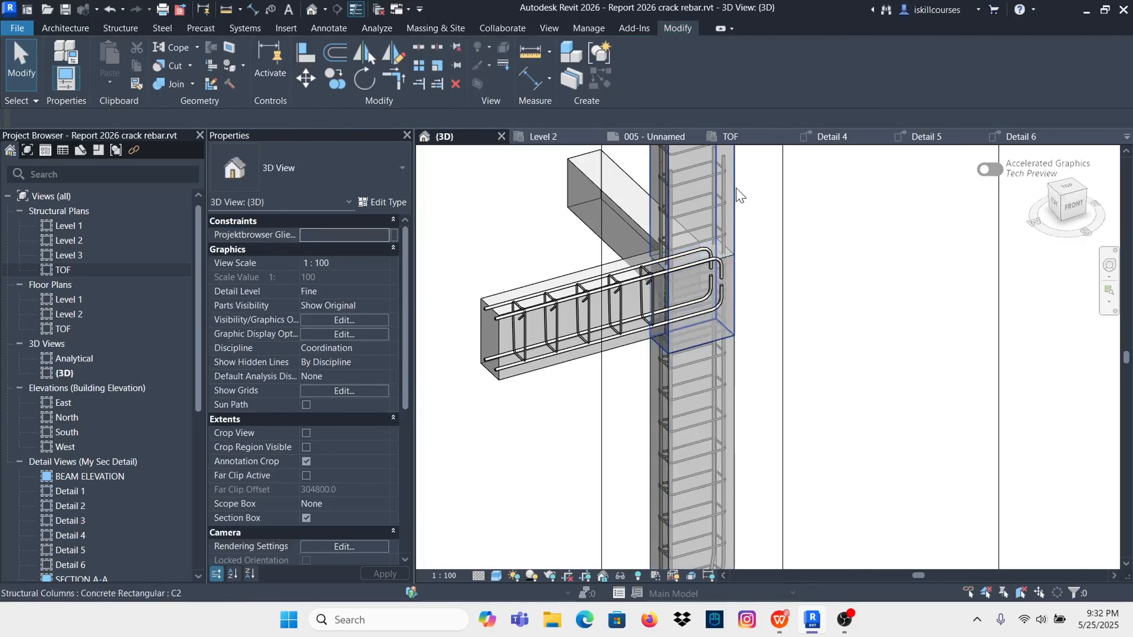
{"action": "left_click", "coordinate": [734, 201]}
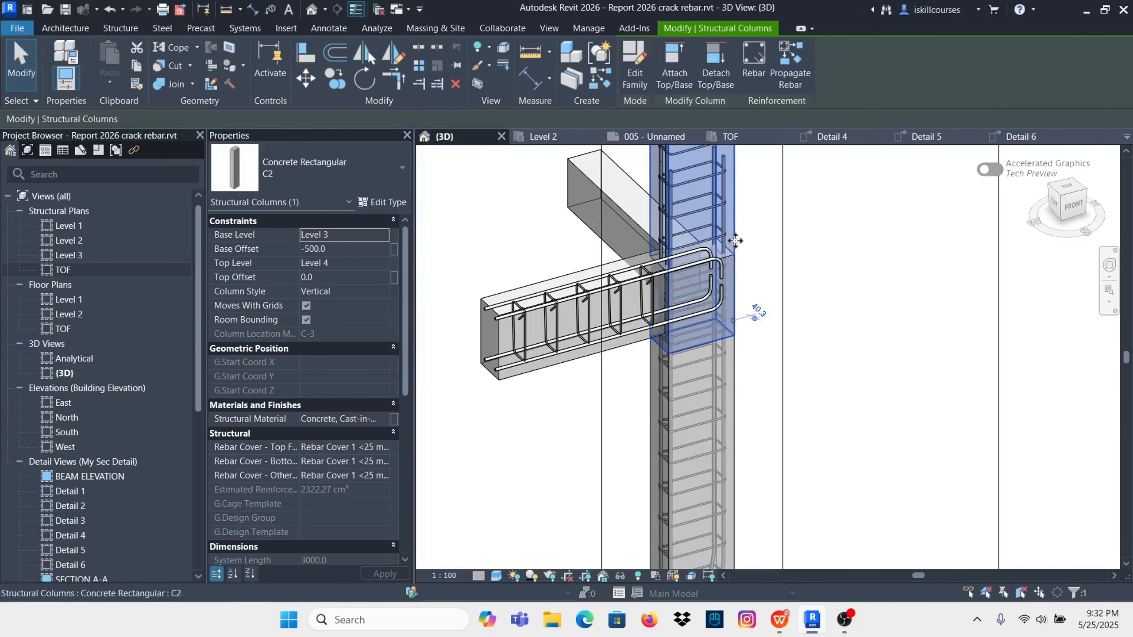
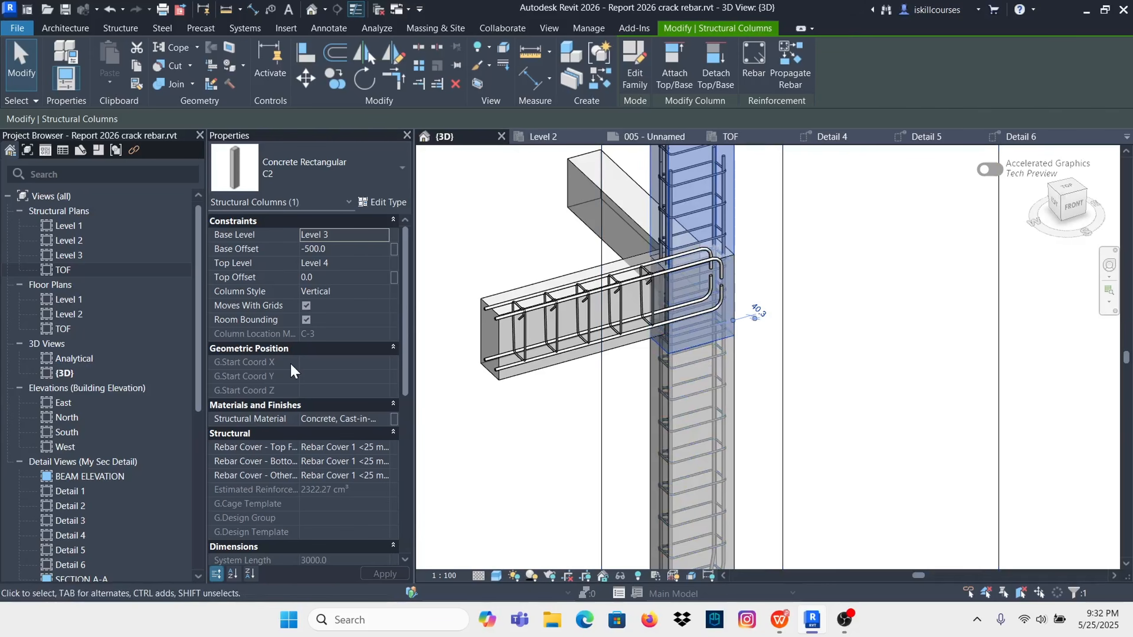
{"action": "left_click", "coordinate": [345, 250]}
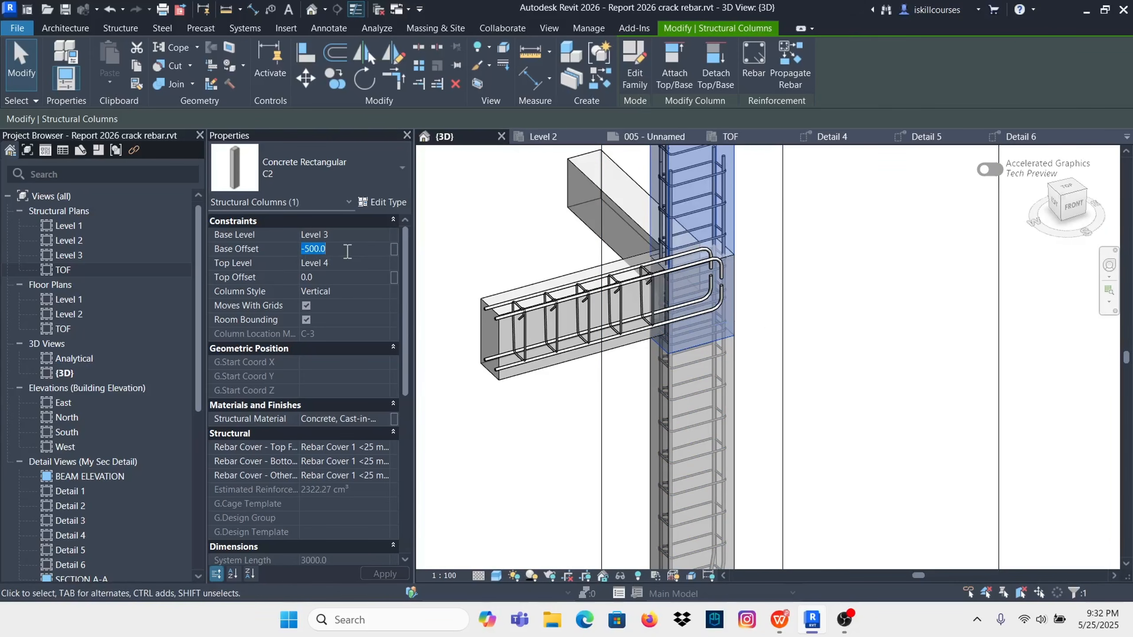
{"action": "left_click", "coordinate": [825, 276]}
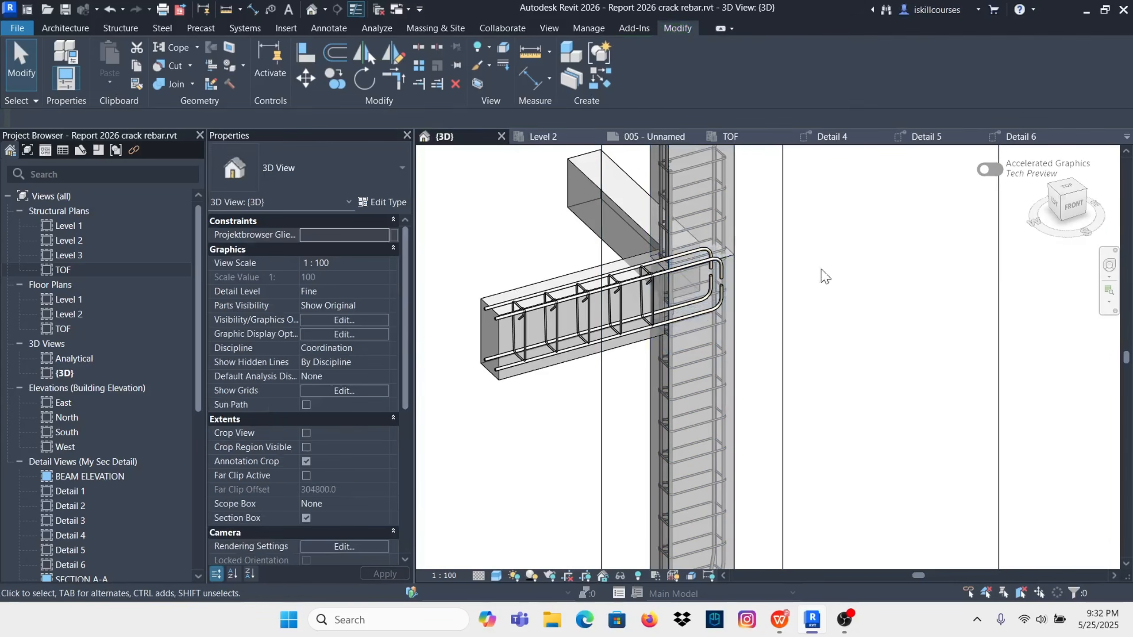
Step: In Detail 5, propagate the right-side cranked Y16 bar pair by face from the column below FFL 6.000 to the column above
{"action": "left_click", "coordinate": [927, 137]}
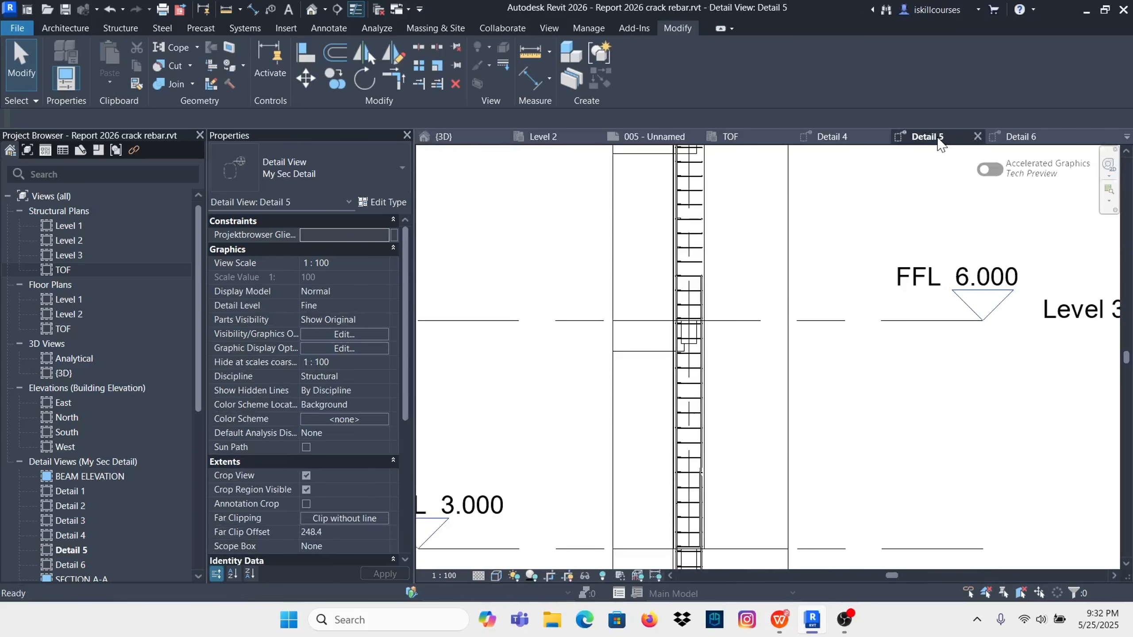
{"action": "scroll", "coordinate": [772, 328], "scroll_direction": "down", "scroll_amount": 3}
{"action": "scroll", "coordinate": [766, 251], "scroll_direction": "up", "scroll_amount": 5}
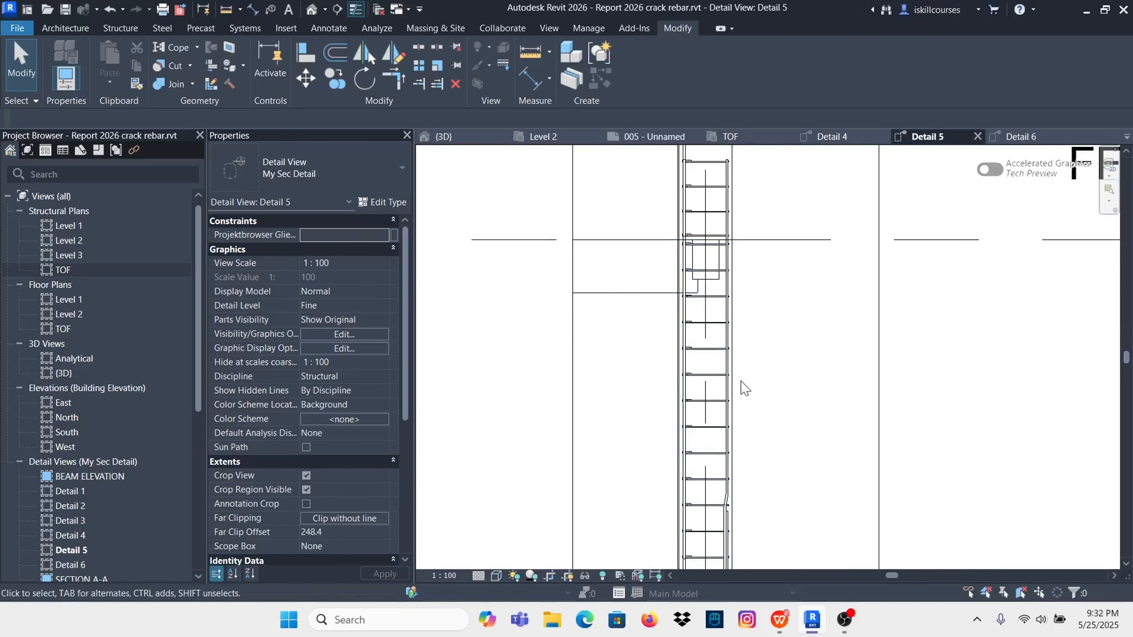
{"action": "left_click", "coordinate": [728, 436]}
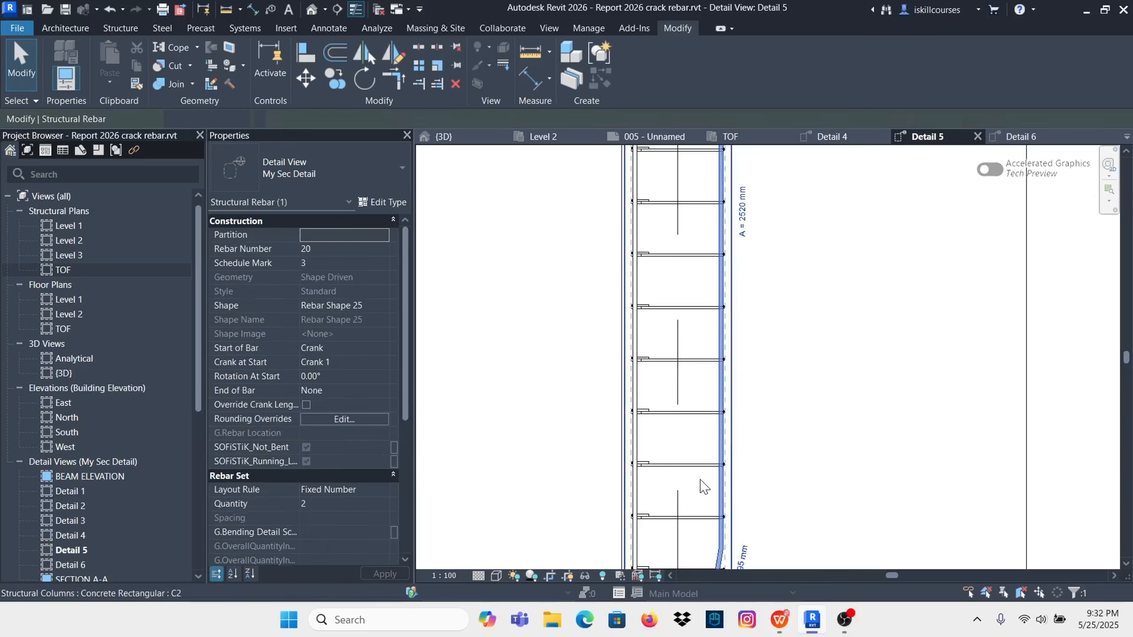
{"action": "scroll", "coordinate": [745, 310], "scroll_direction": "down", "scroll_amount": 2}
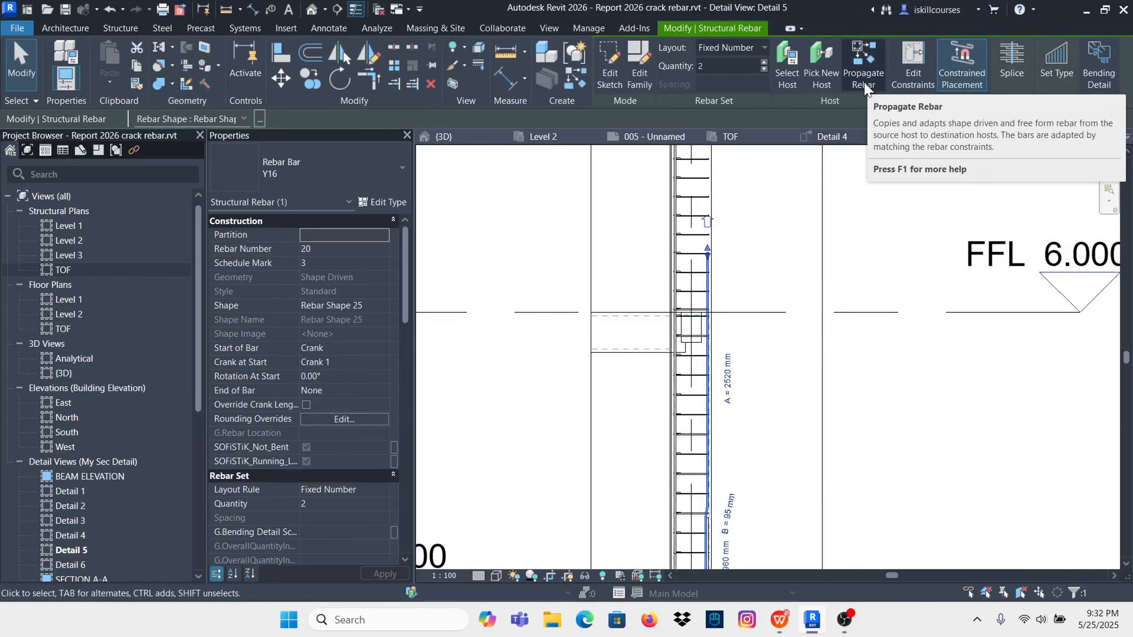
{"action": "left_click", "coordinate": [863, 72]}
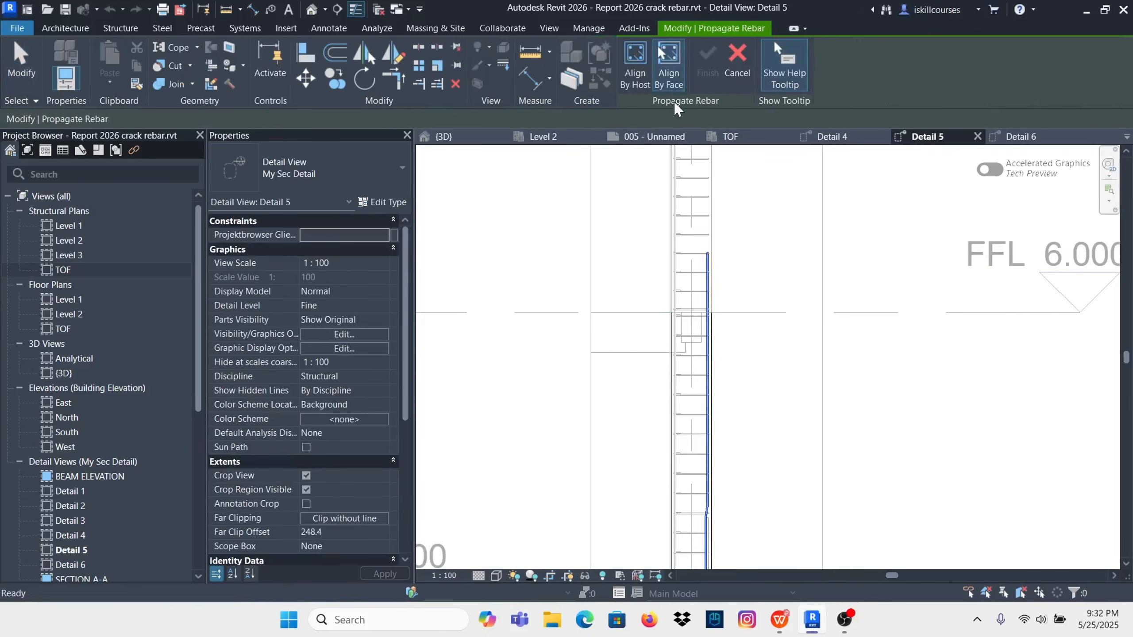
{"action": "scroll", "coordinate": [703, 420], "scroll_direction": "up", "scroll_amount": 3}
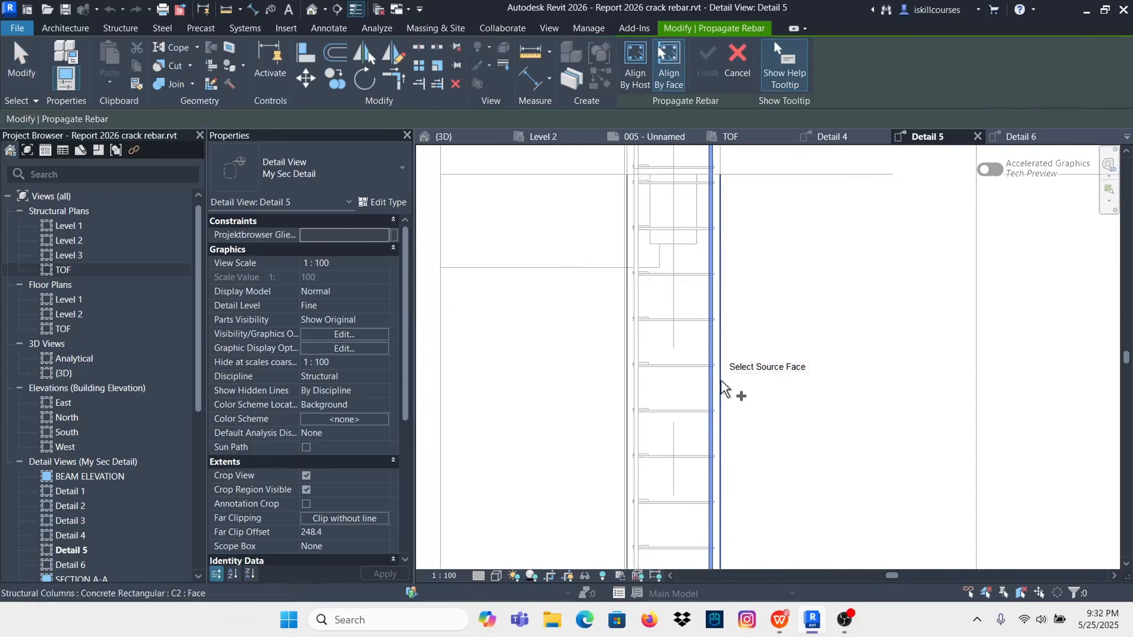
{"action": "left_click", "coordinate": [720, 384]}
{"action": "scroll", "coordinate": [727, 494], "scroll_direction": "down", "scroll_amount": 4}
{"action": "scroll", "coordinate": [734, 493], "scroll_direction": "down", "scroll_amount": 2}
{"action": "scroll", "coordinate": [740, 383], "scroll_direction": "up", "scroll_amount": 4}
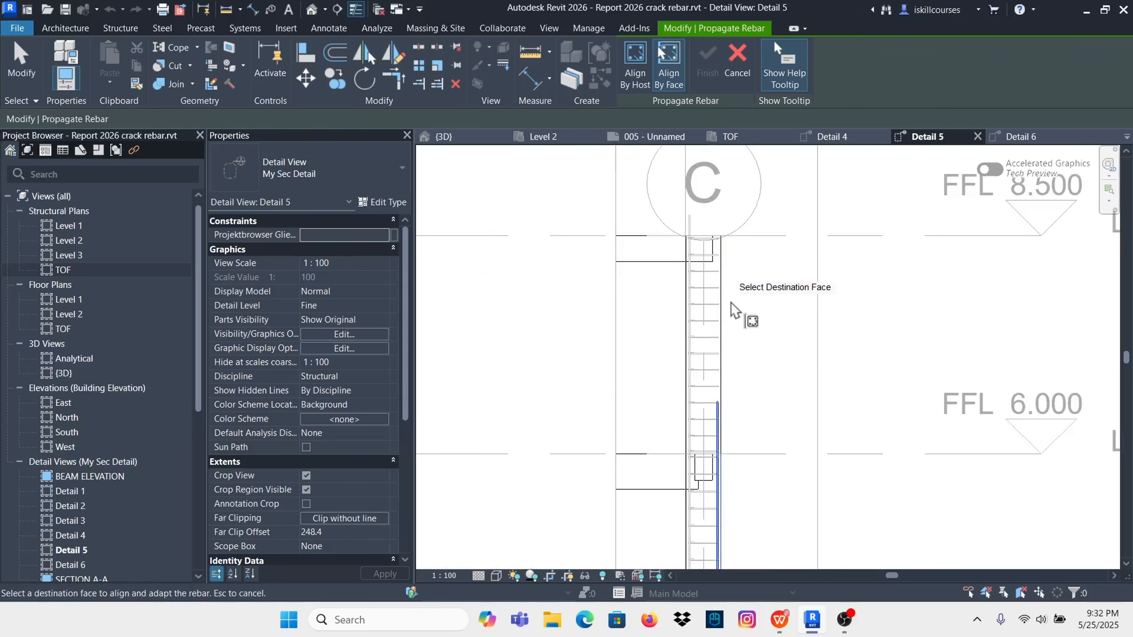
{"action": "left_click", "coordinate": [727, 310]}
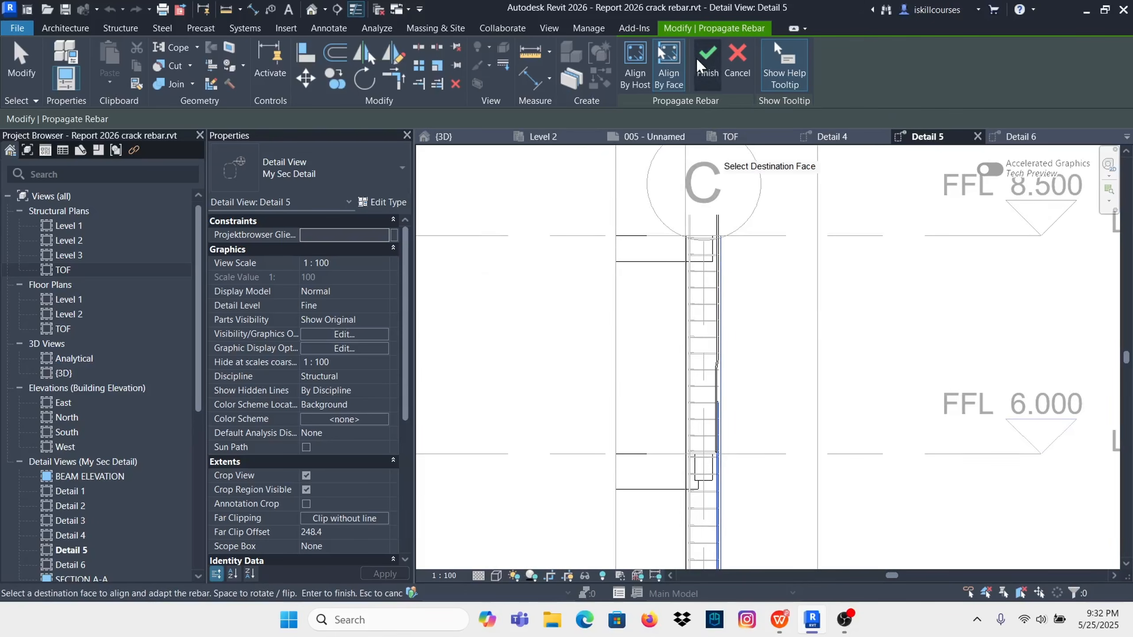
{"action": "key", "text": "Return"}
Step: Set the End of Bar constraint offset of the right-side cranked Y16 pair rising past FFL 6.000 to 960 mm
{"action": "scroll", "coordinate": [723, 435], "scroll_direction": "up", "scroll_amount": 6}
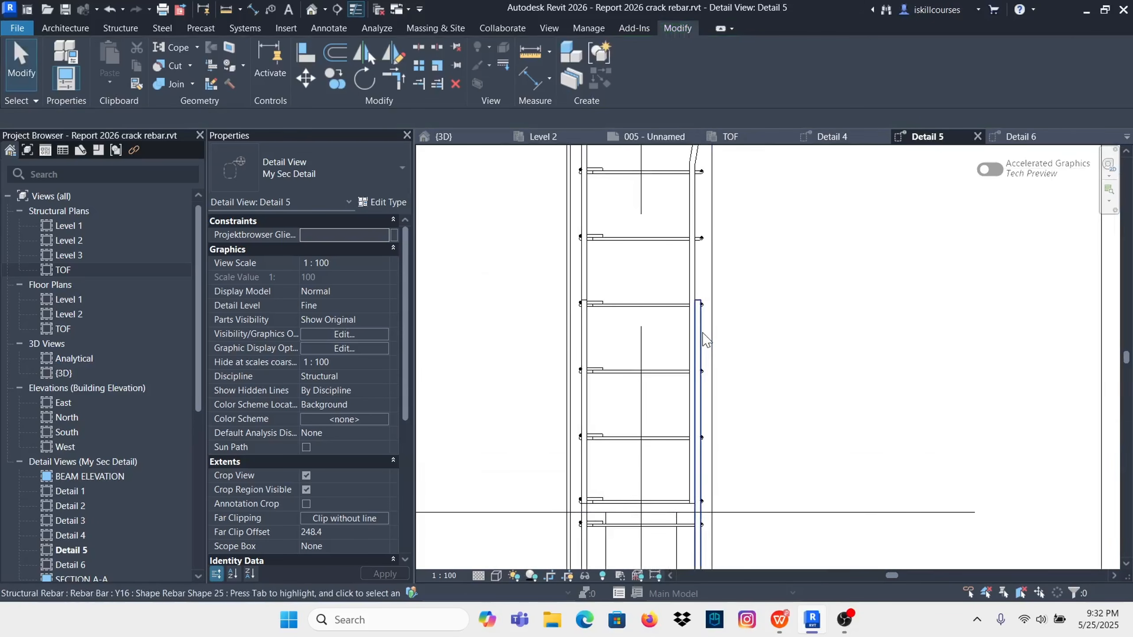
{"action": "left_click", "coordinate": [709, 347]}
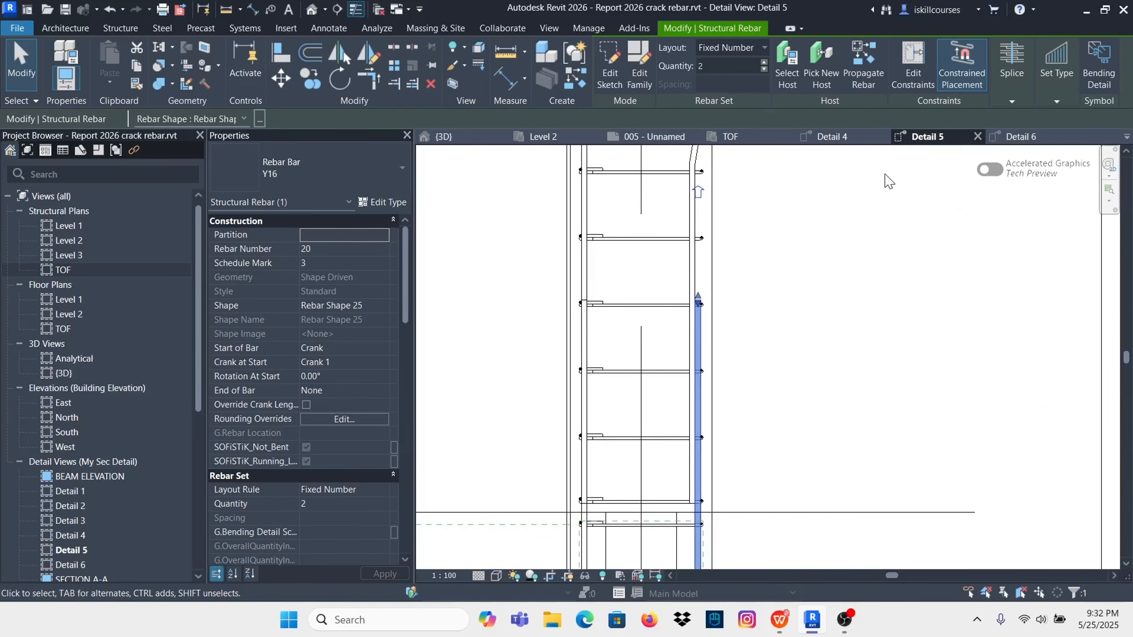
{"action": "left_click", "coordinate": [931, 70]}
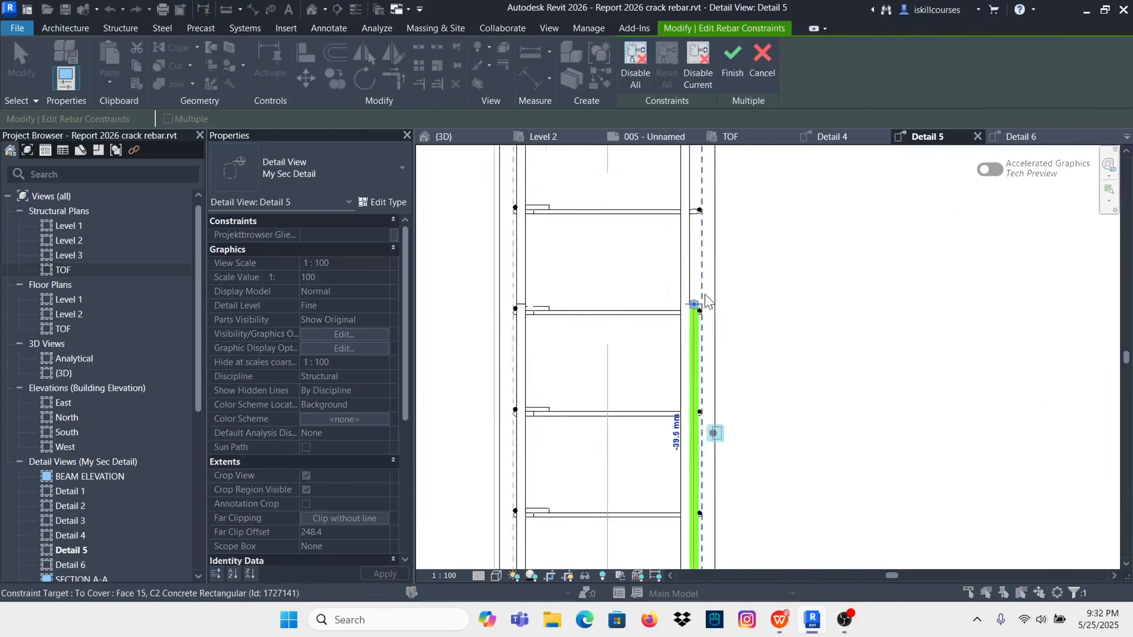
{"action": "scroll", "coordinate": [693, 357], "scroll_direction": "down", "scroll_amount": 3}
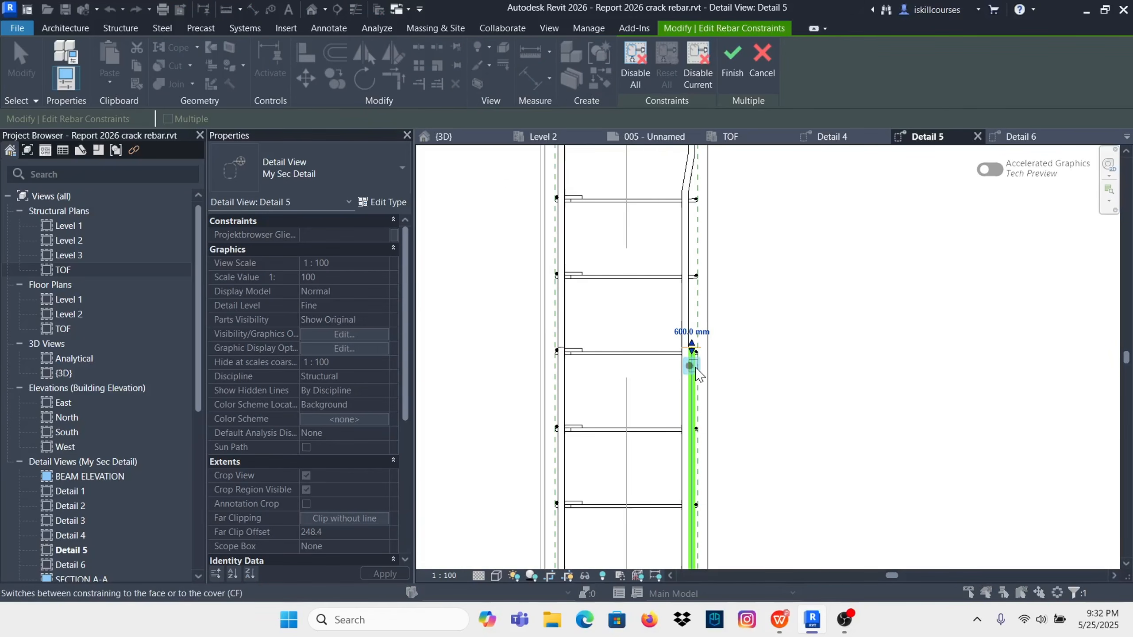
{"action": "left_click", "coordinate": [691, 329]}
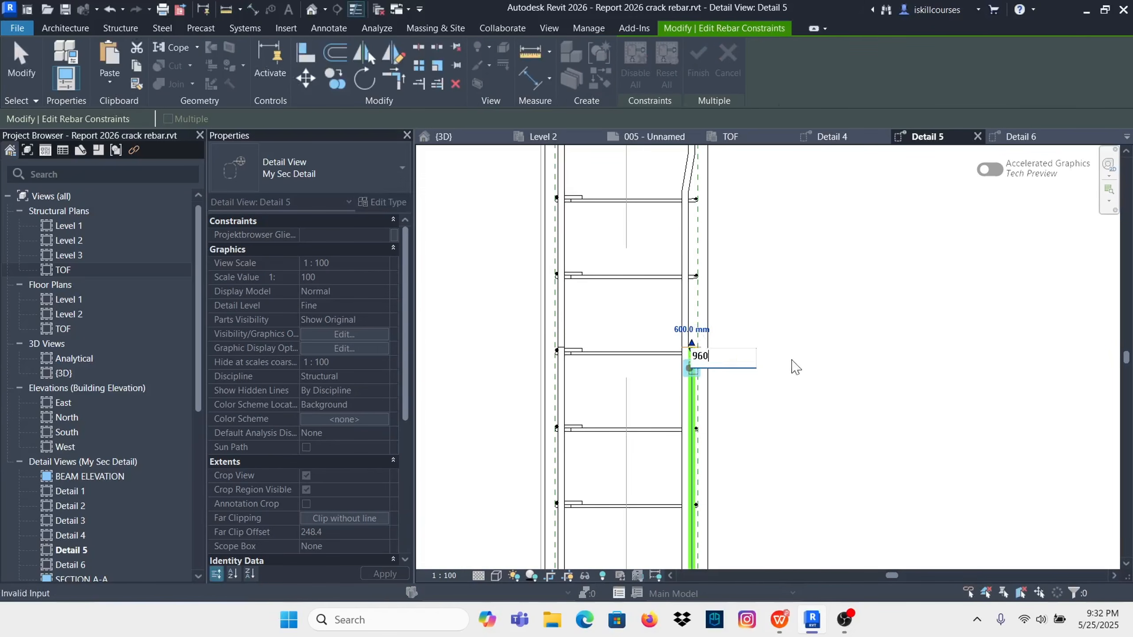
Step: Set the End of Bar constraint offset of the highlighted column bar to 960 mm and finish the constraint edit
{"action": "type", "text": "960"}
{"action": "key", "text": "Return"}
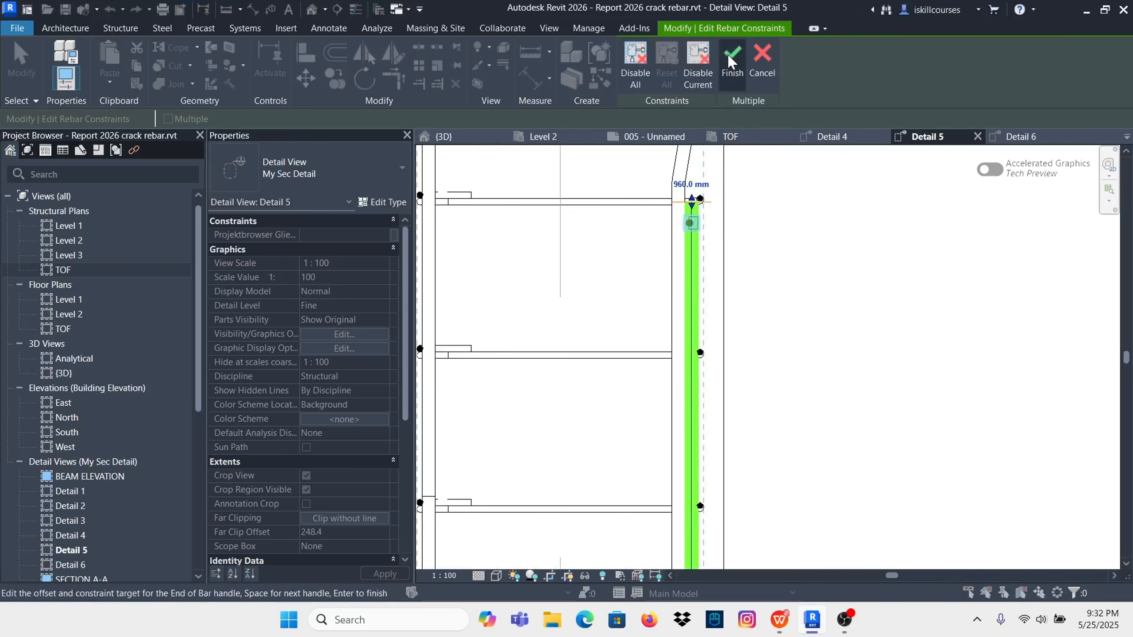
{"action": "left_click", "coordinate": [731, 62]}
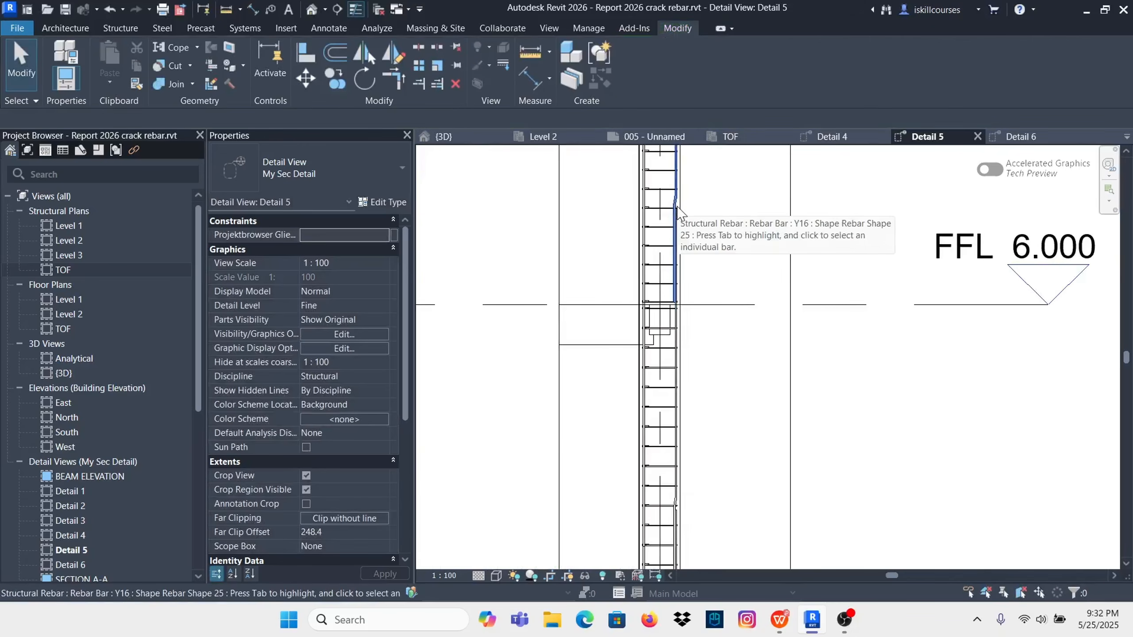
Step: Extend the upper end of grid C so its bubble sits above the column bars projecting over Level 4
{"action": "scroll", "coordinate": [678, 214], "scroll_direction": "down", "scroll_amount": 4}
{"action": "scroll", "coordinate": [678, 222], "scroll_direction": "up", "scroll_amount": 2}
{"action": "scroll", "coordinate": [640, 221], "scroll_direction": "down", "scroll_amount": 1}
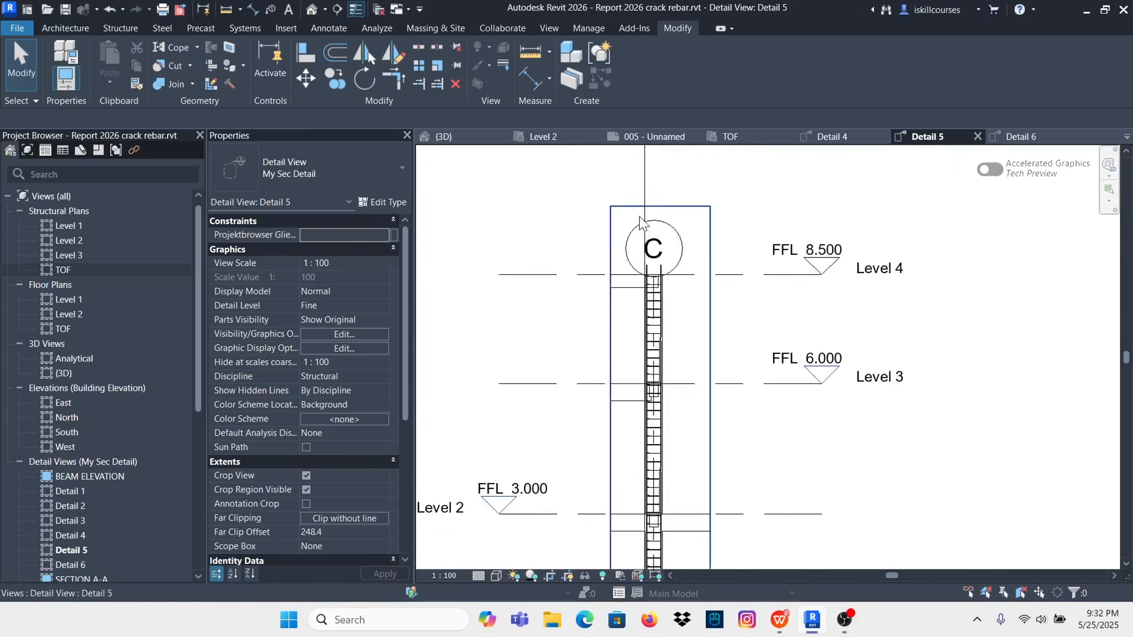
{"action": "scroll", "coordinate": [640, 221], "scroll_direction": "up", "scroll_amount": 3}
{"action": "scroll", "coordinate": [665, 392], "scroll_direction": "up", "scroll_amount": 2}
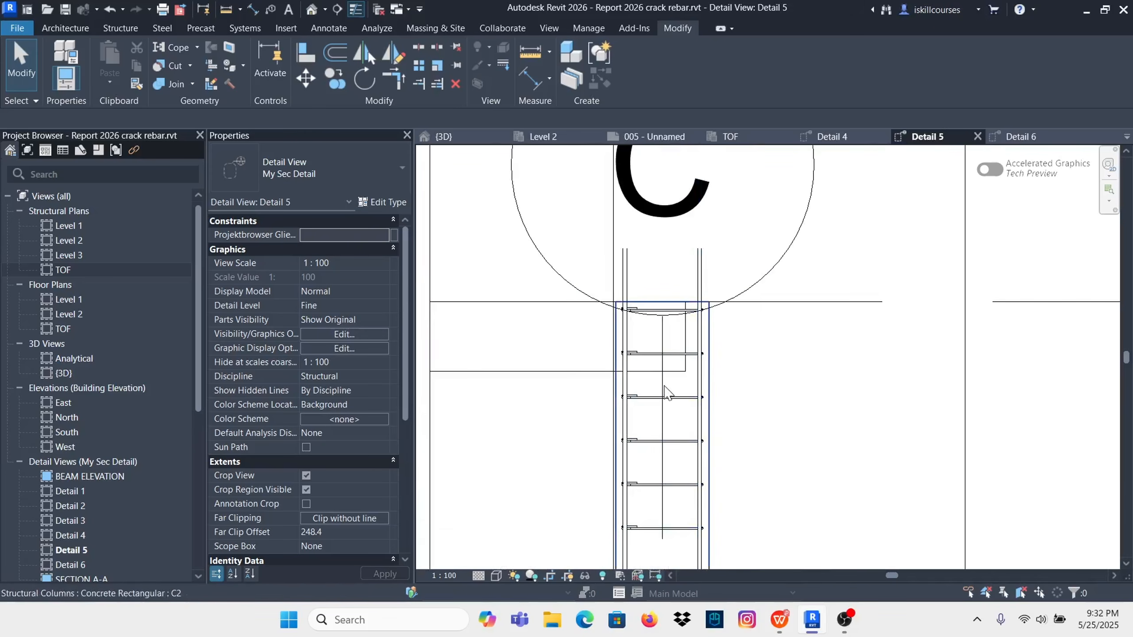
{"action": "scroll", "coordinate": [660, 388], "scroll_direction": "up", "scroll_amount": 3}
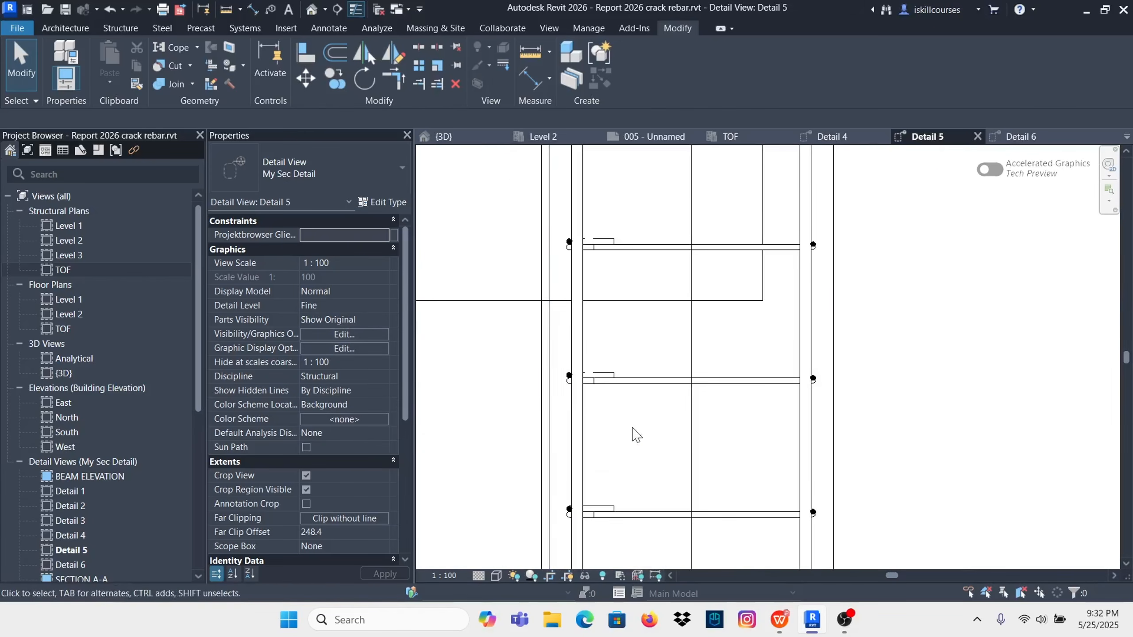
{"action": "left_click", "coordinate": [692, 439]}
{"action": "scroll", "coordinate": [692, 464], "scroll_direction": "down", "scroll_amount": 5}
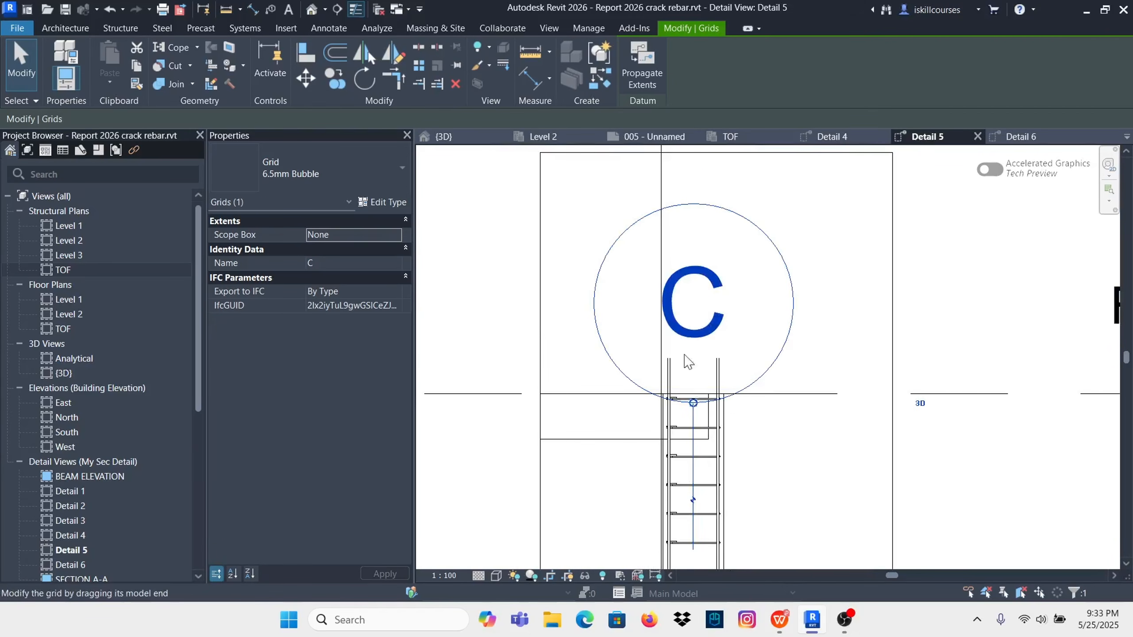
{"action": "scroll", "coordinate": [686, 361], "scroll_direction": "down", "scroll_amount": 5}
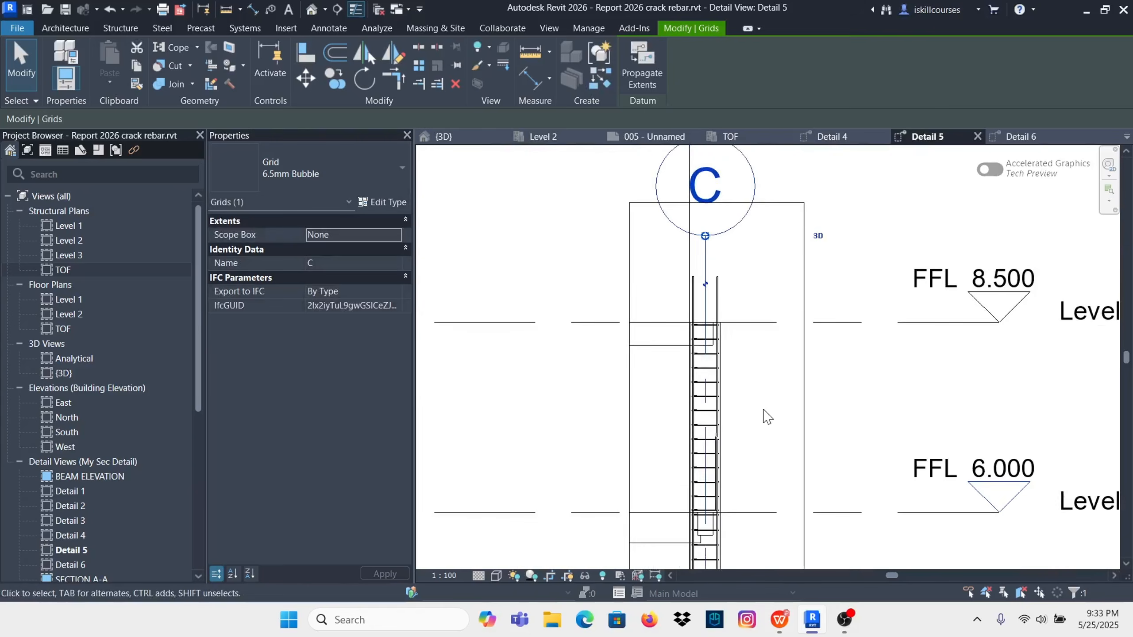
{"action": "left_click", "coordinate": [766, 416]}
Step: Delete the straight Y16 bars along the column's left face between Levels 3 and 4 and between Levels 2 and 3
{"action": "scroll", "coordinate": [702, 353], "scroll_direction": "up", "scroll_amount": 5}
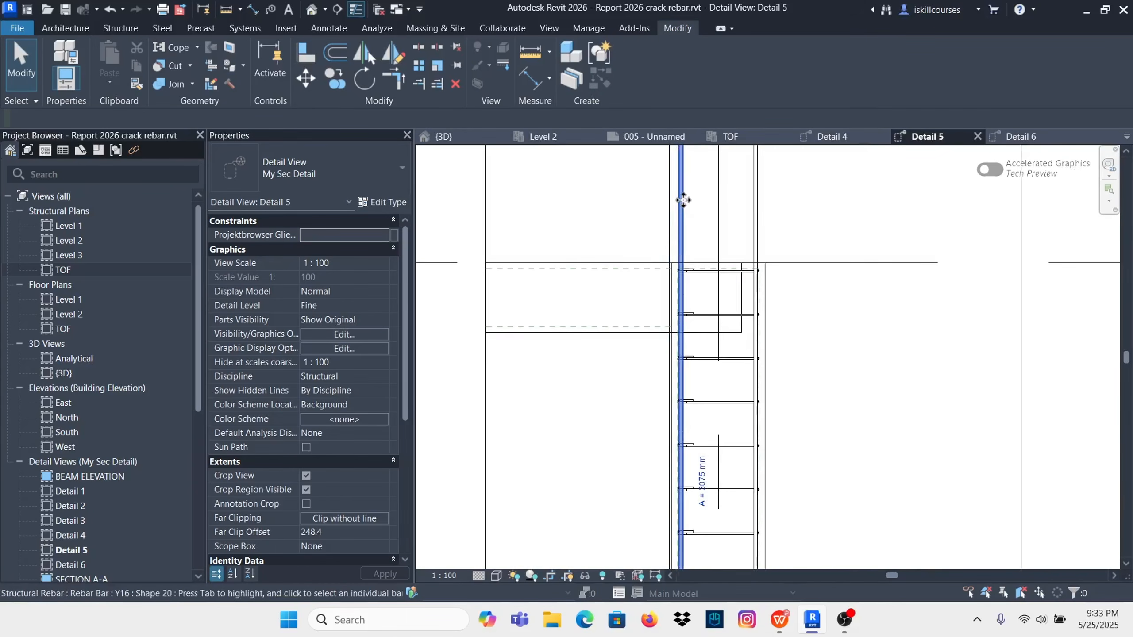
{"action": "left_click", "coordinate": [683, 200]}
{"action": "key", "text": "Escape"}
{"action": "scroll", "coordinate": [682, 192], "scroll_direction": "down", "scroll_amount": 4}
{"action": "scroll", "coordinate": [675, 223], "scroll_direction": "up", "scroll_amount": 4}
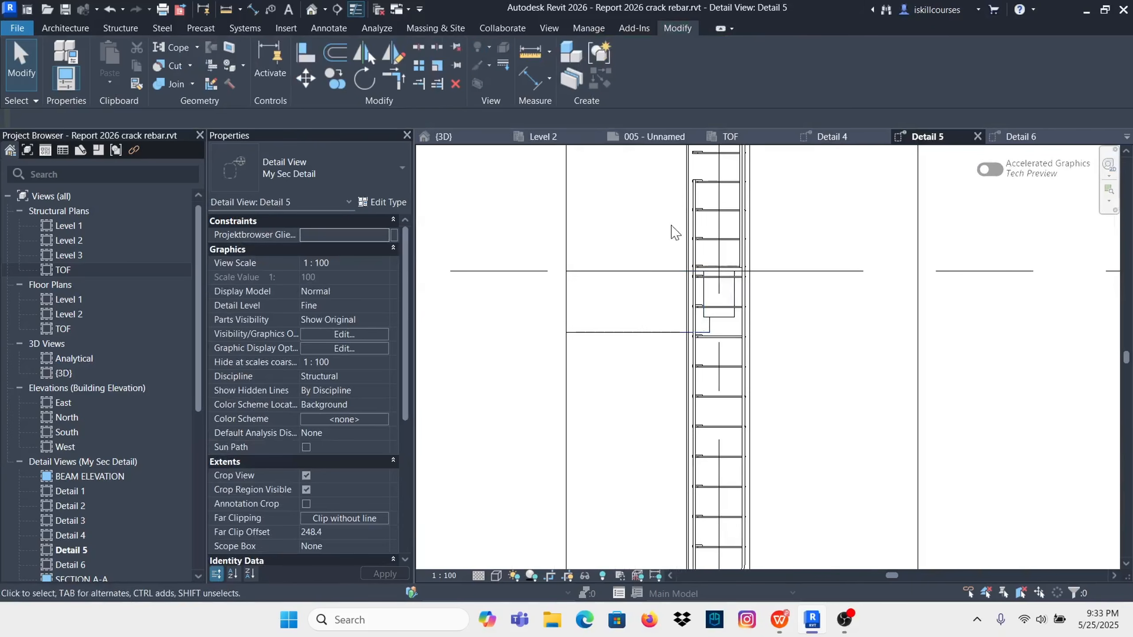
{"action": "scroll", "coordinate": [682, 214], "scroll_direction": "up", "scroll_amount": 2}
{"action": "left_click", "coordinate": [701, 206]}
{"action": "key", "text": "Escape"}
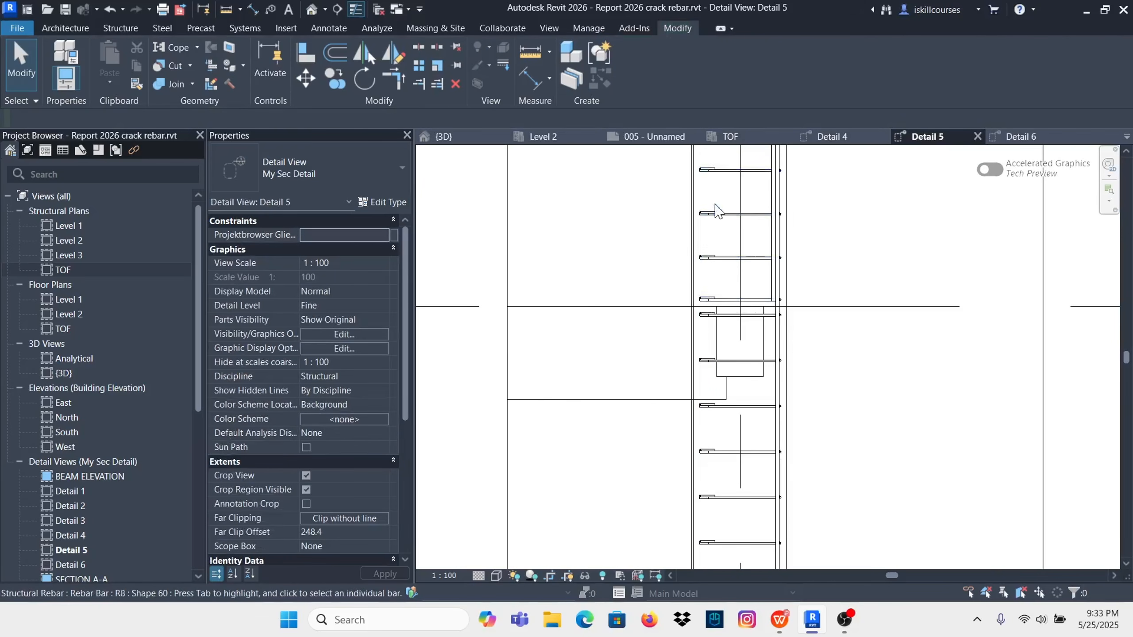
Step: Delete the straight Y16 bar along the column's left face between Level 1 and Level 2
{"action": "scroll", "coordinate": [709, 214], "scroll_direction": "down", "scroll_amount": 4}
{"action": "scroll", "coordinate": [695, 357], "scroll_direction": "up", "scroll_amount": 4}
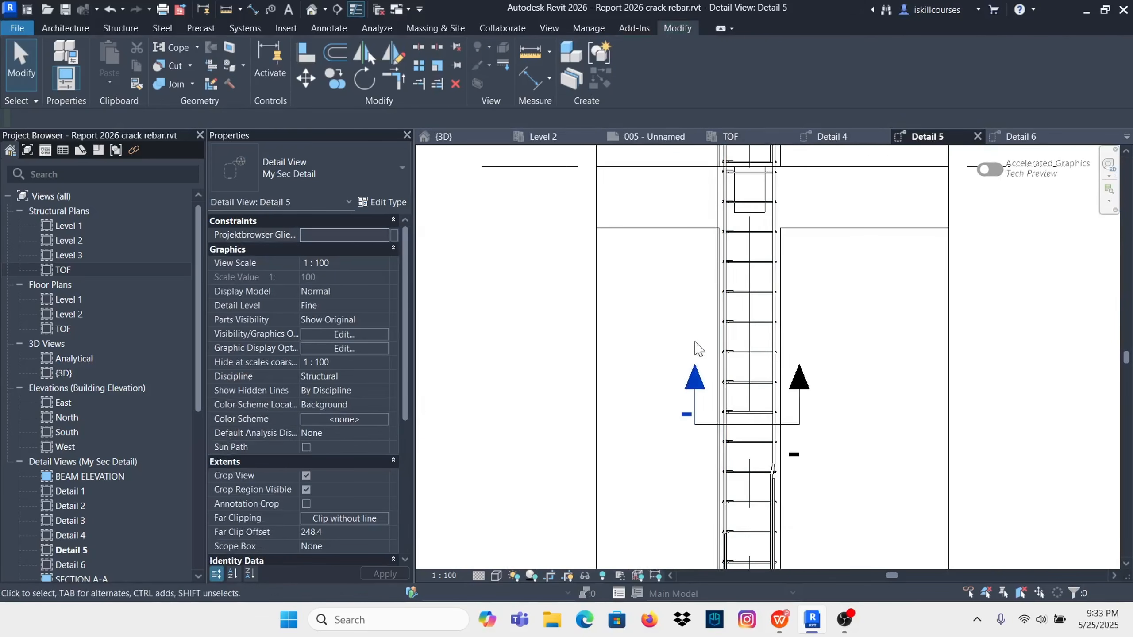
{"action": "scroll", "coordinate": [739, 291], "scroll_direction": "up", "scroll_amount": 2}
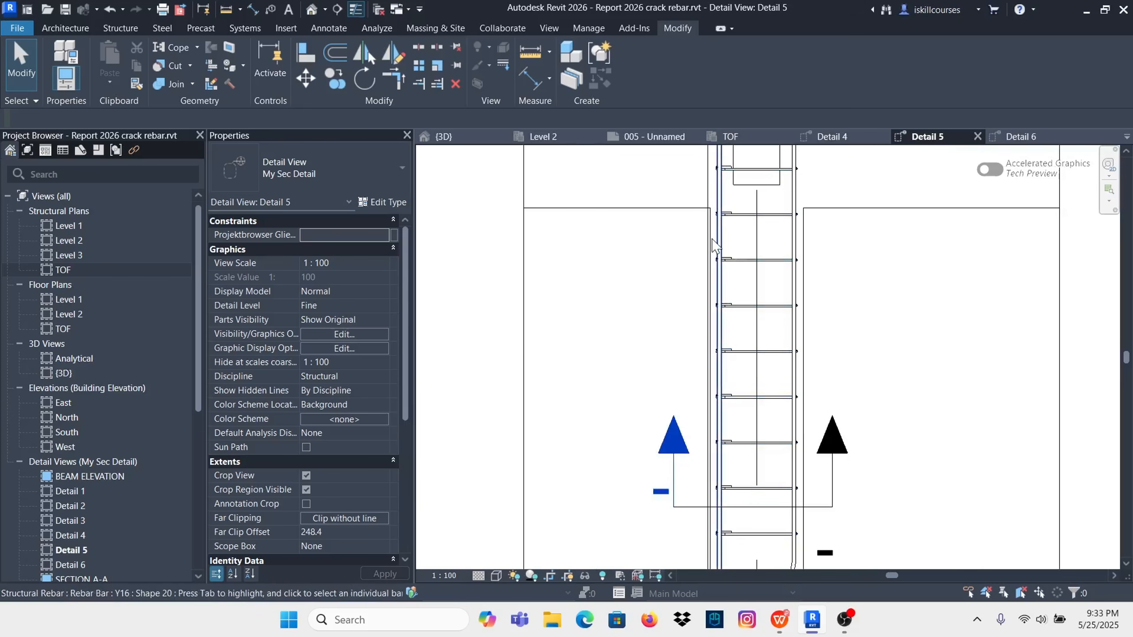
{"action": "left_click", "coordinate": [725, 247]}
{"action": "key", "text": "Escape"}
{"action": "scroll", "coordinate": [740, 277], "scroll_direction": "down", "scroll_amount": 3}
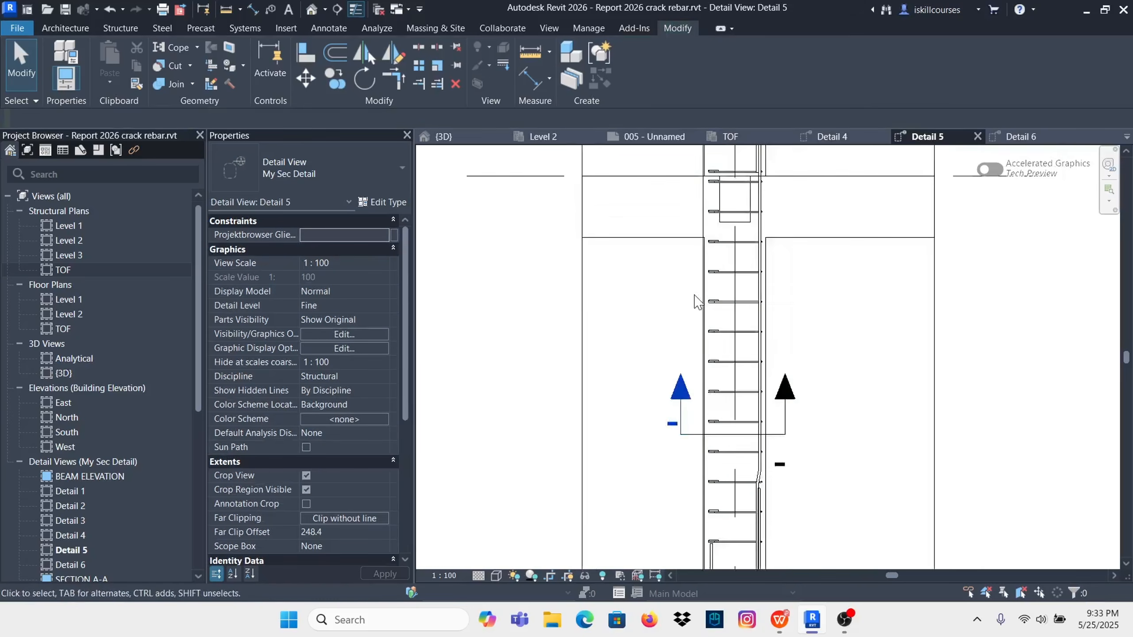
{"action": "scroll", "coordinate": [714, 415], "scroll_direction": "up", "scroll_amount": 2}
{"action": "scroll", "coordinate": [712, 414], "scroll_direction": "up", "scroll_amount": 4}
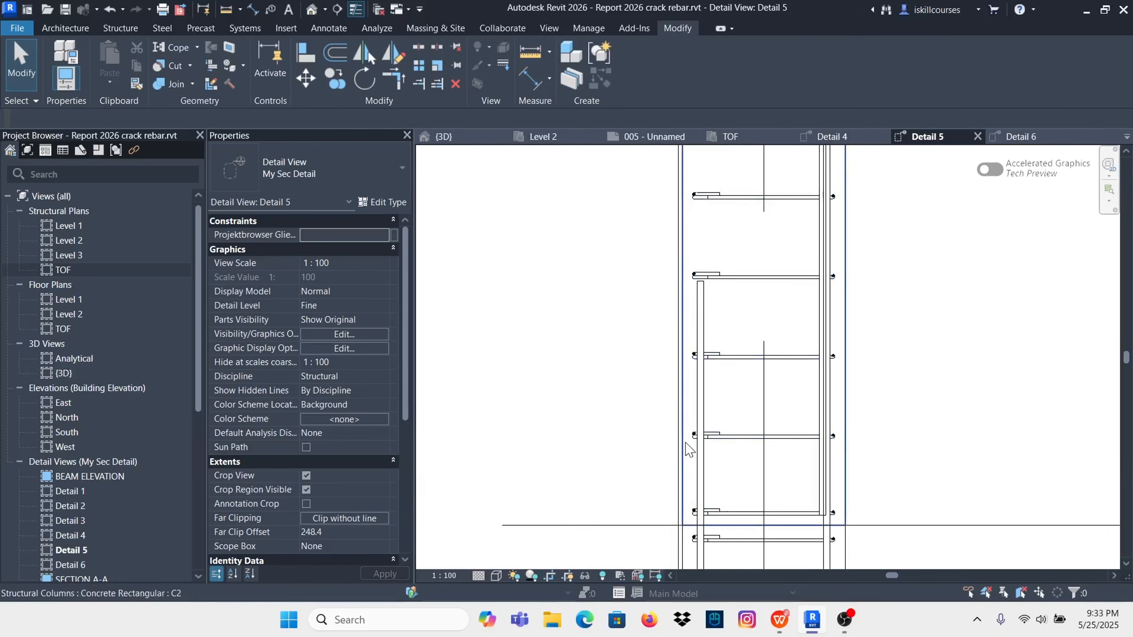
{"action": "left_click", "coordinate": [704, 407]}
{"action": "scroll", "coordinate": [694, 326], "scroll_direction": "down", "scroll_amount": 3}
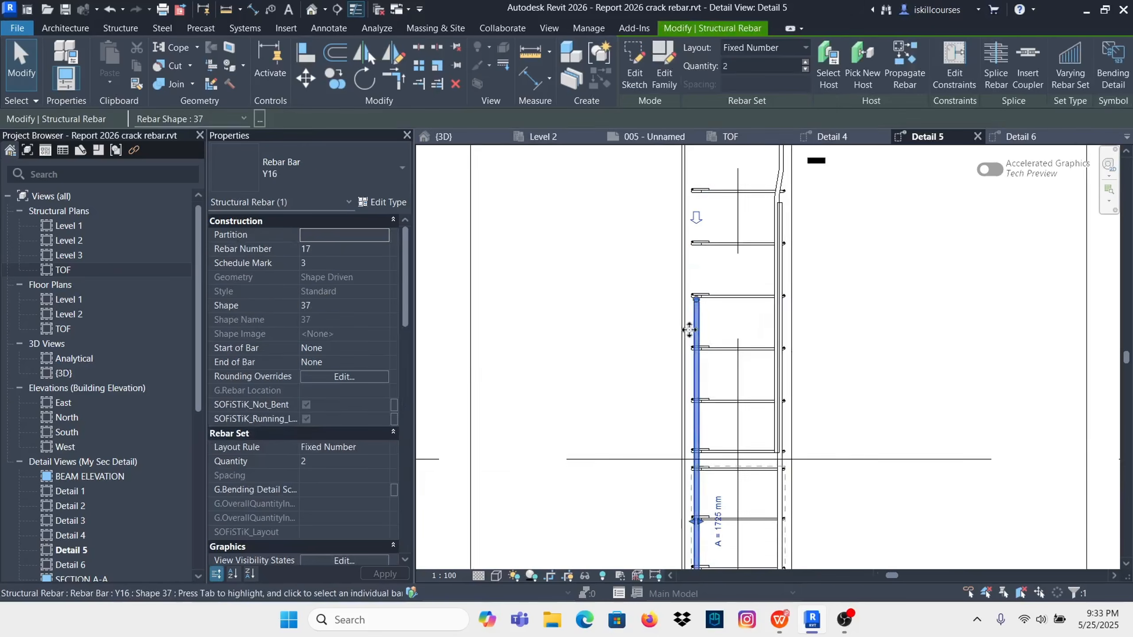
{"action": "key", "text": "Escape"}
{"action": "scroll", "coordinate": [777, 234], "scroll_direction": "up", "scroll_amount": 3}
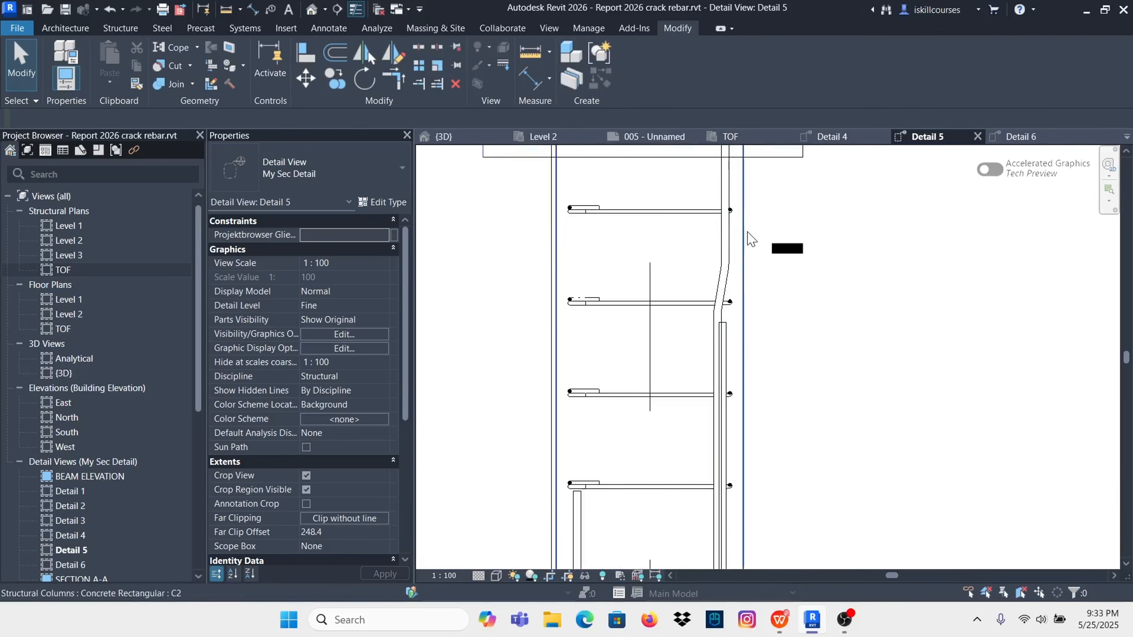
{"action": "left_click", "coordinate": [728, 394]}
{"action": "scroll", "coordinate": [727, 393], "scroll_direction": "down", "scroll_amount": 3}
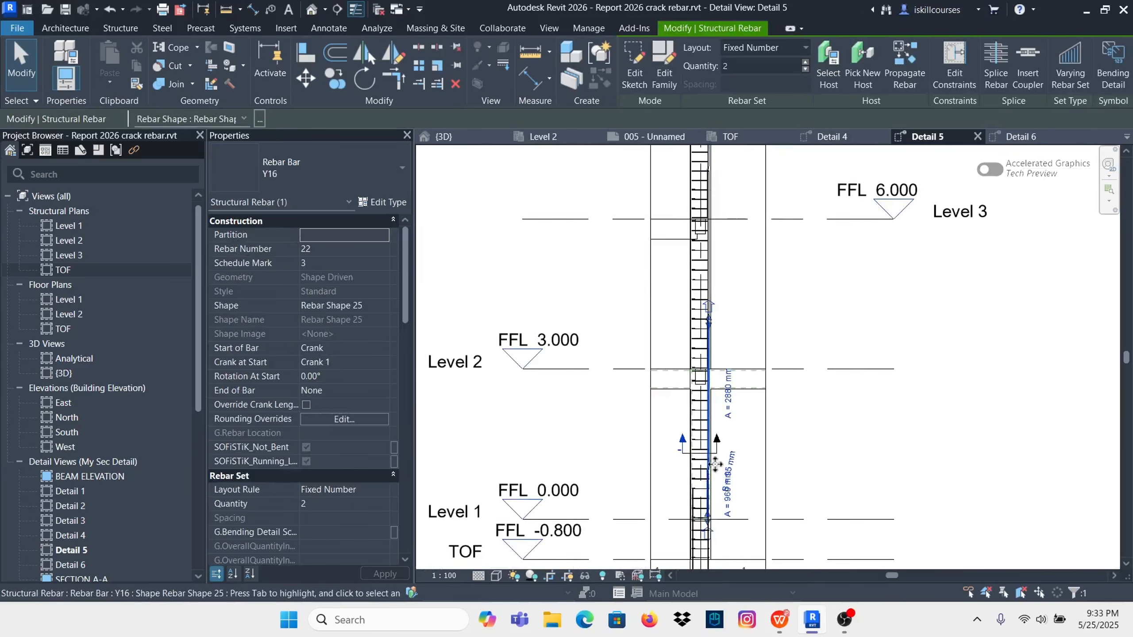
{"action": "scroll", "coordinate": [752, 392], "scroll_direction": "up", "scroll_amount": 4}
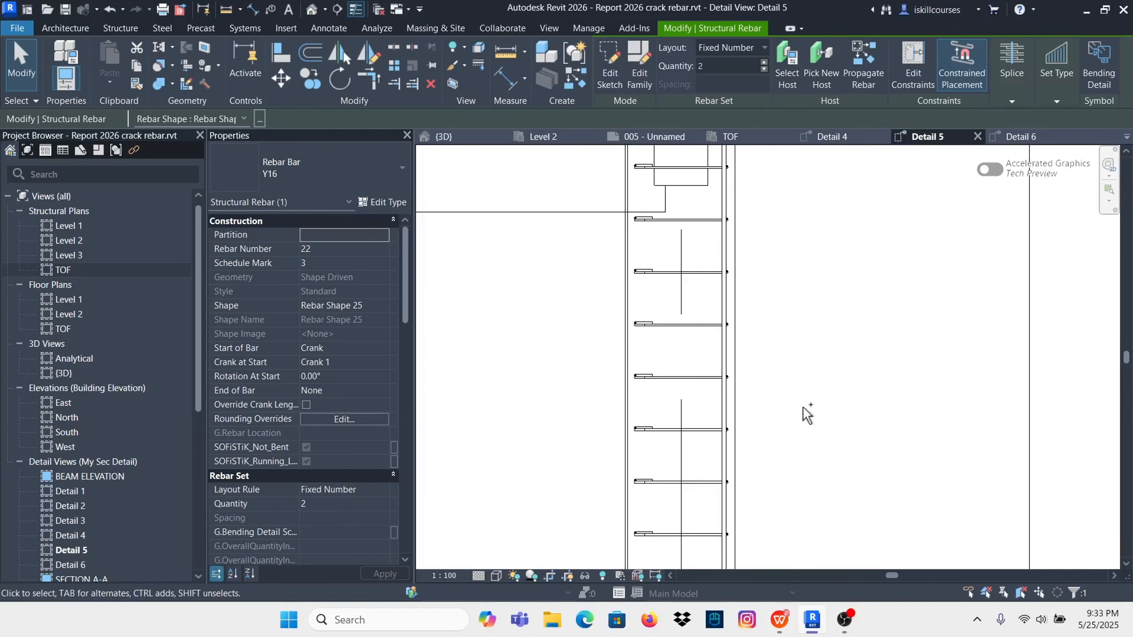
{"action": "left_click", "coordinate": [735, 366], "text": "ctrl"}
{"action": "scroll", "coordinate": [735, 366], "scroll_direction": "down", "scroll_amount": 3}
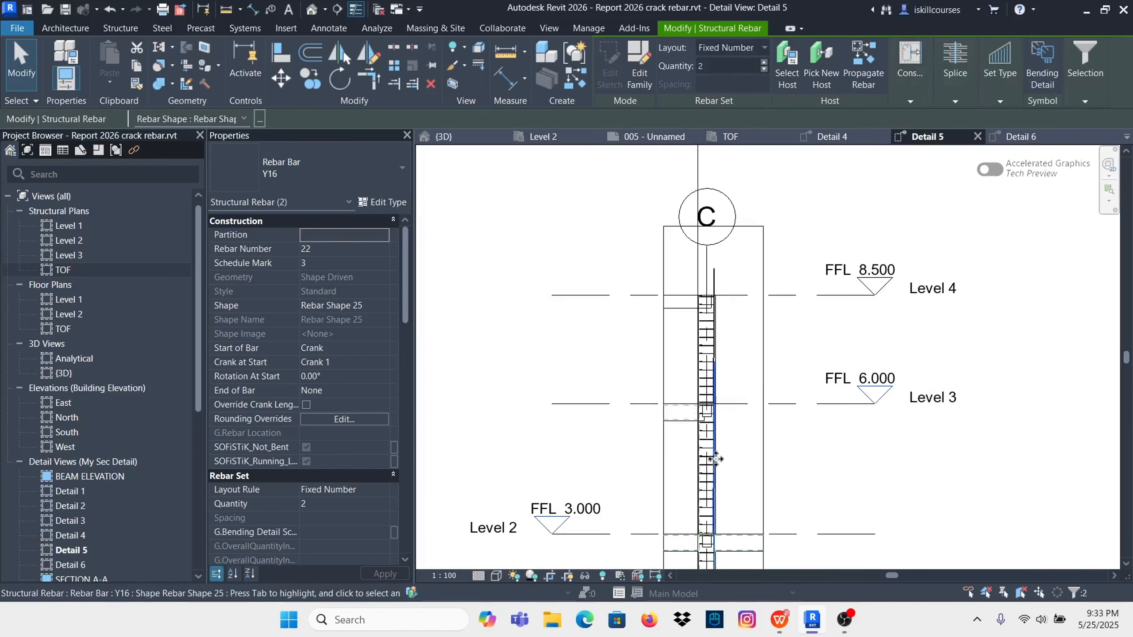
{"action": "scroll", "coordinate": [726, 402], "scroll_direction": "up", "scroll_amount": 7}
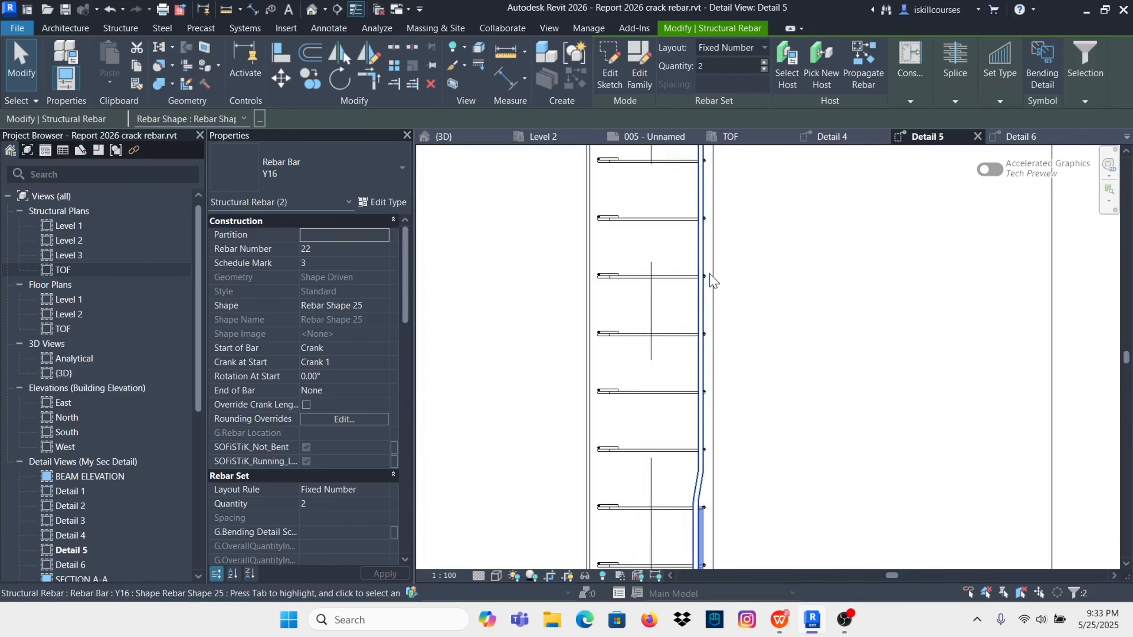
{"action": "scroll", "coordinate": [714, 424], "scroll_direction": "down", "scroll_amount": 2}
{"action": "scroll", "coordinate": [723, 392], "scroll_direction": "up", "scroll_amount": 5}
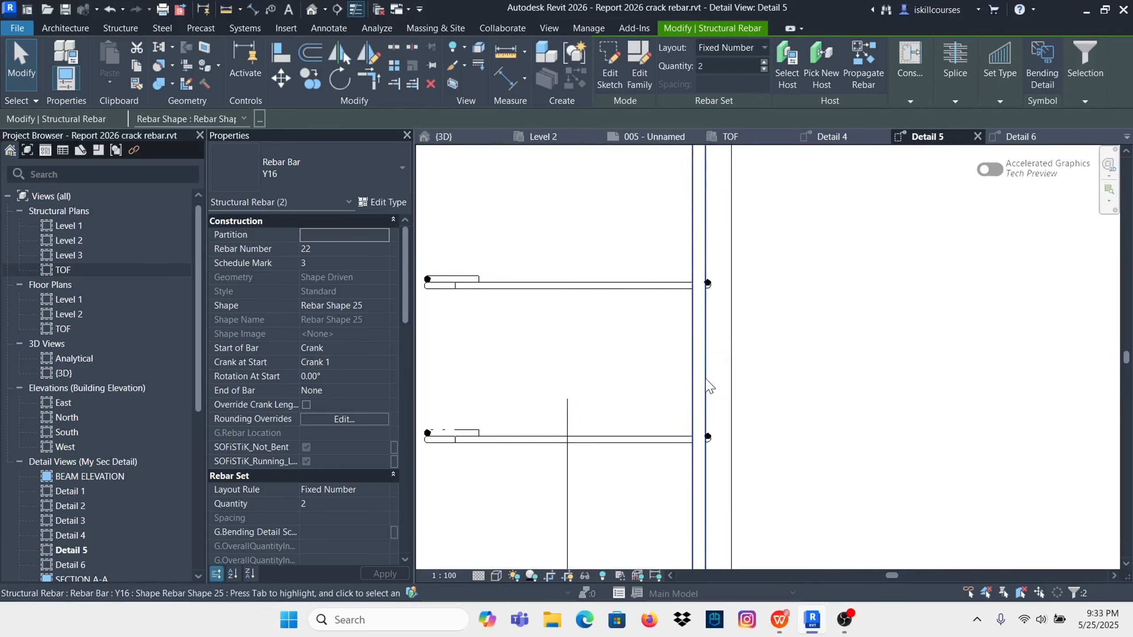
{"action": "scroll", "coordinate": [705, 387], "scroll_direction": "down", "scroll_amount": 5}
{"action": "scroll", "coordinate": [710, 380], "scroll_direction": "down", "scroll_amount": 3}
{"action": "scroll", "coordinate": [703, 303], "scroll_direction": "up", "scroll_amount": 3}
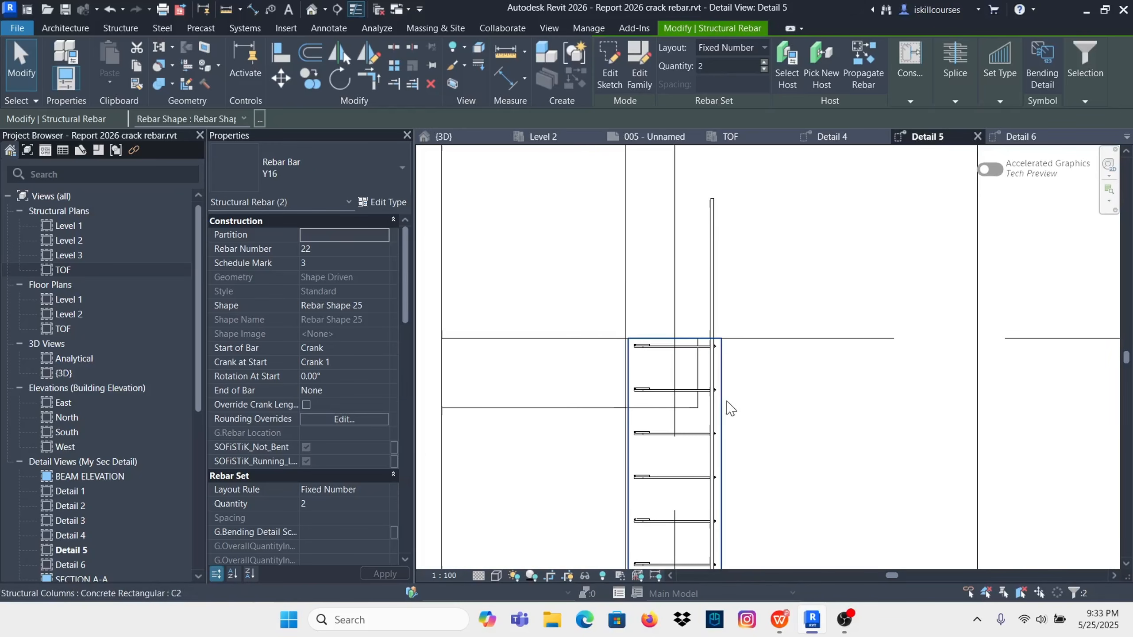
{"action": "left_click", "coordinate": [729, 276]}
Step: Open the rebar constraints of the topmost bar on the column's right face and move on to its End of Bar handle
{"action": "left_click", "coordinate": [713, 285]}
{"action": "scroll", "coordinate": [758, 232], "scroll_direction": "up", "scroll_amount": 4}
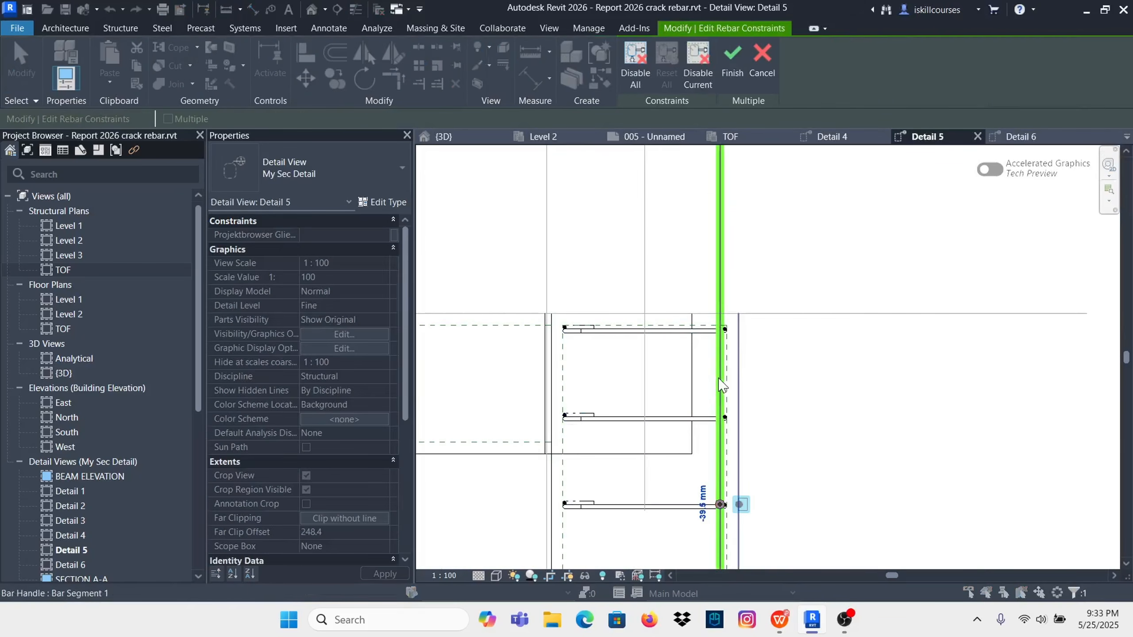
{"action": "scroll", "coordinate": [702, 341], "scroll_direction": "up", "scroll_amount": 3}
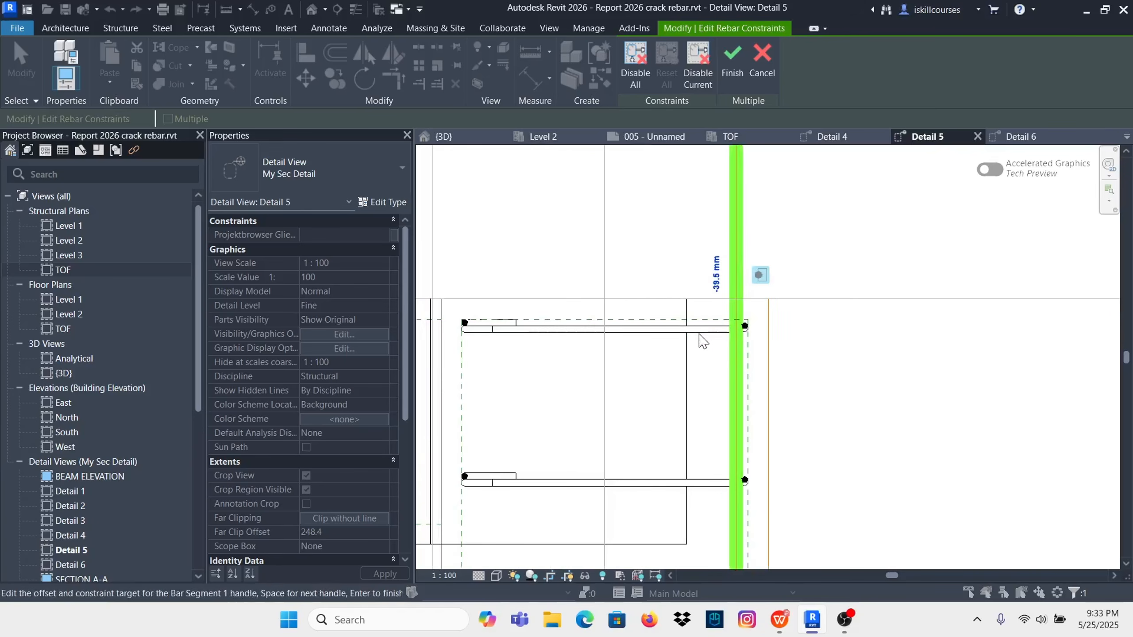
{"action": "scroll", "coordinate": [722, 317], "scroll_direction": "down", "scroll_amount": 5}
{"action": "scroll", "coordinate": [706, 308], "scroll_direction": "up", "scroll_amount": 5}
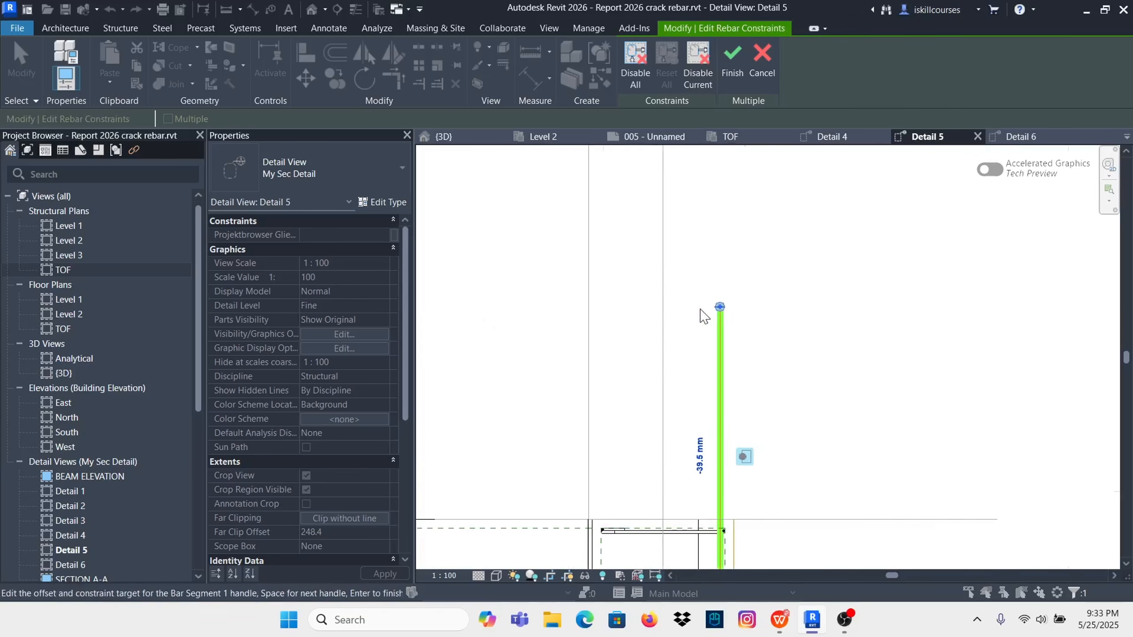
{"action": "key", "text": "space"}
{"action": "scroll", "coordinate": [706, 223], "scroll_direction": "down", "scroll_amount": 4}
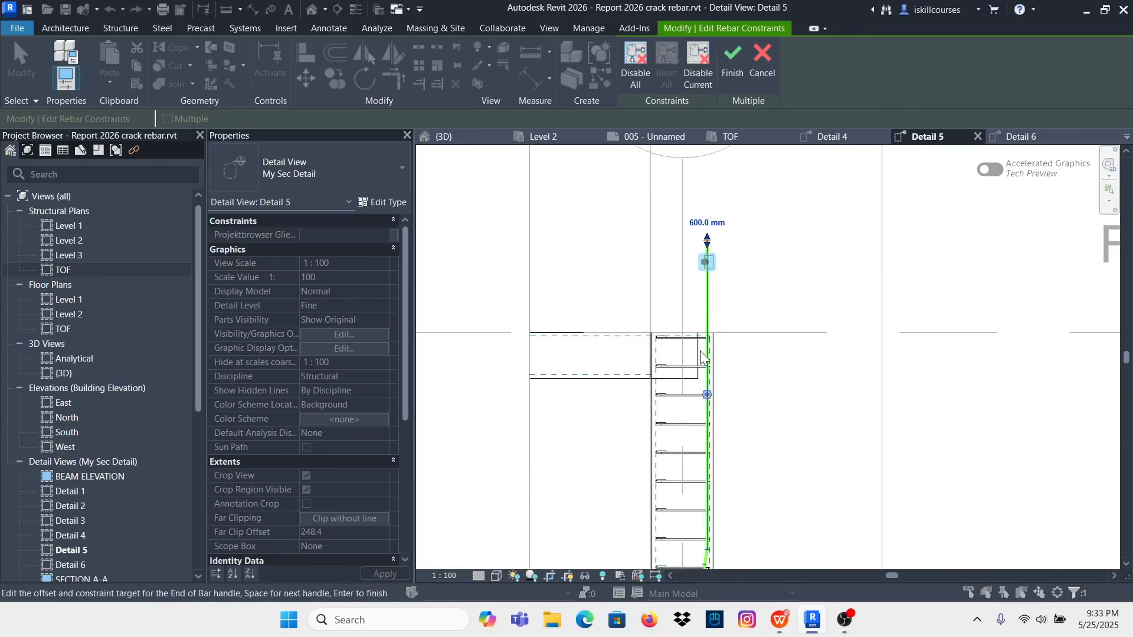
{"action": "scroll", "coordinate": [692, 330], "scroll_direction": "up", "scroll_amount": 2}
{"action": "scroll", "coordinate": [692, 303], "scroll_direction": "down", "scroll_amount": 3}
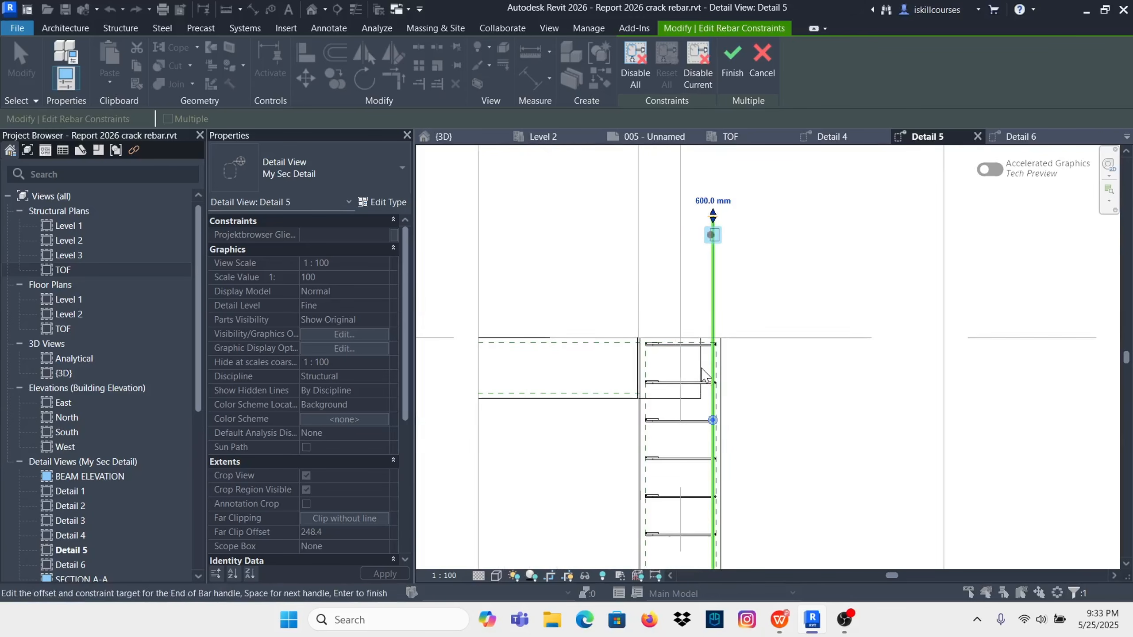
Step: Set the topmost bar's End of Bar constraint offset to 0 mm
{"action": "left_click", "coordinate": [719, 201]}
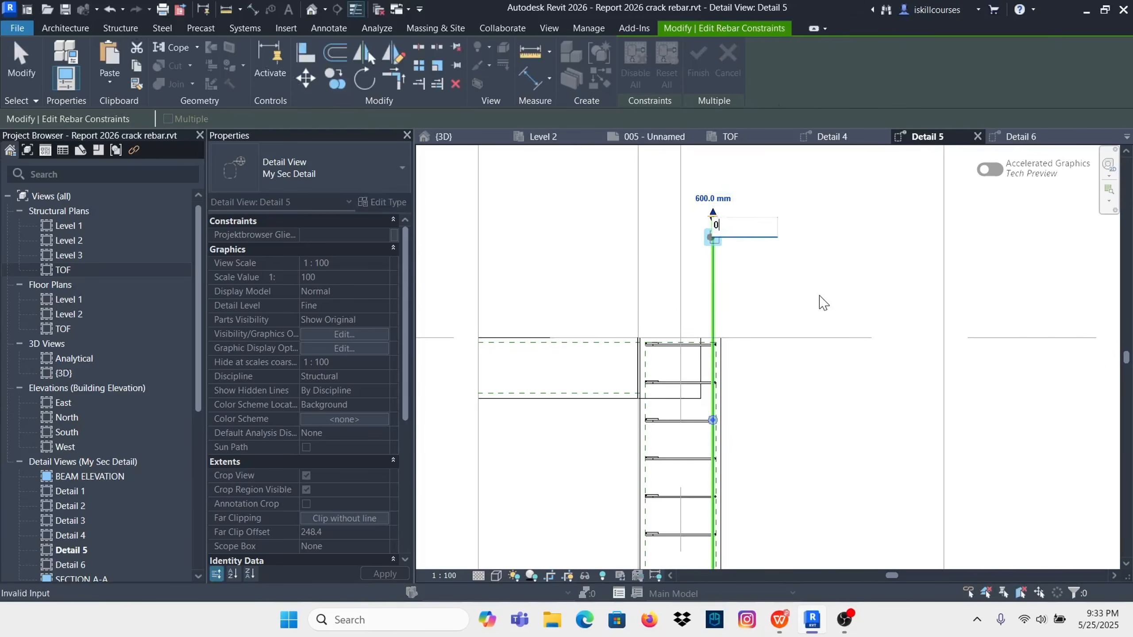
{"action": "type", "text": "0"}
{"action": "key", "text": "Return"}
Step: Set the topmost bar's End of Bar constraint offset to -40 mm, finish the constraint edit and deselect the bar
{"action": "scroll", "coordinate": [714, 317], "scroll_direction": "up", "scroll_amount": 2}
{"action": "left_click", "coordinate": [712, 315]}
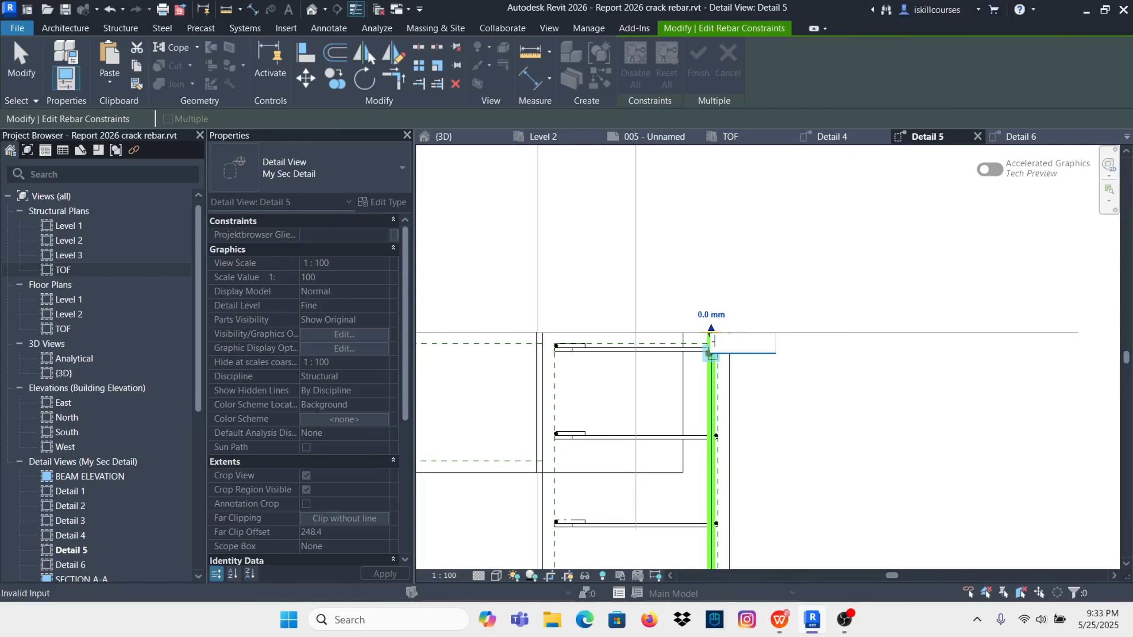
{"action": "type", "text": "-40"}
{"action": "key", "text": "Return"}
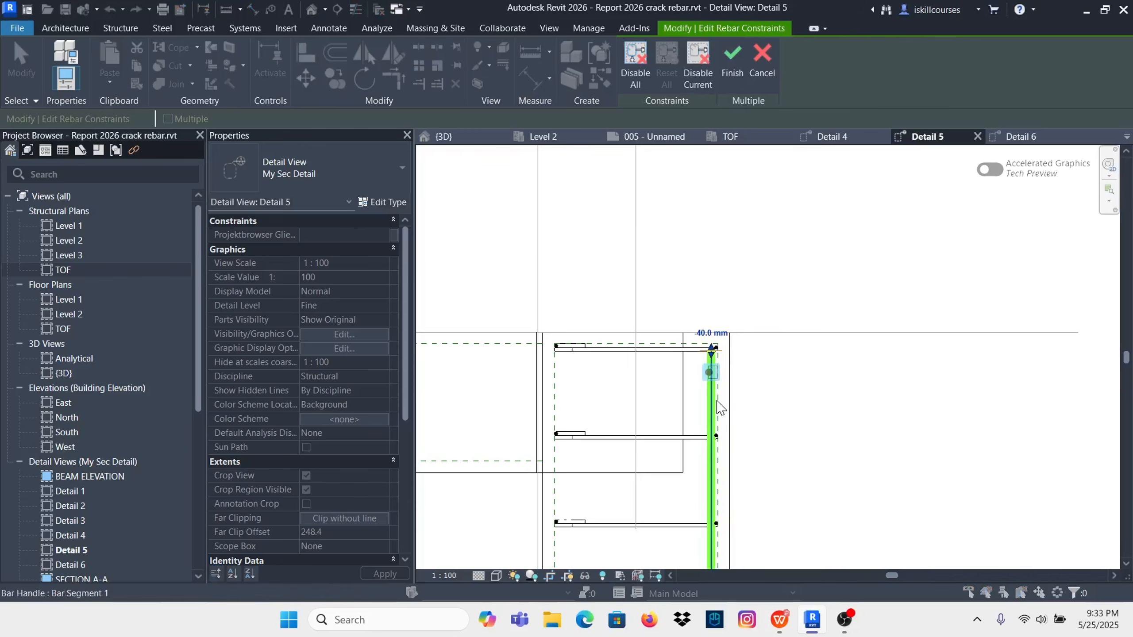
{"action": "scroll", "coordinate": [722, 312], "scroll_direction": "up", "scroll_amount": 4}
{"action": "scroll", "coordinate": [735, 271], "scroll_direction": "down", "scroll_amount": 2}
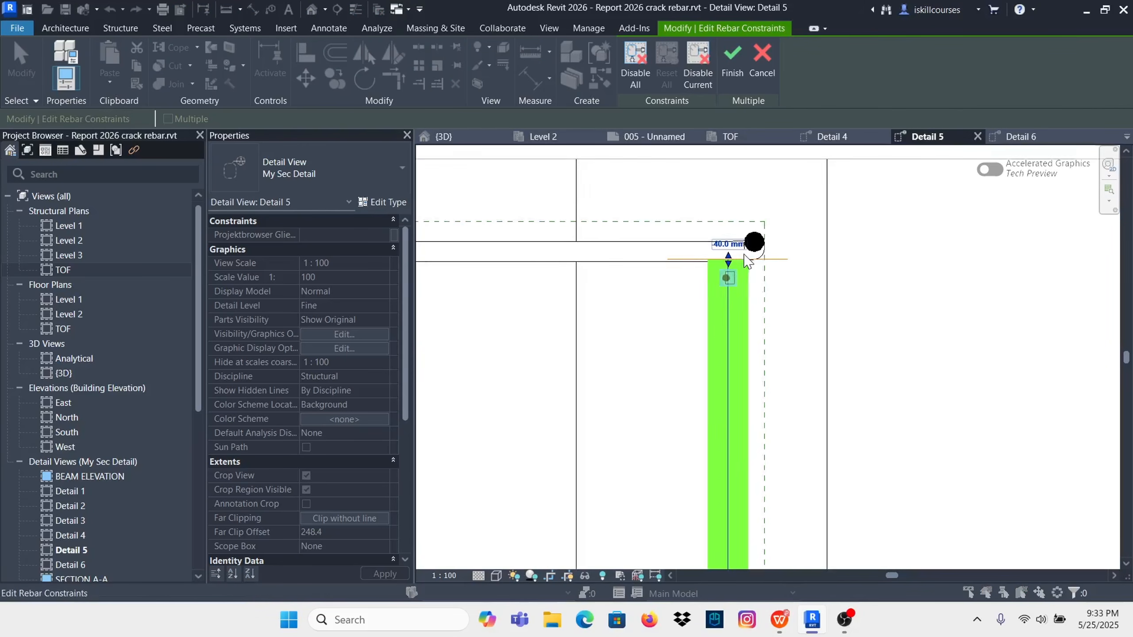
{"action": "left_click", "coordinate": [730, 54]}
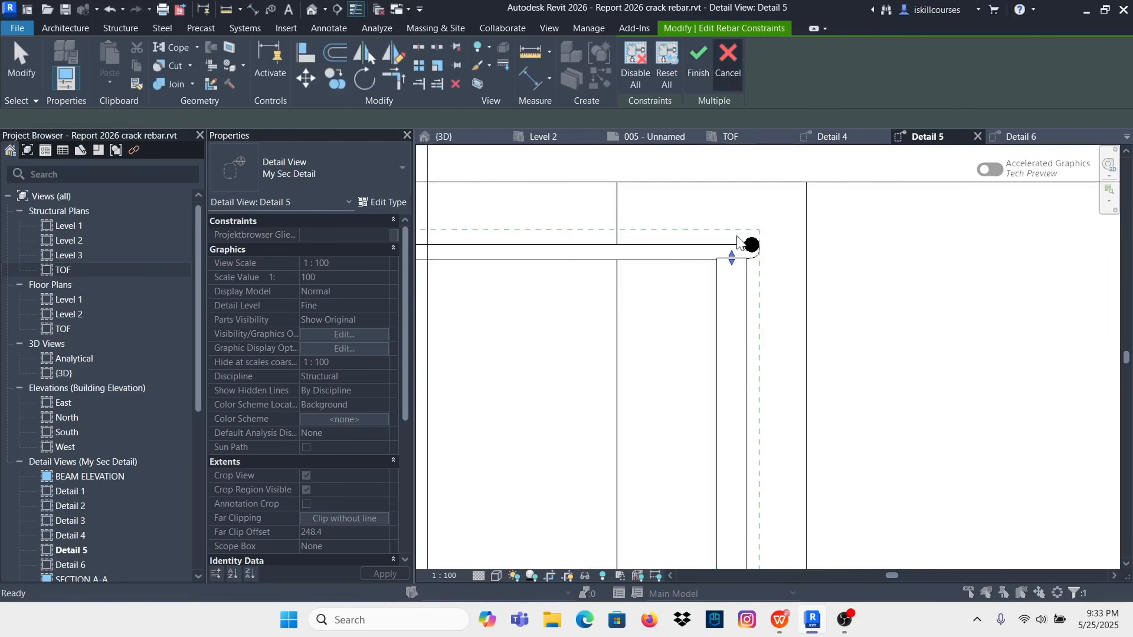
{"action": "left_click", "coordinate": [912, 302]}
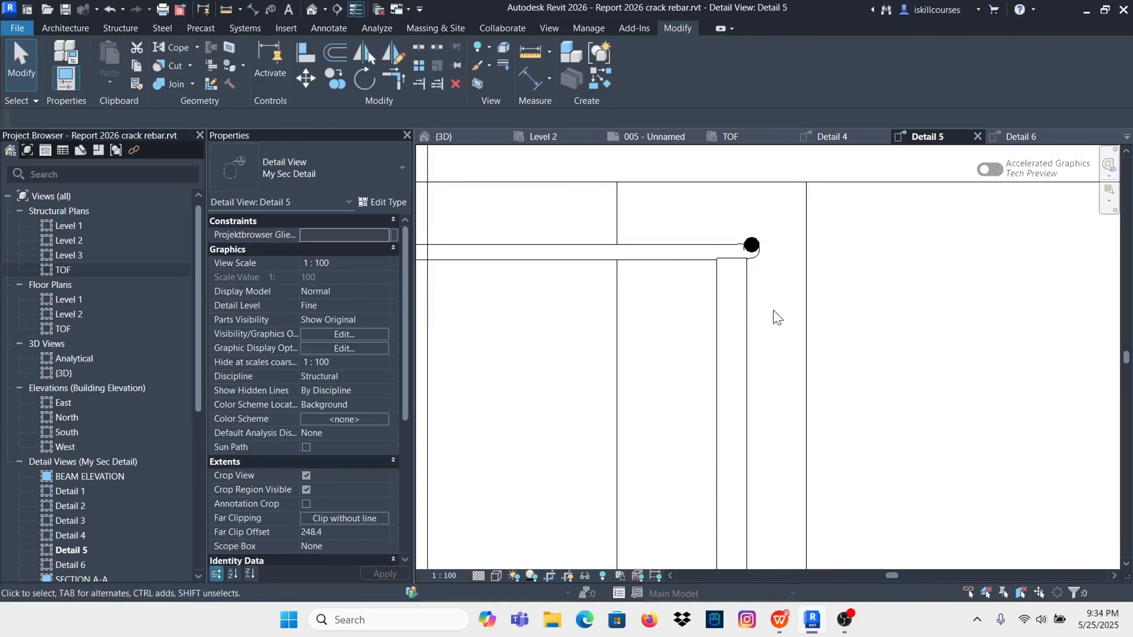
Step: Give the topmost Y16 bar an End of Bar hook of type Standard 90°, 5ϕ
{"action": "left_click", "coordinate": [718, 322]}
{"action": "scroll", "coordinate": [718, 322], "scroll_direction": "down", "scroll_amount": 3}
{"action": "scroll", "coordinate": [731, 292], "scroll_direction": "down", "scroll_amount": 3}
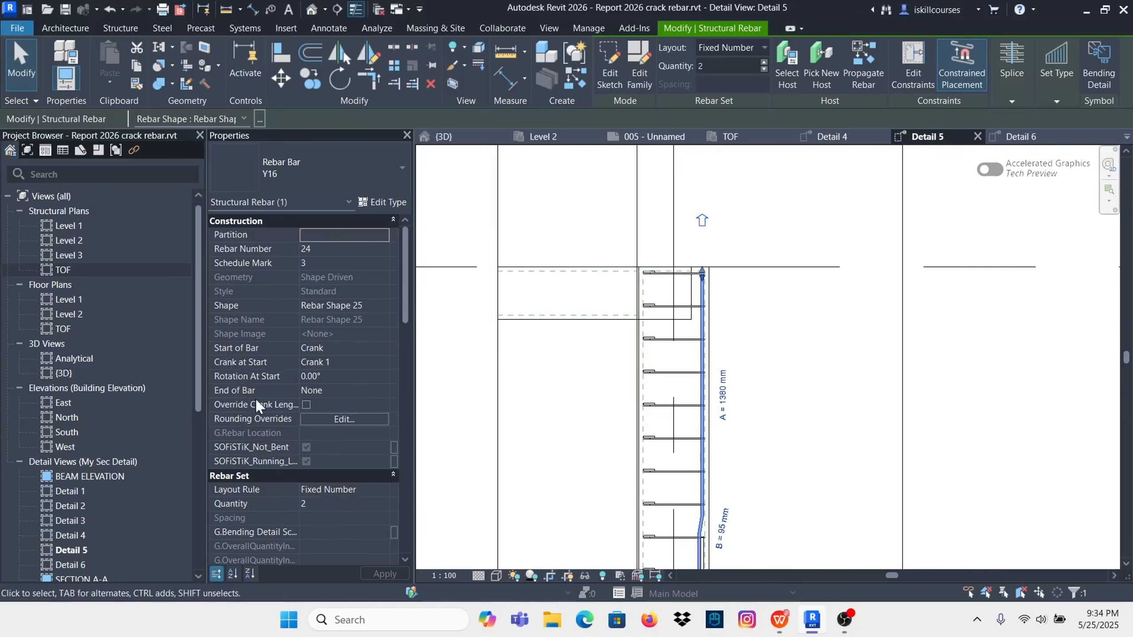
{"action": "left_click", "coordinate": [340, 390]}
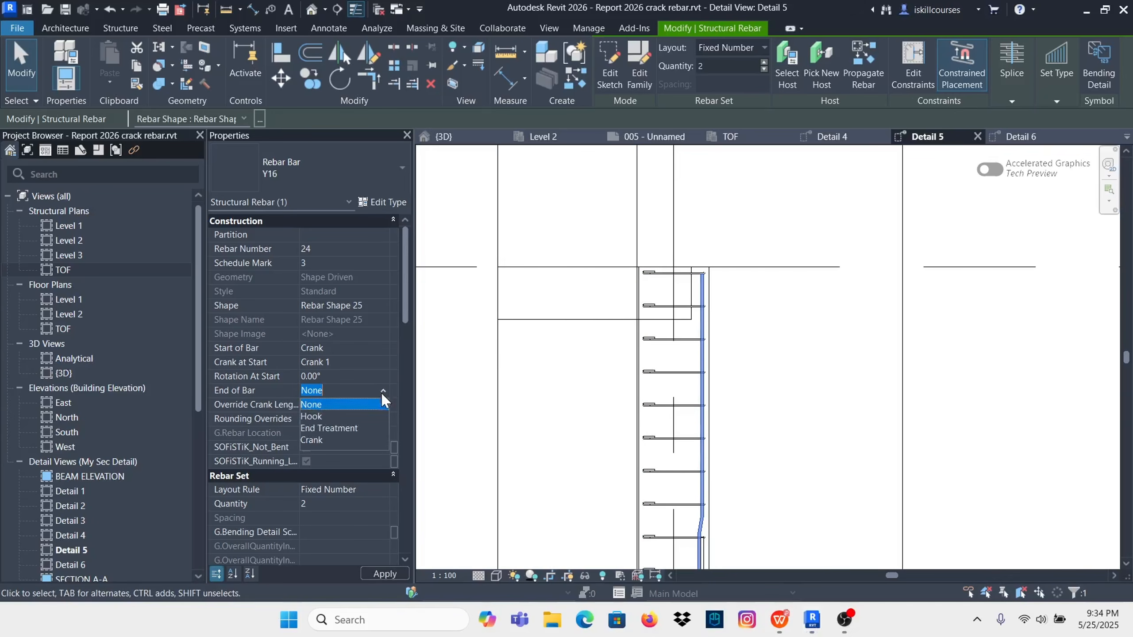
{"action": "left_click", "coordinate": [322, 416]}
{"action": "left_click", "coordinate": [382, 403]}
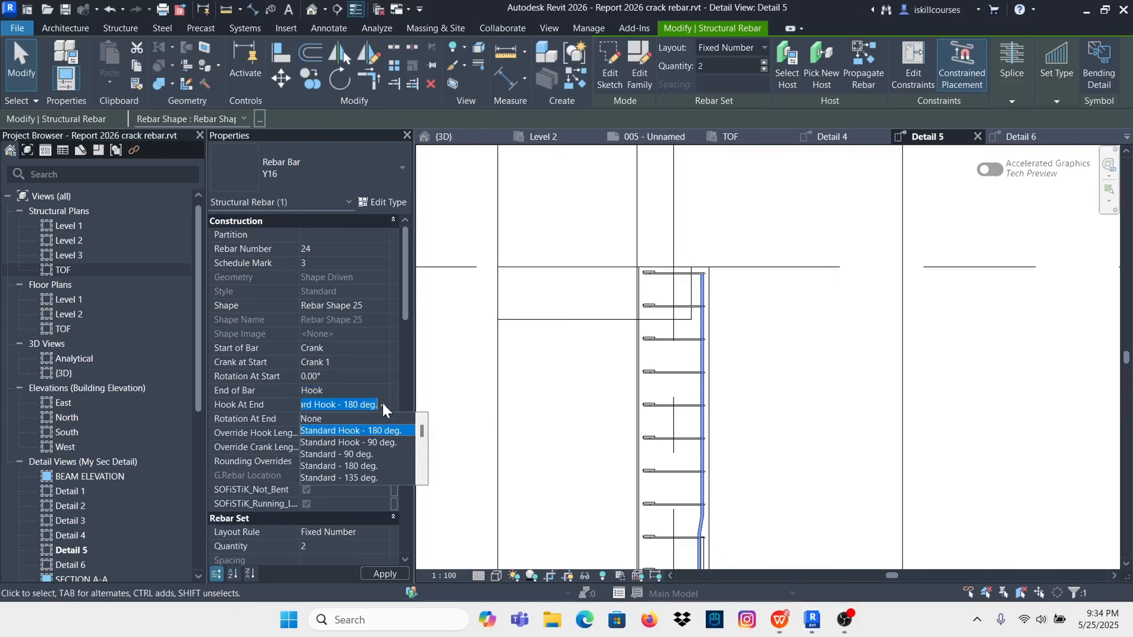
{"action": "type", "text": "90"}
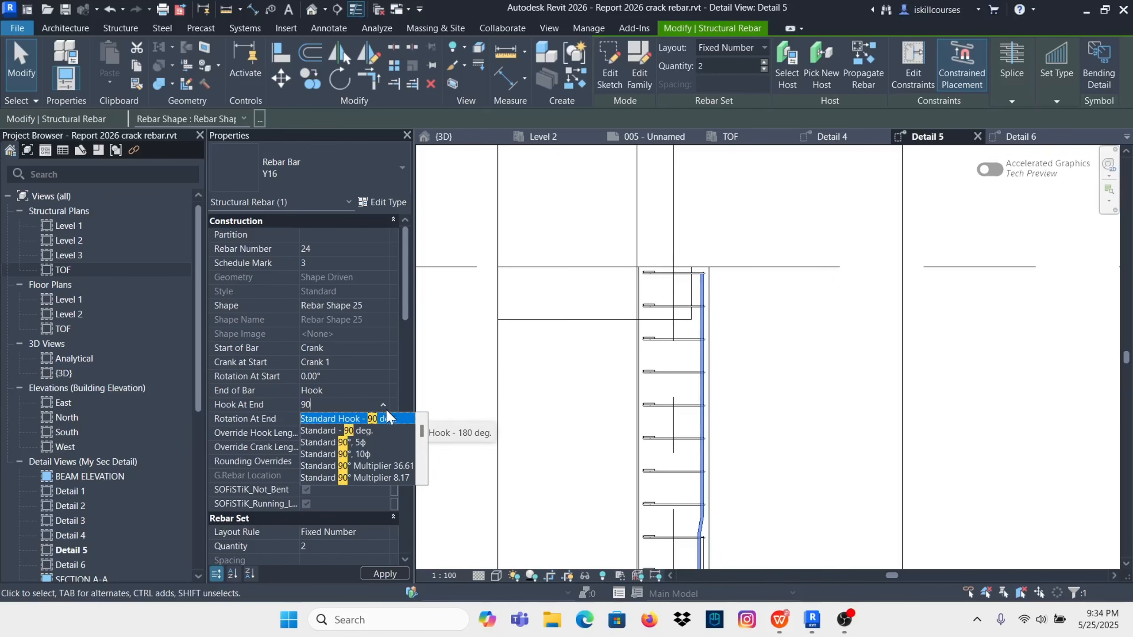
{"action": "left_click", "coordinate": [360, 440]}
{"action": "left_click", "coordinate": [745, 329]}
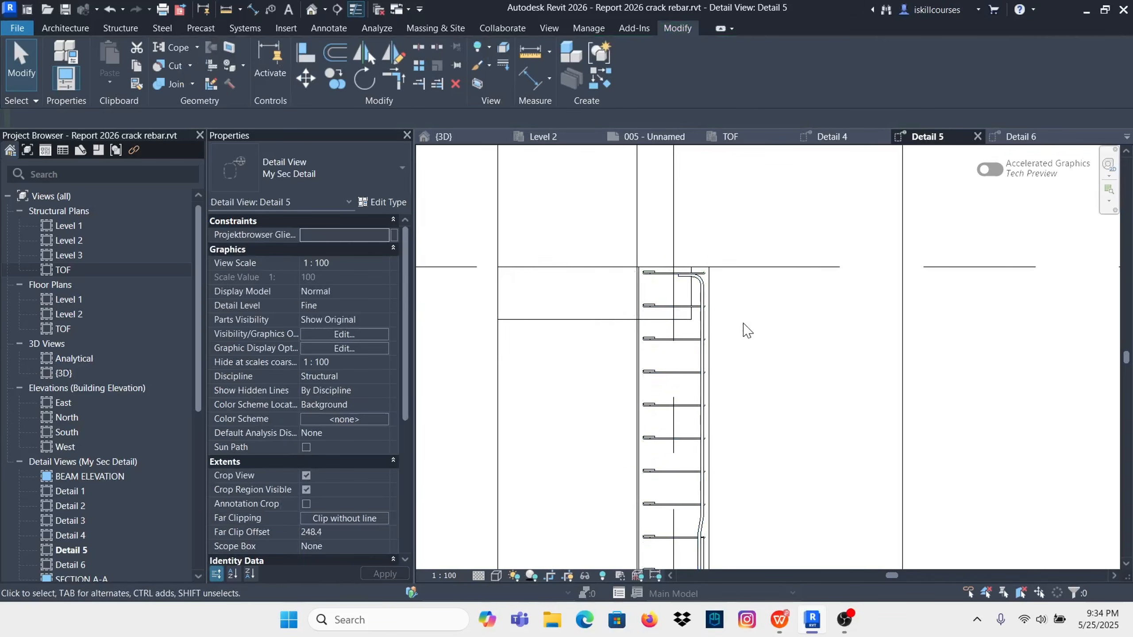
Step: Pull the upper end of the column's R8 tie set down below the hooked end of the topmost bar
{"action": "scroll", "coordinate": [736, 326], "scroll_direction": "up", "scroll_amount": 3}
{"action": "left_click", "coordinate": [679, 255]}
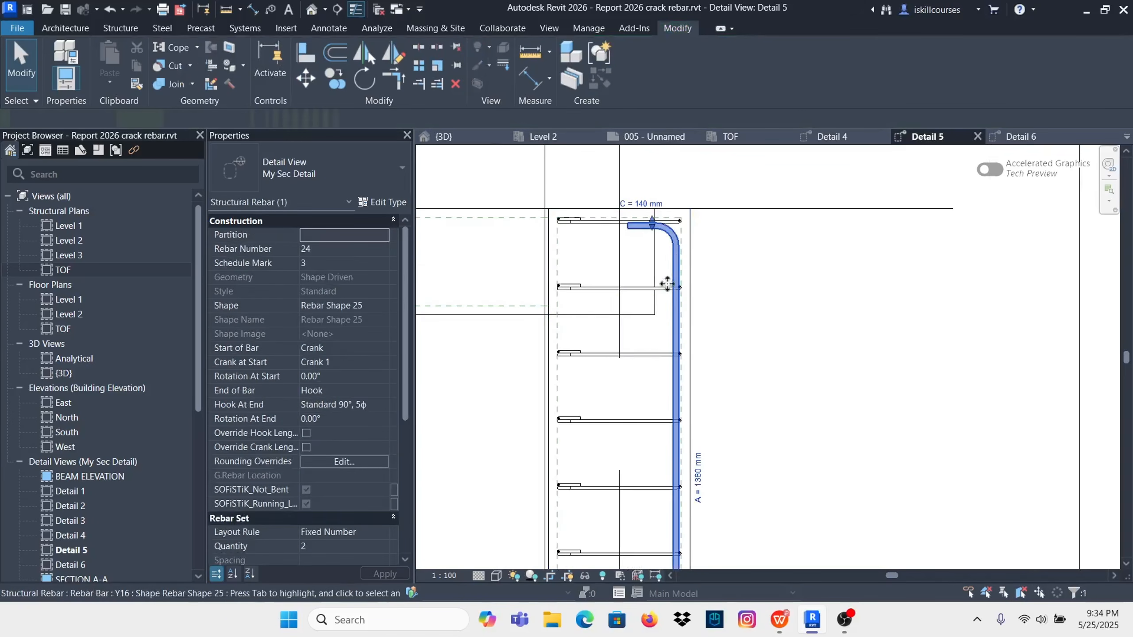
{"action": "left_click", "coordinate": [581, 238]}
{"action": "left_click", "coordinate": [617, 243]}
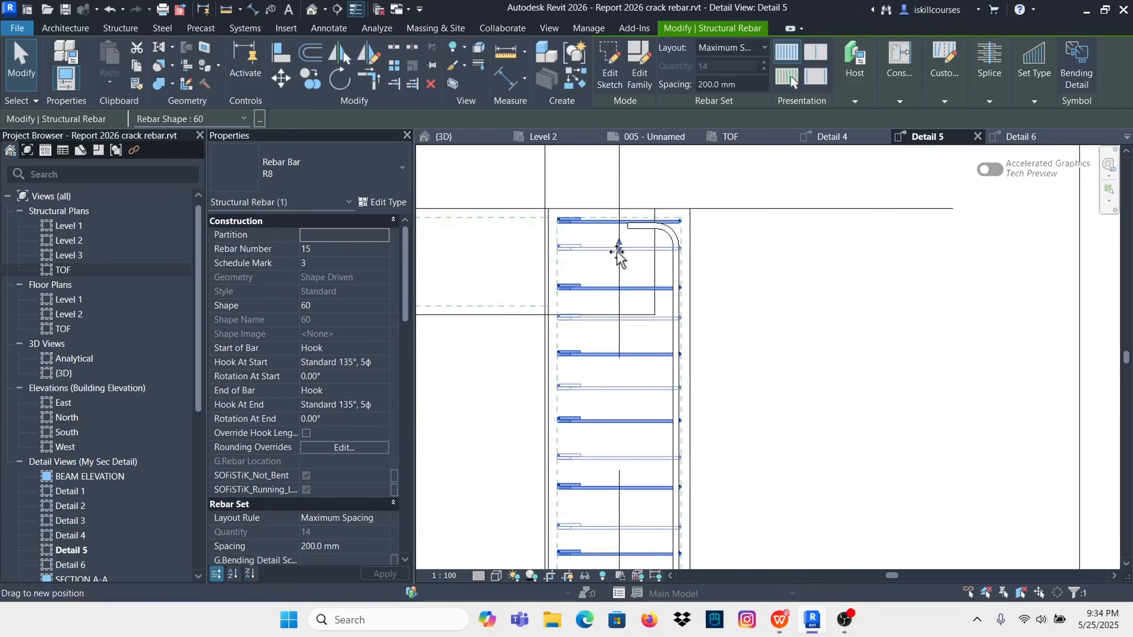
{"action": "left_click", "coordinate": [687, 278]}
{"action": "scroll", "coordinate": [669, 265], "scroll_direction": "up", "scroll_amount": 2}
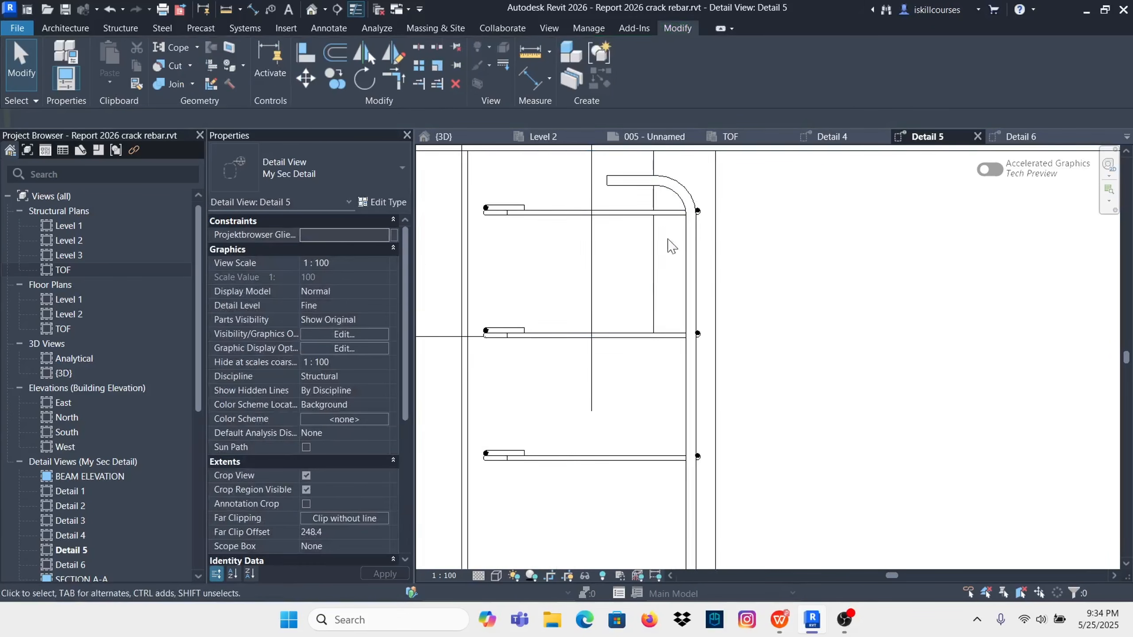
Step: Mirror a copy of the three cranked Y16 bars on the column's right face about the column's centre line
{"action": "left_click", "coordinate": [682, 261]}
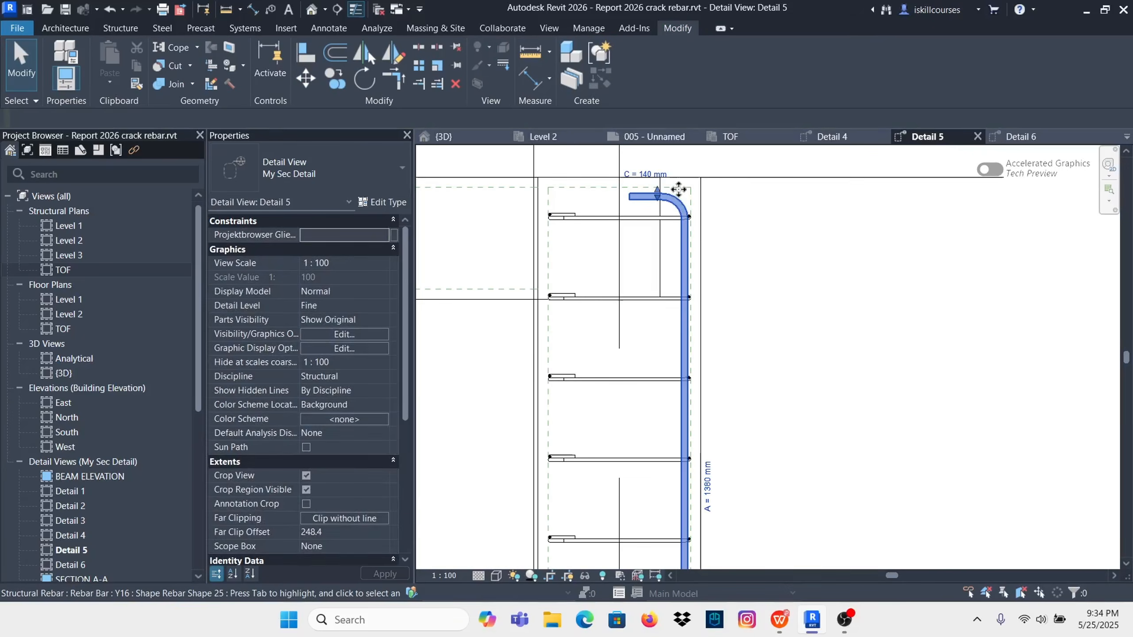
{"action": "scroll", "coordinate": [684, 312], "scroll_direction": "down", "scroll_amount": 3}
{"action": "scroll", "coordinate": [696, 353], "scroll_direction": "up", "scroll_amount": 5}
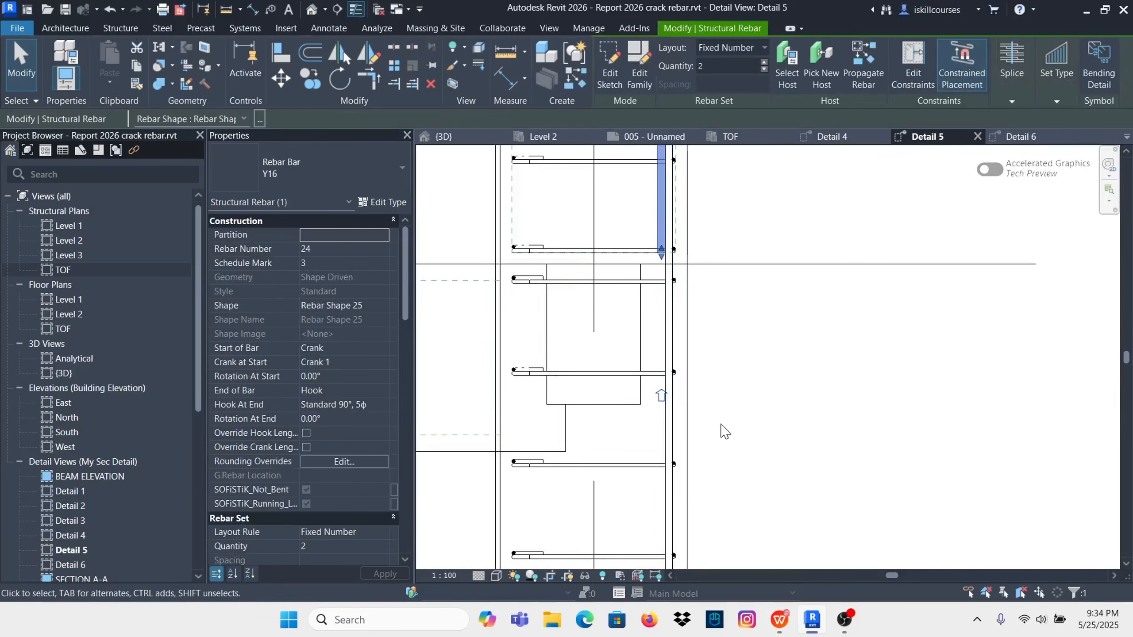
{"action": "left_click", "coordinate": [669, 330], "text": "ctrl"}
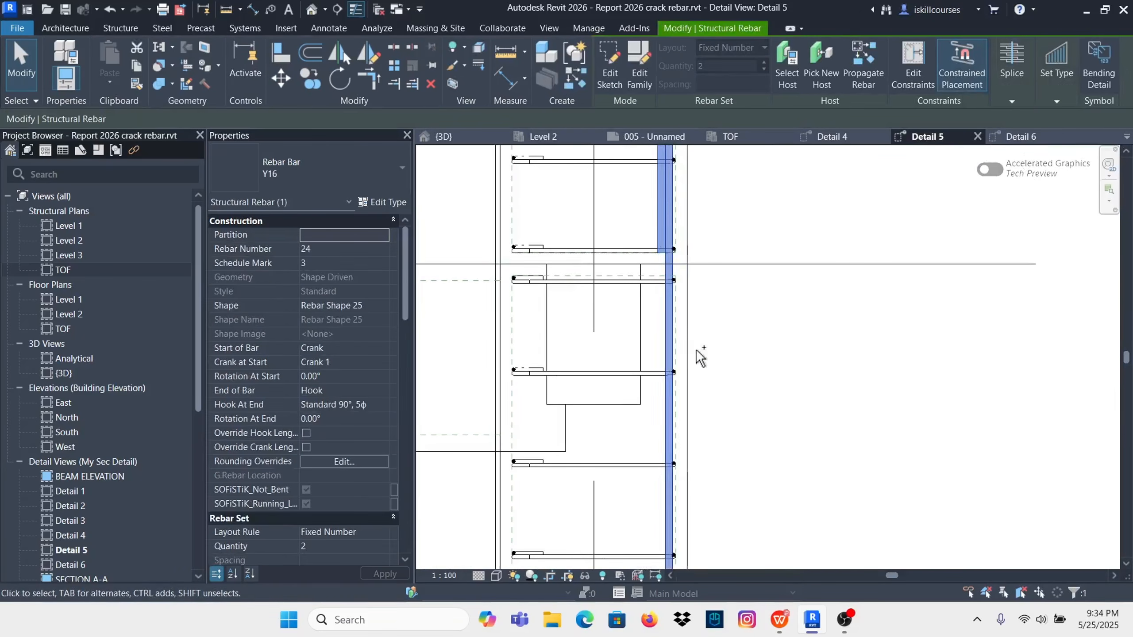
{"action": "scroll", "coordinate": [680, 207], "scroll_direction": "down", "scroll_amount": 4}
{"action": "scroll", "coordinate": [675, 338], "scroll_direction": "up", "scroll_amount": 5}
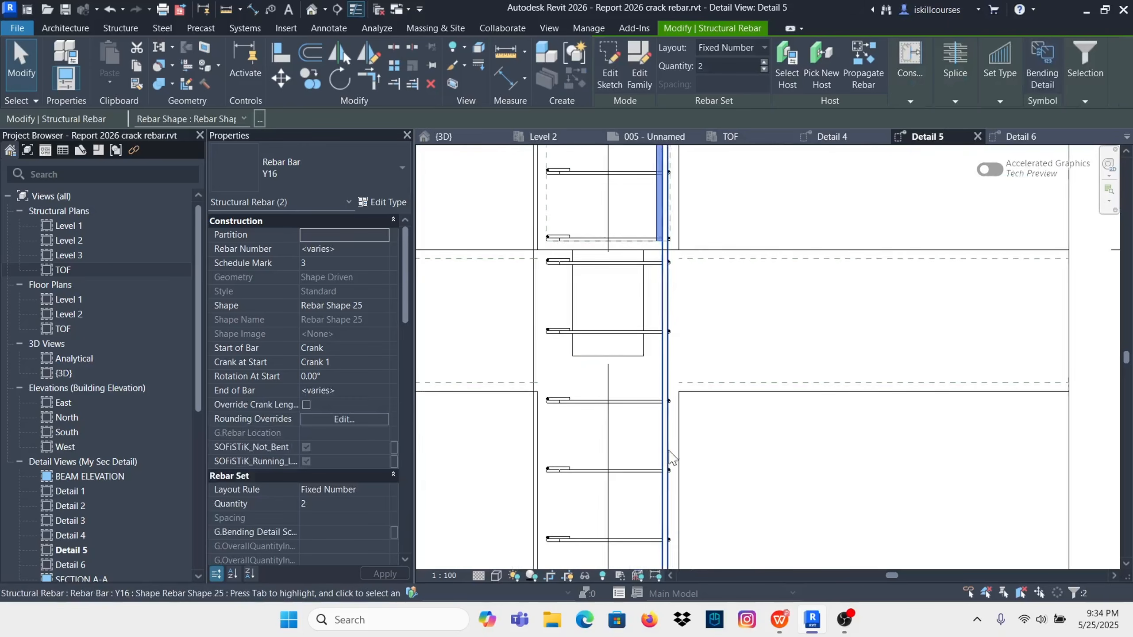
{"action": "left_click", "coordinate": [670, 417], "text": "ctrl"}
{"action": "scroll", "coordinate": [716, 365], "scroll_direction": "down", "scroll_amount": 5}
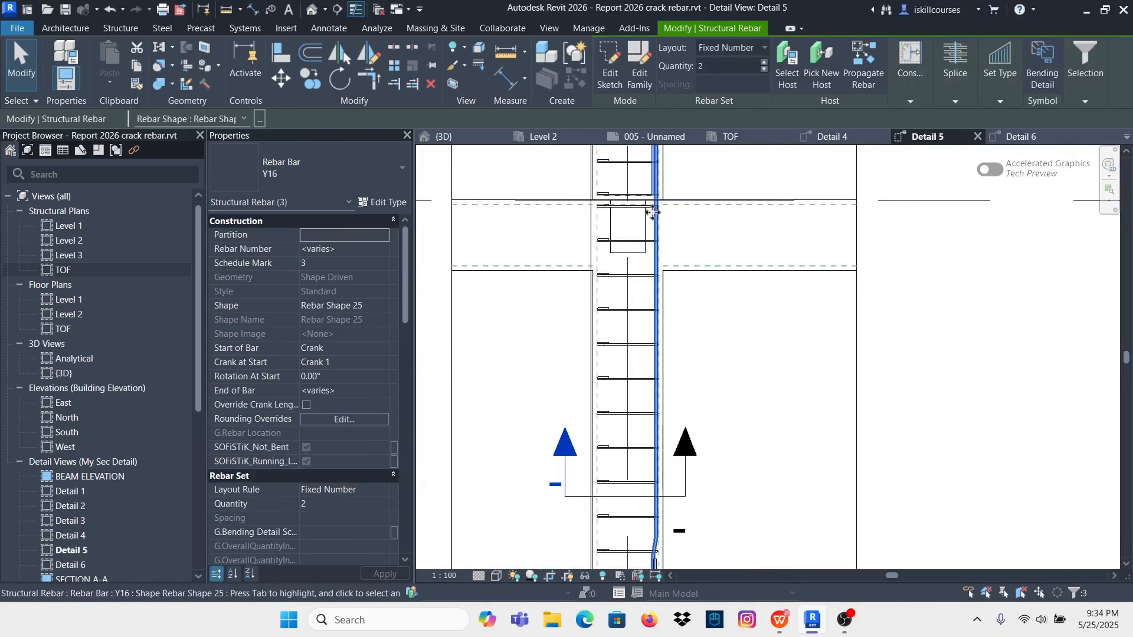
{"action": "scroll", "coordinate": [651, 314], "scroll_direction": "up", "scroll_amount": 3}
{"action": "scroll", "coordinate": [651, 313], "scroll_direction": "down", "scroll_amount": 5}
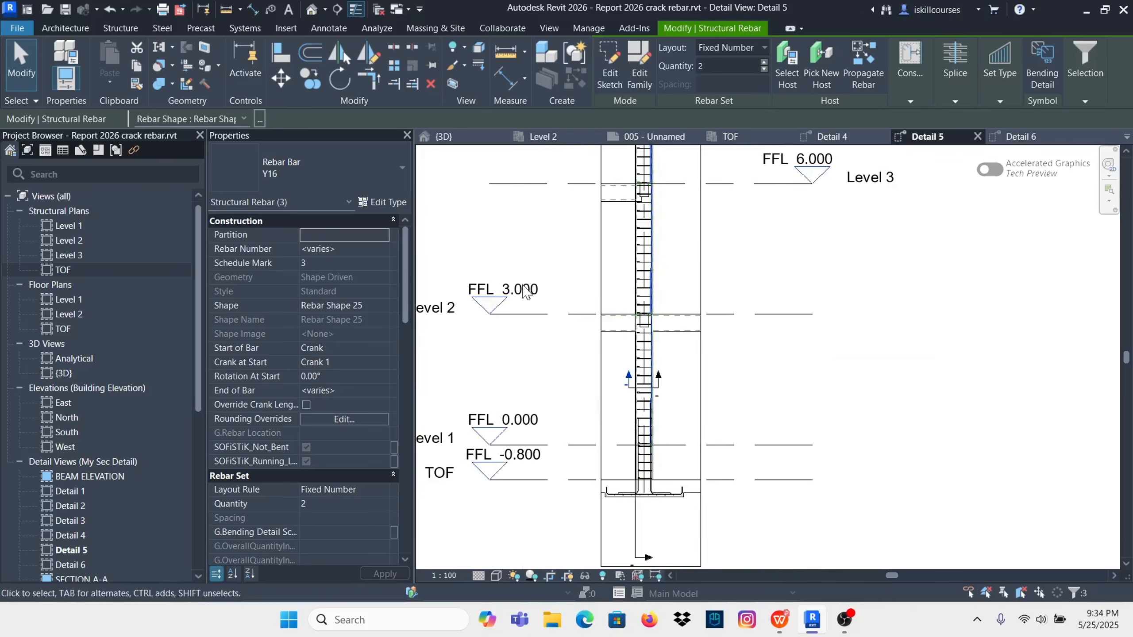
{"action": "left_click", "coordinate": [341, 56]}
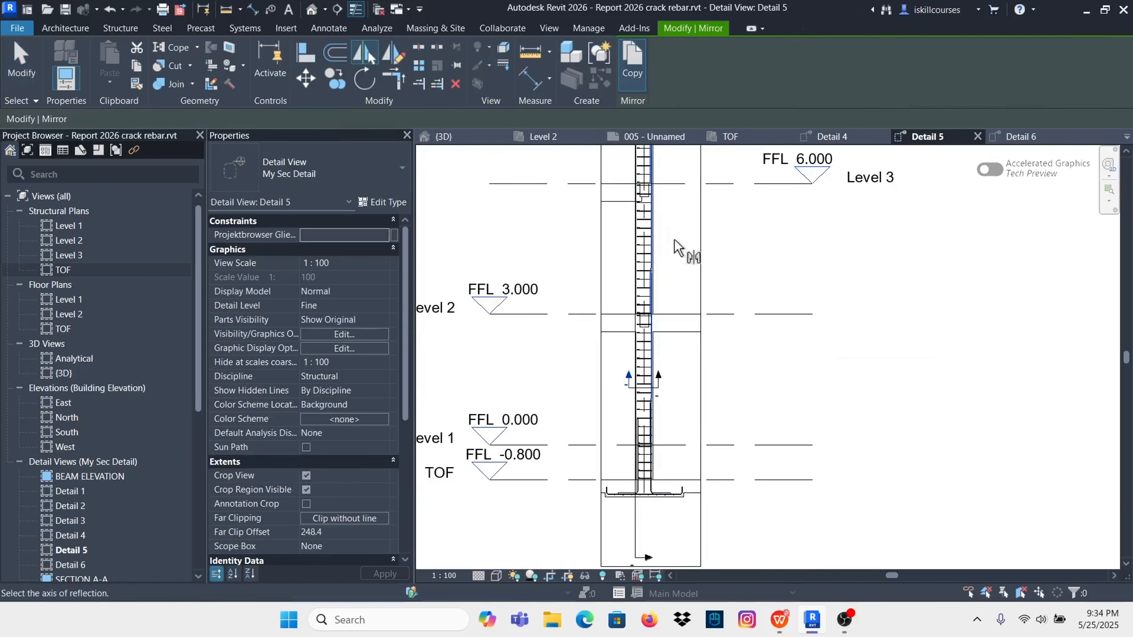
{"action": "scroll", "coordinate": [651, 250], "scroll_direction": "up", "scroll_amount": 4}
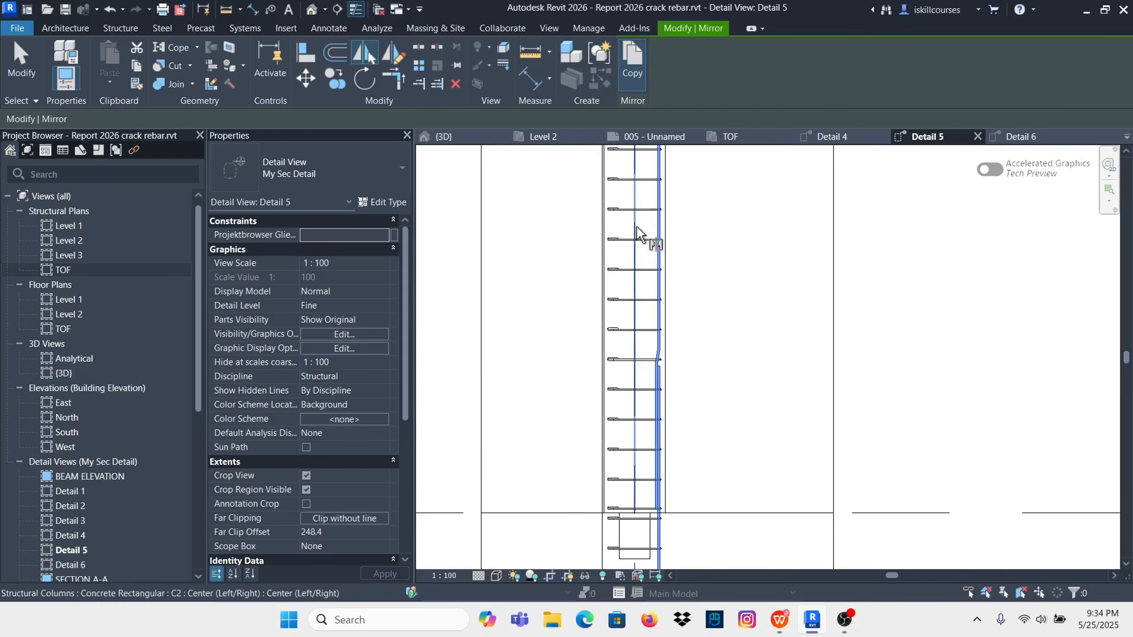
{"action": "left_click", "coordinate": [635, 238]}
{"action": "scroll", "coordinate": [660, 441], "scroll_direction": "up", "scroll_amount": 3}
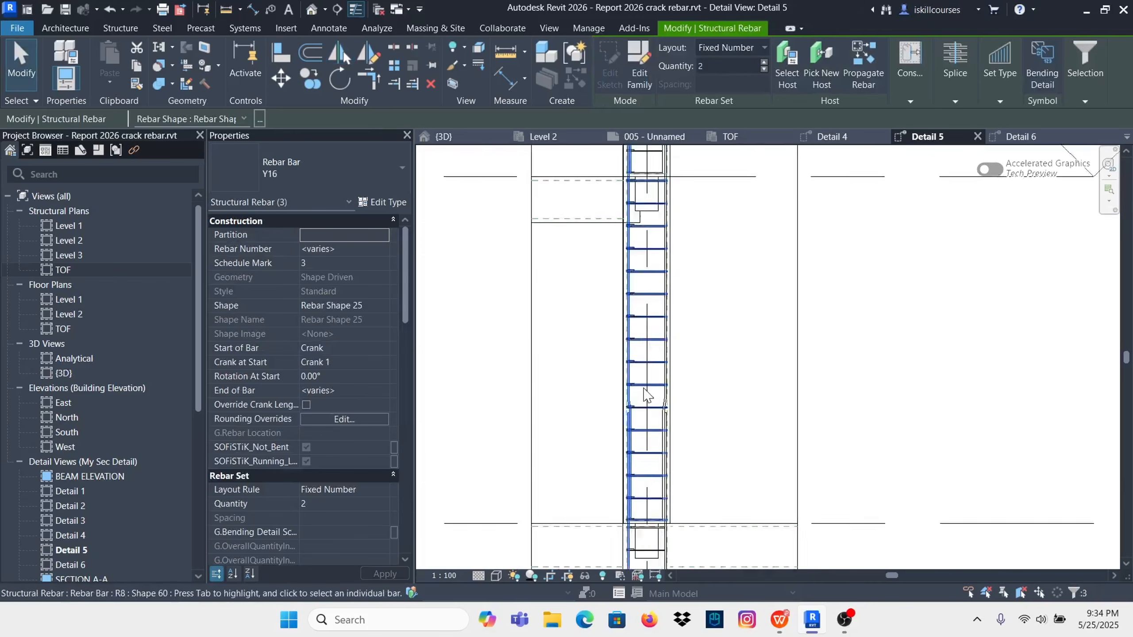
Step: Set the view scale of Detail 5 to 1 : 25
{"action": "scroll", "coordinate": [693, 412], "scroll_direction": "down", "scroll_amount": 5}
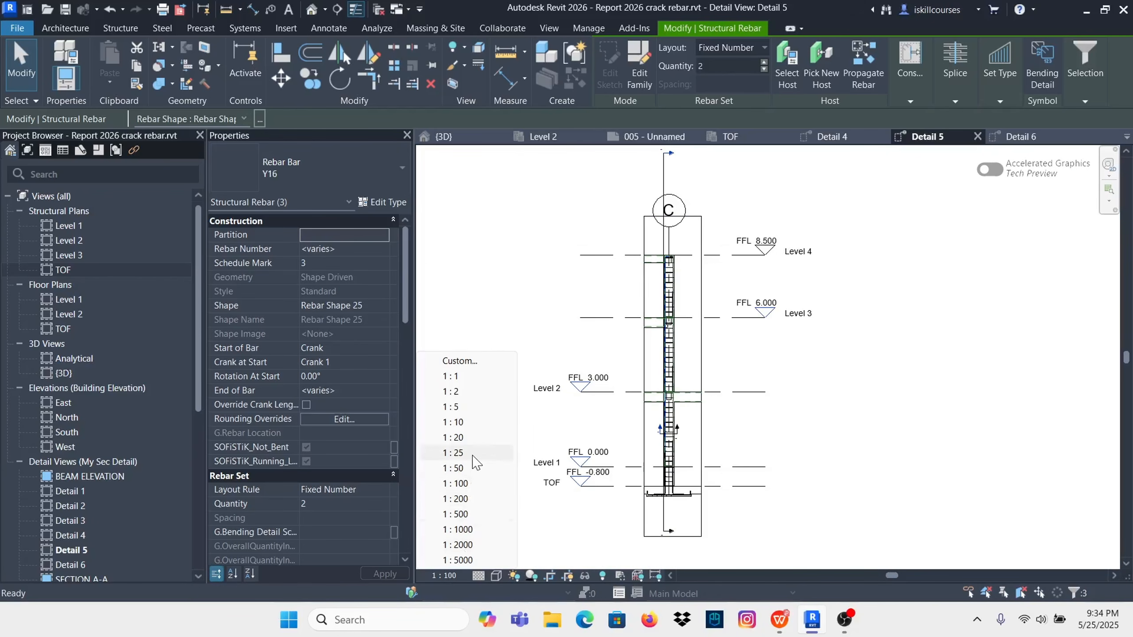
{"action": "left_click", "coordinate": [452, 453]}
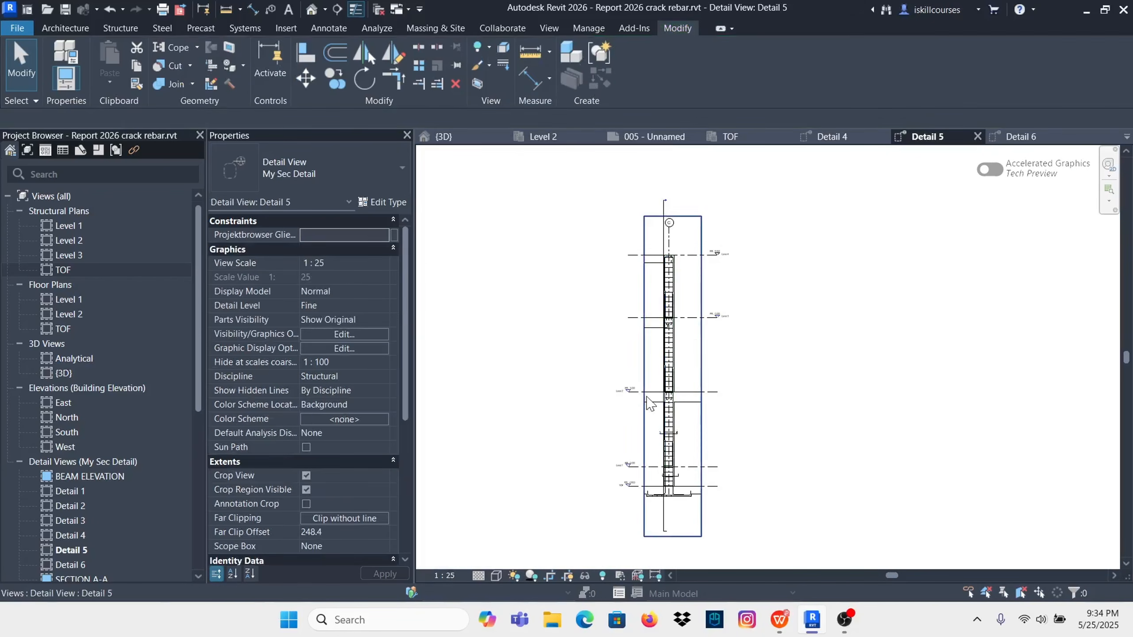
{"action": "scroll", "coordinate": [646, 281], "scroll_direction": "up", "scroll_amount": 5}
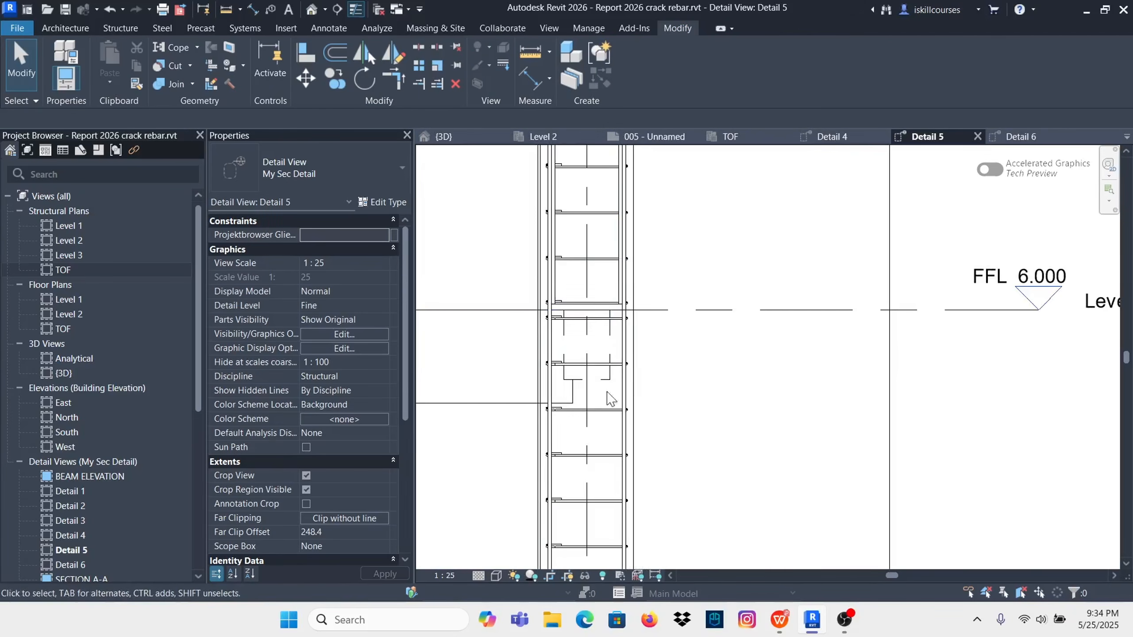
Step: Shorten the Level 3 line by pulling both of its ends in towards the column
{"action": "scroll", "coordinate": [745, 357], "scroll_direction": "down", "scroll_amount": 5}
{"action": "left_click", "coordinate": [764, 317]}
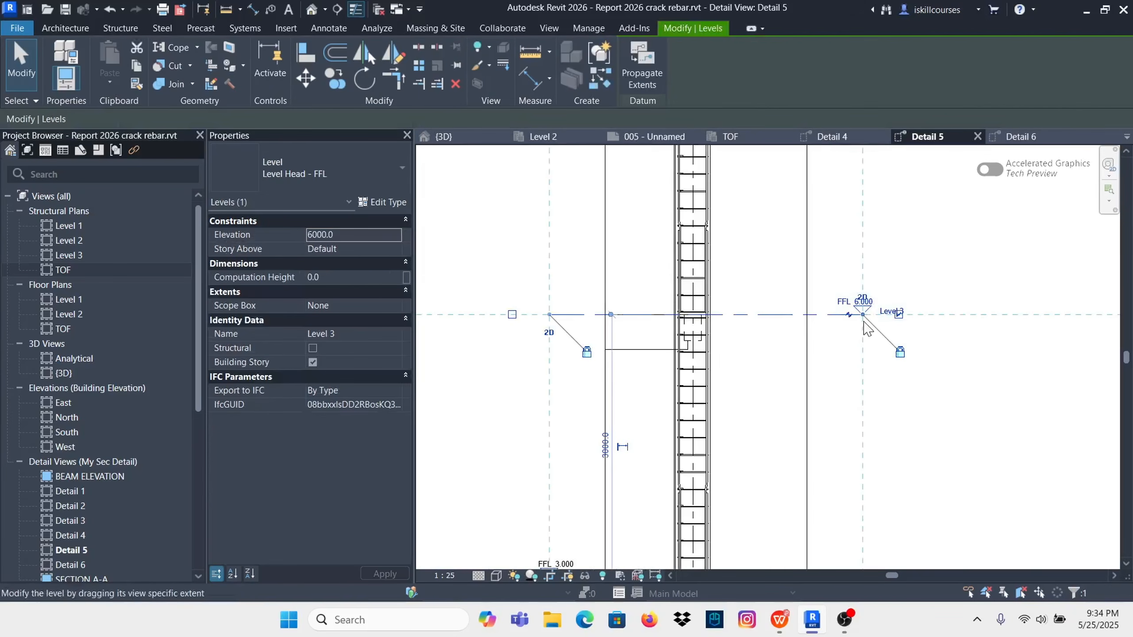
{"action": "left_click_drag", "start_coordinate": [865, 325], "coordinate": [728, 322]}
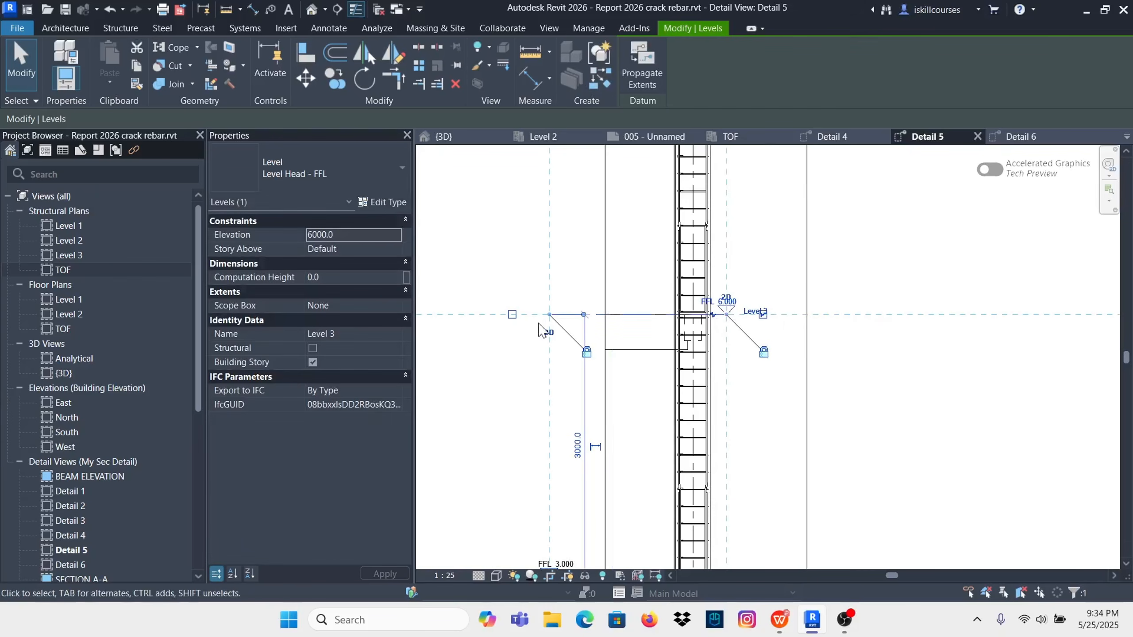
{"action": "left_click_drag", "start_coordinate": [549, 315], "coordinate": [655, 318]}
{"action": "left_click", "coordinate": [758, 382]}
{"action": "scroll", "coordinate": [735, 350], "scroll_direction": "up", "scroll_amount": 2}
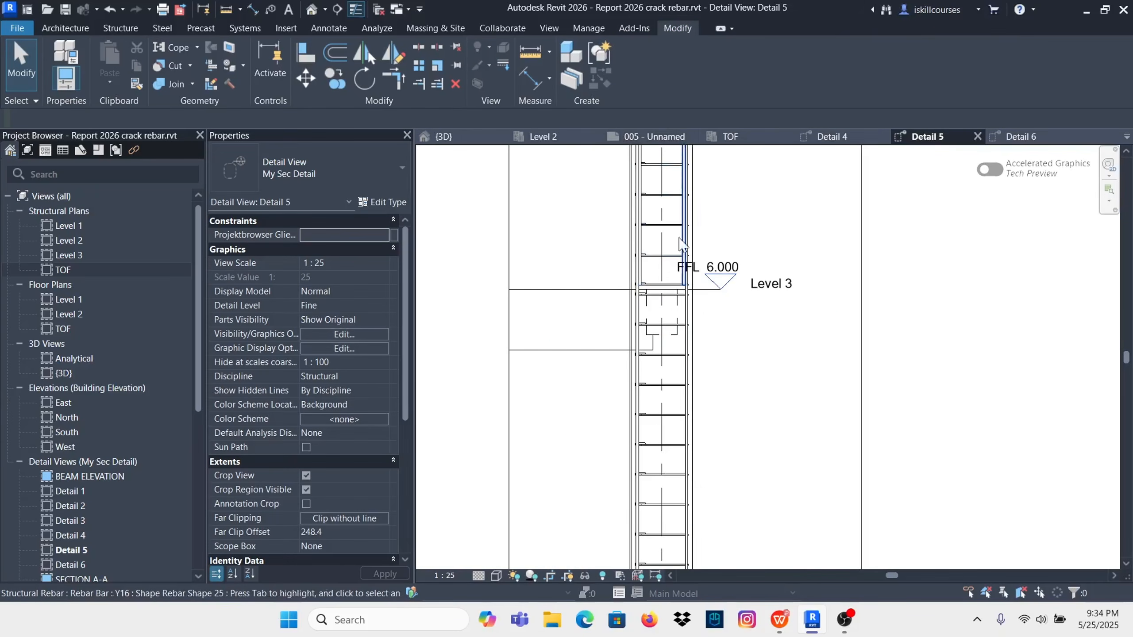
Step: Reposition the aligned Level 2, Level 1 and TOF heads beside the column, clear of the reinforcement
{"action": "scroll", "coordinate": [690, 415], "scroll_direction": "down", "scroll_amount": 4}
{"action": "scroll", "coordinate": [749, 393], "scroll_direction": "up", "scroll_amount": 4}
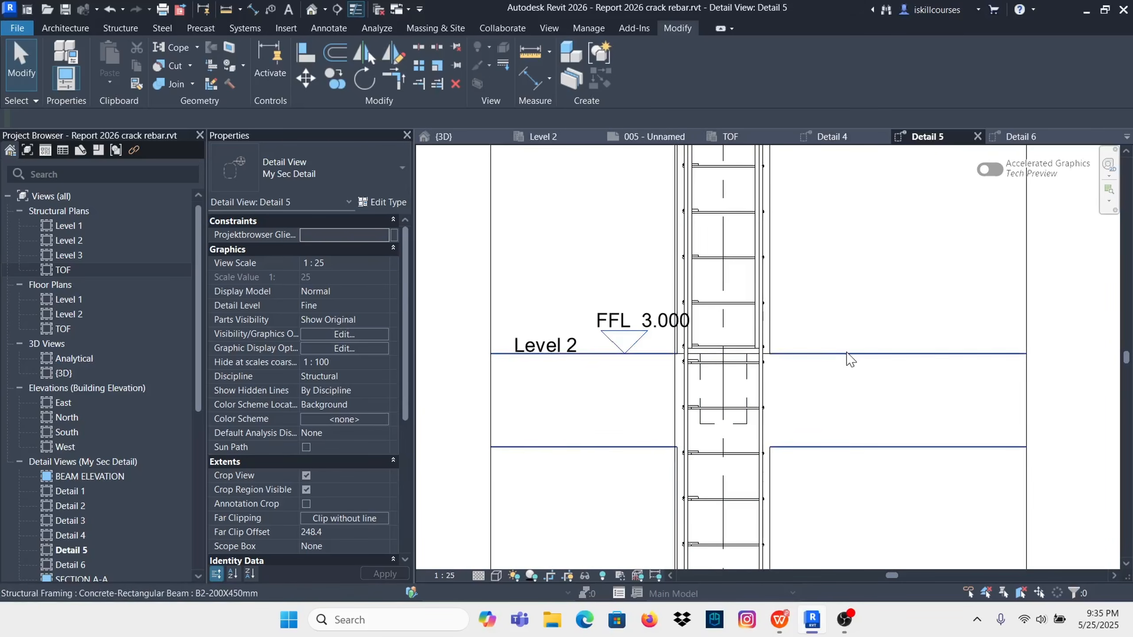
{"action": "scroll", "coordinate": [655, 361], "scroll_direction": "up", "scroll_amount": 3}
{"action": "scroll", "coordinate": [656, 280], "scroll_direction": "down", "scroll_amount": 3}
{"action": "scroll", "coordinate": [654, 279], "scroll_direction": "down", "scroll_amount": 3}
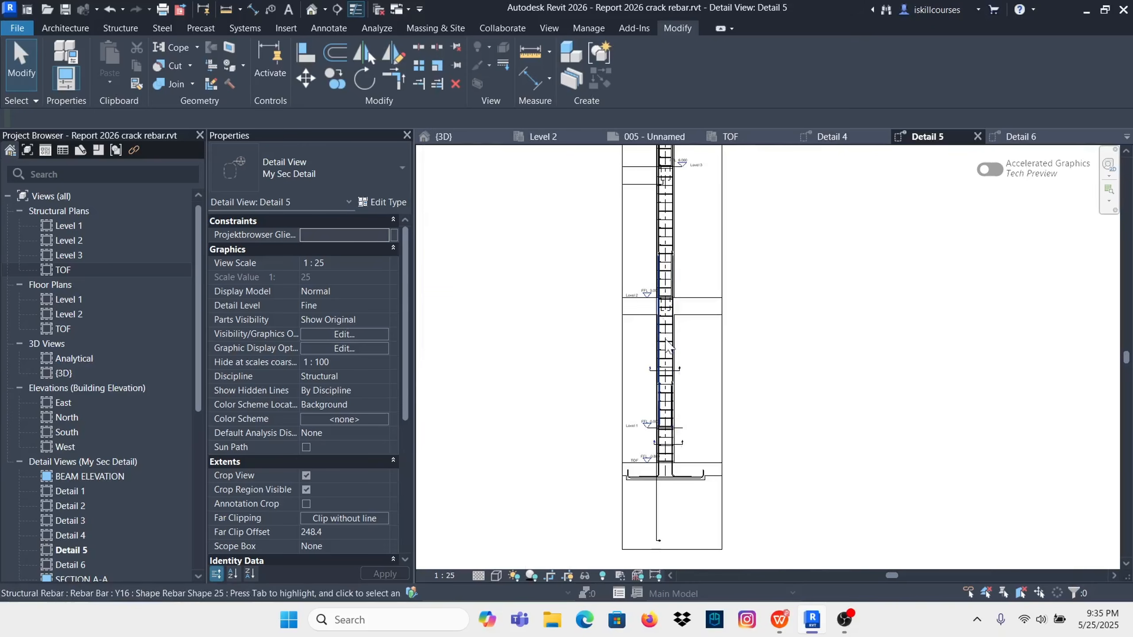
{"action": "scroll", "coordinate": [651, 471], "scroll_direction": "up", "scroll_amount": 4}
{"action": "scroll", "coordinate": [626, 427], "scroll_direction": "up", "scroll_amount": 3}
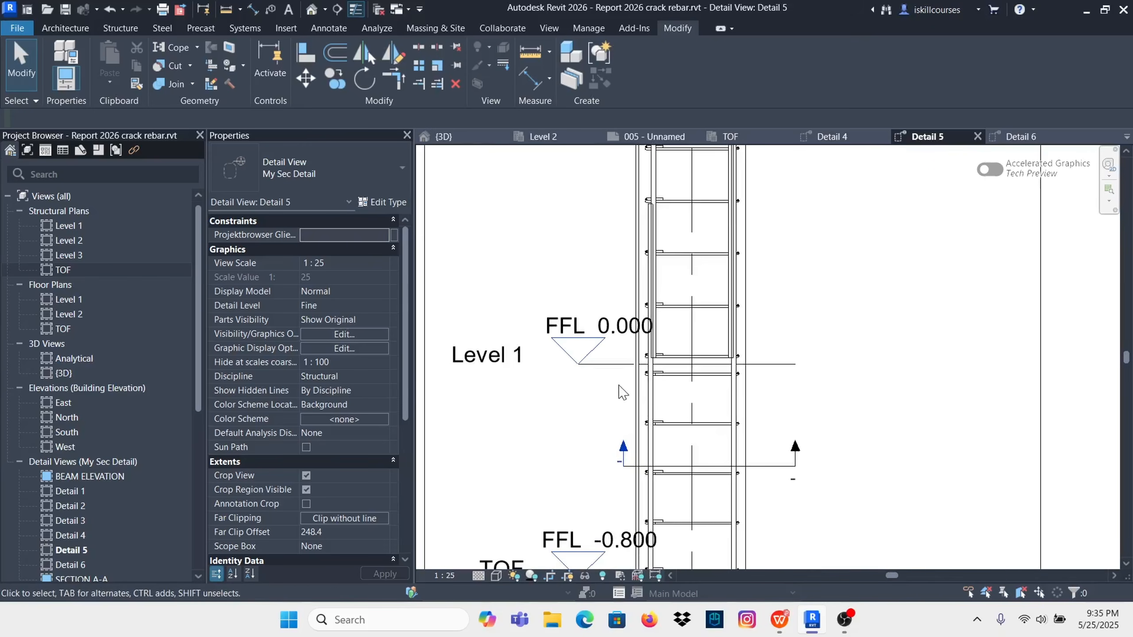
{"action": "left_click", "coordinate": [579, 366]}
{"action": "scroll", "coordinate": [496, 331], "scroll_direction": "down", "scroll_amount": 3}
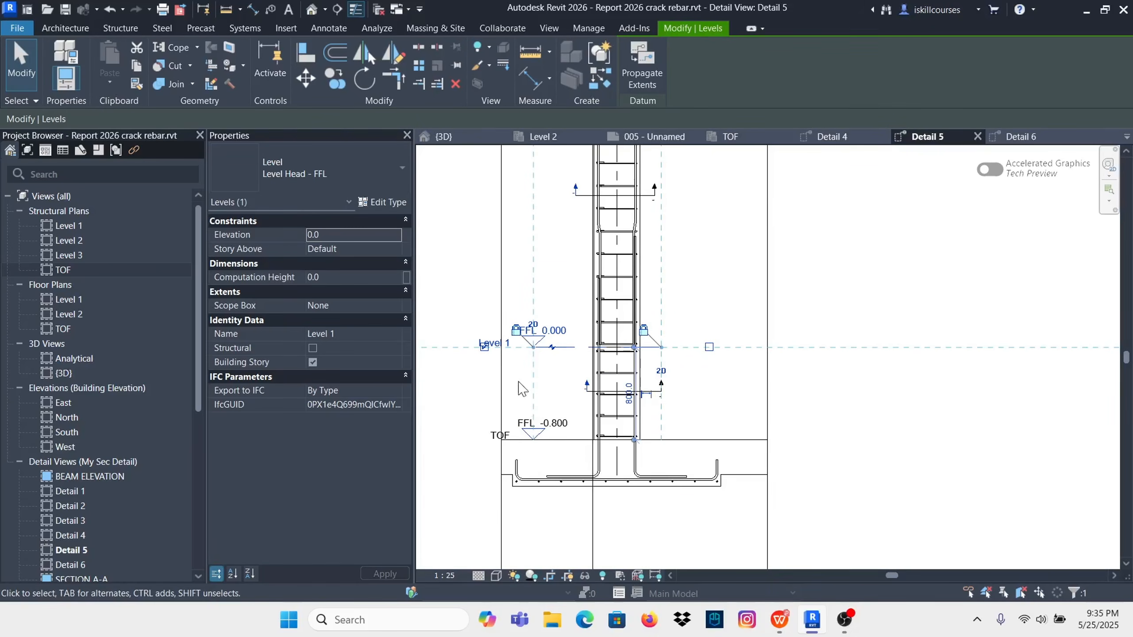
{"action": "left_click_drag", "start_coordinate": [535, 352], "coordinate": [488, 347]}
{"action": "left_click", "coordinate": [818, 434]}
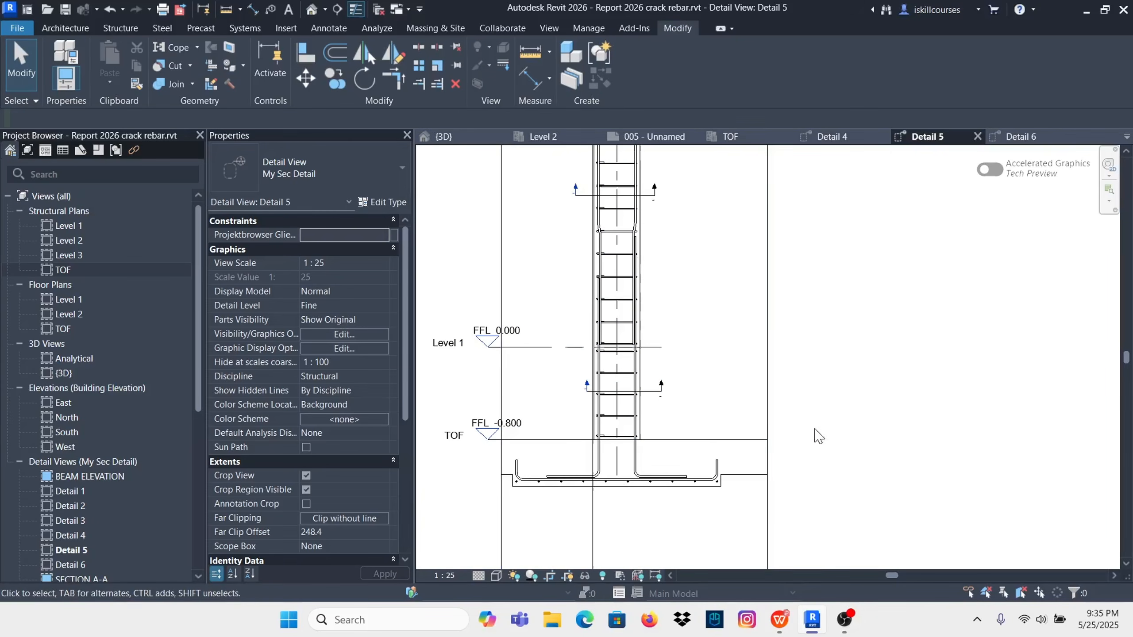
Step: Raise the lower edge of the view's crop region to just below the footing
{"action": "left_click", "coordinate": [768, 401]}
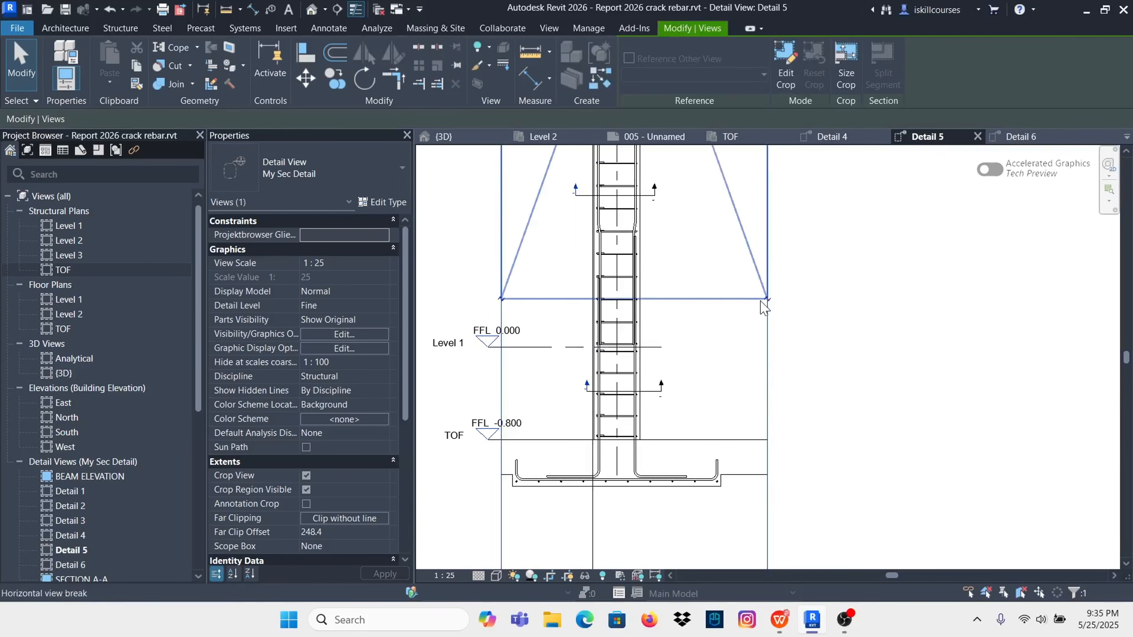
{"action": "scroll", "coordinate": [709, 440], "scroll_direction": "down", "scroll_amount": 2}
{"action": "scroll", "coordinate": [637, 488], "scroll_direction": "up", "scroll_amount": 3}
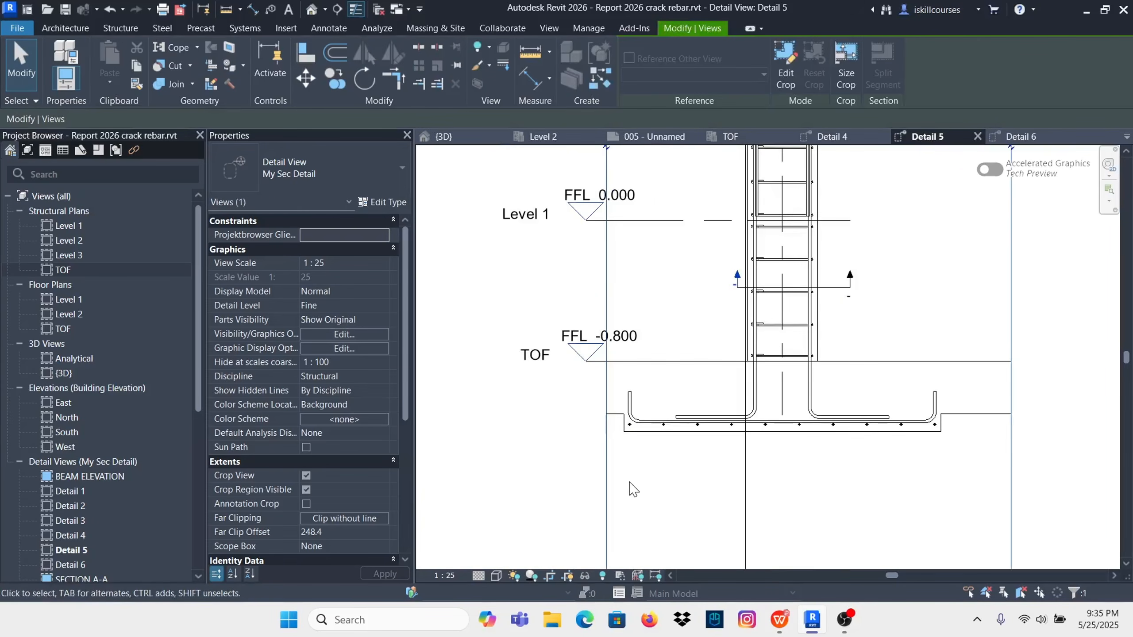
{"action": "scroll", "coordinate": [584, 376], "scroll_direction": "down", "scroll_amount": 2}
{"action": "left_click_drag", "start_coordinate": [679, 519], "coordinate": [682, 417]}
{"action": "scroll", "coordinate": [655, 448], "scroll_direction": "up", "scroll_amount": 3}
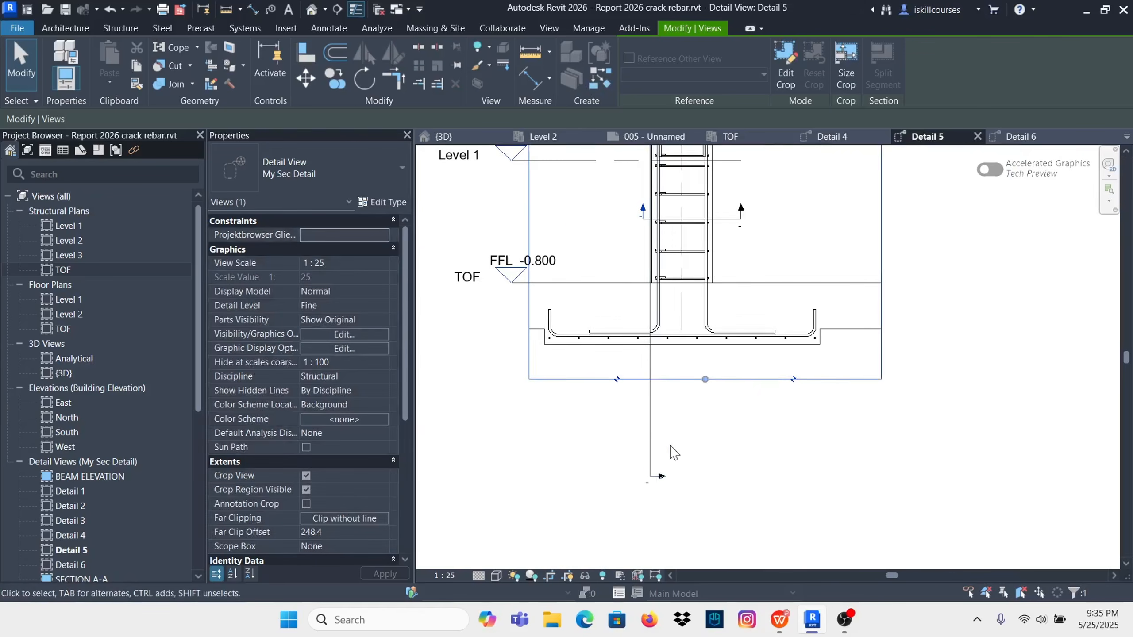
Step: Hide the vertical section line running along the column in this view
{"action": "left_click", "coordinate": [662, 415]}
{"action": "left_click", "coordinate": [655, 410]}
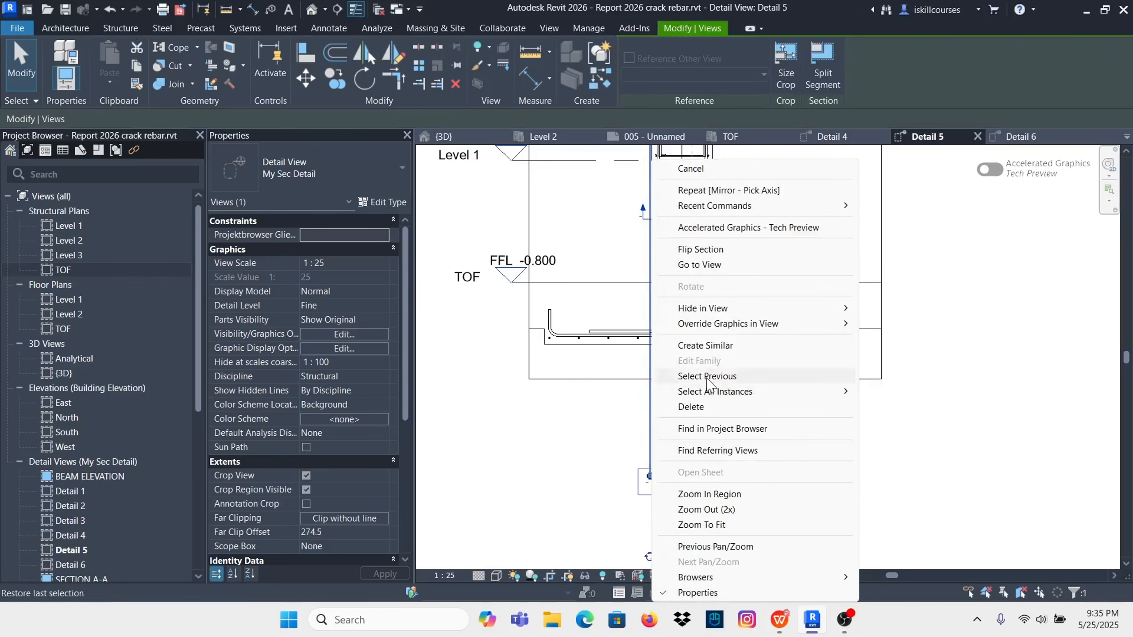
{"action": "right_click", "coordinate": [652, 417]}
{"action": "left_click", "coordinate": [898, 308]}
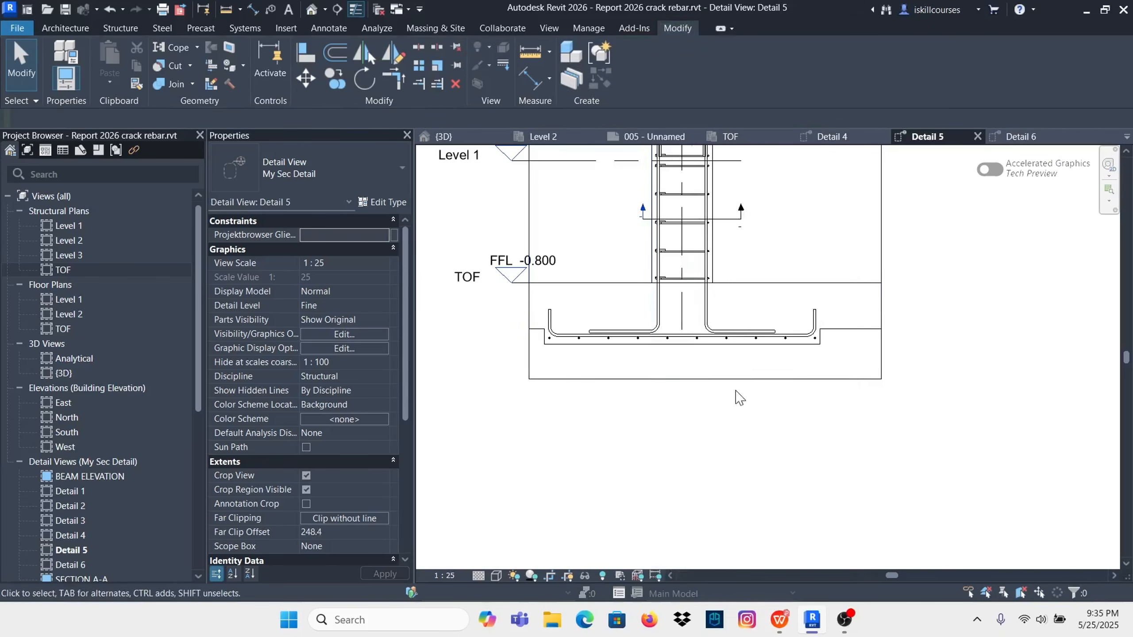
Step: Lower grid C's bubble end to just above the top of the column at Level 4
{"action": "scroll", "coordinate": [733, 397], "scroll_direction": "down", "scroll_amount": 5}
{"action": "scroll", "coordinate": [645, 278], "scroll_direction": "up", "scroll_amount": 6}
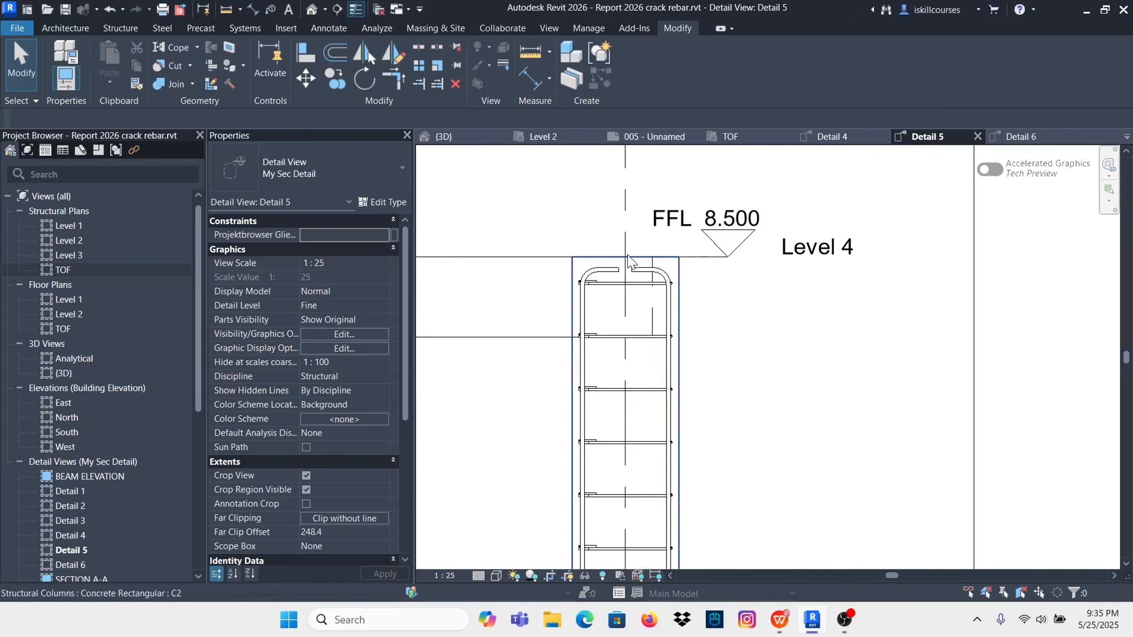
{"action": "scroll", "coordinate": [643, 265], "scroll_direction": "down", "scroll_amount": 3}
{"action": "left_click", "coordinate": [628, 200]}
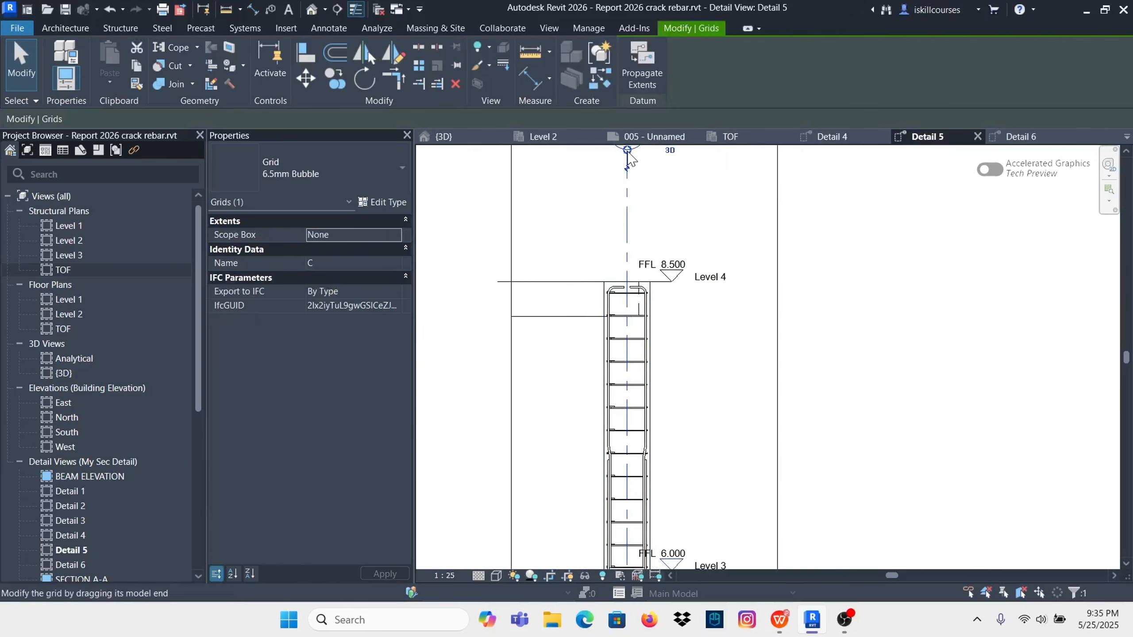
{"action": "left_click_drag", "start_coordinate": [618, 214], "coordinate": [625, 230]}
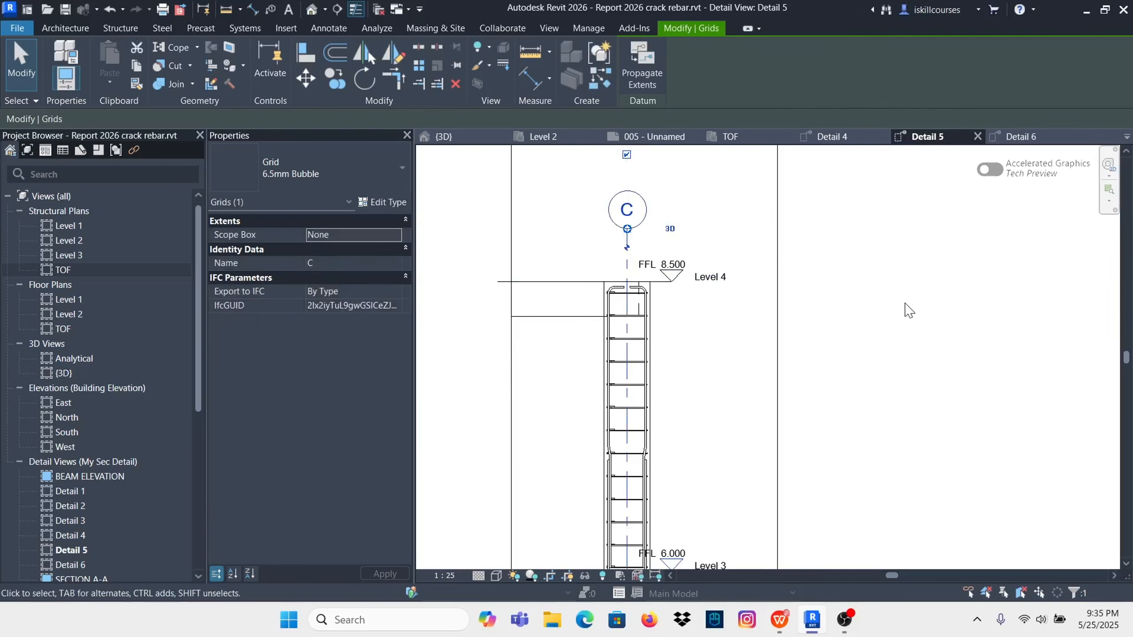
{"action": "left_click", "coordinate": [904, 305]}
Step: Switch the detail view to a shaded visual style so the concrete is filled grey
{"action": "scroll", "coordinate": [725, 304], "scroll_direction": "up", "scroll_amount": 3}
{"action": "scroll", "coordinate": [709, 236], "scroll_direction": "down", "scroll_amount": 5}
{"action": "scroll", "coordinate": [671, 250], "scroll_direction": "down", "scroll_amount": 3}
{"action": "scroll", "coordinate": [602, 267], "scroll_direction": "up", "scroll_amount": 3}
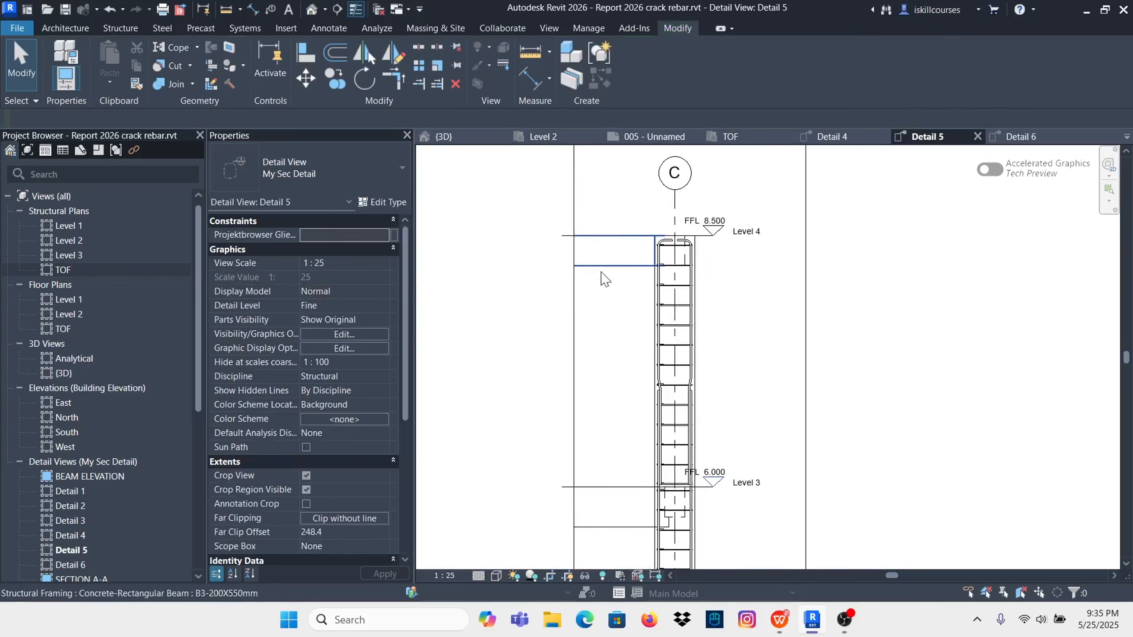
{"action": "left_click", "coordinate": [496, 575]}
{"action": "left_click", "coordinate": [528, 524]}
{"action": "scroll", "coordinate": [671, 452], "scroll_direction": "down", "scroll_amount": 5}
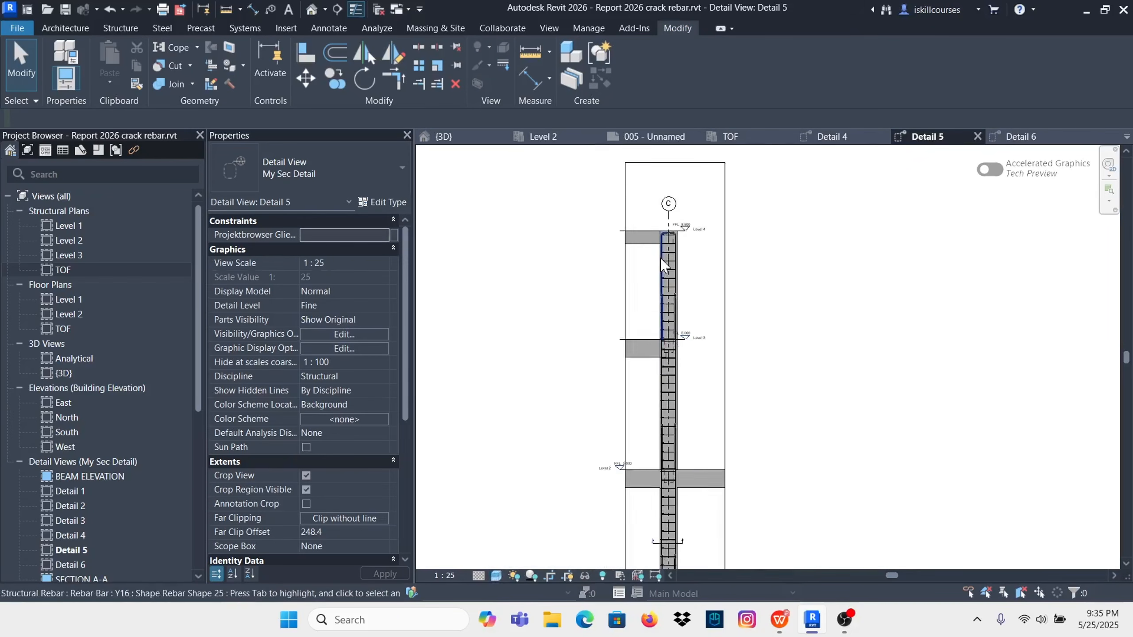
Step: Nudge the Detail 4 section mark below Level 1 leftward to line up with the section mark above it
{"action": "scroll", "coordinate": [685, 518], "scroll_direction": "up", "scroll_amount": 5}
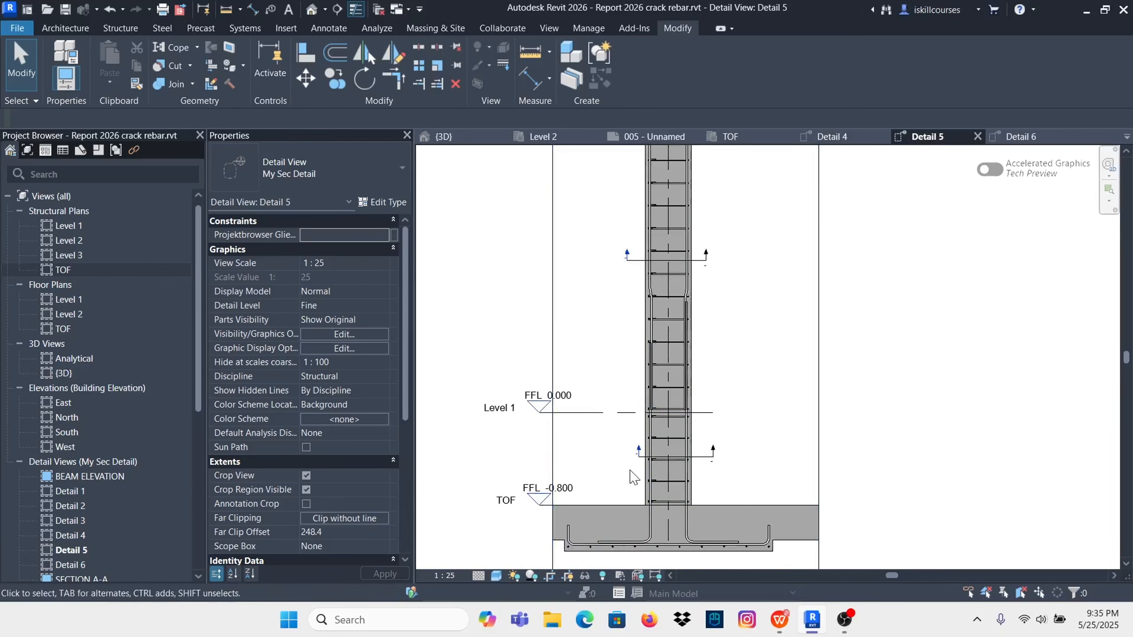
{"action": "scroll", "coordinate": [606, 441], "scroll_direction": "up", "scroll_amount": 4}
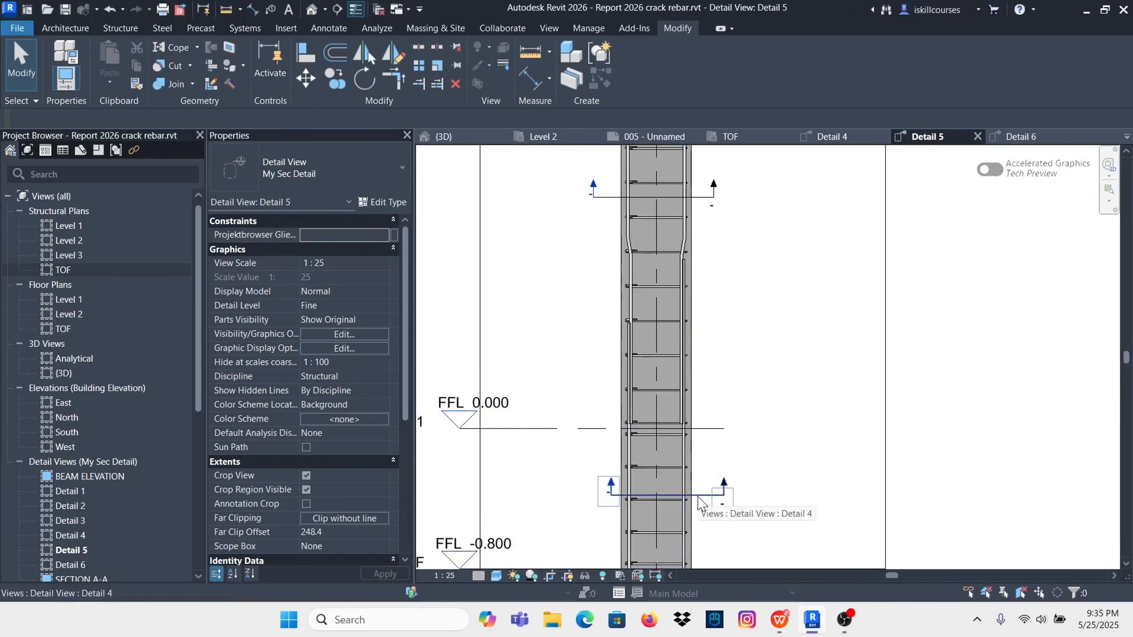
{"action": "left_click", "coordinate": [698, 496]}
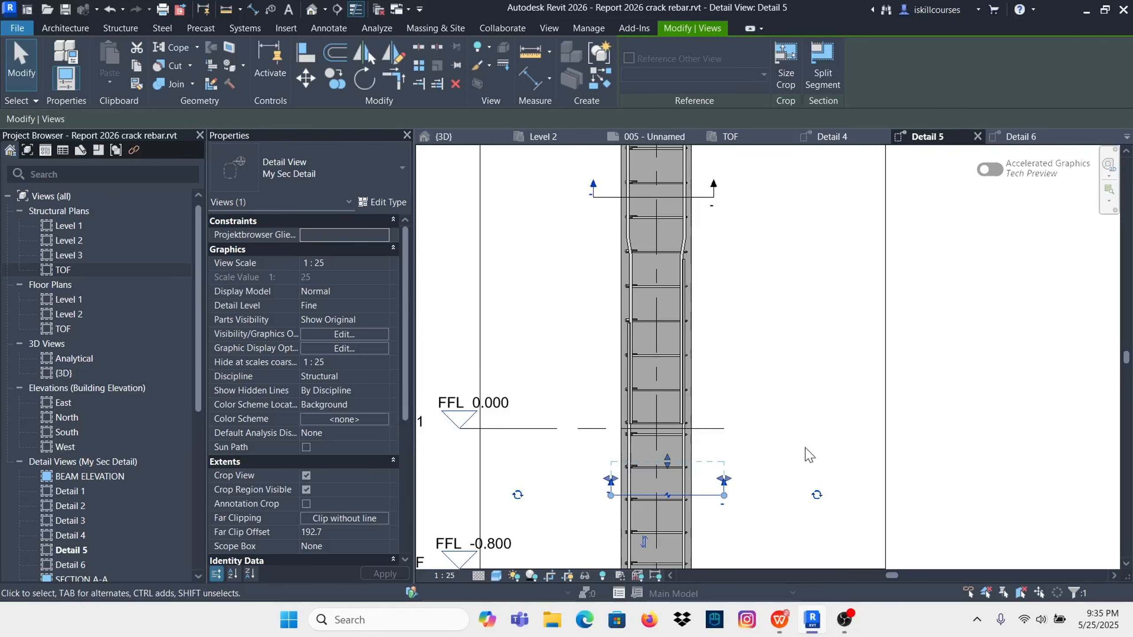
{"action": "key", "text": "Left"}
{"action": "key", "text": "Left"}
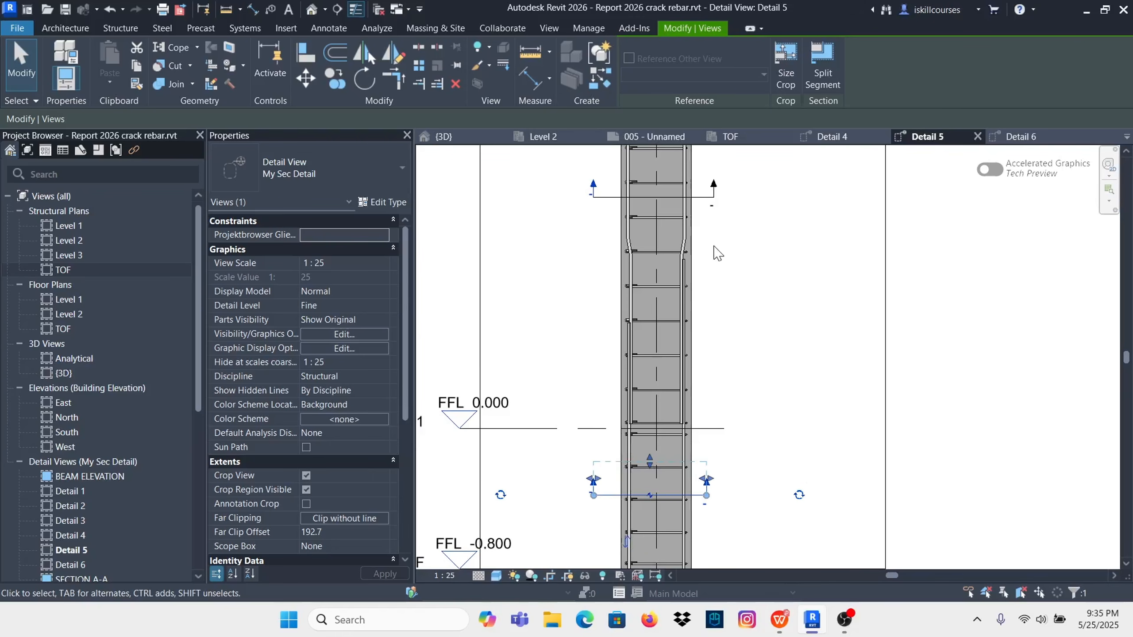
{"action": "left_click", "coordinate": [745, 391]}
Step: Turn off the visibility of the view's crop region
{"action": "scroll", "coordinate": [698, 483], "scroll_direction": "down", "scroll_amount": 5}
{"action": "scroll", "coordinate": [687, 315], "scroll_direction": "down", "scroll_amount": 3}
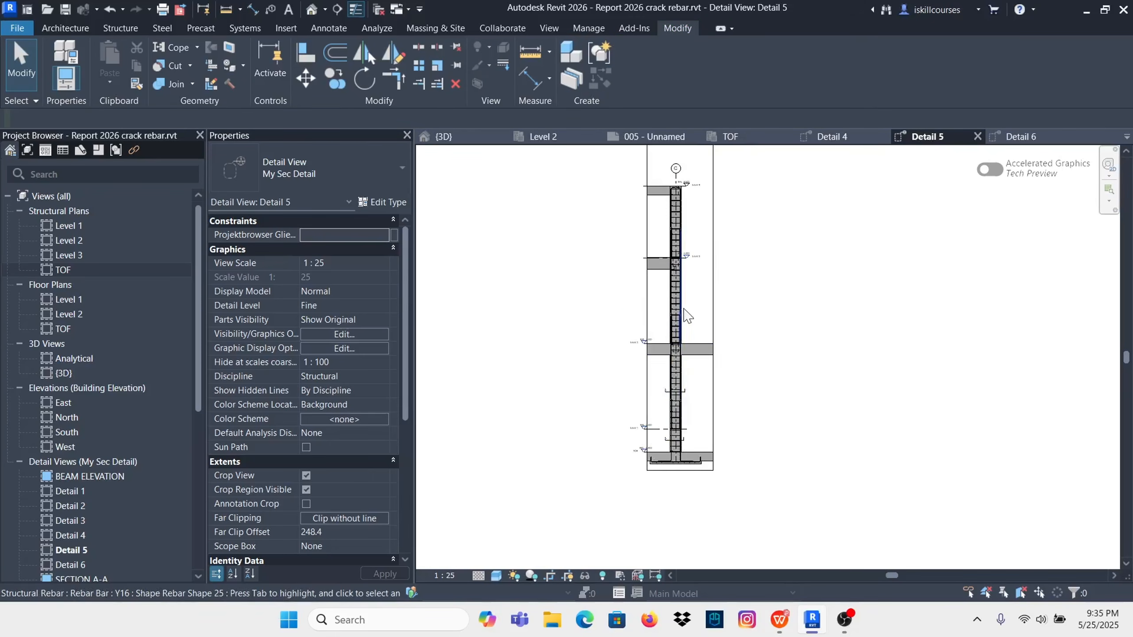
{"action": "scroll", "coordinate": [703, 197], "scroll_direction": "up", "scroll_amount": 5}
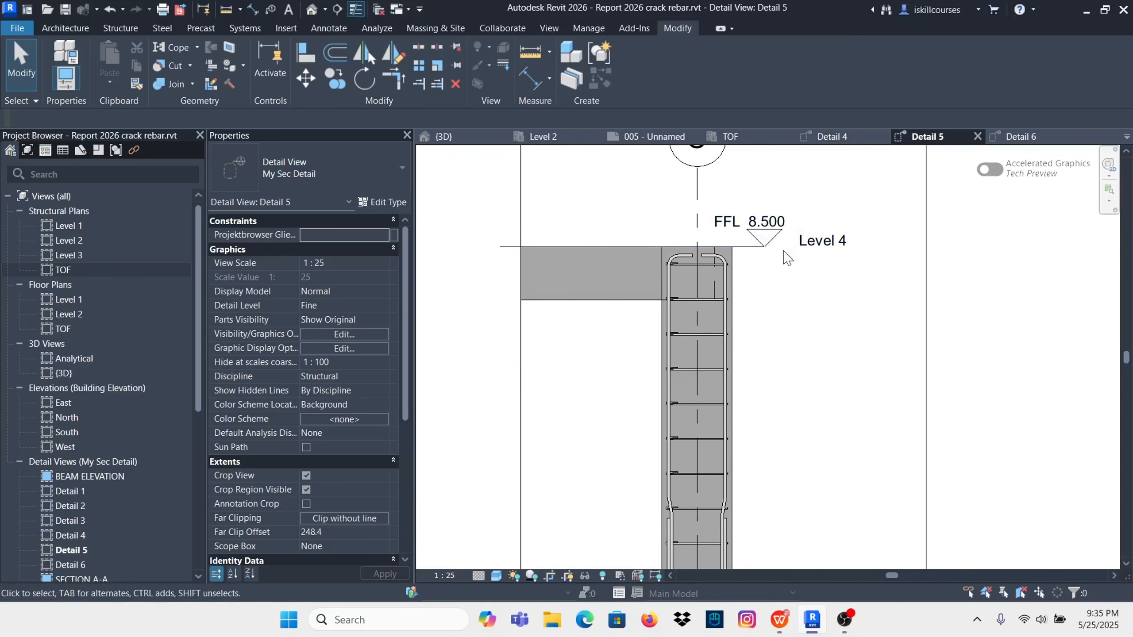
{"action": "scroll", "coordinate": [646, 215], "scroll_direction": "down", "scroll_amount": 5}
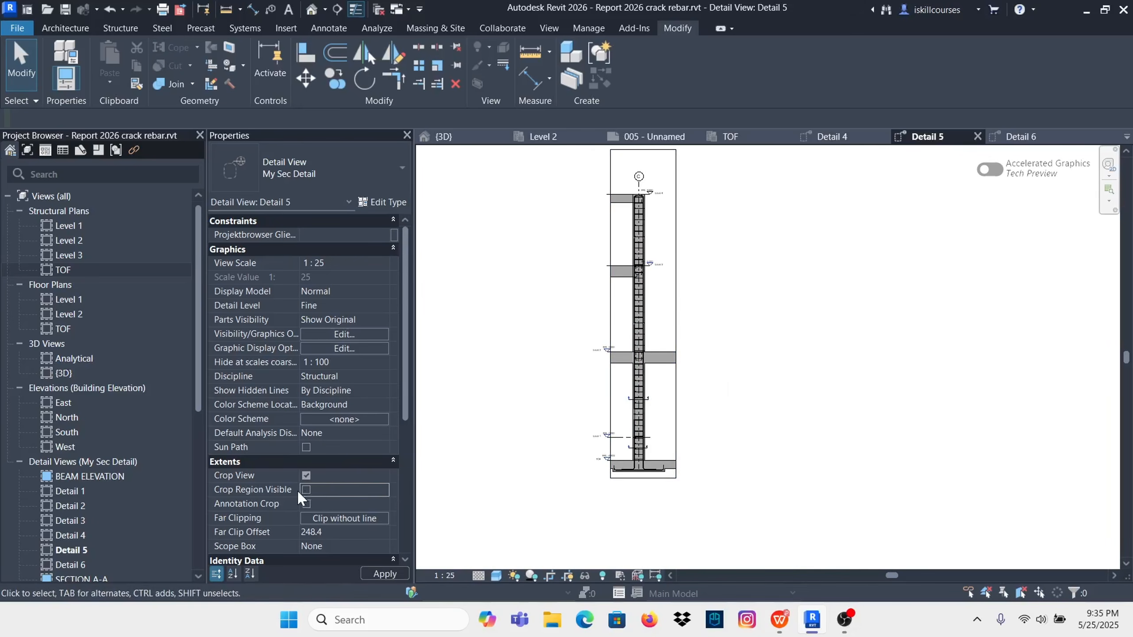
{"action": "scroll", "coordinate": [650, 306], "scroll_direction": "up", "scroll_amount": 3}
{"action": "scroll", "coordinate": [611, 406], "scroll_direction": "down", "scroll_amount": 2}
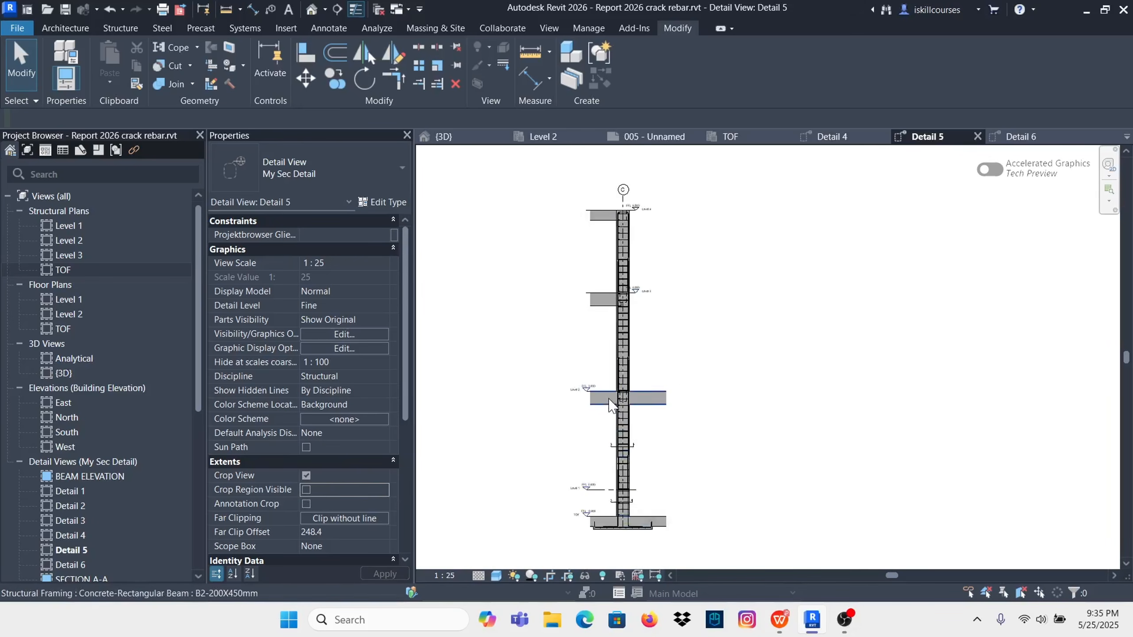
Step: Place a vertical M_Break Line detail component across the Level 4 beam, 600 from grid C
{"action": "scroll", "coordinate": [611, 406], "scroll_direction": "down", "scroll_amount": 1}
{"action": "left_click", "coordinate": [318, 28]}
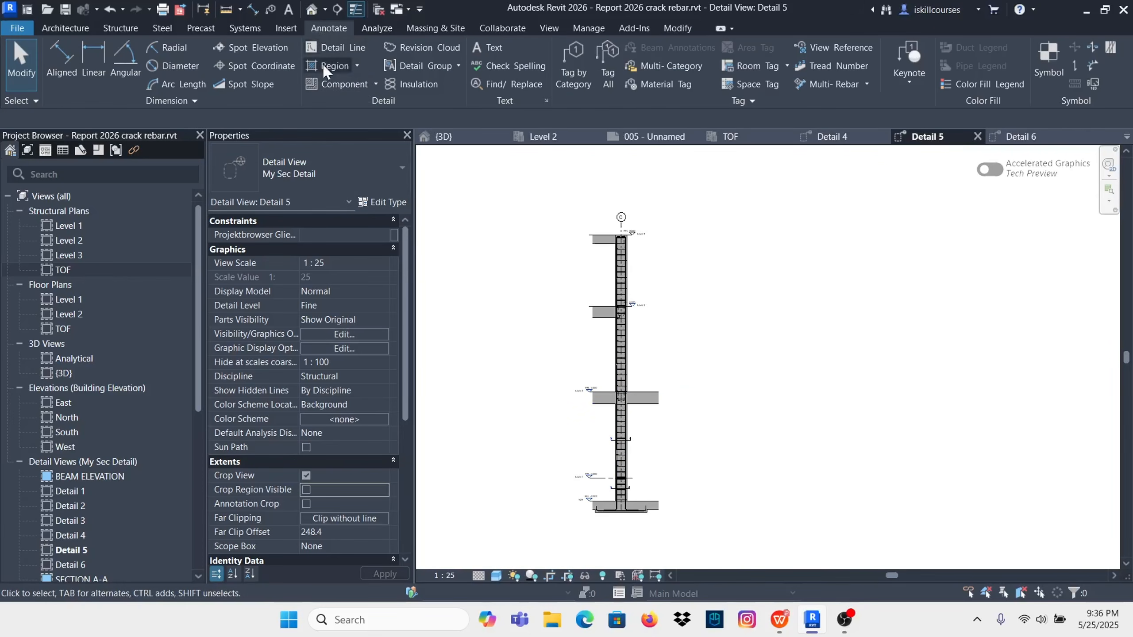
{"action": "left_click", "coordinate": [376, 82]}
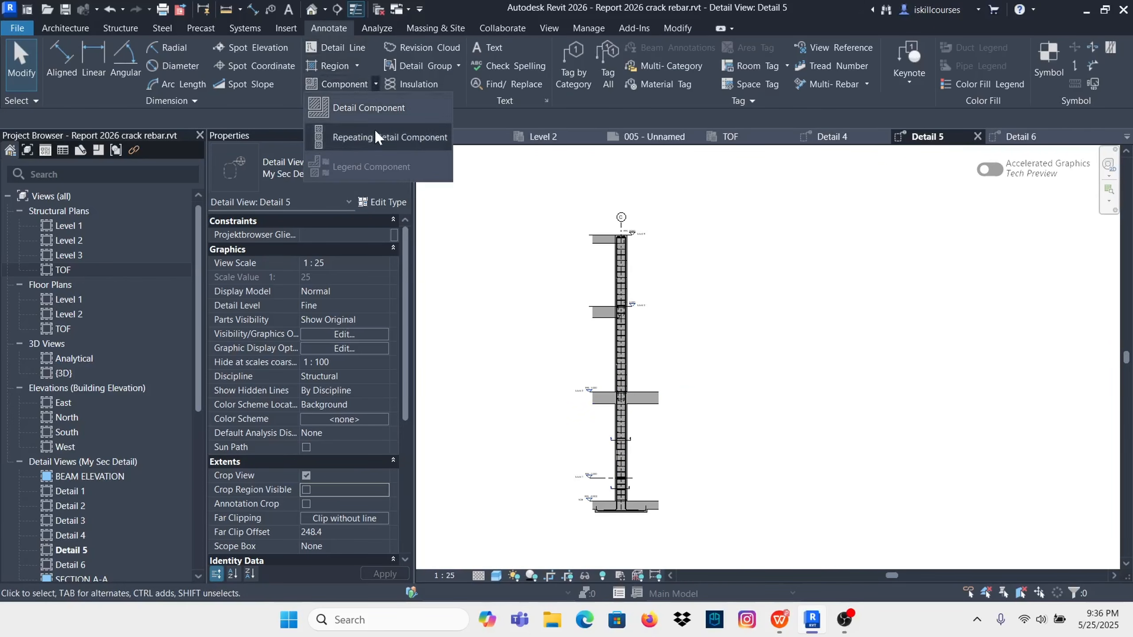
{"action": "left_click", "coordinate": [366, 106]}
{"action": "scroll", "coordinate": [606, 249], "scroll_direction": "up", "scroll_amount": 5}
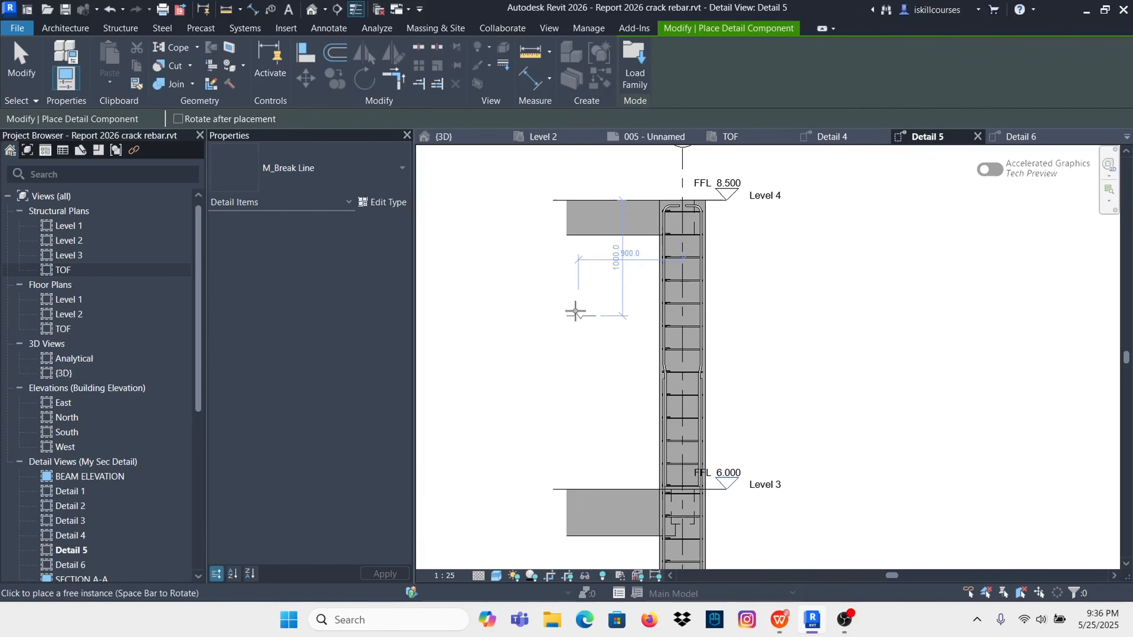
{"action": "left_click", "coordinate": [613, 216]}
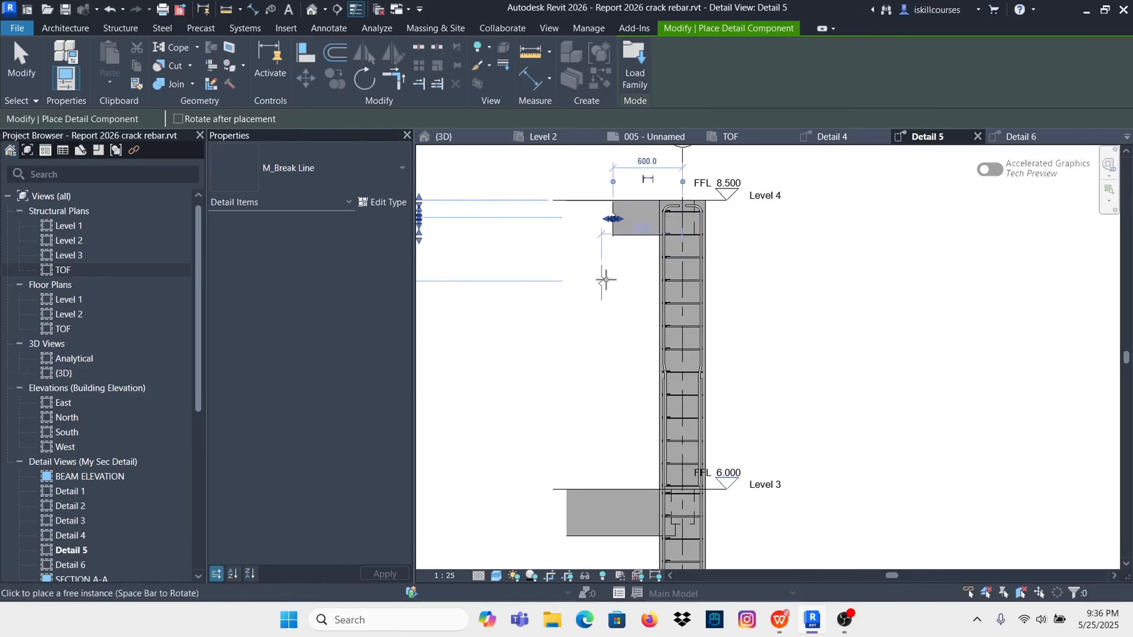
{"action": "key", "text": "Escape"}
{"action": "key", "text": "Escape"}
Step: Extend the upper end of the Level 4 break line past the top of the beam
{"action": "scroll", "coordinate": [603, 242], "scroll_direction": "up", "scroll_amount": 2}
{"action": "left_click", "coordinate": [603, 241]}
{"action": "scroll", "coordinate": [603, 241], "scroll_direction": "down", "scroll_amount": 4}
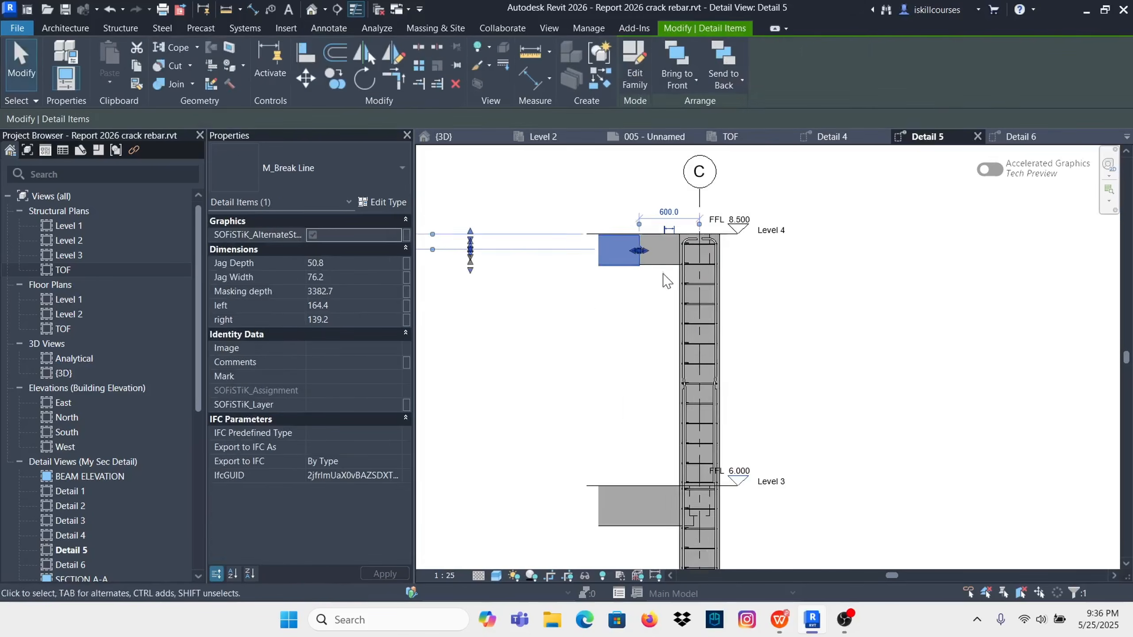
{"action": "left_click", "coordinate": [455, 262]}
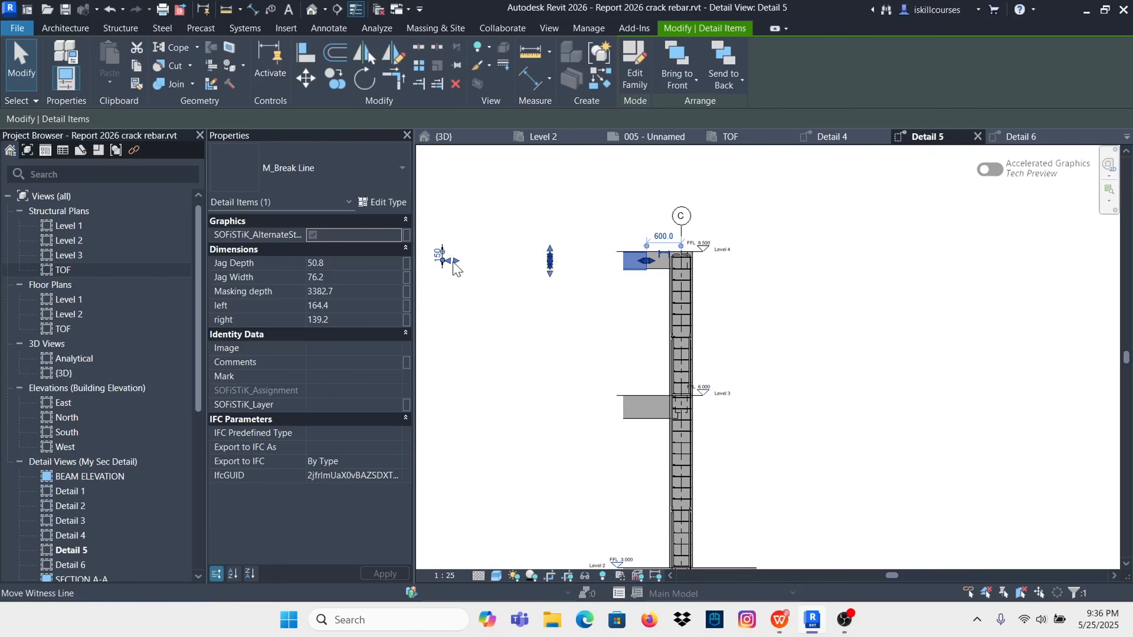
{"action": "scroll", "coordinate": [575, 252], "scroll_direction": "up", "scroll_amount": 3}
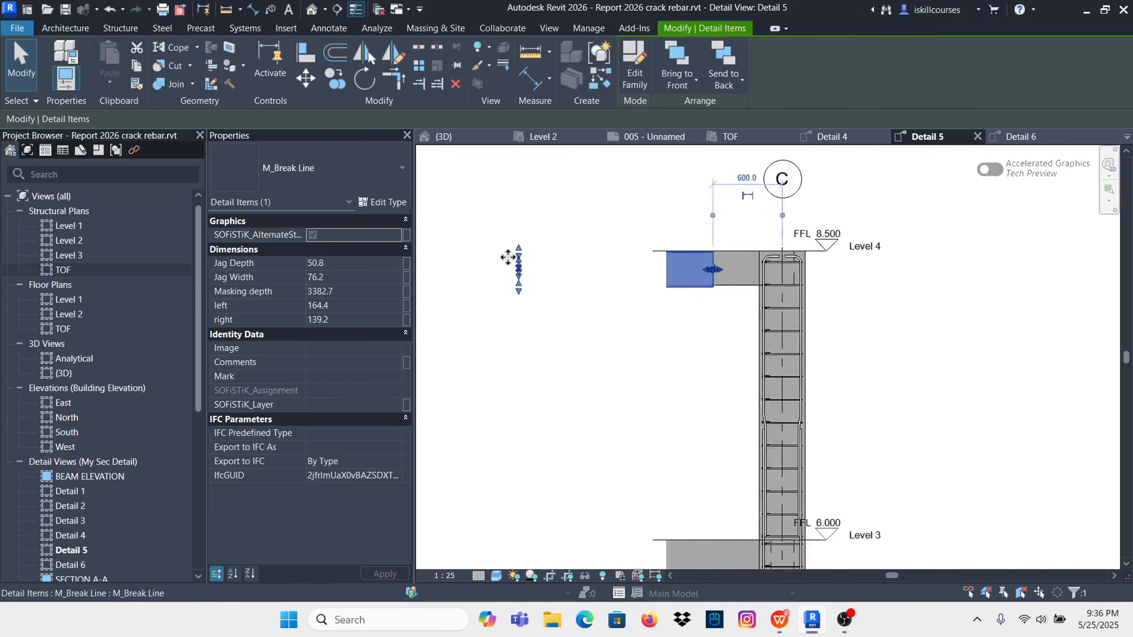
{"action": "left_click_drag", "start_coordinate": [520, 250], "coordinate": [520, 234]}
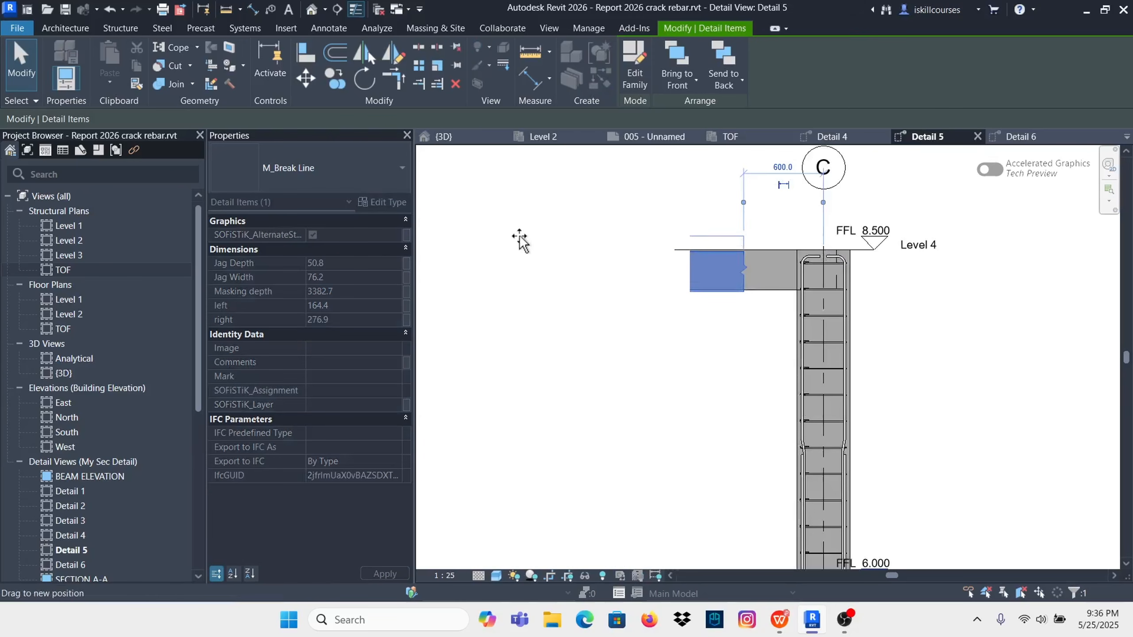
{"action": "left_click", "coordinate": [556, 210]}
Step: Copy the Level 4 break line down onto the left-hand beams at Level 3 and Level 2
{"action": "scroll", "coordinate": [620, 260], "scroll_direction": "down", "scroll_amount": 4}
{"action": "scroll", "coordinate": [623, 245], "scroll_direction": "up", "scroll_amount": 5}
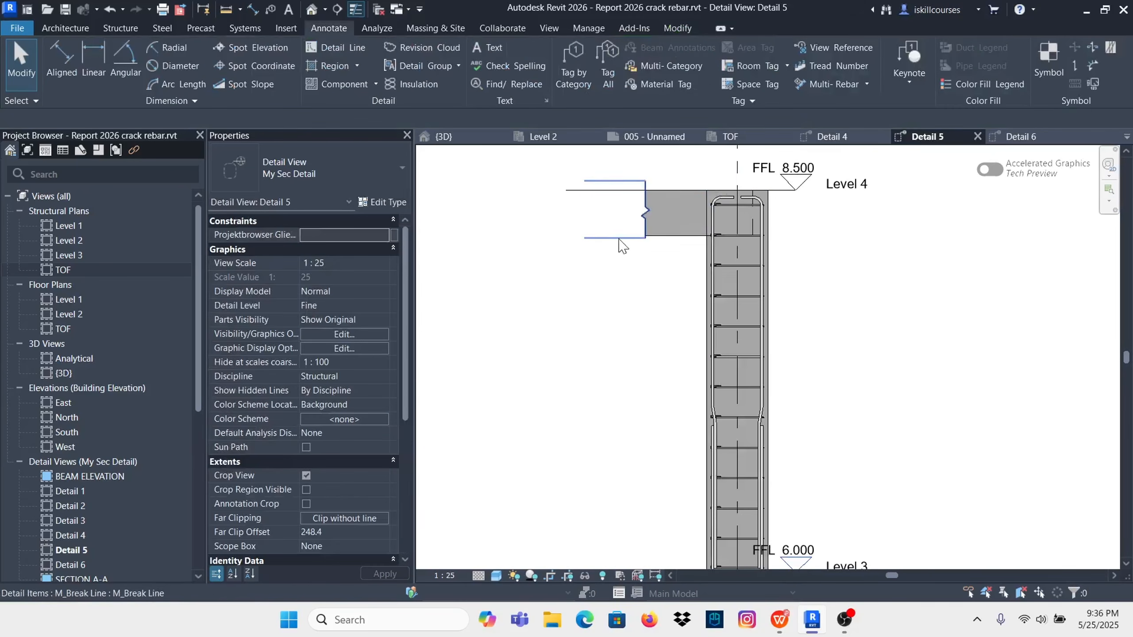
{"action": "left_click", "coordinate": [620, 223]}
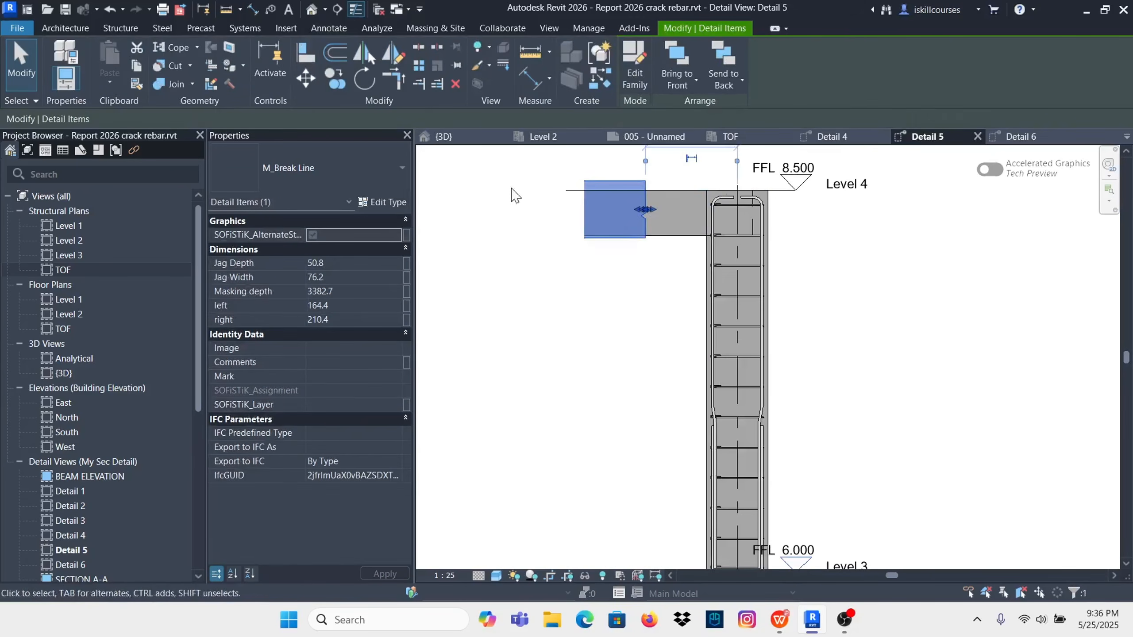
{"action": "left_click", "coordinate": [335, 81]}
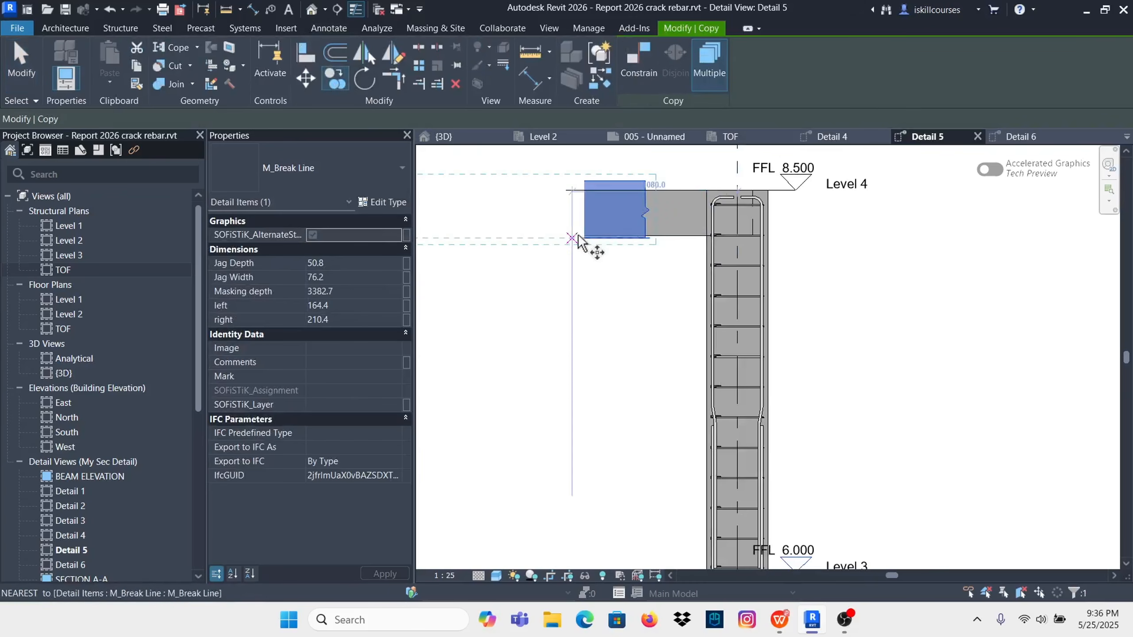
{"action": "left_click", "coordinate": [641, 210]}
{"action": "scroll", "coordinate": [663, 213], "scroll_direction": "down", "scroll_amount": 4}
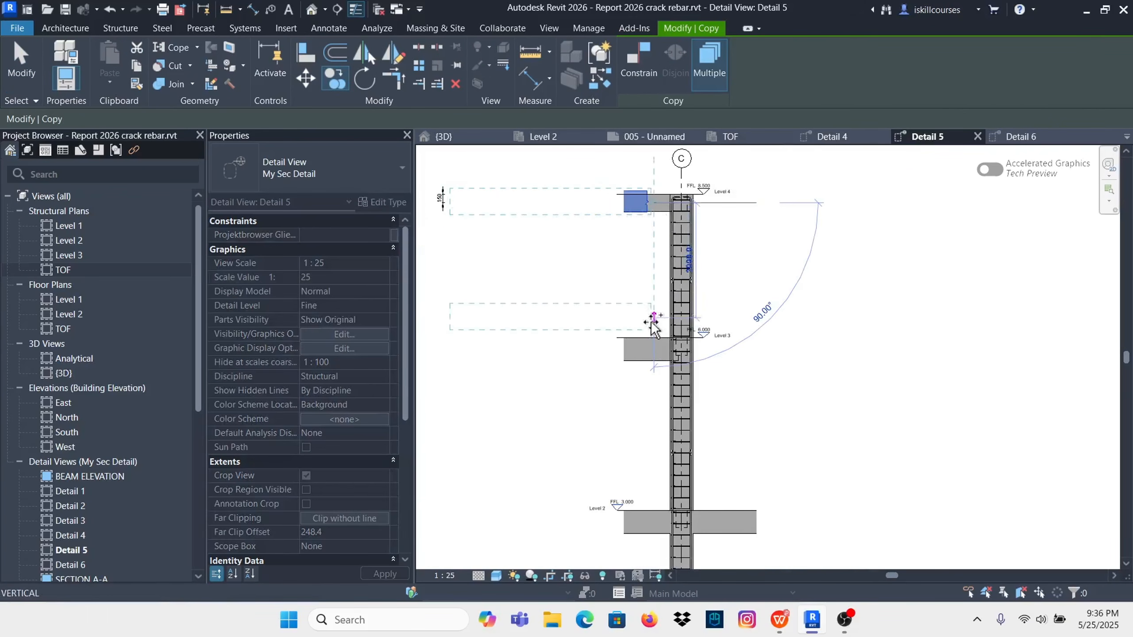
{"action": "scroll", "coordinate": [652, 330], "scroll_direction": "up", "scroll_amount": 2}
{"action": "left_click", "coordinate": [650, 341]}
{"action": "scroll", "coordinate": [651, 341], "scroll_direction": "down", "scroll_amount": 3}
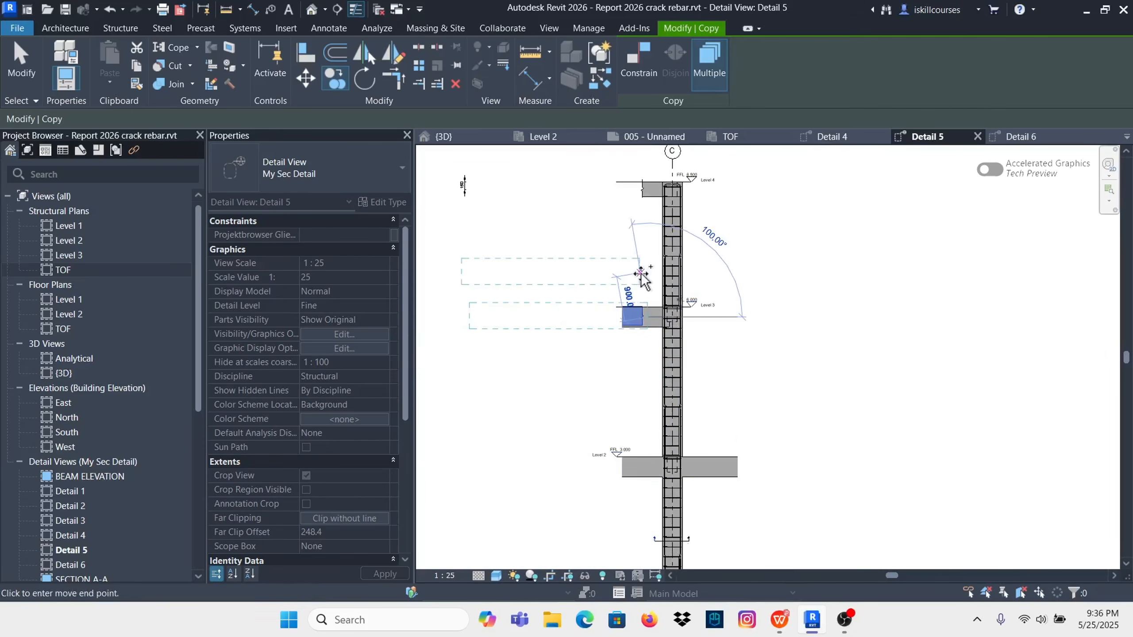
{"action": "left_click", "coordinate": [647, 467]}
Step: Place one more copy of the break line at the left end of the TOF beam beside the footing
{"action": "scroll", "coordinate": [647, 401], "scroll_direction": "down", "scroll_amount": 2}
{"action": "scroll", "coordinate": [627, 493], "scroll_direction": "up", "scroll_amount": 1}
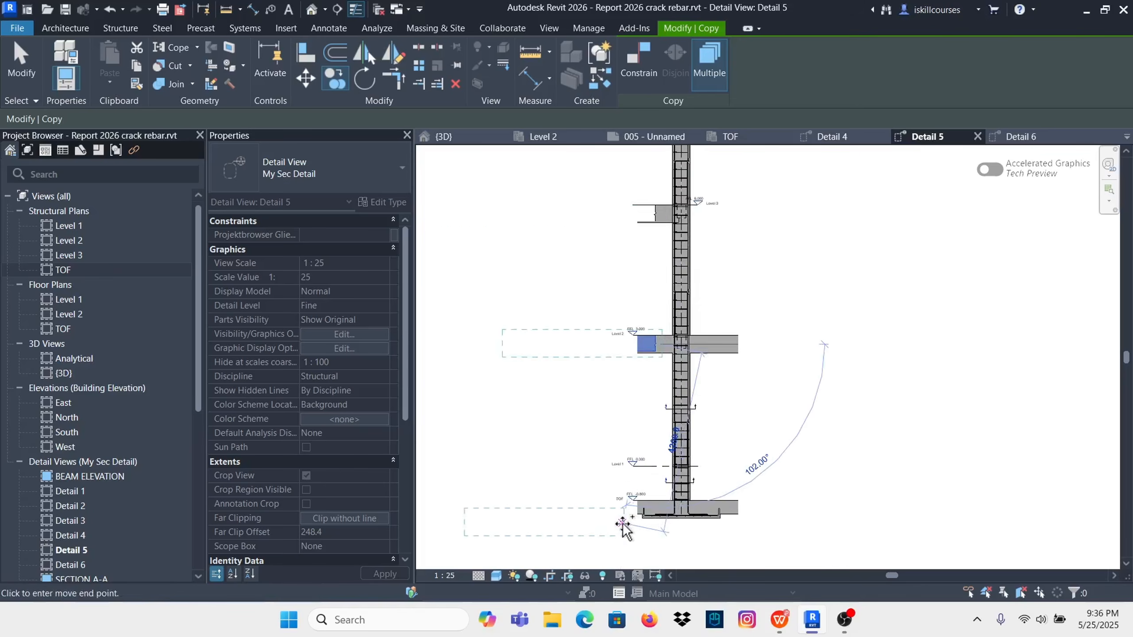
{"action": "scroll", "coordinate": [623, 526], "scroll_direction": "up", "scroll_amount": 5}
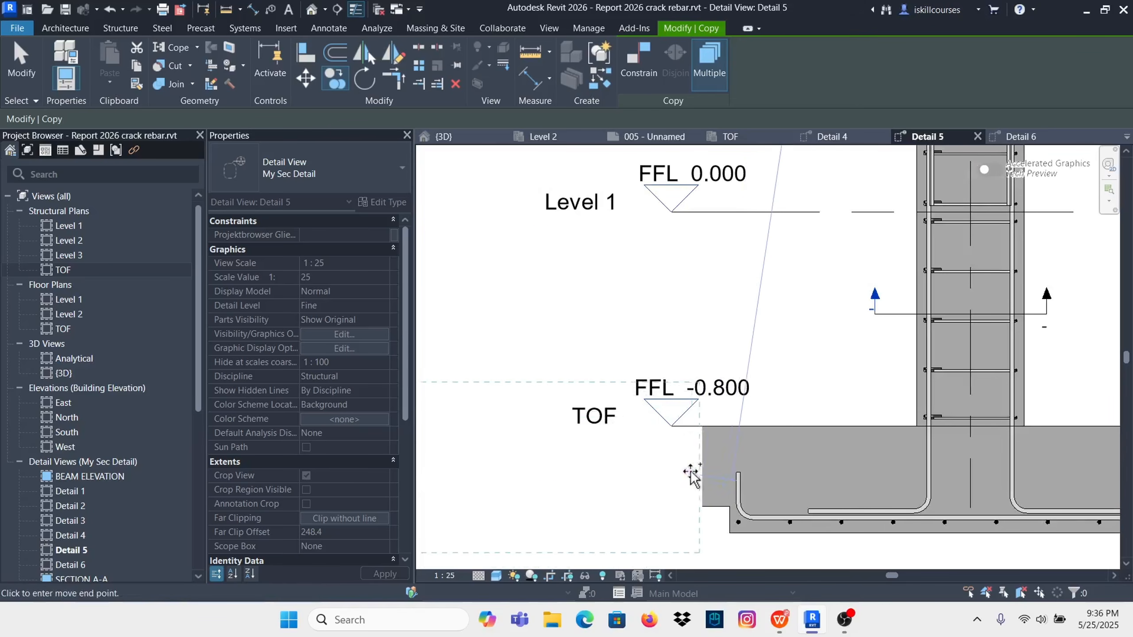
{"action": "left_click", "coordinate": [701, 467]}
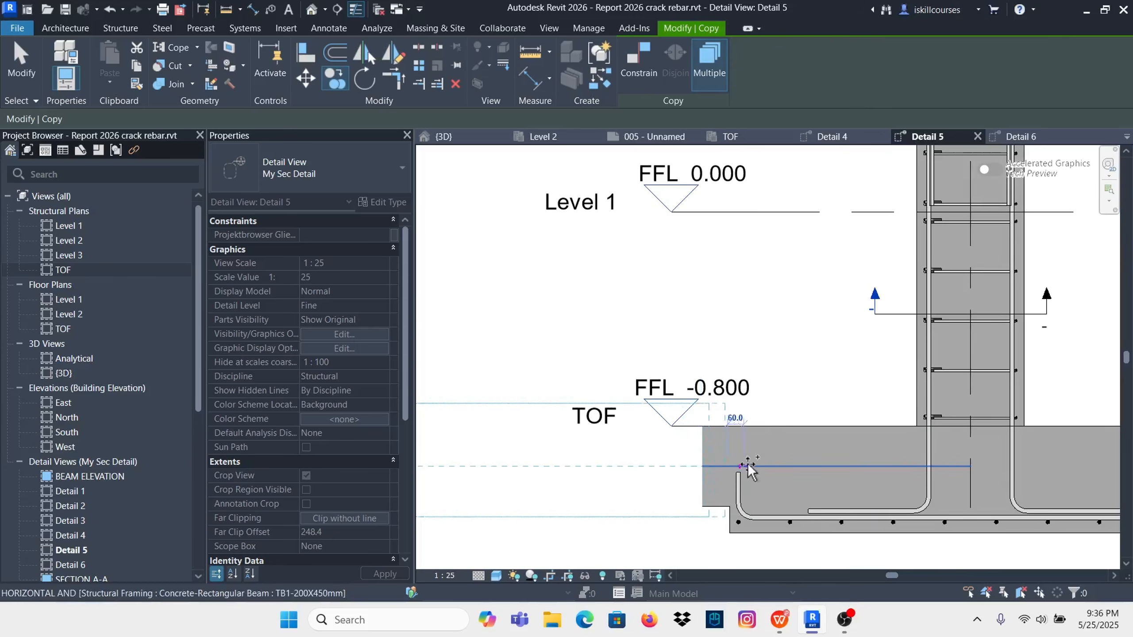
{"action": "key", "text": "Escape"}
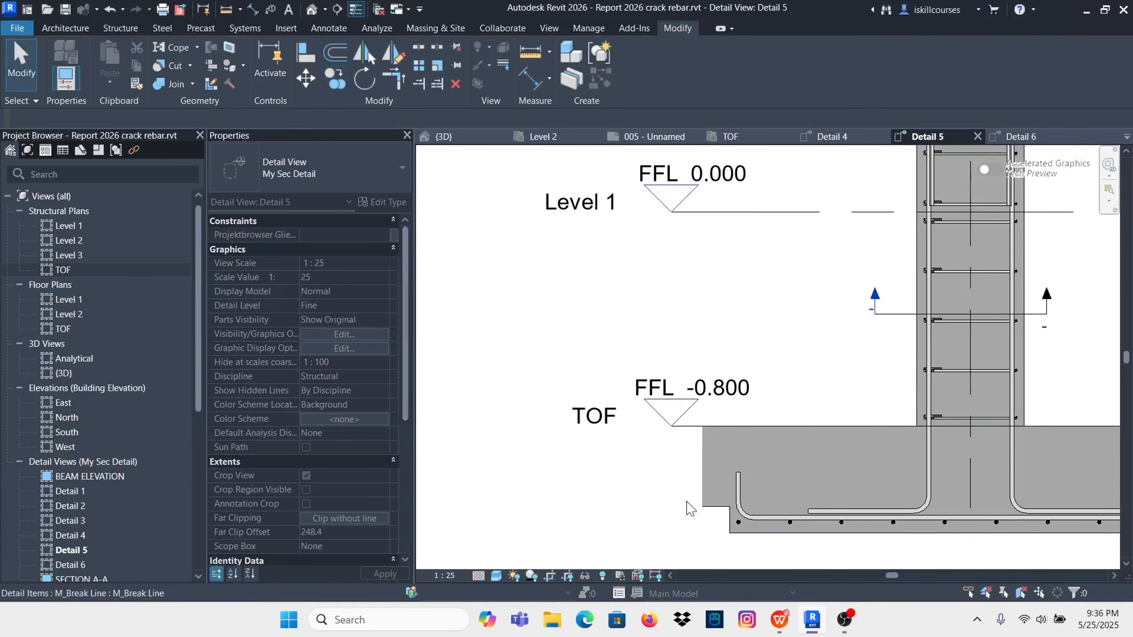
Step: Place another M_Break Line, similar to the Level 4 one, across the right-hand beam at Level 2, about 460 from grid C
{"action": "scroll", "coordinate": [689, 468], "scroll_direction": "down", "scroll_amount": 5}
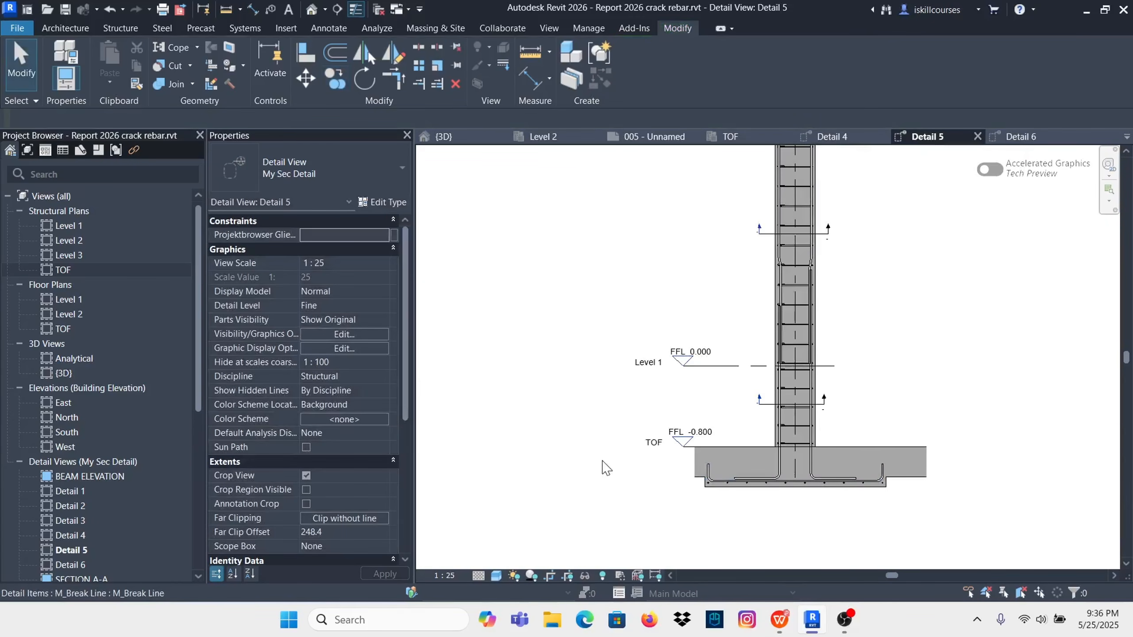
{"action": "scroll", "coordinate": [676, 471], "scroll_direction": "down", "scroll_amount": 5}
{"action": "scroll", "coordinate": [695, 326], "scroll_direction": "up", "scroll_amount": 6}
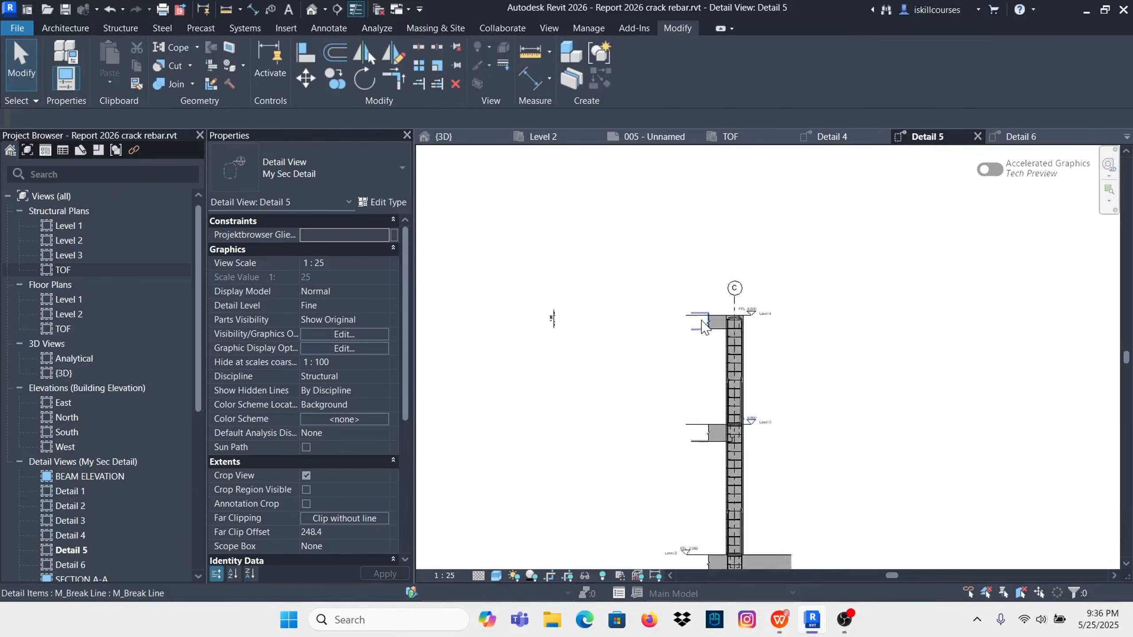
{"action": "scroll", "coordinate": [709, 334], "scroll_direction": "up", "scroll_amount": 2}
{"action": "left_click", "coordinate": [702, 344]}
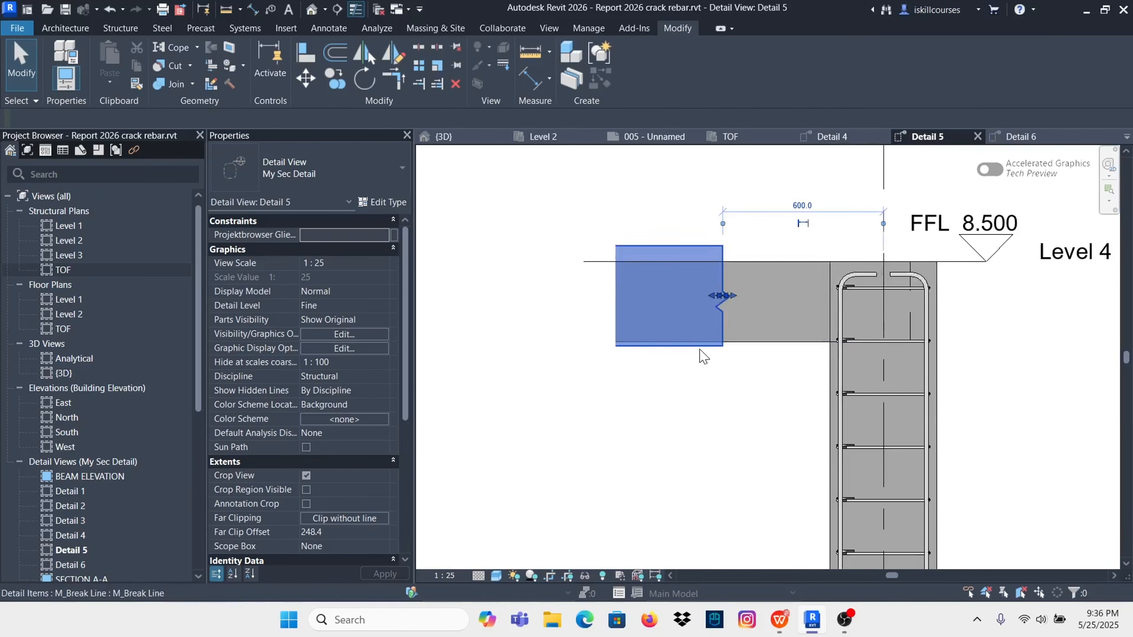
{"action": "key", "text": "c"}
{"action": "key", "text": "s"}
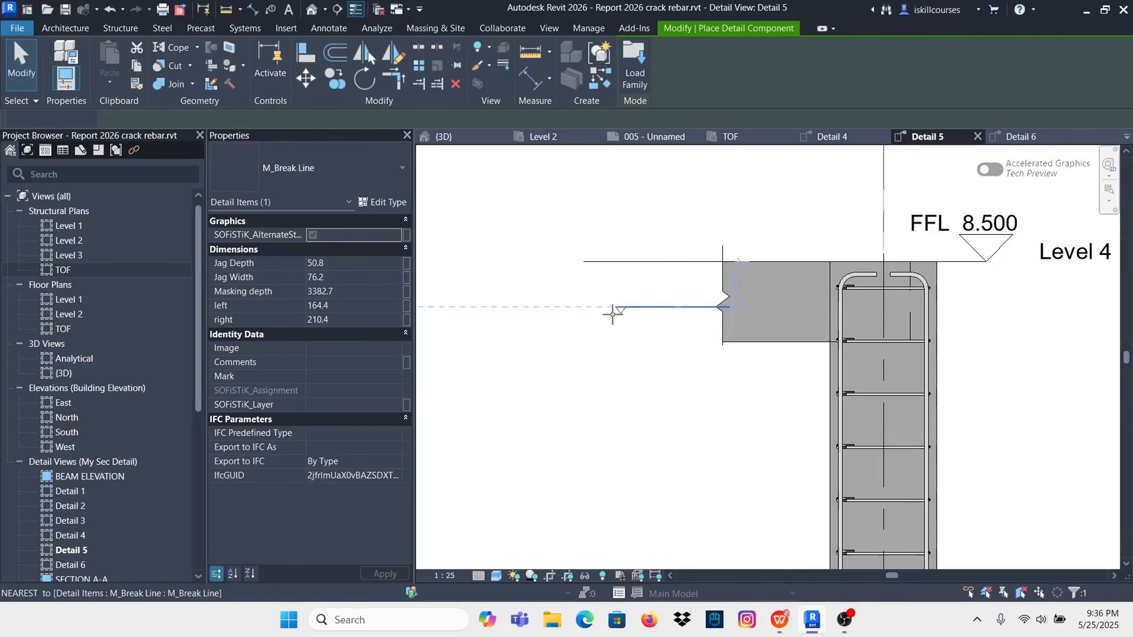
{"action": "scroll", "coordinate": [612, 313], "scroll_direction": "down", "scroll_amount": 4}
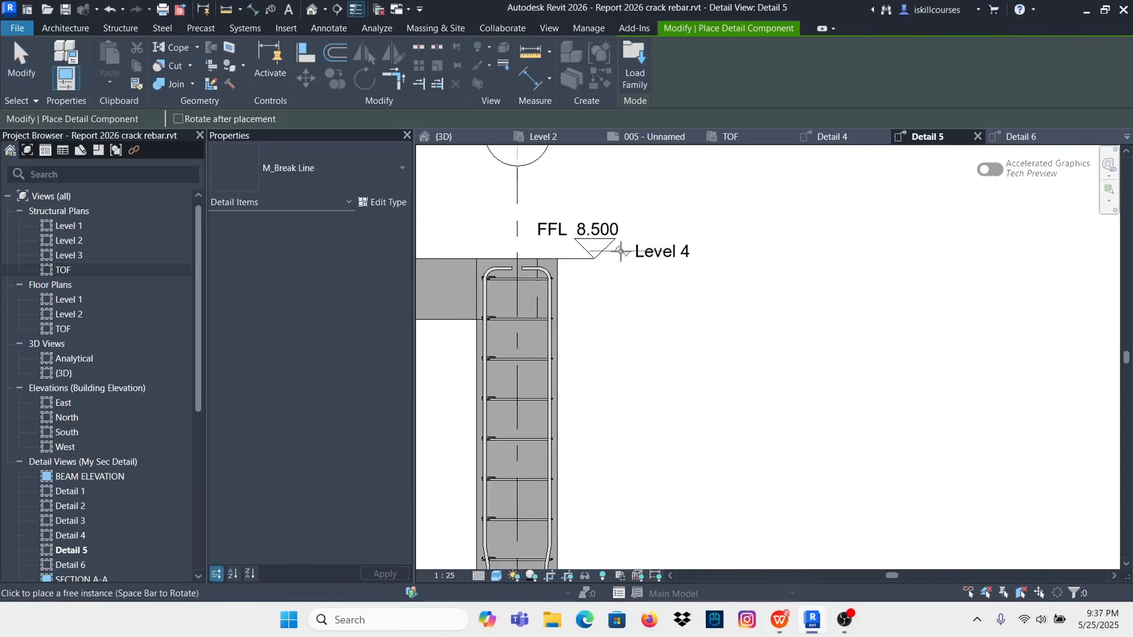
{"action": "scroll", "coordinate": [576, 305], "scroll_direction": "up", "scroll_amount": 5}
{"action": "scroll", "coordinate": [952, 286], "scroll_direction": "down", "scroll_amount": 4}
{"action": "scroll", "coordinate": [843, 271], "scroll_direction": "down", "scroll_amount": 6}
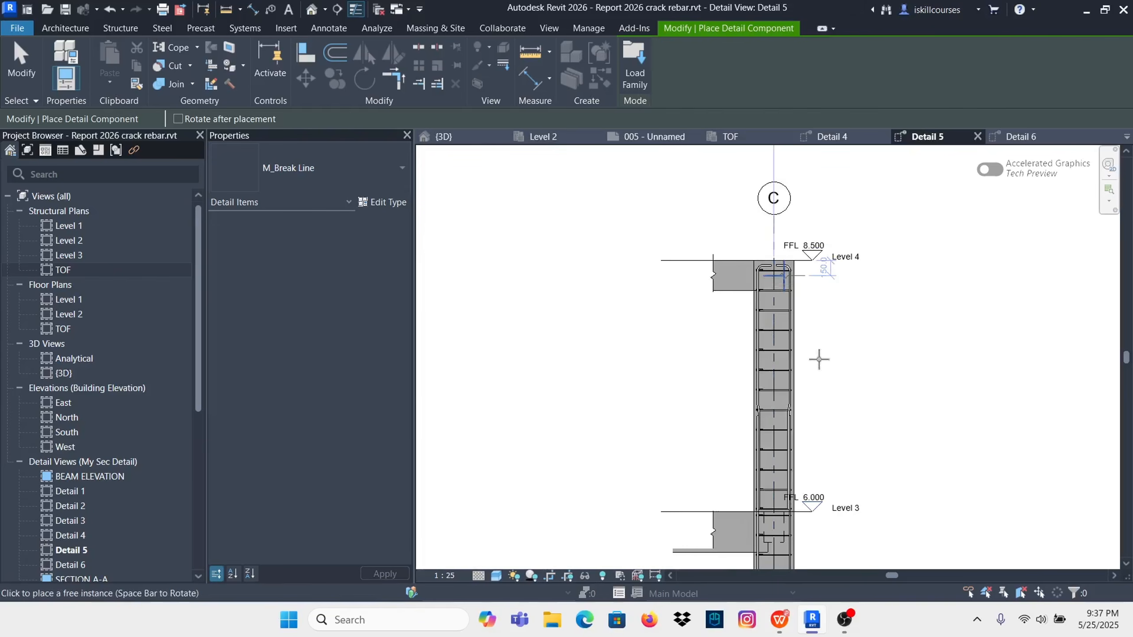
{"action": "scroll", "coordinate": [819, 359], "scroll_direction": "down", "scroll_amount": 3}
{"action": "scroll", "coordinate": [843, 513], "scroll_direction": "up", "scroll_amount": 9}
{"action": "scroll", "coordinate": [731, 241], "scroll_direction": "down", "scroll_amount": 8}
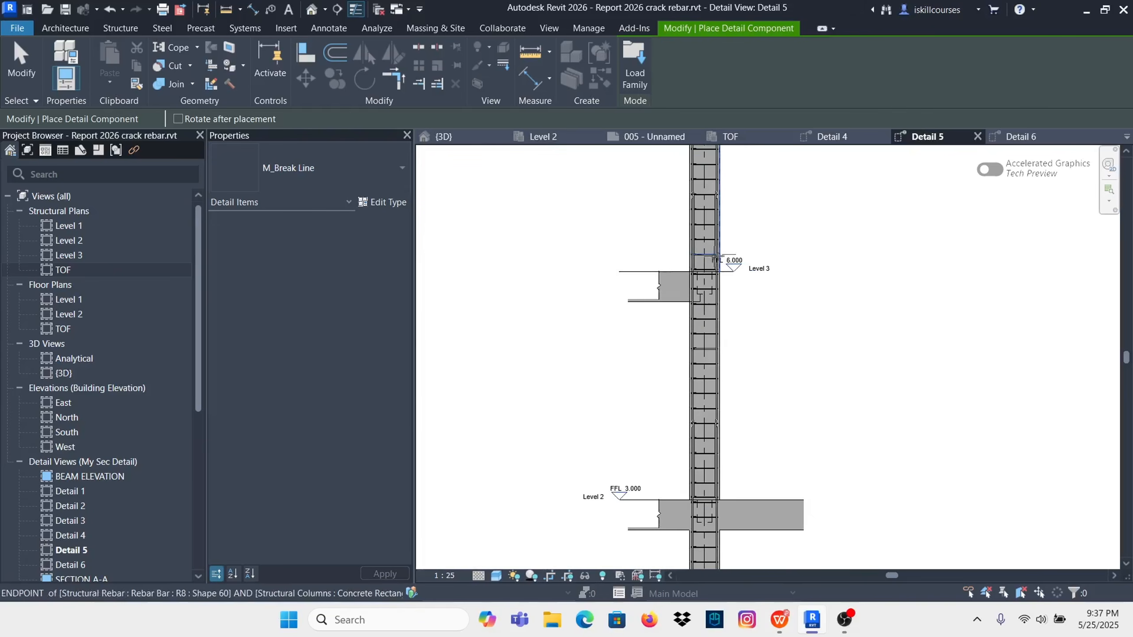
{"action": "scroll", "coordinate": [738, 428], "scroll_direction": "up", "scroll_amount": 5}
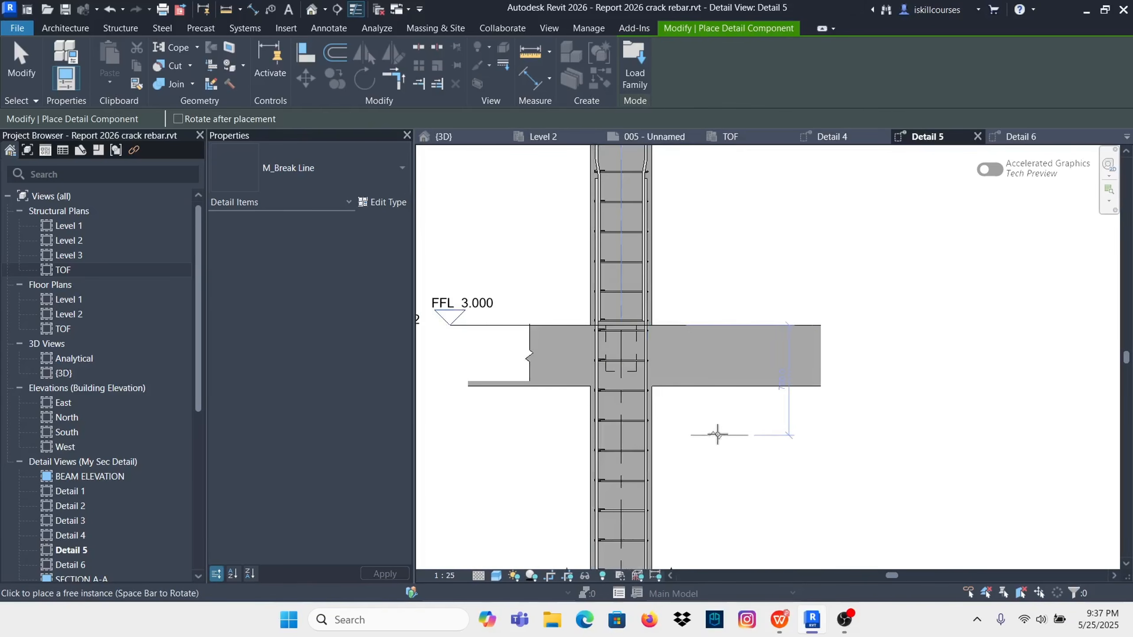
{"action": "left_click", "coordinate": [691, 363]}
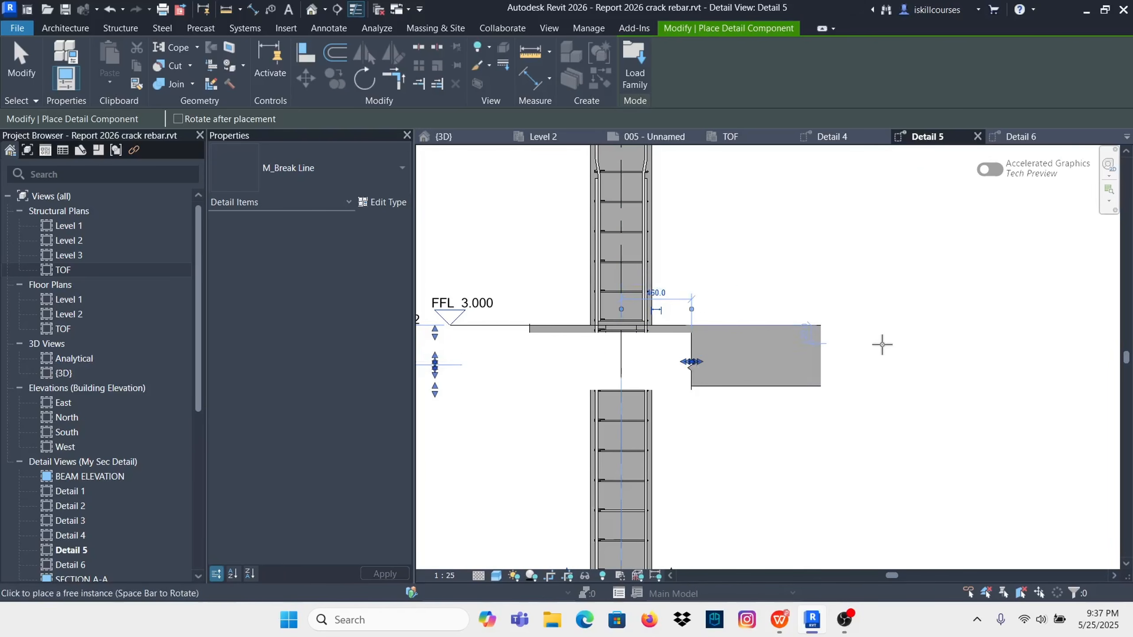
{"action": "key", "text": "Escape"}
{"action": "key", "text": "Escape"}
Step: Rotate the new Level 2 break line 180 degrees so that its mask covers the outer end of the right-hand beam
{"action": "left_click", "coordinate": [691, 383]}
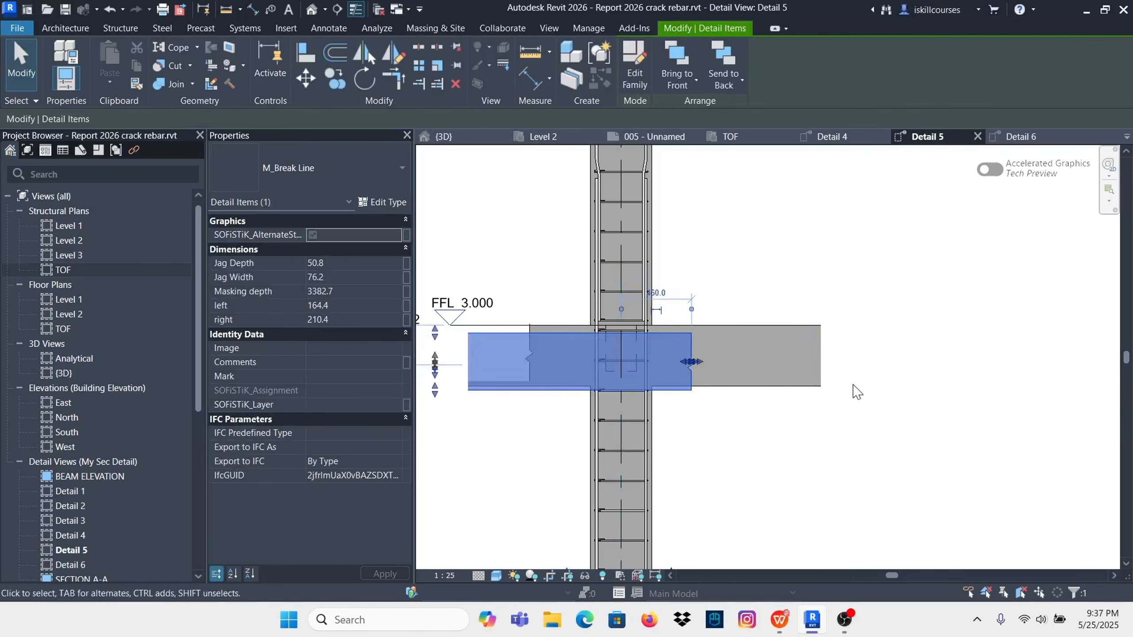
{"action": "key", "text": "space"}
{"action": "key", "text": "space"}
{"action": "scroll", "coordinate": [692, 383], "scroll_direction": "up", "scroll_amount": 2}
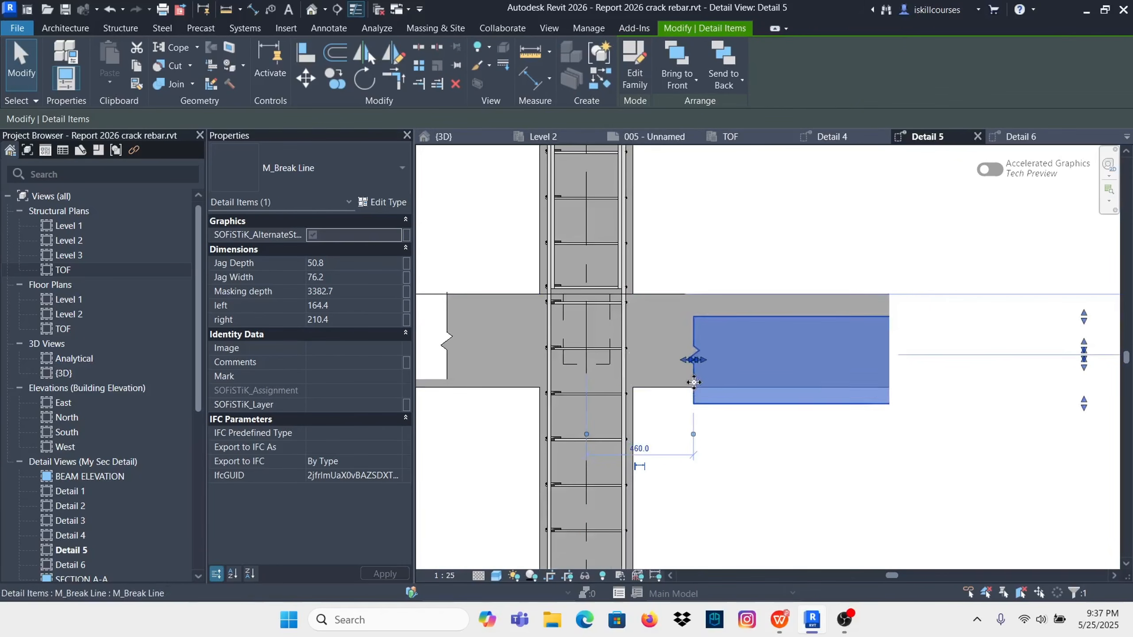
Step: Nudge the right-hand Level 2 break line up onto the beam and extend its lower end past the beam's underside
{"action": "key", "text": "Up"}
{"action": "key", "text": "Up"}
{"action": "key", "text": "Up"}
{"action": "key", "text": "Up"}
{"action": "key", "text": "Up"}
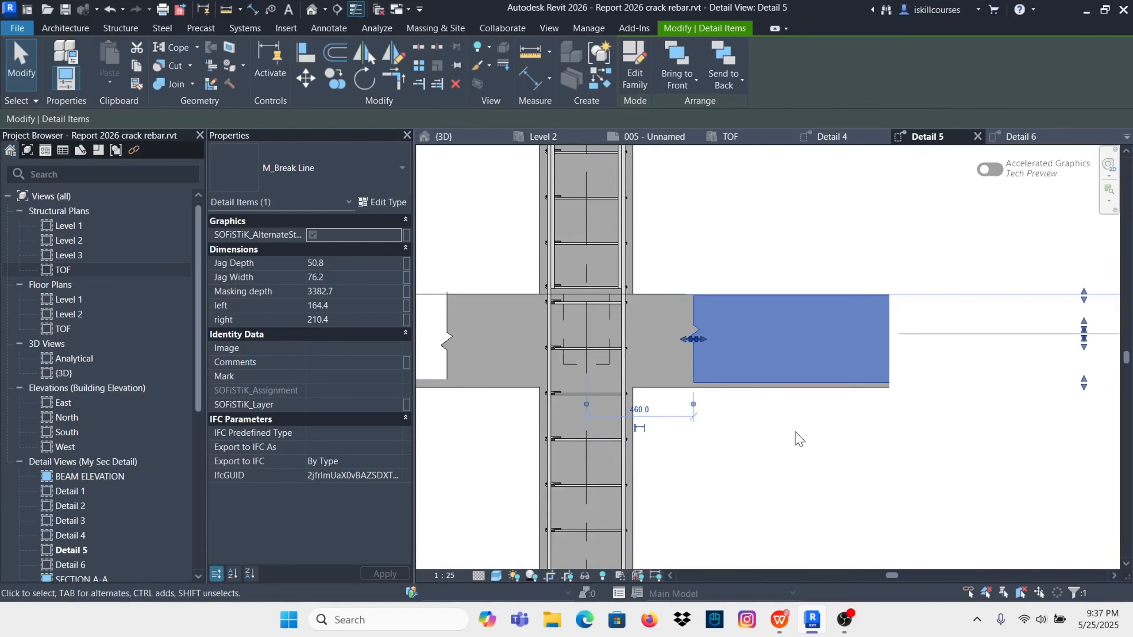
{"action": "scroll", "coordinate": [732, 384], "scroll_direction": "down", "scroll_amount": 3}
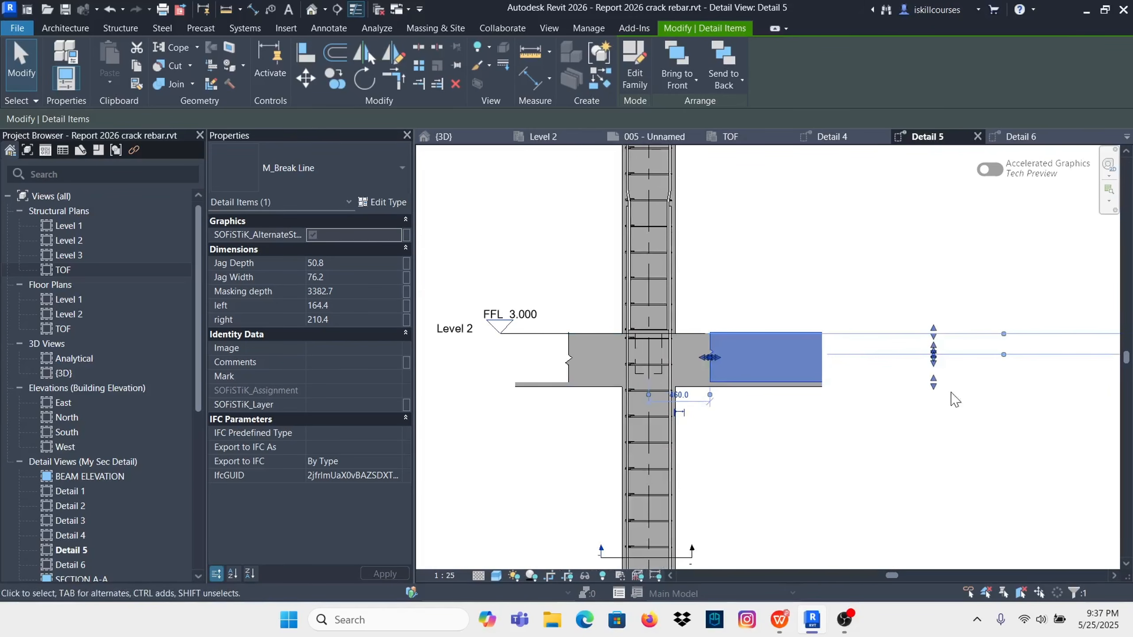
{"action": "left_click", "coordinate": [888, 436]}
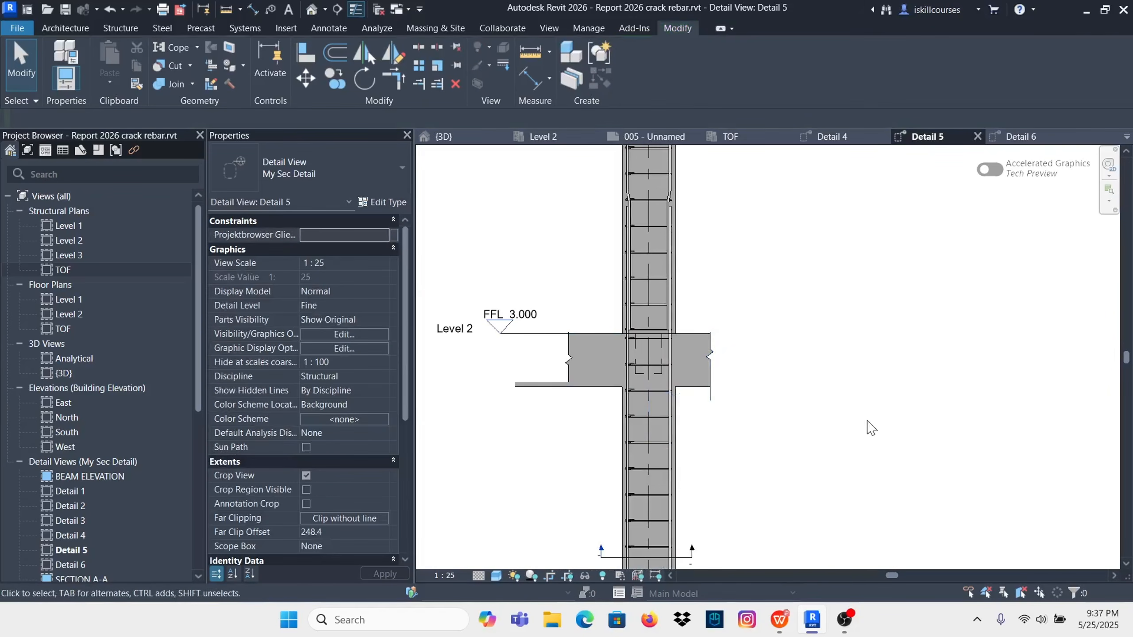
Step: Extend the left-hand Level 2 break line past both the top and underside of the beam
{"action": "scroll", "coordinate": [721, 288], "scroll_direction": "down", "scroll_amount": 1}
{"action": "scroll", "coordinate": [721, 288], "scroll_direction": "down", "scroll_amount": 3}
{"action": "scroll", "coordinate": [653, 312], "scroll_direction": "up", "scroll_amount": 3}
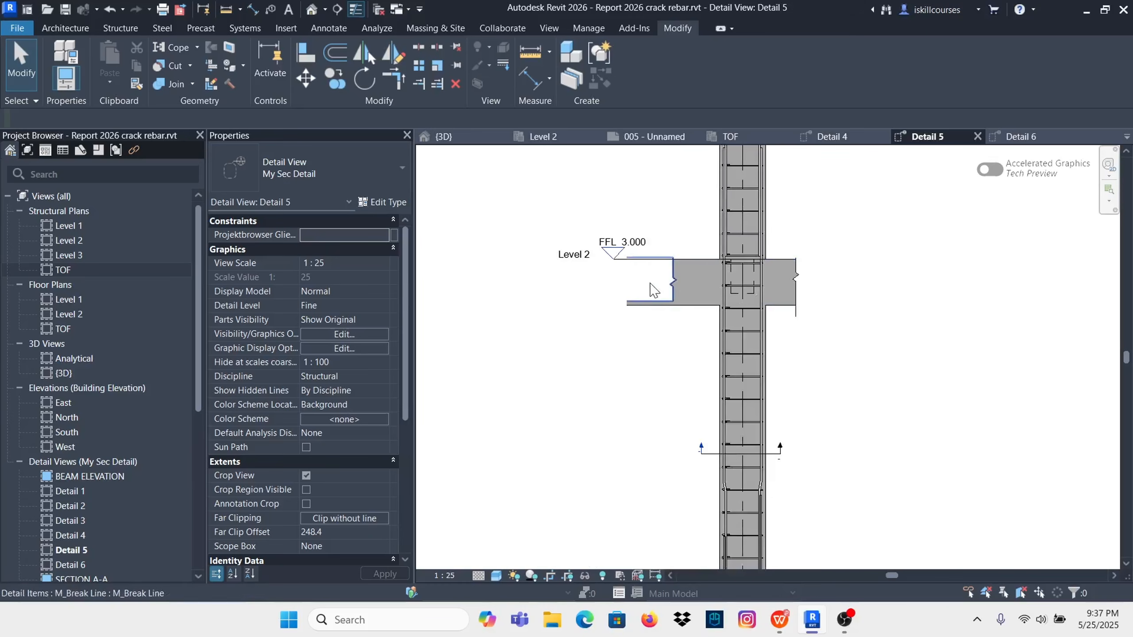
{"action": "left_click", "coordinate": [653, 290]}
{"action": "left_click_drag", "start_coordinate": [478, 306], "coordinate": [479, 315]}
{"action": "left_click_drag", "start_coordinate": [479, 254], "coordinate": [478, 243]}
{"action": "left_click", "coordinate": [511, 192]}
Step: Extend the upper end of the right-hand Level 2 break line past the top of the beam
{"action": "scroll", "coordinate": [811, 286], "scroll_direction": "up", "scroll_amount": 1}
{"action": "left_click", "coordinate": [799, 295]}
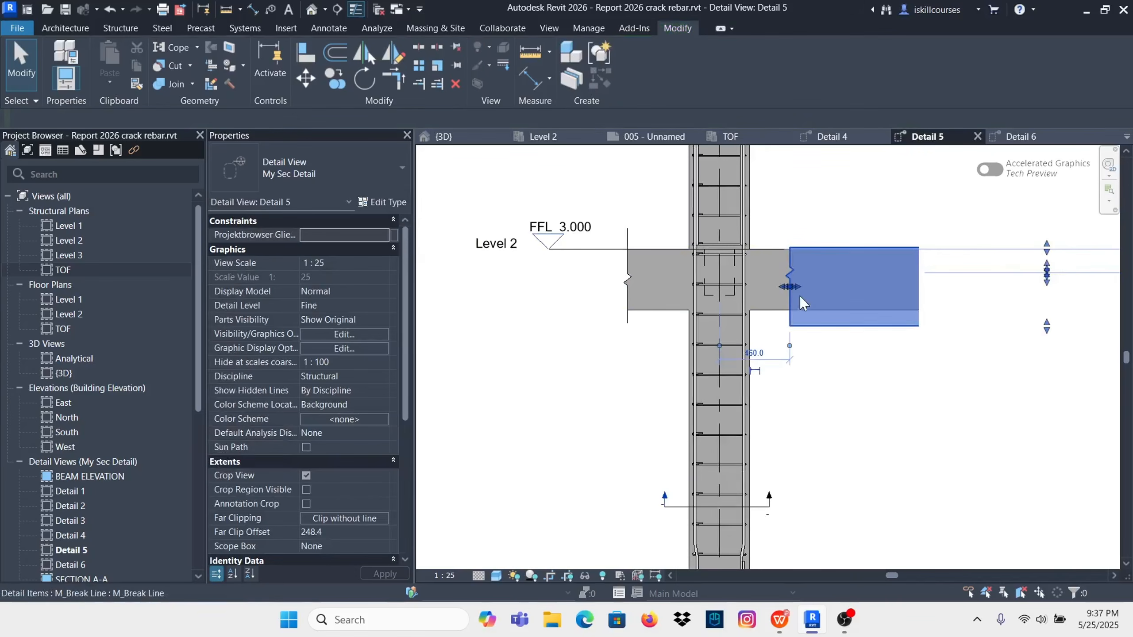
{"action": "left_click_drag", "start_coordinate": [1046, 246], "coordinate": [1043, 225]}
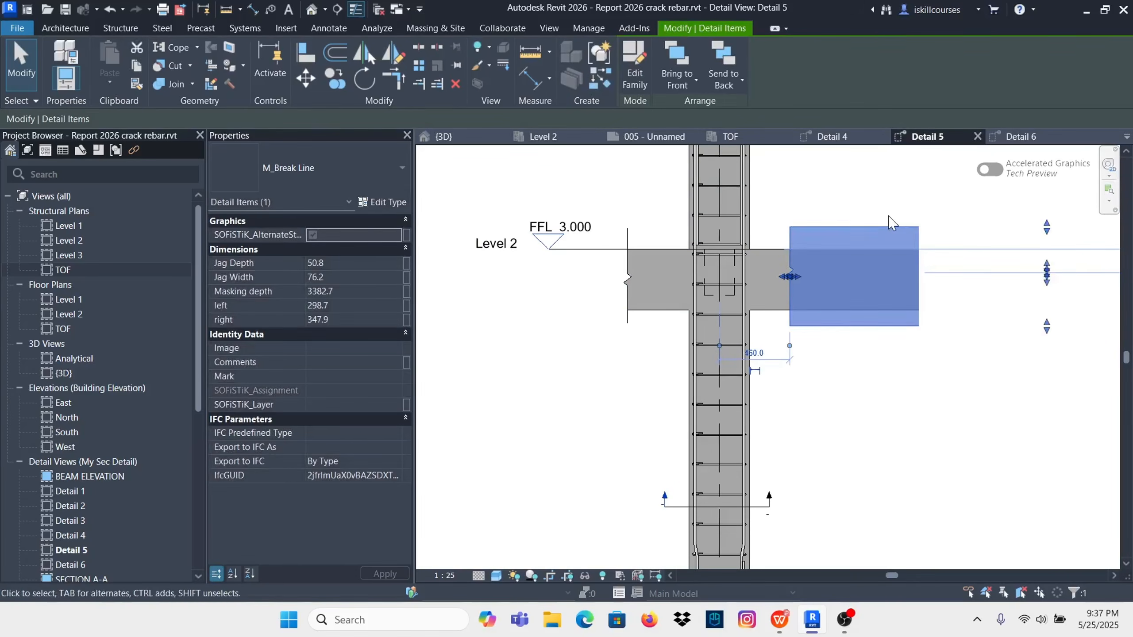
{"action": "left_click", "coordinate": [959, 216]}
Step: Copy the right-hand Level 2 break line down to the right end of the TOF beam beside the footing
{"action": "scroll", "coordinate": [723, 251], "scroll_direction": "down", "scroll_amount": 3}
{"action": "scroll", "coordinate": [732, 272], "scroll_direction": "up", "scroll_amount": 3}
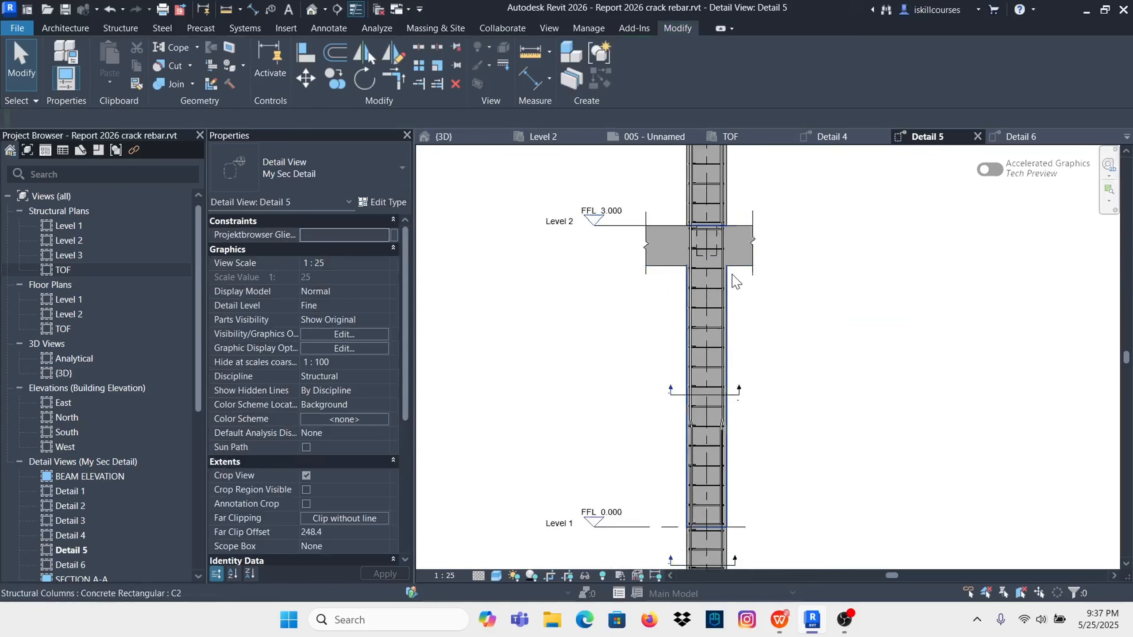
{"action": "left_click", "coordinate": [768, 236]}
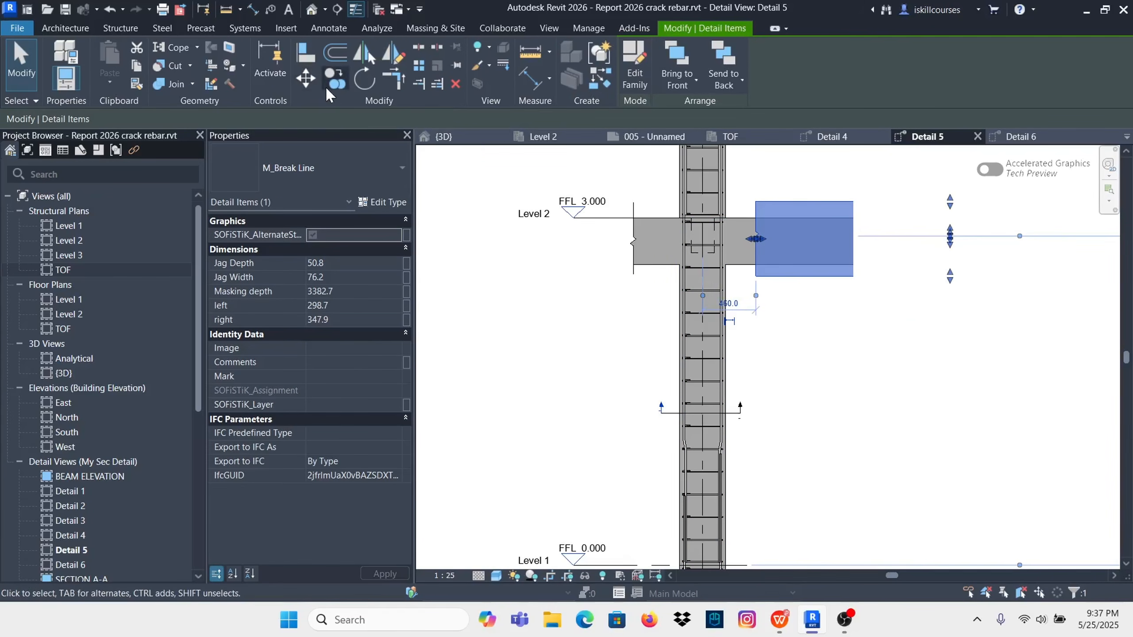
{"action": "left_click", "coordinate": [338, 82]}
{"action": "left_click", "coordinate": [755, 239]}
{"action": "scroll", "coordinate": [755, 240], "scroll_direction": "down", "scroll_amount": 3}
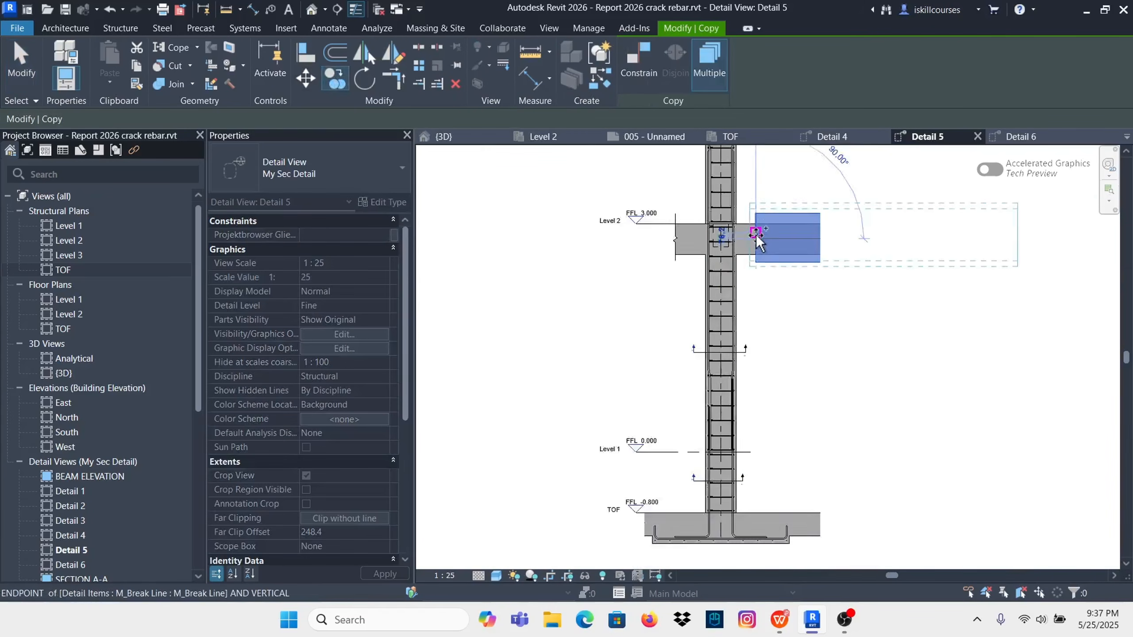
{"action": "scroll", "coordinate": [789, 395], "scroll_direction": "up", "scroll_amount": 4}
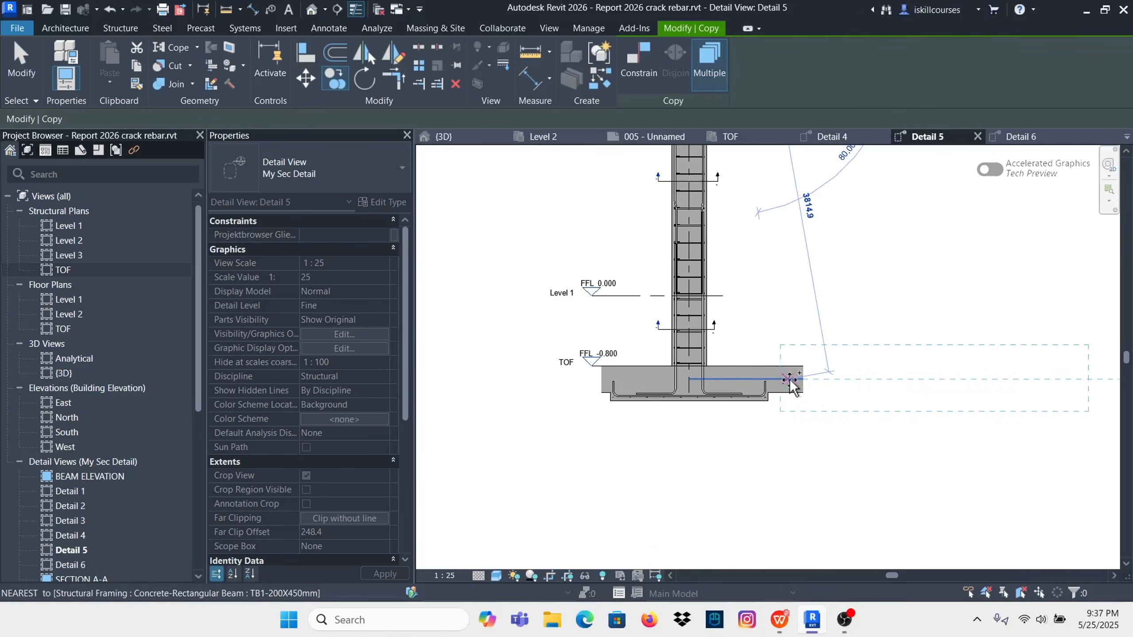
{"action": "left_click", "coordinate": [786, 380]}
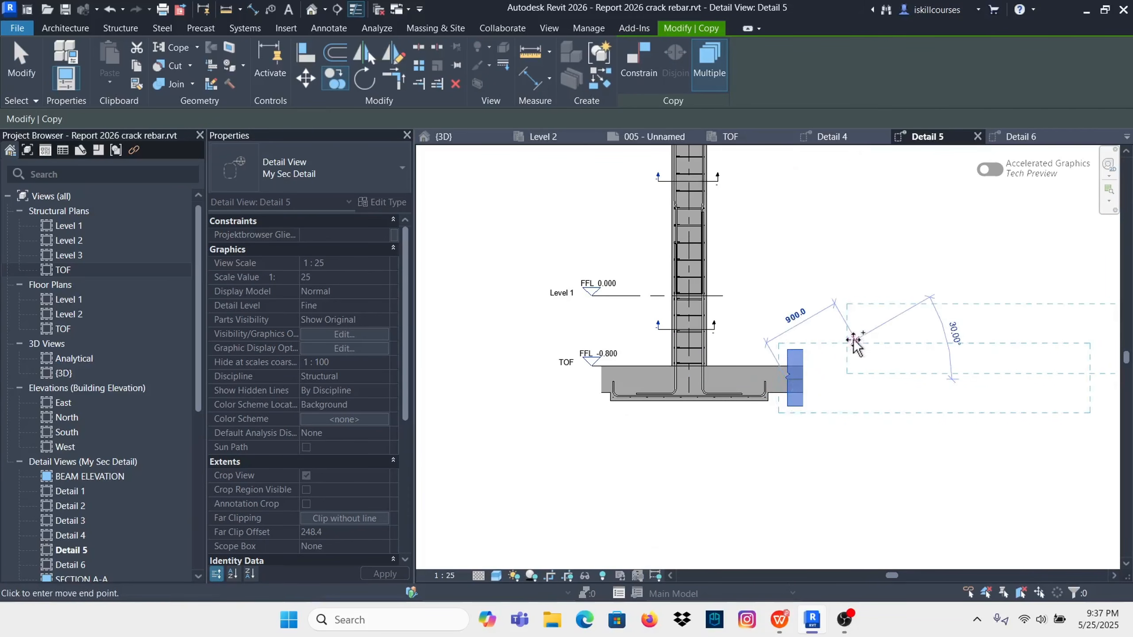
{"action": "key", "text": "Escape"}
{"action": "key", "text": "Escape"}
Step: Show the crop region, widen it on the left past the level labels to reveal the TOF break line, and hide it again
{"action": "scroll", "coordinate": [617, 425], "scroll_direction": "up", "scroll_amount": 3}
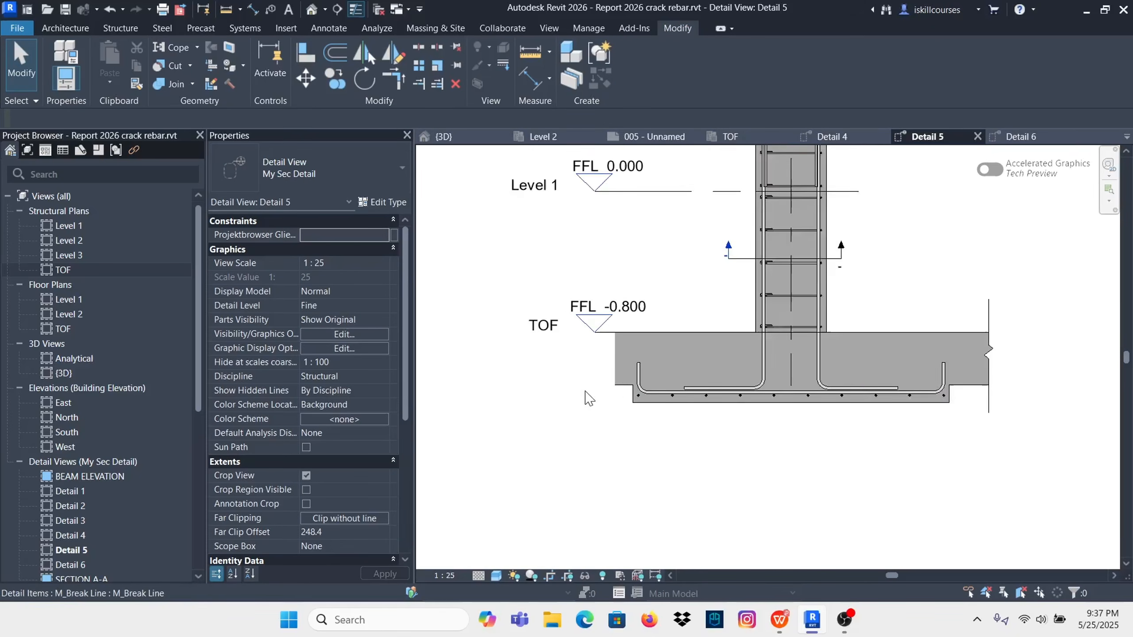
{"action": "scroll", "coordinate": [586, 396], "scroll_direction": "down", "scroll_amount": 4}
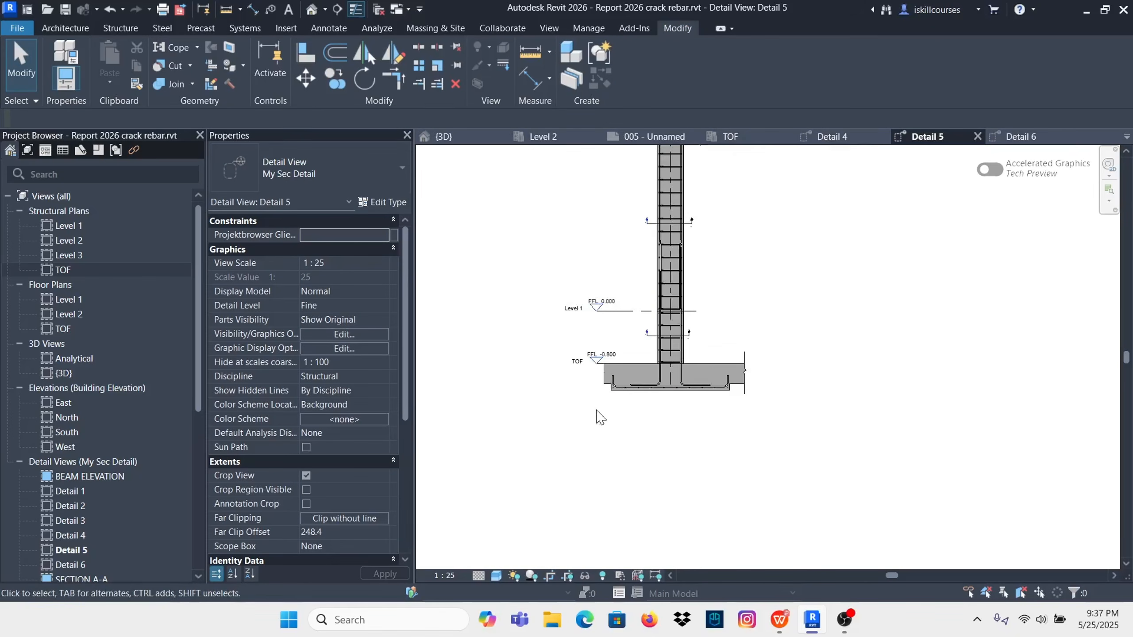
{"action": "left_click", "coordinate": [306, 490]}
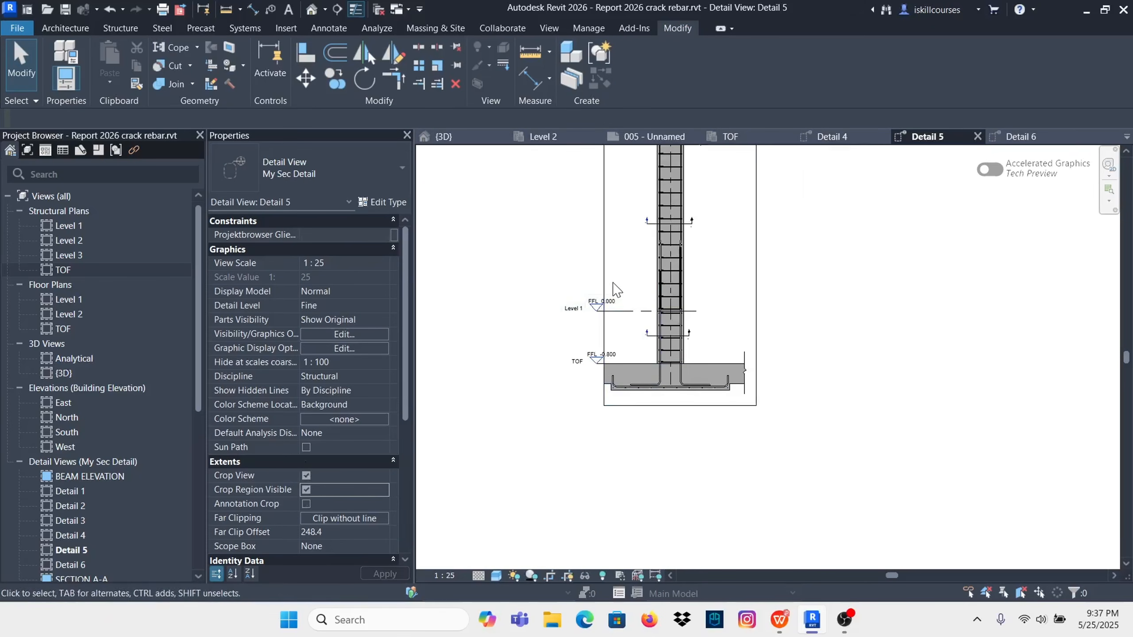
{"action": "left_click", "coordinate": [605, 281]}
{"action": "scroll", "coordinate": [607, 299], "scroll_direction": "down", "scroll_amount": 5}
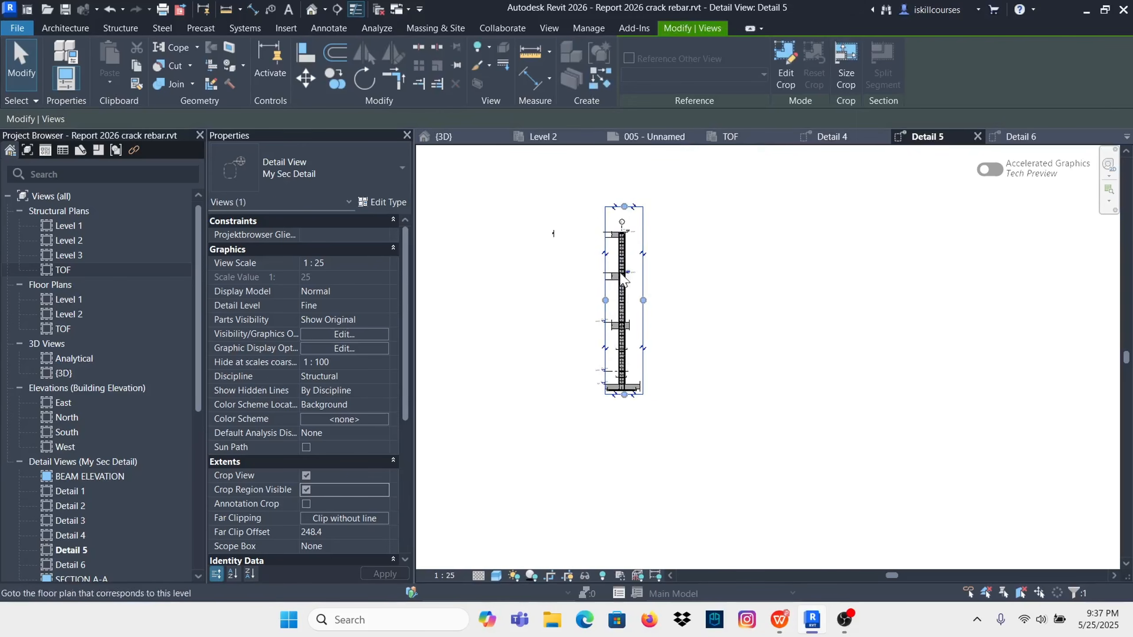
{"action": "left_click_drag", "start_coordinate": [605, 301], "coordinate": [585, 298]}
{"action": "scroll", "coordinate": [593, 392], "scroll_direction": "up", "scroll_amount": 8}
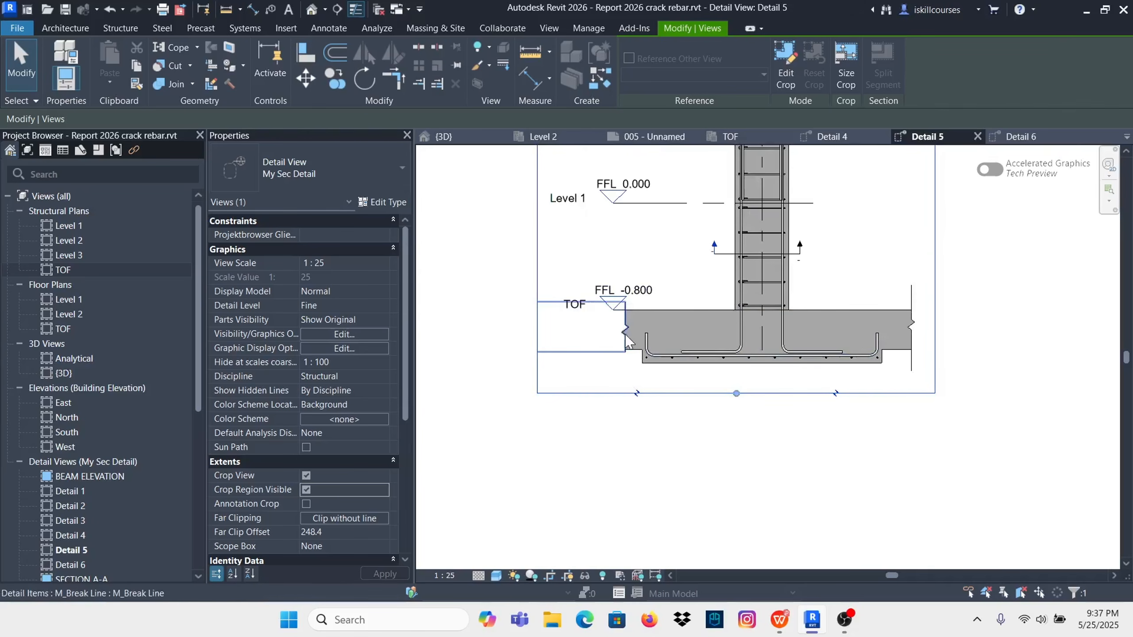
{"action": "scroll", "coordinate": [594, 498], "scroll_direction": "down", "scroll_amount": 5}
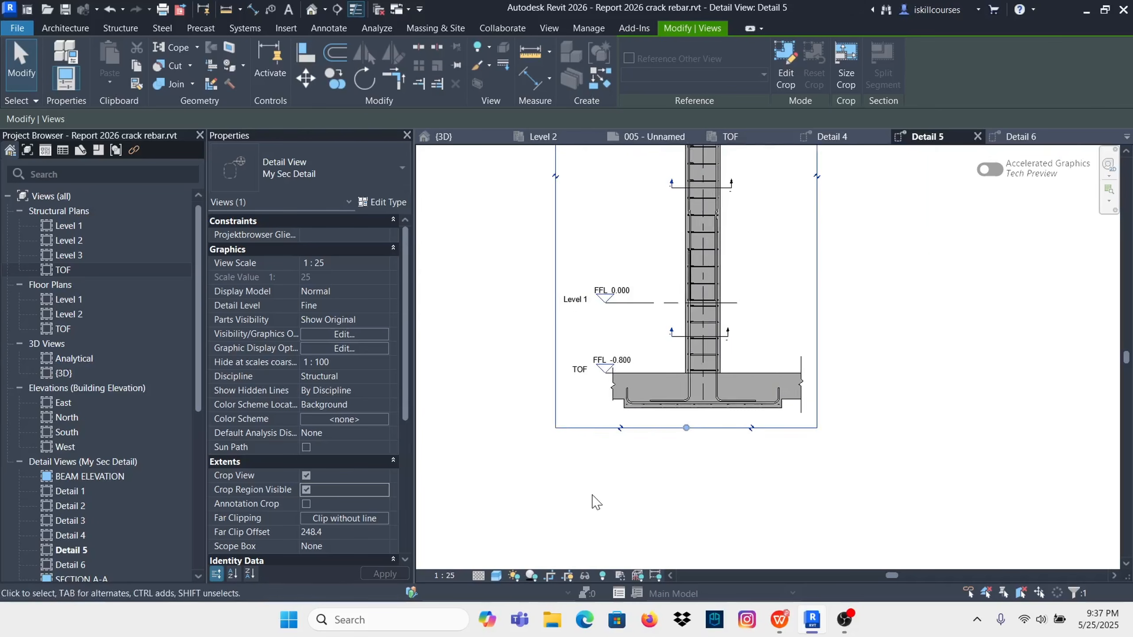
{"action": "left_click", "coordinate": [305, 489]}
Step: Extend the Level 3 break line past both the top and underside of the left-hand beam
{"action": "scroll", "coordinate": [649, 480], "scroll_direction": "down", "scroll_amount": 3}
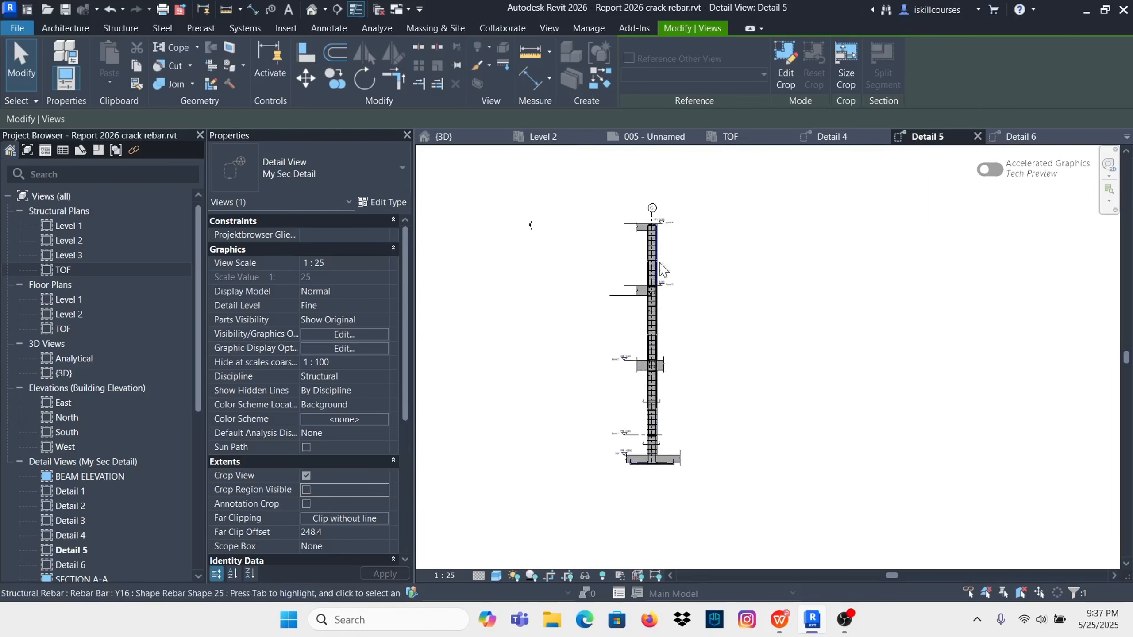
{"action": "scroll", "coordinate": [650, 241], "scroll_direction": "up", "scroll_amount": 4}
{"action": "scroll", "coordinate": [649, 241], "scroll_direction": "up", "scroll_amount": 2}
{"action": "scroll", "coordinate": [633, 304], "scroll_direction": "down", "scroll_amount": 3}
{"action": "scroll", "coordinate": [615, 344], "scroll_direction": "up", "scroll_amount": 2}
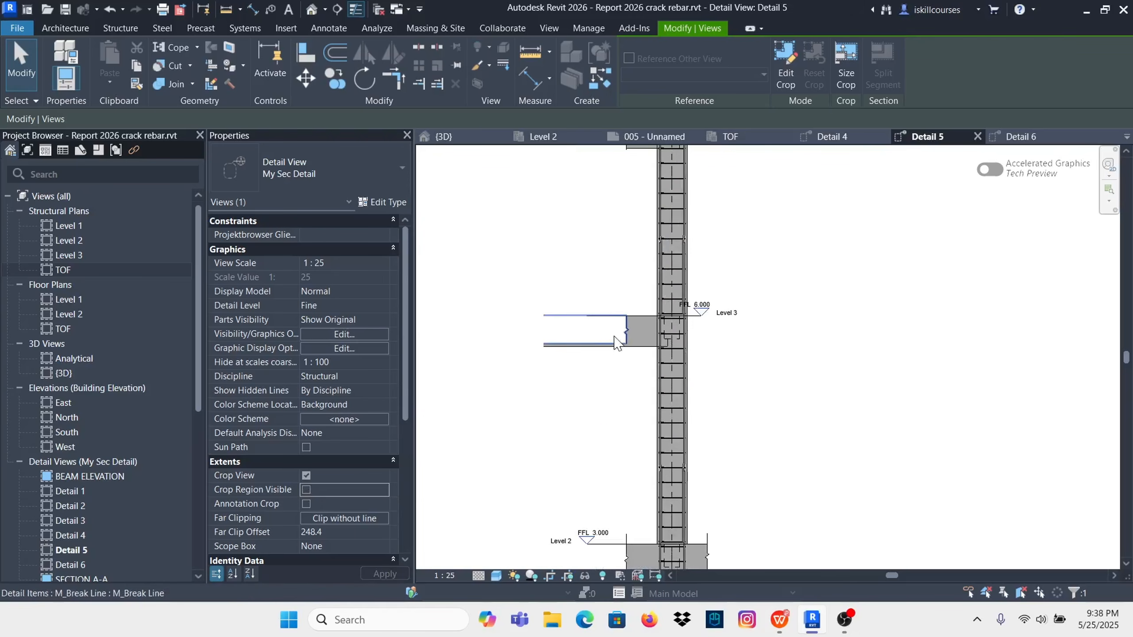
{"action": "left_click", "coordinate": [608, 344]}
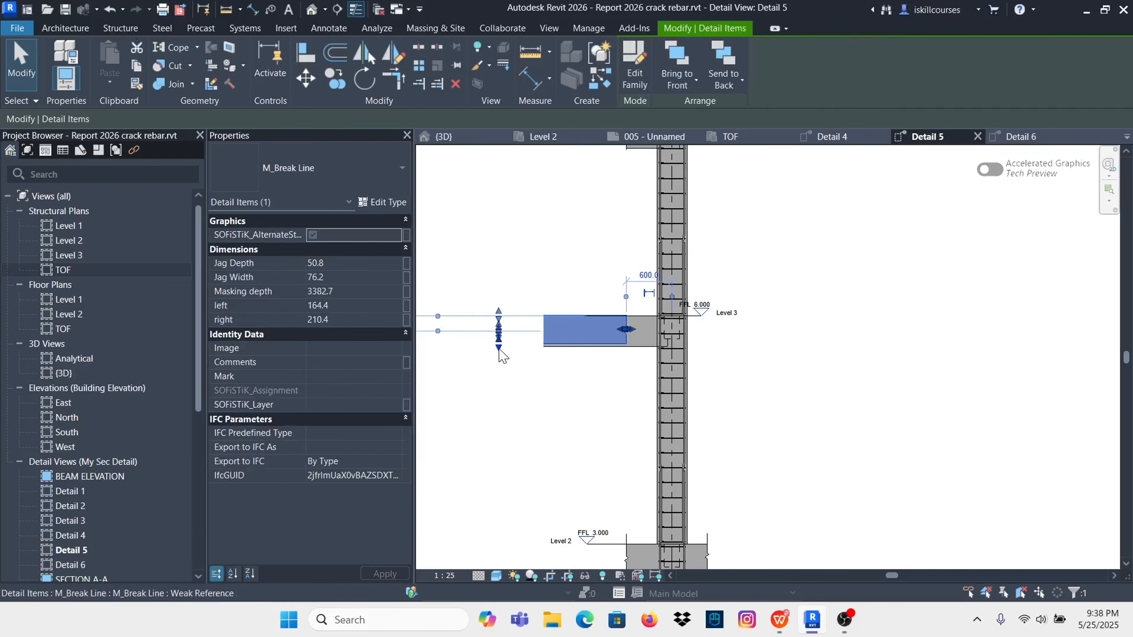
{"action": "left_click_drag", "start_coordinate": [499, 349], "coordinate": [499, 356]}
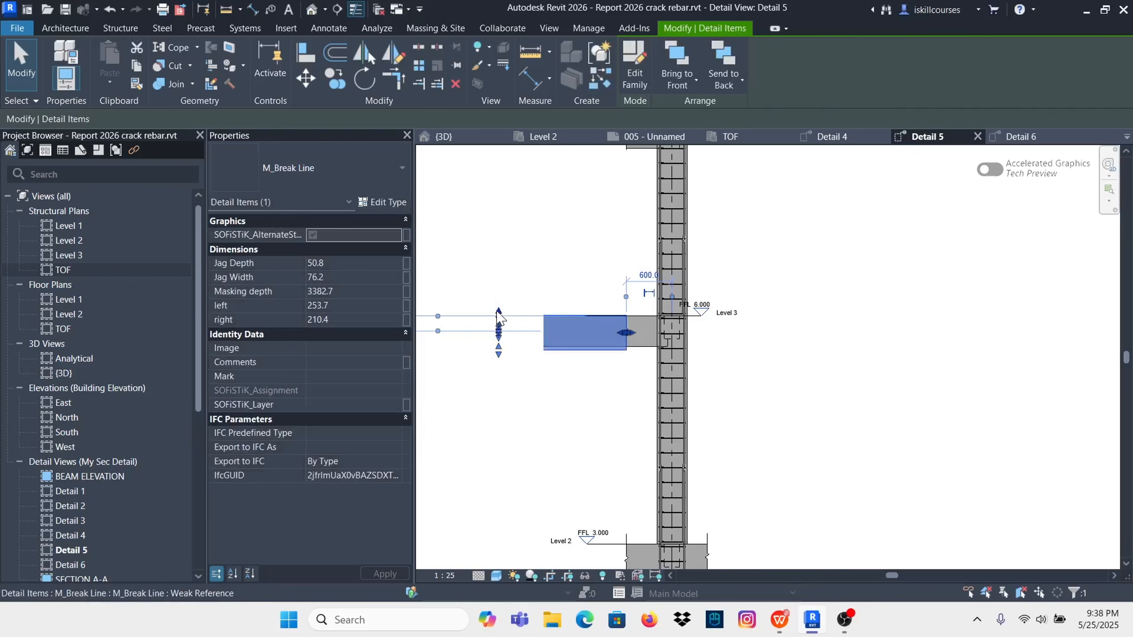
{"action": "left_click_drag", "start_coordinate": [498, 311], "coordinate": [499, 298]}
{"action": "left_click", "coordinate": [536, 251]}
{"action": "scroll", "coordinate": [653, 343], "scroll_direction": "up", "scroll_amount": 2}
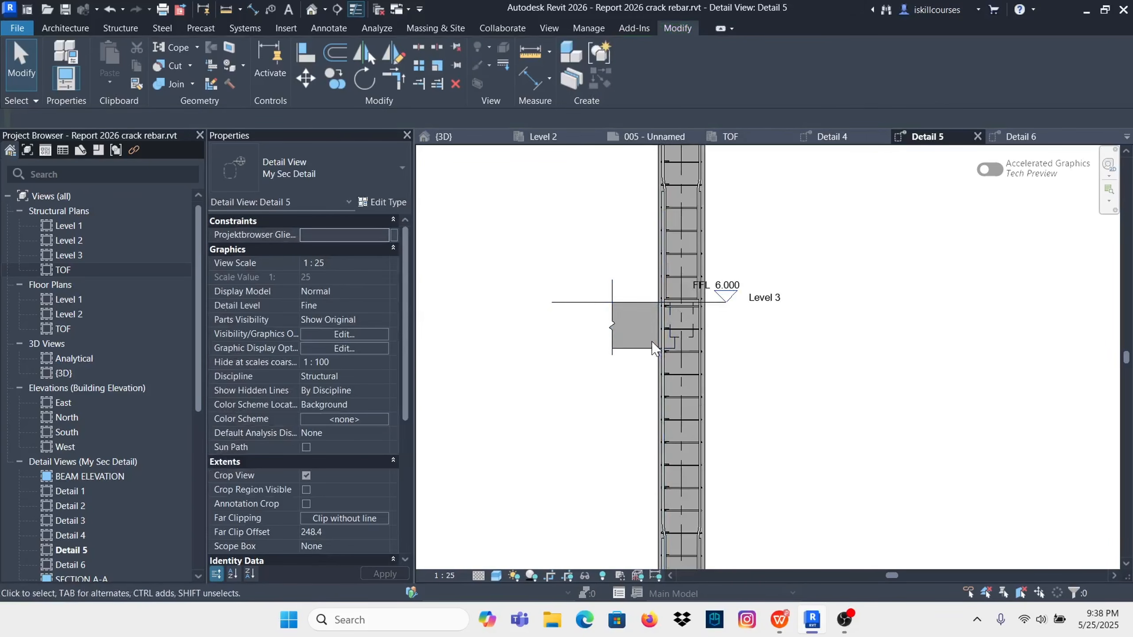
Step: Set the ambient light to 45 in the graphic display options of Detail 5, dismissing the save reminder without saving
{"action": "scroll", "coordinate": [652, 348], "scroll_direction": "down", "scroll_amount": 4}
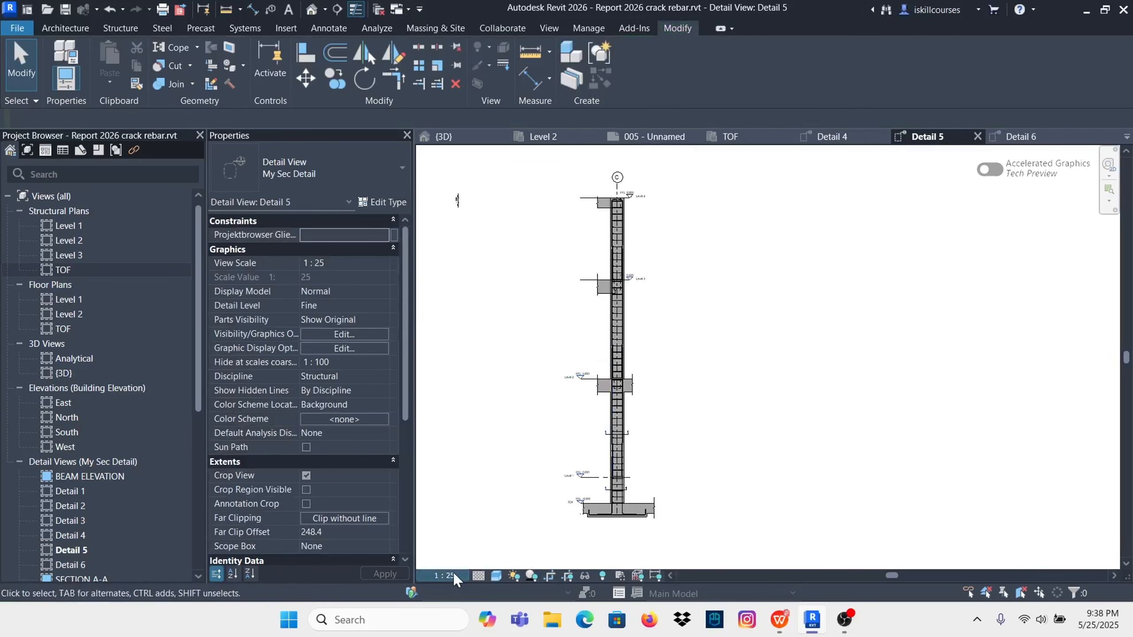
{"action": "left_click", "coordinate": [496, 575]}
{"action": "left_click", "coordinate": [522, 471]}
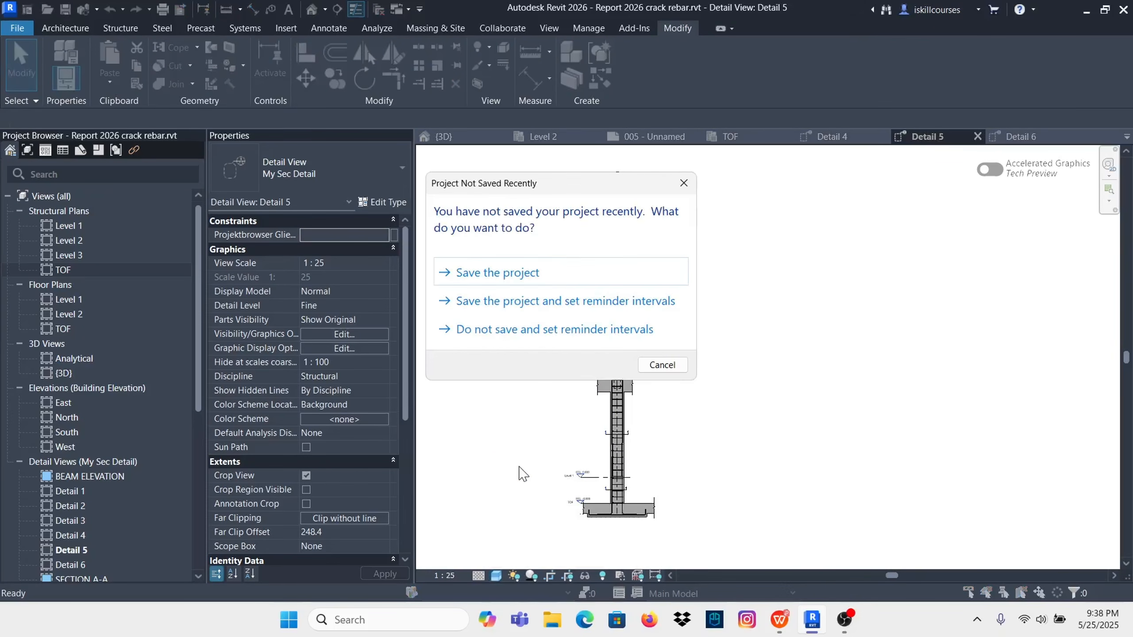
{"action": "left_click", "coordinate": [682, 183]}
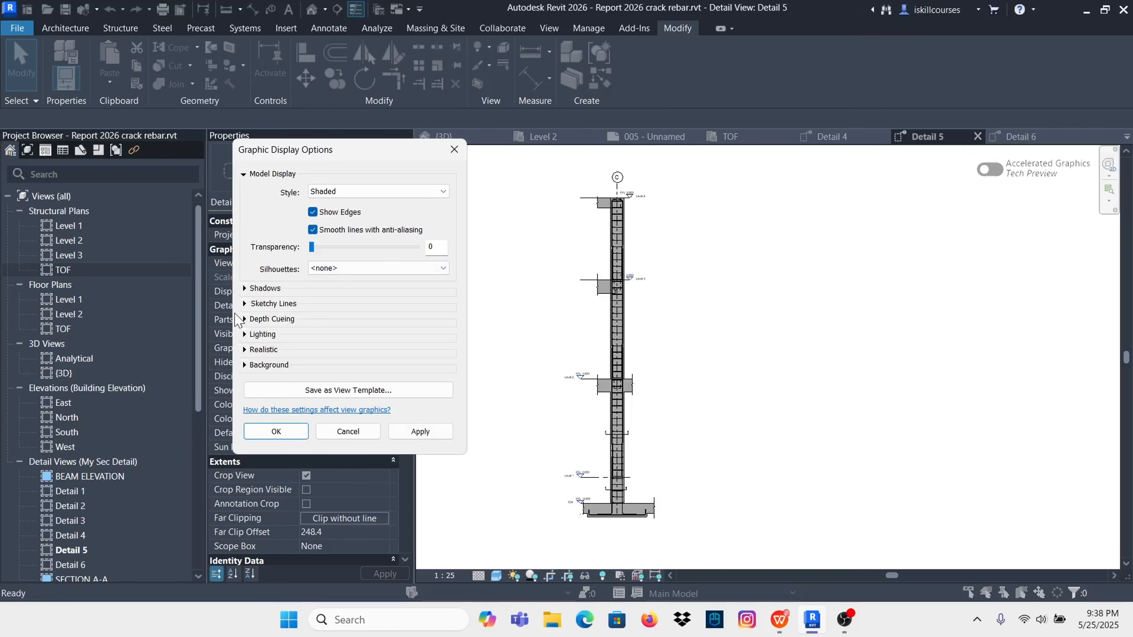
{"action": "left_click", "coordinate": [245, 288]}
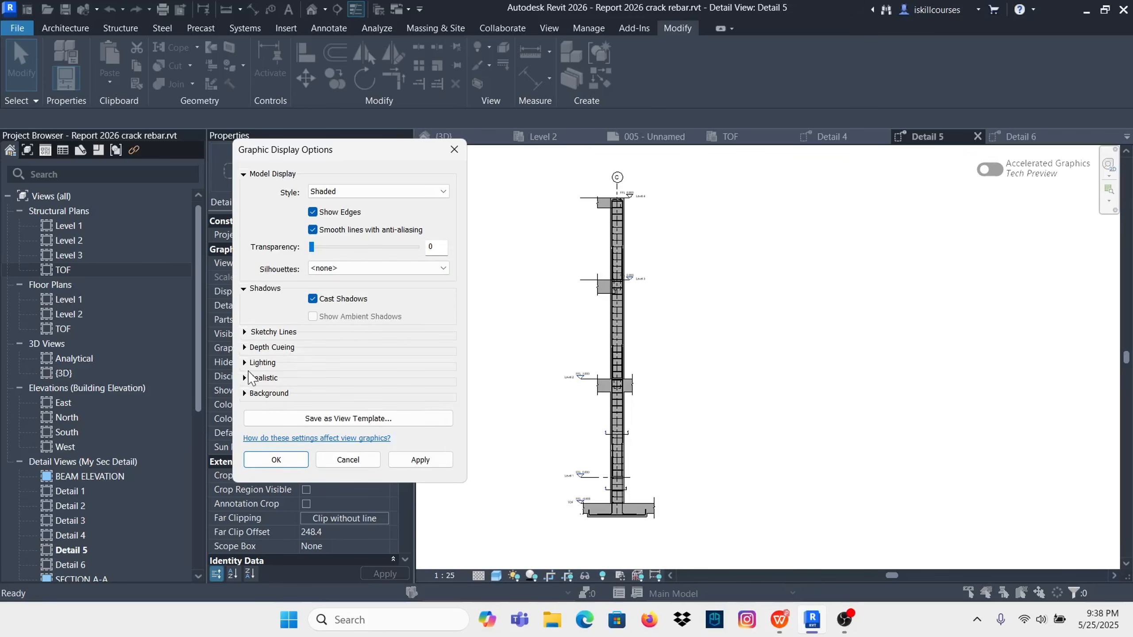
{"action": "left_click", "coordinate": [245, 362]}
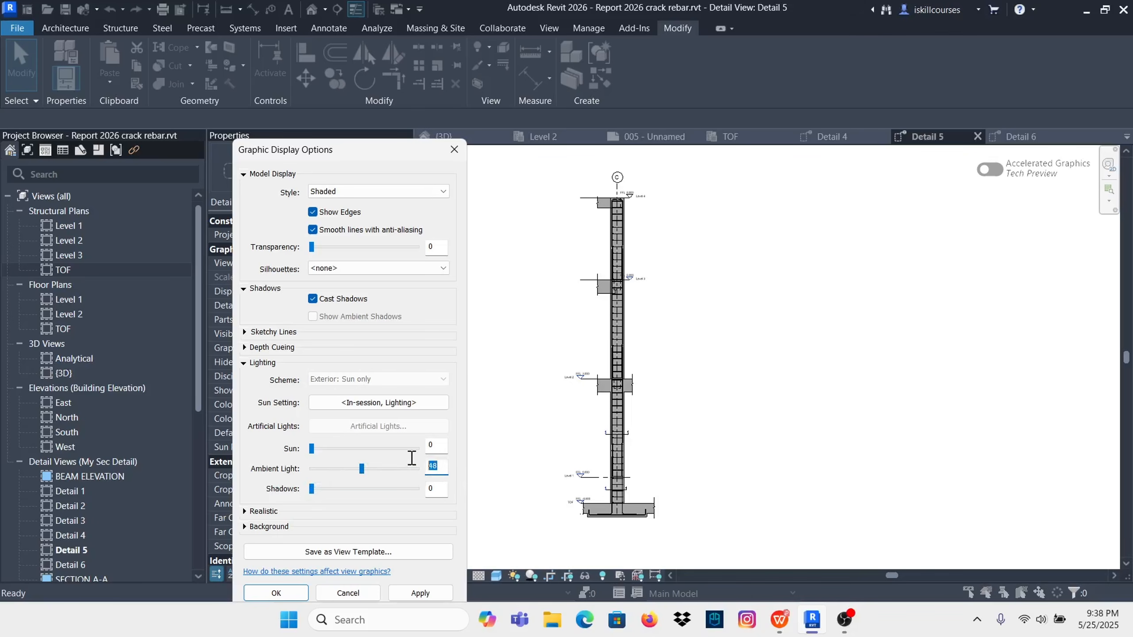
{"action": "left_click", "coordinate": [426, 595]}
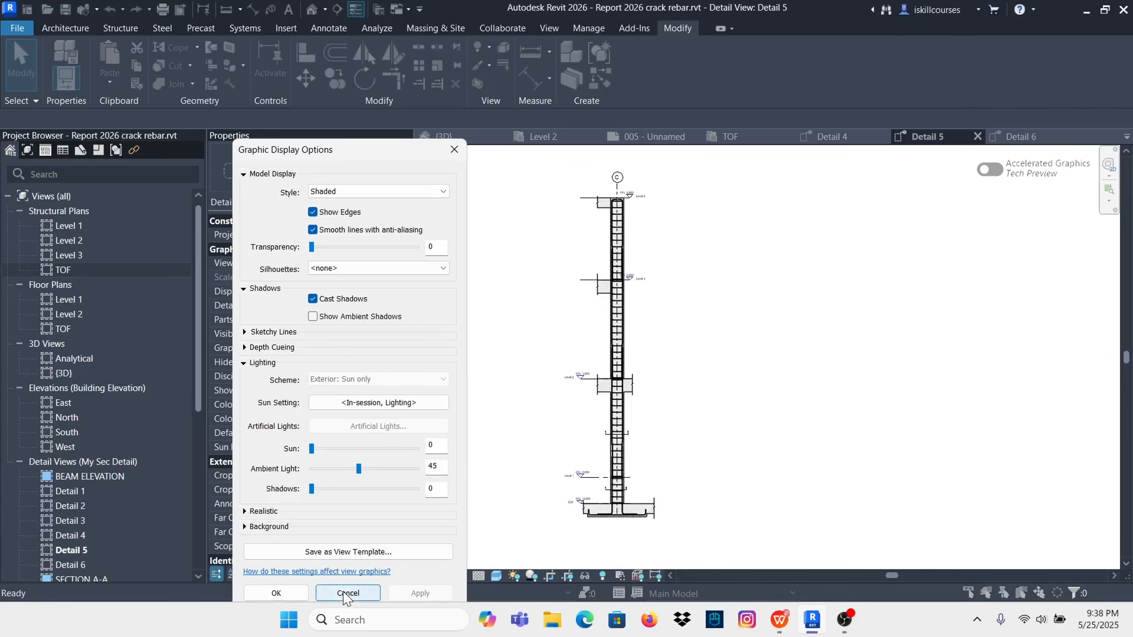
{"action": "left_click", "coordinate": [277, 594]}
Step: Examine the lightened column elevation, its beam break lines and its stirrups from the footing up to Level 4
{"action": "left_click", "coordinate": [634, 387]}
{"action": "scroll", "coordinate": [611, 389], "scroll_direction": "up", "scroll_amount": 3}
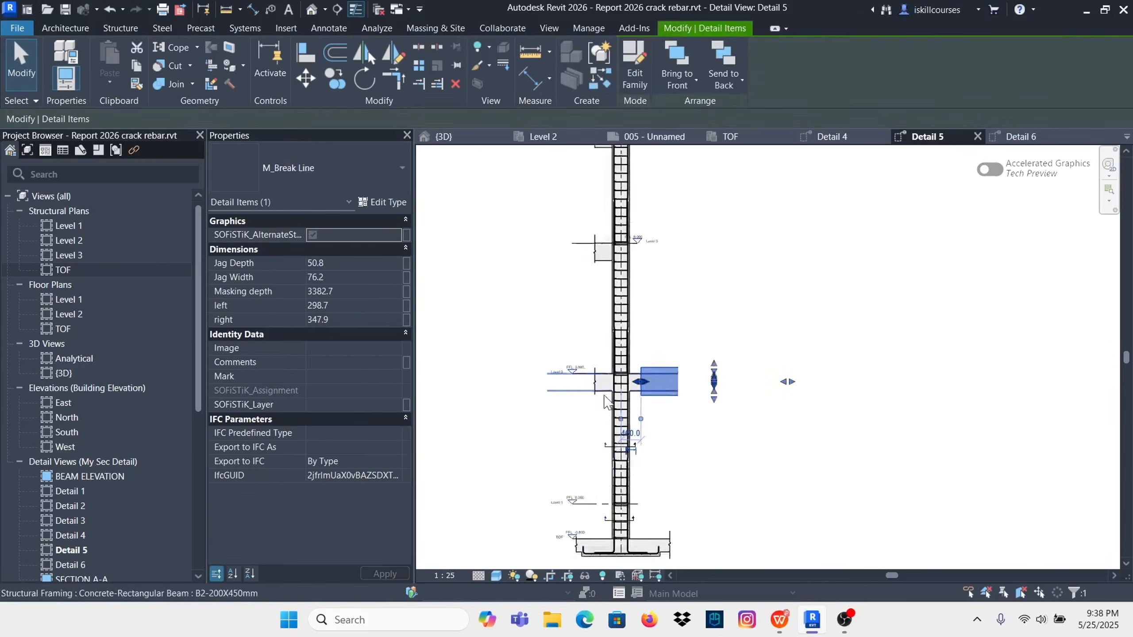
{"action": "left_click", "coordinate": [690, 312]}
{"action": "scroll", "coordinate": [618, 368], "scroll_direction": "up", "scroll_amount": 3}
{"action": "scroll", "coordinate": [624, 368], "scroll_direction": "up", "scroll_amount": 4}
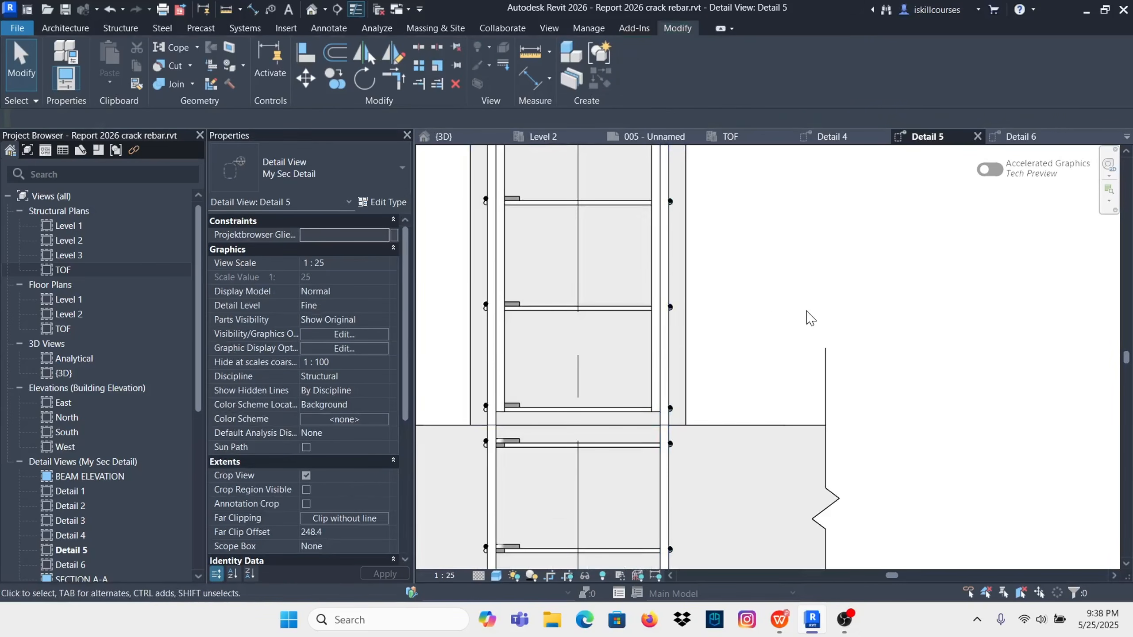
{"action": "scroll", "coordinate": [758, 319], "scroll_direction": "down", "scroll_amount": 1}
{"action": "scroll", "coordinate": [634, 352], "scroll_direction": "down", "scroll_amount": 1}
{"action": "scroll", "coordinate": [663, 371], "scroll_direction": "up", "scroll_amount": 3}
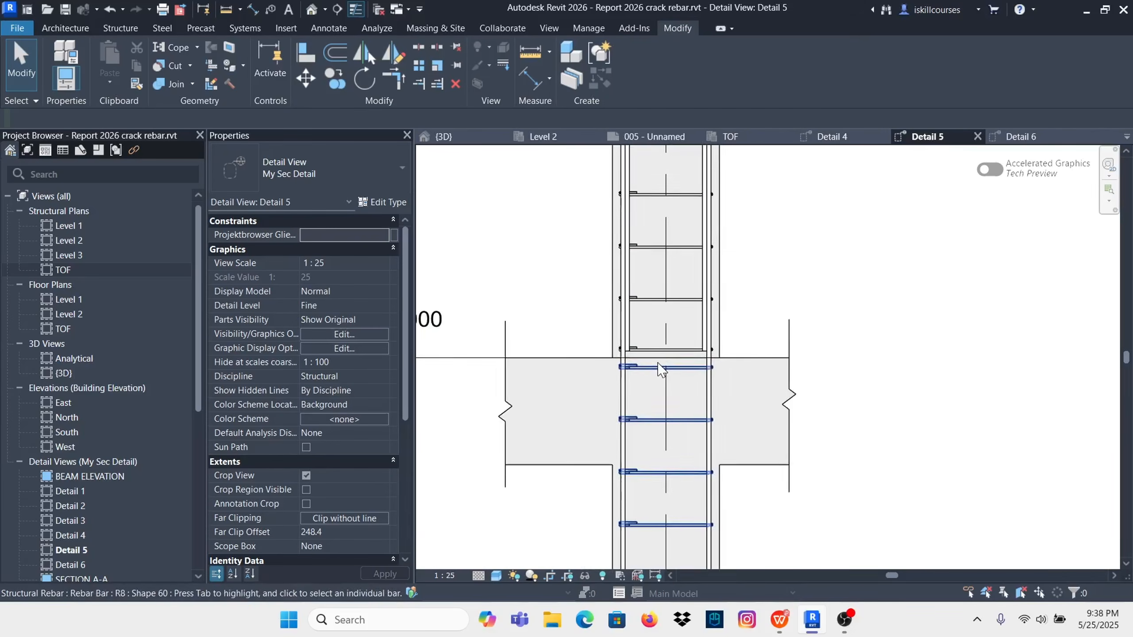
{"action": "scroll", "coordinate": [643, 337], "scroll_direction": "down", "scroll_amount": 6}
{"action": "scroll", "coordinate": [640, 392], "scroll_direction": "down", "scroll_amount": 5}
{"action": "scroll", "coordinate": [629, 490], "scroll_direction": "up", "scroll_amount": 4}
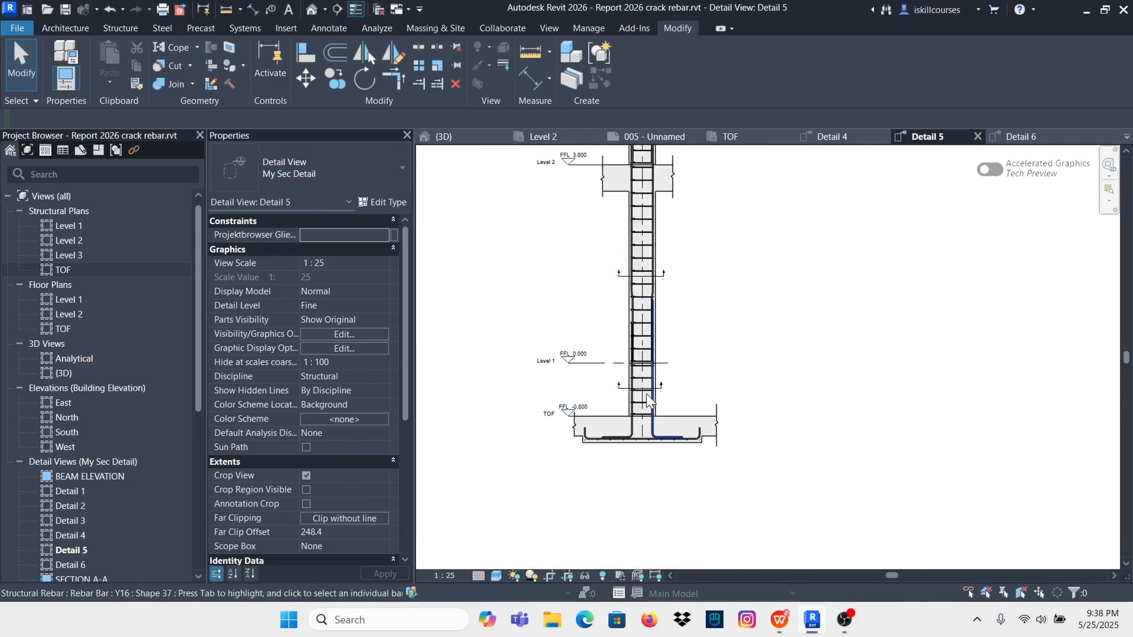
{"action": "scroll", "coordinate": [642, 513], "scroll_direction": "down", "scroll_amount": 4}
{"action": "scroll", "coordinate": [633, 339], "scroll_direction": "up", "scroll_amount": 4}
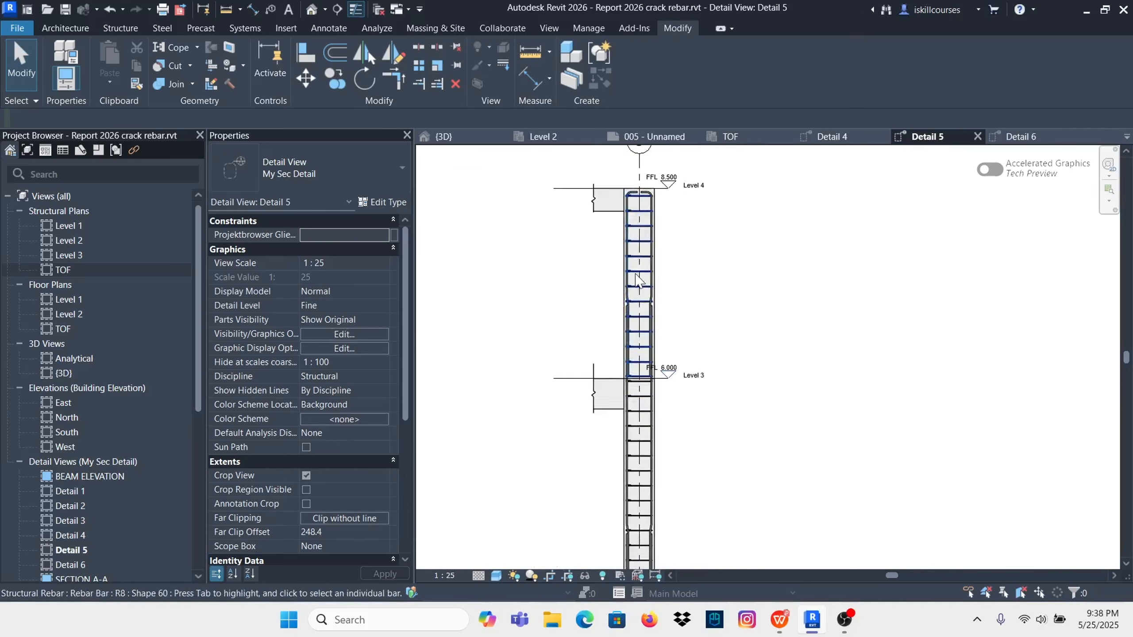
Step: Present the R8 stirrup set between Level 3 and Level 4 by its middle bar only
{"action": "scroll", "coordinate": [633, 339], "scroll_direction": "down", "scroll_amount": 2}
{"action": "scroll", "coordinate": [658, 223], "scroll_direction": "up", "scroll_amount": 6}
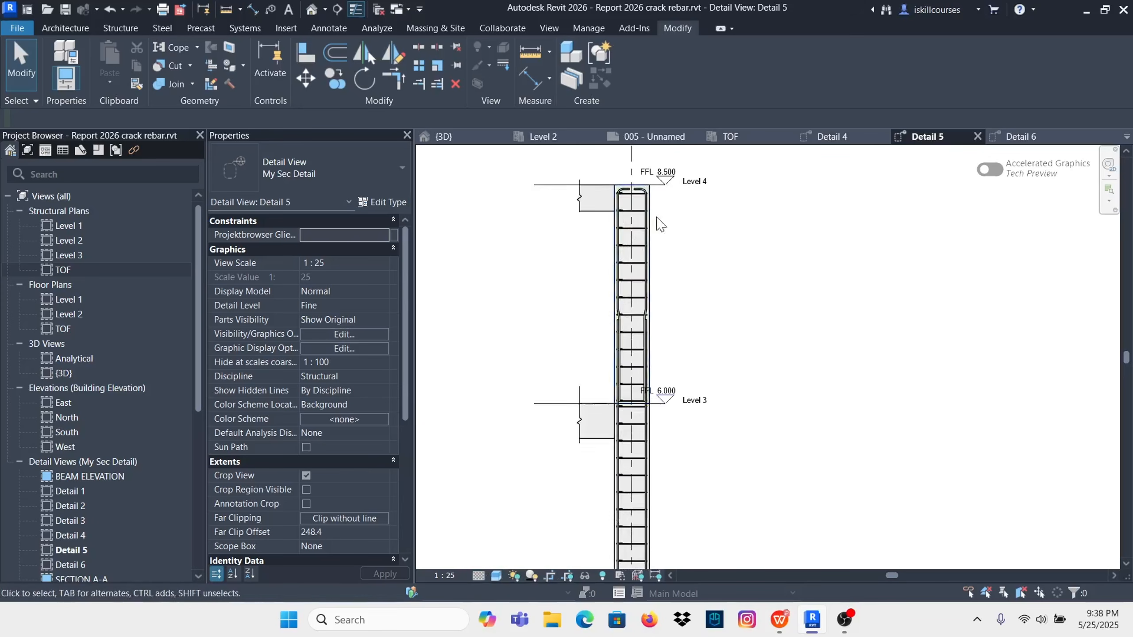
{"action": "left_click", "coordinate": [636, 277]}
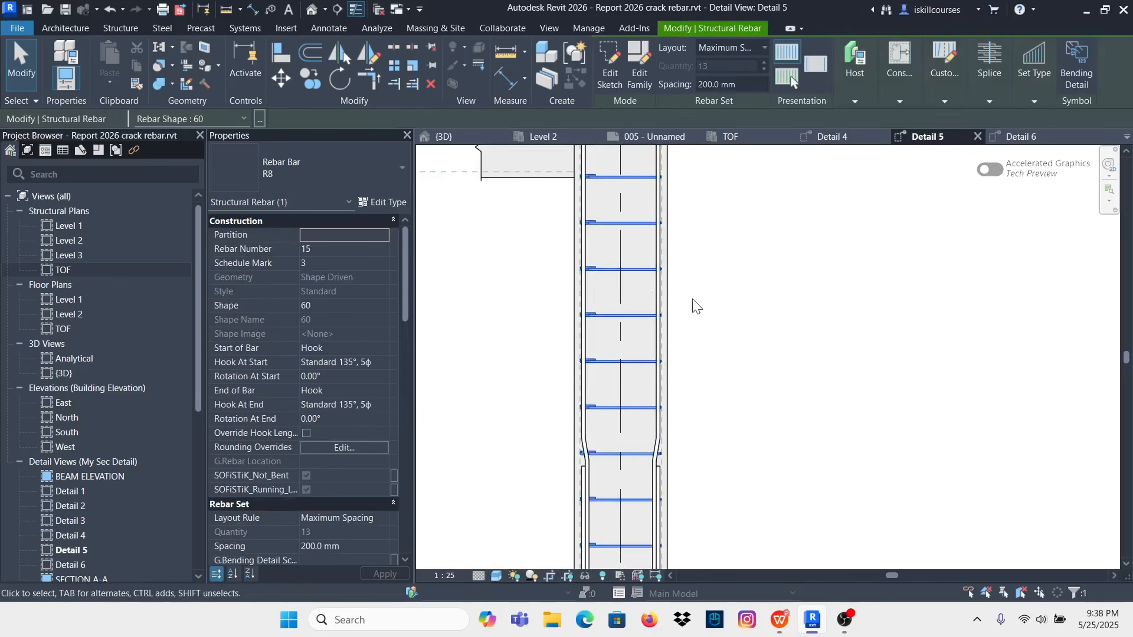
{"action": "left_click", "coordinate": [818, 63]}
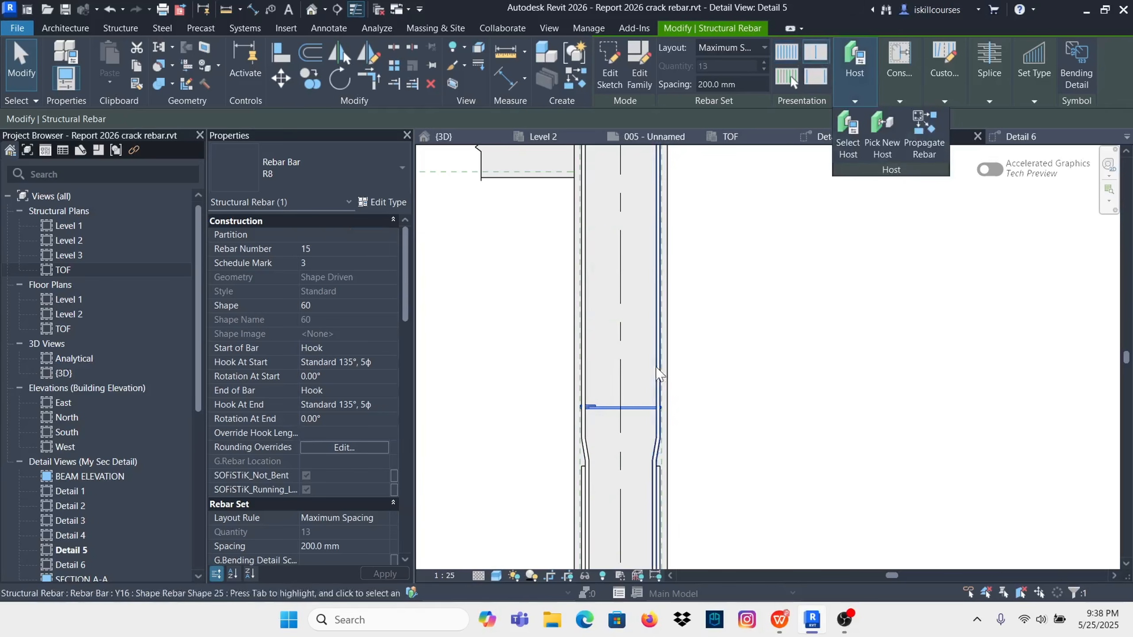
{"action": "scroll", "coordinate": [620, 194], "scroll_direction": "down", "scroll_amount": 3}
{"action": "left_click", "coordinate": [744, 239]}
{"action": "scroll", "coordinate": [718, 227], "scroll_direction": "down", "scroll_amount": 2}
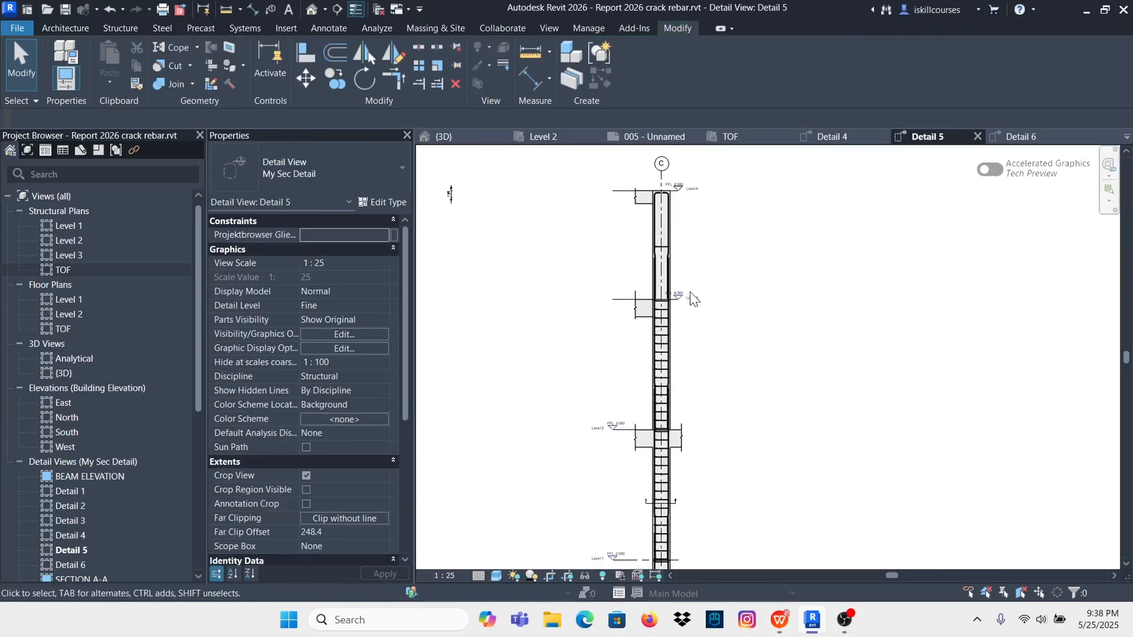
Step: Present the R8 stirrup set between Level 2 and Level 3 by its middle bar only
{"action": "scroll", "coordinate": [642, 421], "scroll_direction": "up", "scroll_amount": 5}
{"action": "left_click", "coordinate": [694, 359]}
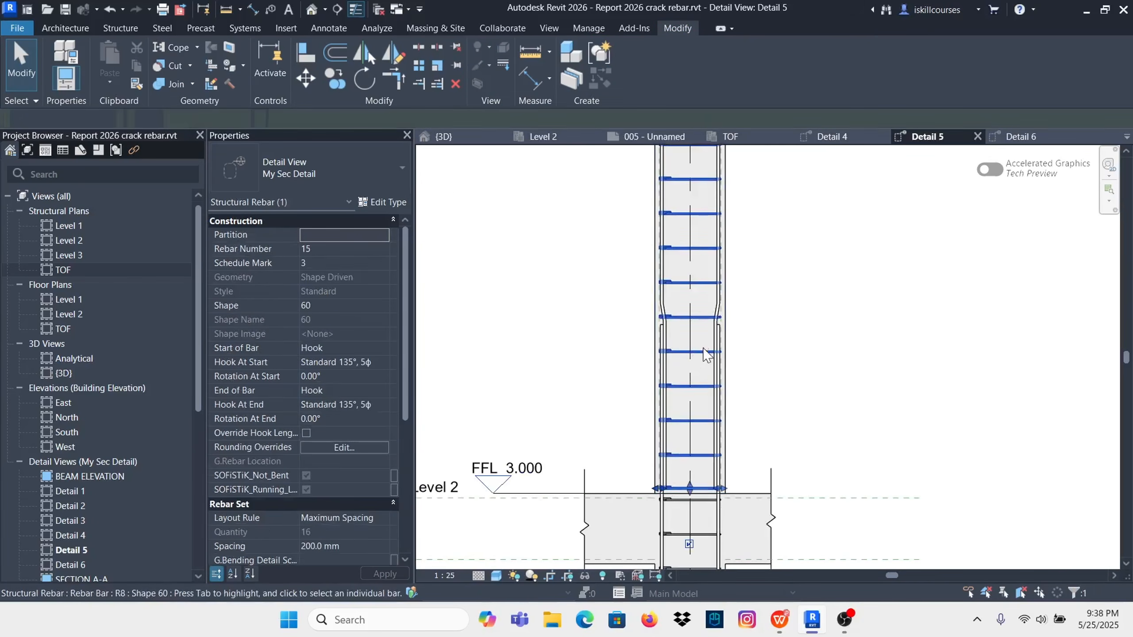
{"action": "left_click", "coordinate": [821, 56]}
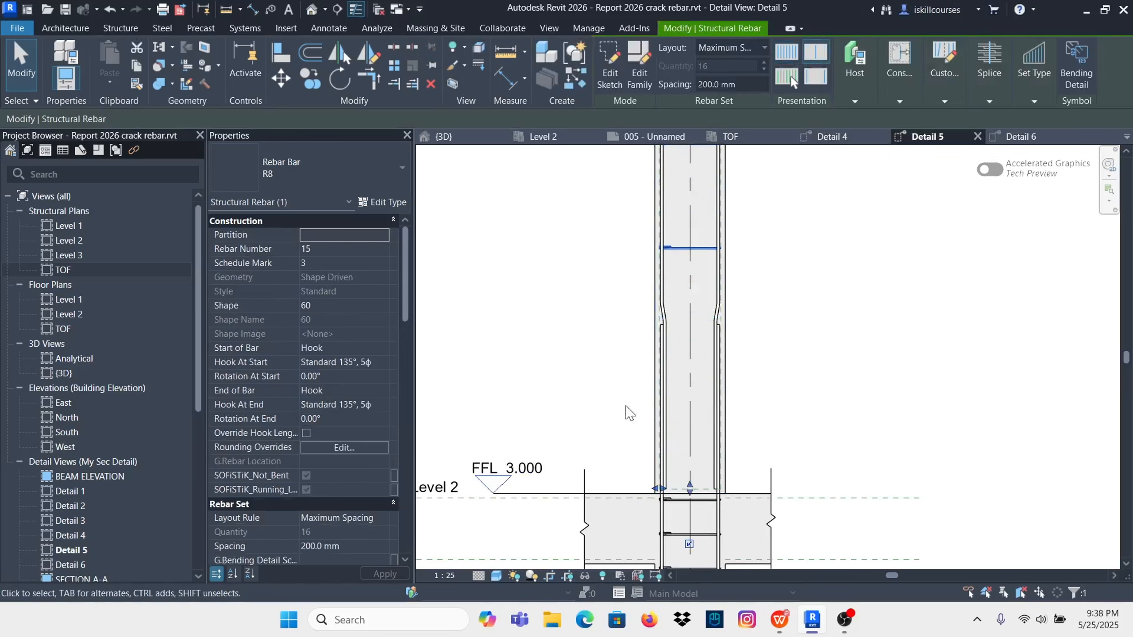
{"action": "scroll", "coordinate": [625, 379], "scroll_direction": "down", "scroll_amount": 2}
{"action": "left_click", "coordinate": [781, 320]}
{"action": "scroll", "coordinate": [718, 243], "scroll_direction": "down", "scroll_amount": 3}
Step: Present the R8 stirrup set between Level 1 and Level 2 by its middle bar only
{"action": "scroll", "coordinate": [688, 488], "scroll_direction": "up", "scroll_amount": 2}
{"action": "scroll", "coordinate": [693, 422], "scroll_direction": "up", "scroll_amount": 3}
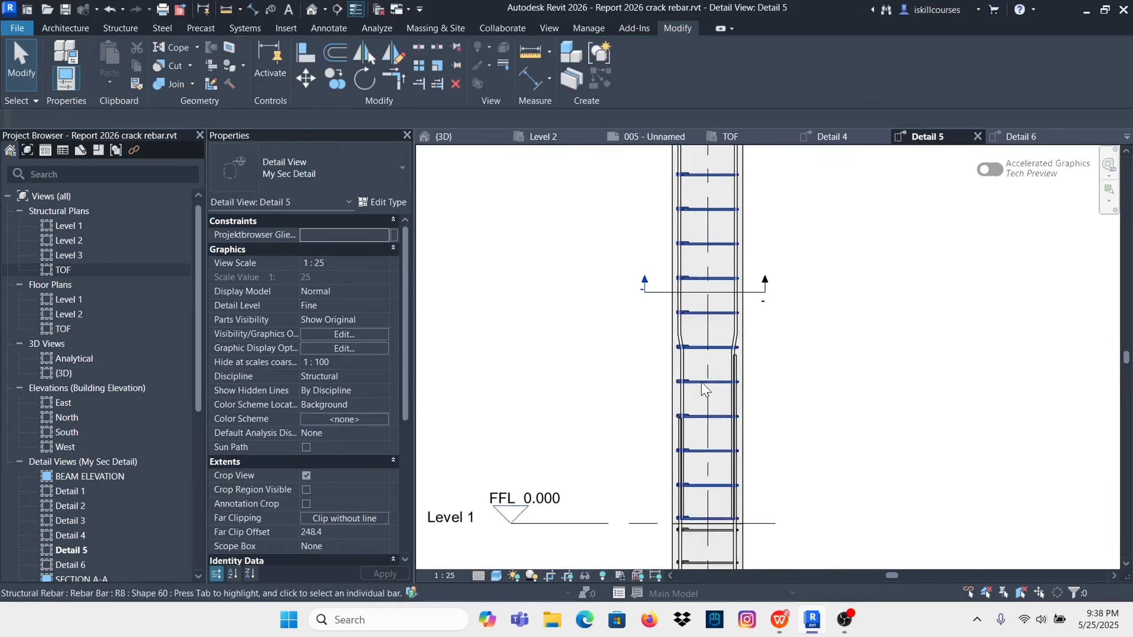
{"action": "left_click", "coordinate": [719, 391]}
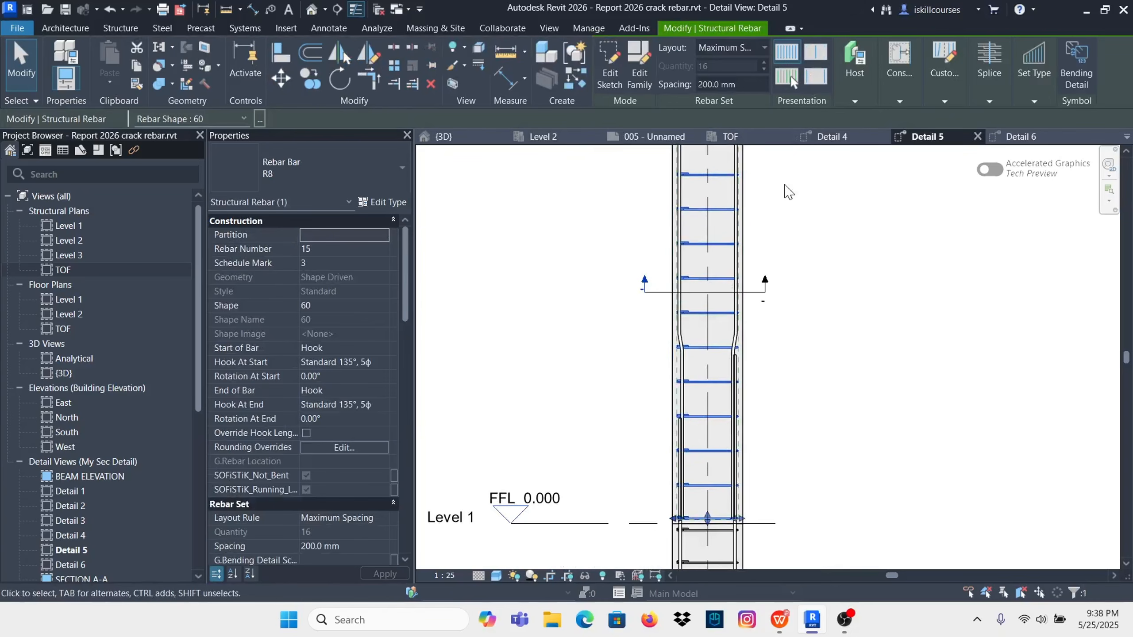
{"action": "left_click", "coordinate": [817, 55]}
{"action": "scroll", "coordinate": [643, 376], "scroll_direction": "down", "scroll_amount": 5}
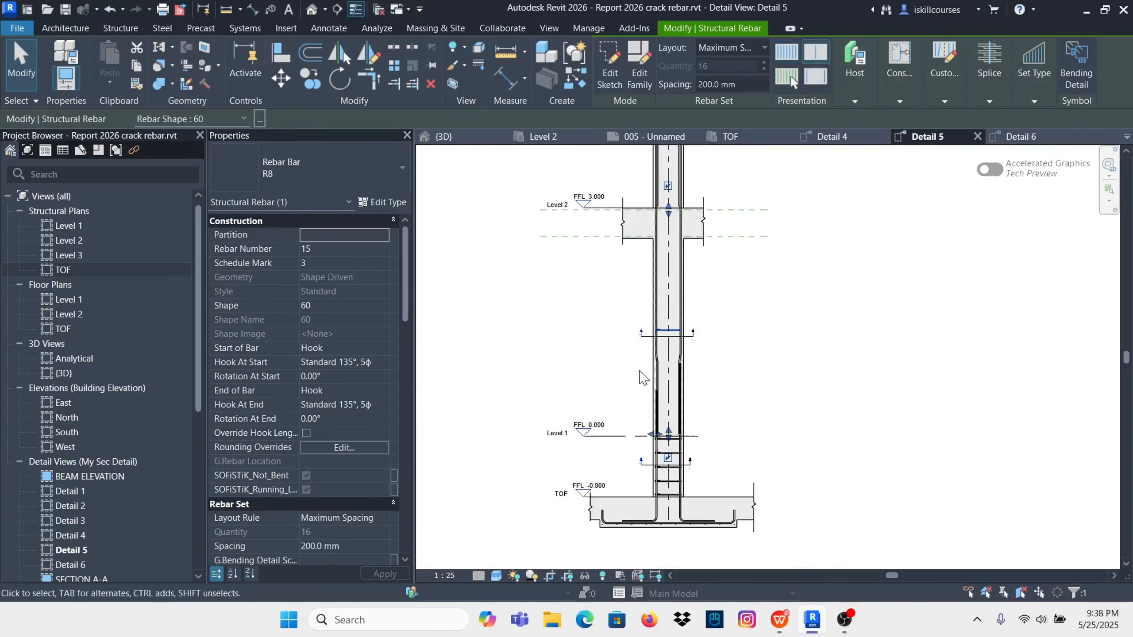
{"action": "left_click", "coordinate": [758, 357]}
Step: Present the R8 stirrup set between TOF and Level 1 by its middle bar only
{"action": "scroll", "coordinate": [656, 422], "scroll_direction": "up", "scroll_amount": 2}
{"action": "scroll", "coordinate": [650, 417], "scroll_direction": "up", "scroll_amount": 3}
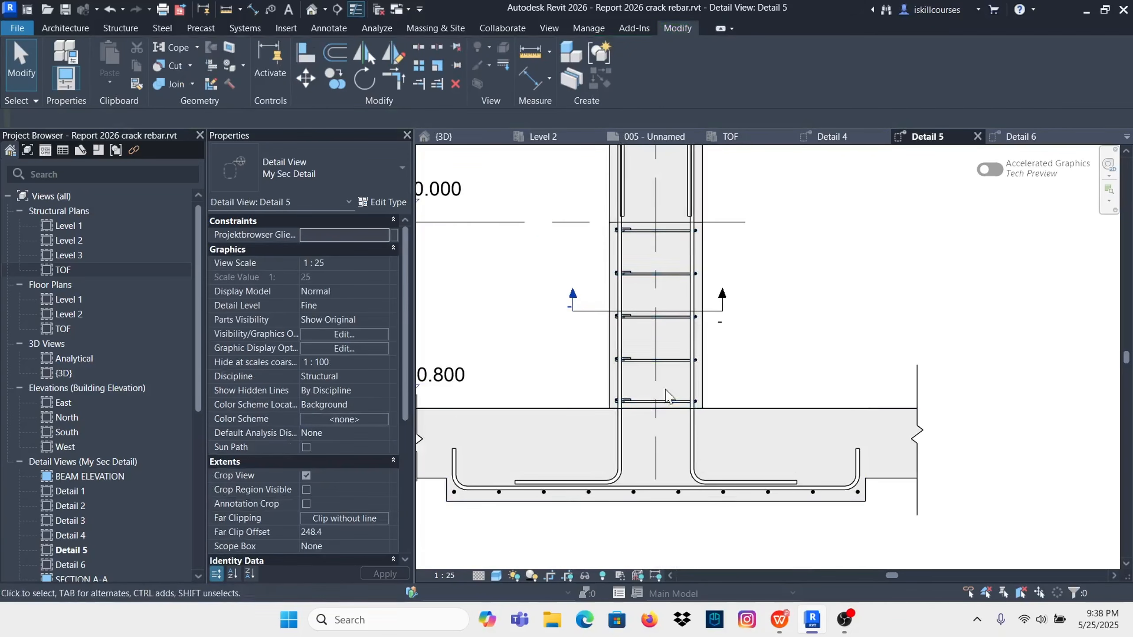
{"action": "left_click", "coordinate": [669, 360]}
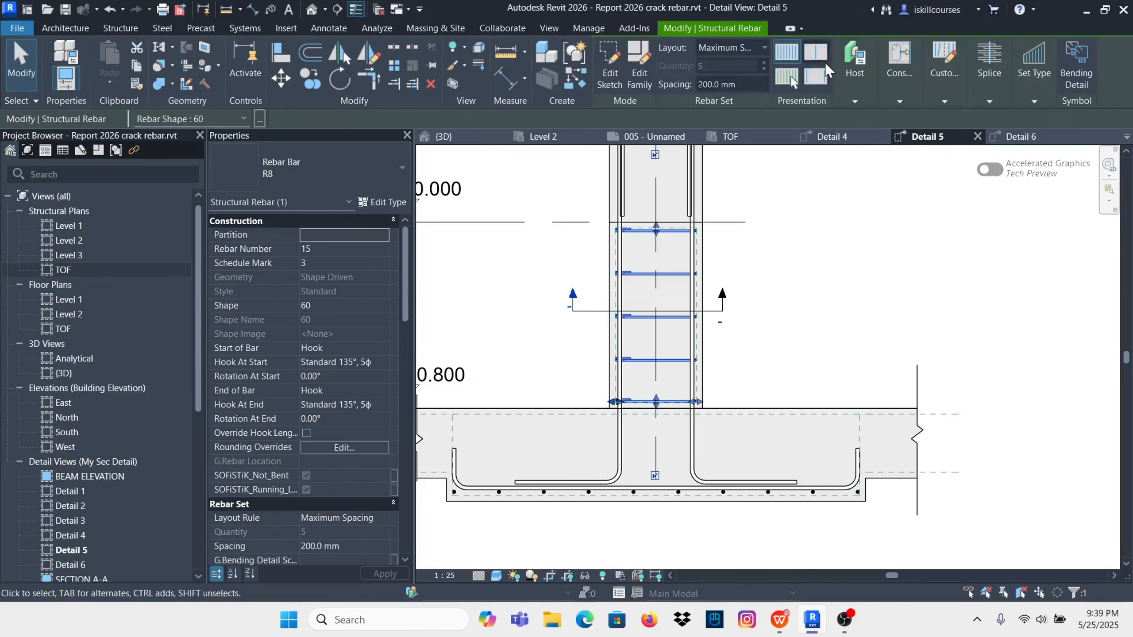
{"action": "left_click", "coordinate": [813, 53]}
{"action": "key", "text": "Escape"}
{"action": "scroll", "coordinate": [646, 471], "scroll_direction": "down", "scroll_amount": 4}
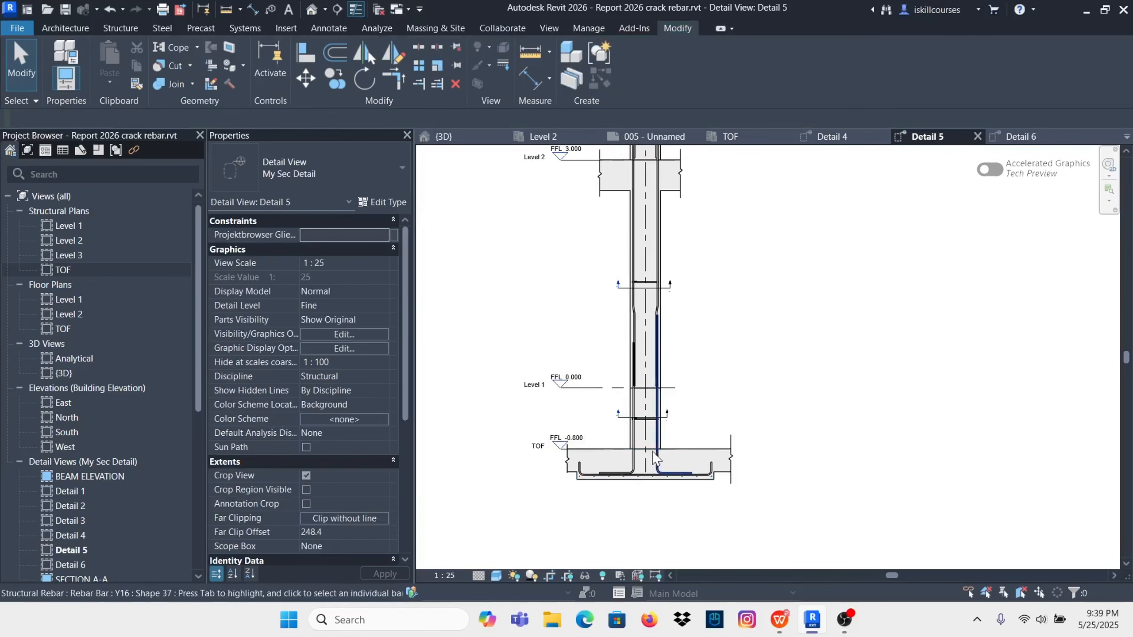
Step: Shorten both ends of the section line between TOF and Level 1 so that they sit closer to the column
{"action": "scroll", "coordinate": [655, 458], "scroll_direction": "up", "scroll_amount": 6}
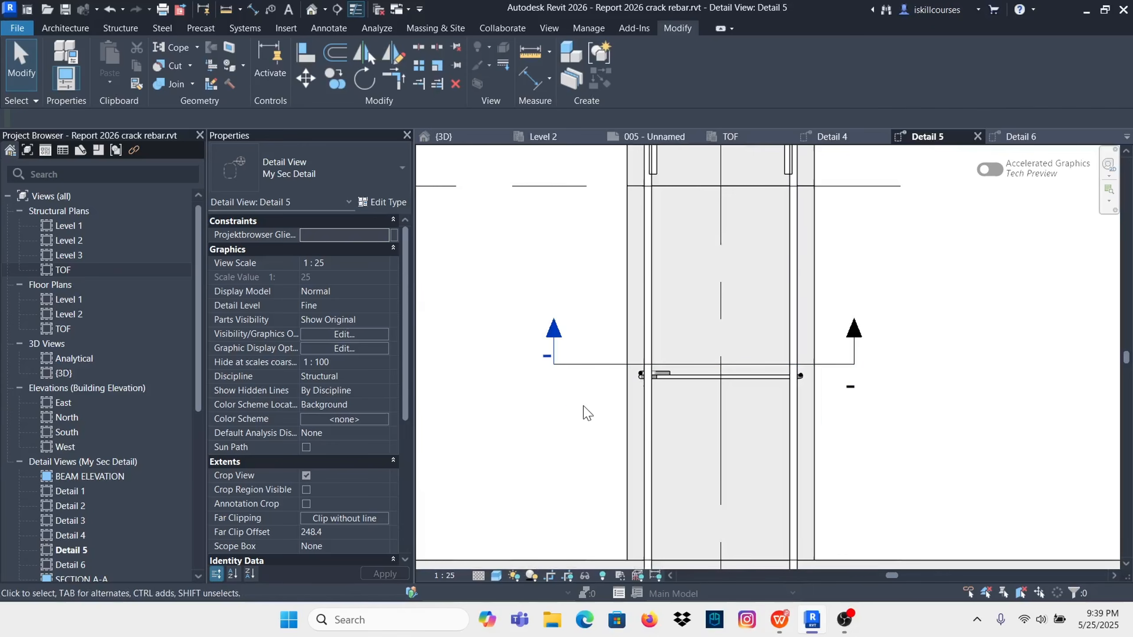
{"action": "left_click", "coordinate": [552, 364]}
{"action": "left_click_drag", "start_coordinate": [553, 365], "coordinate": [606, 365]}
{"action": "left_click_drag", "start_coordinate": [843, 364], "coordinate": [830, 365]}
{"action": "left_click", "coordinate": [851, 432]}
Step: Shorten both ends of the section line between Level 1 and Level 2 so that they sit closer to the column
{"action": "scroll", "coordinate": [663, 444], "scroll_direction": "down", "scroll_amount": 4}
{"action": "scroll", "coordinate": [684, 400], "scroll_direction": "up", "scroll_amount": 5}
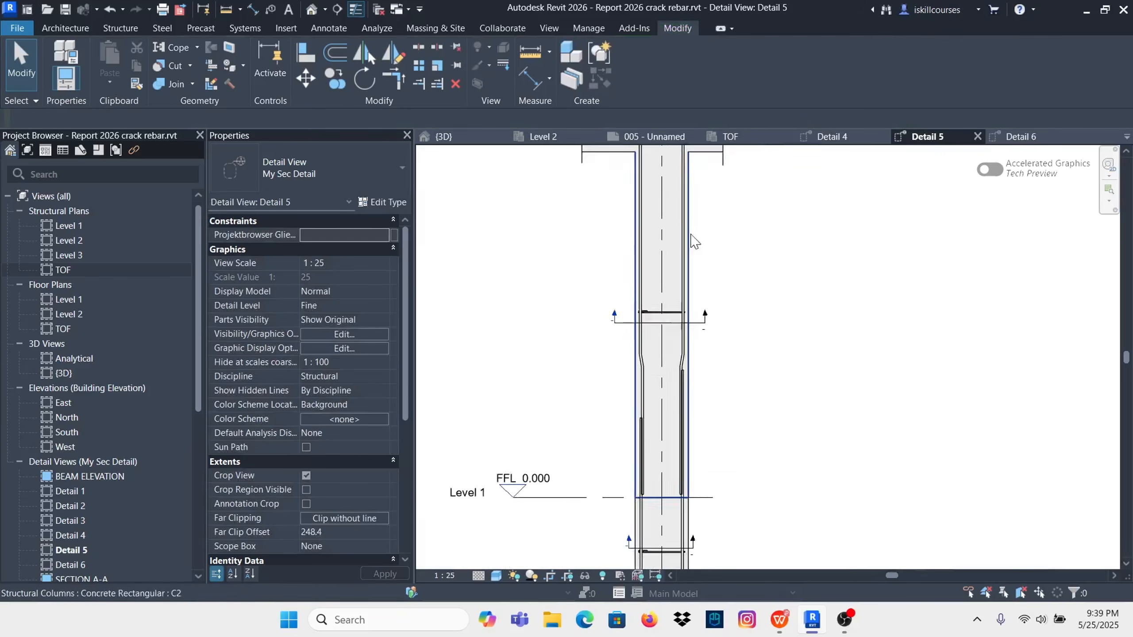
{"action": "left_click", "coordinate": [719, 363]}
{"action": "left_click_drag", "start_coordinate": [732, 364], "coordinate": [705, 364]}
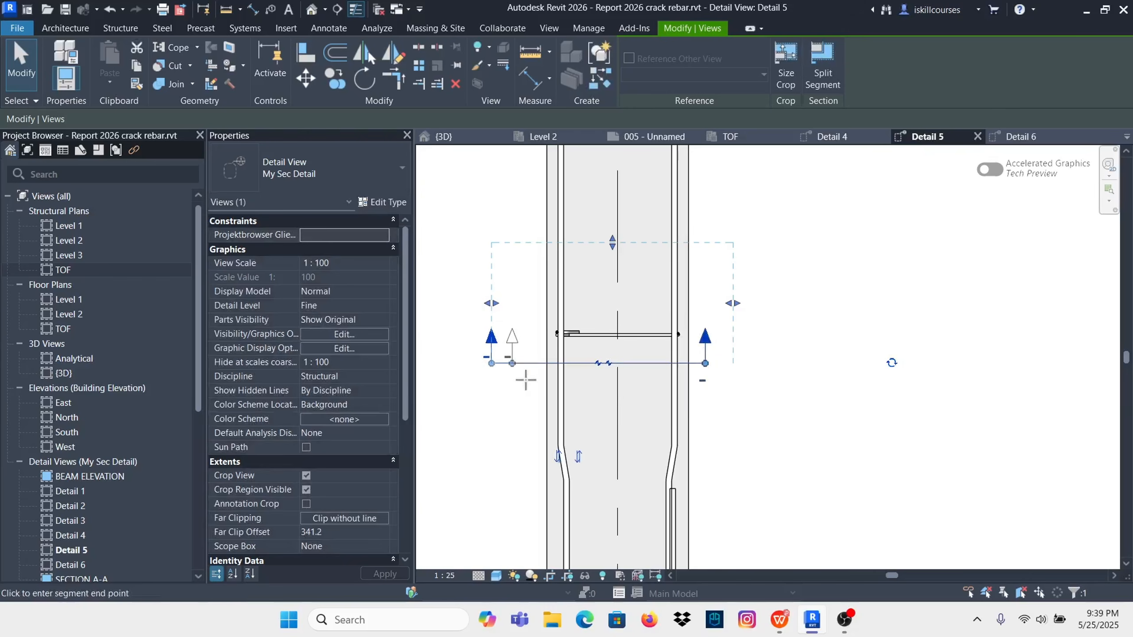
{"action": "key", "text": "Escape"}
{"action": "scroll", "coordinate": [691, 285], "scroll_direction": "down", "scroll_amount": 4}
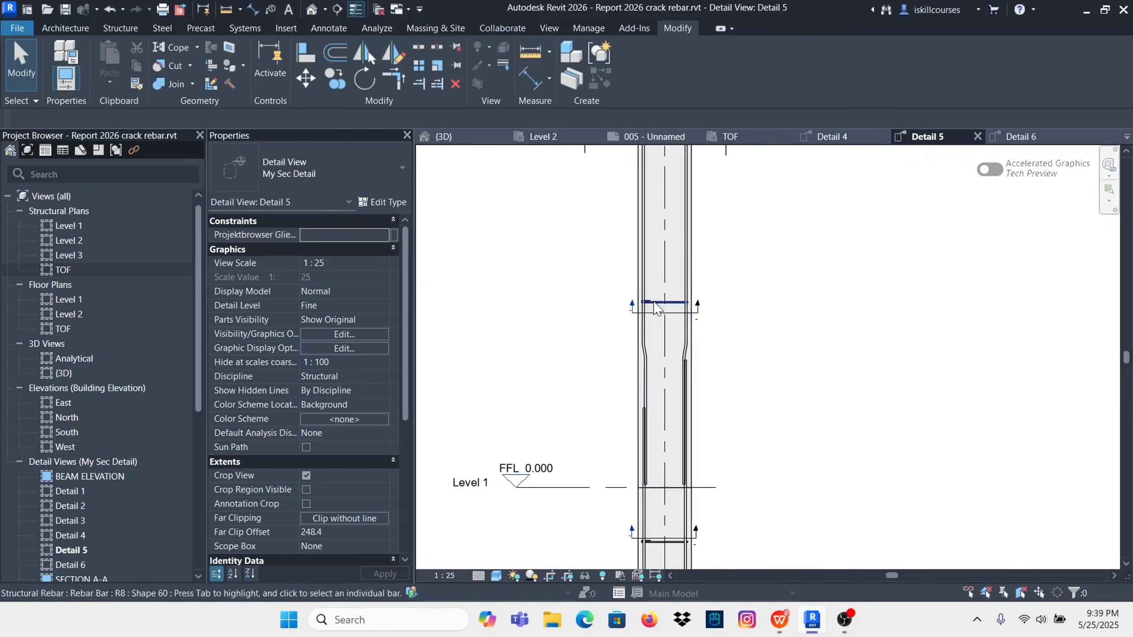
Step: Place an aligned multi-rebar annotation of type Structural Rebar Section-1LINE on the R8 stirrups between Level 3 and Level 4, with its tag left of the column
{"action": "scroll", "coordinate": [655, 308], "scroll_direction": "down", "scroll_amount": 4}
{"action": "scroll", "coordinate": [637, 261], "scroll_direction": "up", "scroll_amount": 4}
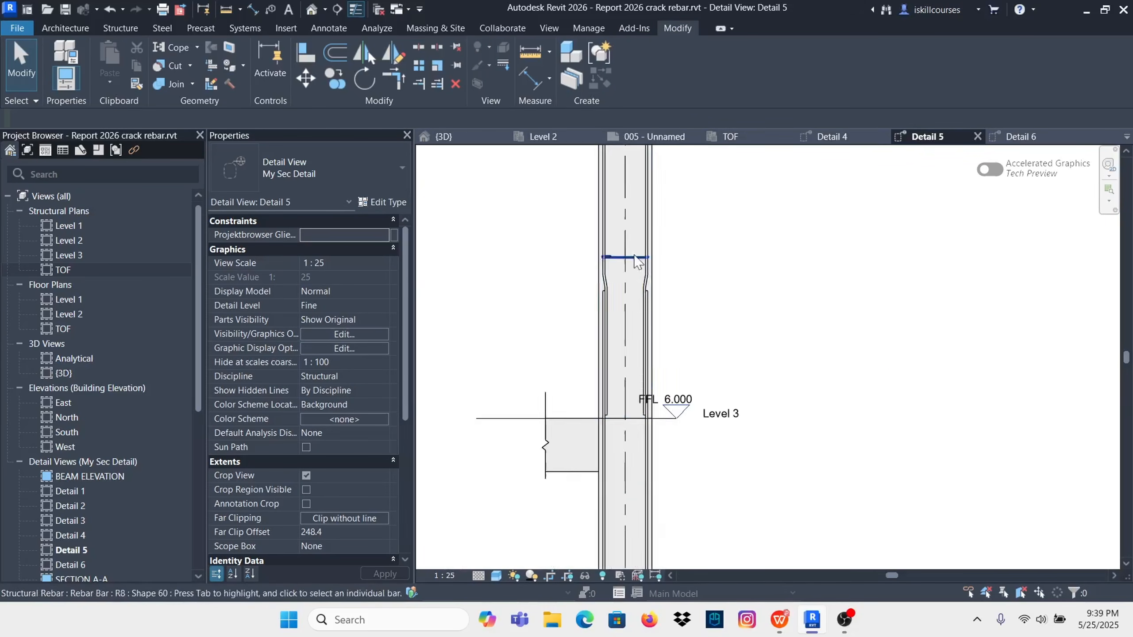
{"action": "scroll", "coordinate": [633, 286], "scroll_direction": "up", "scroll_amount": 3}
{"action": "middle_click_drag", "start_coordinate": [615, 265], "coordinate": [609, 392]}
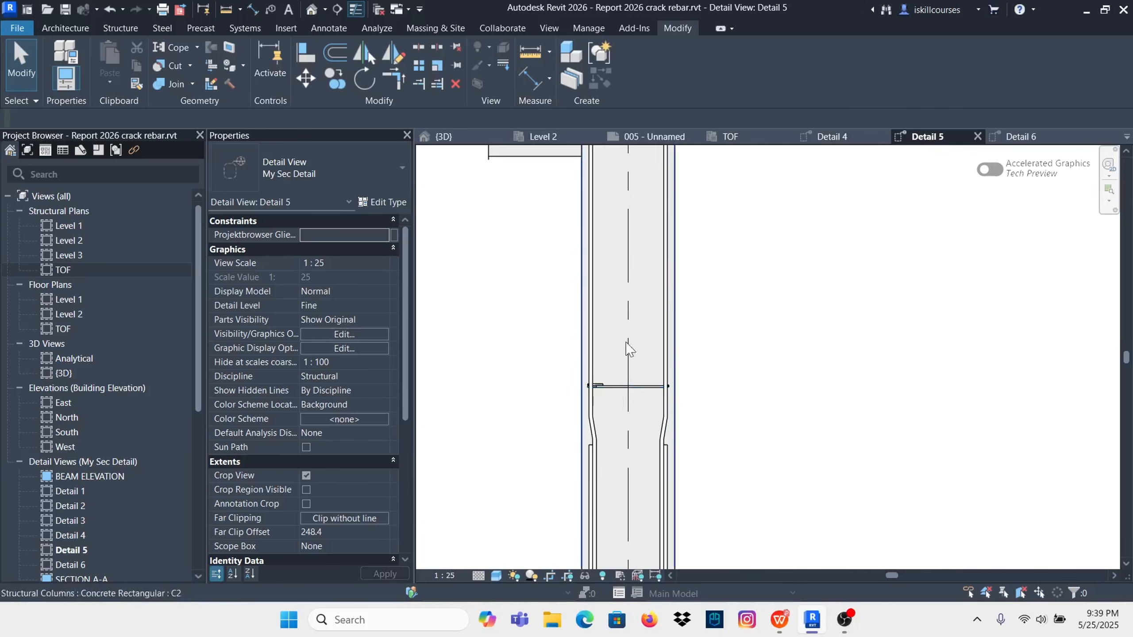
{"action": "left_click", "coordinate": [642, 386]}
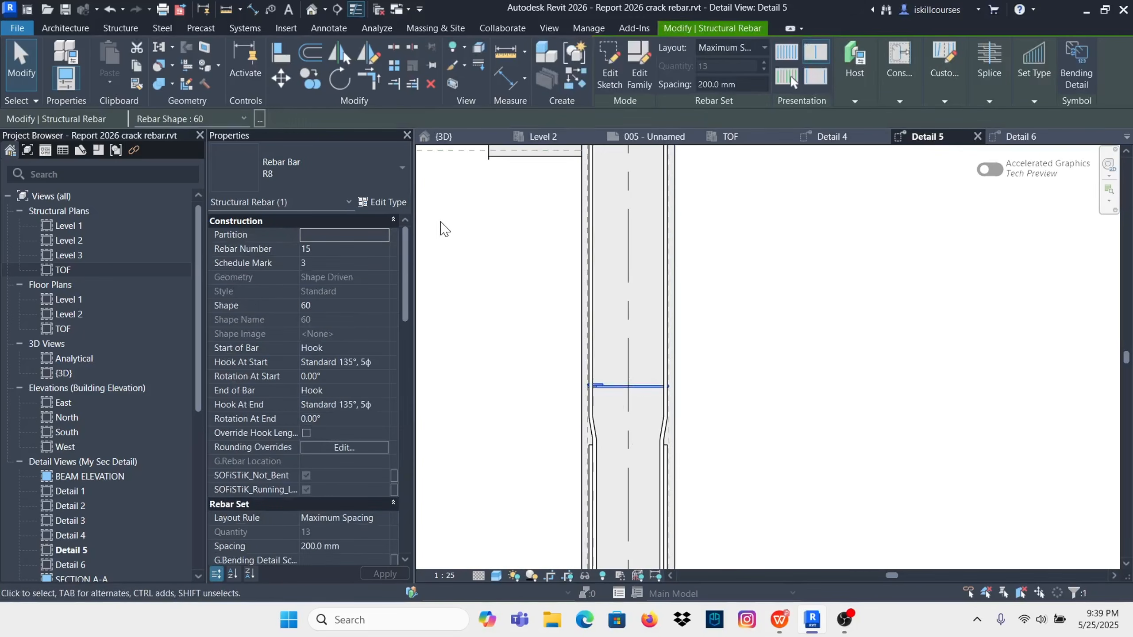
{"action": "left_click", "coordinate": [329, 28]}
{"action": "left_click", "coordinate": [867, 85]}
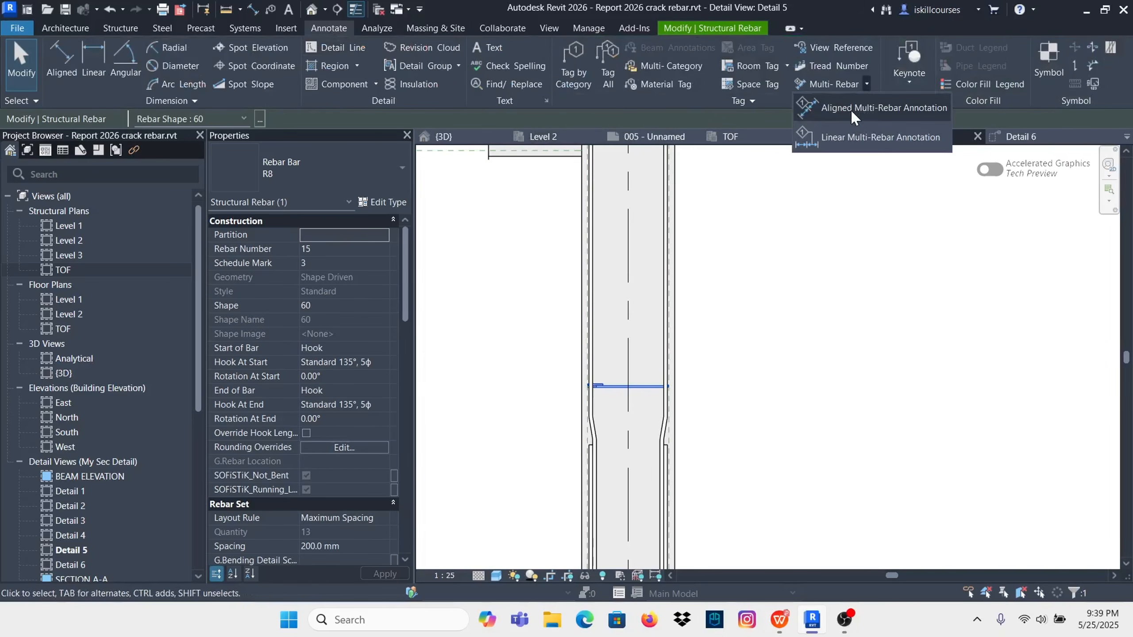
{"action": "left_click", "coordinate": [852, 109]}
{"action": "scroll", "coordinate": [645, 398], "scroll_direction": "down", "scroll_amount": 3}
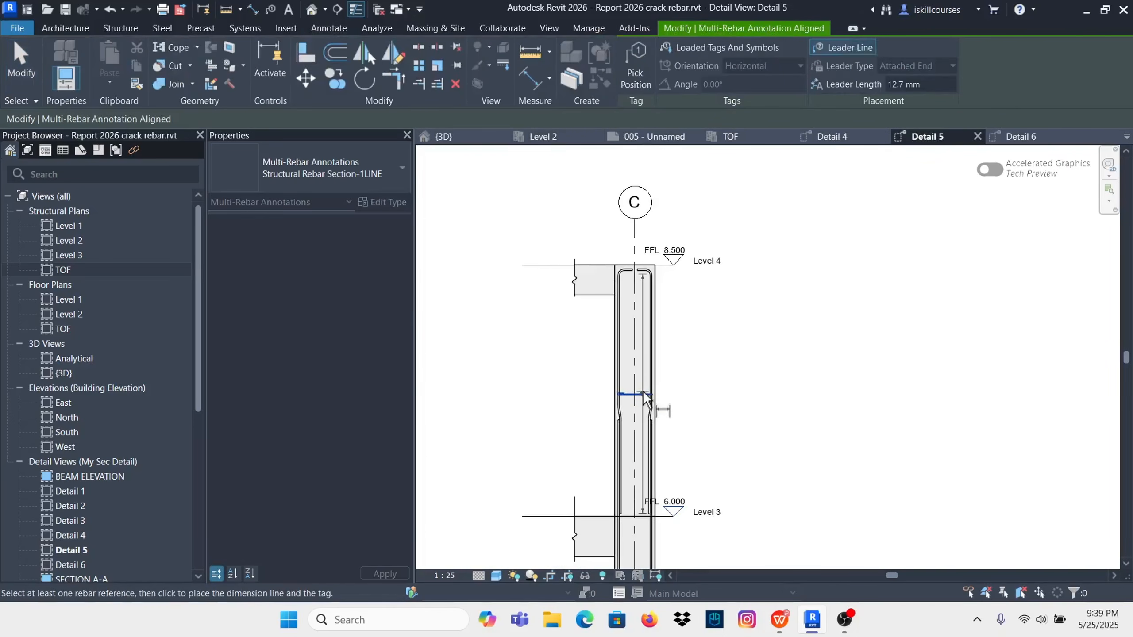
{"action": "scroll", "coordinate": [637, 400], "scroll_direction": "up", "scroll_amount": 3}
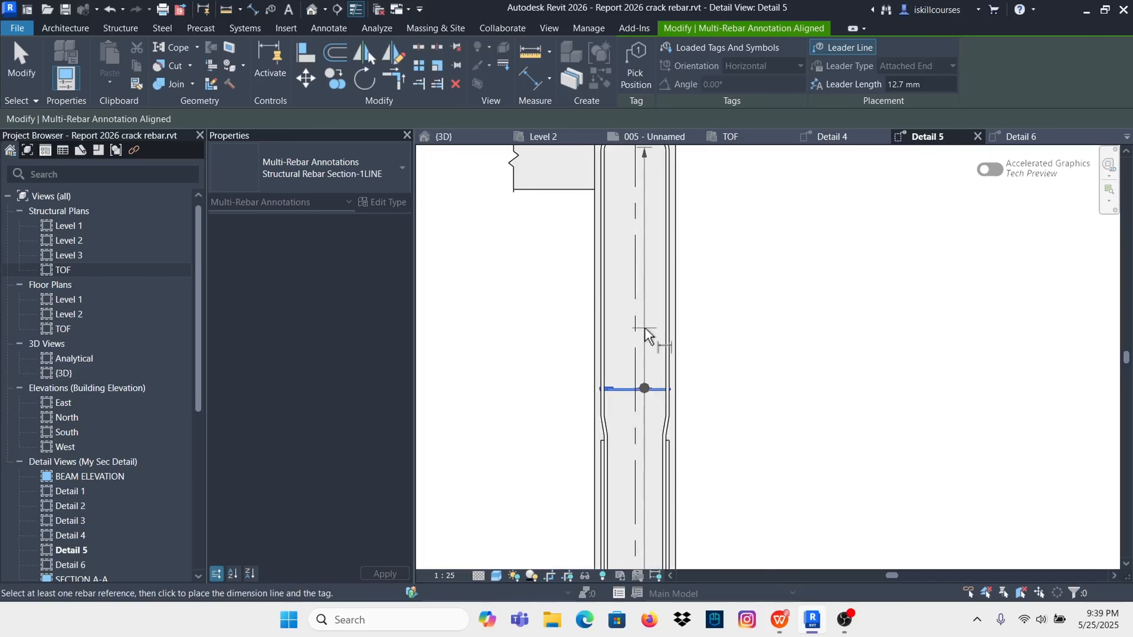
{"action": "left_click", "coordinate": [648, 330]}
{"action": "scroll", "coordinate": [642, 348], "scroll_direction": "down", "scroll_amount": 3}
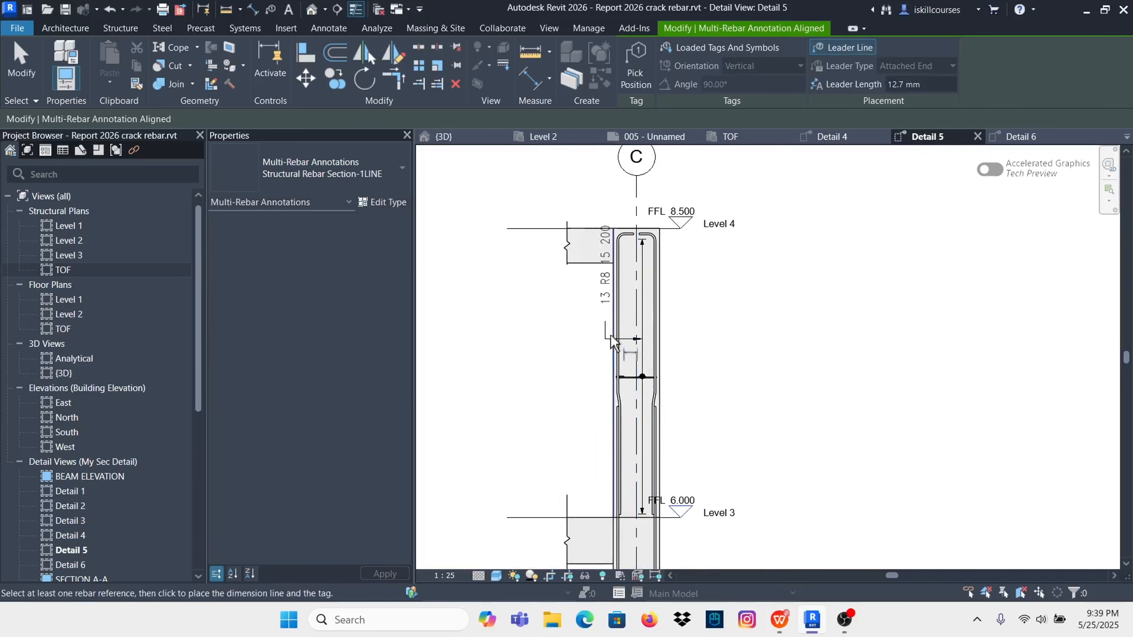
{"action": "scroll", "coordinate": [669, 341], "scroll_direction": "up", "scroll_amount": 3}
{"action": "left_click", "coordinate": [669, 343]}
{"action": "key", "text": "Escape"}
{"action": "scroll", "coordinate": [669, 342], "scroll_direction": "up", "scroll_amount": 2}
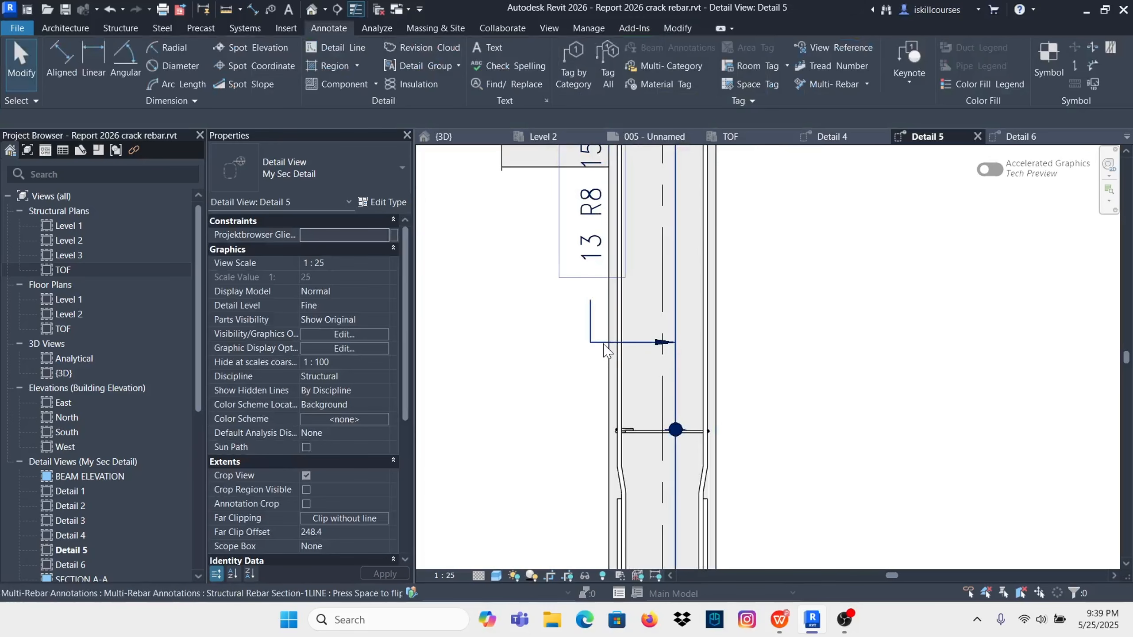
Step: Examine the stirrup annotation between Level 3 and Level 4, the beam detailing on sheet 005 and the column section in Detail 6
{"action": "scroll", "coordinate": [613, 357], "scroll_direction": "down", "scroll_amount": 2}
{"action": "scroll", "coordinate": [615, 353], "scroll_direction": "up", "scroll_amount": 1}
{"action": "scroll", "coordinate": [620, 359], "scroll_direction": "down", "scroll_amount": 1}
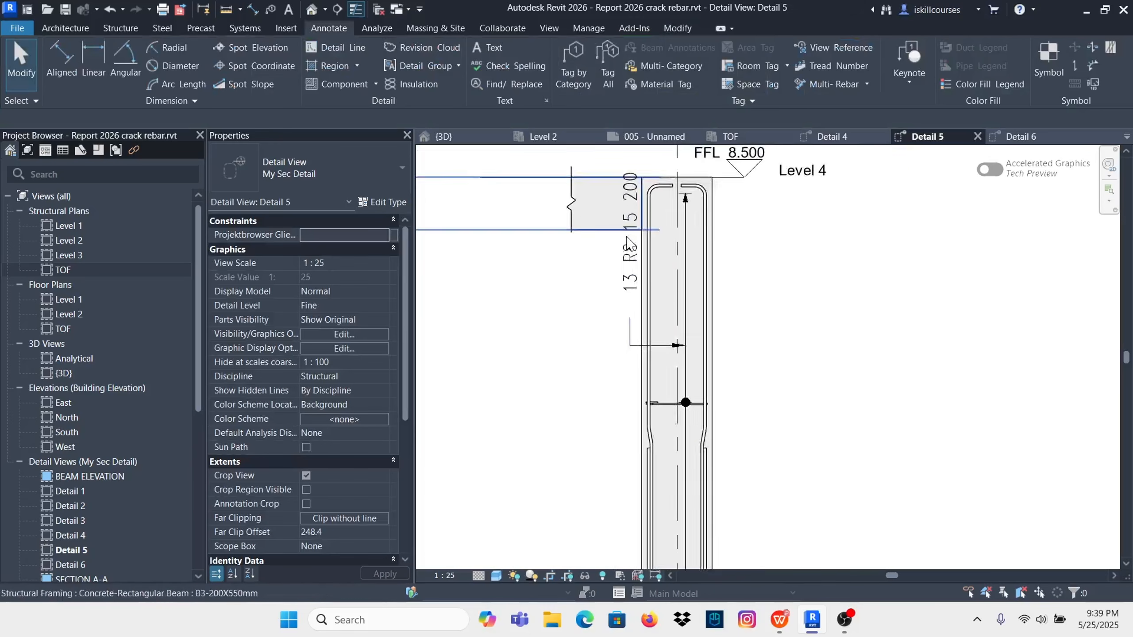
{"action": "scroll", "coordinate": [620, 359], "scroll_direction": "up", "scroll_amount": 2}
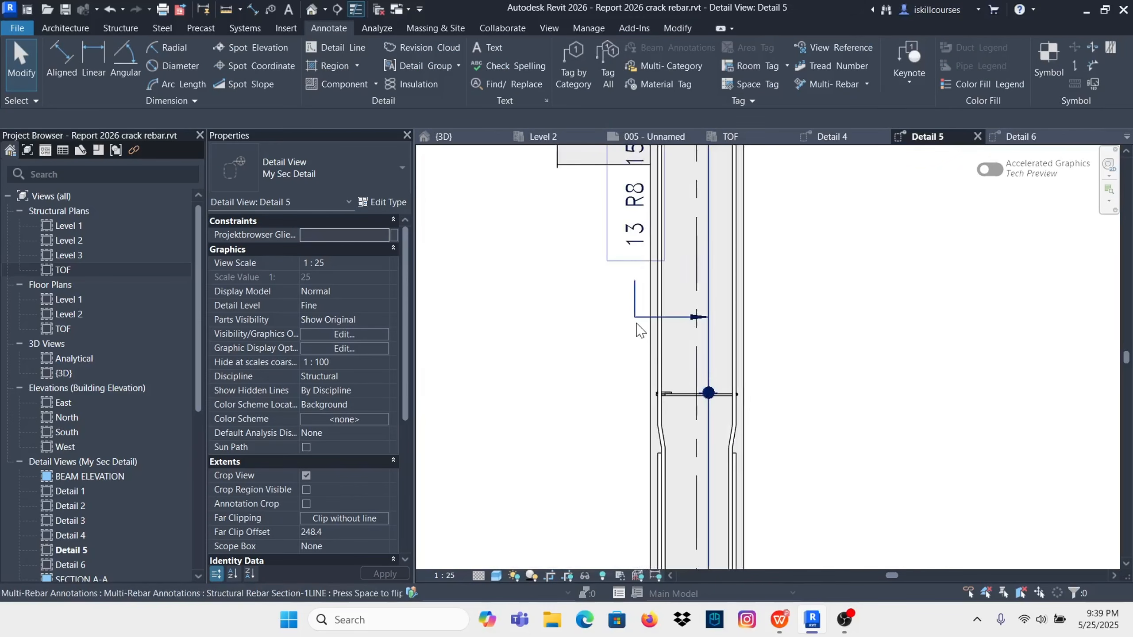
{"action": "left_click", "coordinate": [640, 330]}
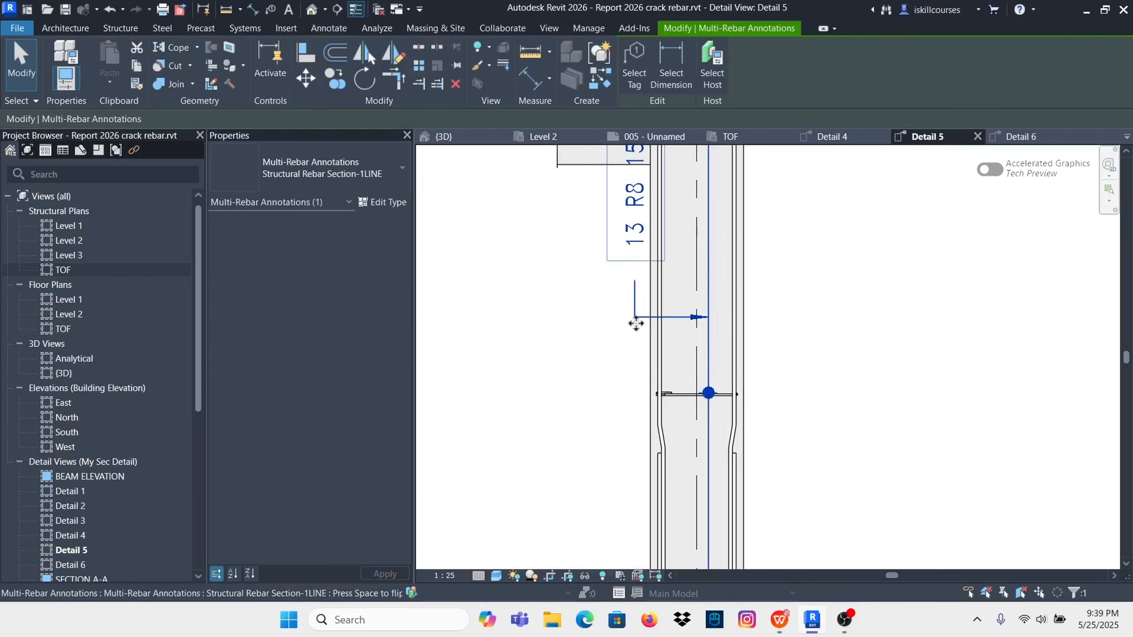
{"action": "left_click", "coordinate": [677, 138]}
{"action": "scroll", "coordinate": [663, 385], "scroll_direction": "down", "scroll_amount": 6}
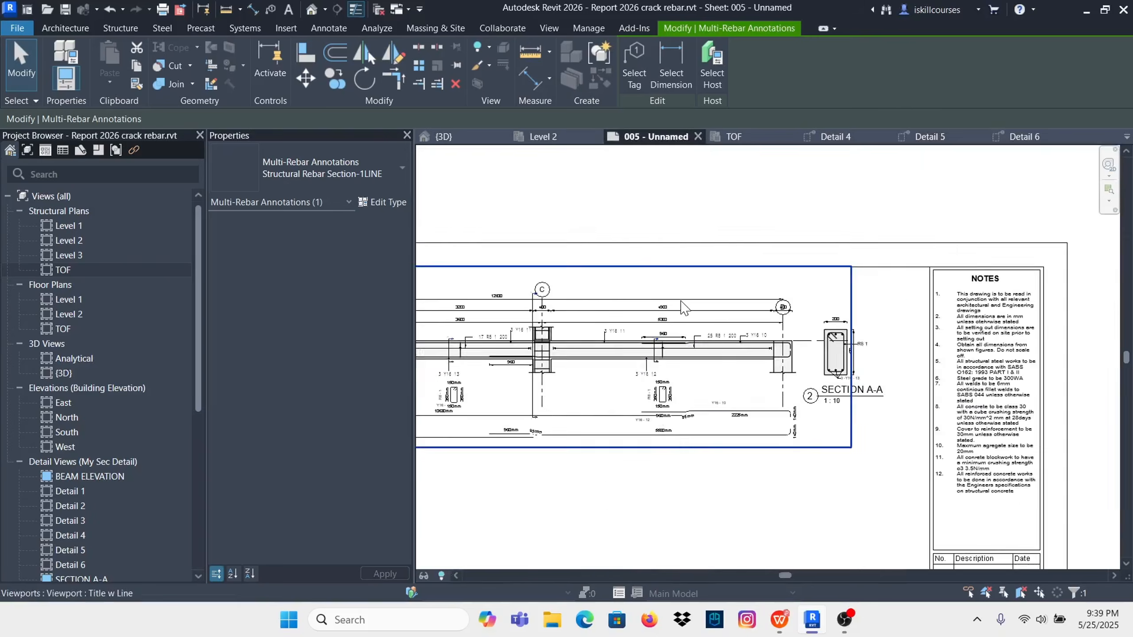
{"action": "scroll", "coordinate": [539, 355], "scroll_direction": "down", "scroll_amount": 3}
{"action": "scroll", "coordinate": [705, 308], "scroll_direction": "up", "scroll_amount": 8}
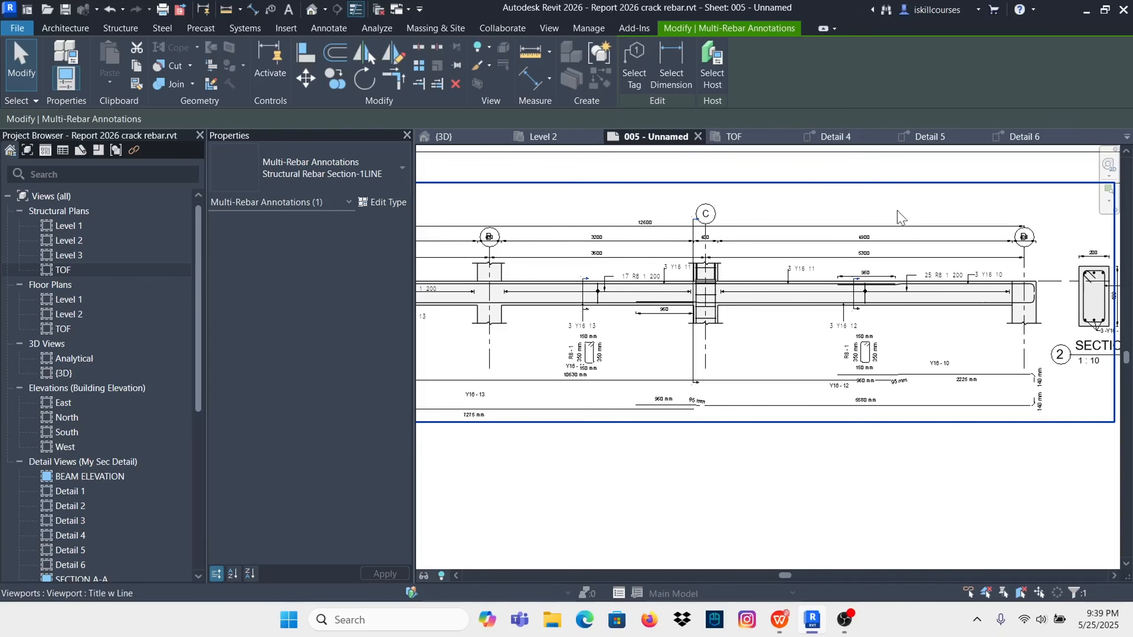
{"action": "left_click", "coordinate": [1025, 140]}
{"action": "scroll", "coordinate": [840, 197], "scroll_direction": "down", "scroll_amount": 3}
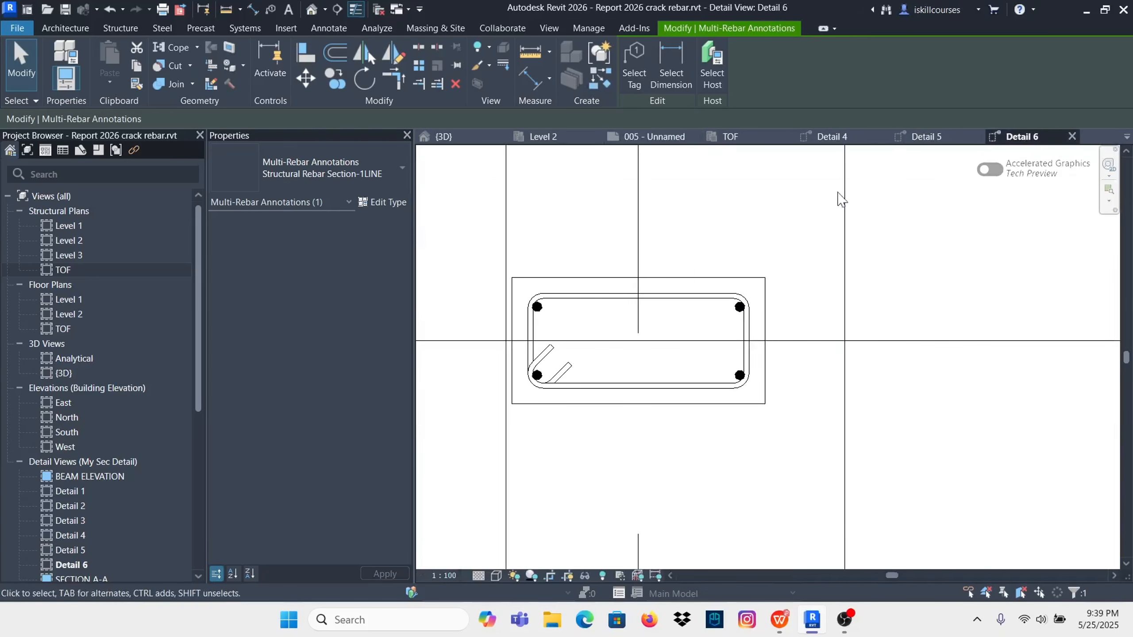
{"action": "left_click", "coordinate": [926, 137]}
{"action": "scroll", "coordinate": [685, 335], "scroll_direction": "up", "scroll_amount": 3}
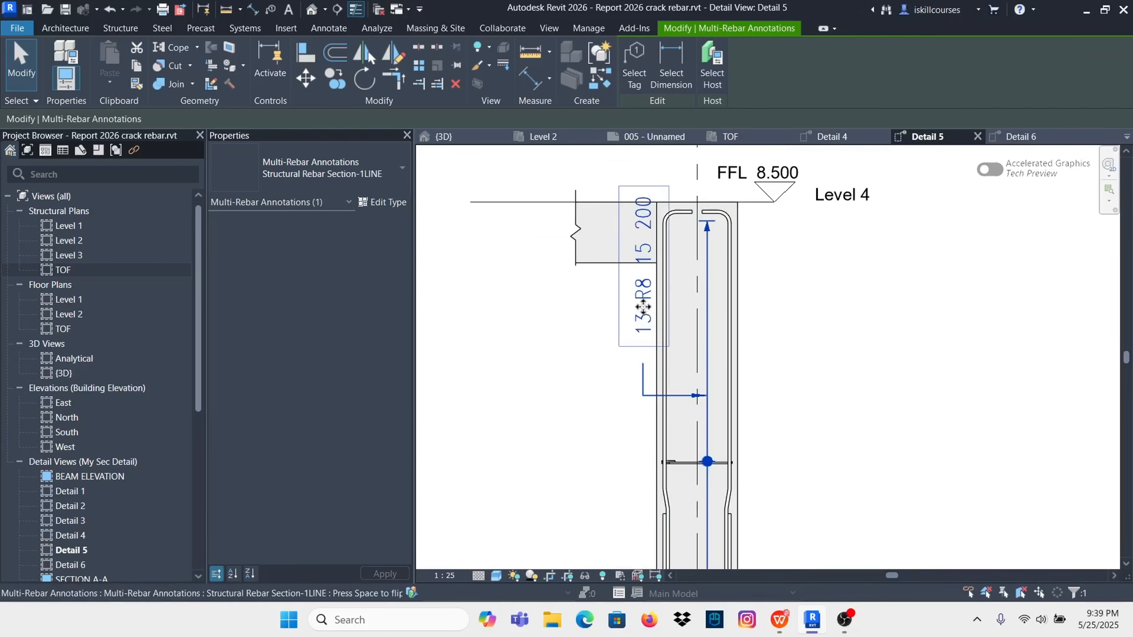
Step: Move the R8 stirrup annotation between Level 3 and Level 4 down the column so that its tag clears the Level 4 beam
{"action": "left_click", "coordinate": [637, 73]}
{"action": "left_click_drag", "start_coordinate": [655, 282], "coordinate": [647, 399]}
{"action": "left_click", "coordinate": [854, 392]}
Step: Place an aligned multi-rebar annotation on the R8 stirrups between Level 2 and Level 3, with its tag left of the column
{"action": "scroll", "coordinate": [726, 303], "scroll_direction": "down", "scroll_amount": 3}
{"action": "scroll", "coordinate": [709, 435], "scroll_direction": "up", "scroll_amount": 2}
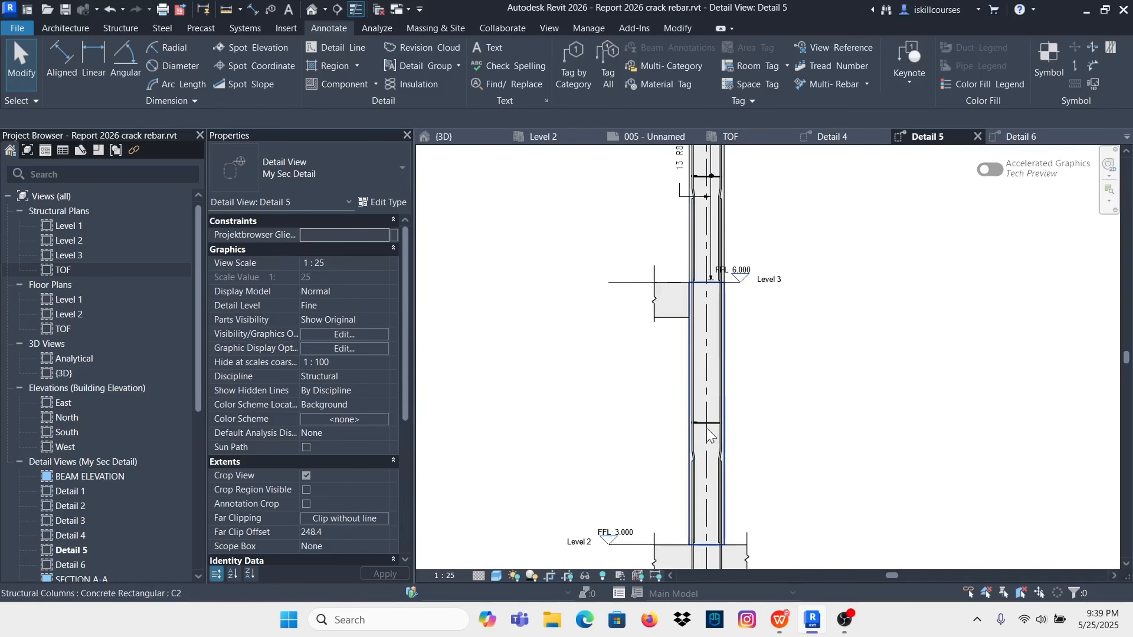
{"action": "scroll", "coordinate": [709, 435], "scroll_direction": "up", "scroll_amount": 2}
{"action": "scroll", "coordinate": [715, 450], "scroll_direction": "up", "scroll_amount": 3}
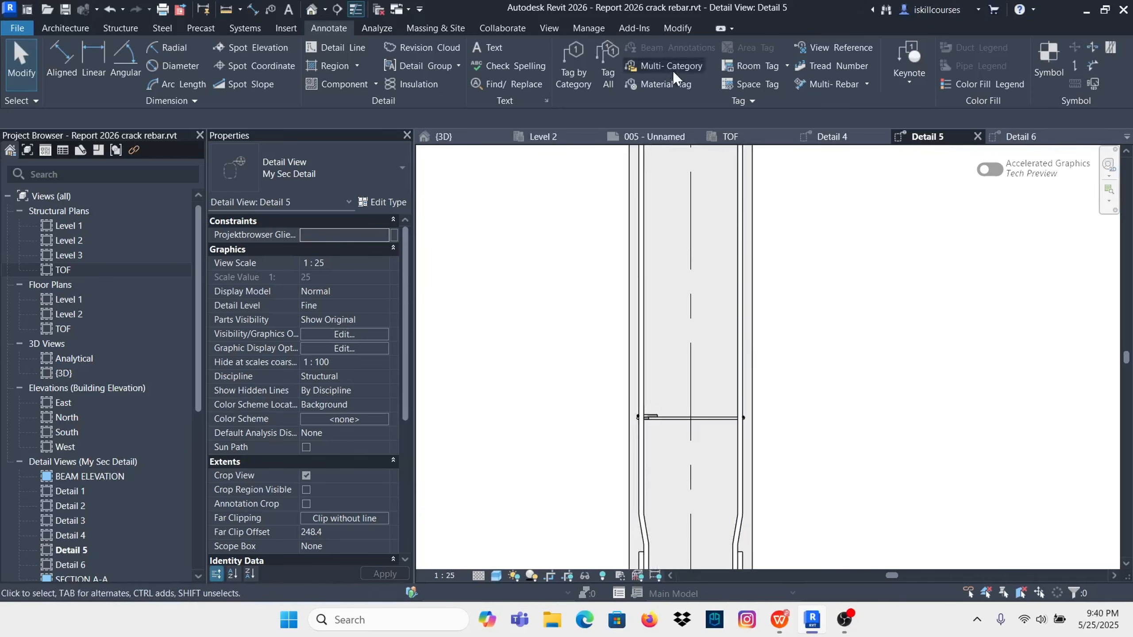
{"action": "left_click", "coordinate": [576, 64]}
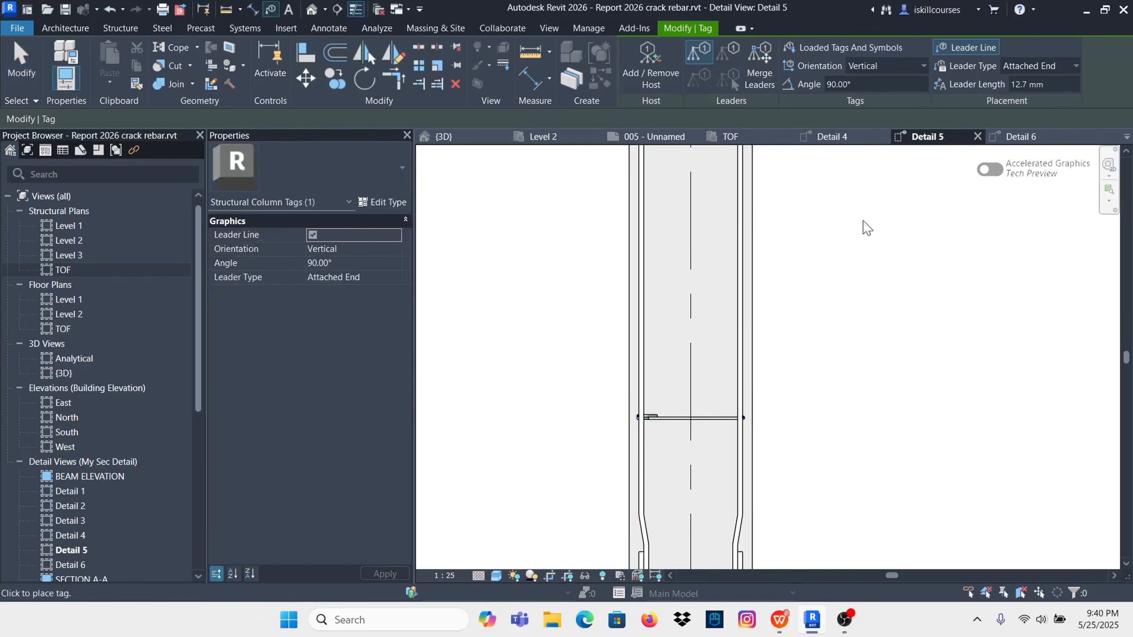
{"action": "key", "text": "Escape"}
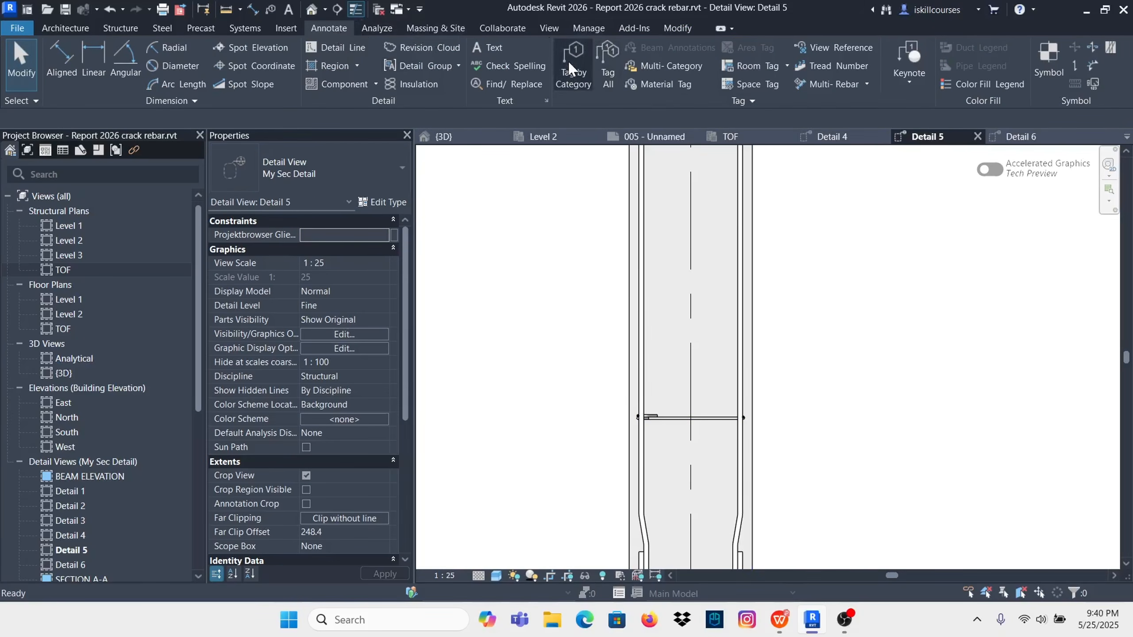
{"action": "left_click", "coordinate": [866, 83]}
{"action": "left_click", "coordinate": [860, 106]}
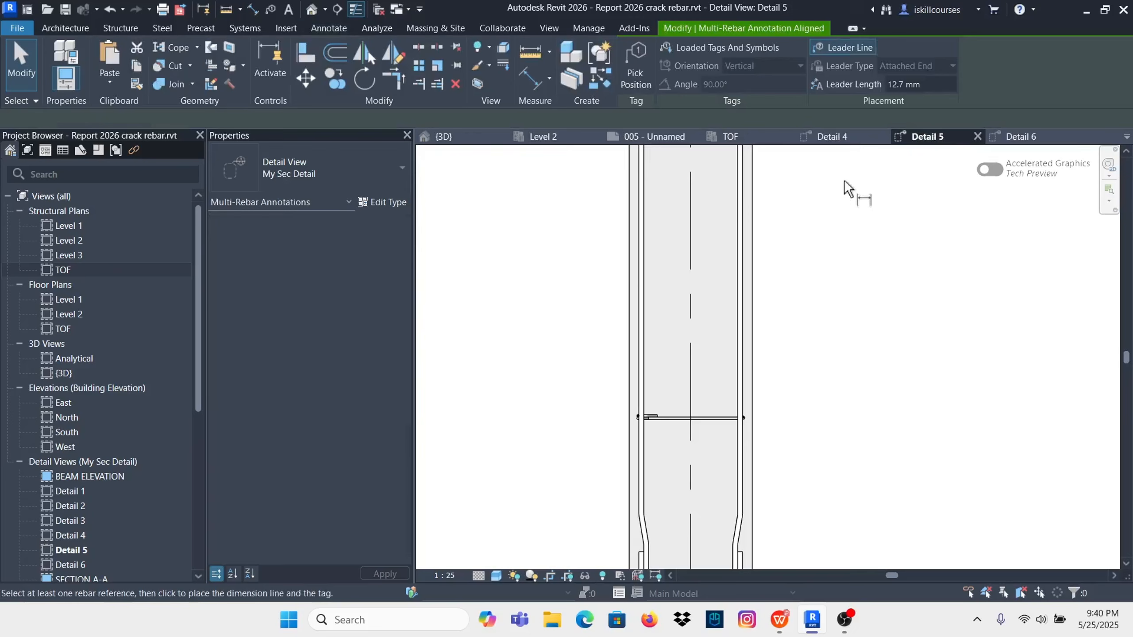
{"action": "scroll", "coordinate": [699, 241], "scroll_direction": "down", "scroll_amount": 4}
{"action": "scroll", "coordinate": [717, 360], "scroll_direction": "up", "scroll_amount": 2}
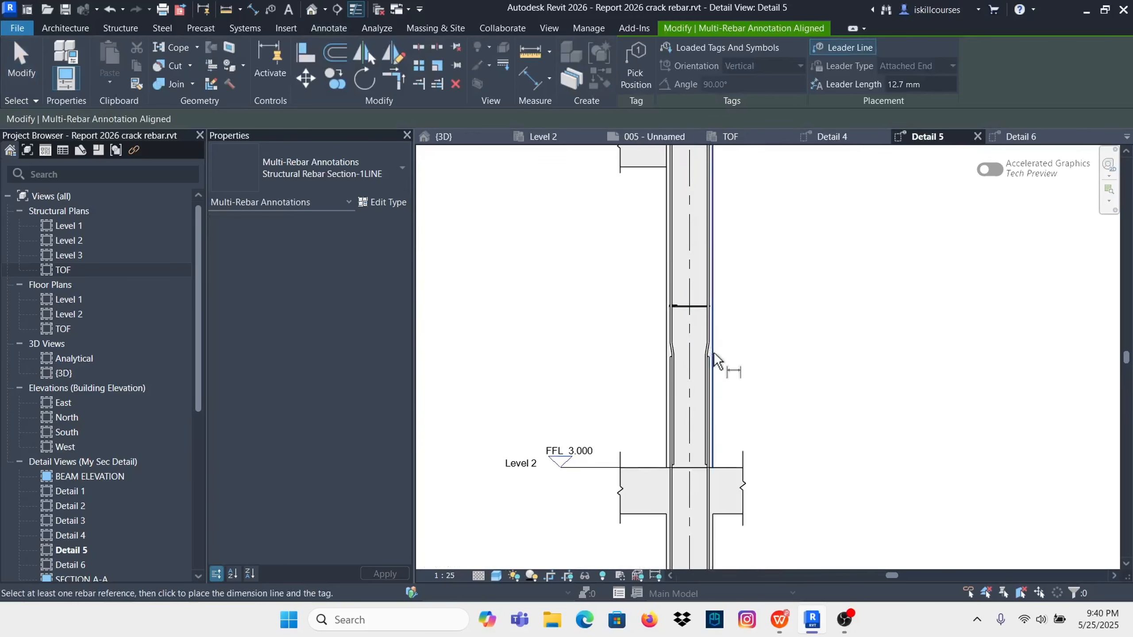
{"action": "left_click", "coordinate": [699, 311]}
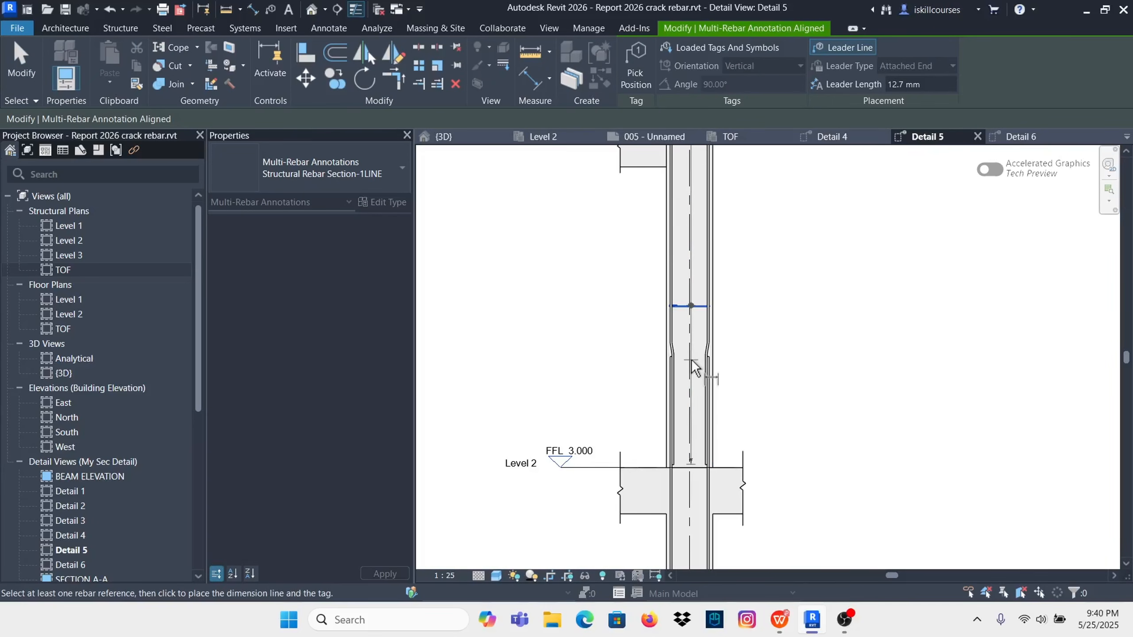
{"action": "left_click", "coordinate": [694, 372]}
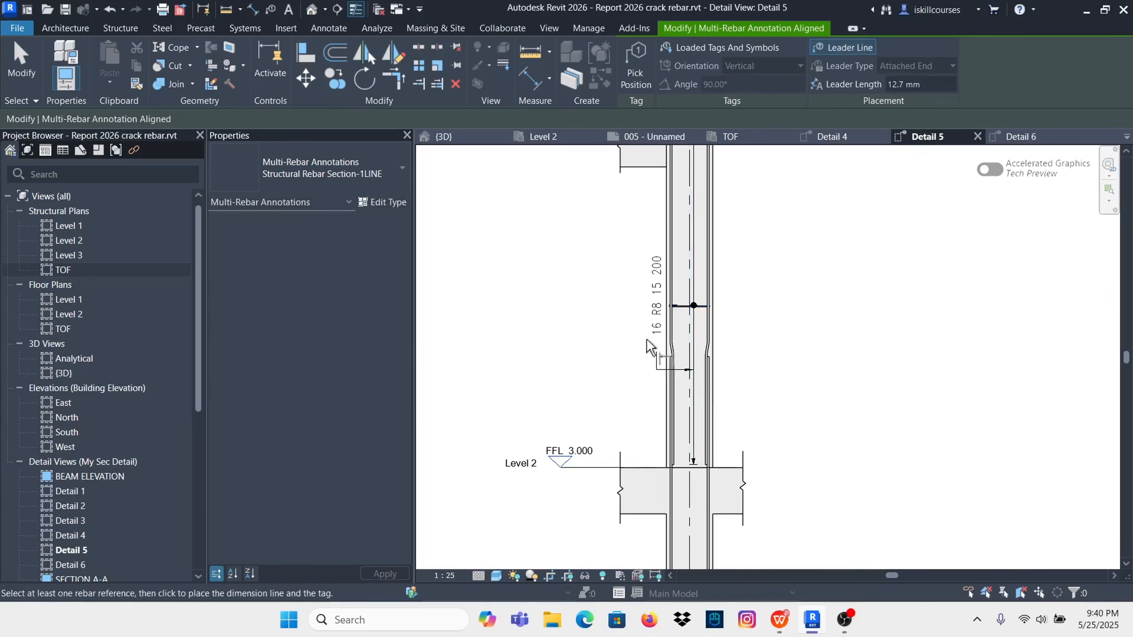
Step: Annotate the R8 stirrups between Level 1 and Level 2 with an aligned multi-rebar annotation whose tag sits left of the column
{"action": "scroll", "coordinate": [650, 347], "scroll_direction": "down", "scroll_amount": 4}
{"action": "scroll", "coordinate": [699, 390], "scroll_direction": "up", "scroll_amount": 6}
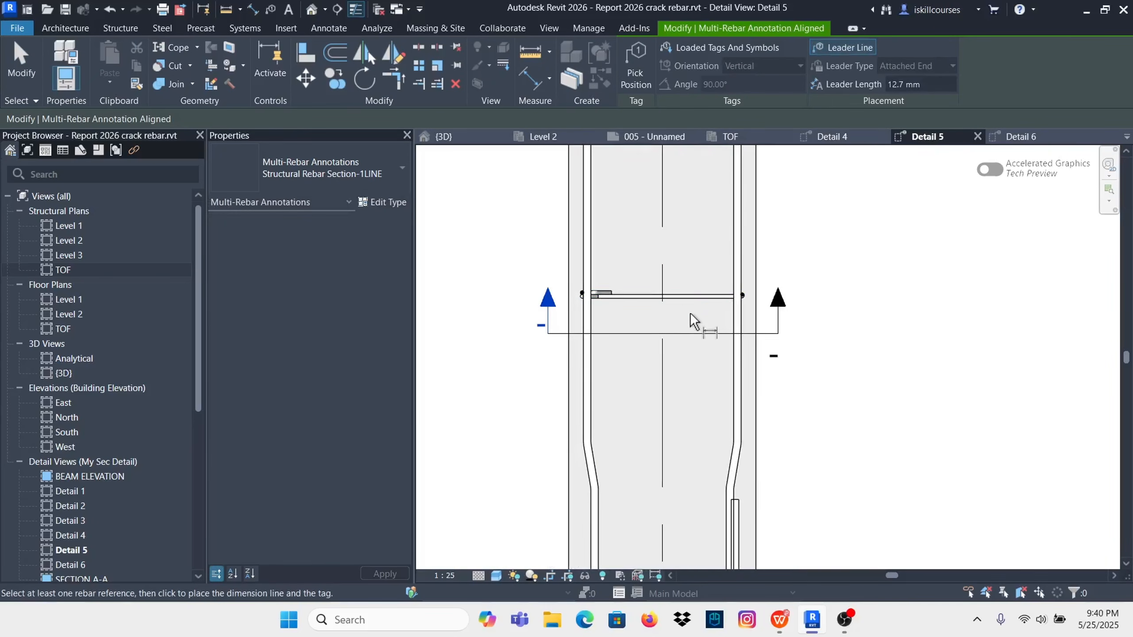
{"action": "left_click", "coordinate": [691, 295]}
{"action": "scroll", "coordinate": [713, 308], "scroll_direction": "down", "scroll_amount": 3}
{"action": "scroll", "coordinate": [696, 341], "scroll_direction": "up", "scroll_amount": 3}
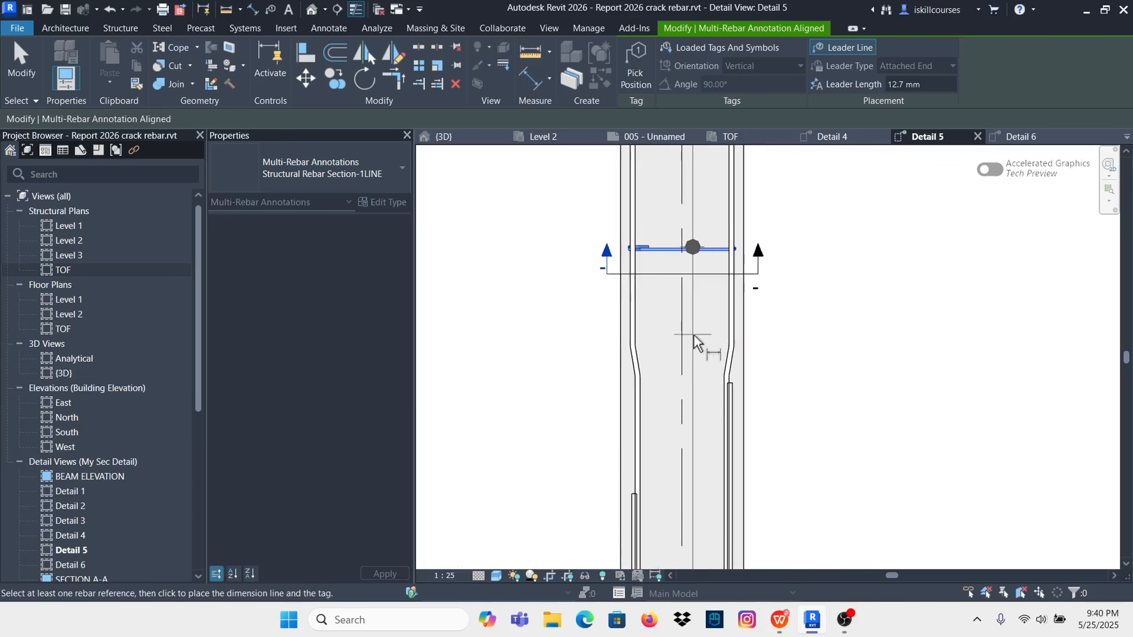
{"action": "left_click", "coordinate": [700, 354]}
Step: Annotate the R8 stirrups between TOF and Level 1 with an aligned multi-rebar annotation, its tag left of the column
{"action": "scroll", "coordinate": [600, 297], "scroll_direction": "down", "scroll_amount": 4}
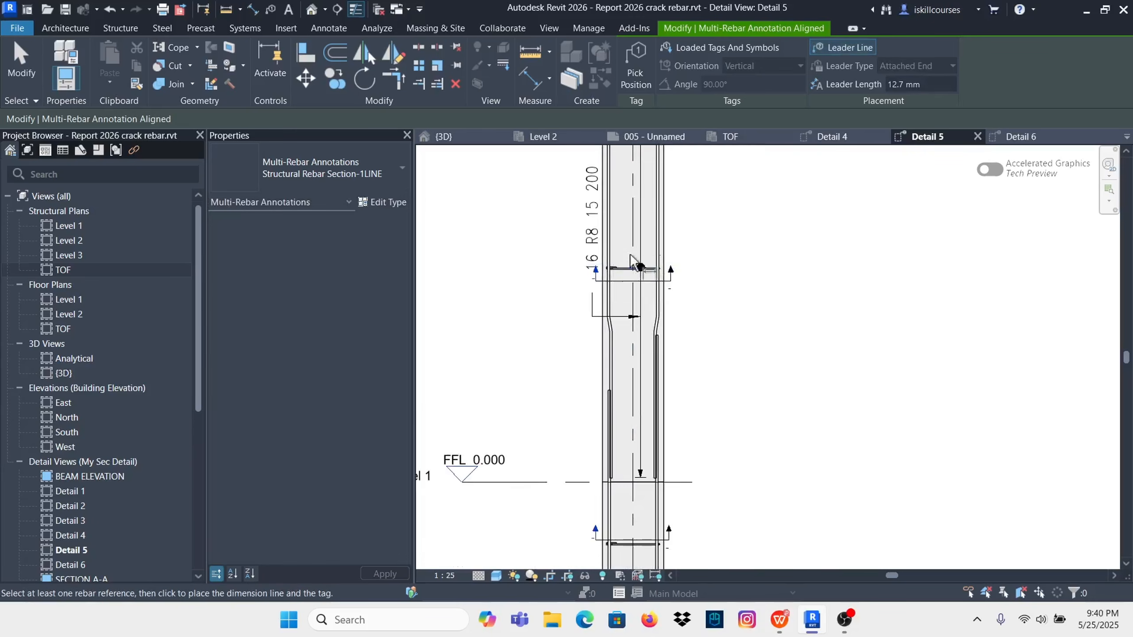
{"action": "scroll", "coordinate": [663, 407], "scroll_direction": "up", "scroll_amount": 5}
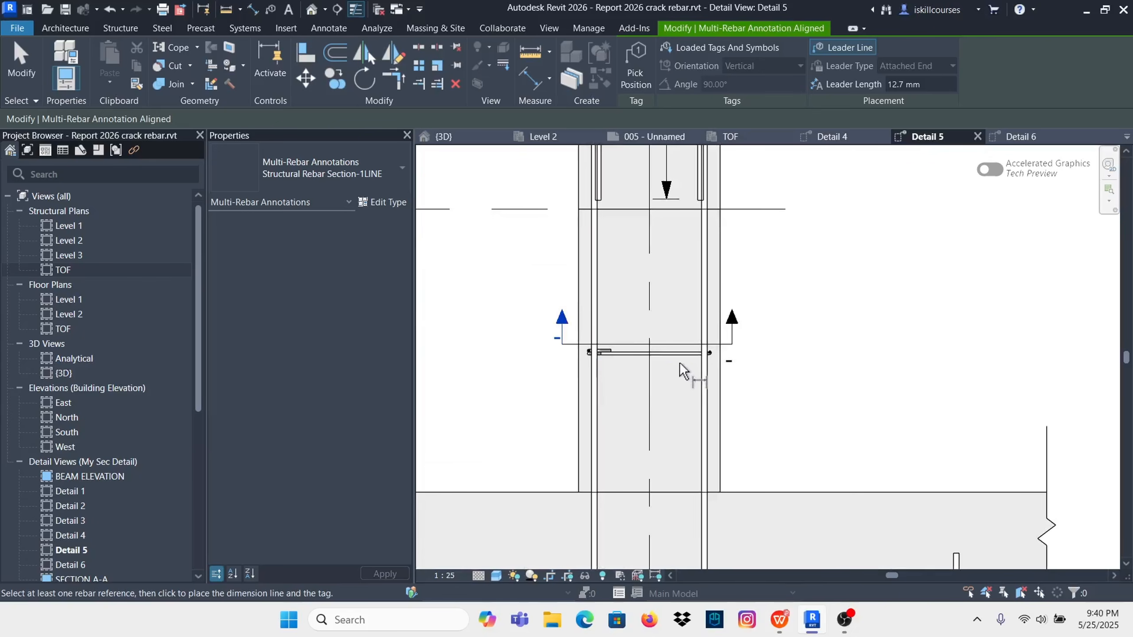
{"action": "left_click", "coordinate": [680, 359]}
{"action": "scroll", "coordinate": [680, 358], "scroll_direction": "down", "scroll_amount": 3}
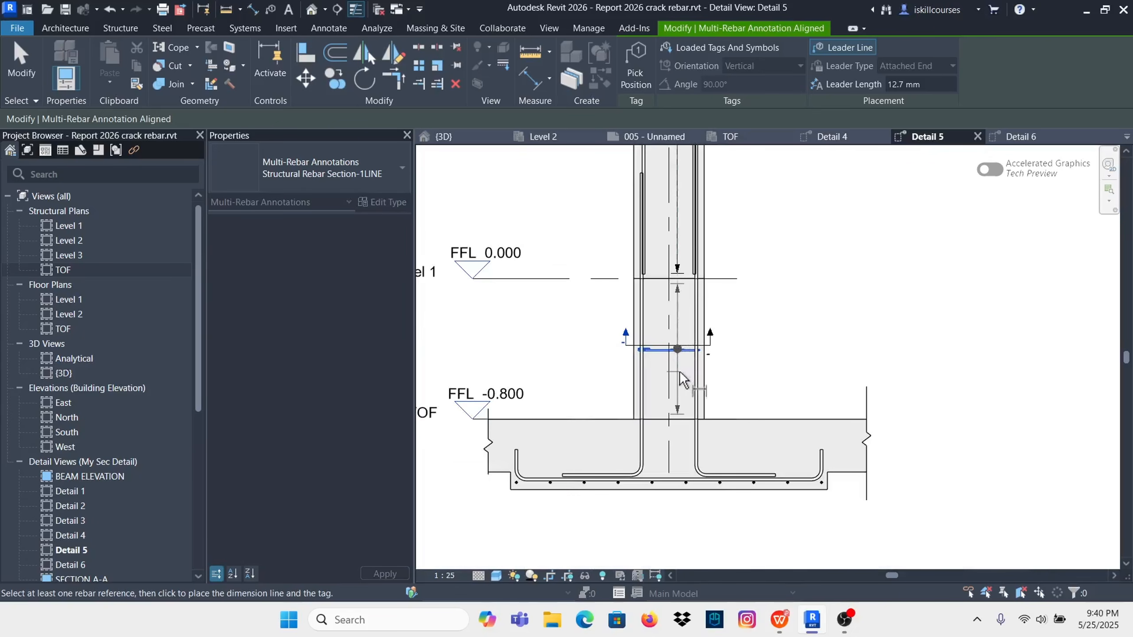
{"action": "scroll", "coordinate": [640, 313], "scroll_direction": "down", "scroll_amount": 6}
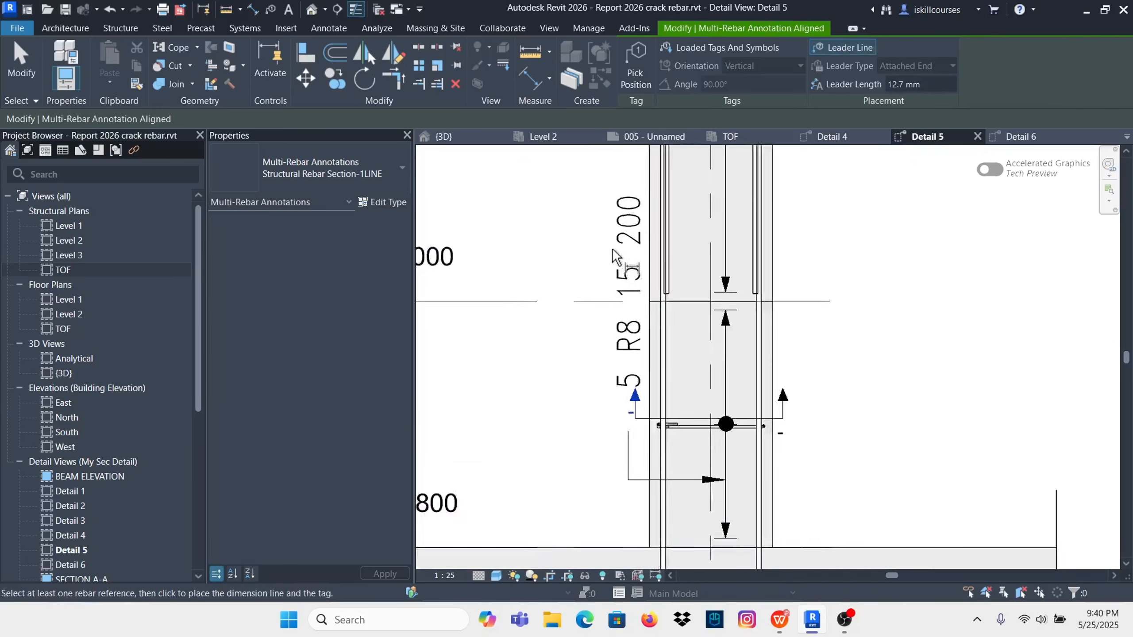
Step: Tag by category the right-hand Y16 column bar between Level 3 and Level 4, with a vertical tag and an attached-end leader
{"action": "scroll", "coordinate": [689, 229], "scroll_direction": "up", "scroll_amount": 6}
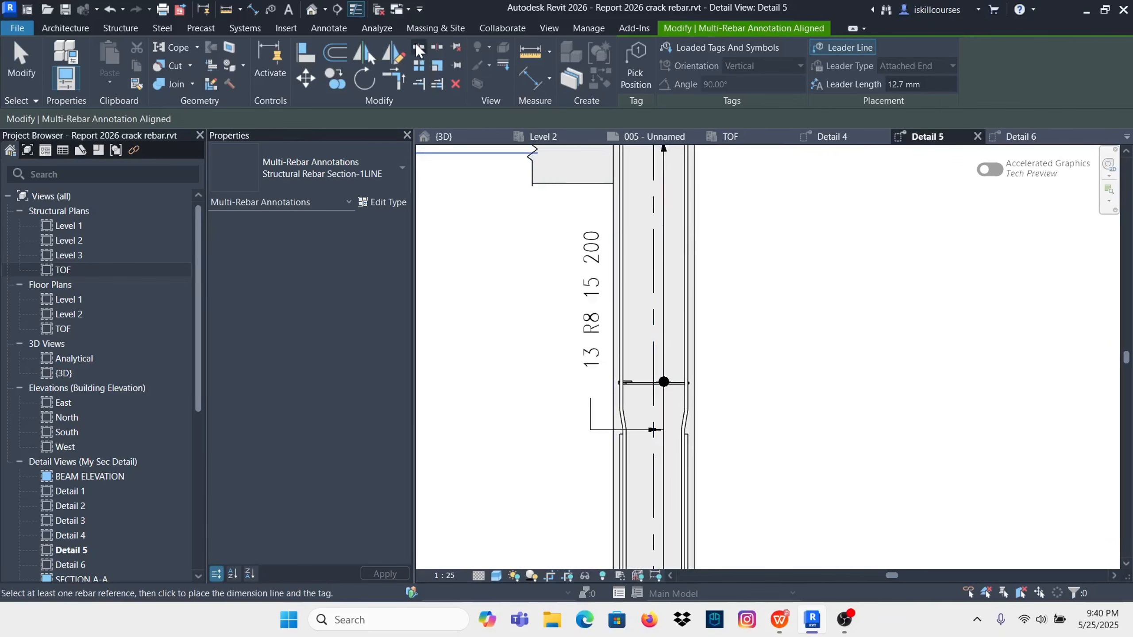
{"action": "left_click", "coordinate": [329, 28]}
{"action": "left_click", "coordinate": [567, 60]}
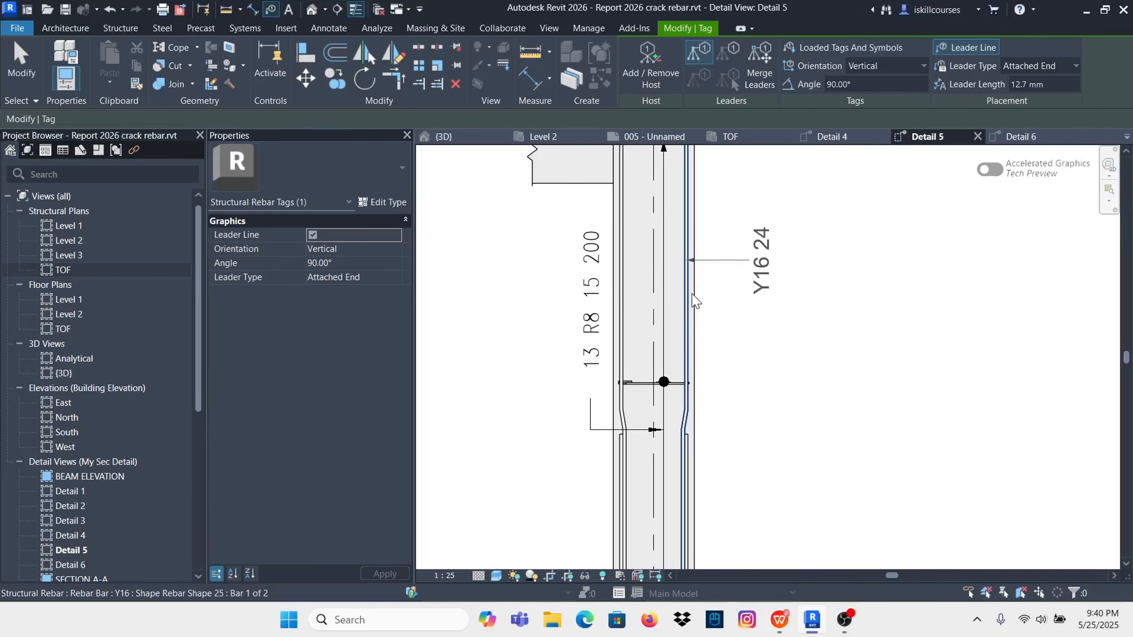
{"action": "left_click", "coordinate": [692, 300]}
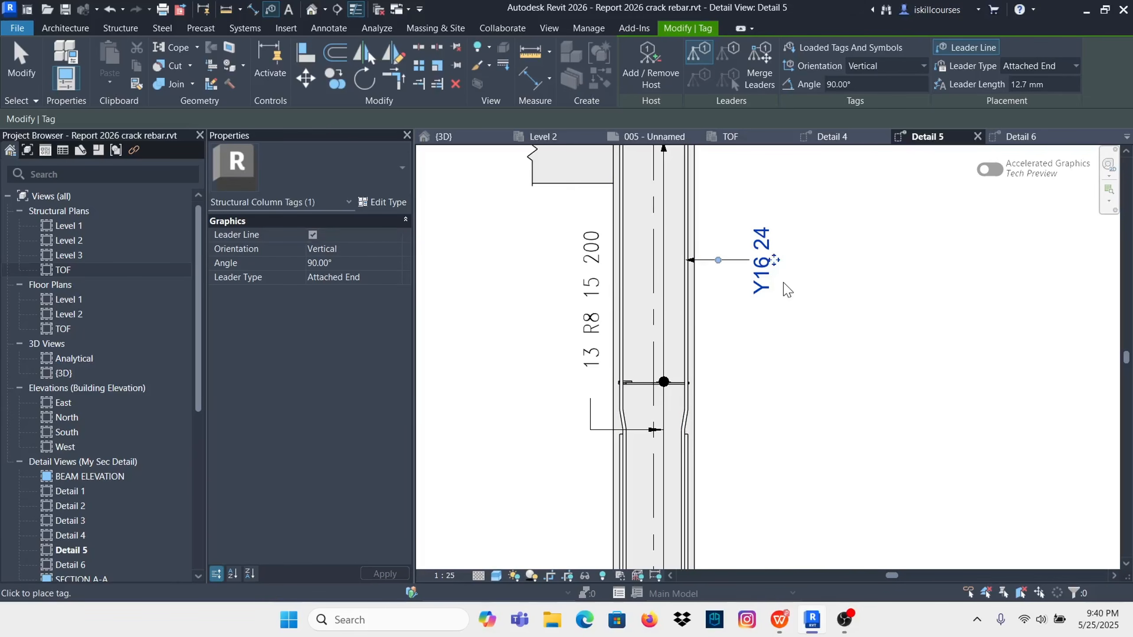
{"action": "key", "text": "Escape"}
Step: Add the left-hand Y16 bar as a second host of the Y16 tag between Level 3 and Level 4
{"action": "left_click", "coordinate": [758, 261]}
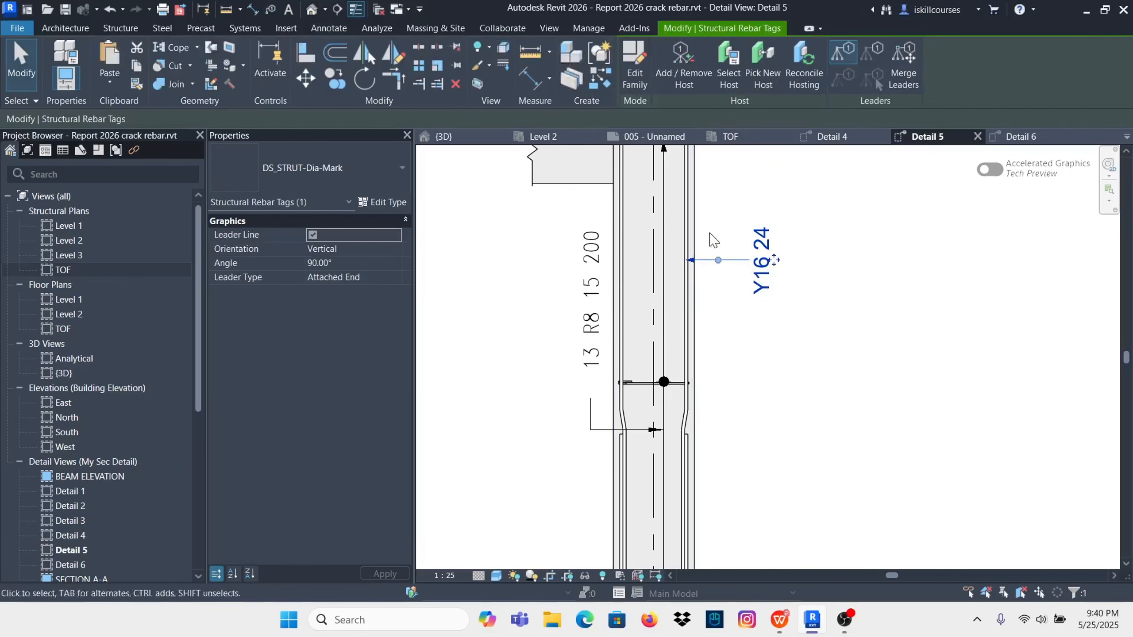
{"action": "left_click", "coordinate": [677, 71]}
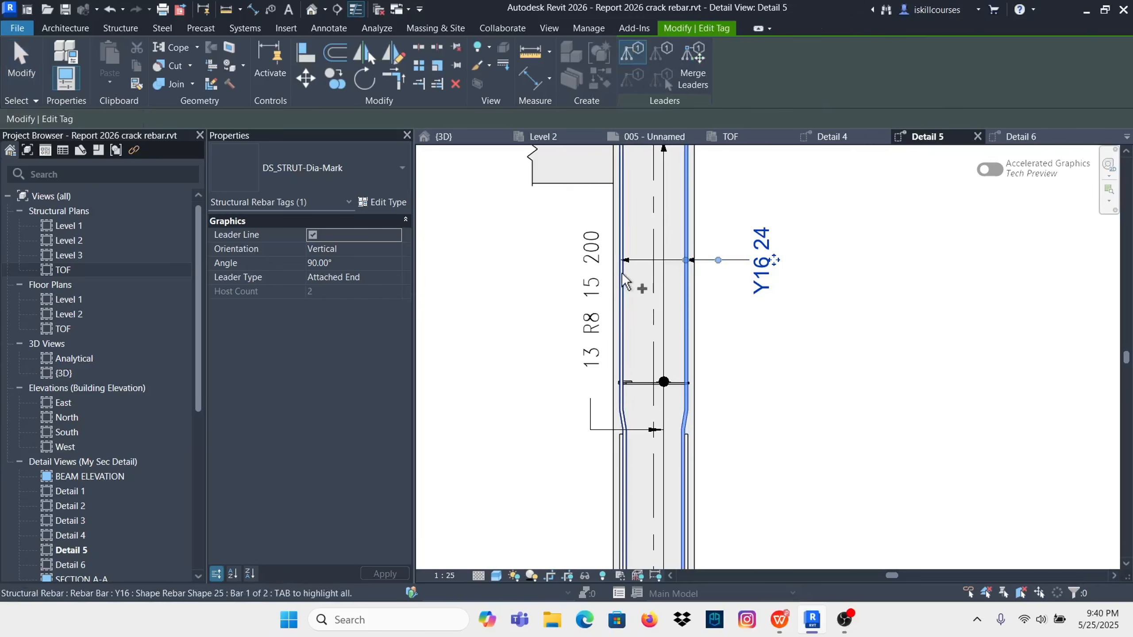
{"action": "scroll", "coordinate": [766, 274], "scroll_direction": "up", "scroll_amount": 2}
{"action": "scroll", "coordinate": [698, 332], "scroll_direction": "down", "scroll_amount": 1}
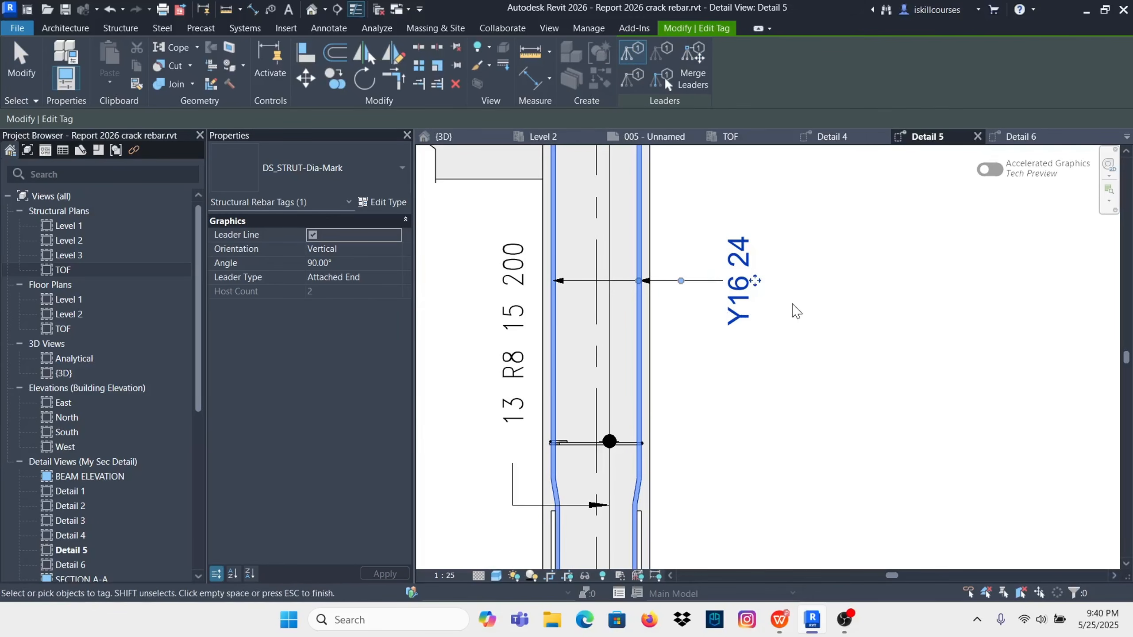
{"action": "scroll", "coordinate": [692, 253], "scroll_direction": "down", "scroll_amount": 4}
{"action": "scroll", "coordinate": [659, 457], "scroll_direction": "up", "scroll_amount": 2}
{"action": "scroll", "coordinate": [667, 418], "scroll_direction": "down", "scroll_amount": 1}
{"action": "middle_click_drag", "start_coordinate": [668, 418], "coordinate": [656, 298]}
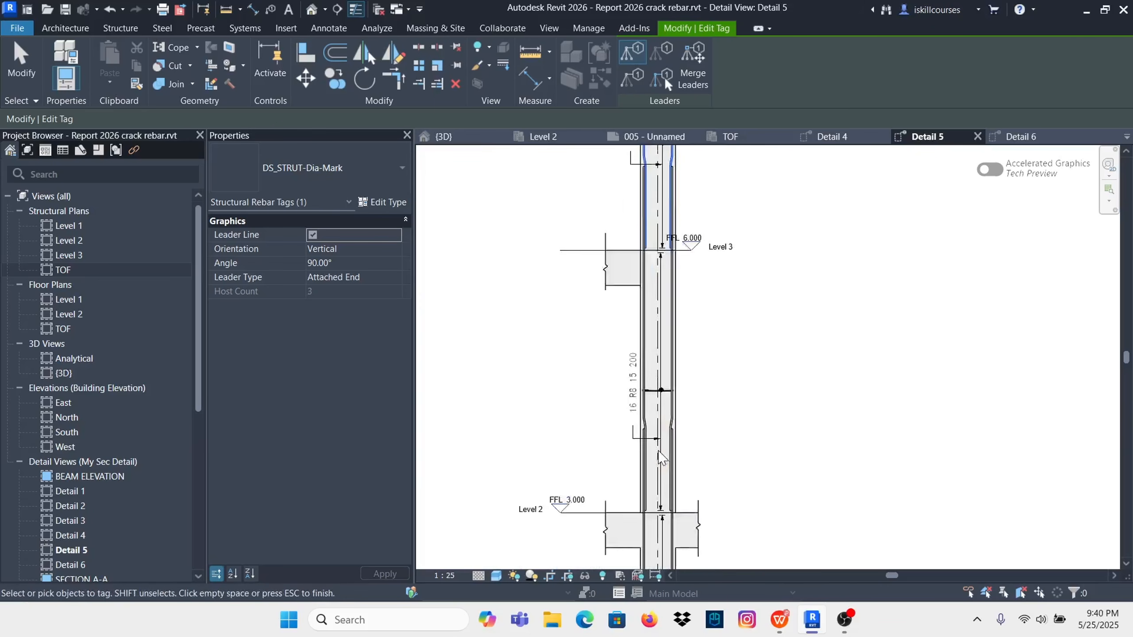
{"action": "scroll", "coordinate": [661, 458], "scroll_direction": "up", "scroll_amount": 2}
{"action": "left_click", "coordinate": [687, 343]}
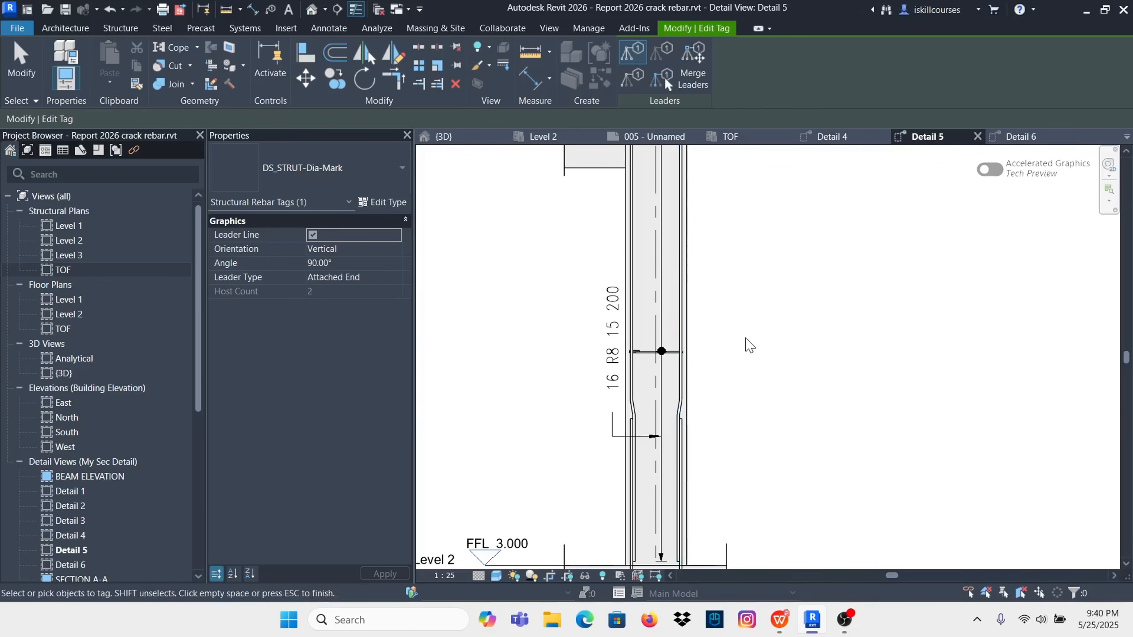
{"action": "left_click", "coordinate": [745, 338]}
Step: Create a similar vertical tag with a leader on the right-hand Y16 bar between Level 2 and Level 3
{"action": "scroll", "coordinate": [618, 414], "scroll_direction": "down", "scroll_amount": 2}
{"action": "scroll", "coordinate": [677, 429], "scroll_direction": "down", "scroll_amount": 2}
{"action": "scroll", "coordinate": [677, 295], "scroll_direction": "up", "scroll_amount": 1}
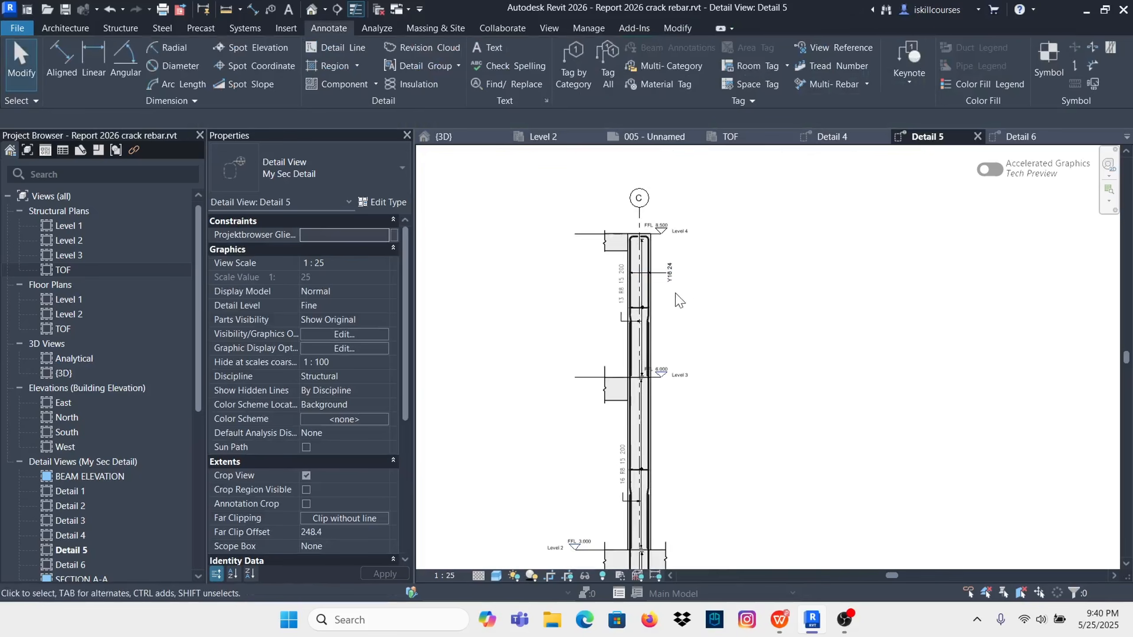
{"action": "scroll", "coordinate": [679, 297], "scroll_direction": "up", "scroll_amount": 3}
{"action": "left_click", "coordinate": [700, 268]}
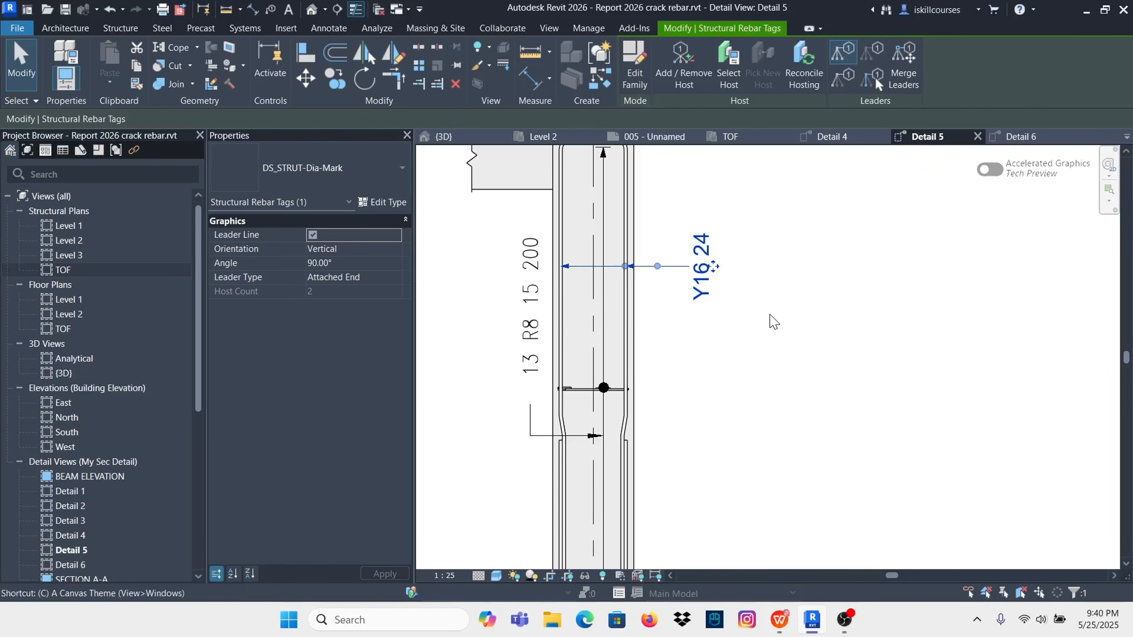
{"action": "key", "text": "s"}
{"action": "scroll", "coordinate": [681, 224], "scroll_direction": "down", "scroll_amount": 5}
{"action": "scroll", "coordinate": [674, 397], "scroll_direction": "up", "scroll_amount": 2}
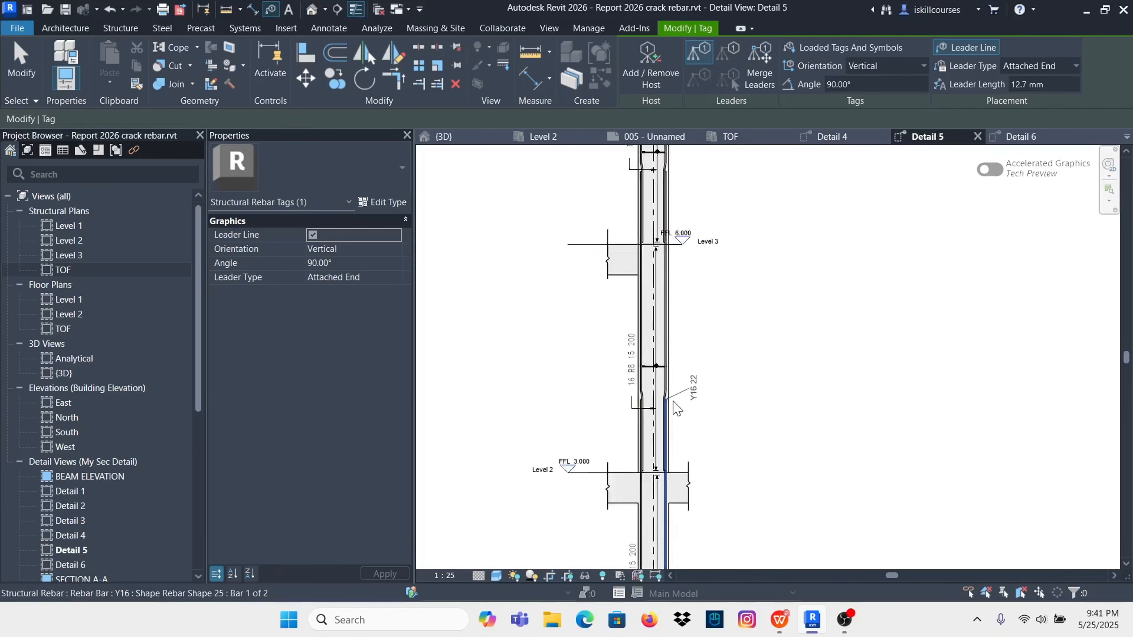
{"action": "scroll", "coordinate": [676, 409], "scroll_direction": "up", "scroll_amount": 2}
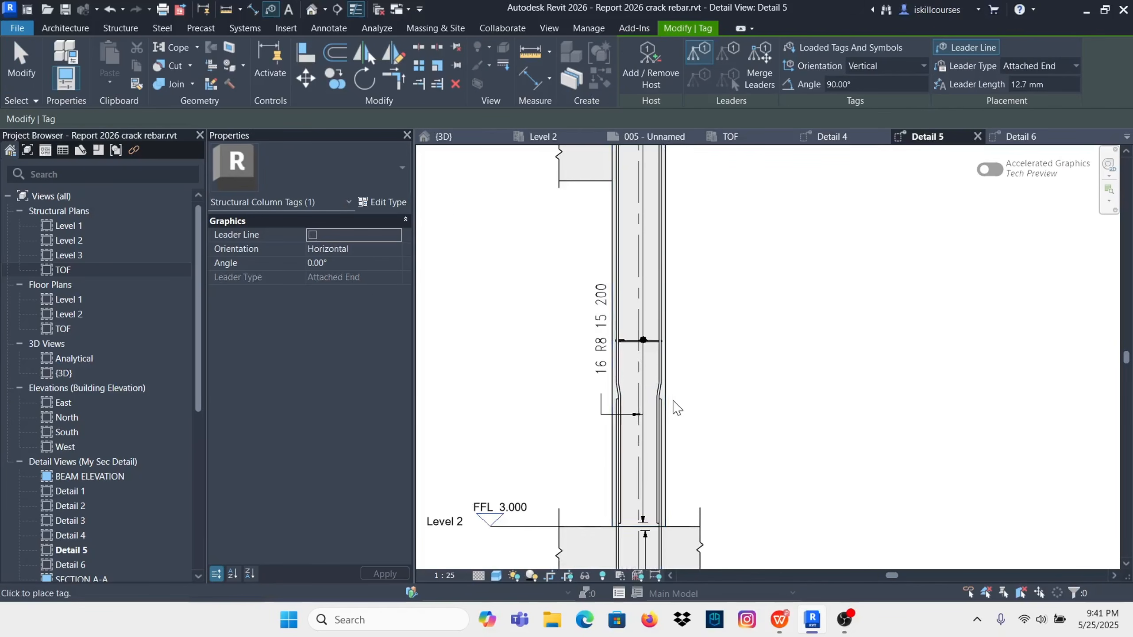
{"action": "left_click", "coordinate": [668, 305]}
{"action": "key", "text": "Escape"}
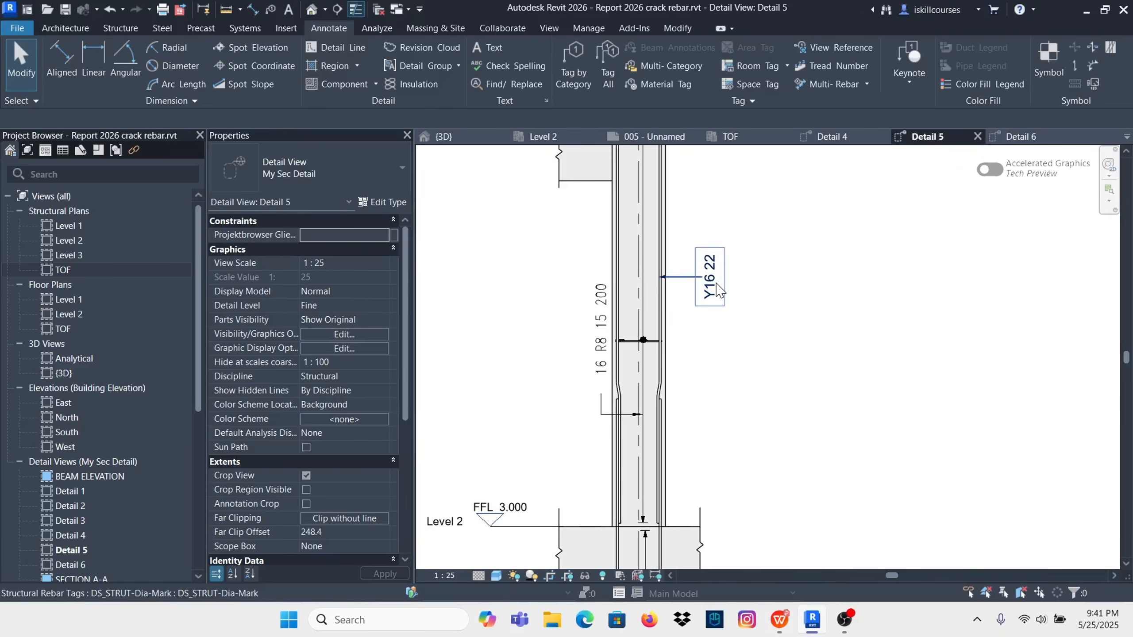
Step: Add the left-hand Y16 bar as a second host of the Y16 tag between Level 2 and Level 3
{"action": "left_click", "coordinate": [709, 276]}
{"action": "left_click", "coordinate": [682, 56]}
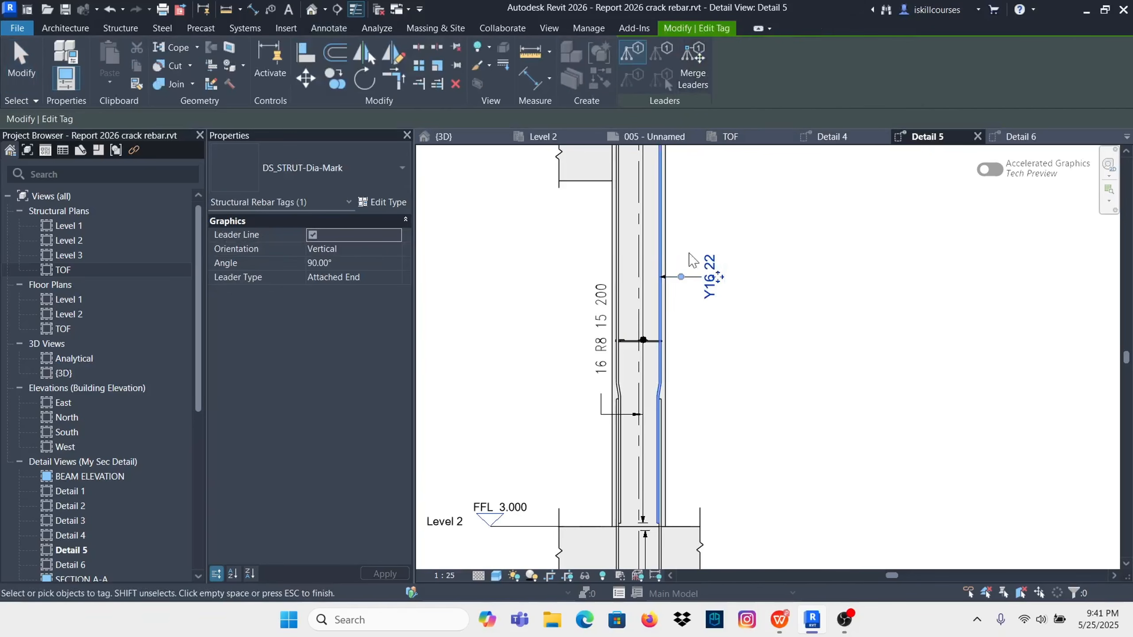
{"action": "left_click", "coordinate": [620, 308]}
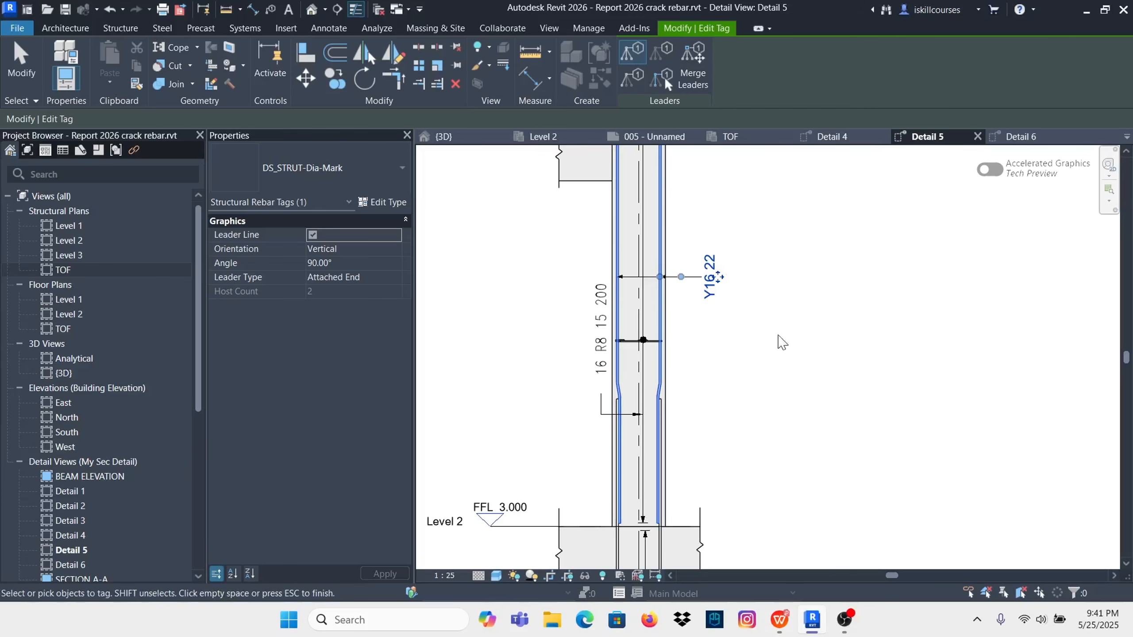
{"action": "scroll", "coordinate": [714, 288], "scroll_direction": "down", "scroll_amount": 3}
{"action": "key", "text": "Escape"}
{"action": "key", "text": "Escape"}
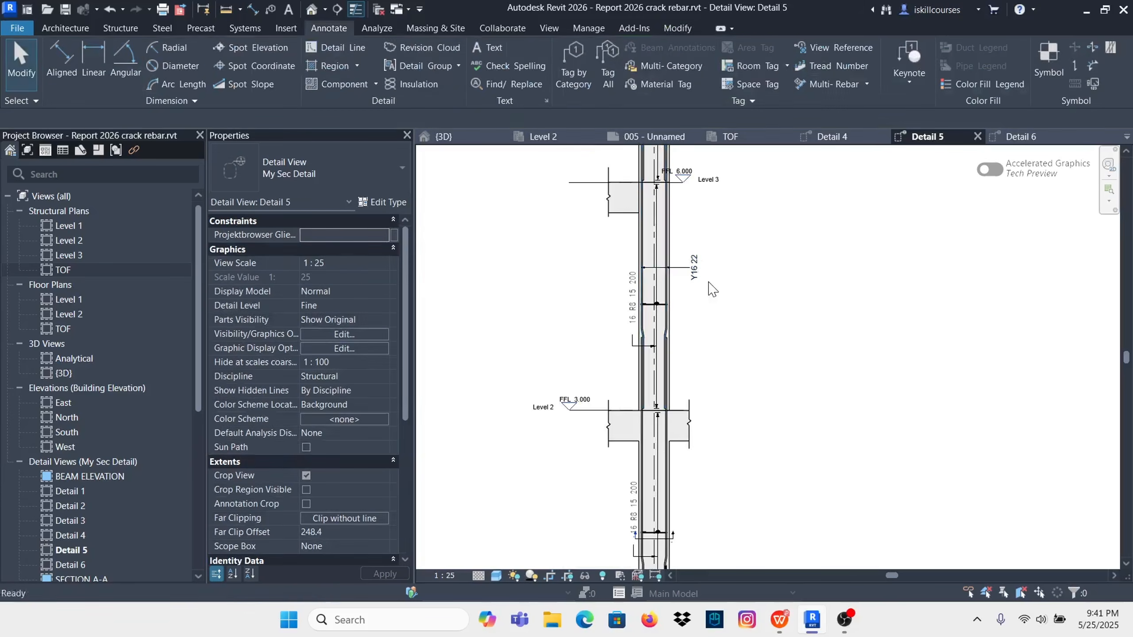
Step: Create a similar vertical tag with a leader on the right-hand Y16 bar between Level 1 and Level 2
{"action": "scroll", "coordinate": [713, 288], "scroll_direction": "up", "scroll_amount": 2}
{"action": "left_click", "coordinate": [692, 266]}
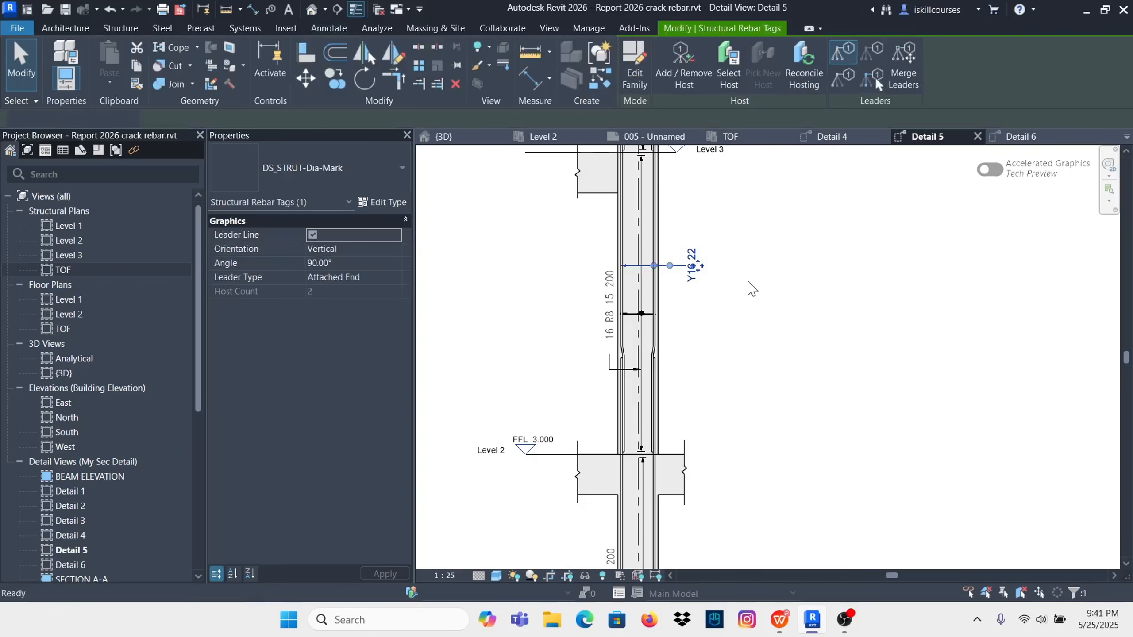
{"action": "key", "text": "c"}
{"action": "key", "text": "s"}
{"action": "scroll", "coordinate": [668, 244], "scroll_direction": "down", "scroll_amount": 4}
{"action": "scroll", "coordinate": [664, 392], "scroll_direction": "up", "scroll_amount": 5}
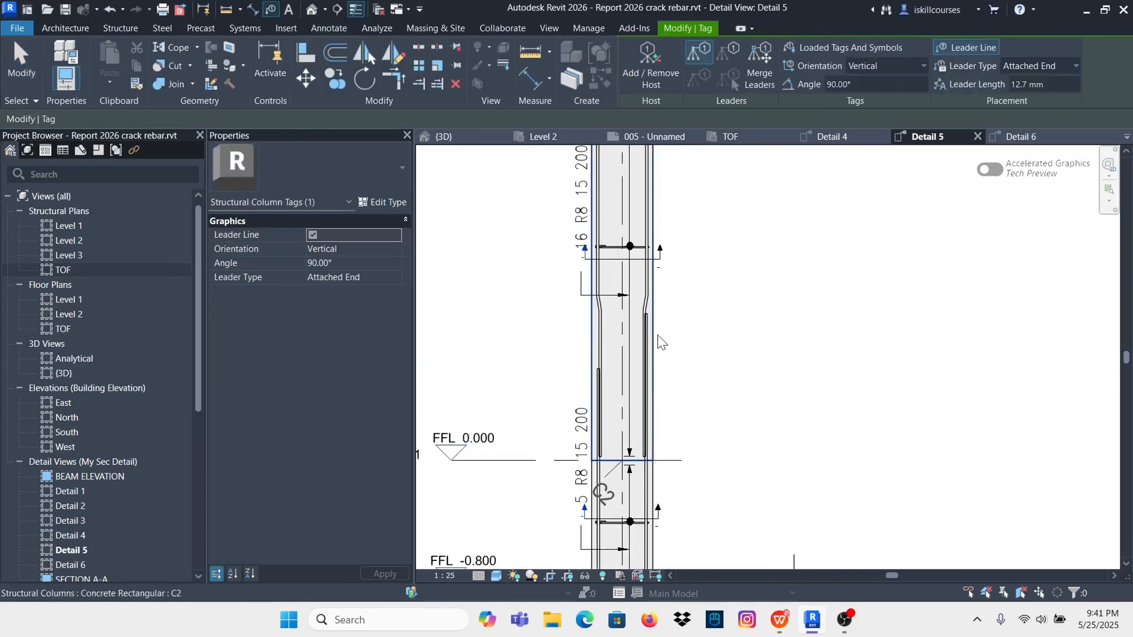
{"action": "scroll", "coordinate": [667, 346], "scroll_direction": "down", "scroll_amount": 1}
{"action": "scroll", "coordinate": [665, 262], "scroll_direction": "up", "scroll_amount": 3}
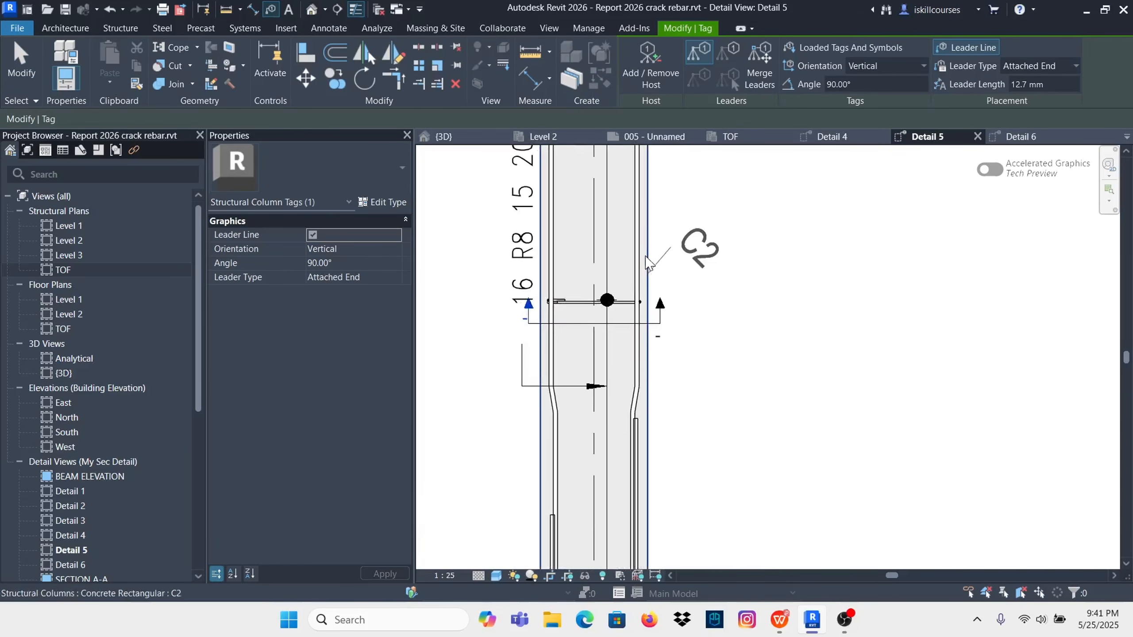
{"action": "scroll", "coordinate": [698, 290], "scroll_direction": "down", "scroll_amount": 2}
{"action": "key", "text": "Escape"}
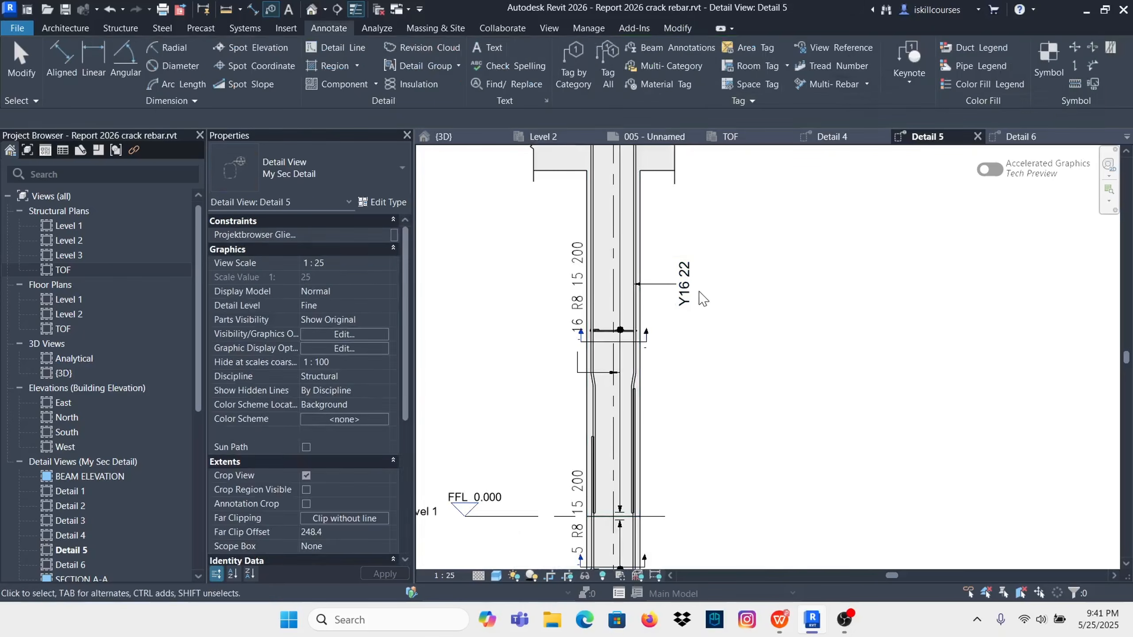
Step: Add the left-hand Y16 bar as a second host of the Y16 tag between Level 1 and Level 2
{"action": "left_click", "coordinate": [684, 285]}
{"action": "left_click", "coordinate": [683, 65]}
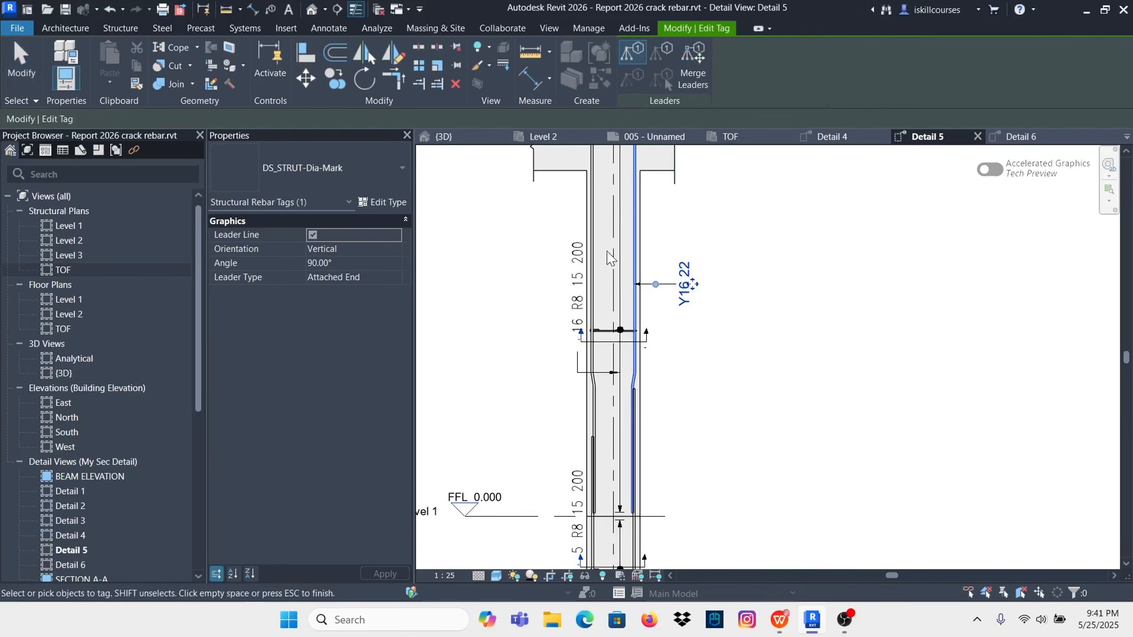
{"action": "scroll", "coordinate": [609, 281], "scroll_direction": "up", "scroll_amount": 2}
{"action": "left_click", "coordinate": [600, 285]}
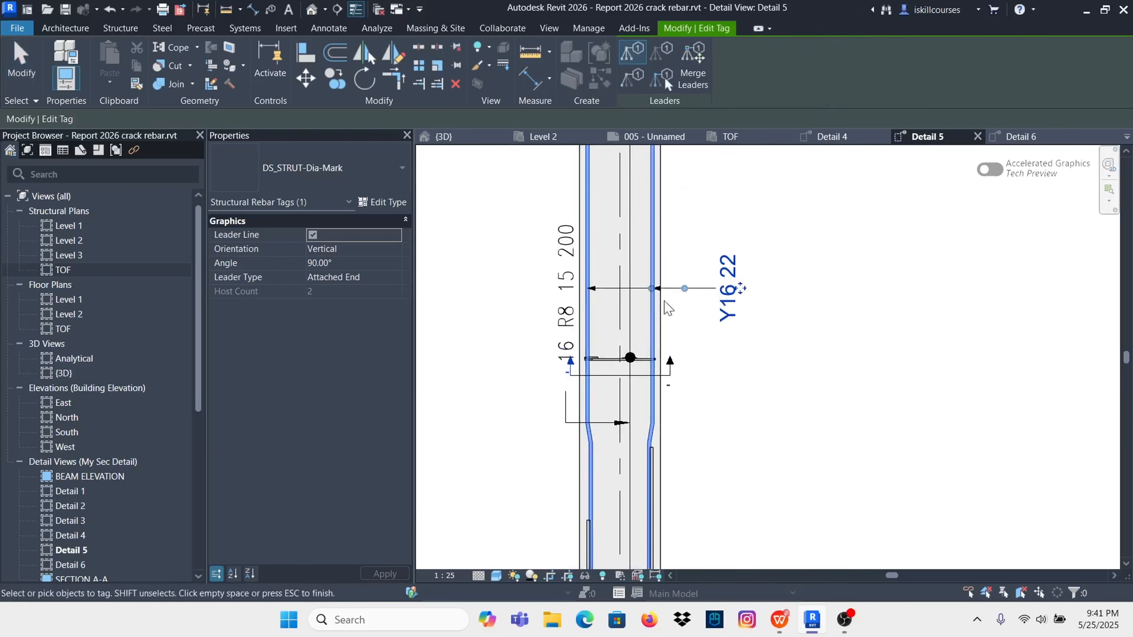
{"action": "left_click", "coordinate": [816, 359]}
{"action": "scroll", "coordinate": [709, 330], "scroll_direction": "up", "scroll_amount": 4}
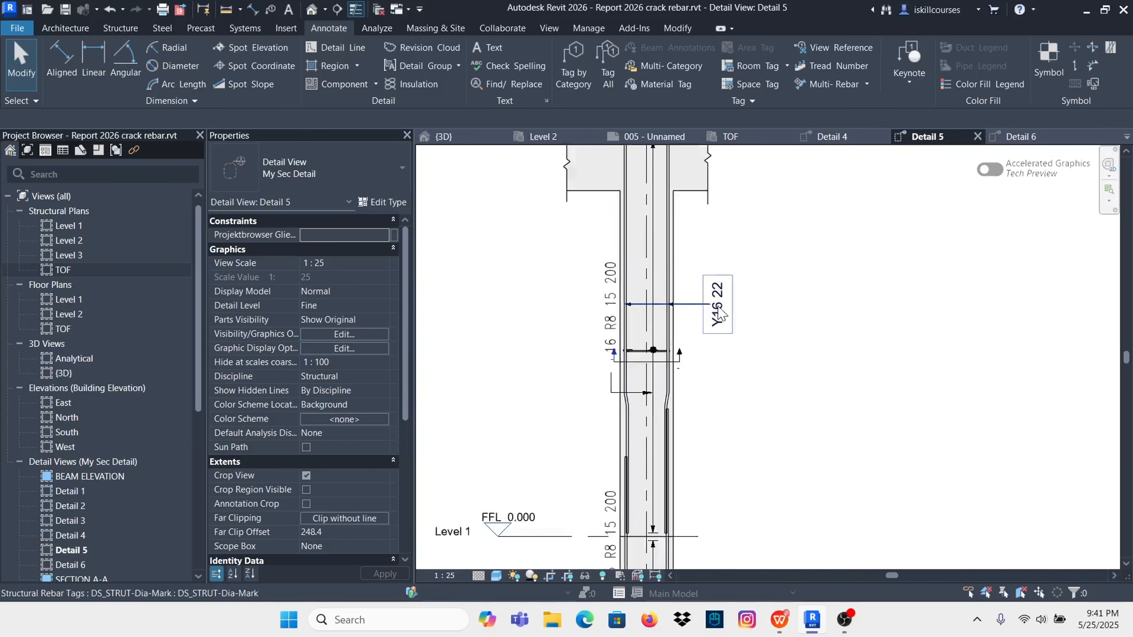
{"action": "left_click", "coordinate": [728, 341]}
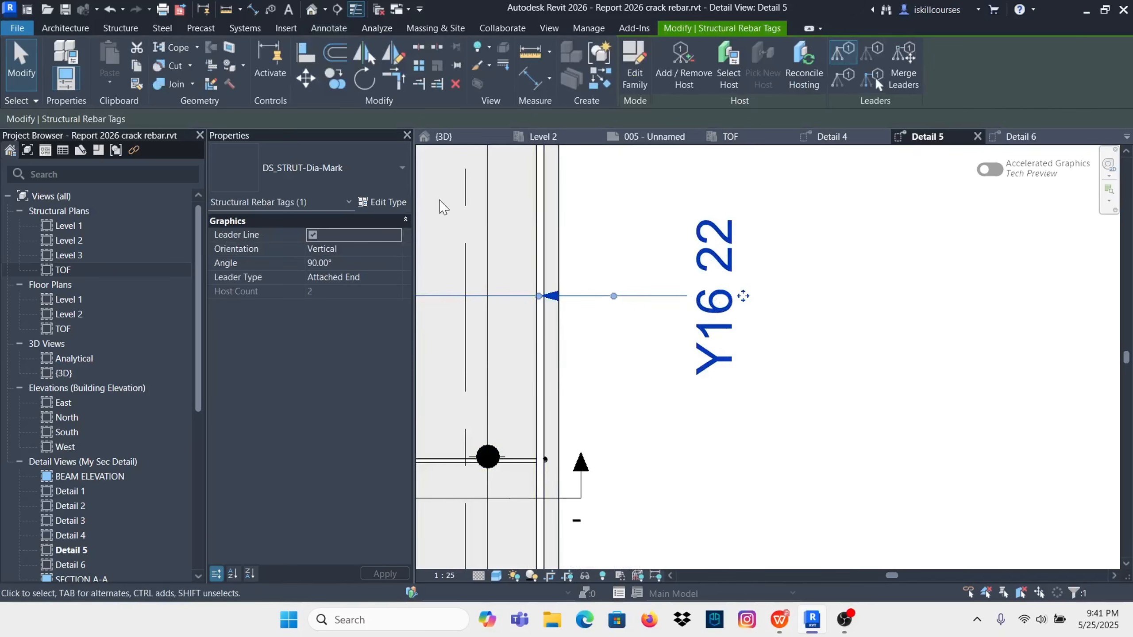
{"action": "scroll", "coordinate": [809, 339], "scroll_direction": "down", "scroll_amount": 4}
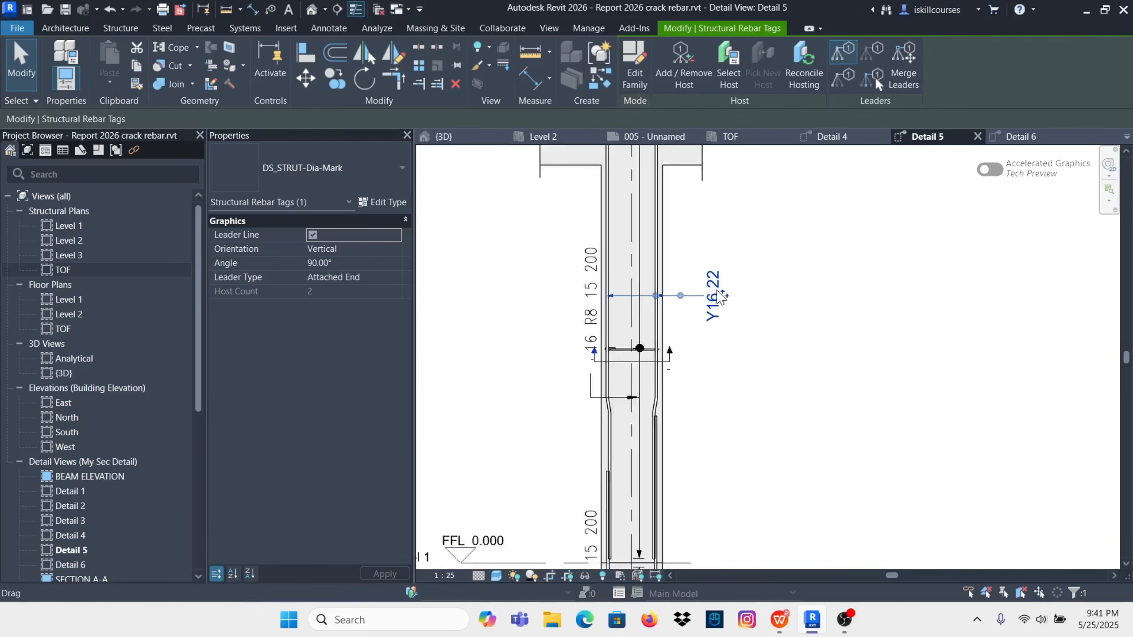
{"action": "scroll", "coordinate": [730, 314], "scroll_direction": "up", "scroll_amount": 3}
{"action": "scroll", "coordinate": [713, 303], "scroll_direction": "down", "scroll_amount": 4}
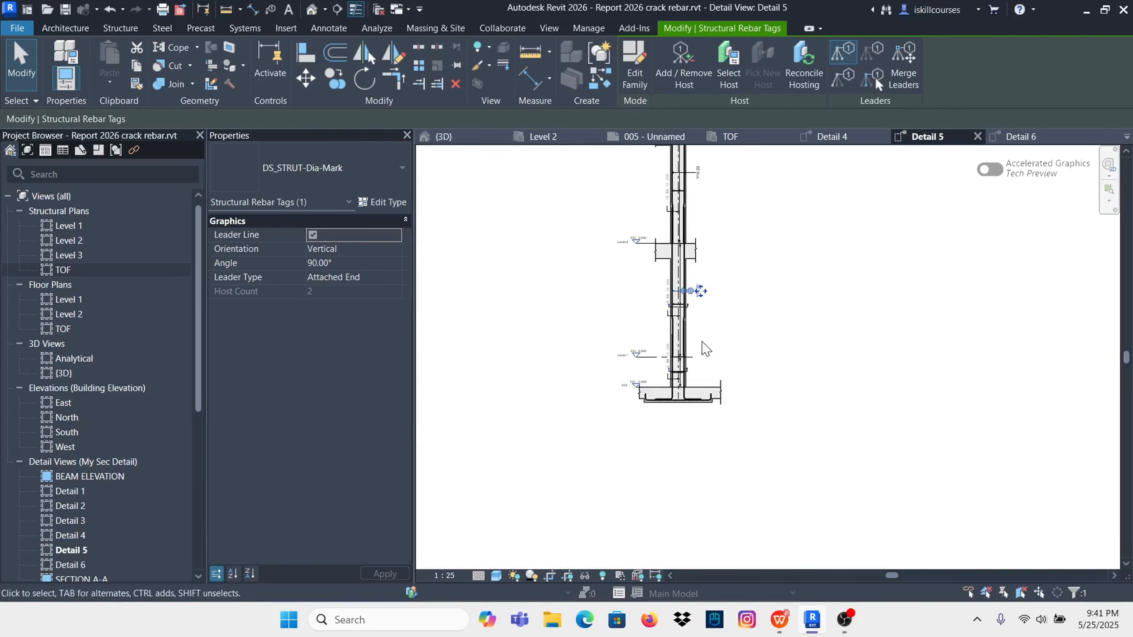
Step: Tag by category the footing's bottom Y16 bar with a vertical attached-end leader tag, placed above the footing to the right of the column
{"action": "scroll", "coordinate": [690, 362], "scroll_direction": "up", "scroll_amount": 3}
{"action": "scroll", "coordinate": [715, 356], "scroll_direction": "up", "scroll_amount": 3}
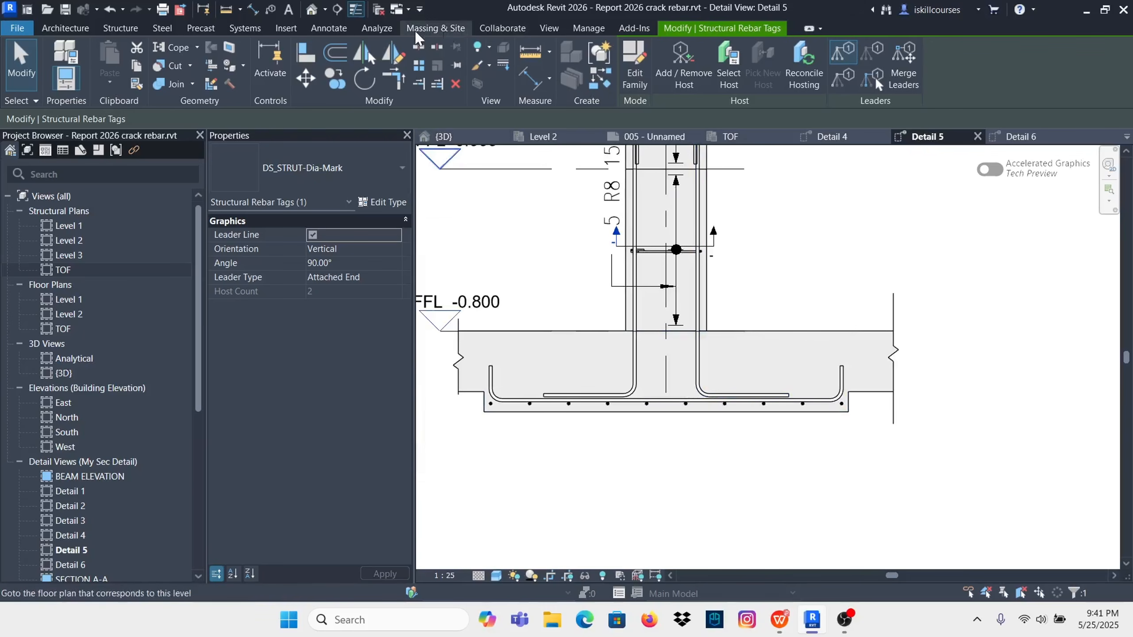
{"action": "left_click", "coordinate": [329, 29]}
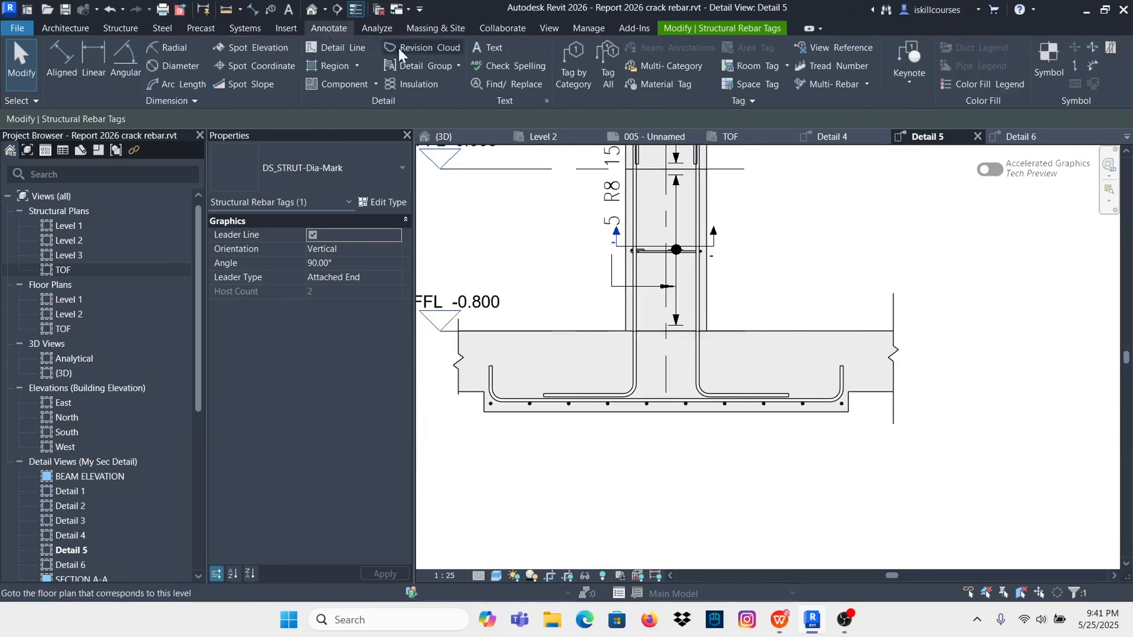
{"action": "left_click", "coordinate": [575, 70]}
{"action": "scroll", "coordinate": [802, 417], "scroll_direction": "up", "scroll_amount": 2}
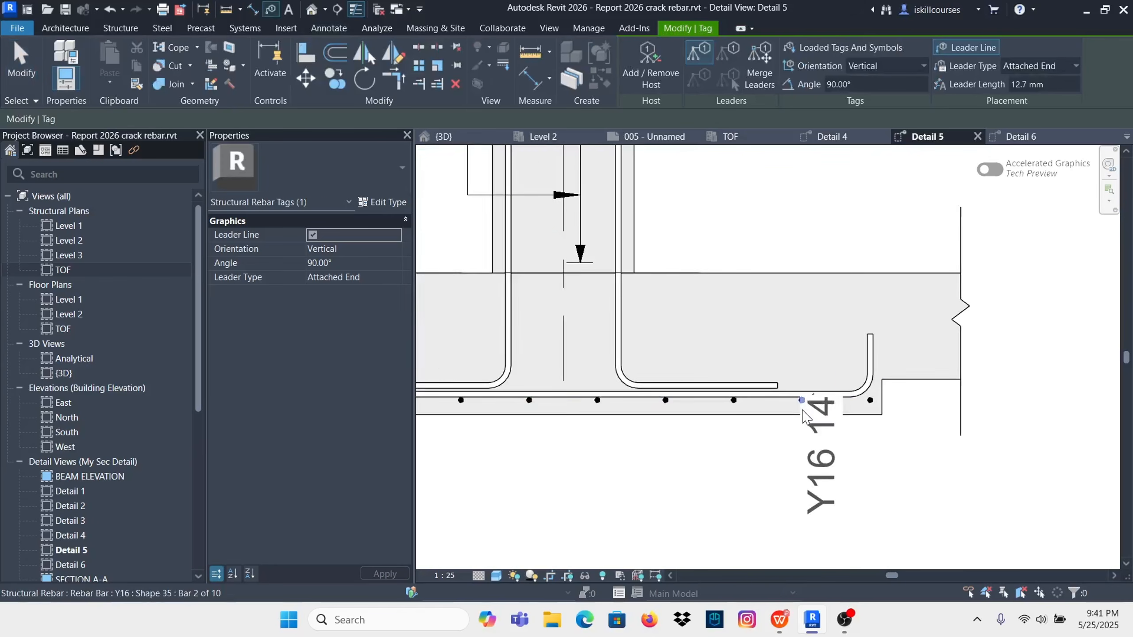
{"action": "scroll", "coordinate": [803, 417], "scroll_direction": "up", "scroll_amount": 2}
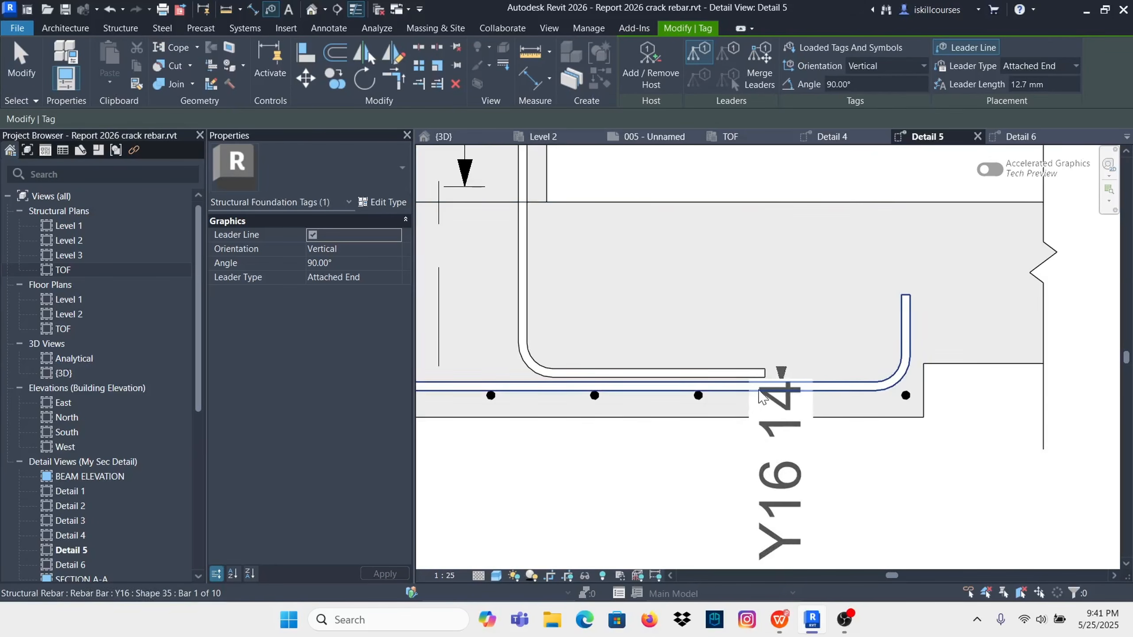
{"action": "scroll", "coordinate": [759, 396], "scroll_direction": "down", "scroll_amount": 2}
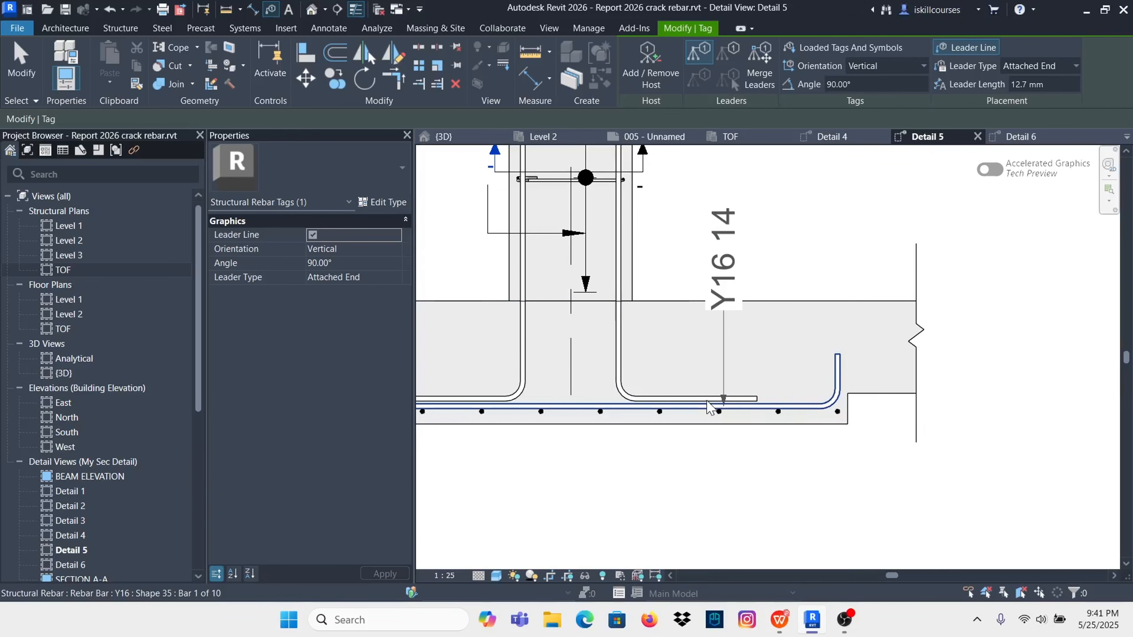
{"action": "left_click", "coordinate": [709, 407]}
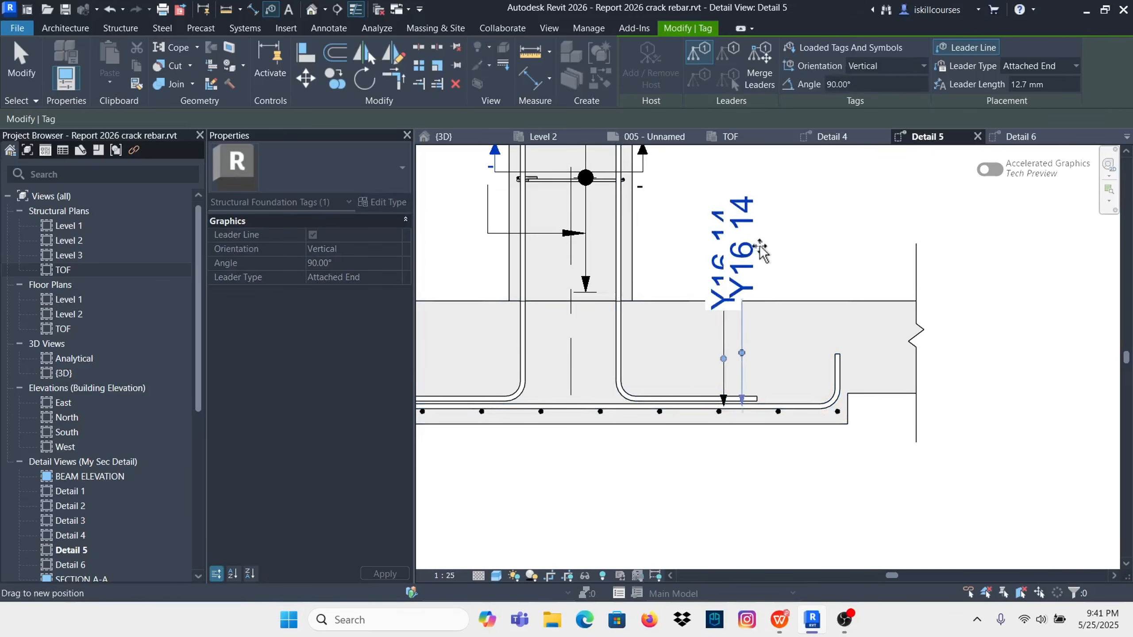
{"action": "left_click_drag", "start_coordinate": [794, 230], "coordinate": [794, 231]}
{"action": "scroll", "coordinate": [770, 417], "scroll_direction": "down", "scroll_amount": 2}
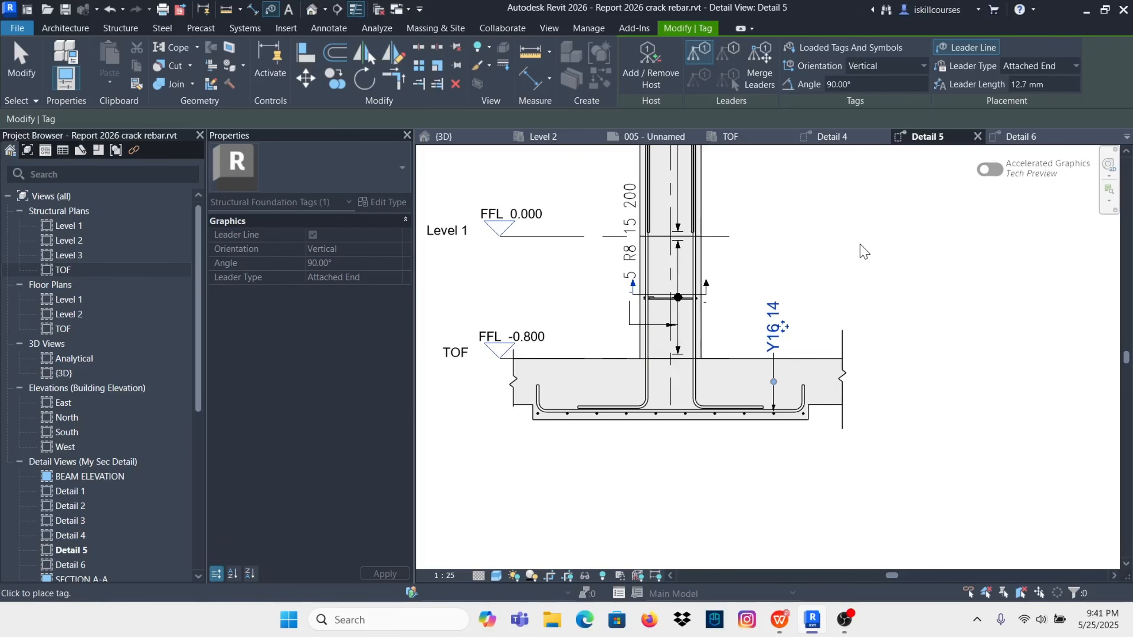
{"action": "scroll", "coordinate": [762, 379], "scroll_direction": "up", "scroll_amount": 2}
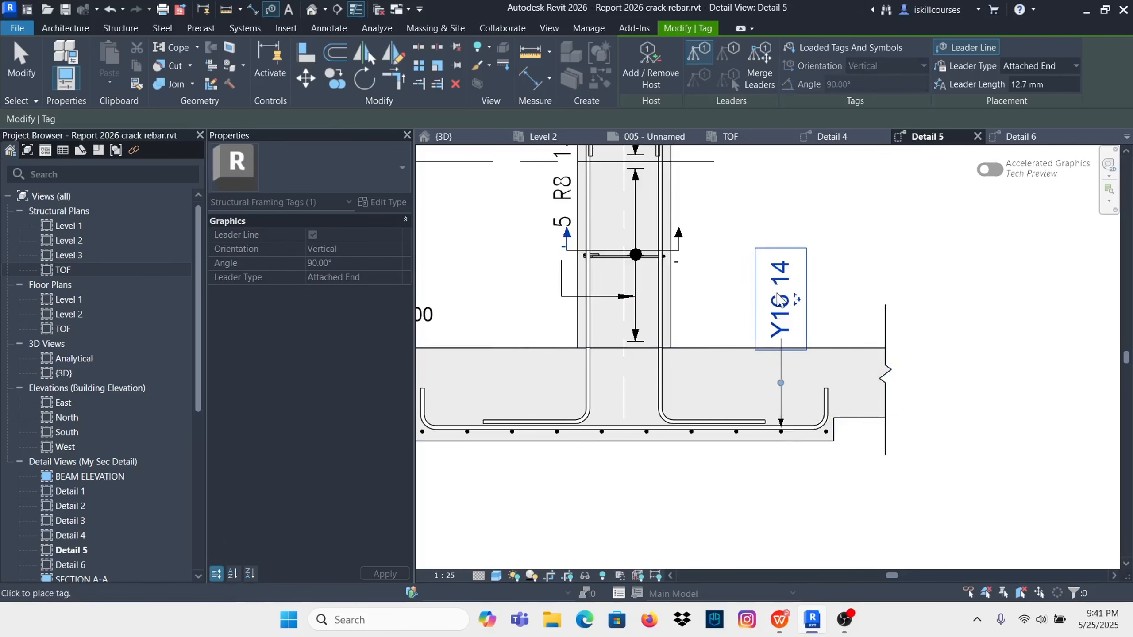
{"action": "scroll", "coordinate": [776, 330], "scroll_direction": "up", "scroll_amount": 5}
{"action": "scroll", "coordinate": [783, 330], "scroll_direction": "down", "scroll_amount": 4}
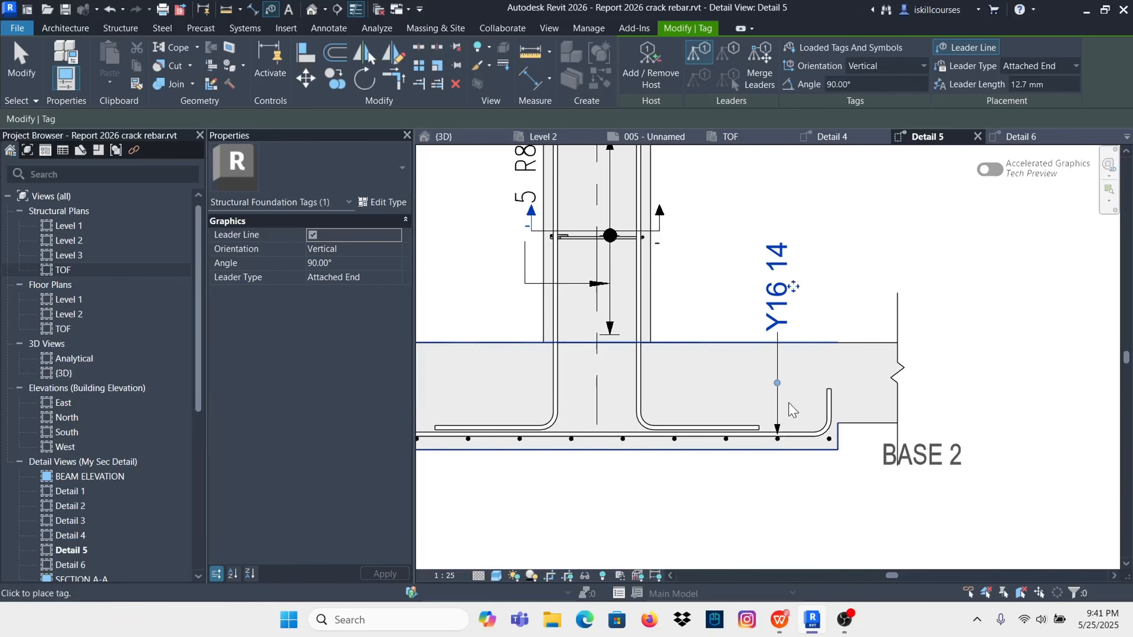
{"action": "scroll", "coordinate": [714, 424], "scroll_direction": "down", "scroll_amount": 5}
{"action": "key", "text": "Escape"}
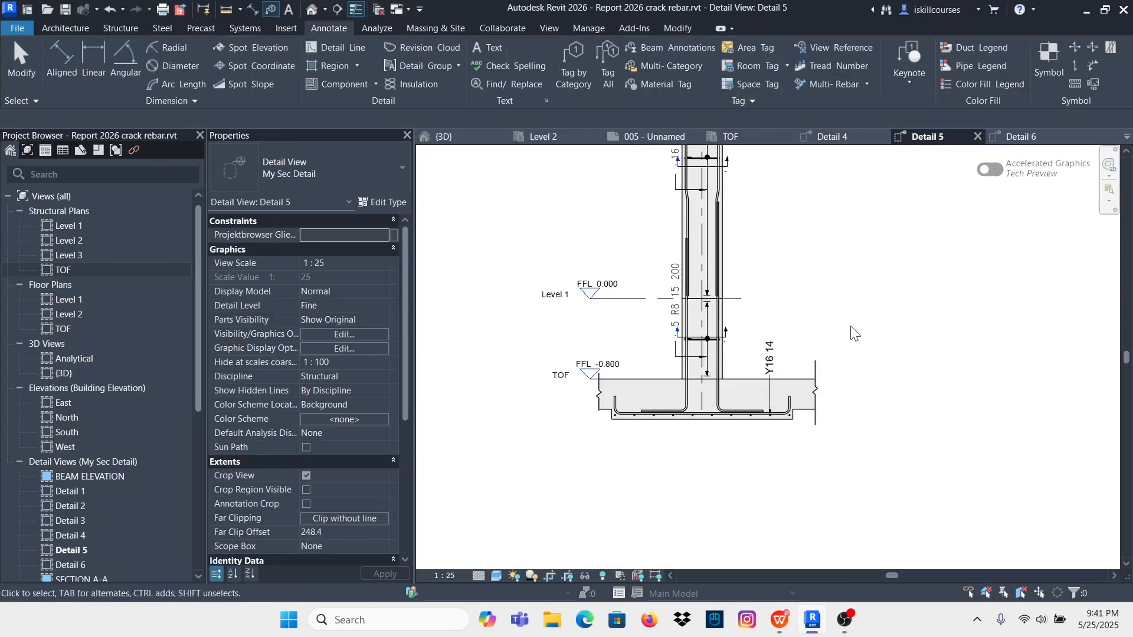
Step: Examine the stirrup annotations and Y16 bar tags along the whole column, from the footing up to Level 4
{"action": "scroll", "coordinate": [676, 449], "scroll_direction": "up", "scroll_amount": 3}
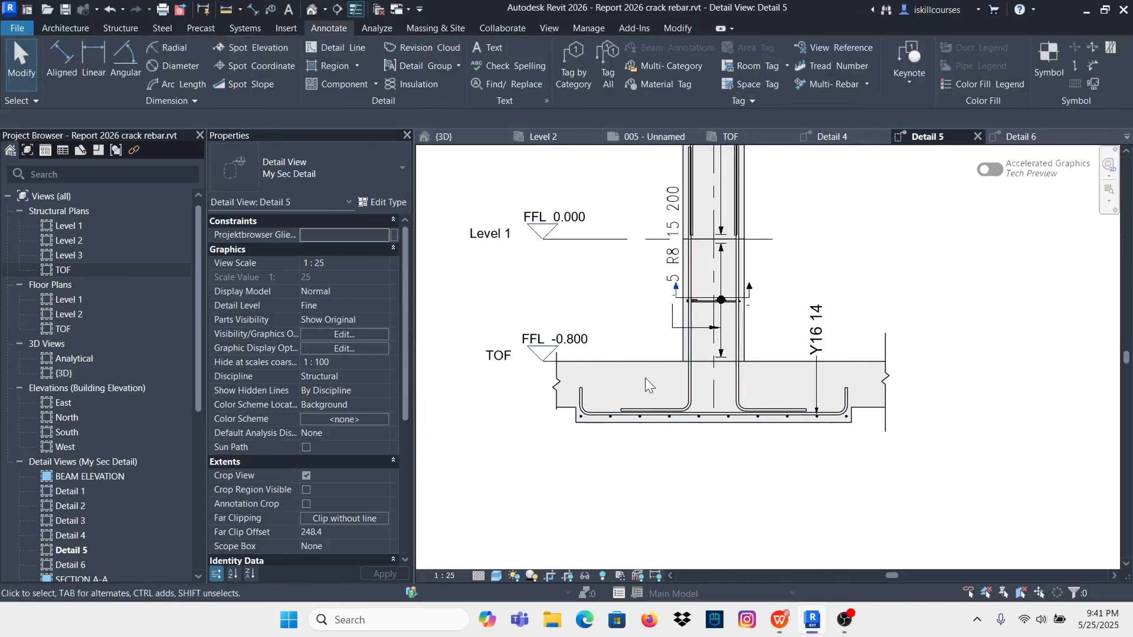
{"action": "scroll", "coordinate": [649, 449], "scroll_direction": "down", "scroll_amount": 2}
{"action": "scroll", "coordinate": [649, 449], "scroll_direction": "down", "scroll_amount": 2}
{"action": "scroll", "coordinate": [660, 276], "scroll_direction": "up", "scroll_amount": 5}
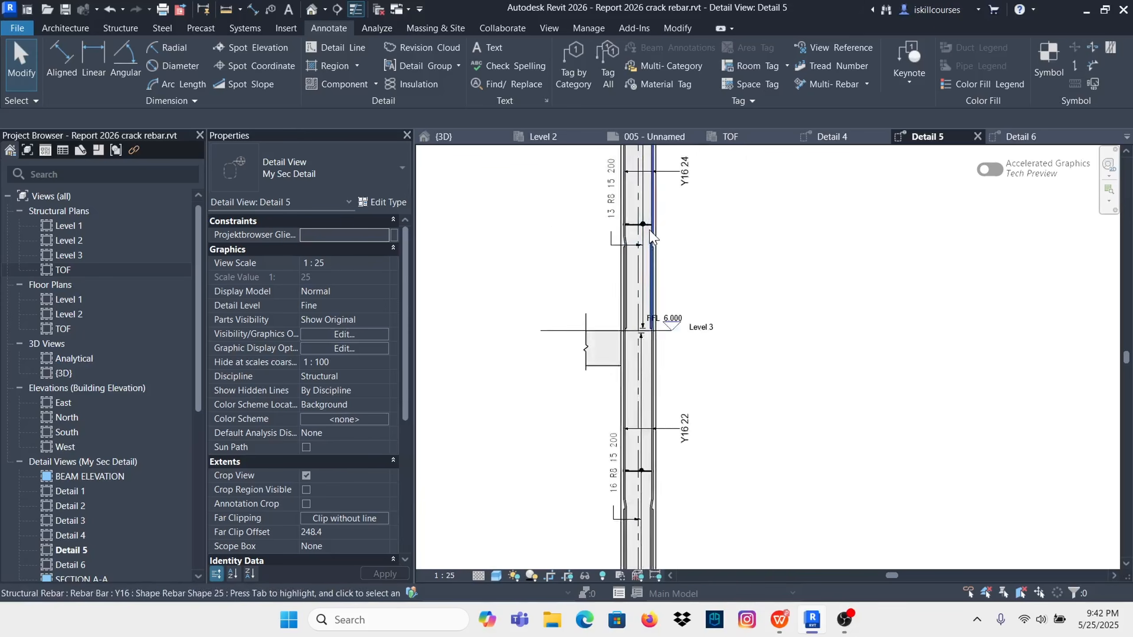
{"action": "scroll", "coordinate": [710, 263], "scroll_direction": "down", "scroll_amount": 3}
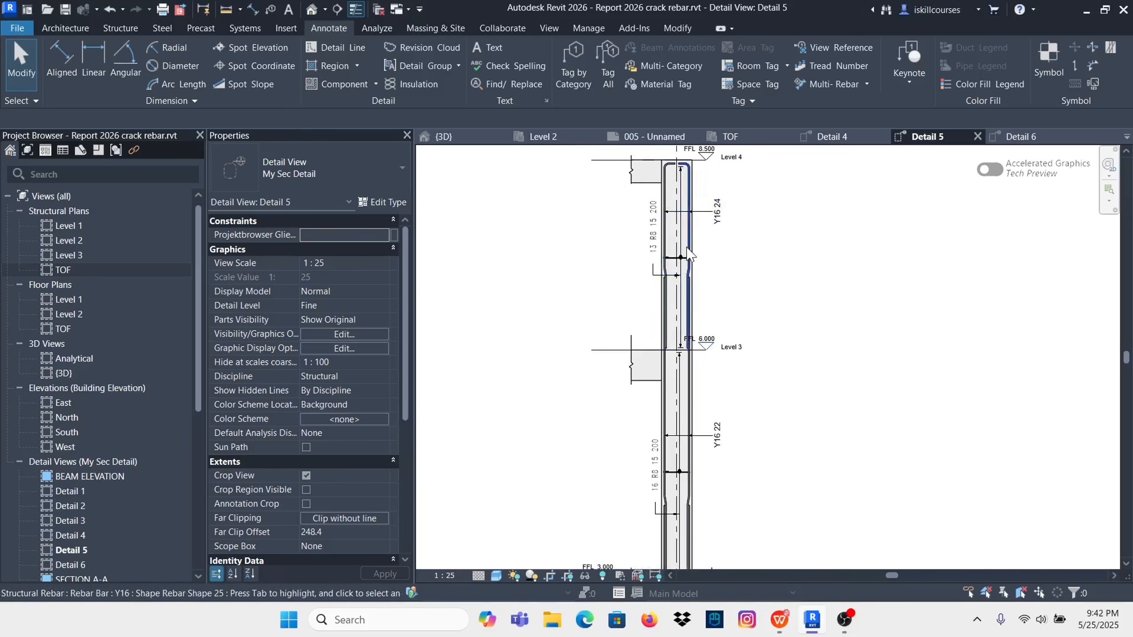
{"action": "scroll", "coordinate": [689, 255], "scroll_direction": "down", "scroll_amount": 3}
{"action": "scroll", "coordinate": [700, 322], "scroll_direction": "up", "scroll_amount": 3}
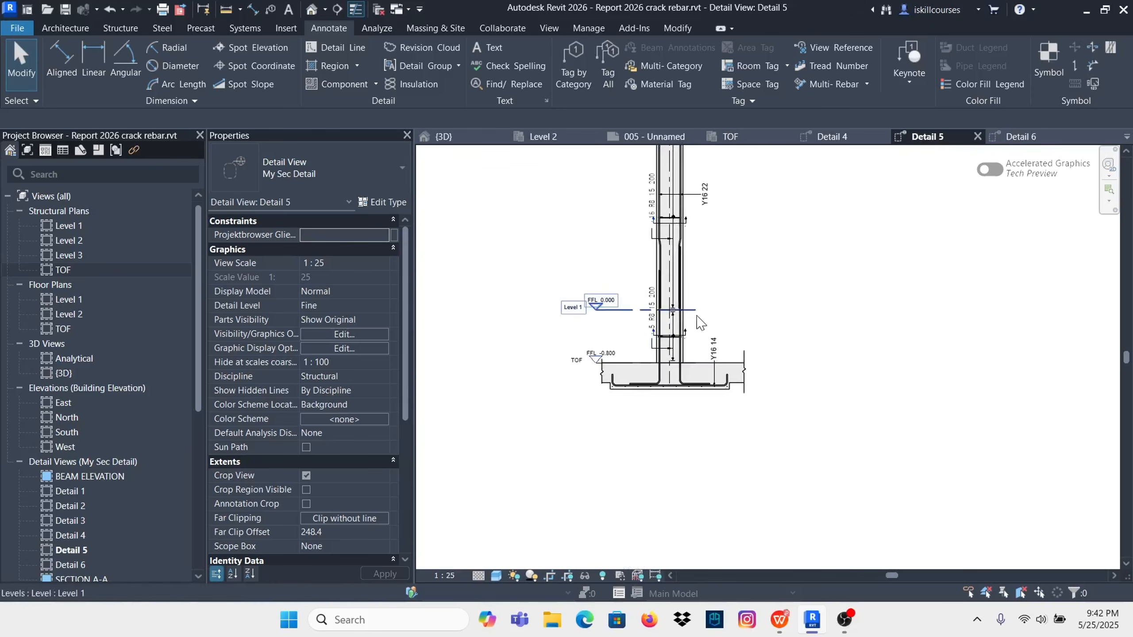
{"action": "scroll", "coordinate": [700, 322], "scroll_direction": "up", "scroll_amount": 2}
{"action": "scroll", "coordinate": [680, 290], "scroll_direction": "down", "scroll_amount": 2}
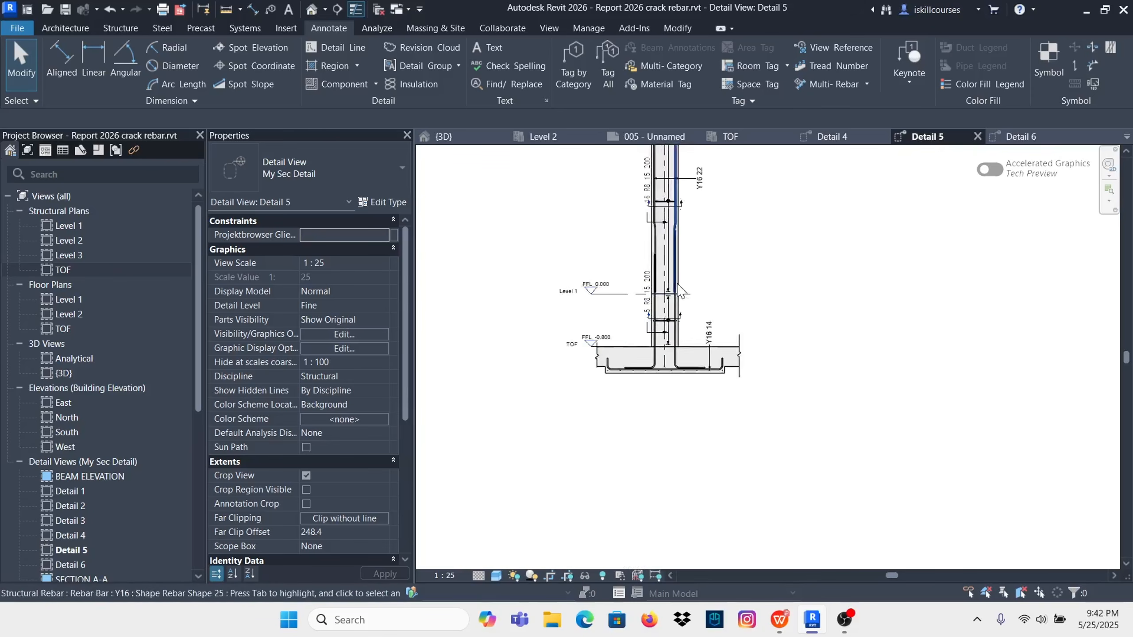
{"action": "scroll", "coordinate": [630, 487], "scroll_direction": "down", "scroll_amount": 3}
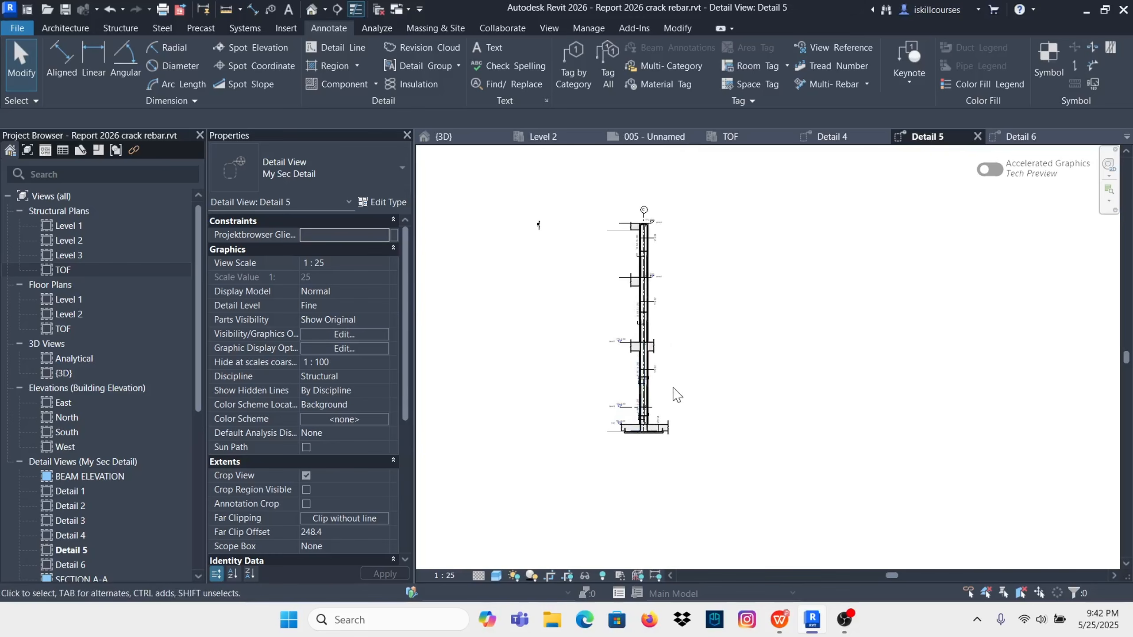
{"action": "scroll", "coordinate": [644, 257], "scroll_direction": "up", "scroll_amount": 7}
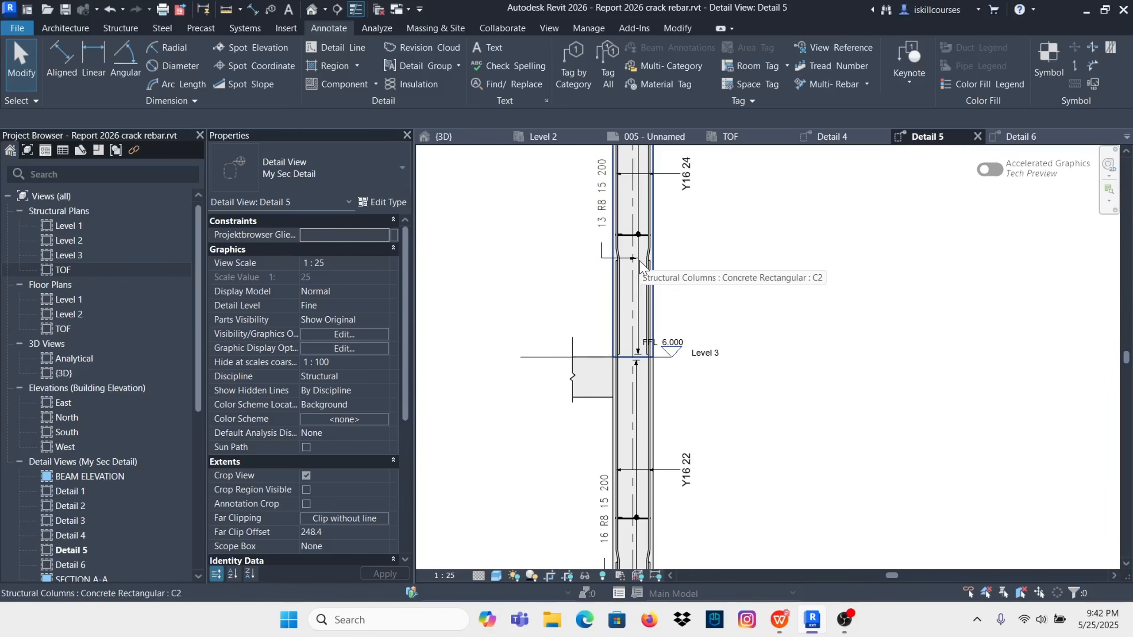
{"action": "scroll", "coordinate": [639, 266], "scroll_direction": "down", "scroll_amount": 2}
{"action": "scroll", "coordinate": [642, 276], "scroll_direction": "down", "scroll_amount": 4}
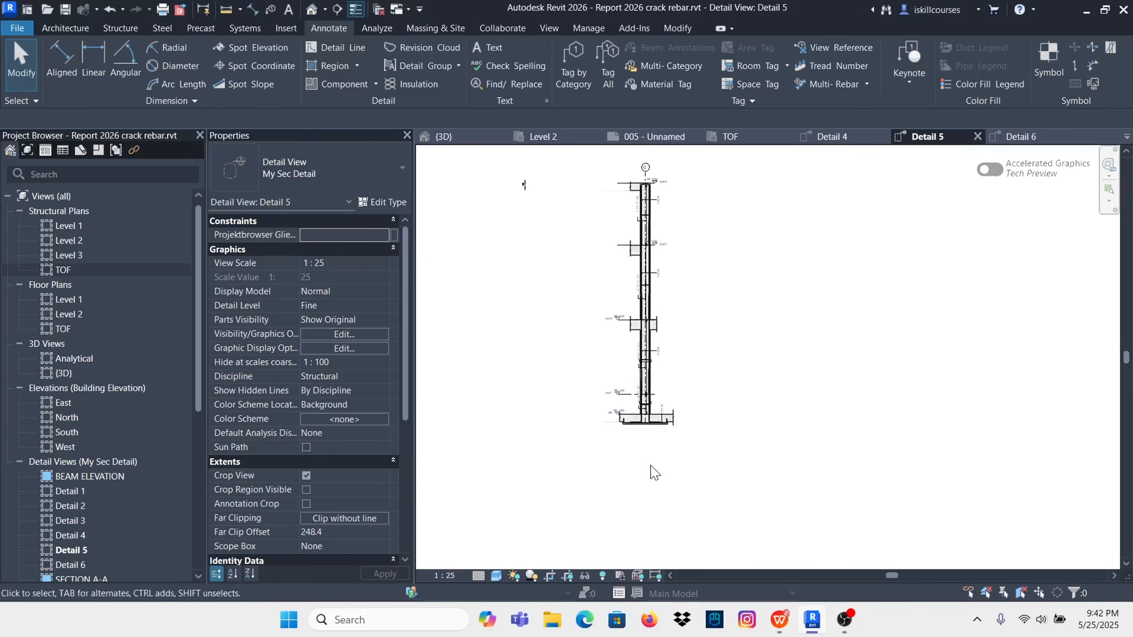
{"action": "scroll", "coordinate": [649, 460], "scroll_direction": "up", "scroll_amount": 2}
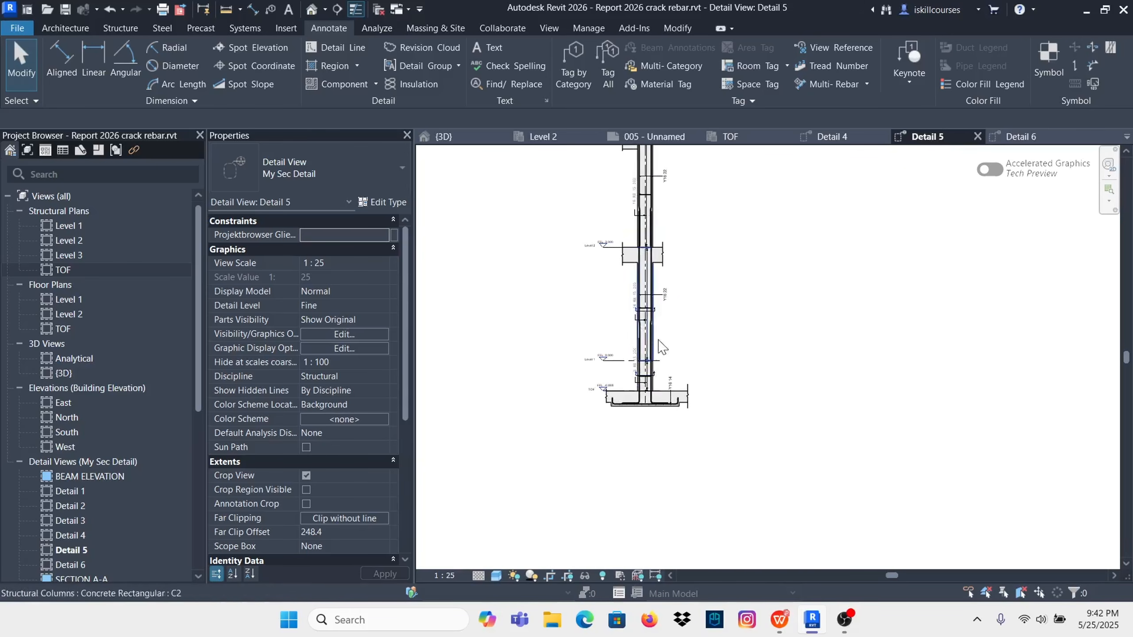
{"action": "scroll", "coordinate": [655, 368], "scroll_direction": "down", "scroll_amount": 2}
{"action": "scroll", "coordinate": [624, 180], "scroll_direction": "up", "scroll_amount": 5}
{"action": "scroll", "coordinate": [623, 180], "scroll_direction": "up", "scroll_amount": 2}
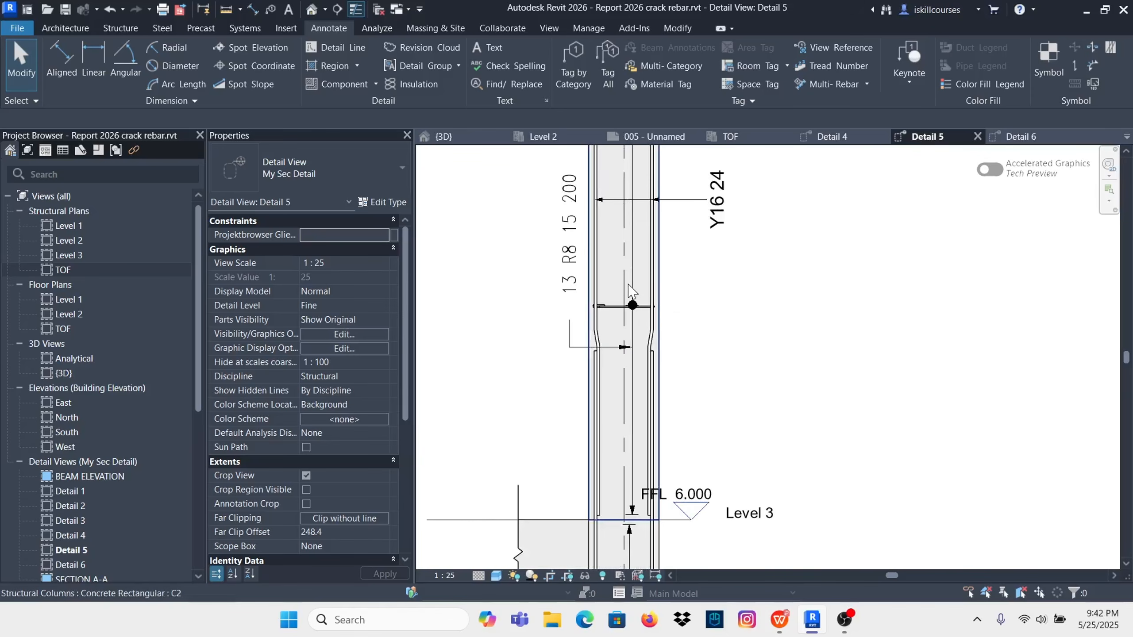
{"action": "scroll", "coordinate": [626, 289], "scroll_direction": "down", "scroll_amount": 5}
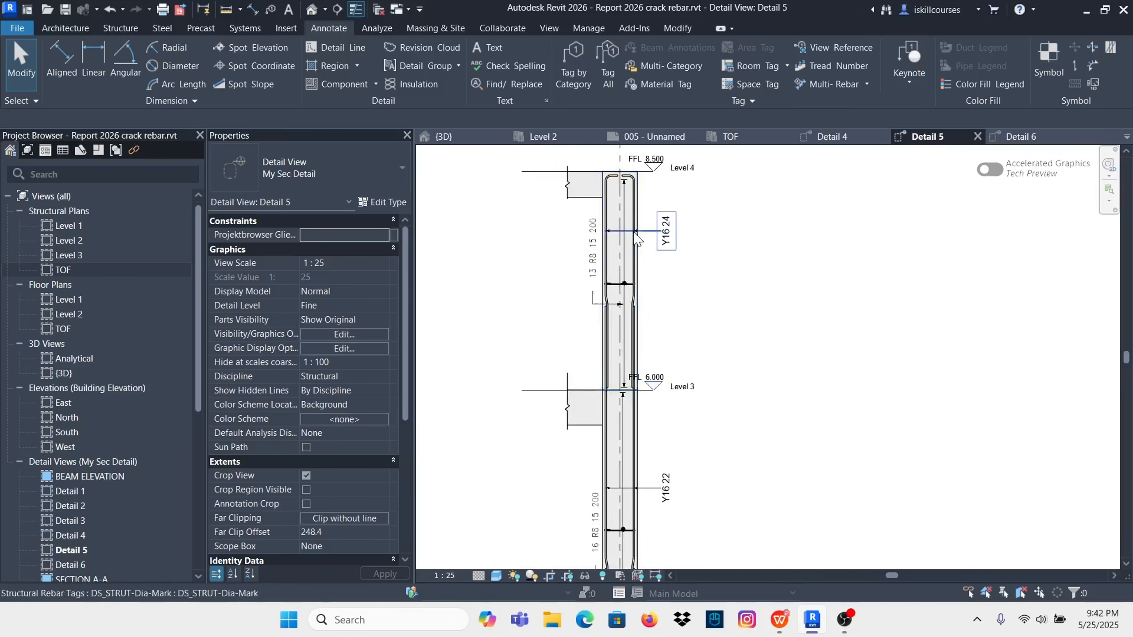
{"action": "right_click", "coordinate": [711, 210]}
{"action": "left_click", "coordinate": [749, 215]}
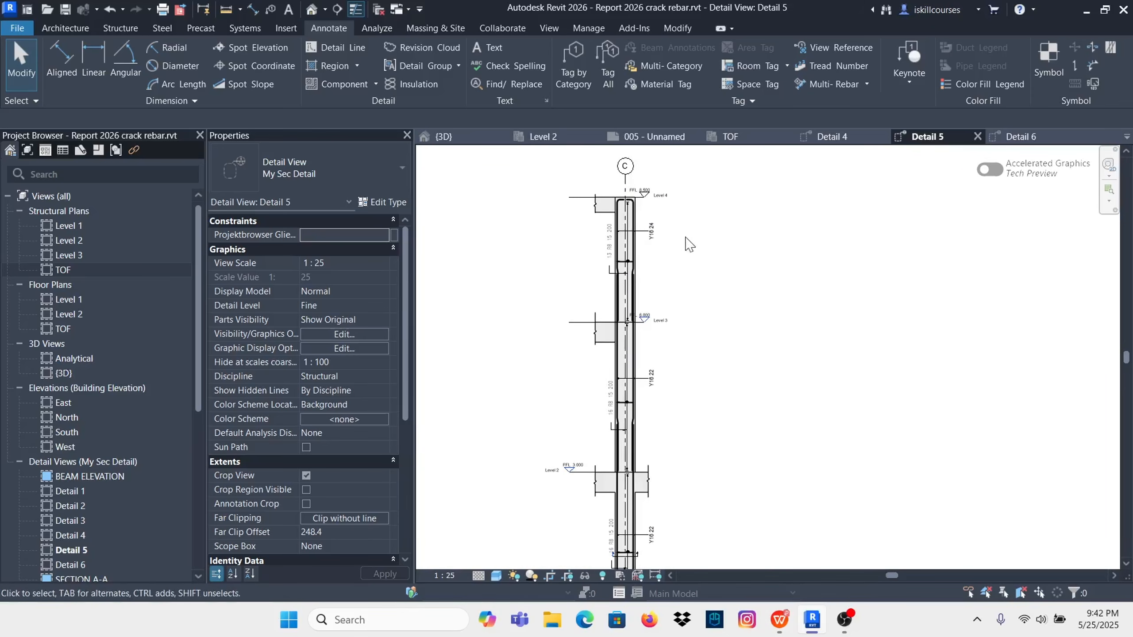
Step: Rename the Detail 5 view as COLUMN ELEVATION
{"action": "scroll", "coordinate": [687, 232], "scroll_direction": "down", "scroll_amount": 3}
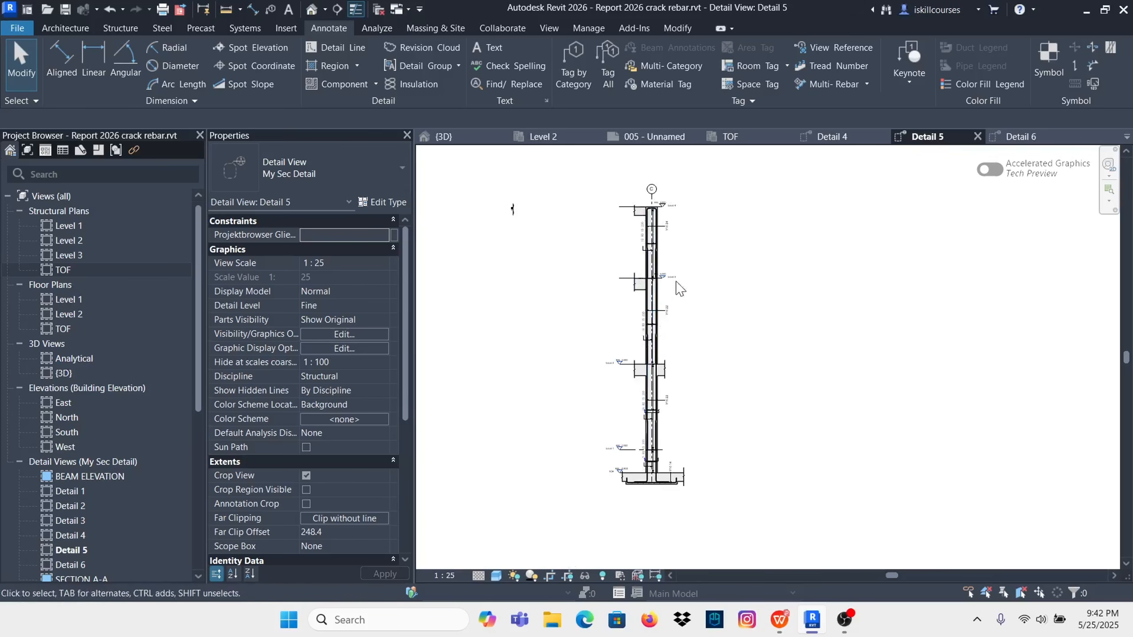
{"action": "left_click", "coordinate": [646, 136]}
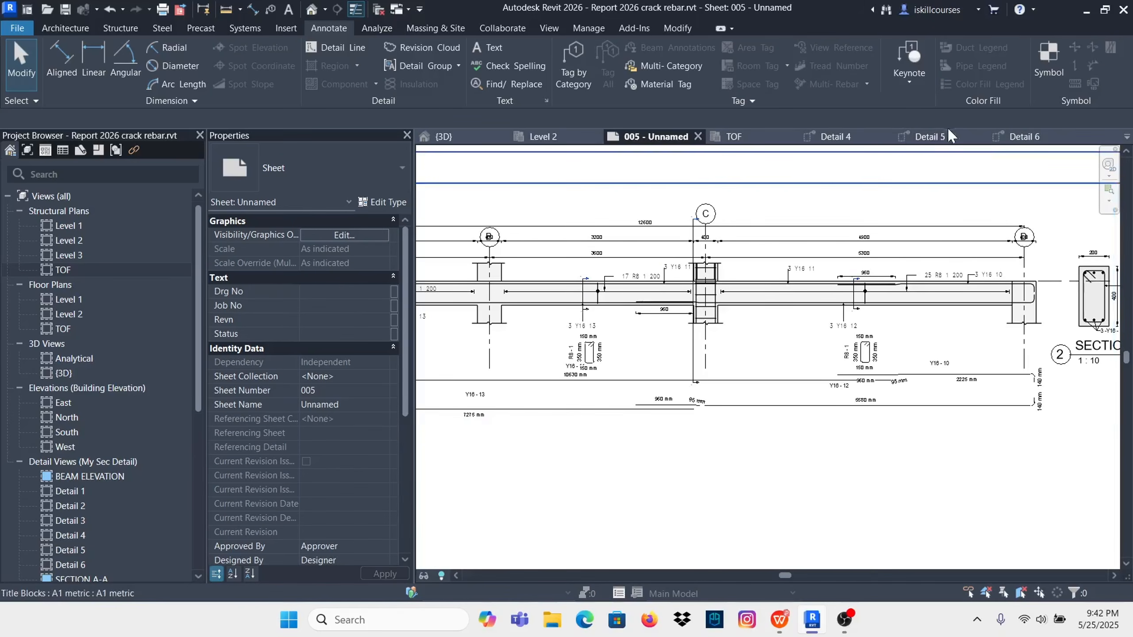
{"action": "left_click", "coordinate": [929, 137]}
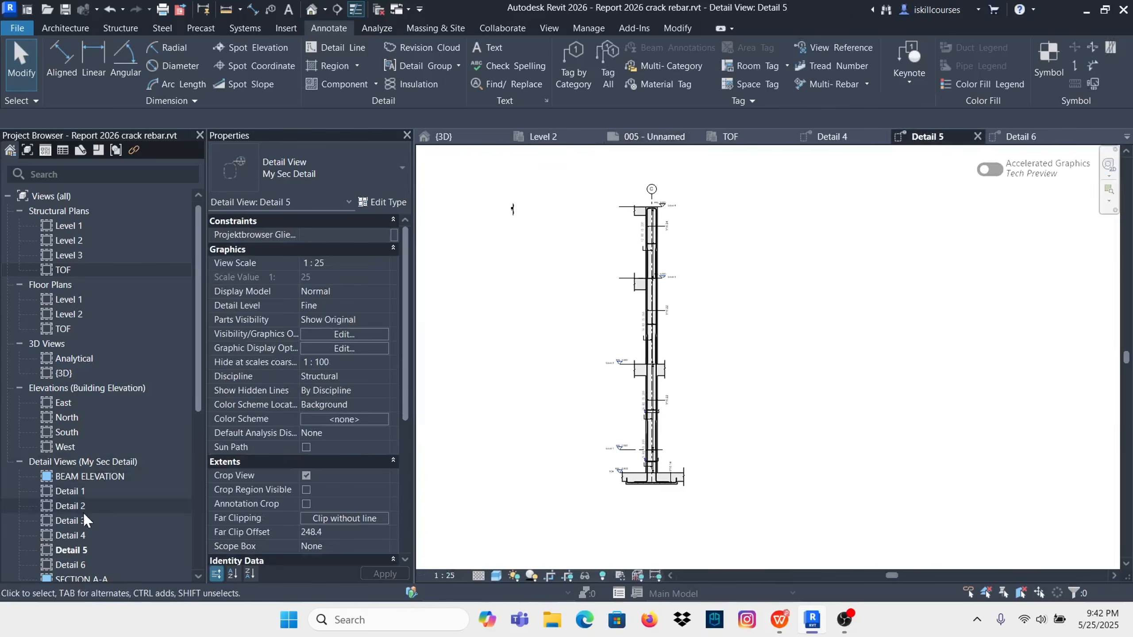
{"action": "scroll", "coordinate": [90, 512], "scroll_direction": "down", "scroll_amount": 2}
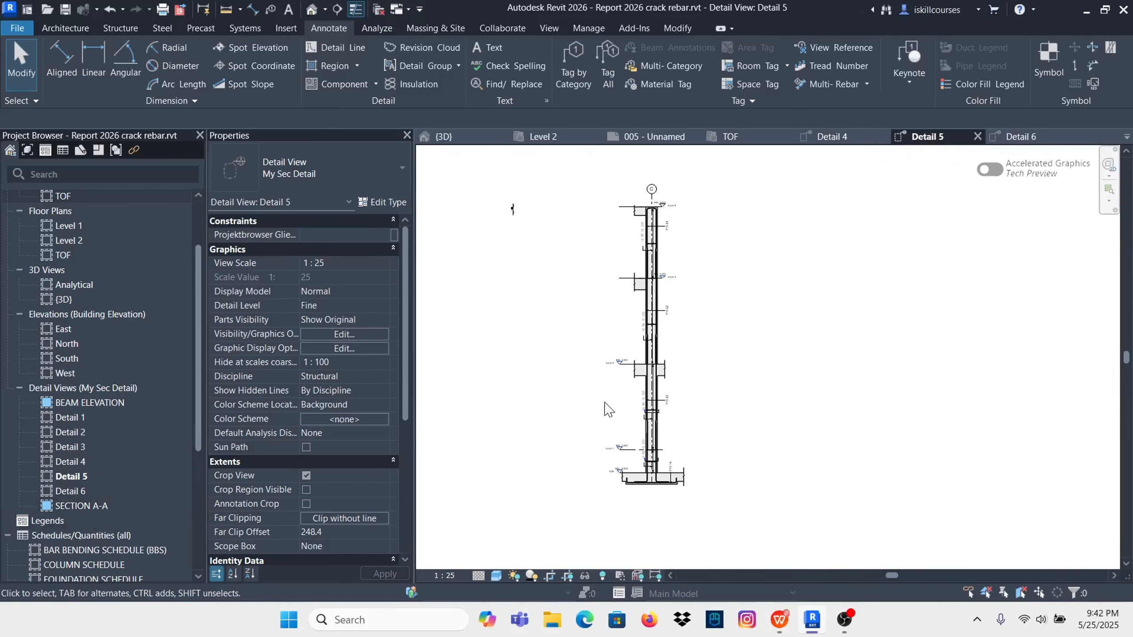
{"action": "scroll", "coordinate": [121, 387], "scroll_direction": "down", "scroll_amount": 5}
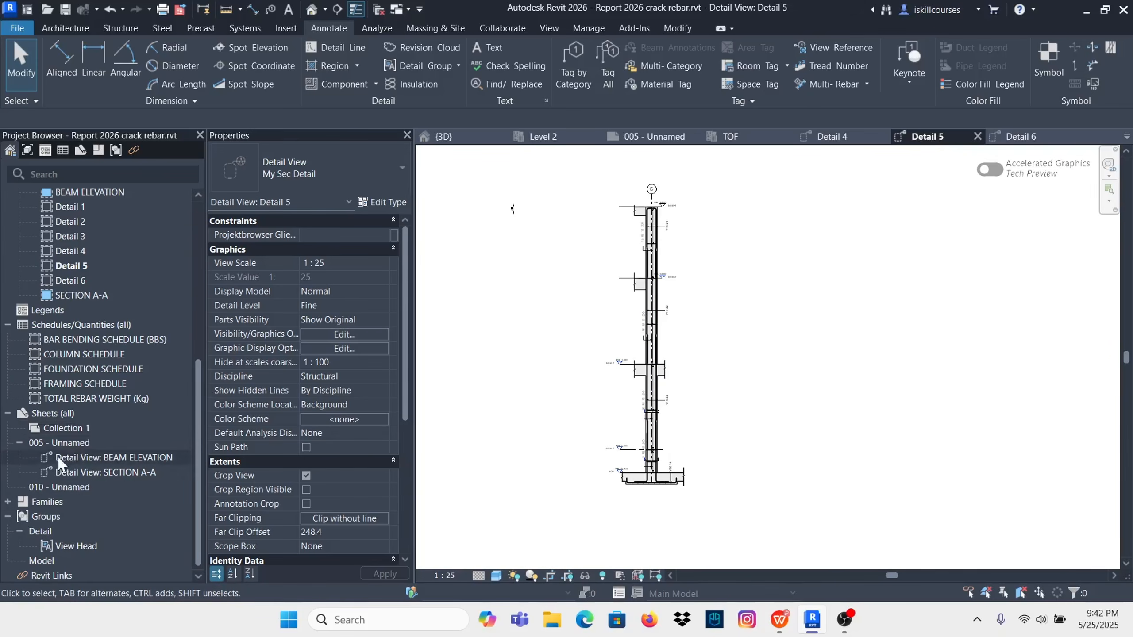
{"action": "scroll", "coordinate": [83, 392], "scroll_direction": "up", "scroll_amount": 3}
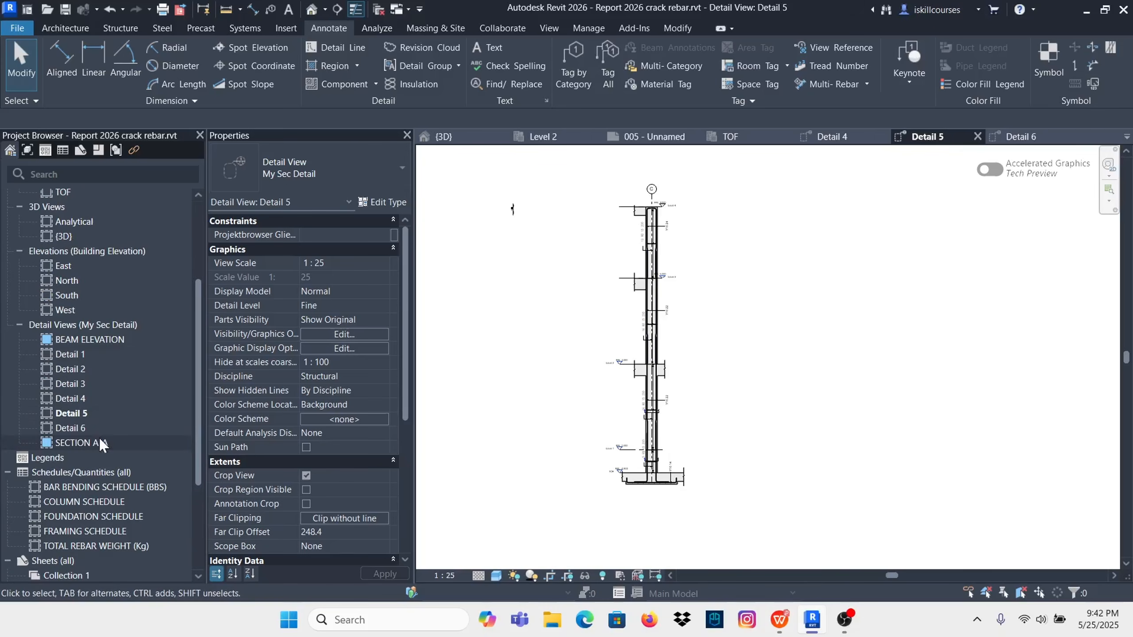
{"action": "right_click", "coordinate": [65, 416]}
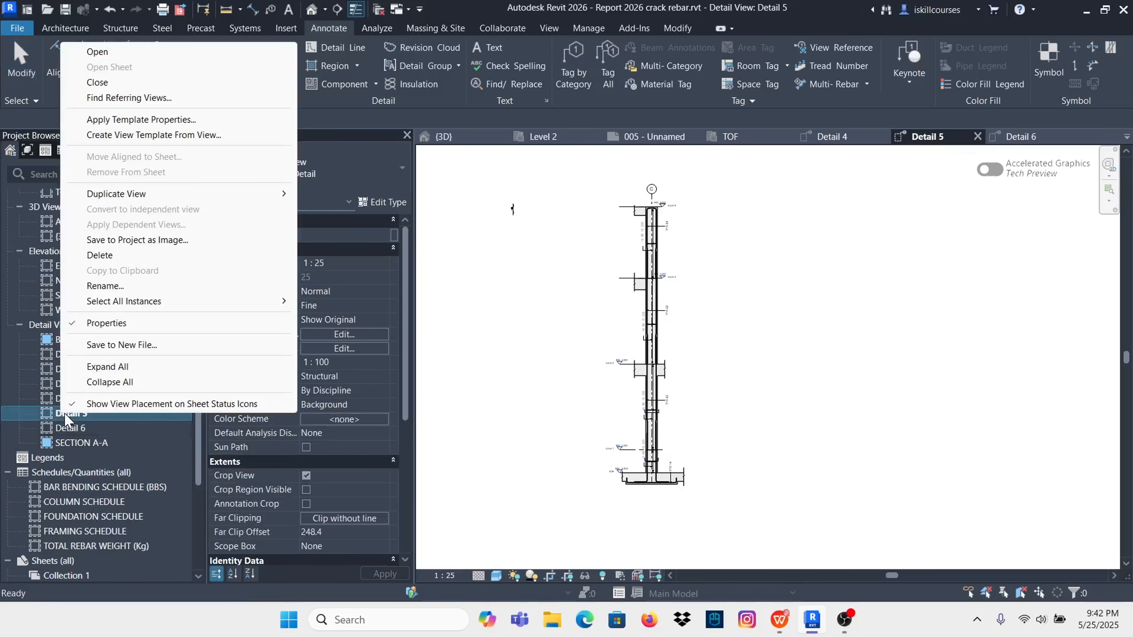
{"action": "left_click", "coordinate": [117, 285]}
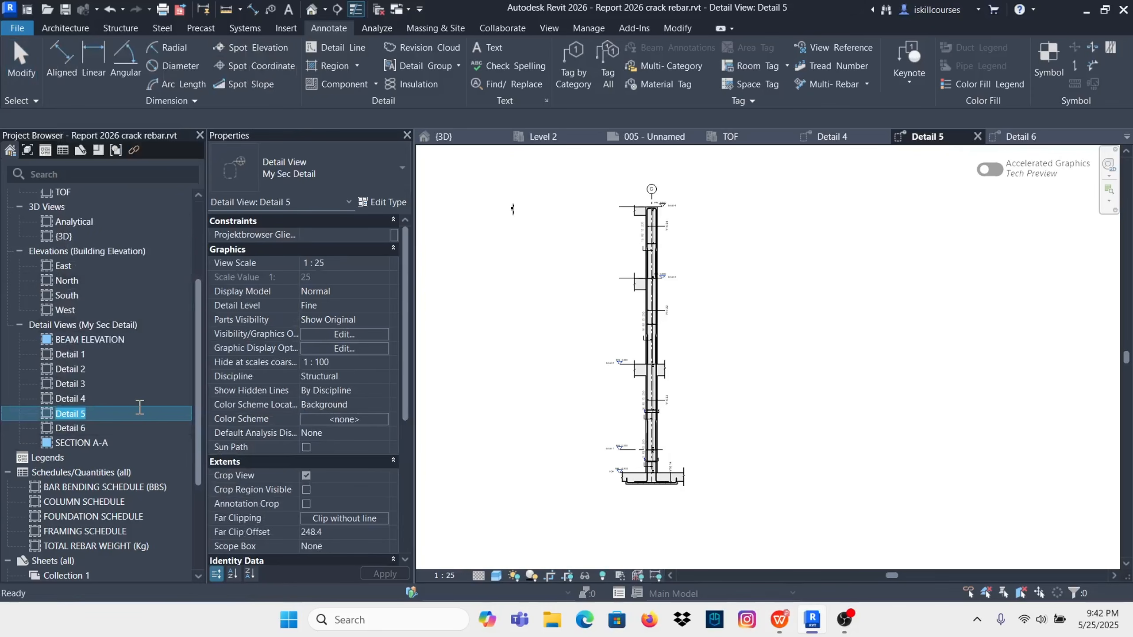
{"action": "key", "text": "Caps_Lock"}
{"action": "key", "text": "Return"}
Step: Place the COLUMN ELEVATION view on sheet 005 below the beam elevation
{"action": "left_click", "coordinate": [661, 137]}
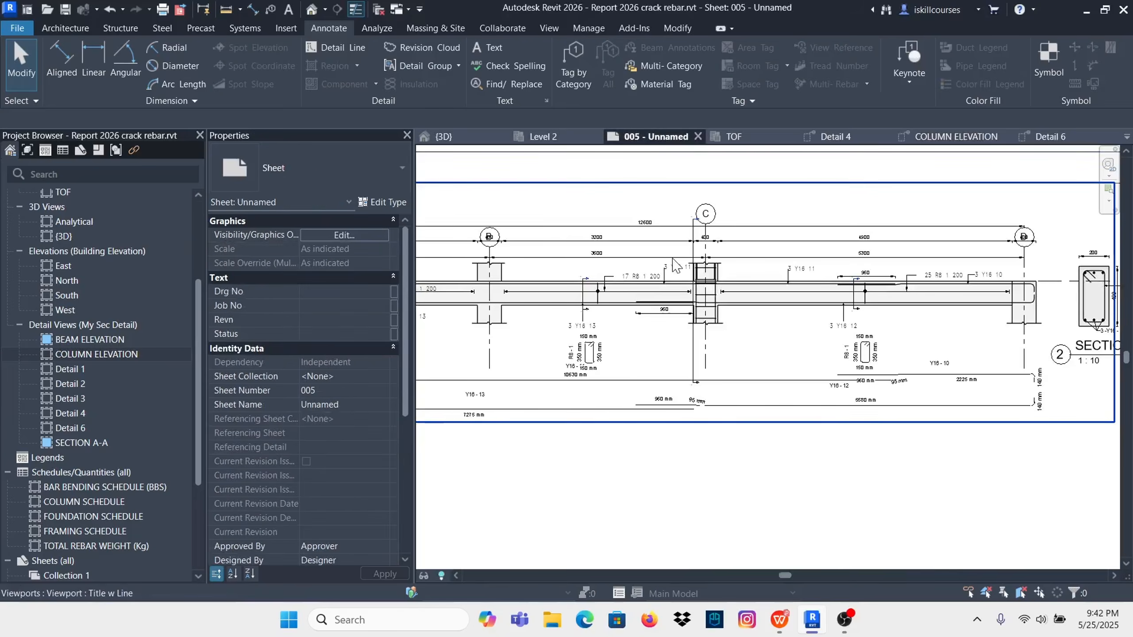
{"action": "scroll", "coordinate": [676, 266], "scroll_direction": "down", "scroll_amount": 5}
{"action": "scroll", "coordinate": [588, 320], "scroll_direction": "up", "scroll_amount": 2}
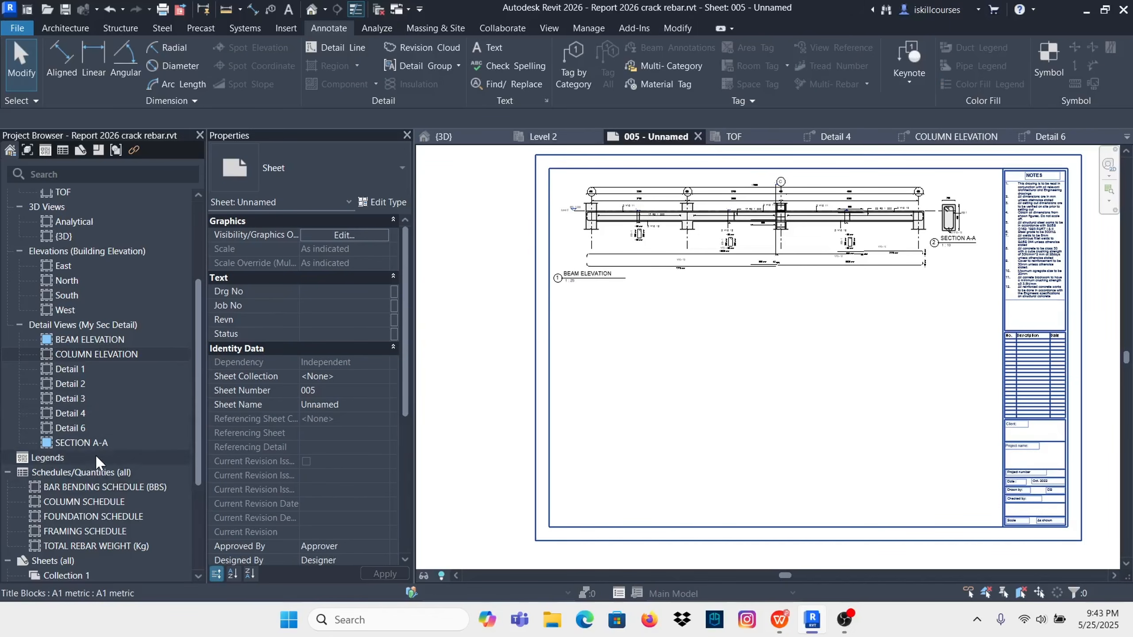
{"action": "left_click", "coordinate": [94, 355]}
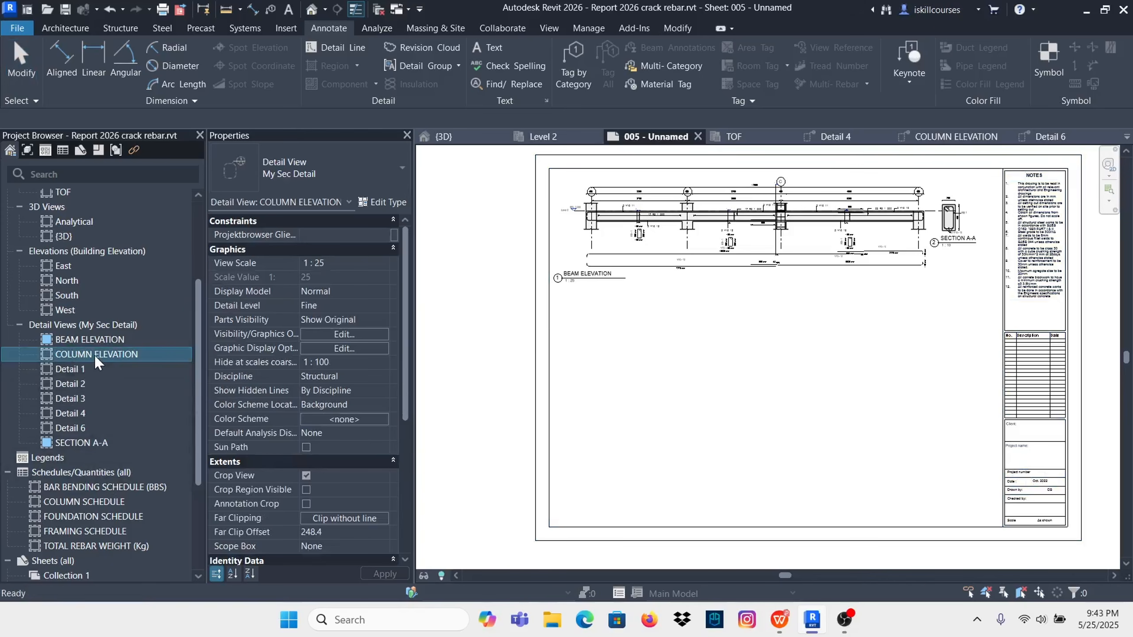
{"action": "left_click_drag", "start_coordinate": [95, 357], "coordinate": [212, 402]}
{"action": "left_click_drag", "start_coordinate": [650, 363], "coordinate": [654, 375]}
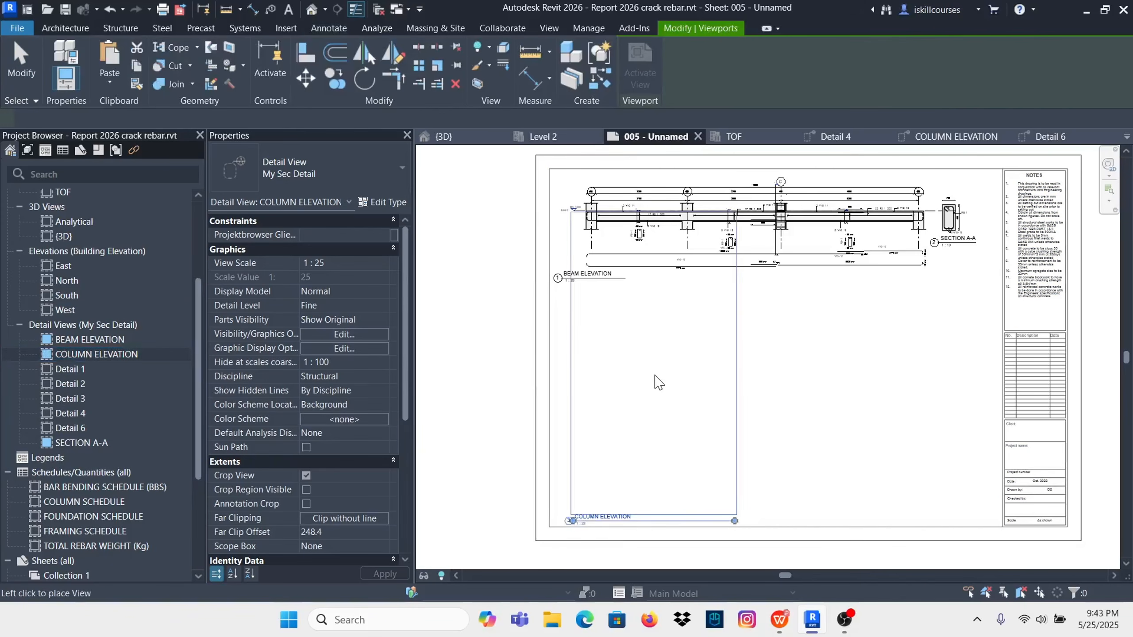
{"action": "left_click", "coordinate": [662, 378]}
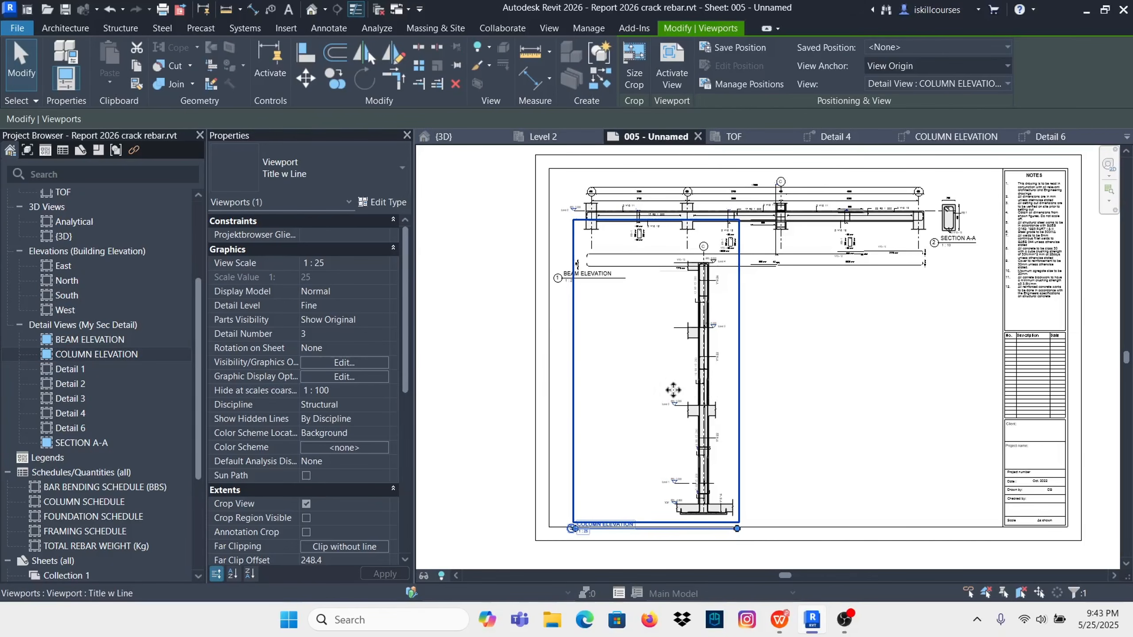
Step: Shorten the column elevation's title line and move the title directly beneath the footing
{"action": "left_click_drag", "start_coordinate": [736, 529], "coordinate": [648, 530]}
{"action": "left_click", "coordinate": [606, 525]}
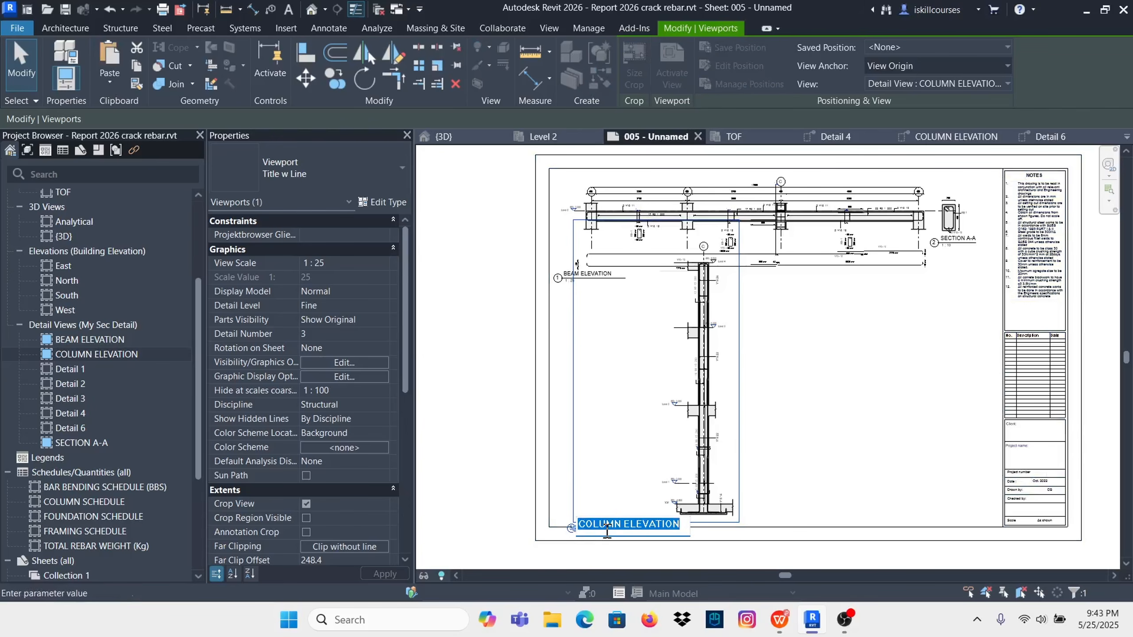
{"action": "scroll", "coordinate": [580, 525], "scroll_direction": "up", "scroll_amount": 3}
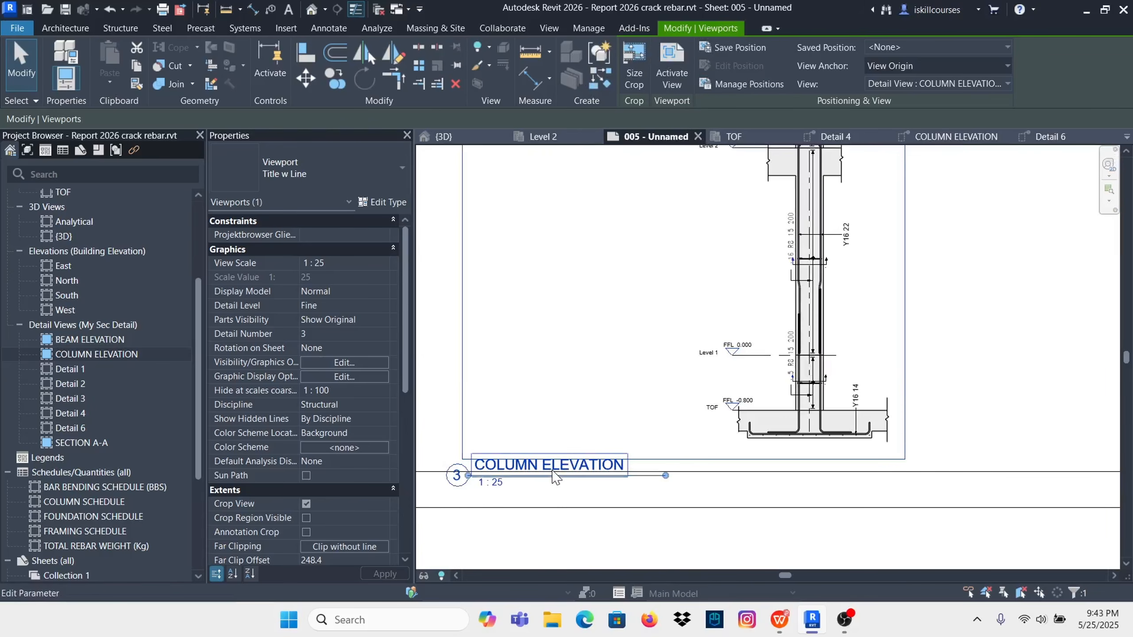
{"action": "left_click", "coordinate": [581, 400]}
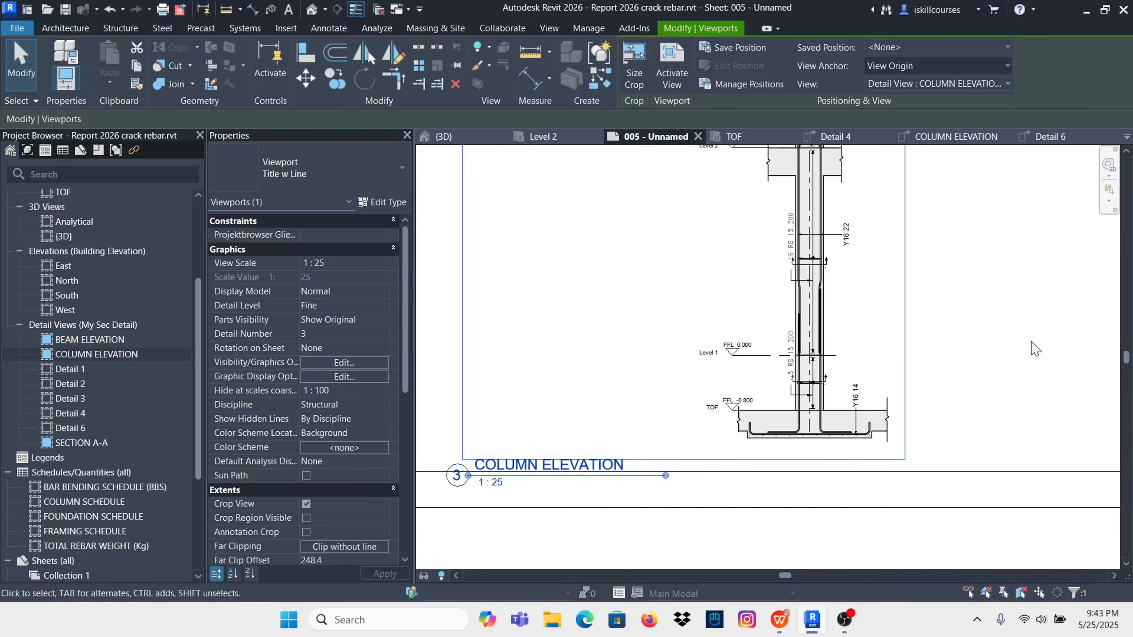
{"action": "left_click", "coordinate": [916, 435]}
{"action": "left_click_drag", "start_coordinate": [569, 476], "coordinate": [848, 464]}
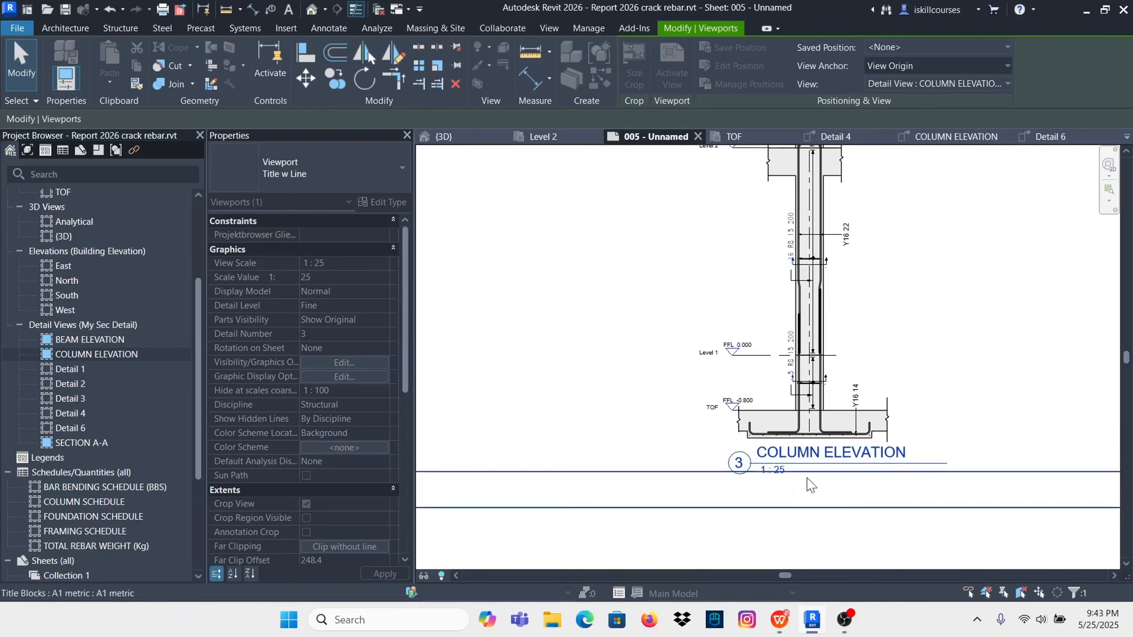
{"action": "scroll", "coordinate": [707, 373], "scroll_direction": "down", "scroll_amount": 5}
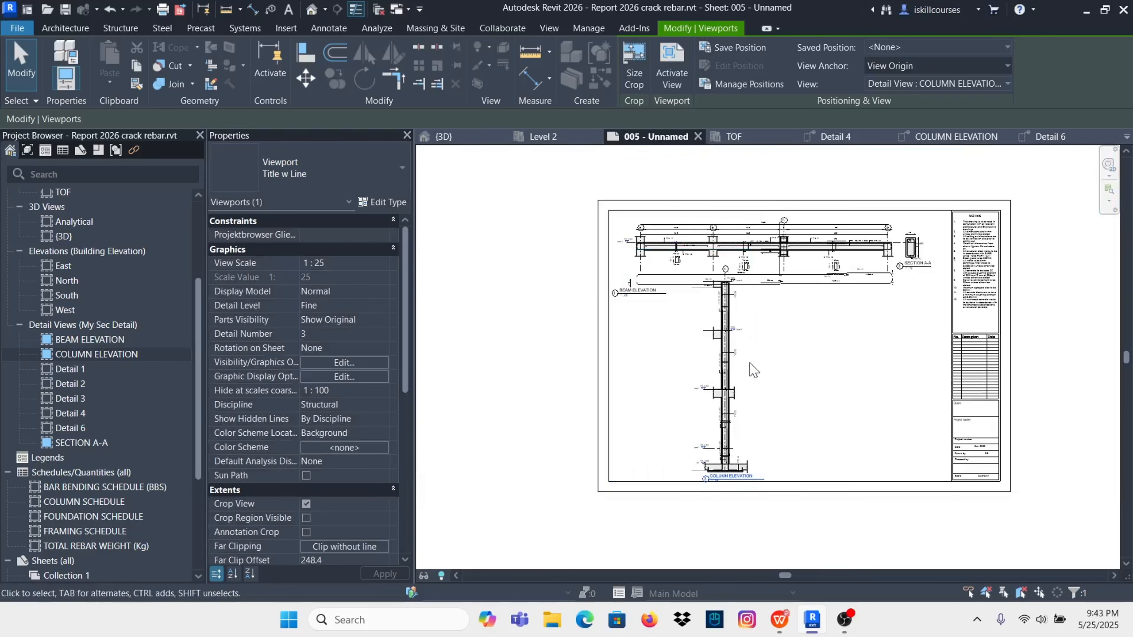
Step: Nudge the beam elevation viewport slightly upward on the sheet
{"action": "left_click", "coordinate": [814, 261]}
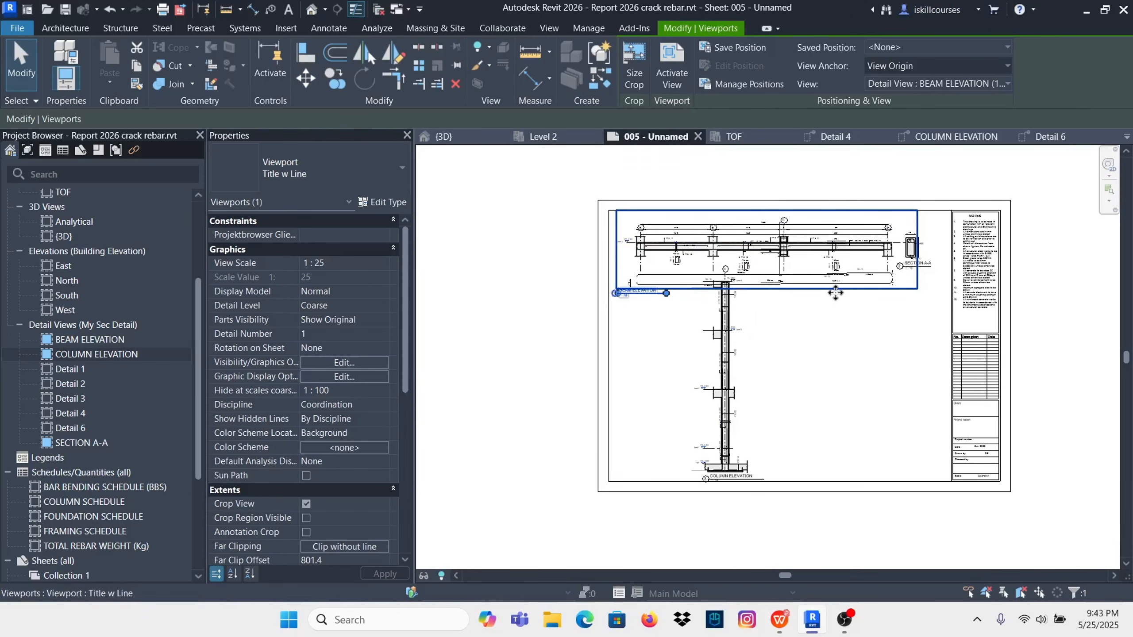
{"action": "key", "text": "Up"}
{"action": "key", "text": "Up"}
{"action": "left_click", "coordinate": [812, 357]}
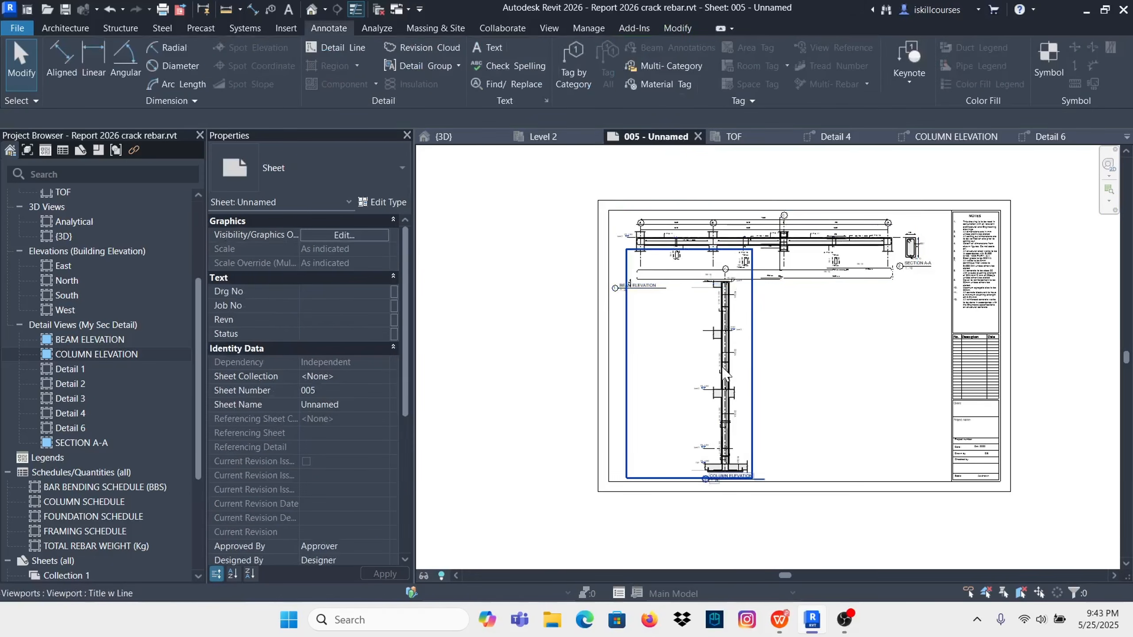
Step: Nudge the column elevation viewport to the left so the column sits nearer the sheet's left border
{"action": "left_click", "coordinate": [760, 374]}
{"action": "key", "text": "Left"}
{"action": "key", "text": "Left"}
{"action": "key", "text": "Left"}
{"action": "key", "text": "Left"}
{"action": "key", "text": "Left"}
{"action": "key", "text": "Left"}
{"action": "key", "text": "Left"}
{"action": "key", "text": "Left"}
{"action": "key", "text": "Left"}
{"action": "key", "text": "Left"}
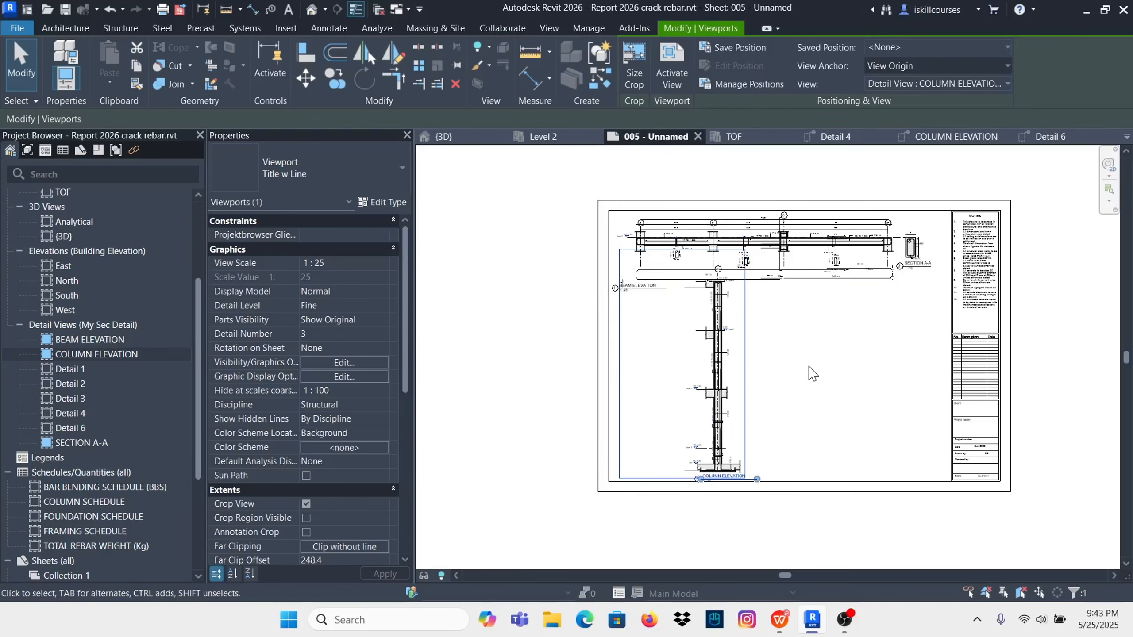
{"action": "key", "text": "Left"}
{"action": "key", "text": "Left"}
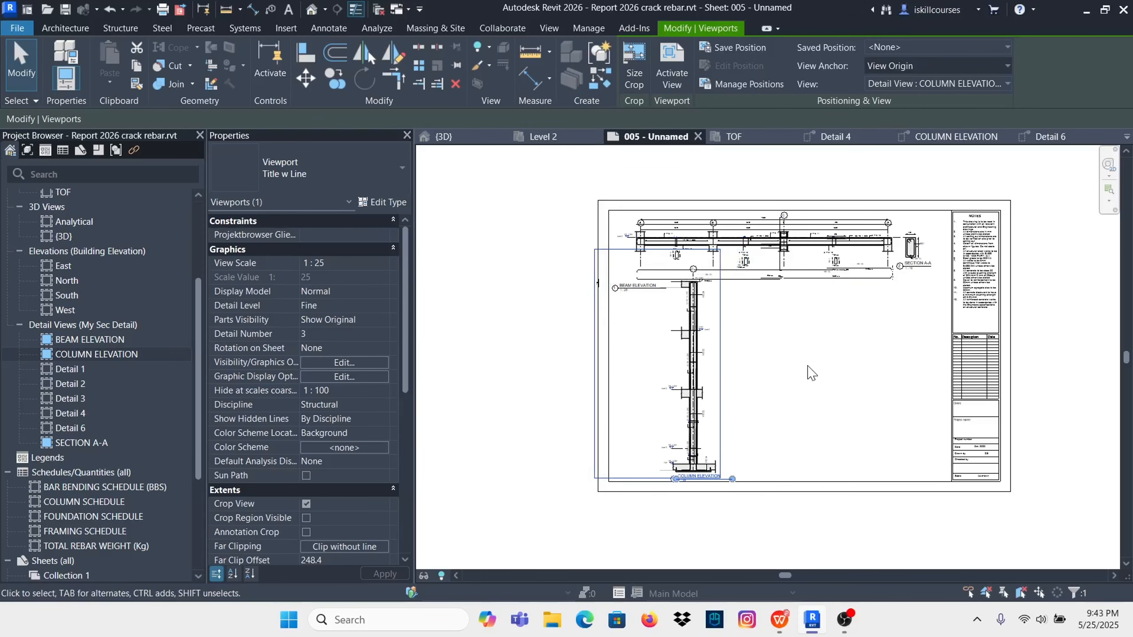
Step: Activate the column elevation on the sheet, trim its crop region slightly on the left side, and leave the crop boundary hidden
{"action": "double_click", "coordinate": [639, 382]}
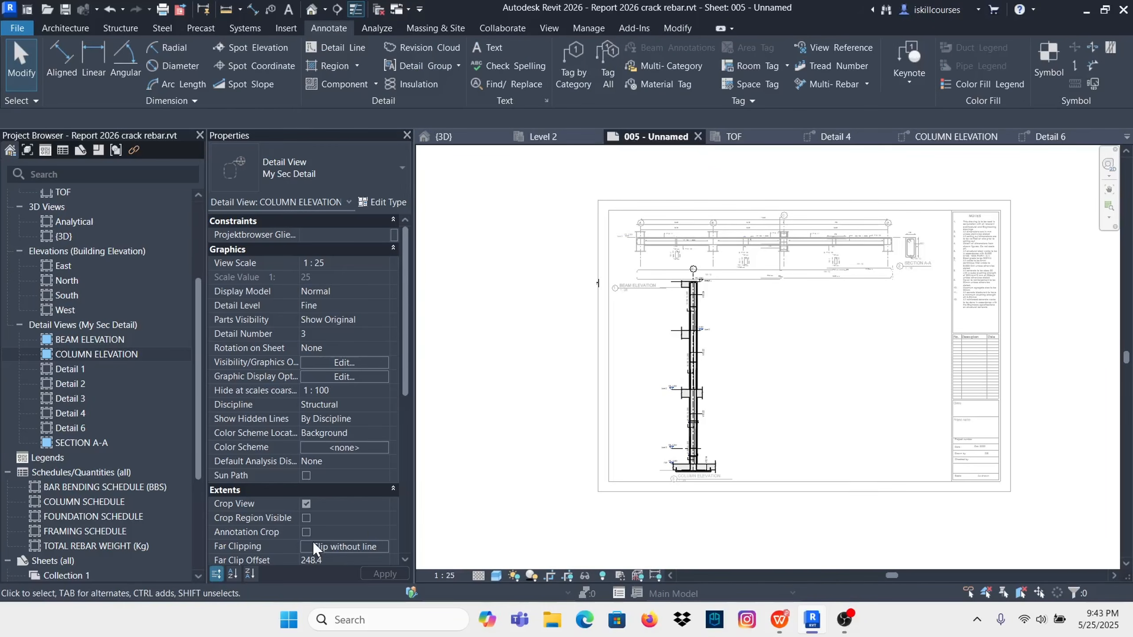
{"action": "left_click", "coordinate": [306, 518]}
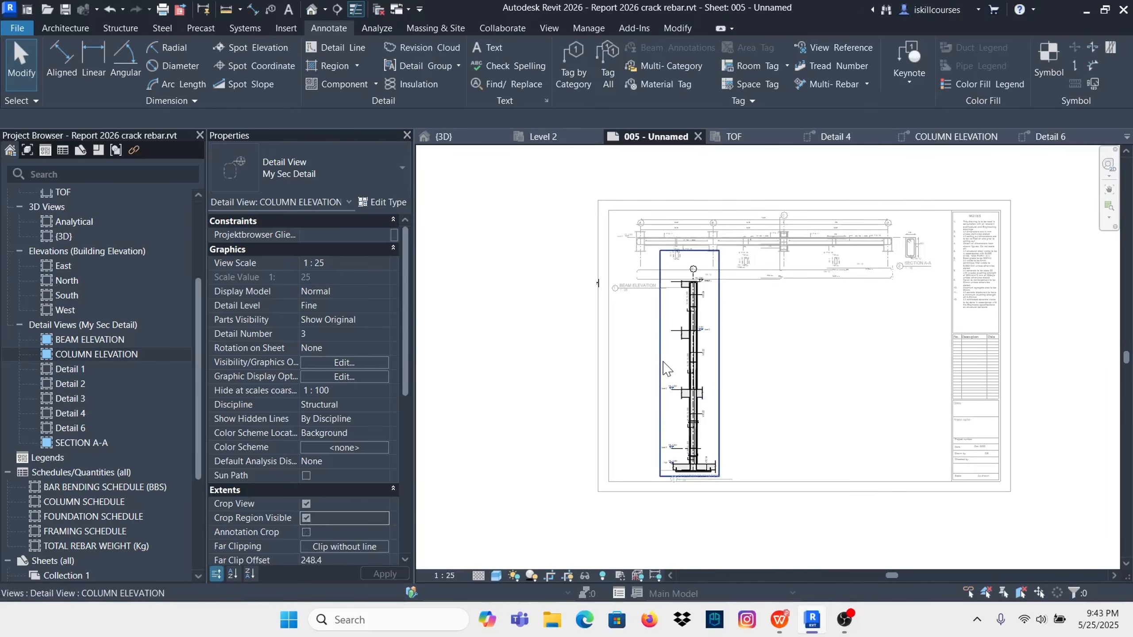
{"action": "left_click", "coordinate": [661, 377]}
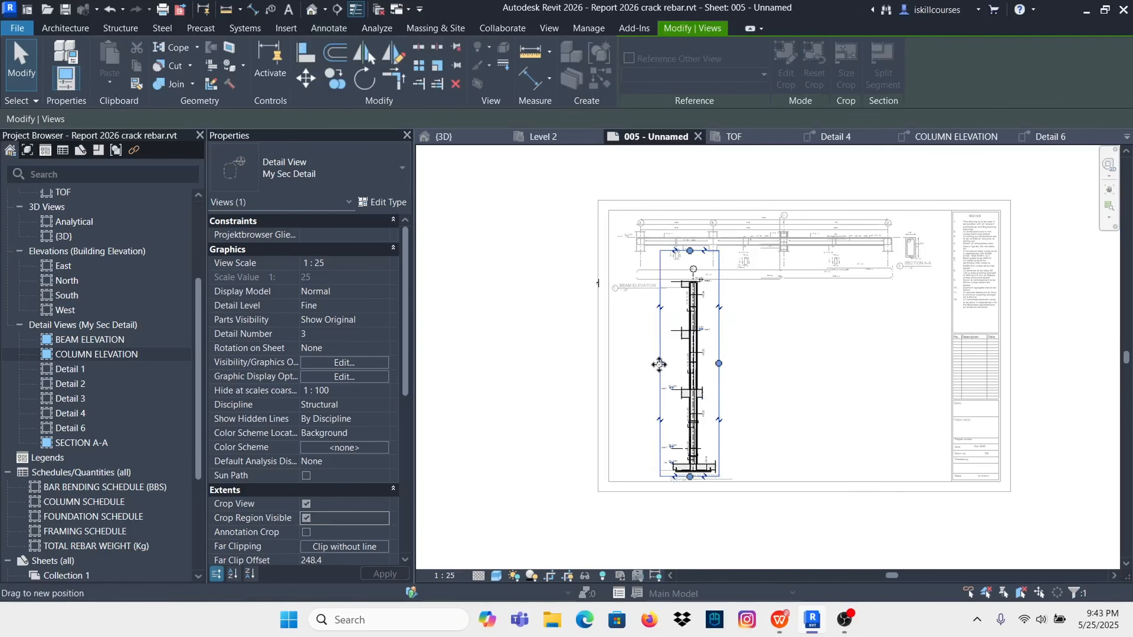
{"action": "left_click_drag", "start_coordinate": [661, 363], "coordinate": [665, 364]}
{"action": "left_click", "coordinate": [778, 389]}
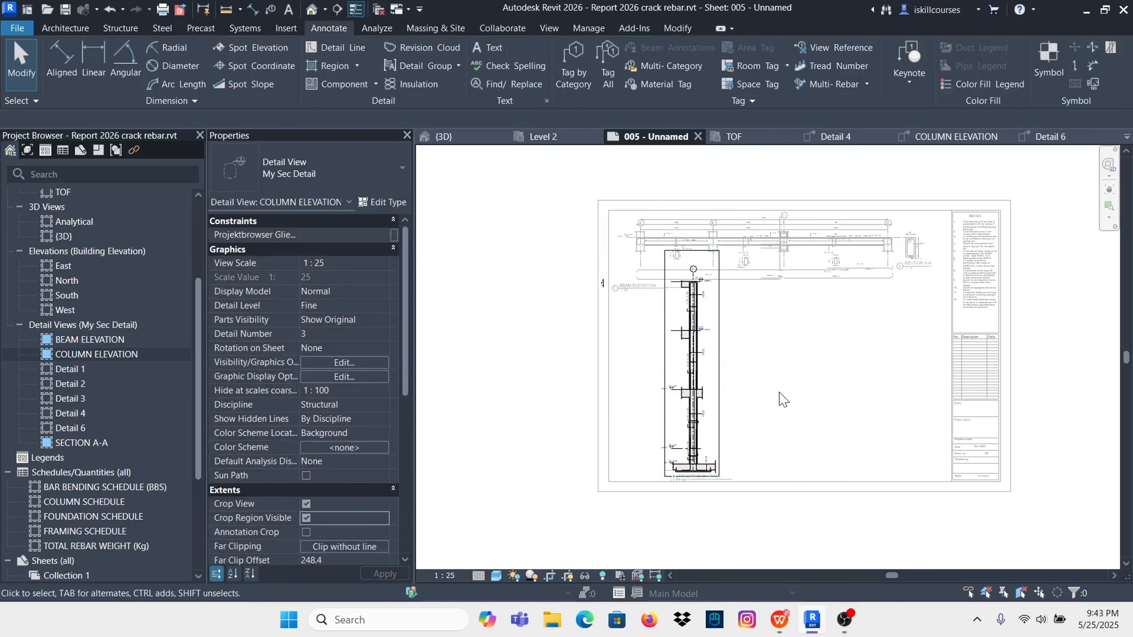
{"action": "left_click", "coordinate": [306, 518]}
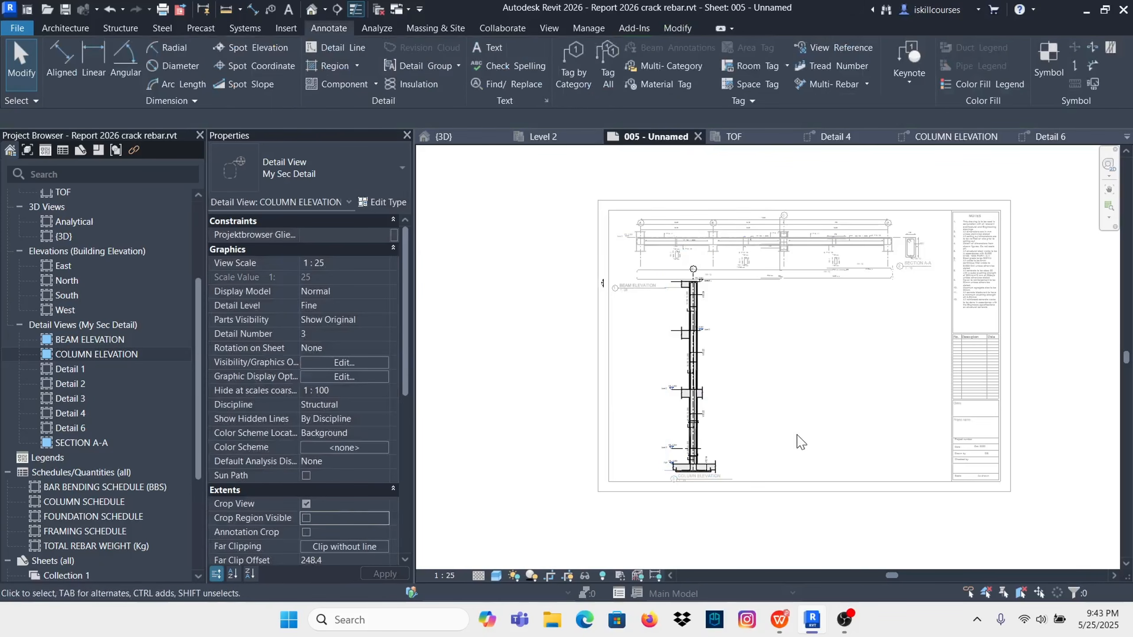
{"action": "scroll", "coordinate": [695, 276], "scroll_direction": "up", "scroll_amount": 2}
{"action": "scroll", "coordinate": [691, 270], "scroll_direction": "down", "scroll_amount": 4}
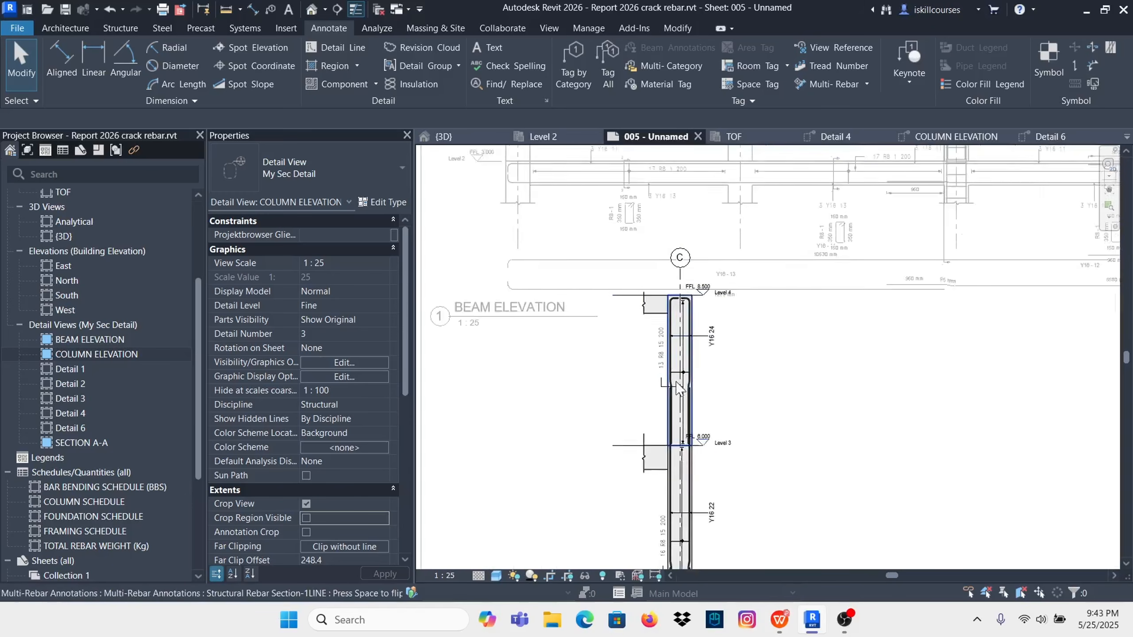
{"action": "scroll", "coordinate": [881, 453], "scroll_direction": "up", "scroll_amount": 2}
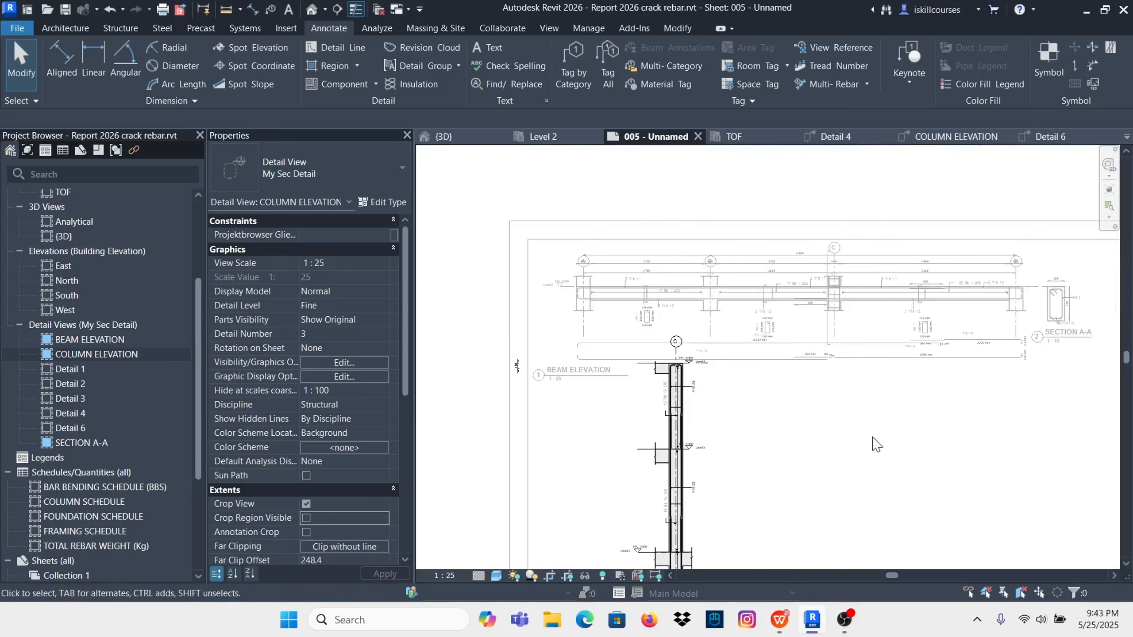
{"action": "scroll", "coordinate": [689, 273], "scroll_direction": "down", "scroll_amount": 2}
{"action": "scroll", "coordinate": [676, 458], "scroll_direction": "up", "scroll_amount": 4}
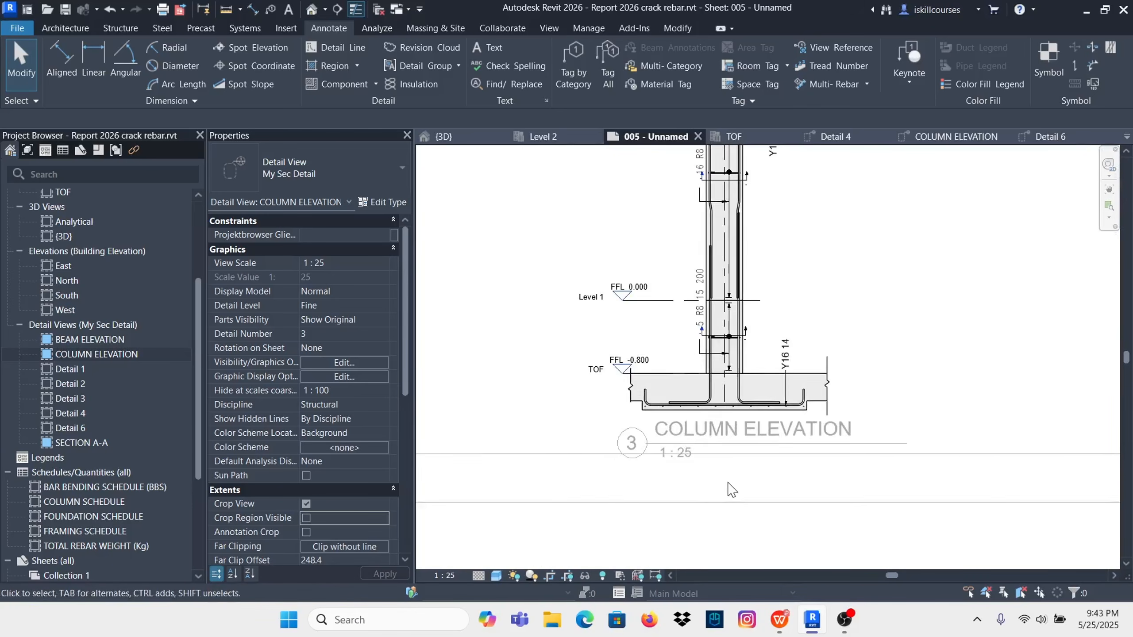
{"action": "scroll", "coordinate": [630, 473], "scroll_direction": "down", "scroll_amount": 2}
{"action": "double_click", "coordinate": [837, 339]}
Step: Move the column elevation's view title to the right of the footing
{"action": "scroll", "coordinate": [730, 484], "scroll_direction": "up", "scroll_amount": 2}
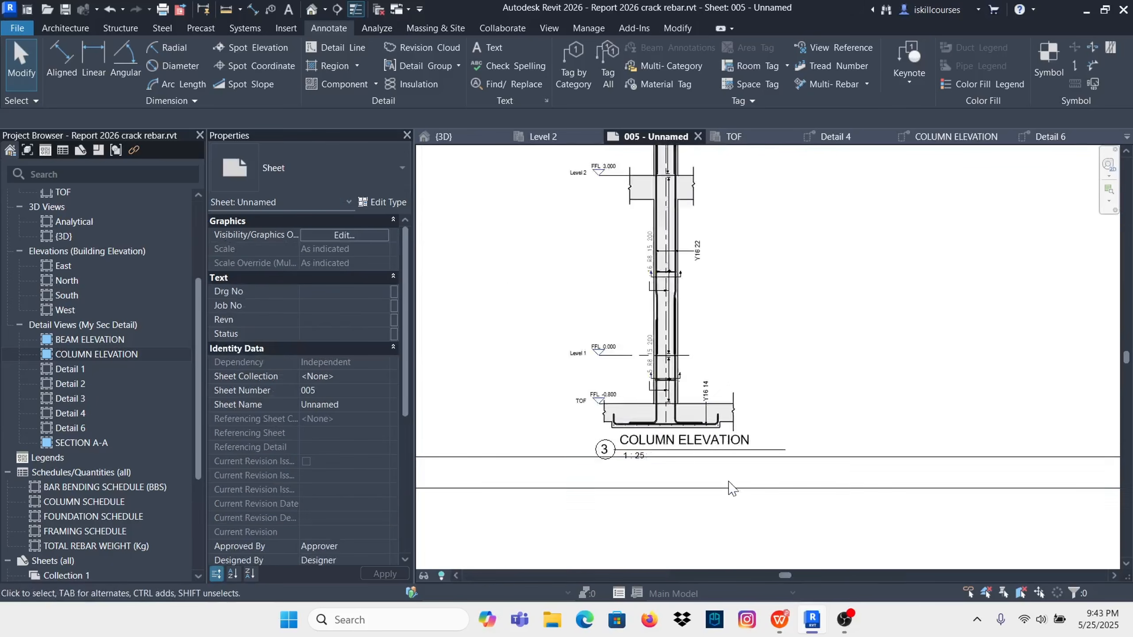
{"action": "left_click", "coordinate": [698, 436]}
{"action": "left_click_drag", "start_coordinate": [701, 443], "coordinate": [910, 377]}
{"action": "left_click", "coordinate": [899, 317]}
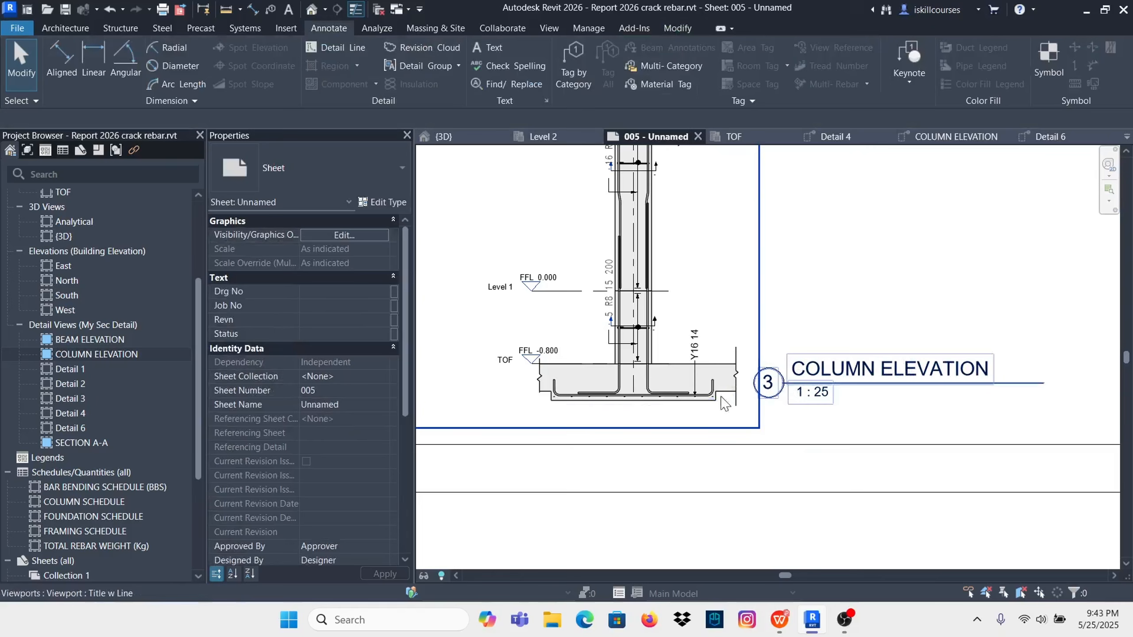
Step: Nudge the column elevation viewport down so the footing sits just above the sheet's bottom border
{"action": "left_click", "coordinate": [681, 381]}
{"action": "key", "text": "Down"}
{"action": "key", "text": "Down"}
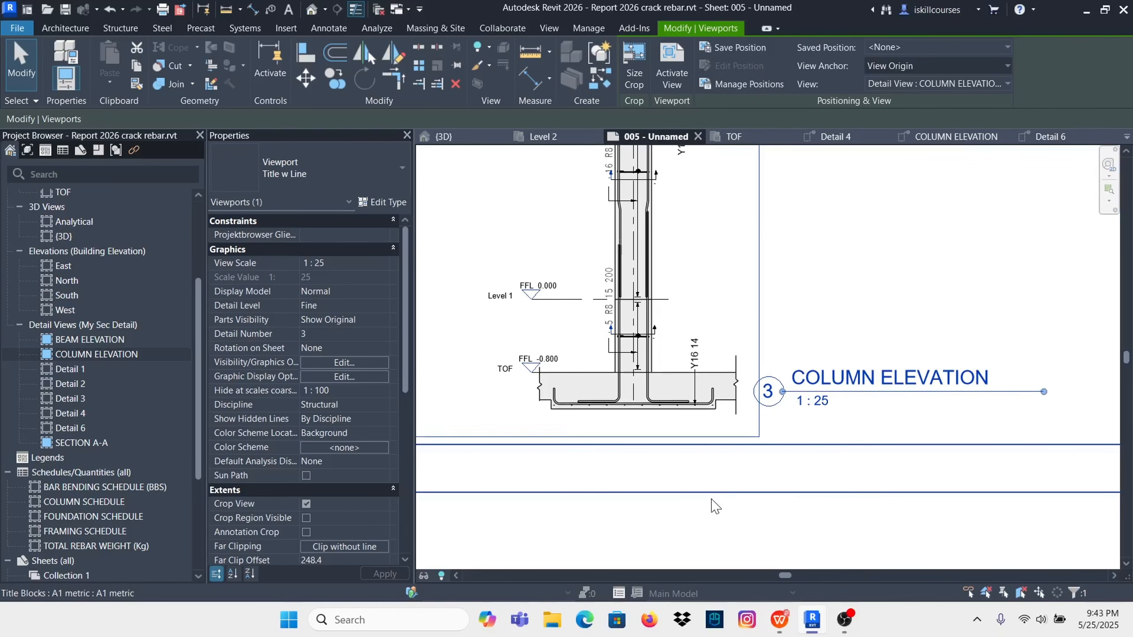
{"action": "key", "text": "Down"}
{"action": "key", "text": "Down"}
{"action": "key", "text": "Down"}
{"action": "key", "text": "Down"}
{"action": "key", "text": "Down"}
{"action": "key", "text": "Down"}
Step: Examine the column elevation's placement on the sheet and its bar and stirrup annotations along the column
{"action": "scroll", "coordinate": [600, 472], "scroll_direction": "down", "scroll_amount": 3}
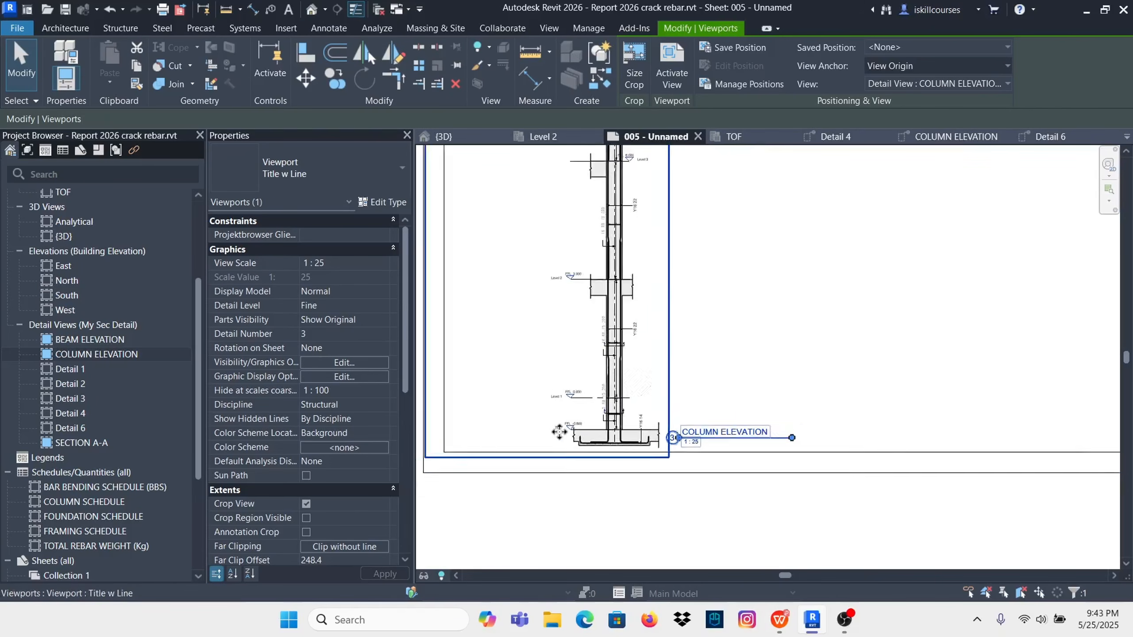
{"action": "scroll", "coordinate": [559, 432], "scroll_direction": "down", "scroll_amount": 3}
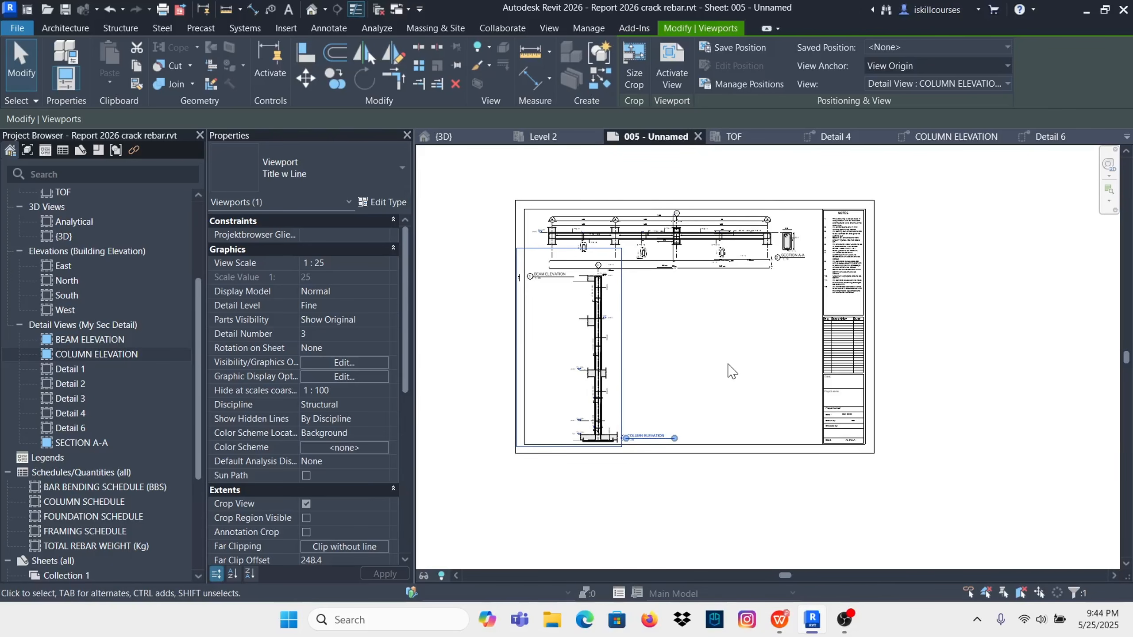
{"action": "scroll", "coordinate": [557, 288], "scroll_direction": "up", "scroll_amount": 5}
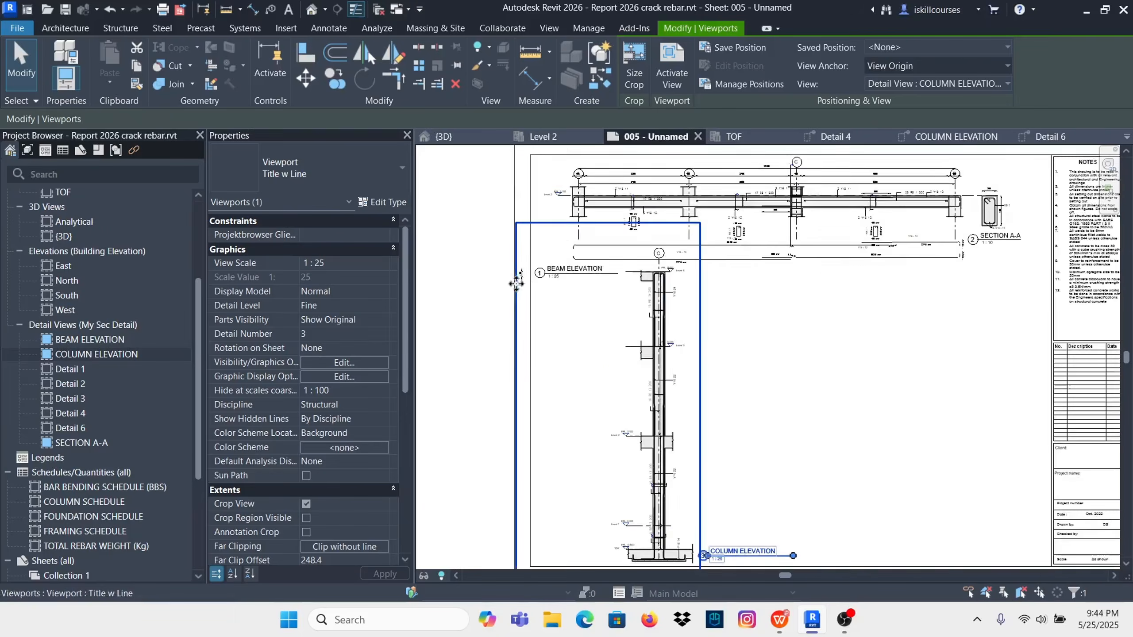
{"action": "scroll", "coordinate": [579, 316], "scroll_direction": "down", "scroll_amount": 2}
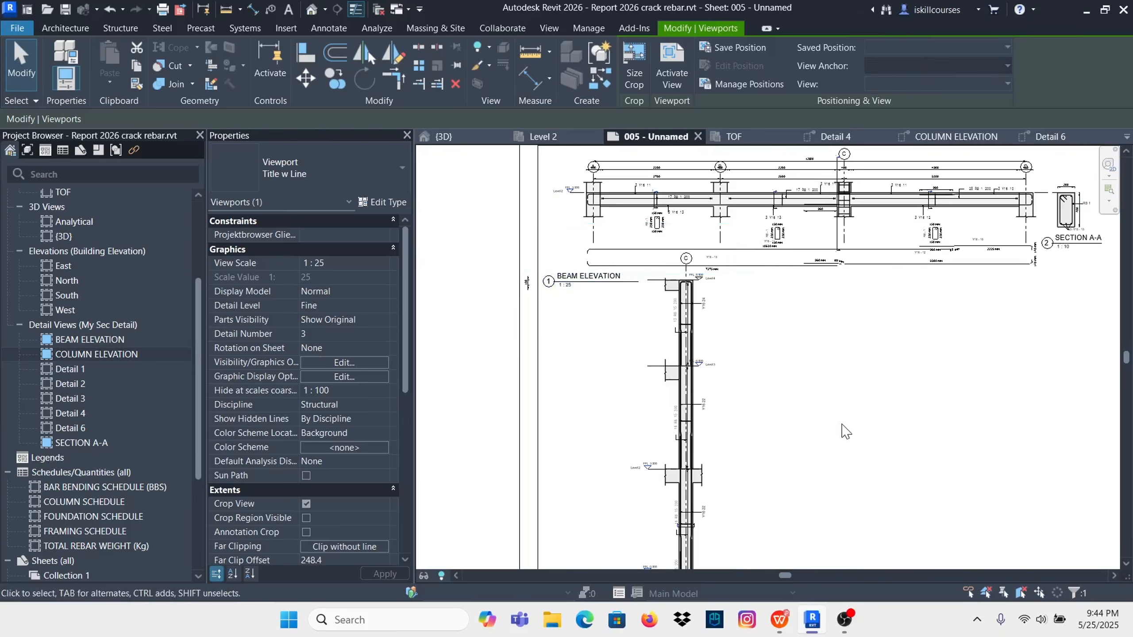
{"action": "key", "text": "Escape"}
{"action": "scroll", "coordinate": [657, 331], "scroll_direction": "down", "scroll_amount": 3}
{"action": "scroll", "coordinate": [699, 409], "scroll_direction": "up", "scroll_amount": 10}
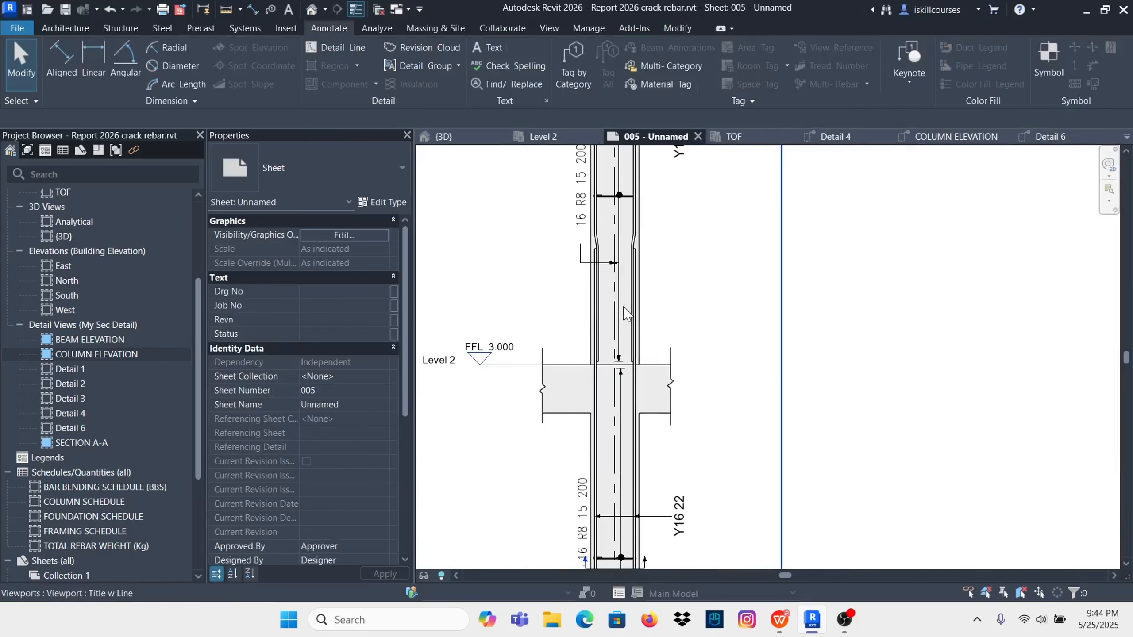
{"action": "scroll", "coordinate": [635, 346], "scroll_direction": "down", "scroll_amount": 6}
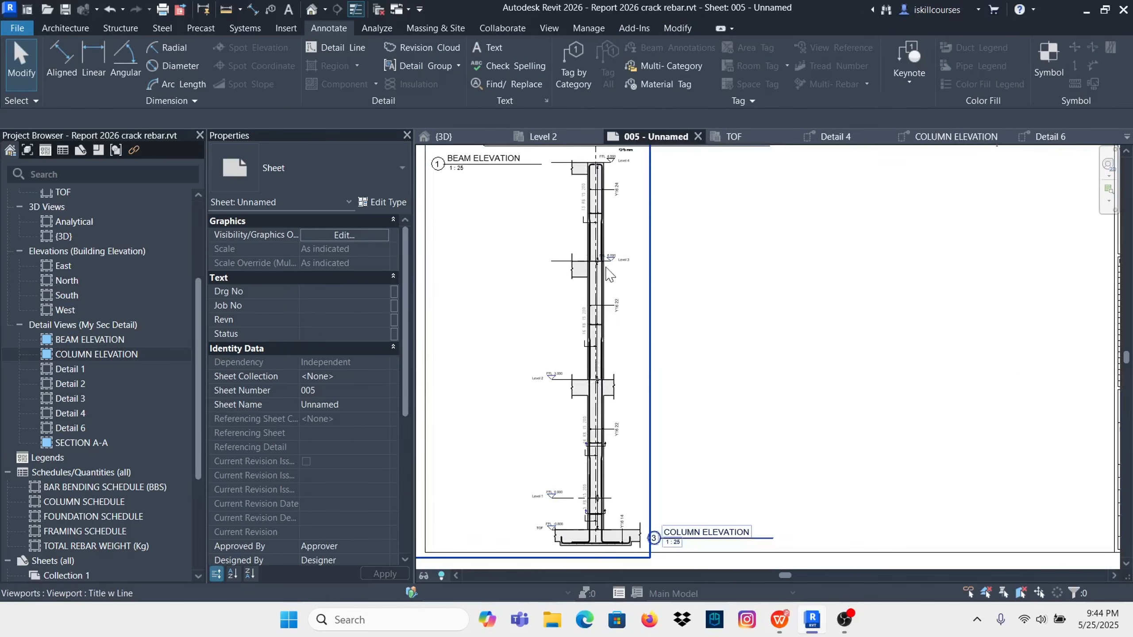
{"action": "scroll", "coordinate": [612, 189], "scroll_direction": "up", "scroll_amount": 6}
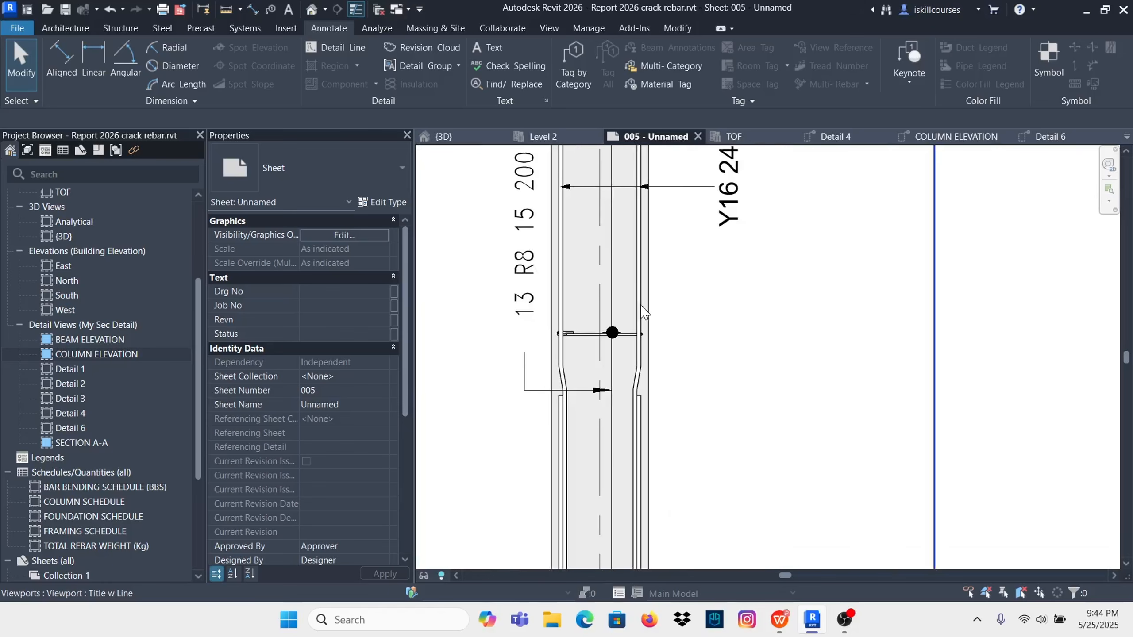